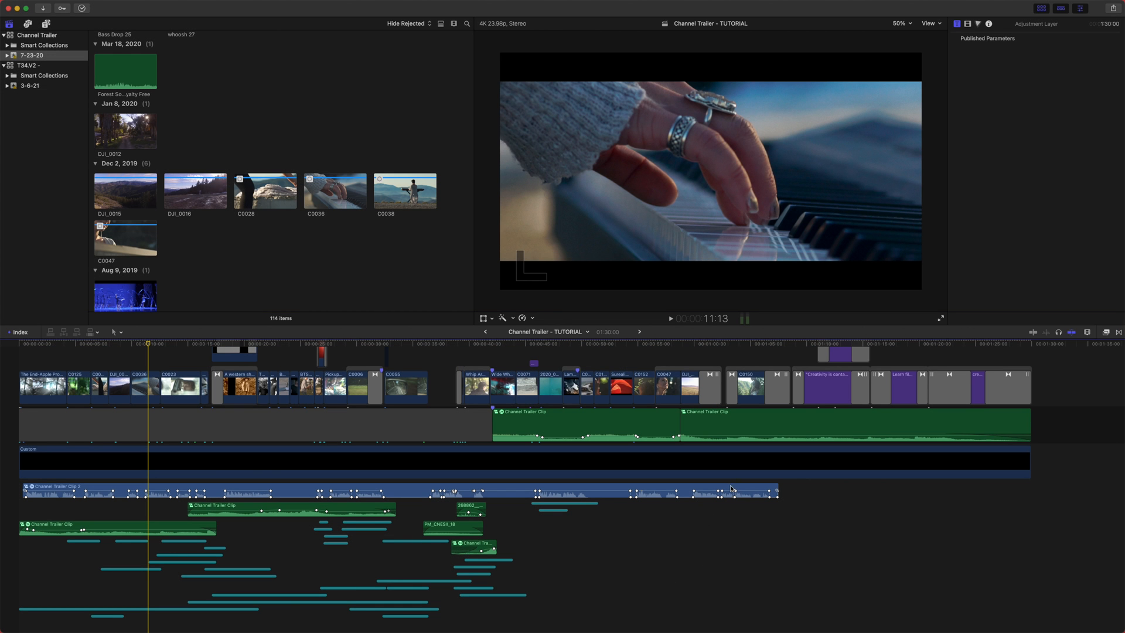
- Scrub the playhead across the Tutorial project timeline to the C0057 clip
scroll(683, 526, "down", 1)
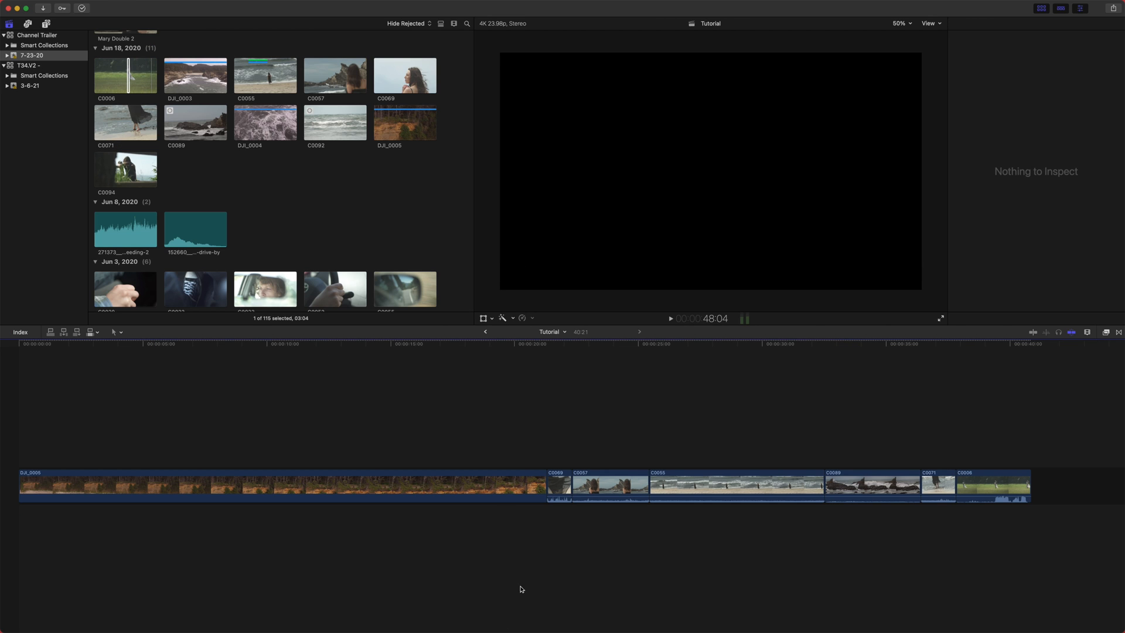
left_click(391, 346)
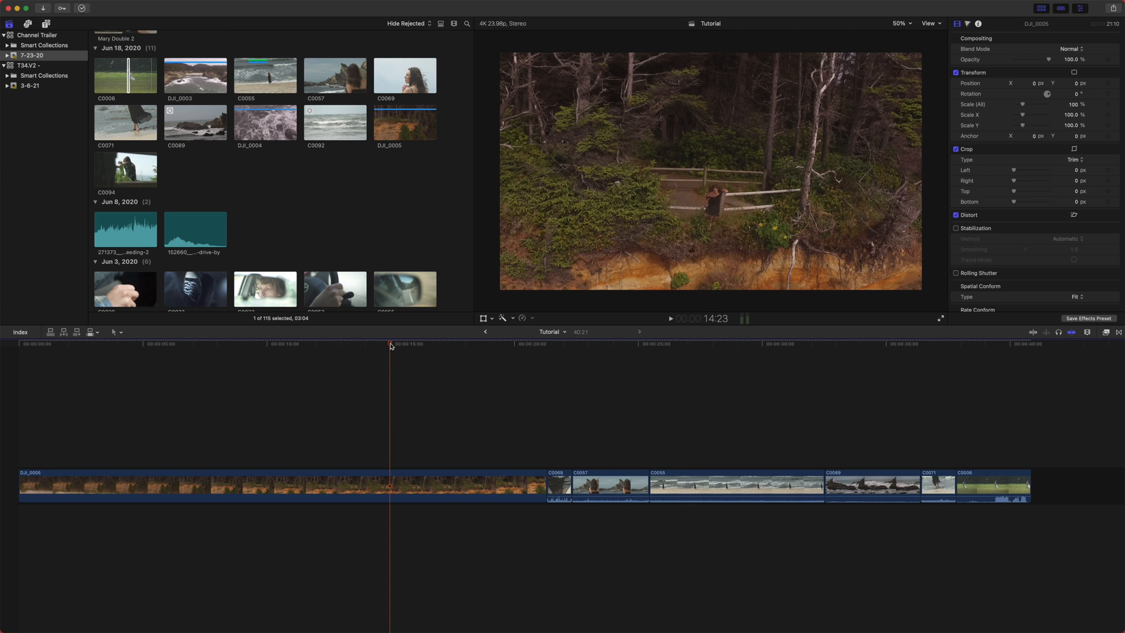
left_click_drag(391, 346, 610, 360)
left_click(608, 361)
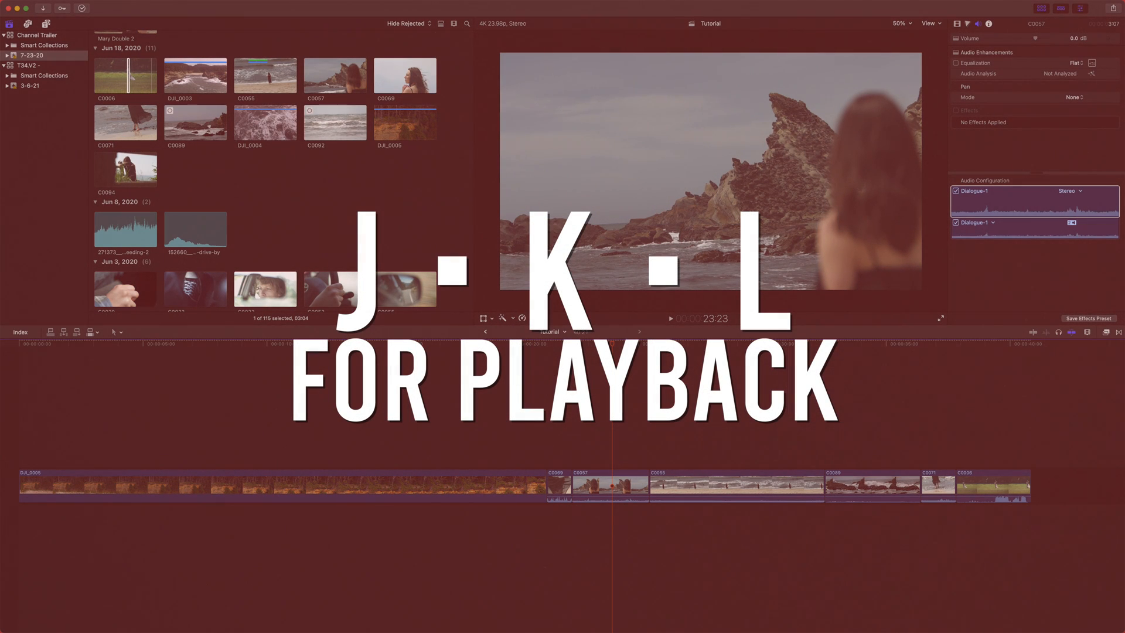
left_click_drag(610, 359, 579, 349)
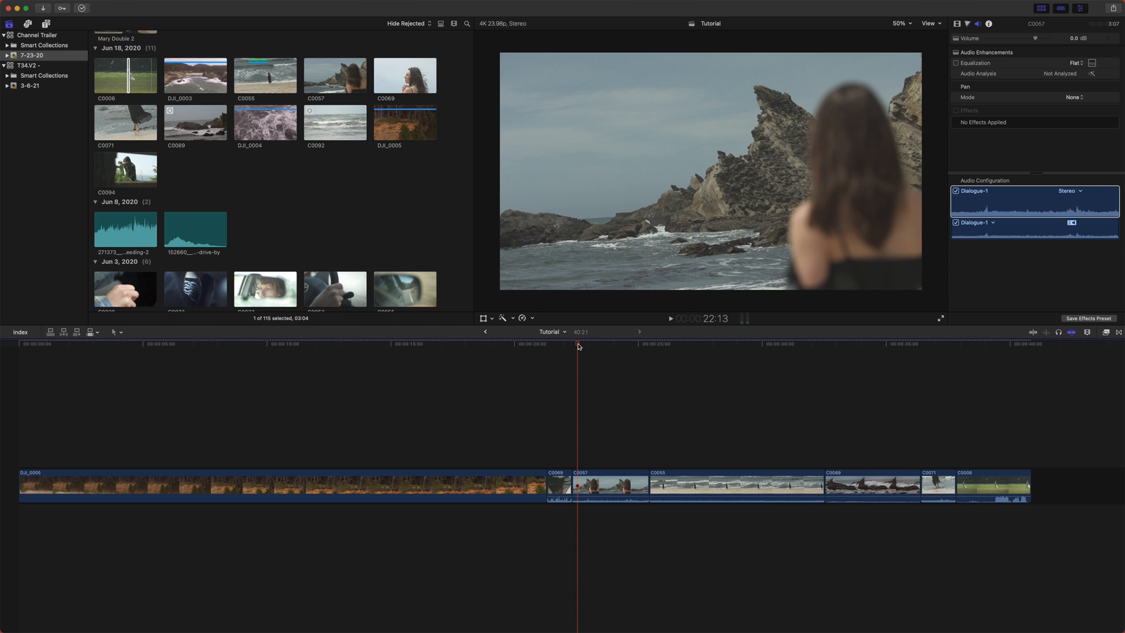
- Play the timeline forward, play it in reverse, stop playback, and reposition the playhead
key("l")
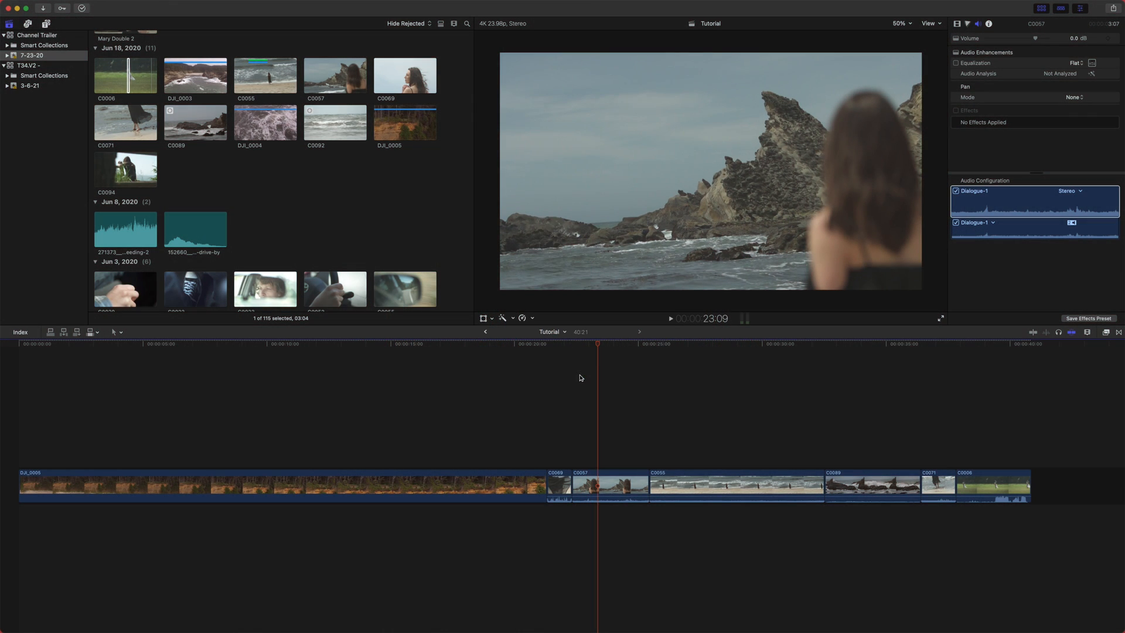
key("j")
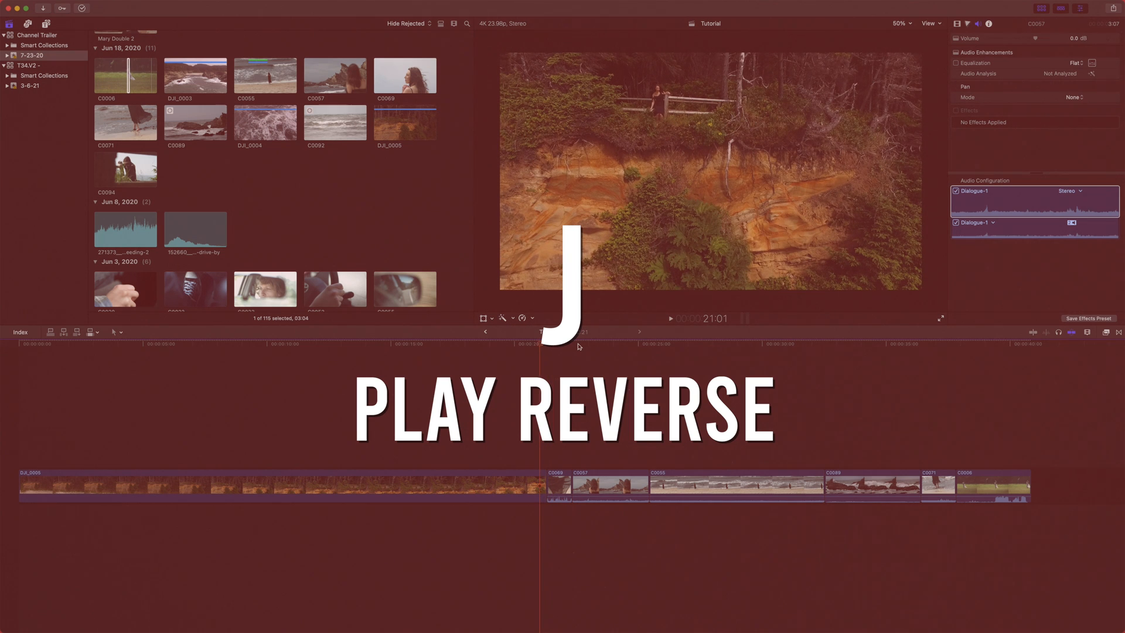
key("k")
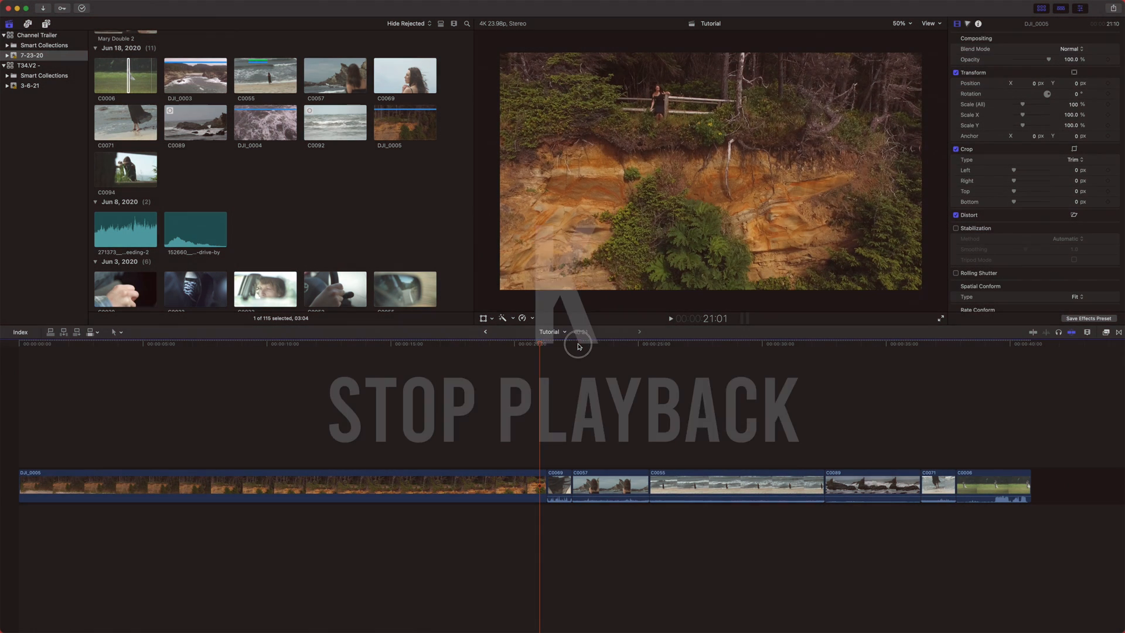
left_click_drag(579, 346, 593, 352)
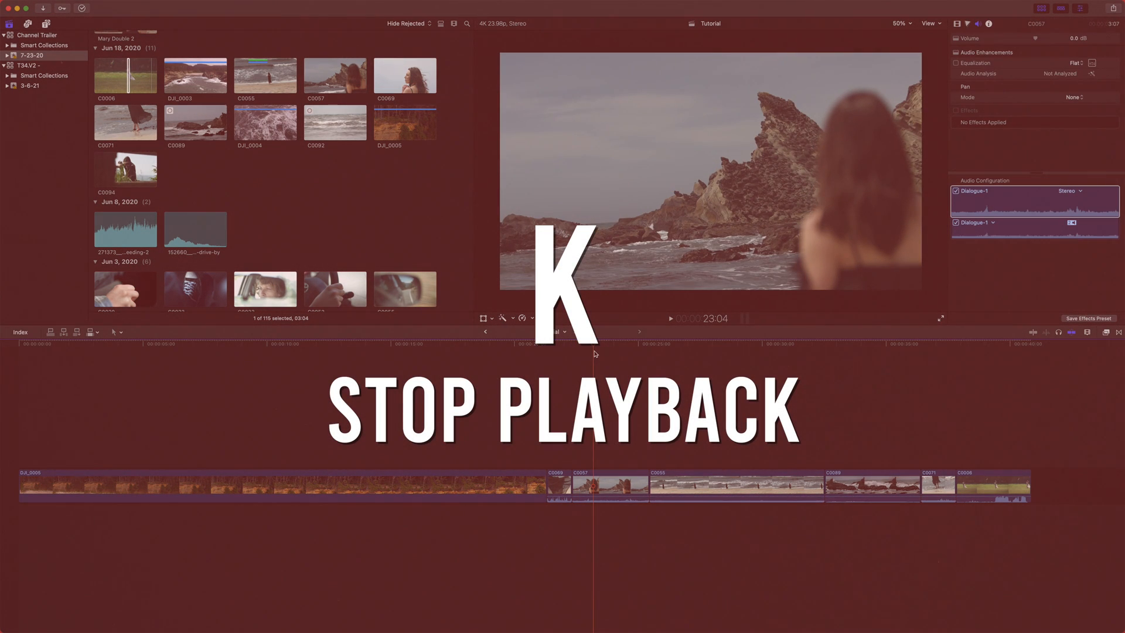
- Play forward and stop, then play in slow motion forward and in reverse
key("l")
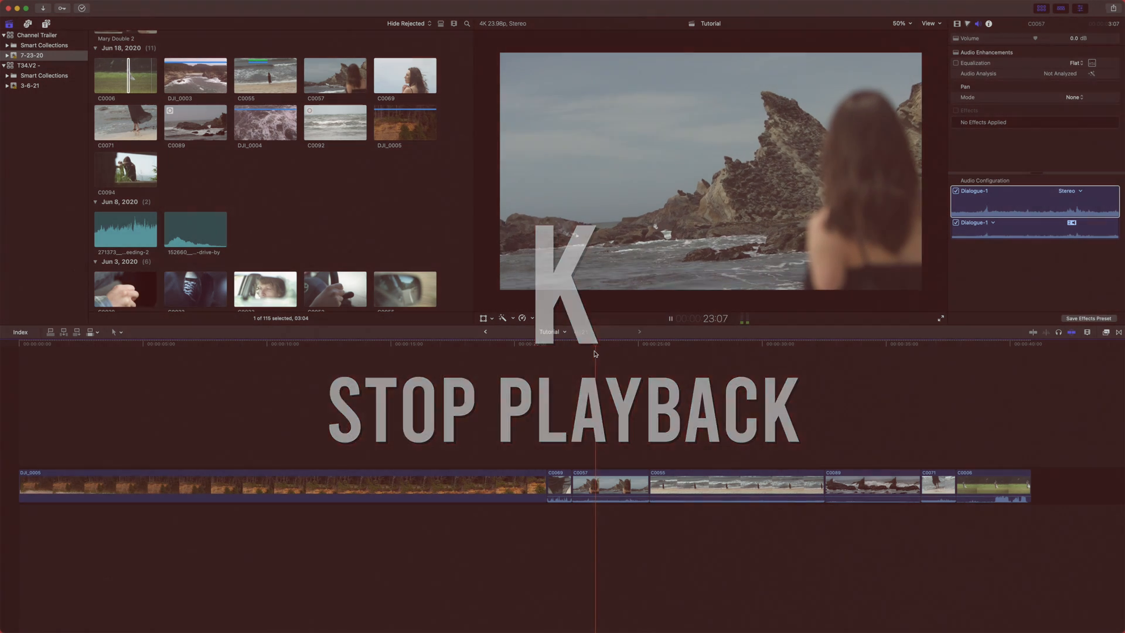
key("k")
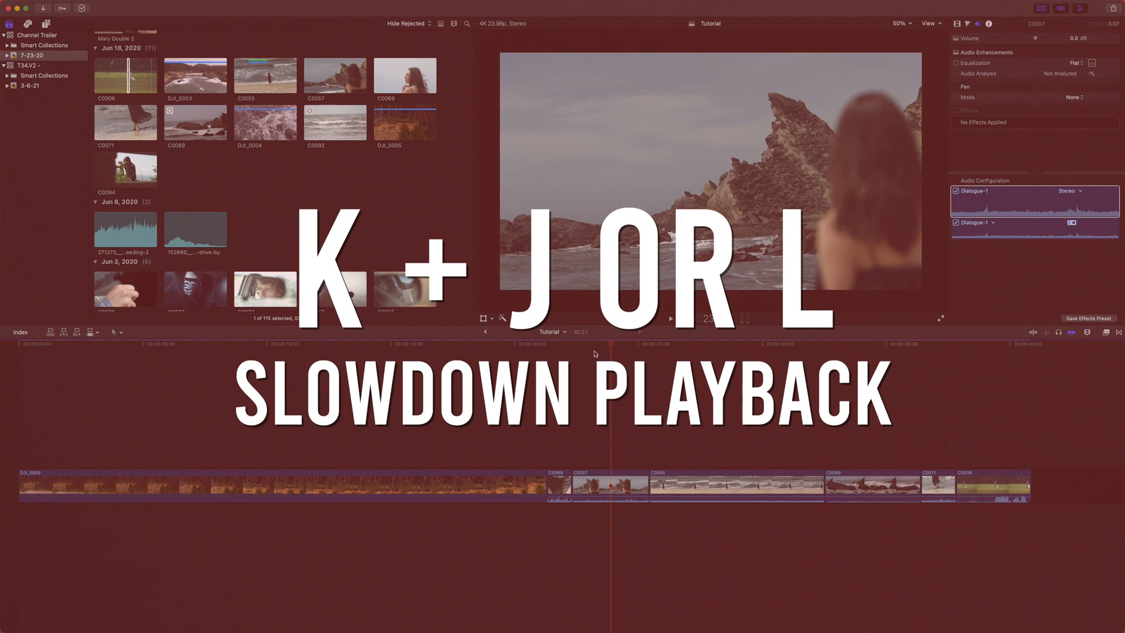
key("k+l")
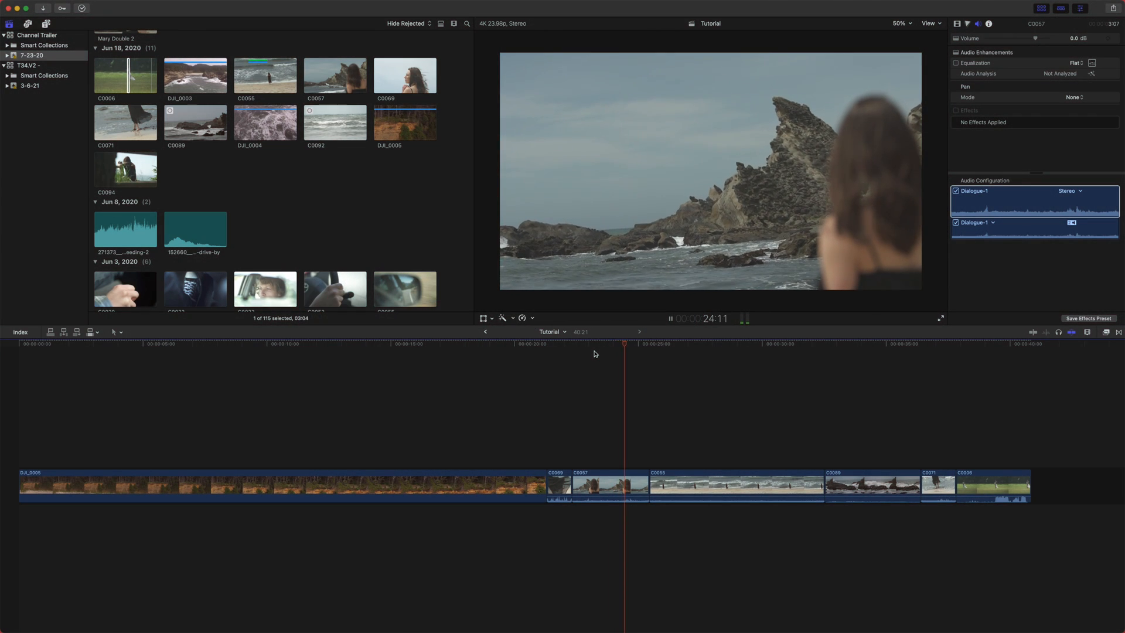
key("k")
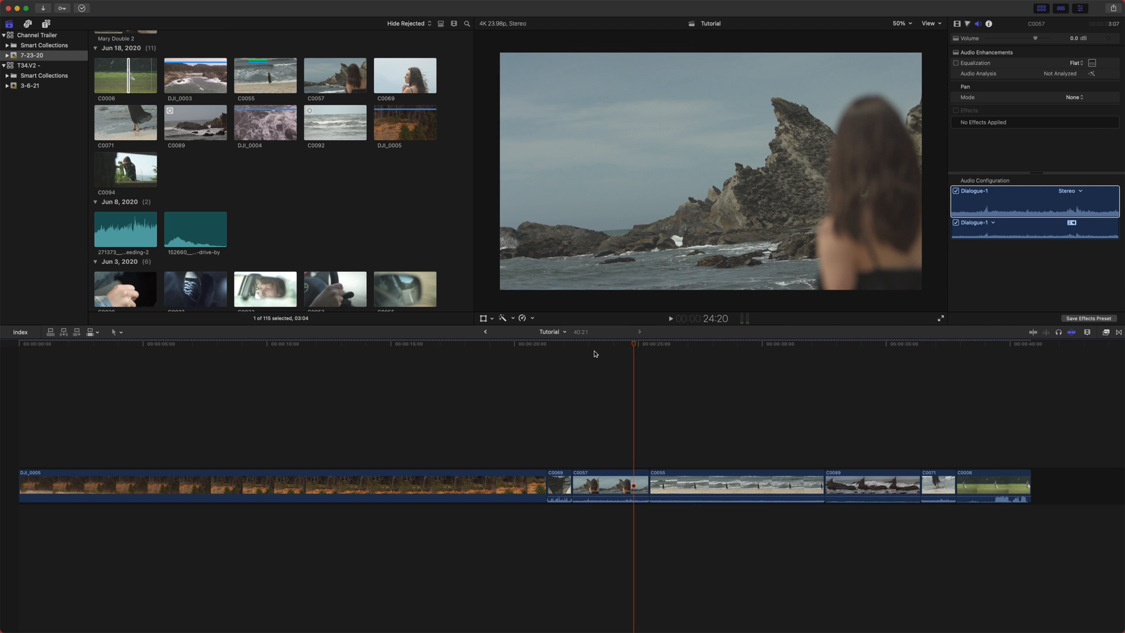
key("k+j")
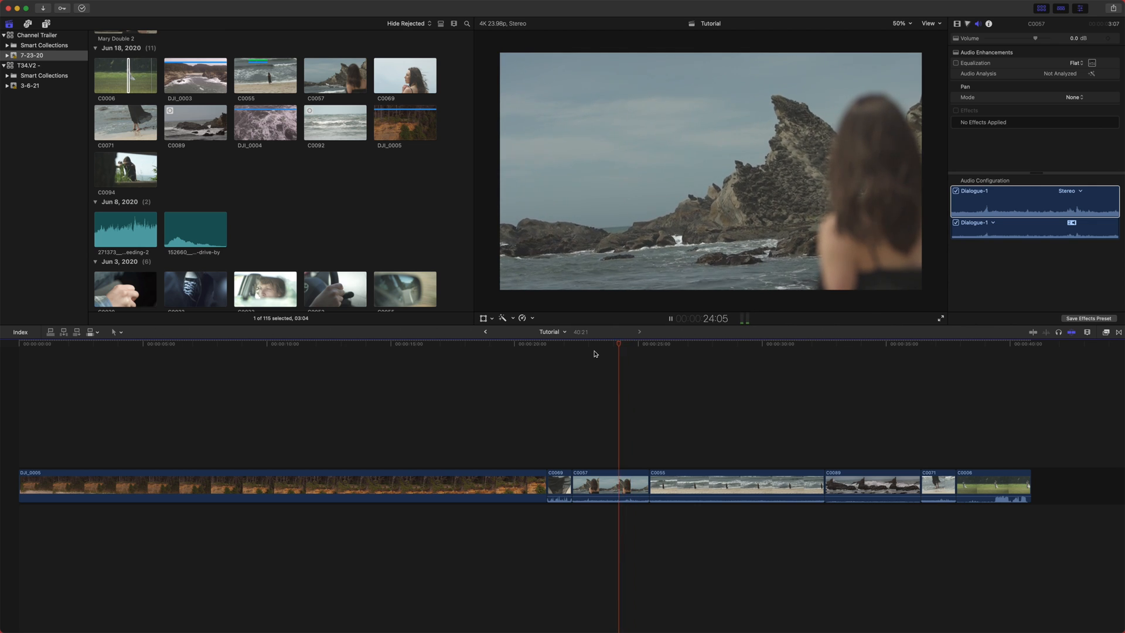
key("k")
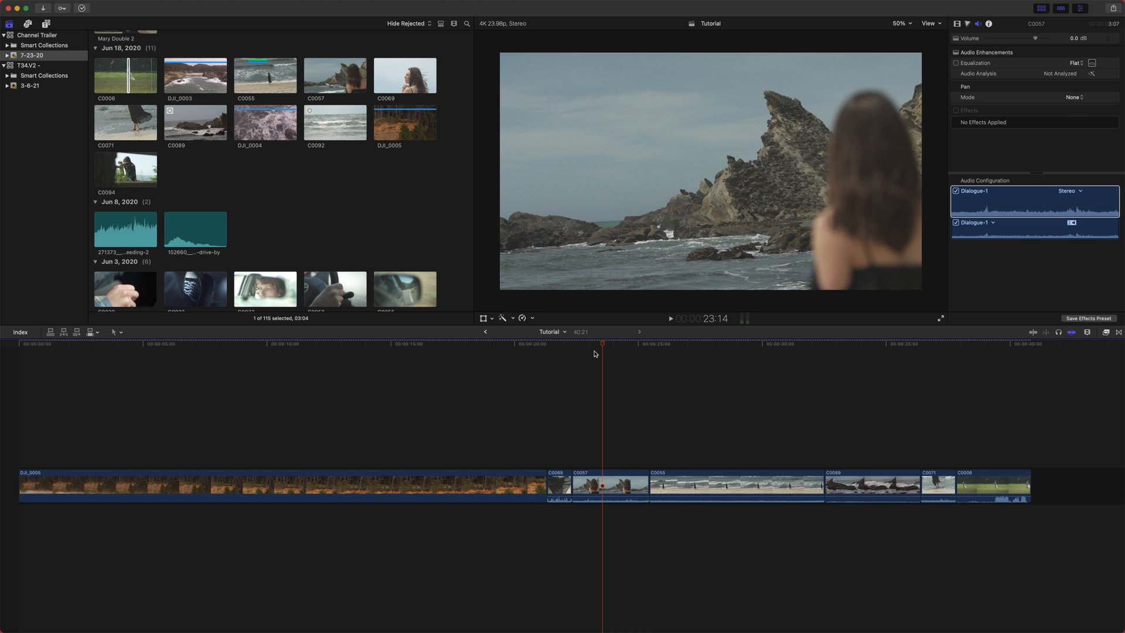
- Speed up forward playback in steps, stop, then speed up reverse playback
key("l")
key("l")
key("l")
key("k")
key("j")
key("j")
key("j")
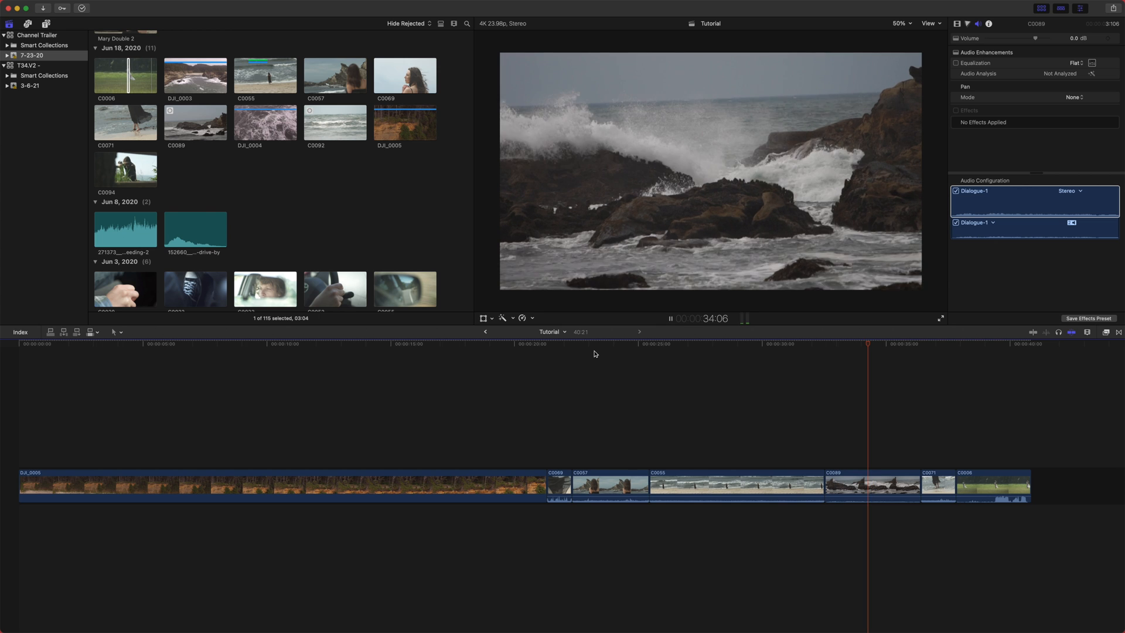
- Step the playhead one frame at a time forward and backward through clip C0057
left_click(599, 346)
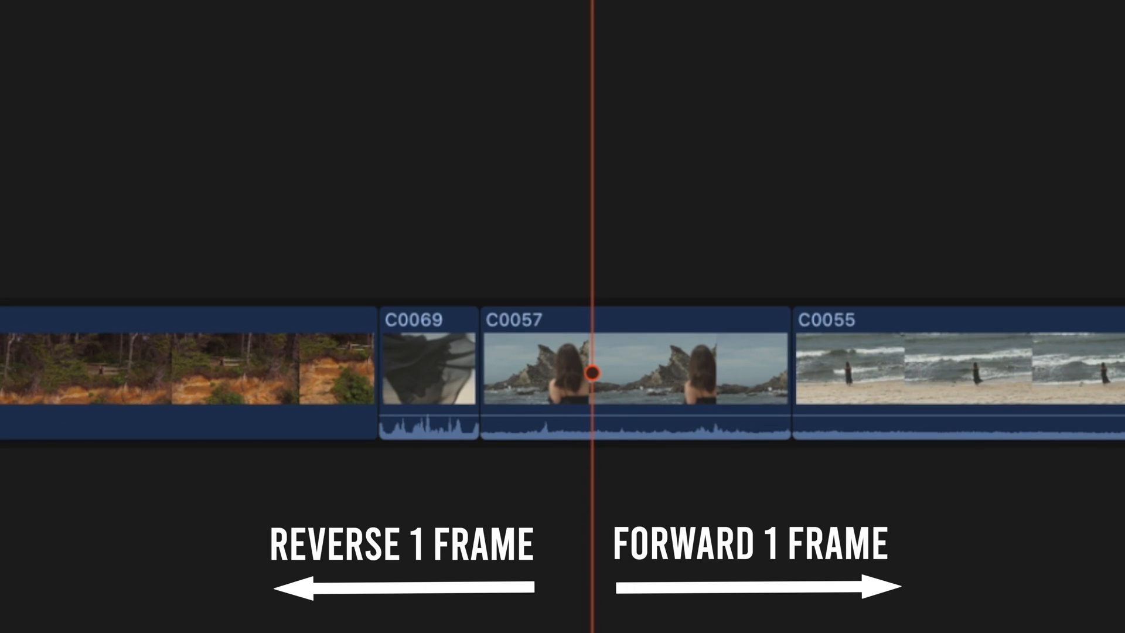
key("Left")
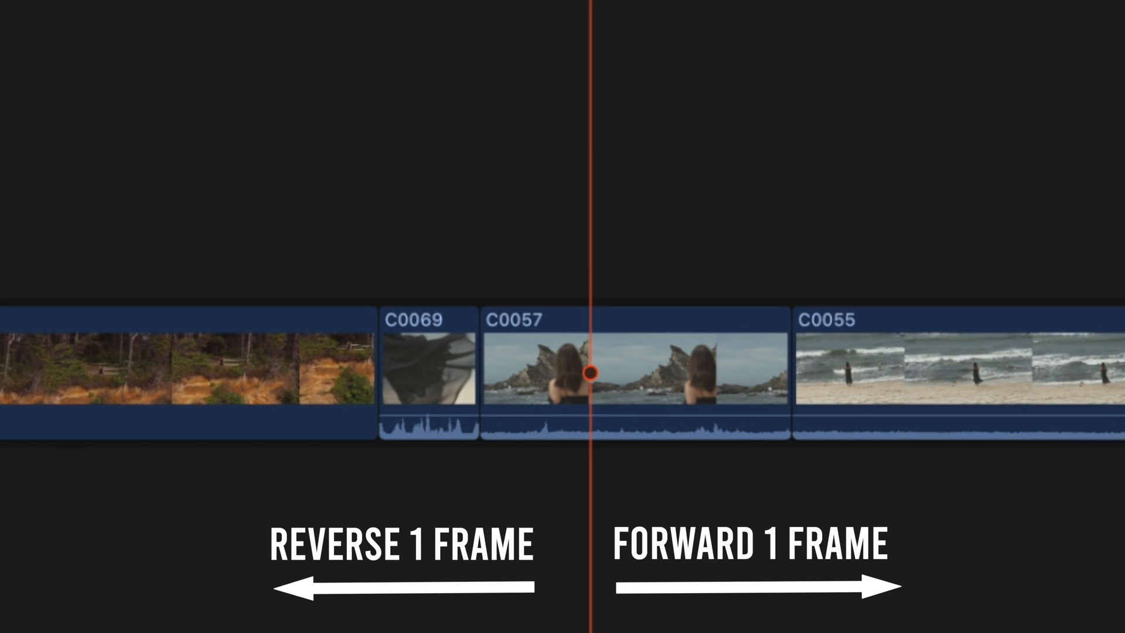
key("Right")
key("Right")
key("Left")
key("Left")
key("Left")
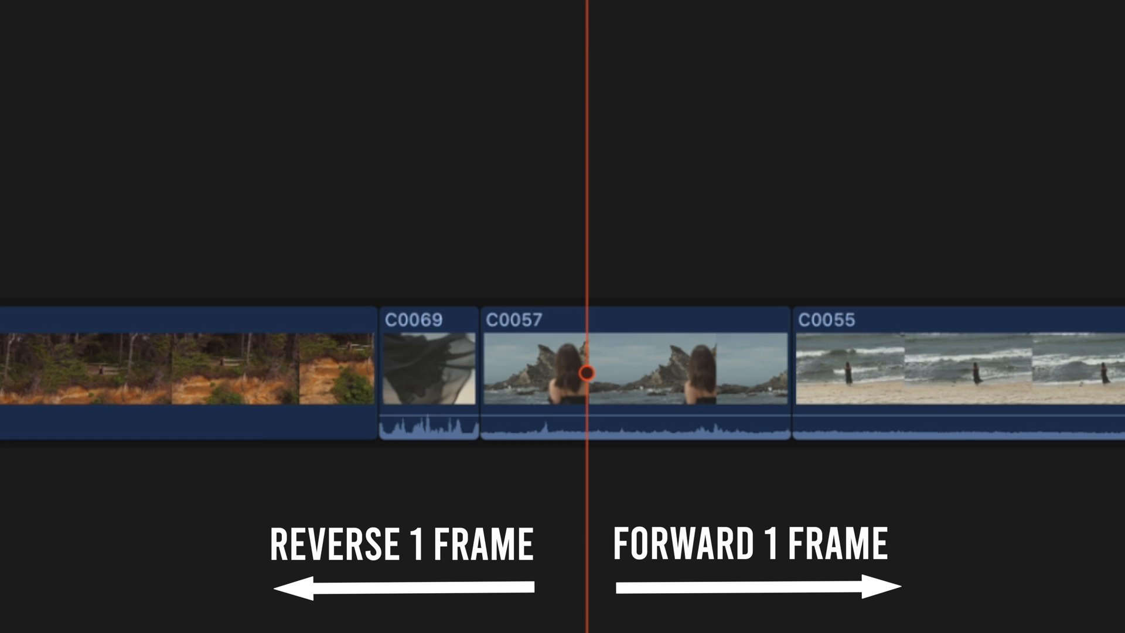
key("Right")
key("Right")
key("Right")
key("Right")
key("Left")
key("Left")
key("Left")
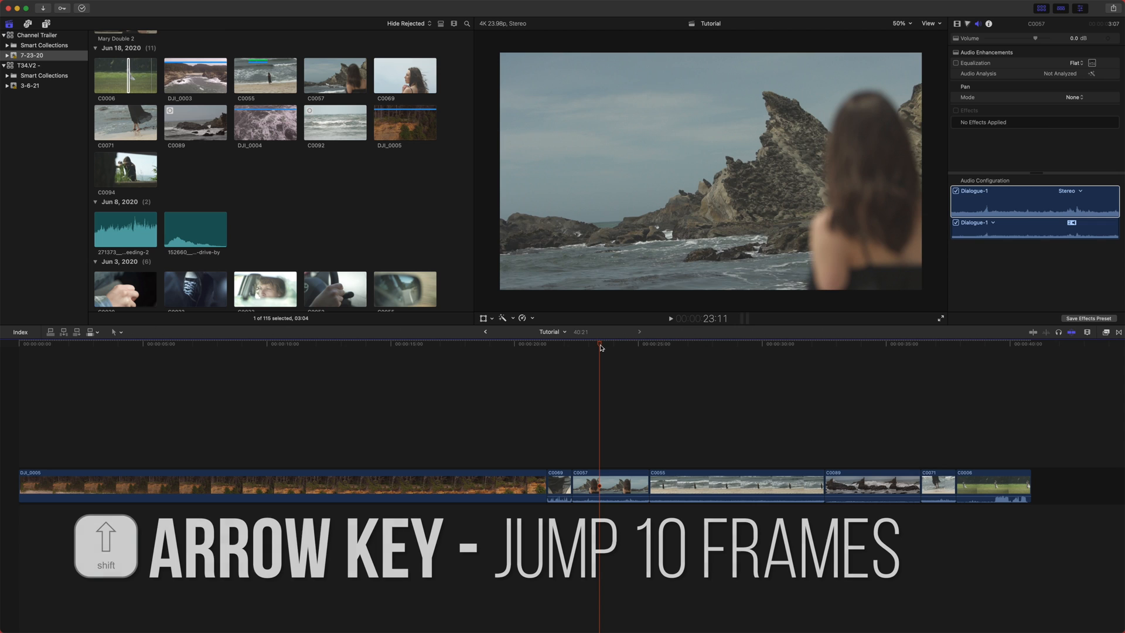
- Jump the playhead ten frames at a time forward and backward
key("shift+Right")
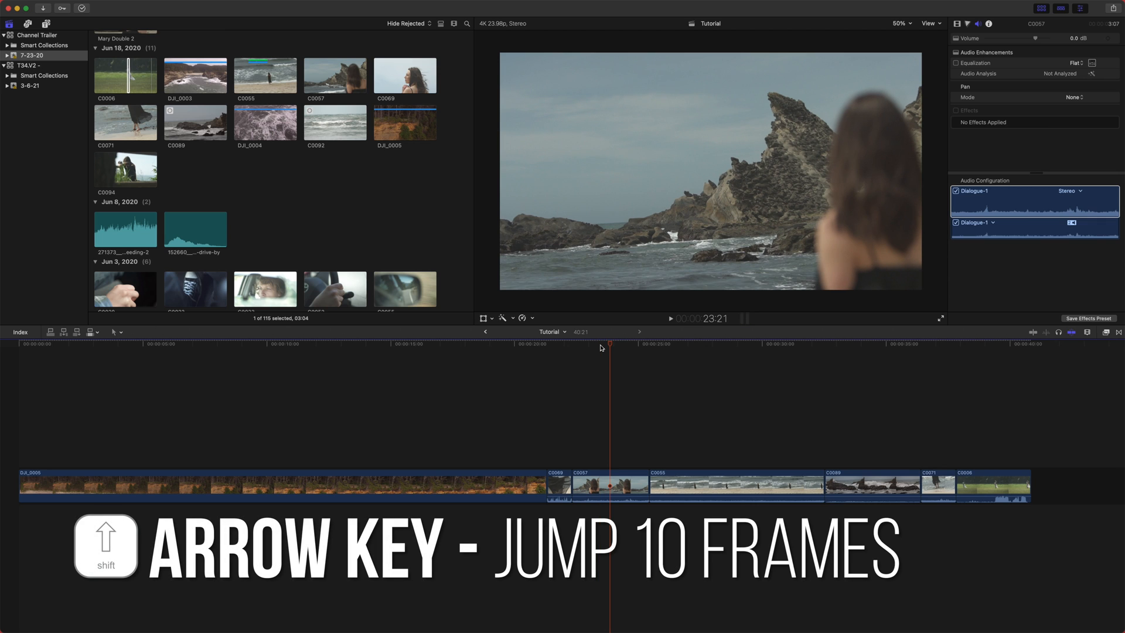
key("shift+Left")
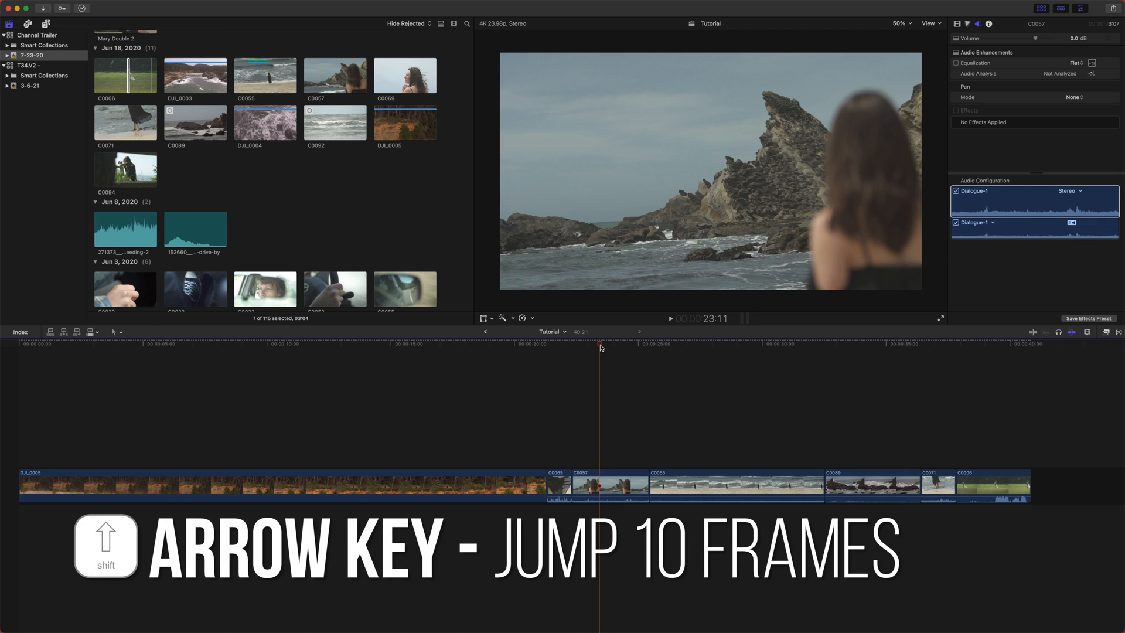
key("shift+Right")
left_click(609, 356)
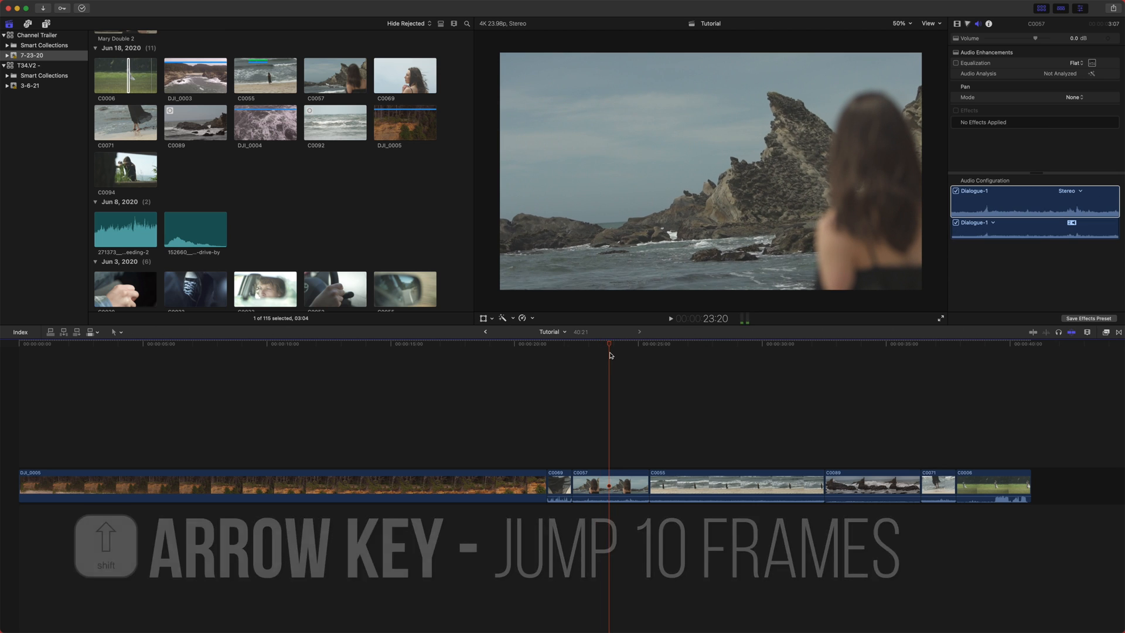
- Select the edit point between C0057 and C0055 and nudge-trim it one frame at a time
left_click(649, 483)
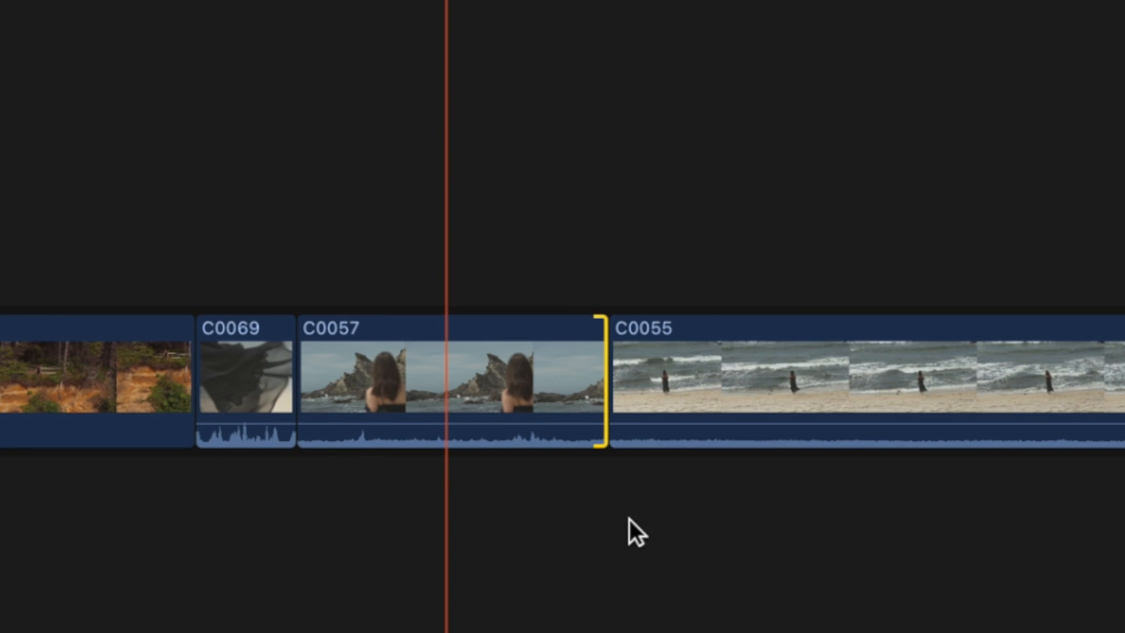
key("comma")
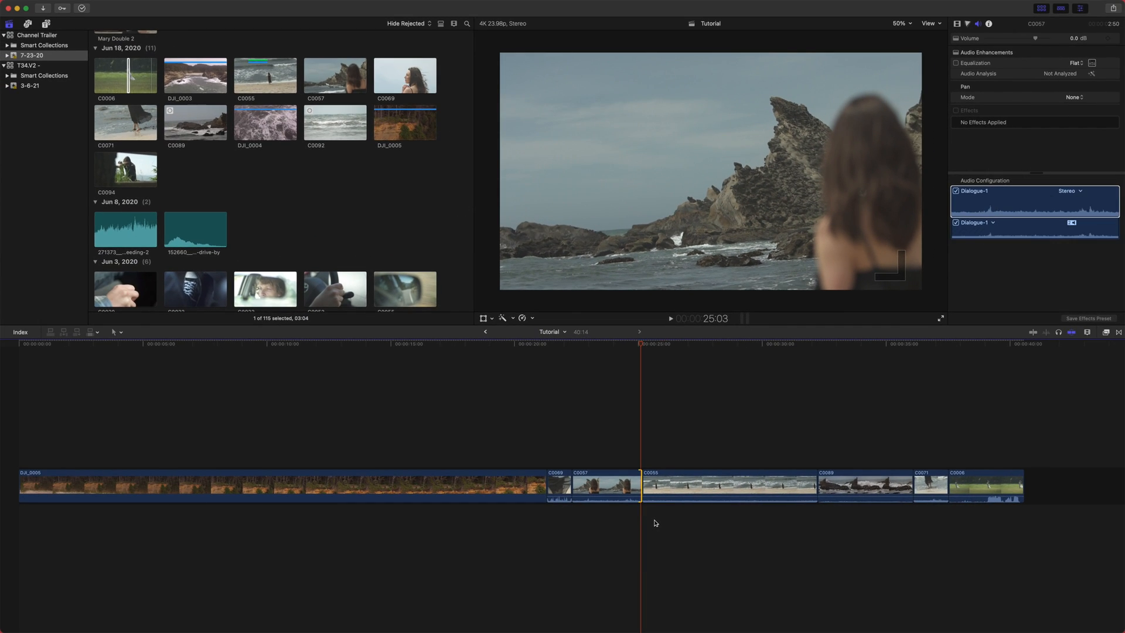
key("period")
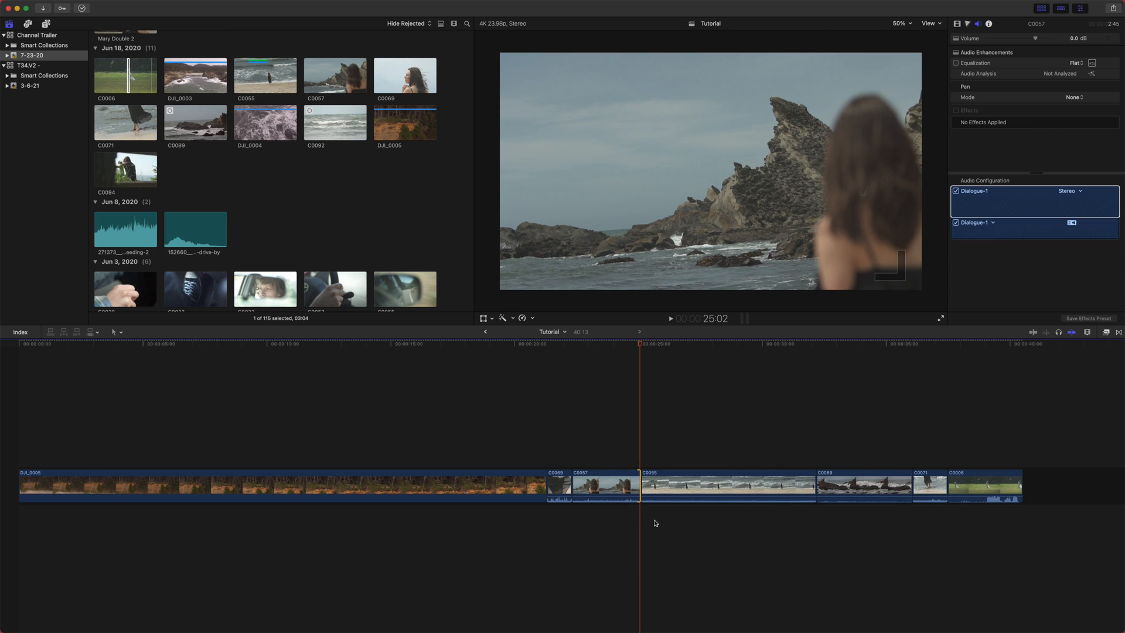
key("period")
key("period")
key("period")
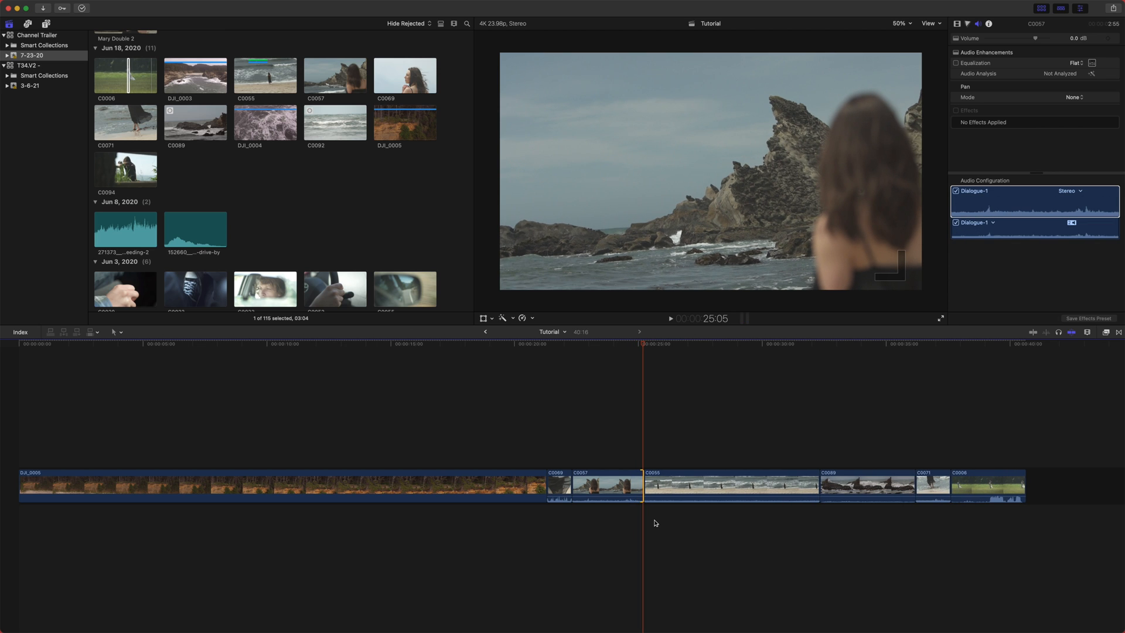
key("comma")
key("comma")
key("period")
key("period")
key("period")
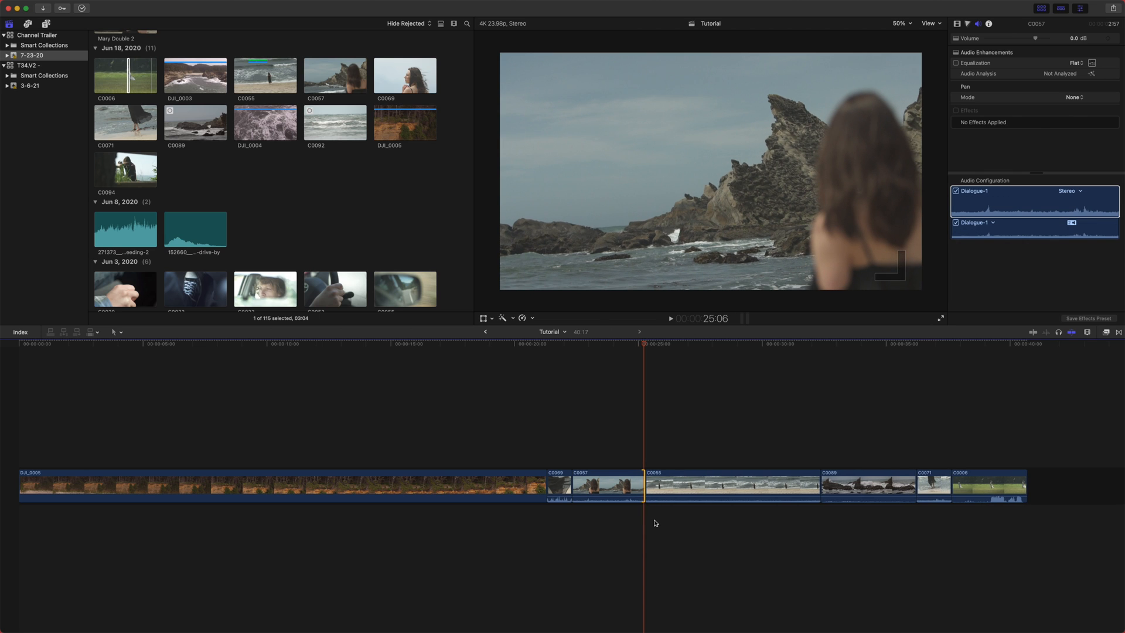
- Nudge-trim the same edit point ten frames at a time in both directions
key("shift+comma")
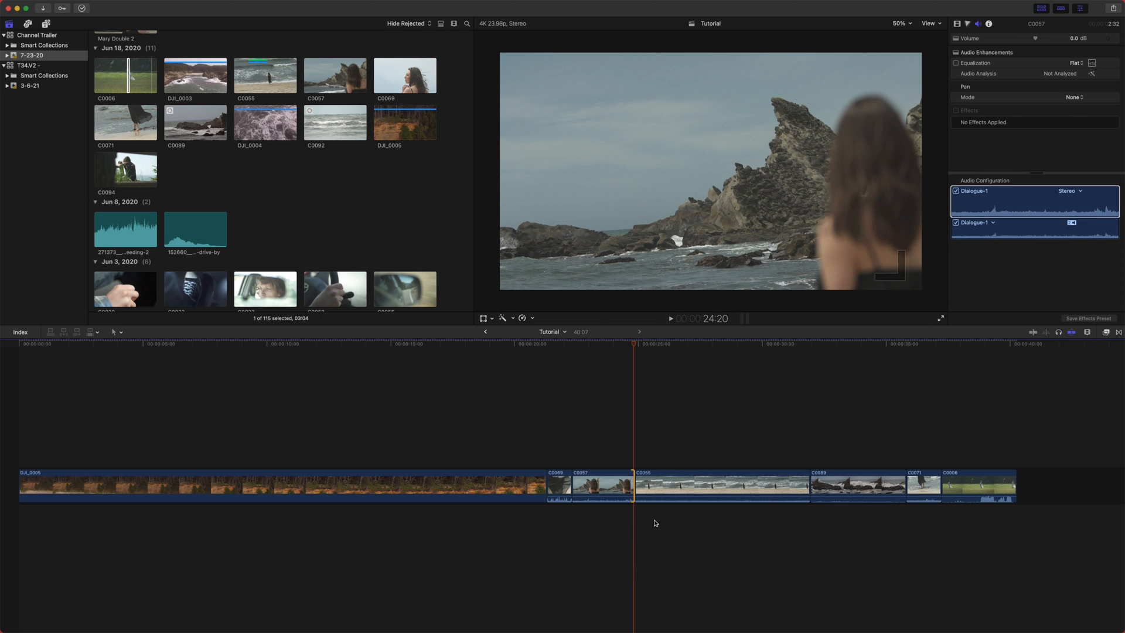
key("shift+period")
key("shift+comma")
key("shift+period")
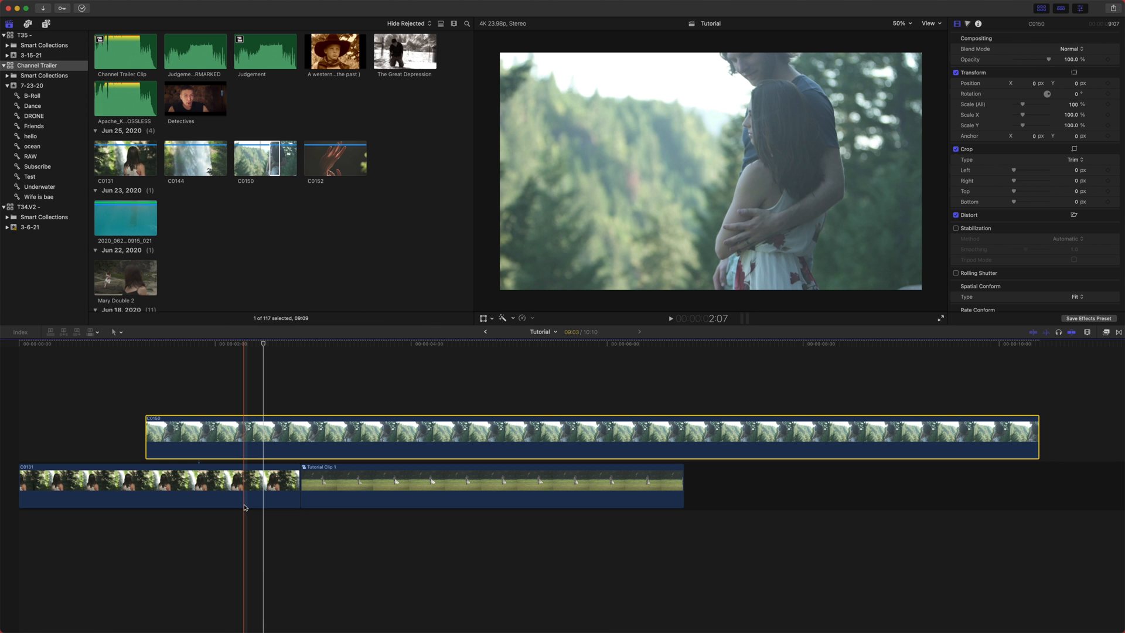
- Examine the connection stem linking clip C0150 to the primary storyline clip C0131
left_click_drag(216, 454, 216, 454)
left_click_drag(341, 326, 348, 316)
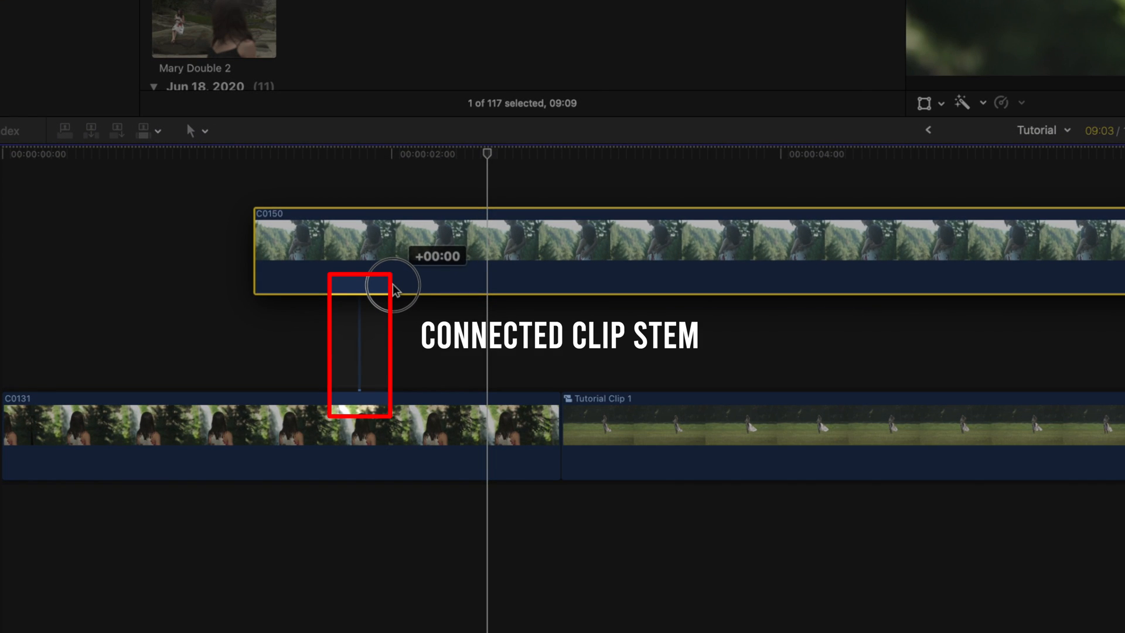
left_click_drag(396, 289, 397, 254)
- Select primary storyline clips and move the selection up to the connected clip C0150 above
left_click(202, 445)
left_click(610, 440)
left_click(329, 440)
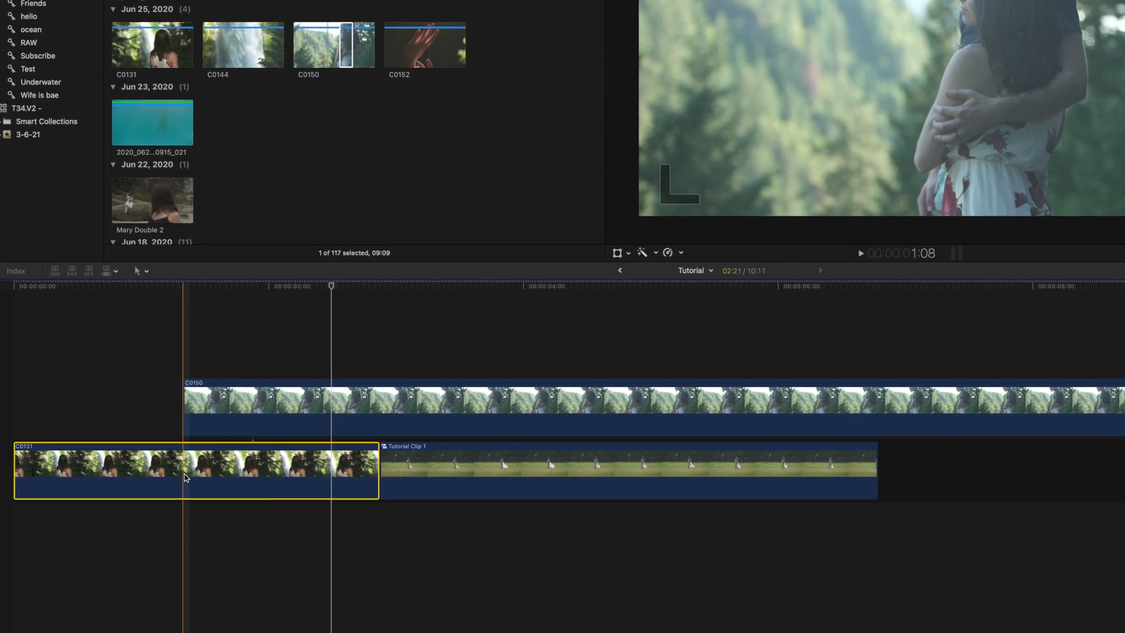
key("super+Up")
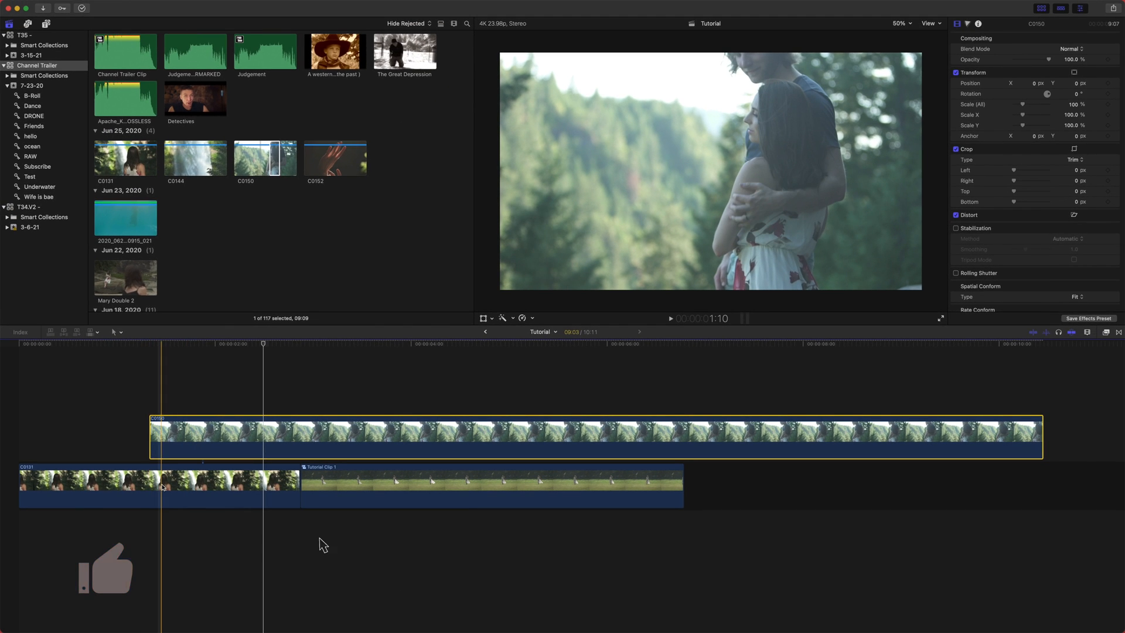
left_click_drag(159, 491, 736, 494)
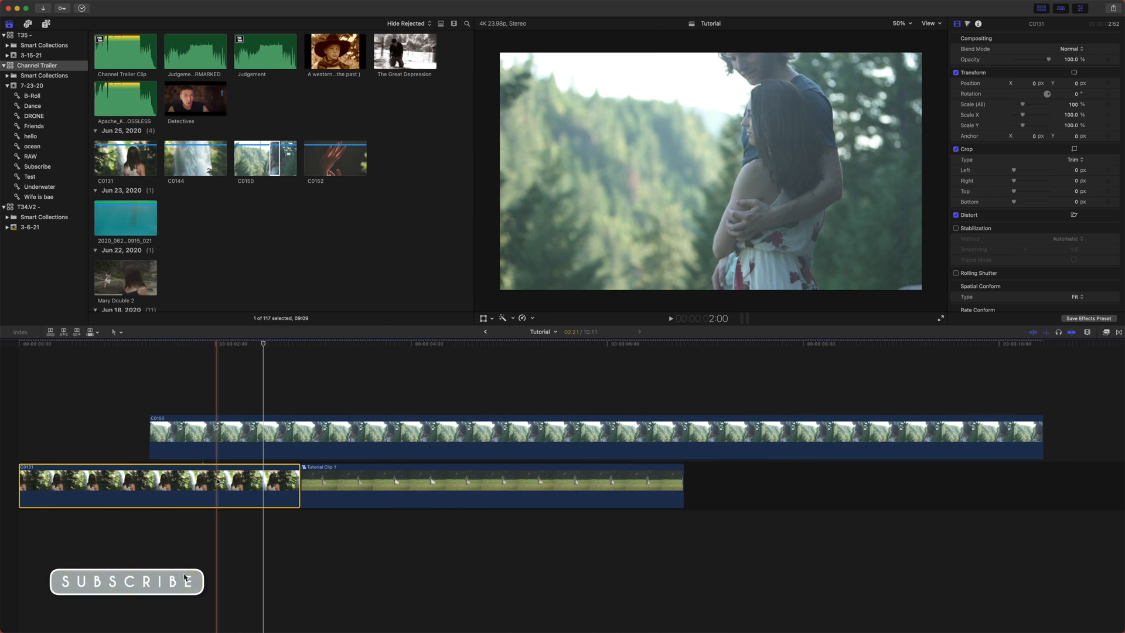
key("super+Up")
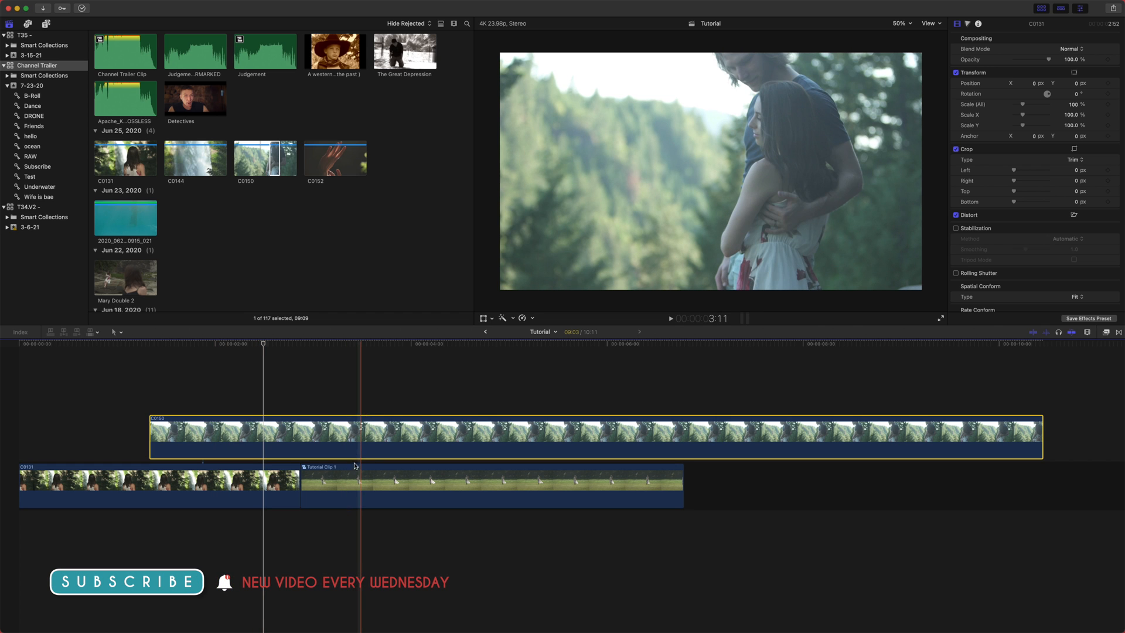
- Select Tutorial Clip 1, then move clip C0150's connection point to the clicked spot
left_click(354, 481)
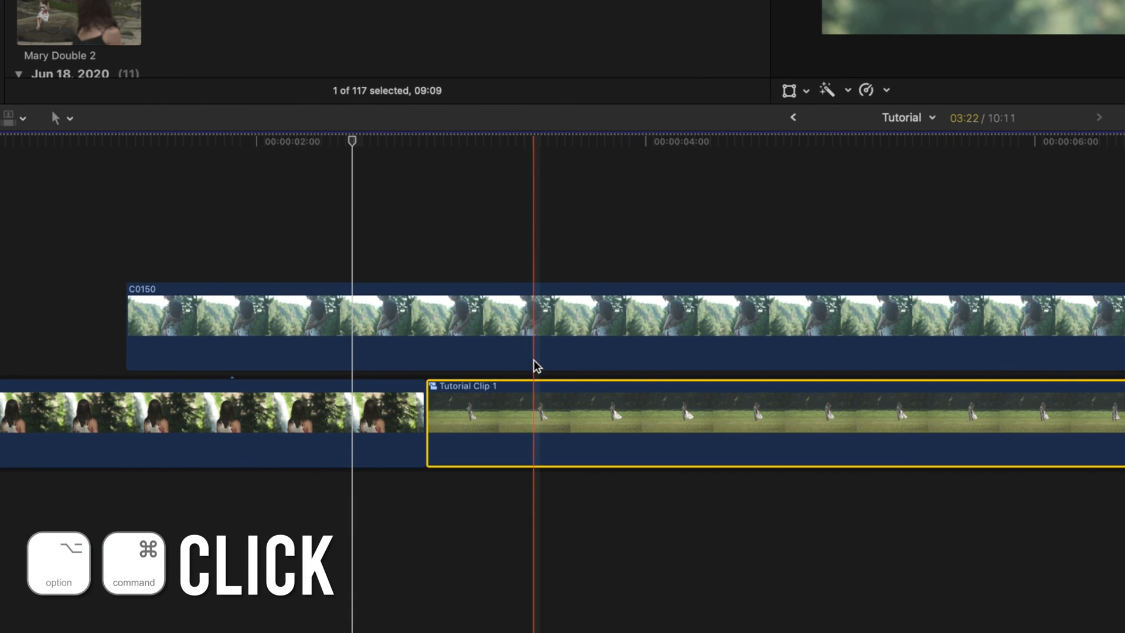
left_click(394, 413, "alt+super")
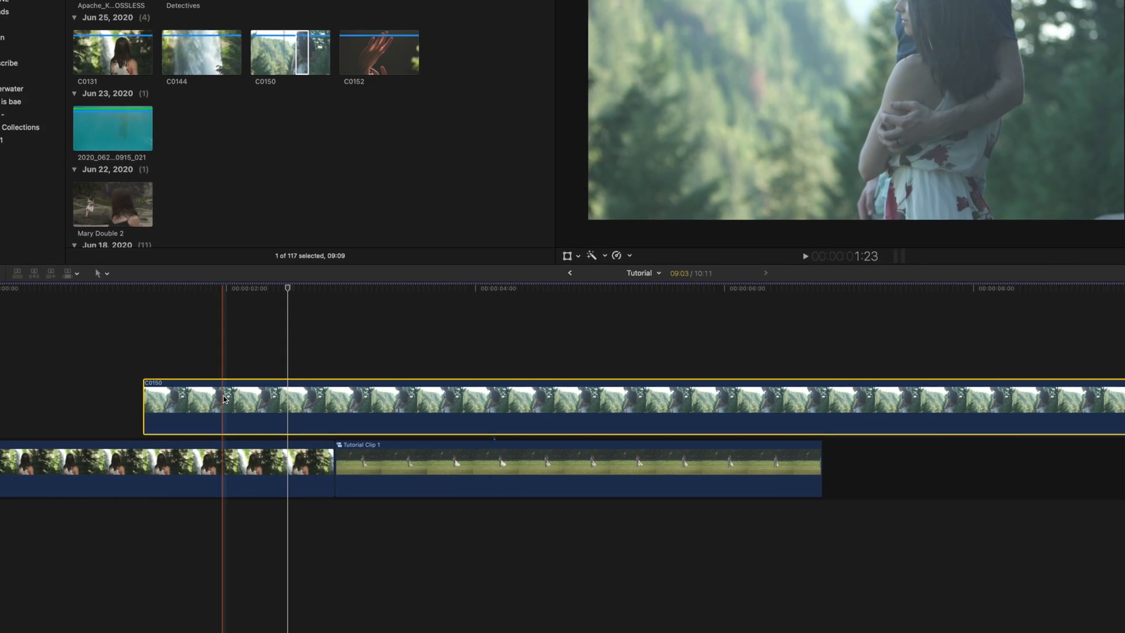
- Move clip C0131 after Tutorial Clip 1 so its connected clip C0150 travels with it, then undo the move
left_click(313, 327, "alt+super")
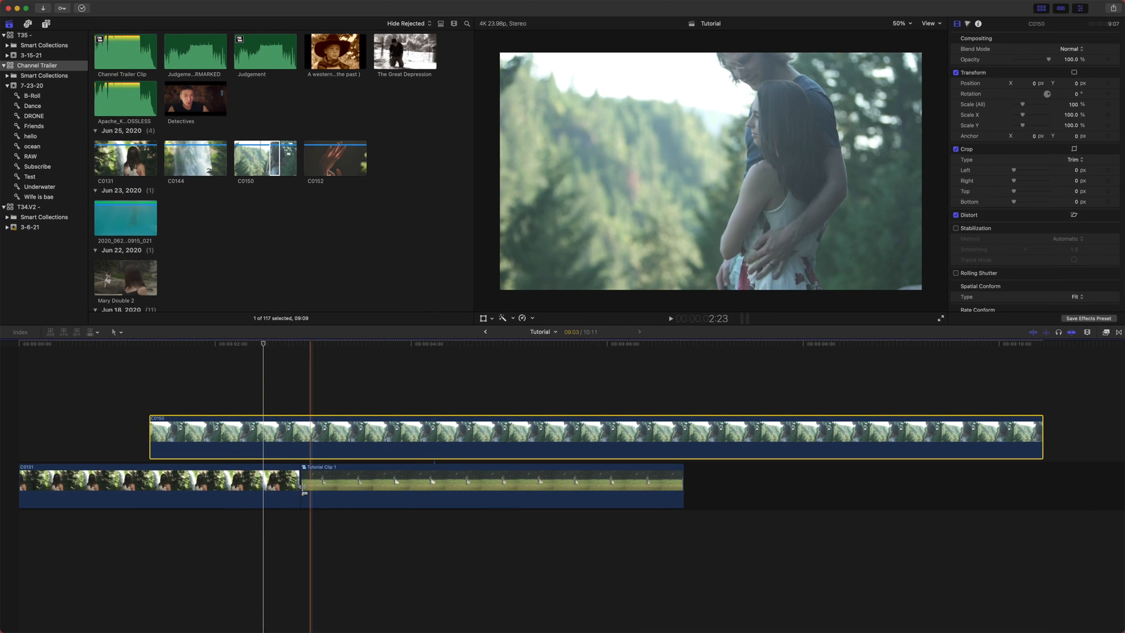
left_click_drag(384, 490, 343, 493)
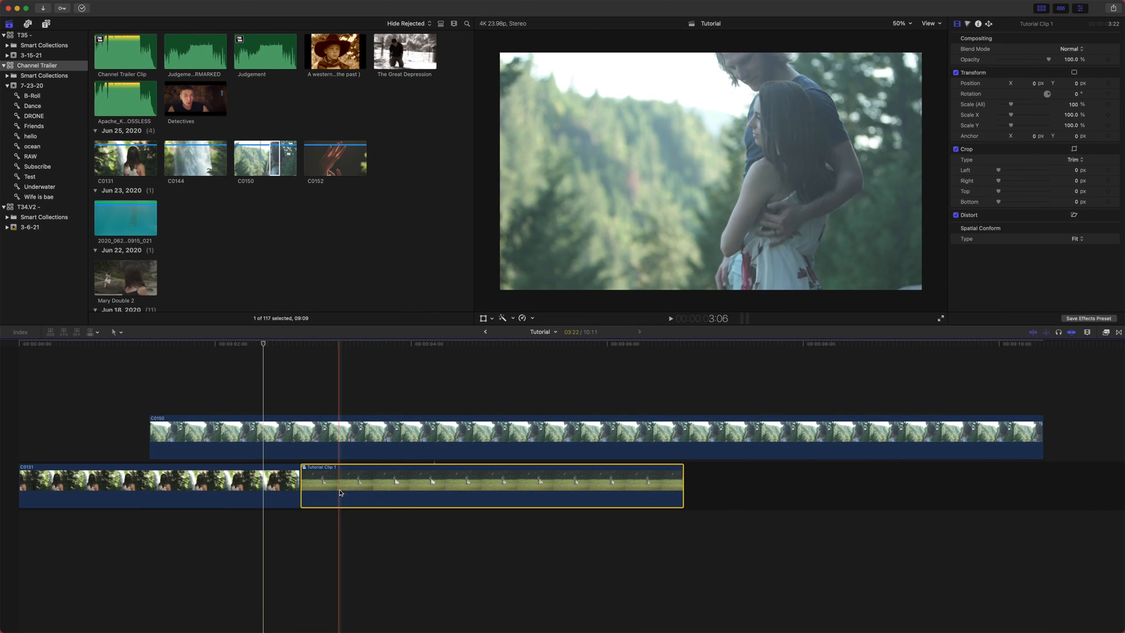
left_click(347, 424)
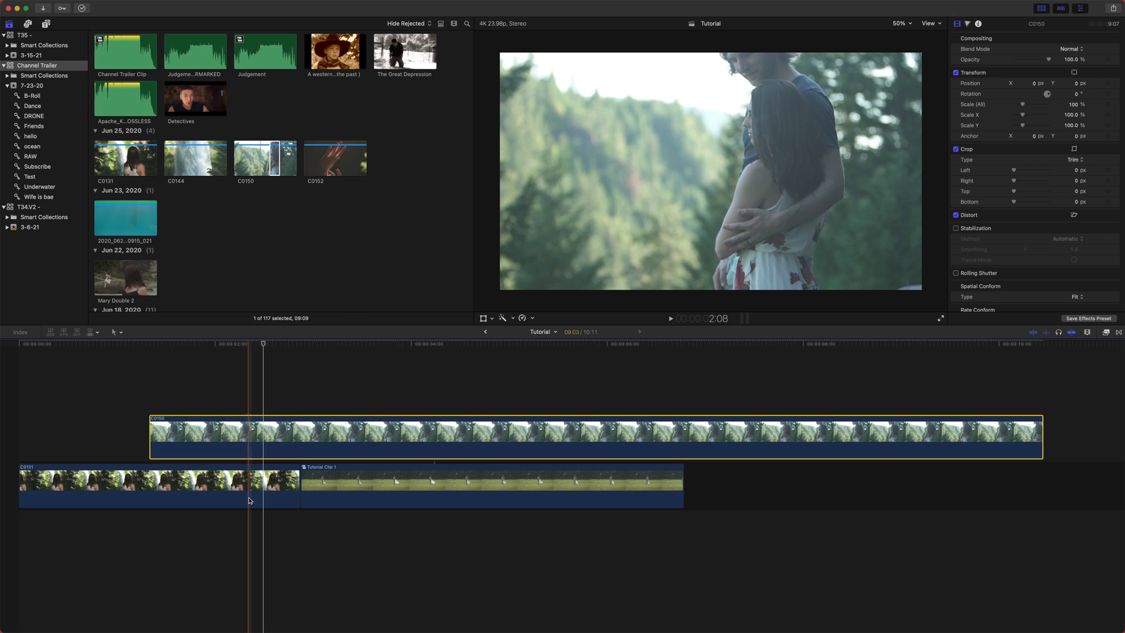
left_click_drag(251, 502, 603, 499)
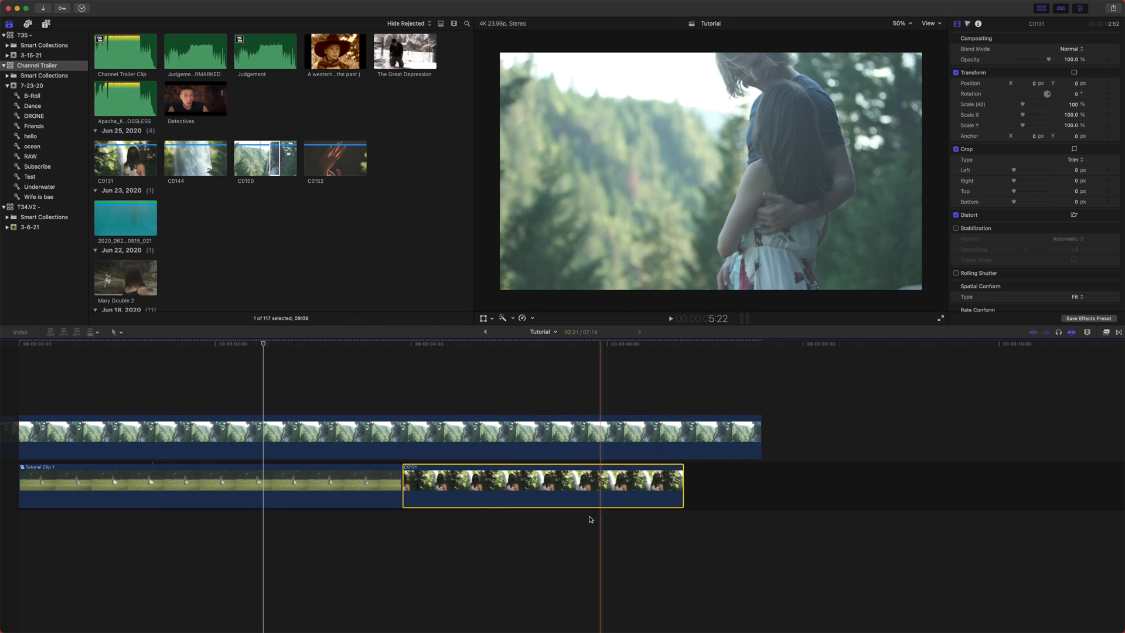
key("super+z")
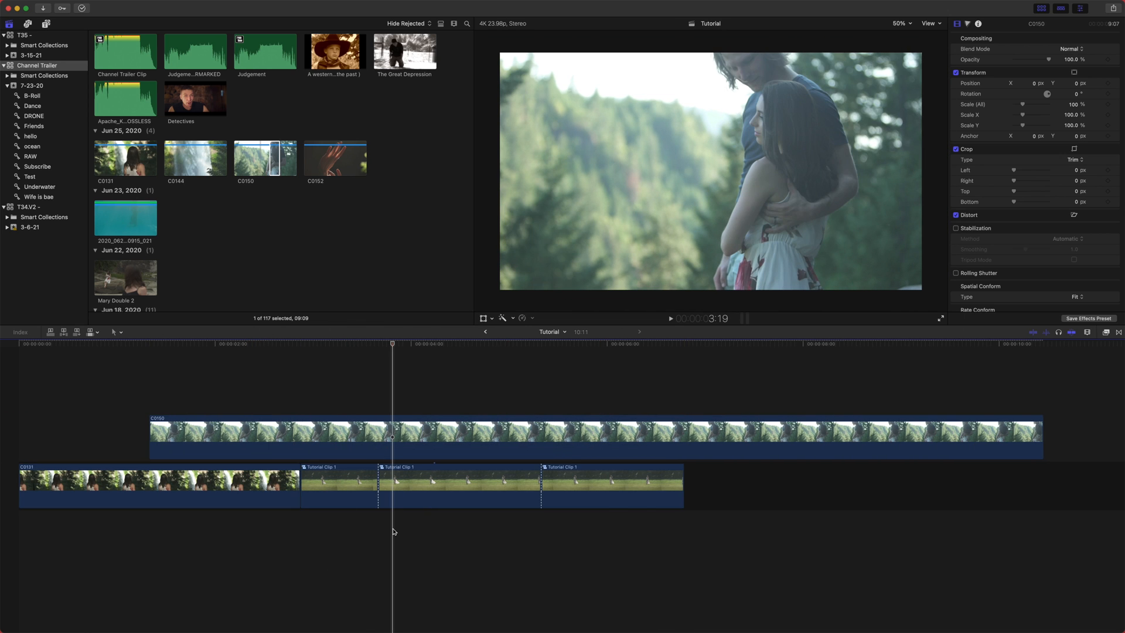
- With connections overridden, nudge C0150 slightly left and move the middle Tutorial Clip 1 segment to the storyline's end
mouse_move(410, 480)
left_mouse_down()
mouse_move(402, 499)
mouse_move(440, 466)
mouse_move(531, 464)
mouse_move(406, 489)
left_mouse_up()
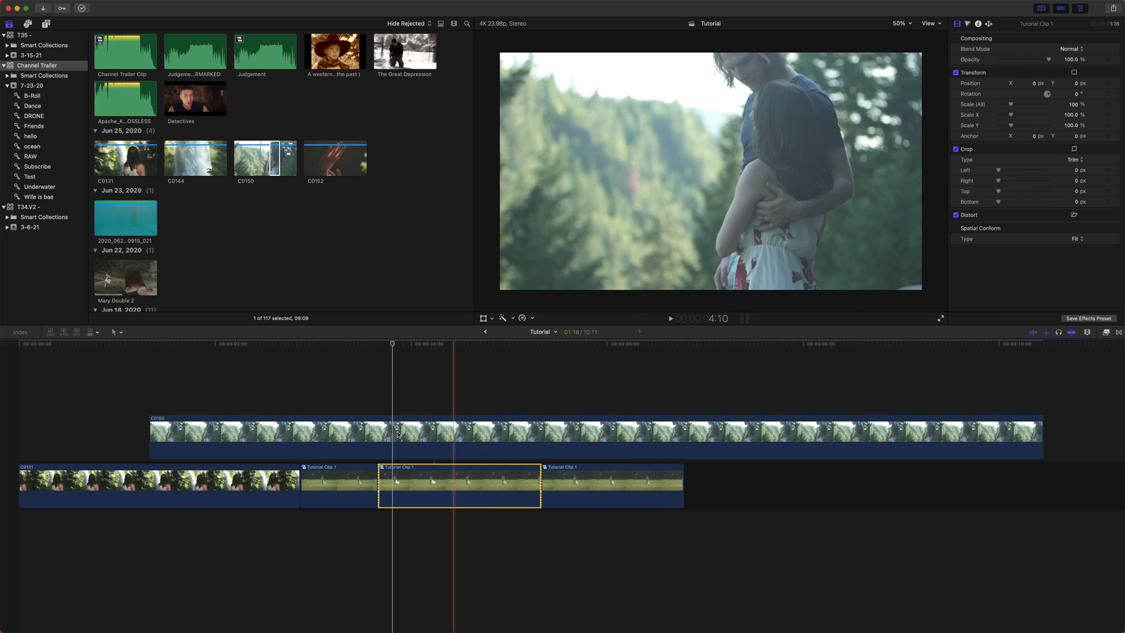
left_click_drag(266, 386, 387, 432)
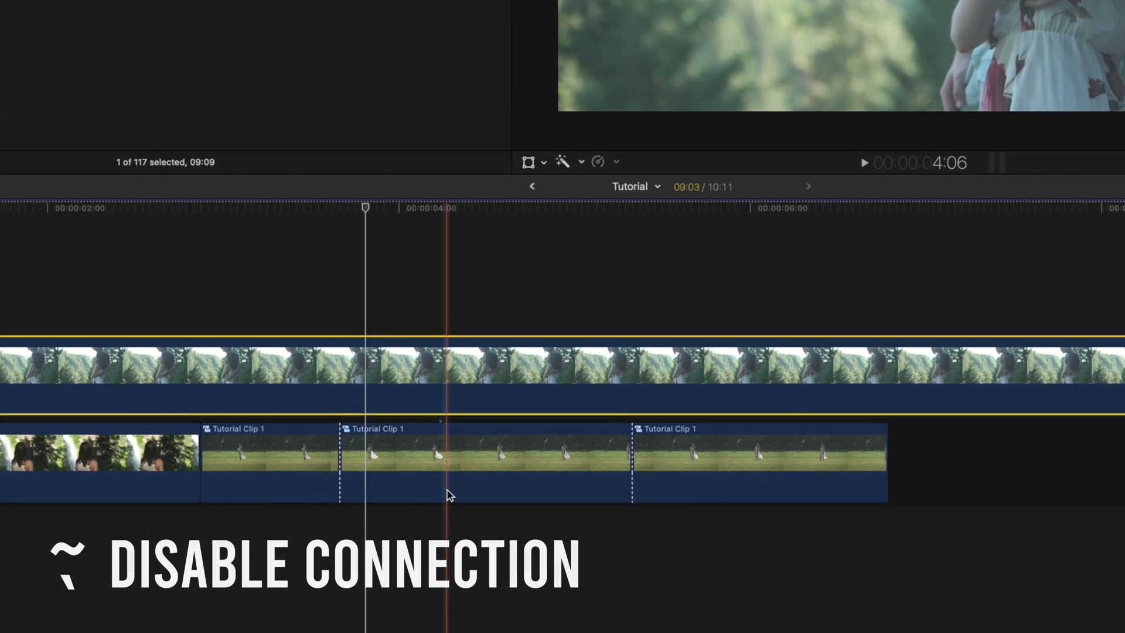
key("grave")
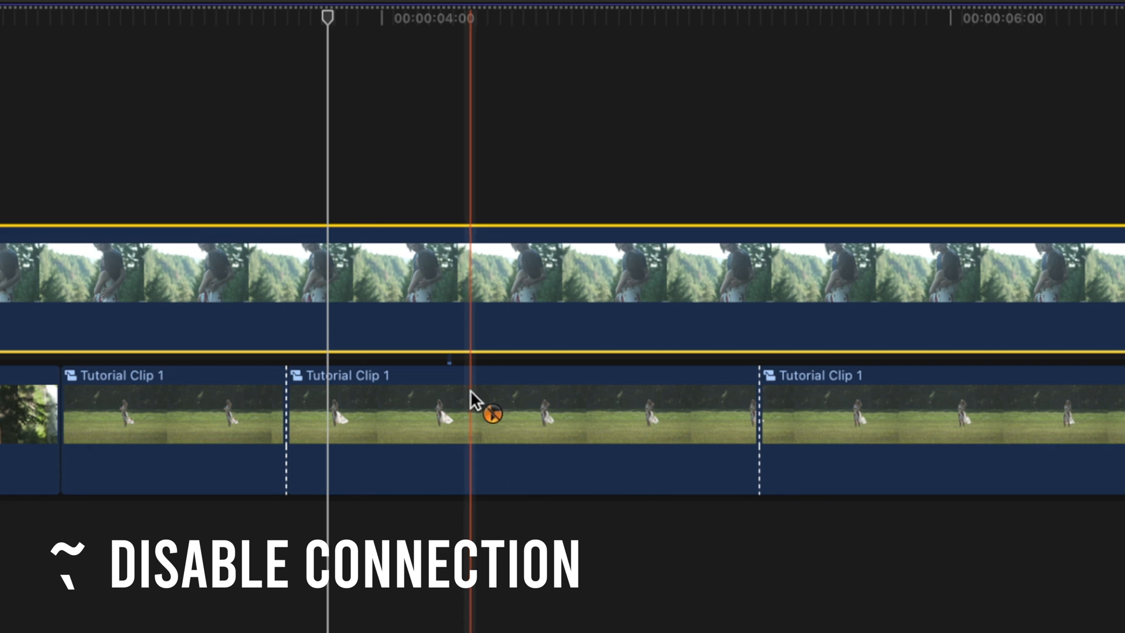
left_click_drag(454, 309, 424, 319)
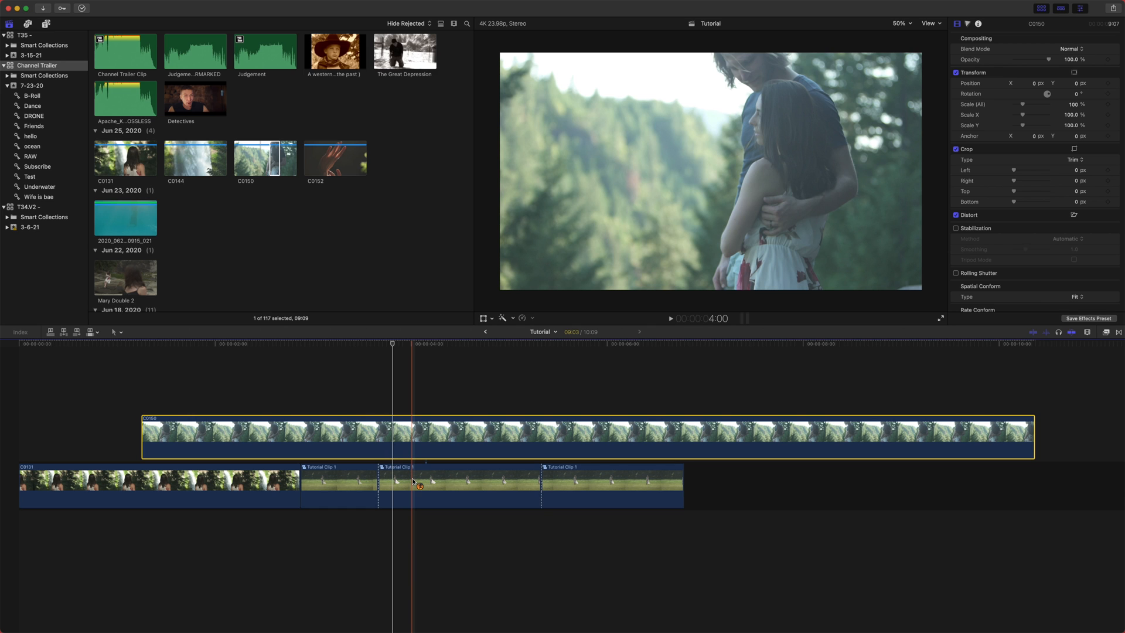
left_click_drag(415, 482, 558, 484)
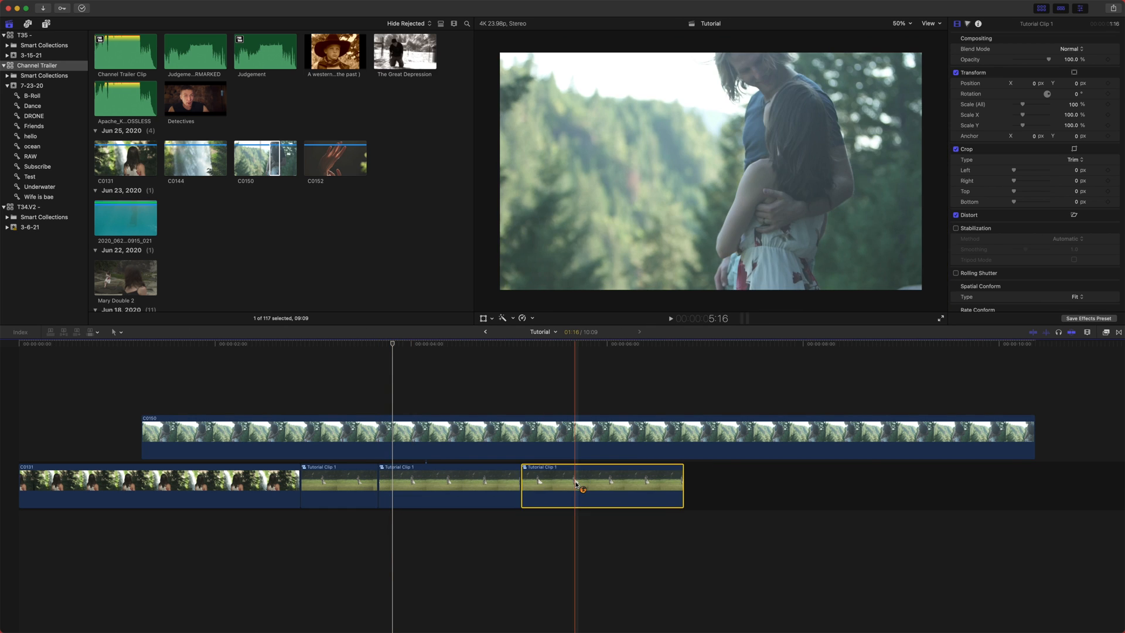
- Select clip C0150 and drag Tutorial Clip 1 segments along the storyline using the connection override
left_click(436, 436)
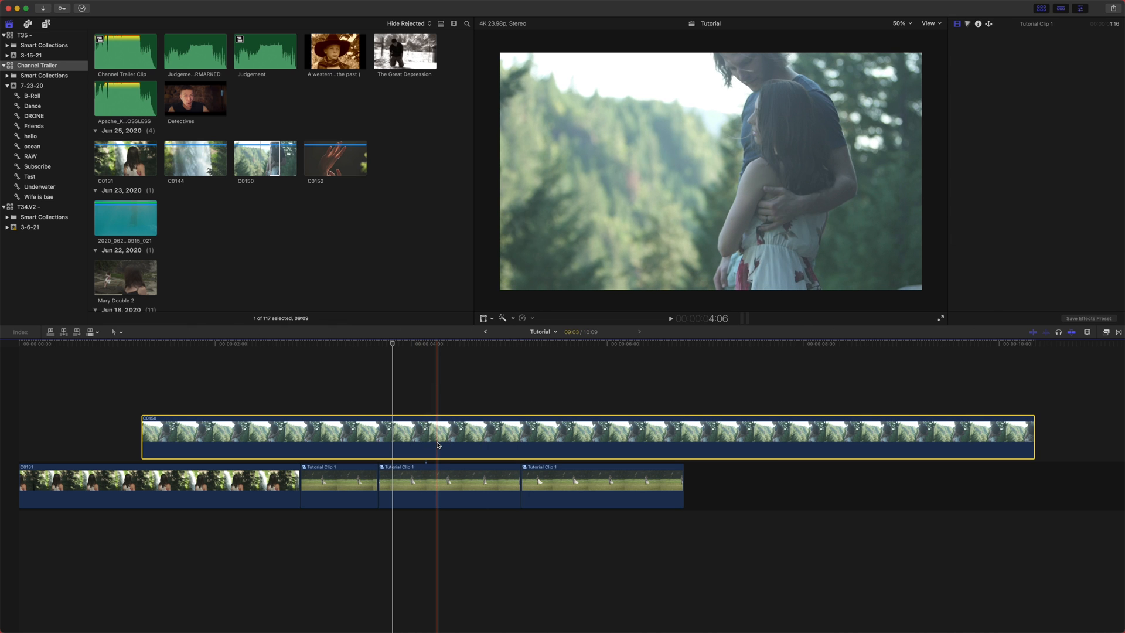
left_click(434, 504)
left_click_drag(433, 514, 622, 496)
left_click_drag(422, 490, 592, 495)
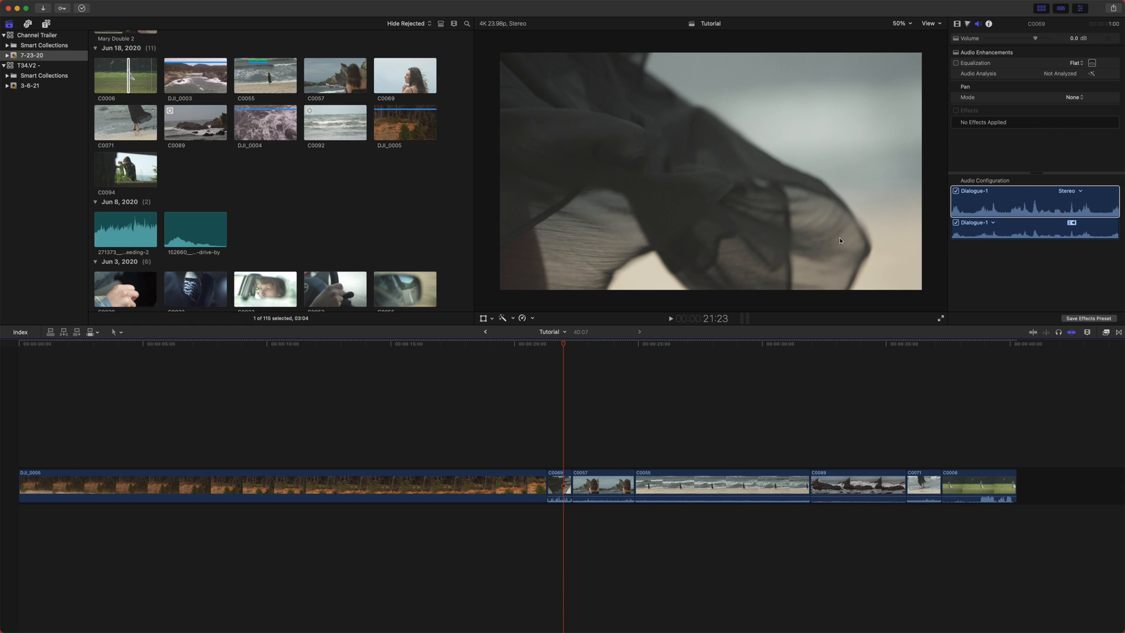
- Hide and show the timeline several times
left_click(1063, 10)
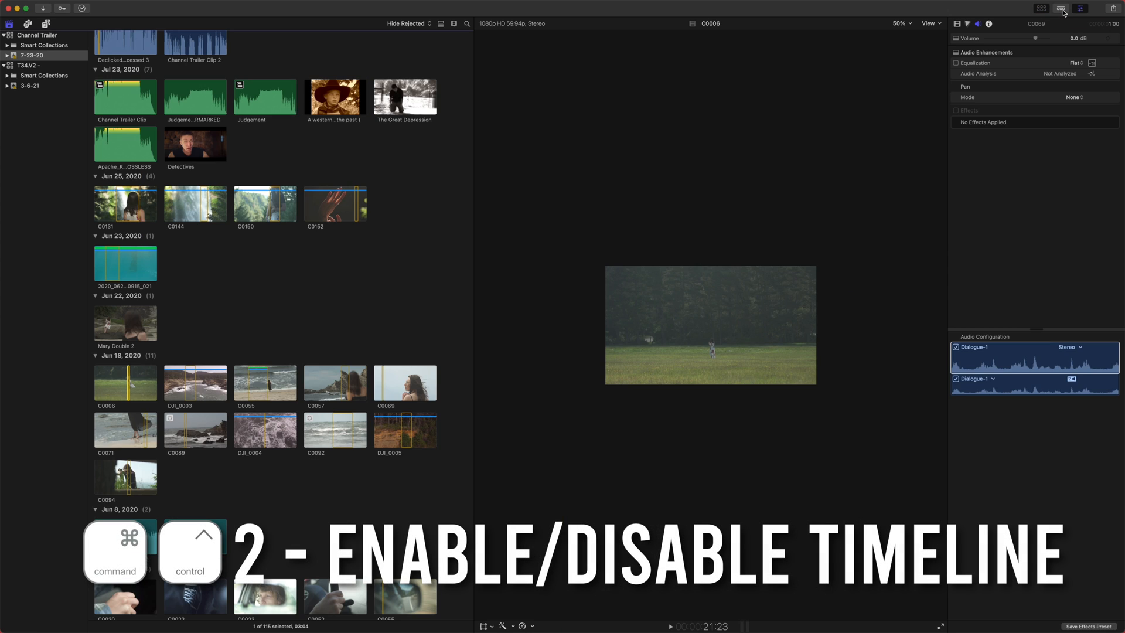
left_click(1062, 10)
left_click(1062, 10)
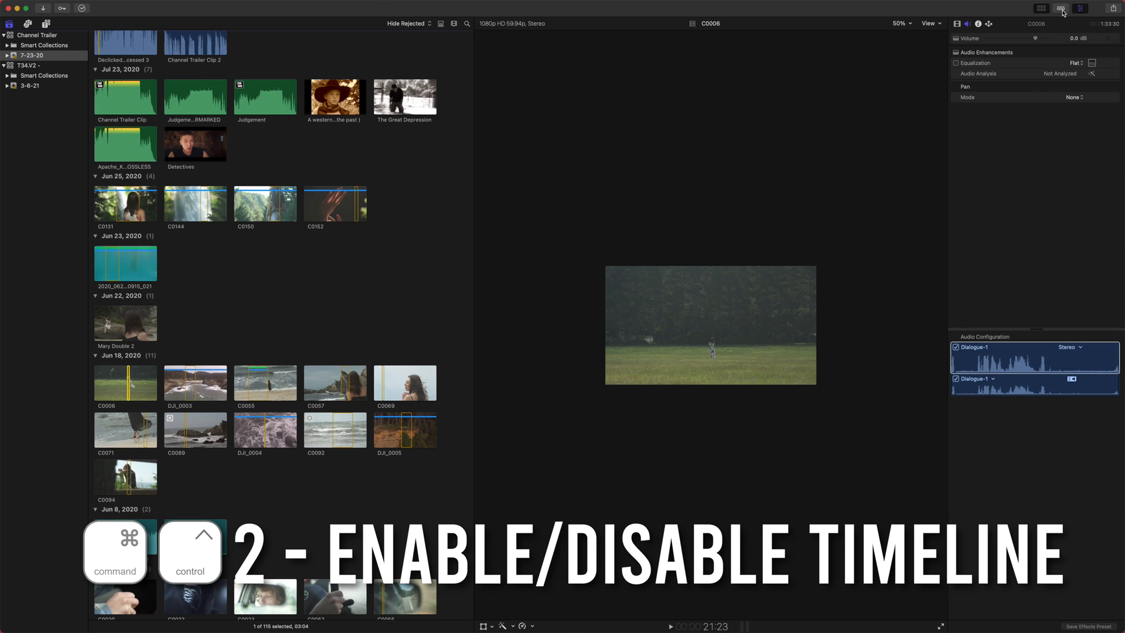
left_click(1062, 10)
left_click(1043, 44)
- Open the Timeline Index and move the playhead through the timeline
left_click(34, 331)
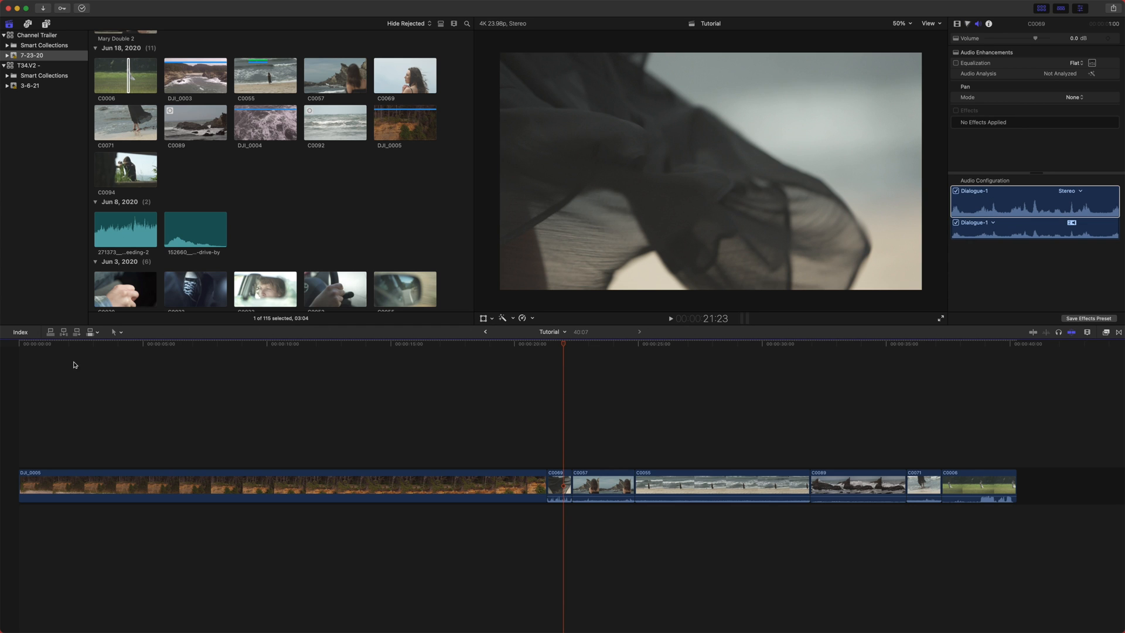
left_click(12, 331)
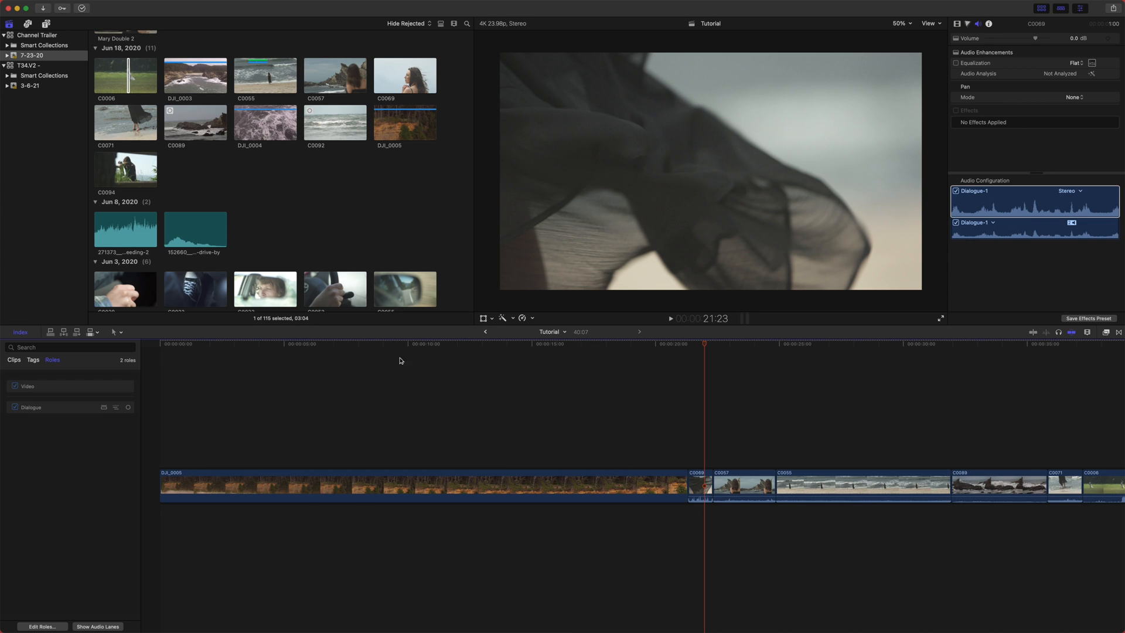
left_click(432, 370)
left_click_drag(434, 369, 721, 420)
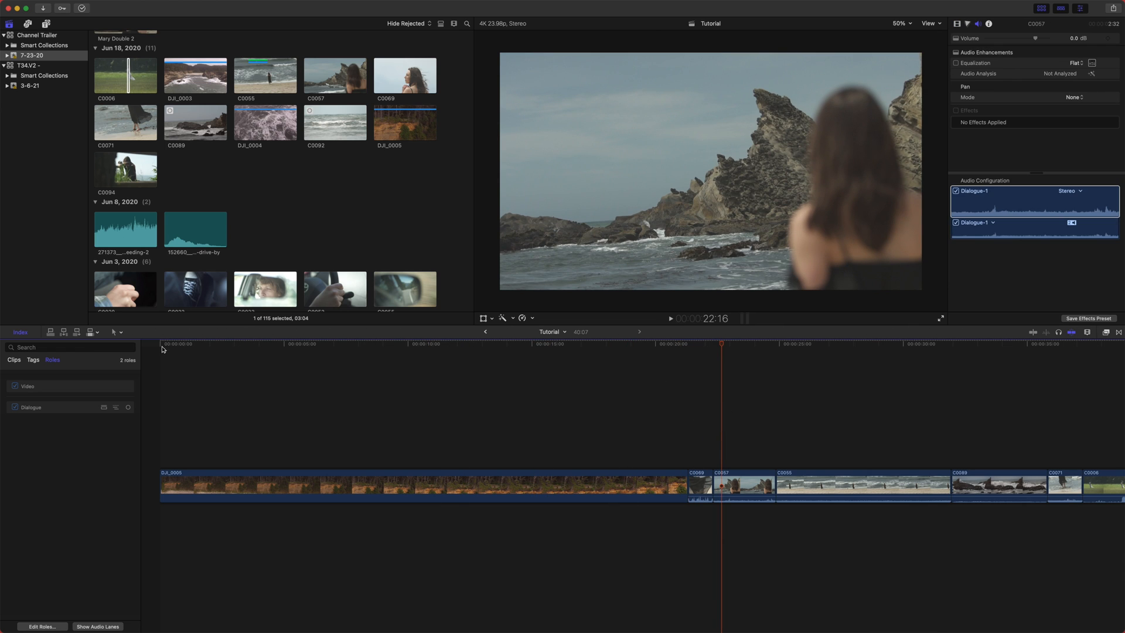
- Browse the clip list in the Timeline Index of the Channel Trailer - TUTORIAL project
scroll(388, 235, "up", 10)
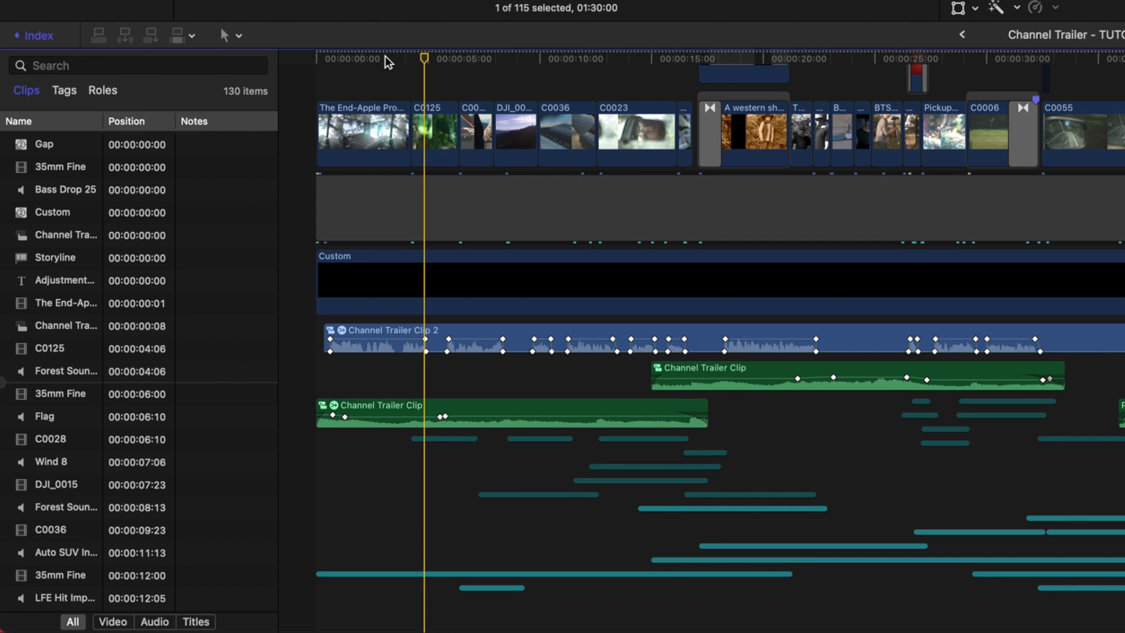
left_click(389, 67)
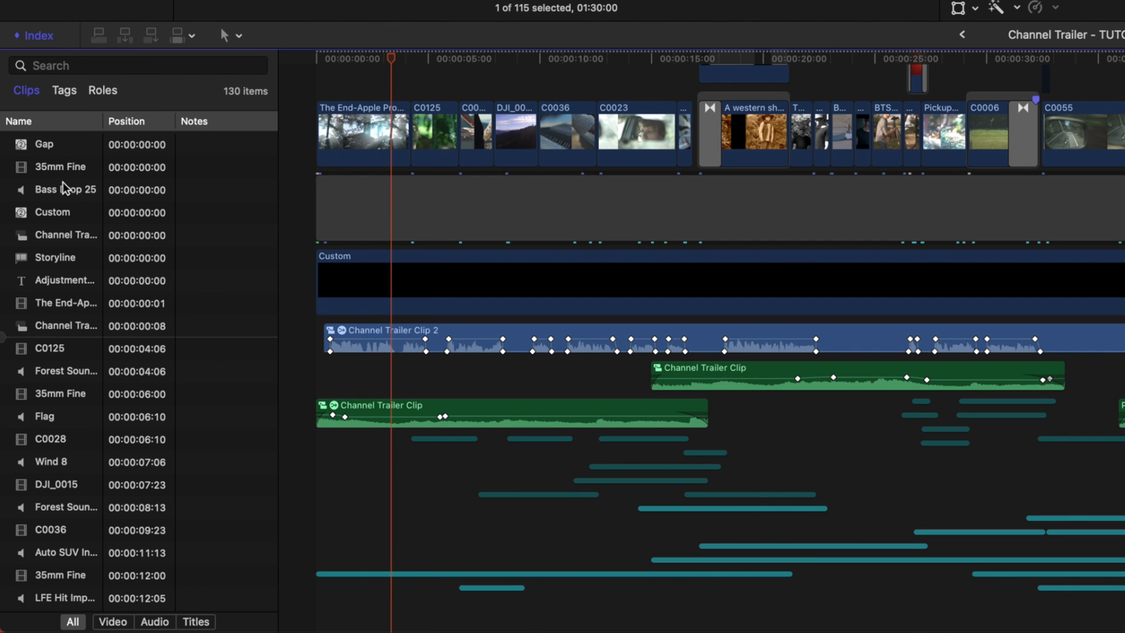
scroll(65, 211, "down", 5)
scroll(75, 238, "down", 15)
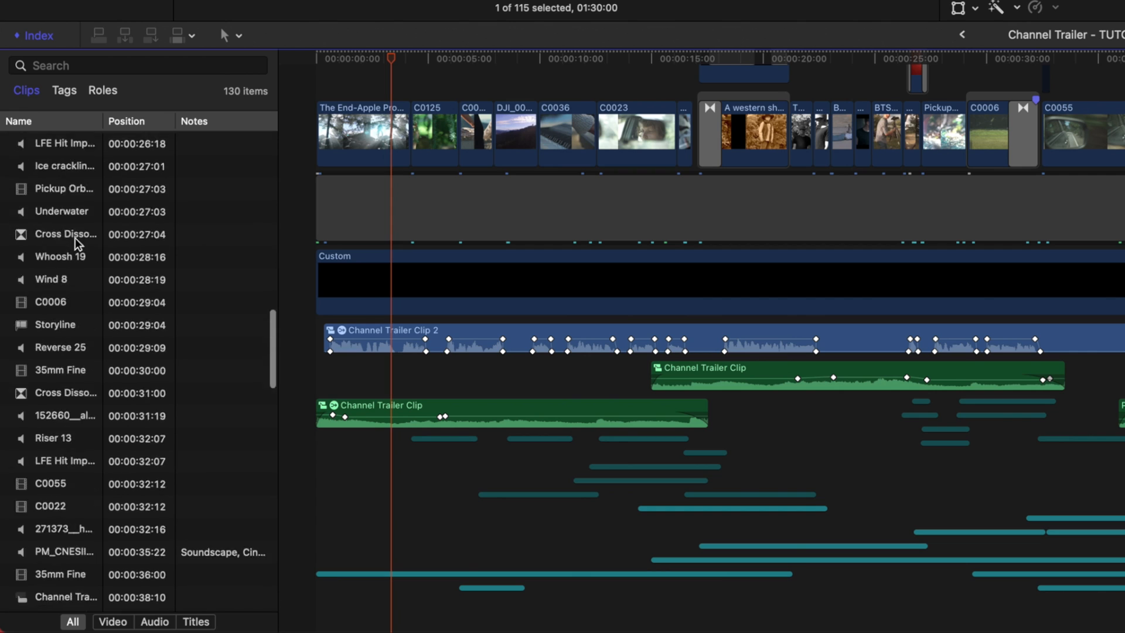
scroll(75, 238, "down", 5)
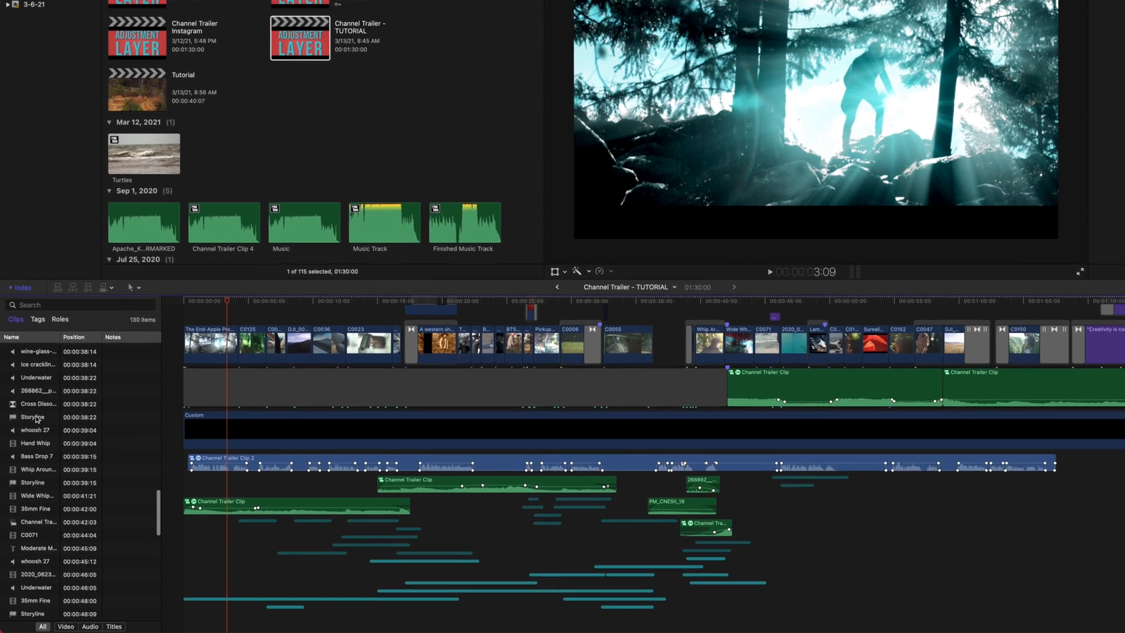
scroll(38, 480, "up", 20)
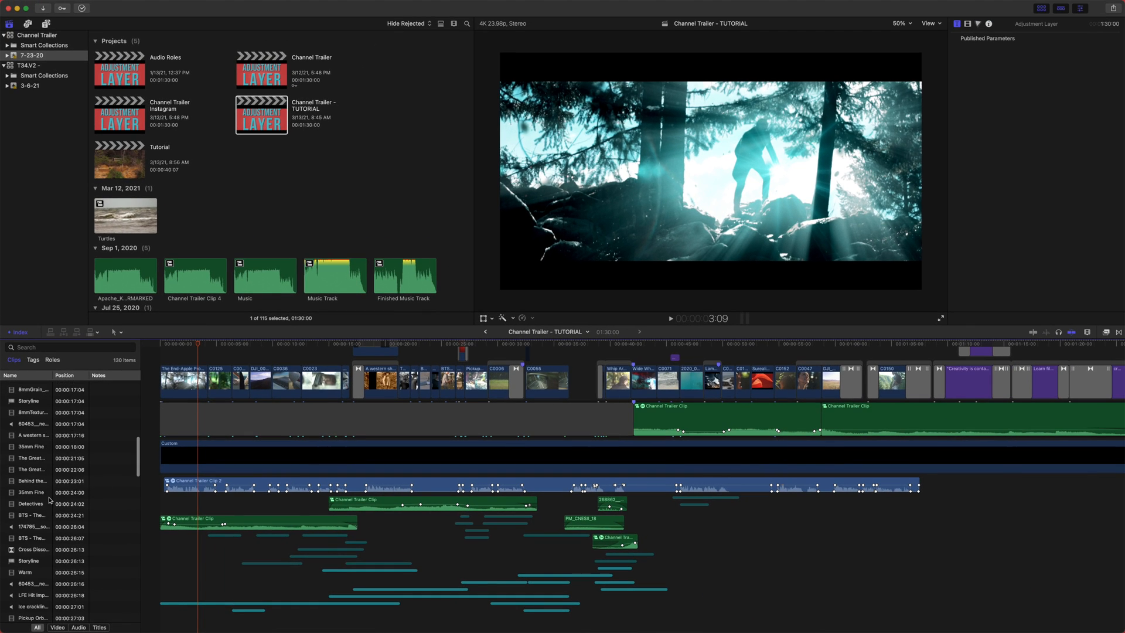
scroll(47, 507, "up", 1)
- Search the Timeline Index for whoosh and select the Whoosh 18 clip
left_click(42, 349)
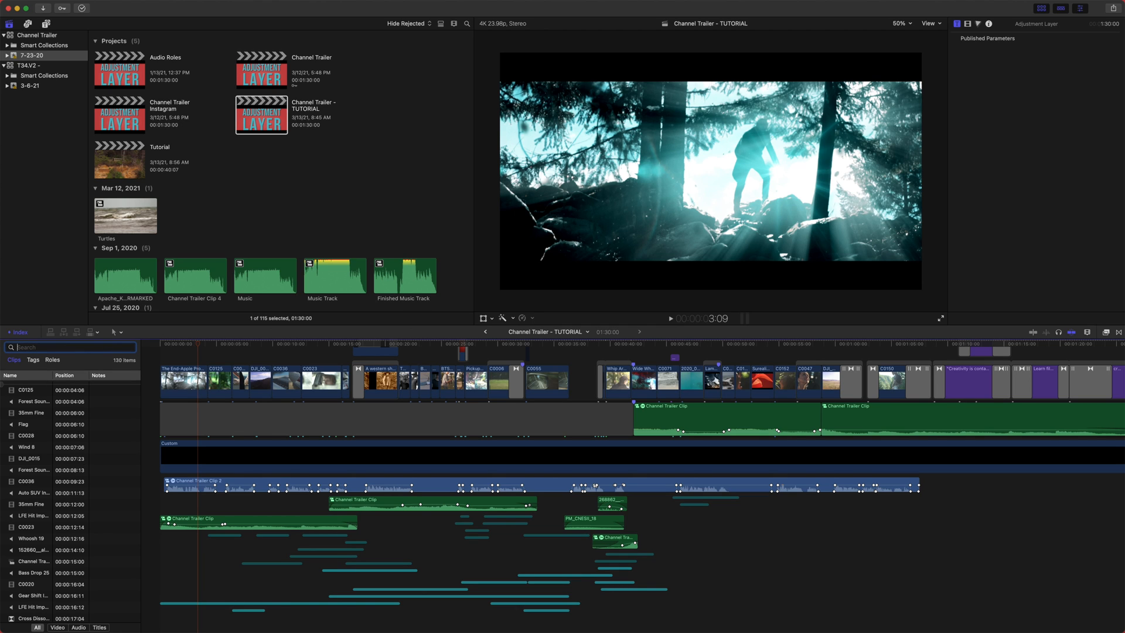
type("whoo")
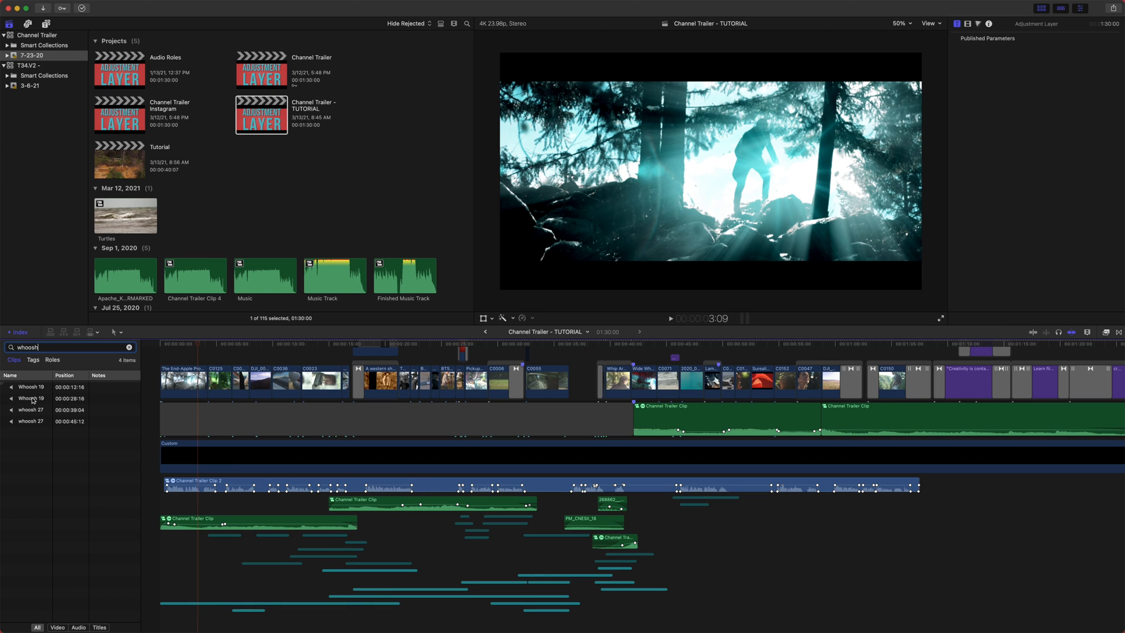
type("sh")
left_click(33, 388)
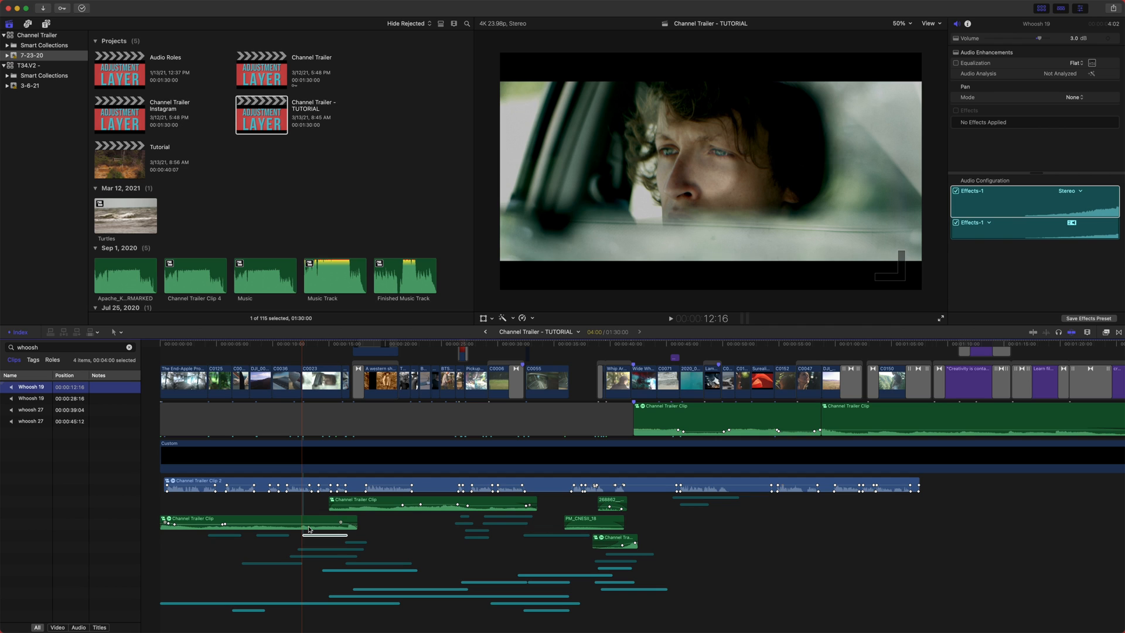
- Clear the search and filter the index list to Video, Audio and Titles clips in turn
left_click(129, 347)
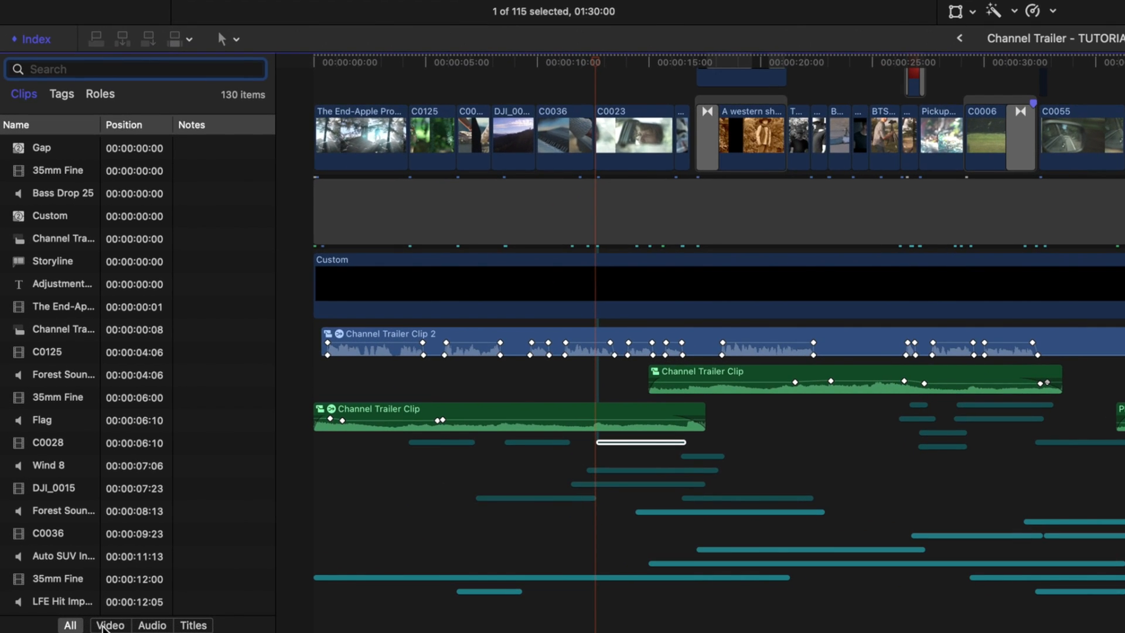
left_click(109, 625)
left_click(152, 625)
left_click(194, 625)
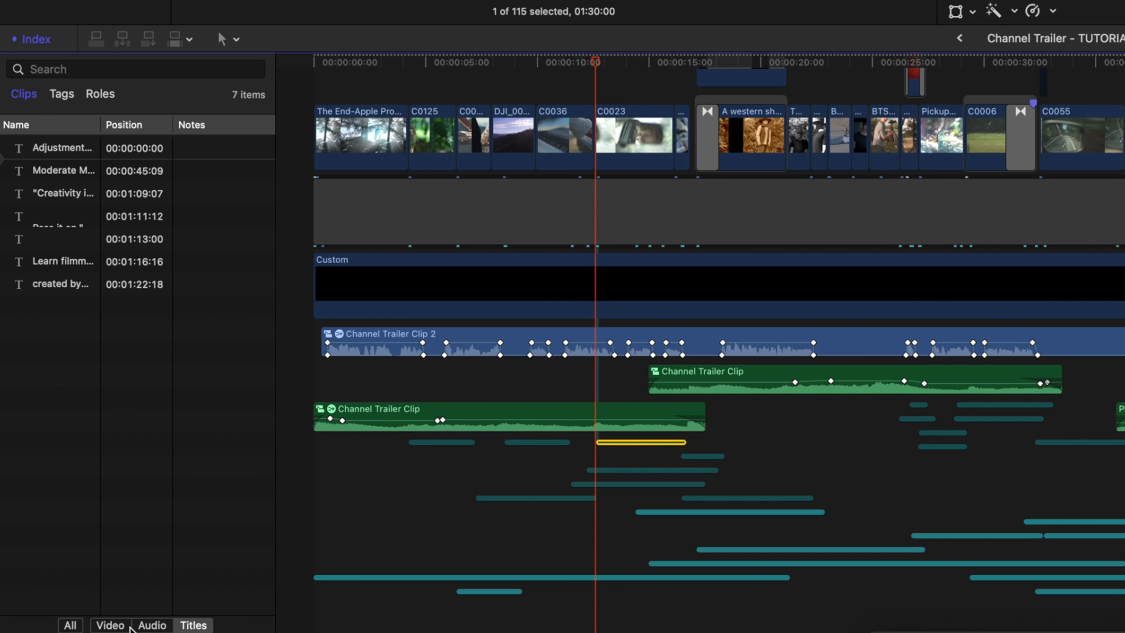
left_click(127, 625)
scroll(143, 488, "down", 10)
scroll(143, 488, "up", 10)
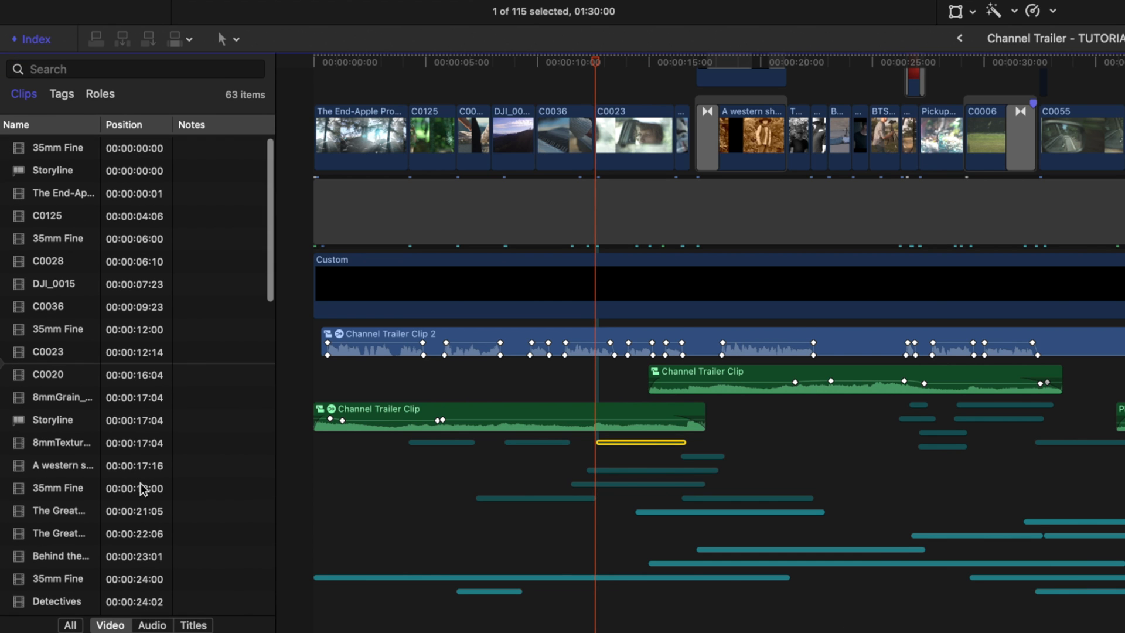
left_click(152, 624)
left_click(194, 625)
left_click(108, 625)
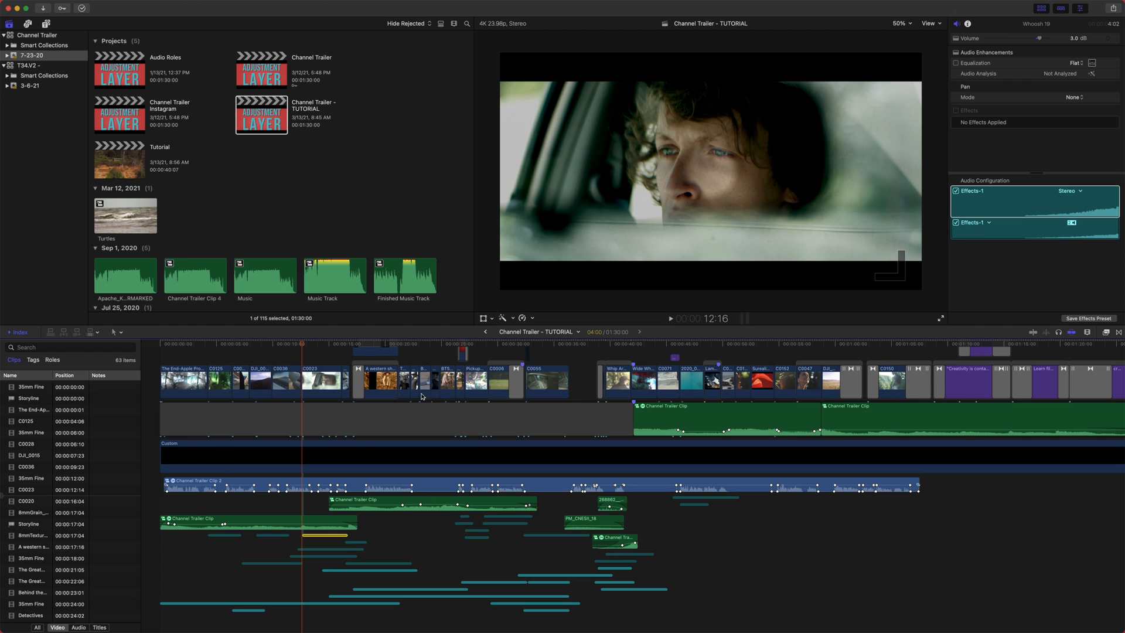
- Show the Tags list in the Timeline Index and zoom out to view the entire timeline
scroll(436, 394, "up", 5)
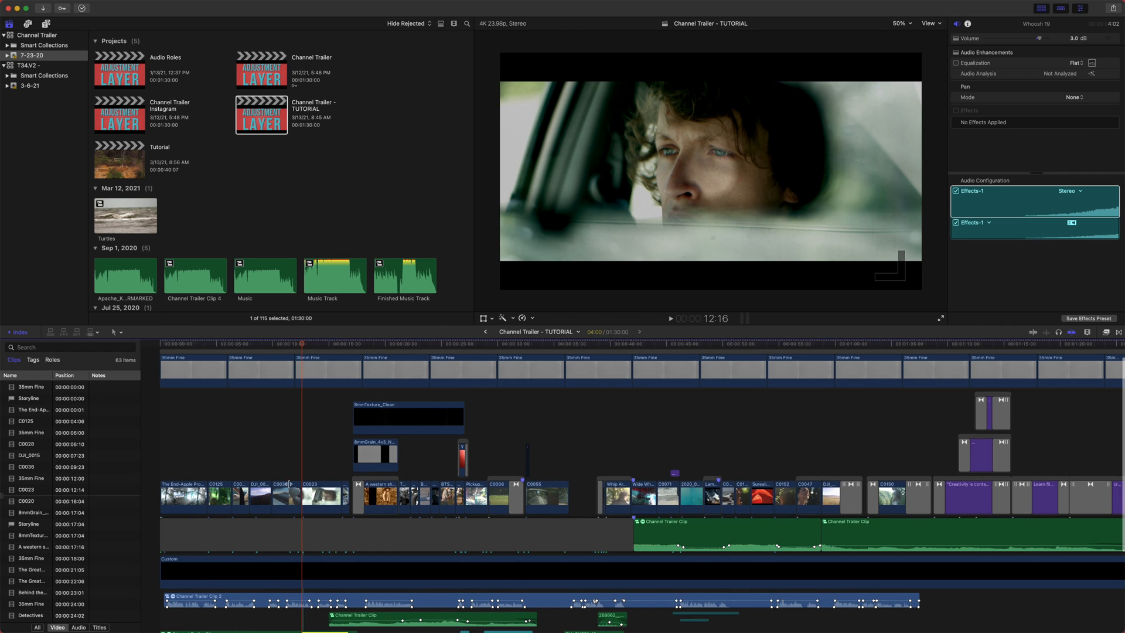
scroll(61, 462, "down", 2)
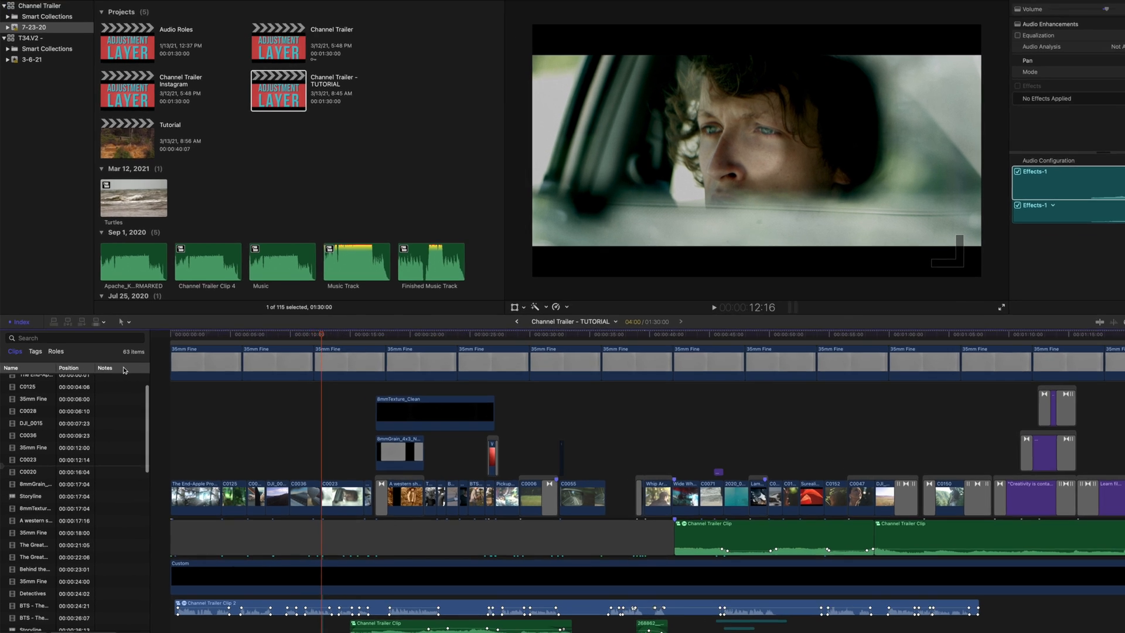
right_click(117, 375)
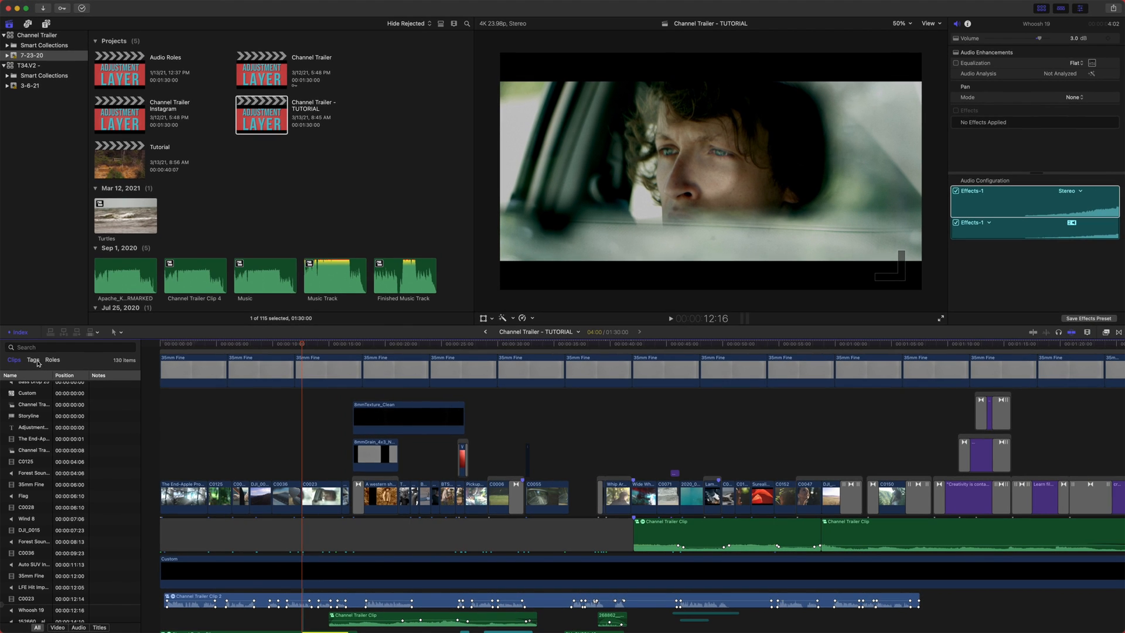
left_click(33, 359)
scroll(218, 464, "down", 5)
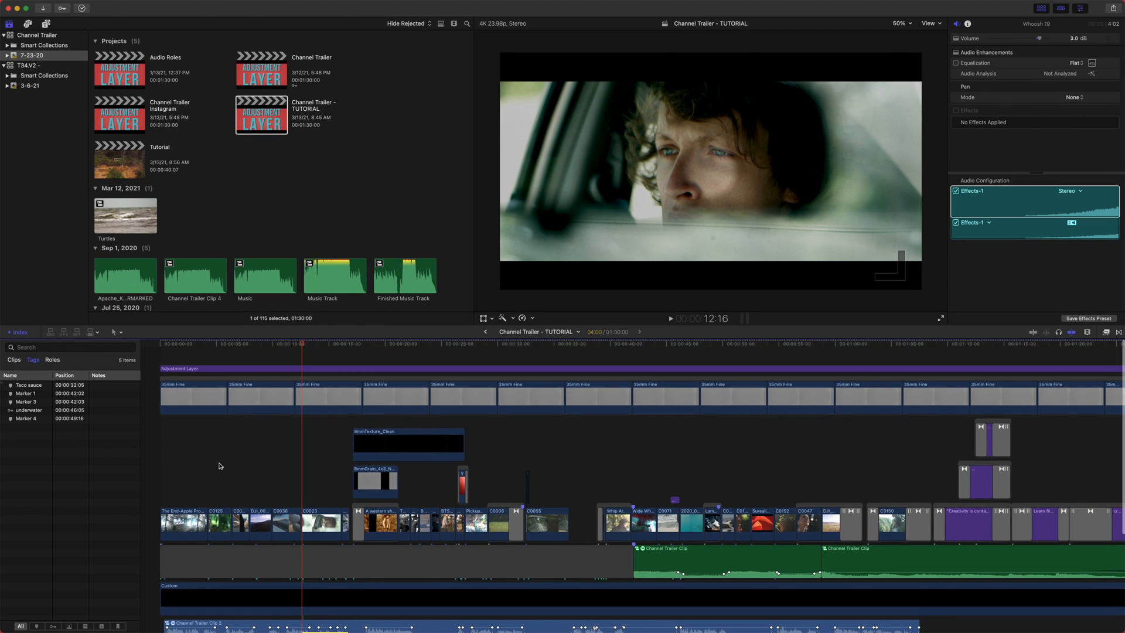
scroll(251, 480, "right", 6)
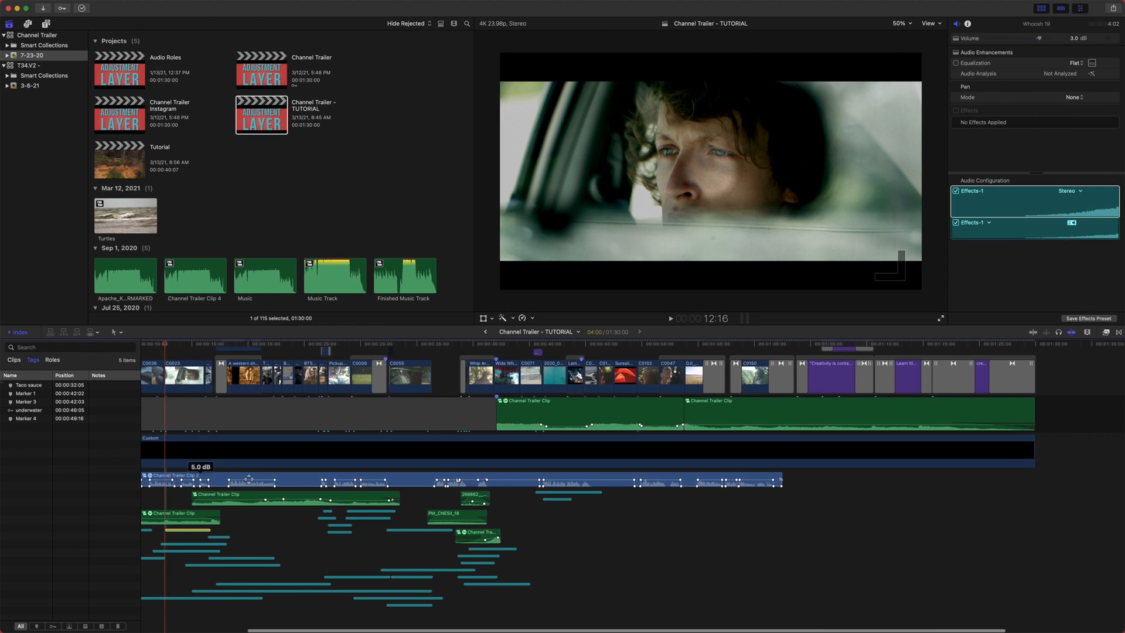
key("super+minus")
scroll(249, 481, "up", 2)
scroll(432, 470, "left", 4)
scroll(434, 473, "up", 5)
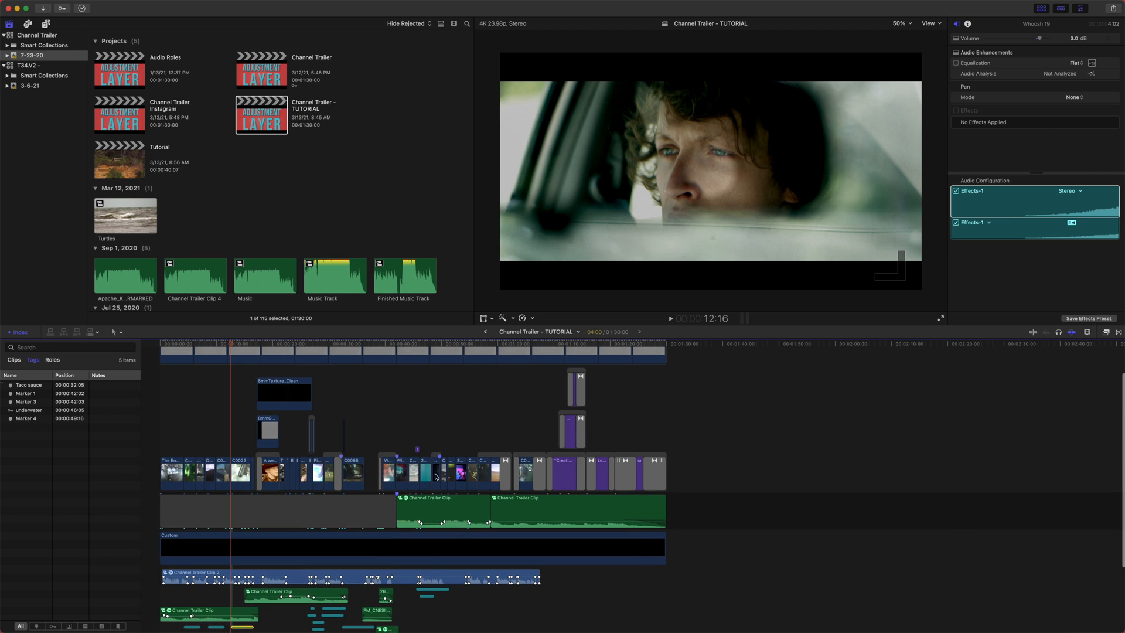
- Add the C0055 clip from the ocean keyword collection to the end of the timeline
left_click(6, 55)
left_click(43, 115)
left_click_drag(126, 68, 676, 510)
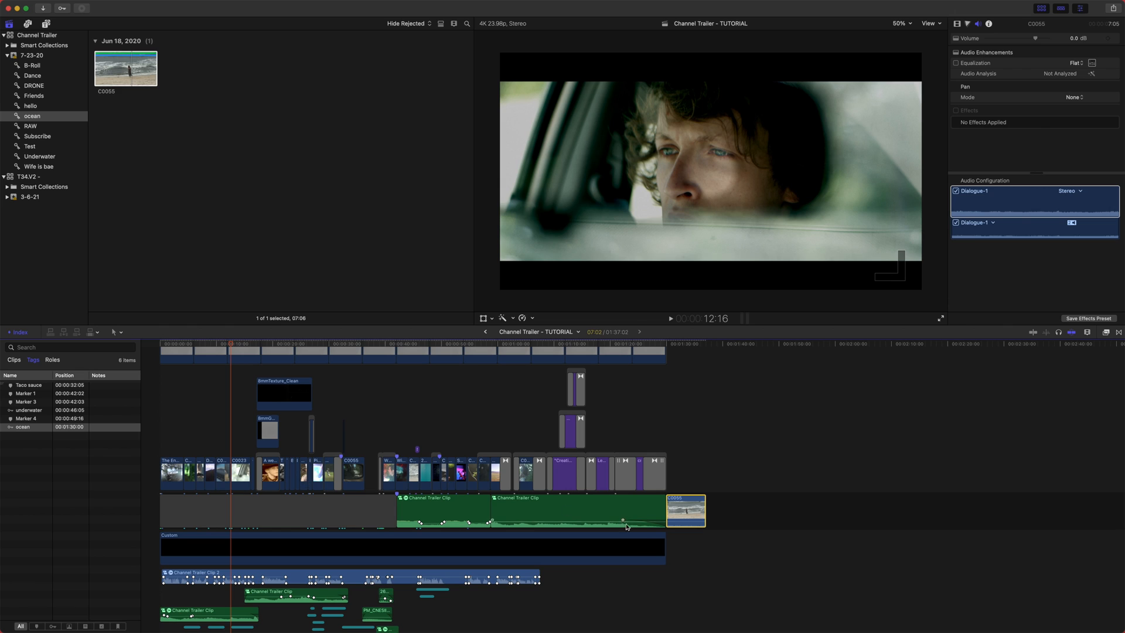
- Select the ocean tag in the Timeline Index Tags list to jump to the C0055 clip
left_click(686, 511)
left_click(32, 428)
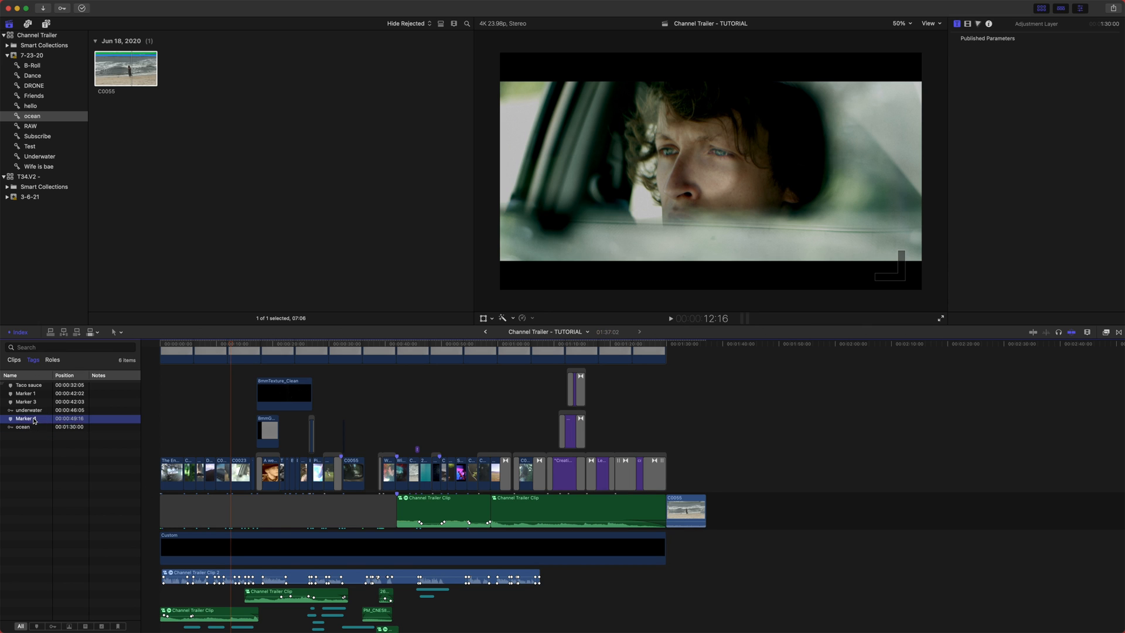
left_click(34, 431)
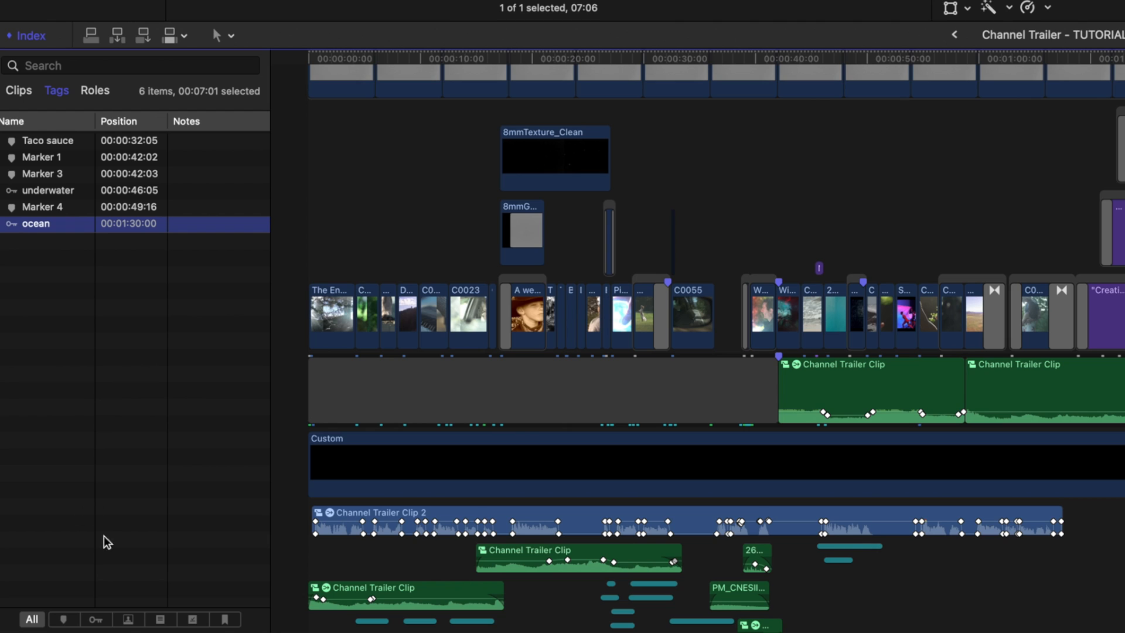
- Filter the Tags list by each tag type in turn, then show all tags again
left_click(128, 621)
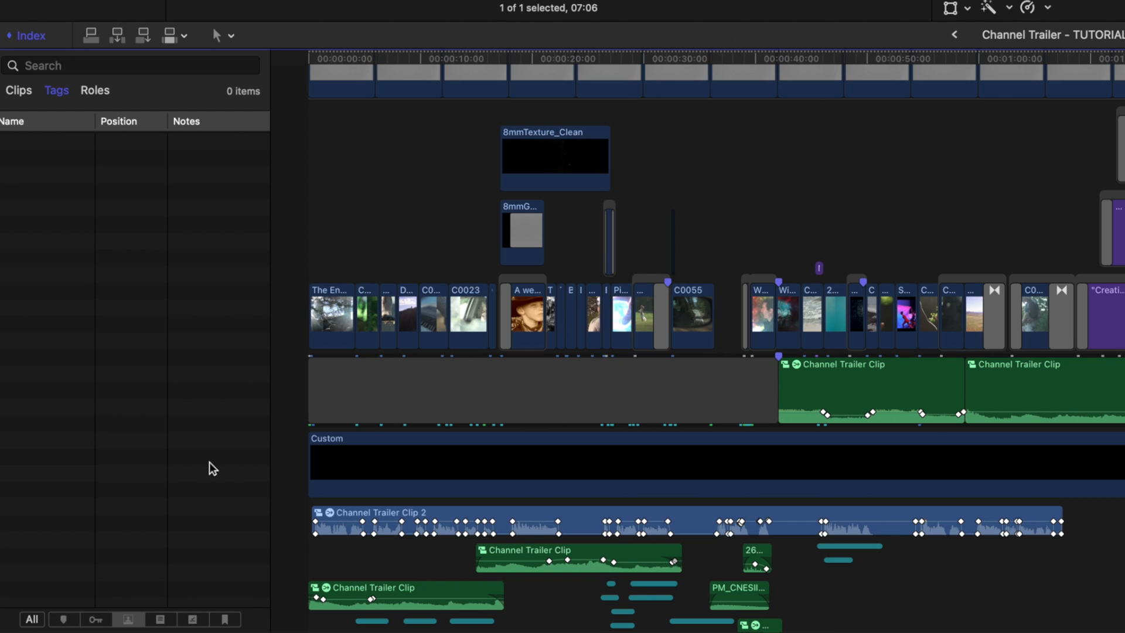
left_click(61, 620)
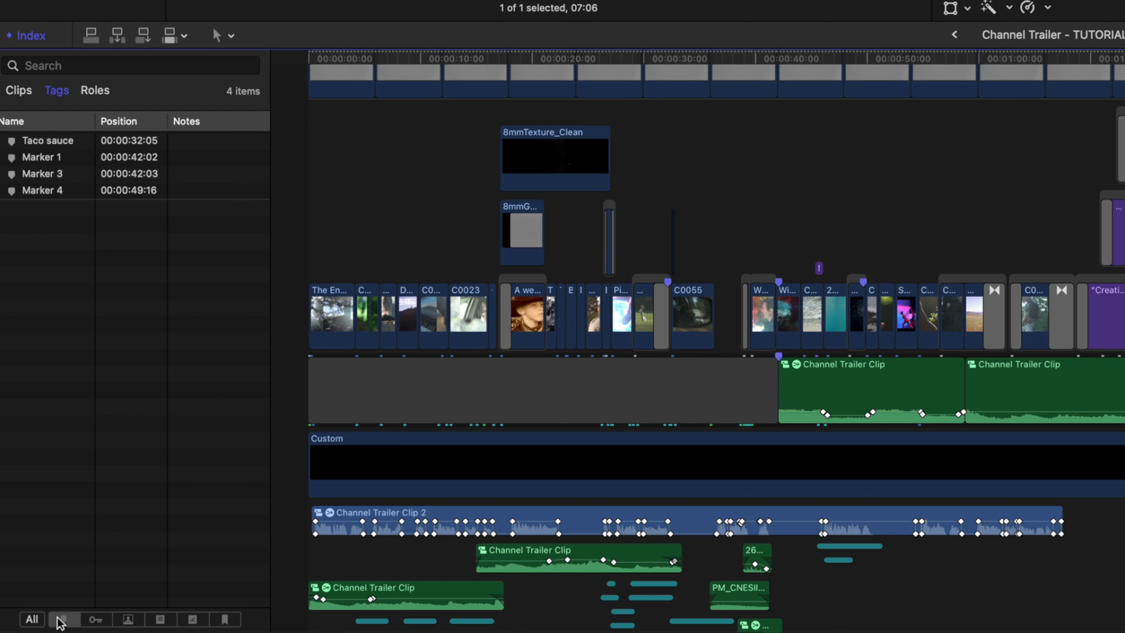
left_click(95, 619)
left_click(160, 620)
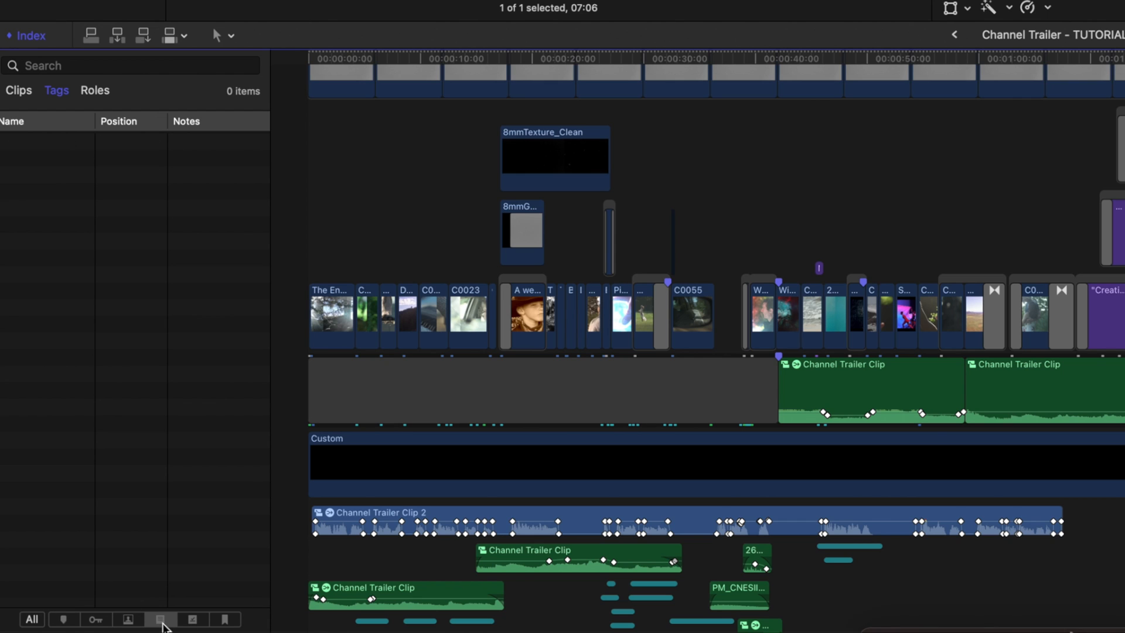
left_click(192, 623)
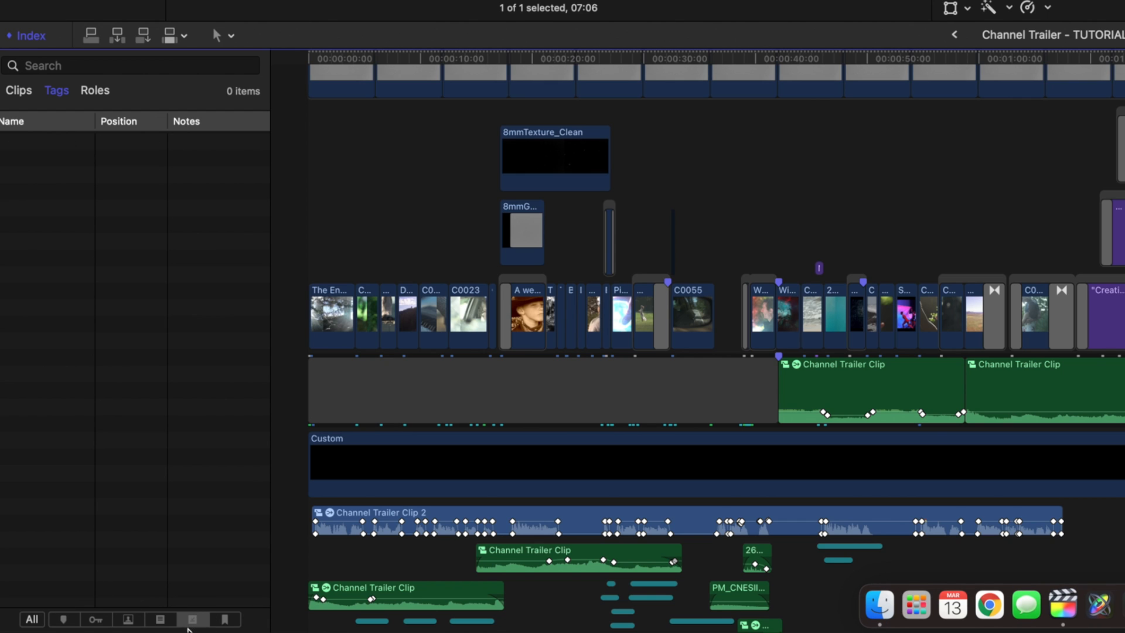
left_click(225, 622)
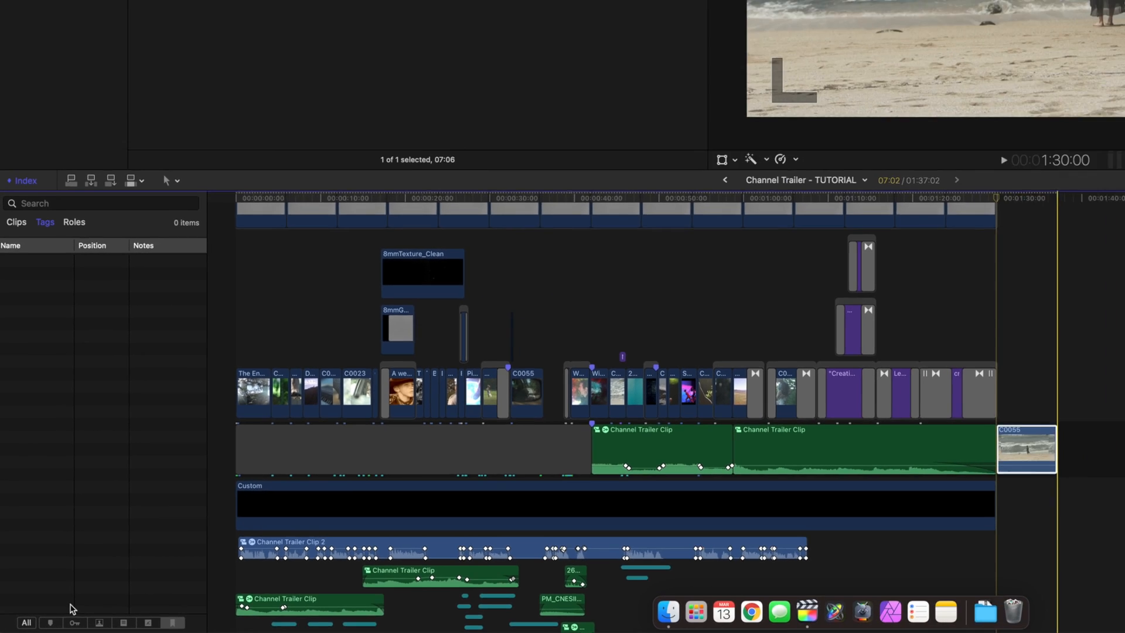
left_click(26, 623)
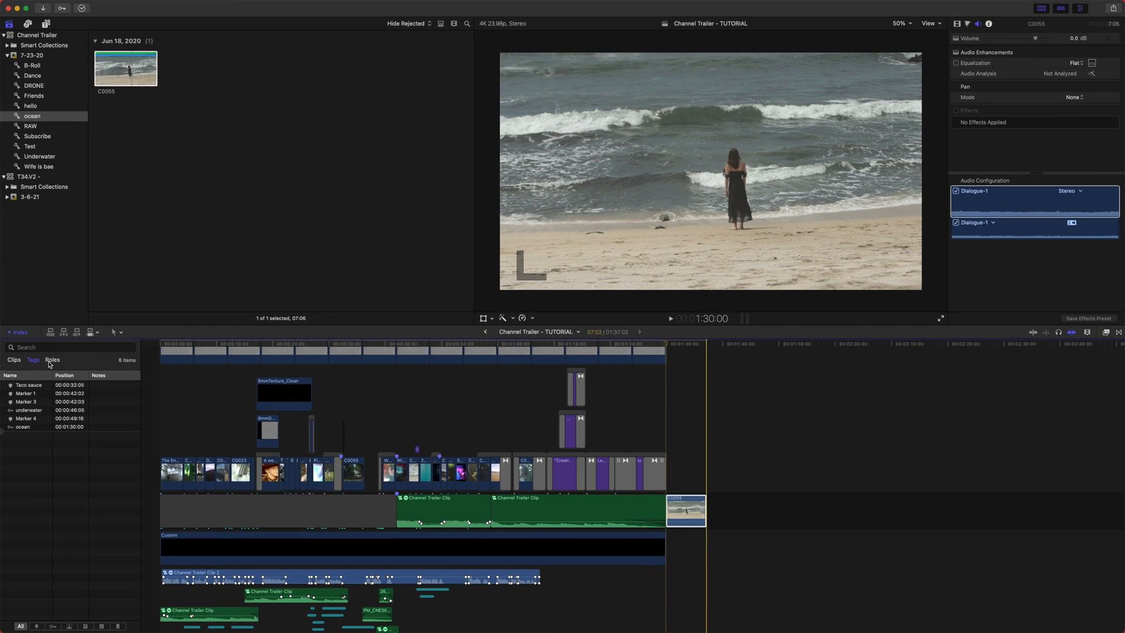
- Open the Roles list and select the Effects, Dialogue and Music roles in turn to highlight their clips
left_click(52, 360)
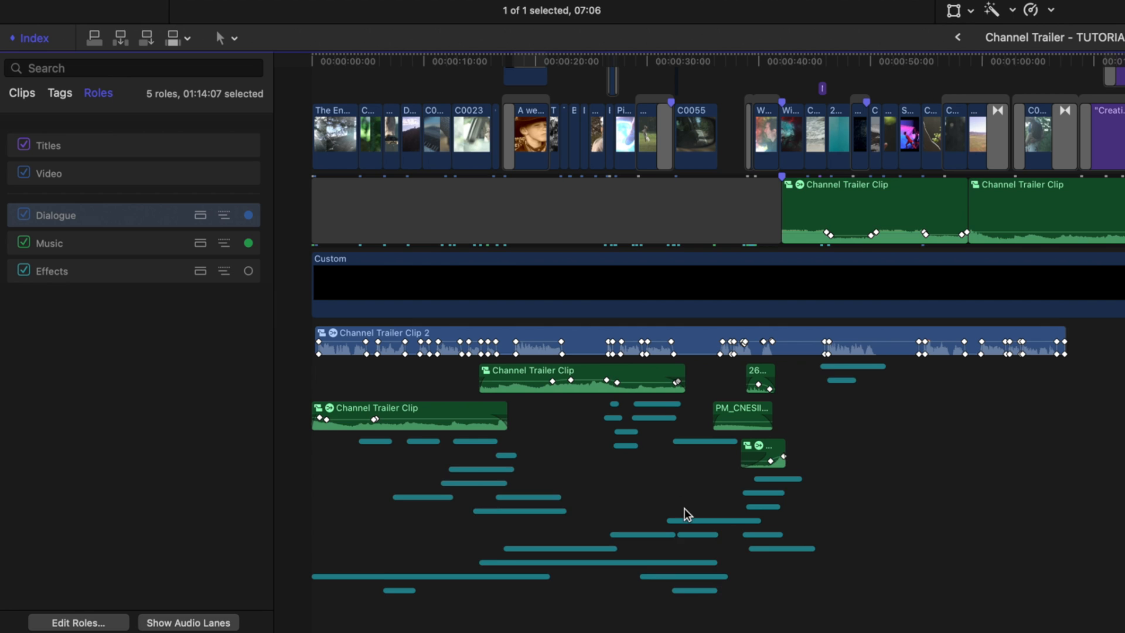
scroll(684, 508, "down", 1)
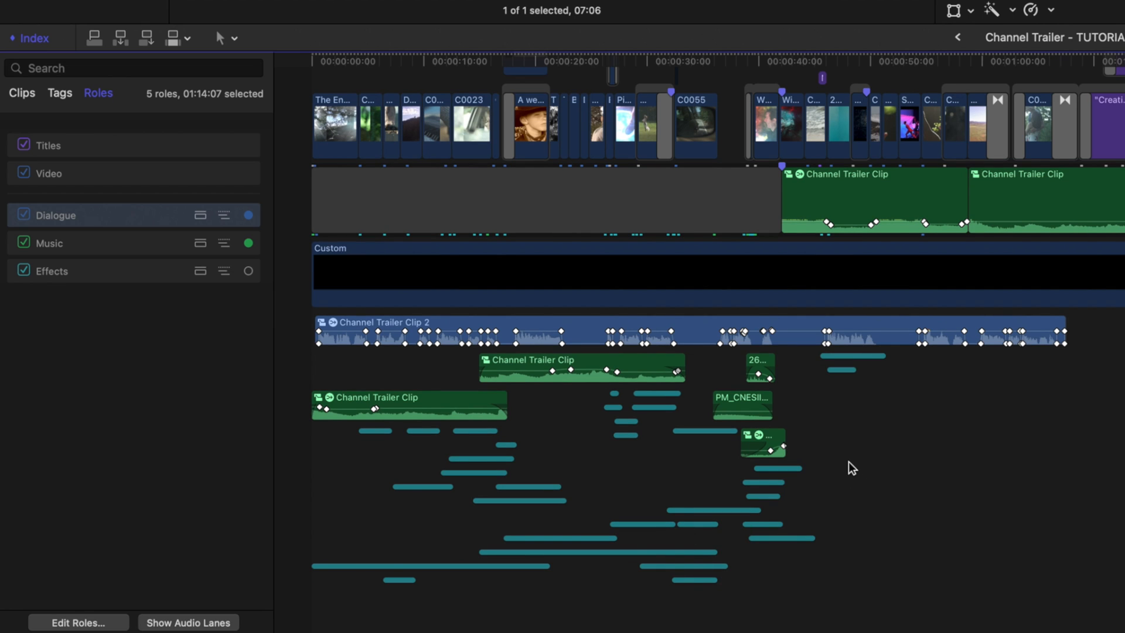
left_click(2, 405)
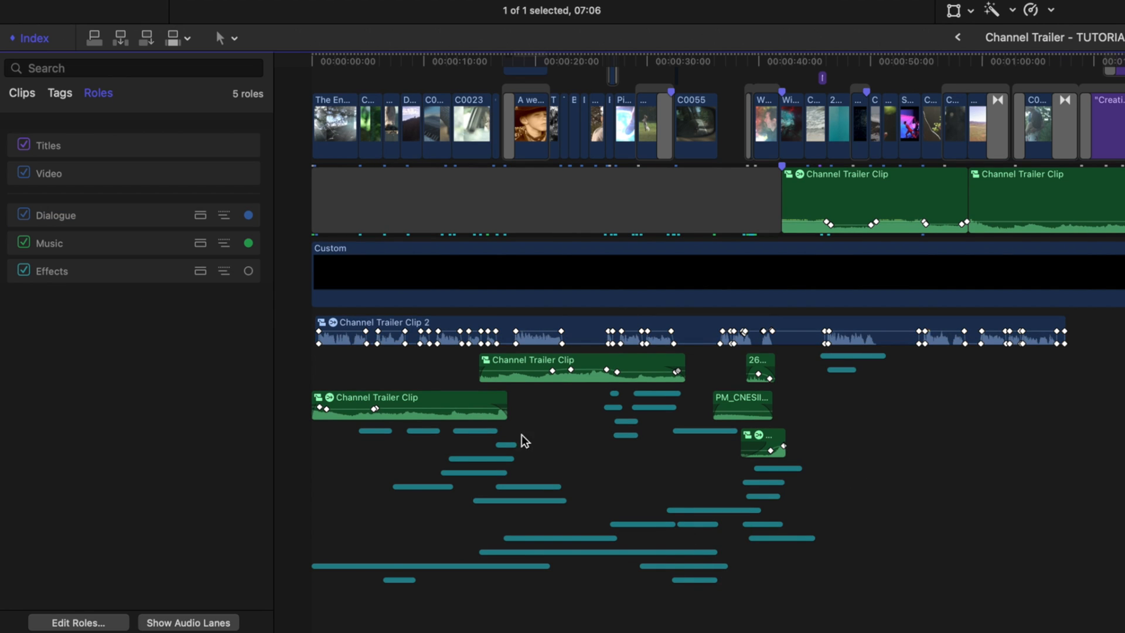
left_click(136, 272)
left_click(134, 213)
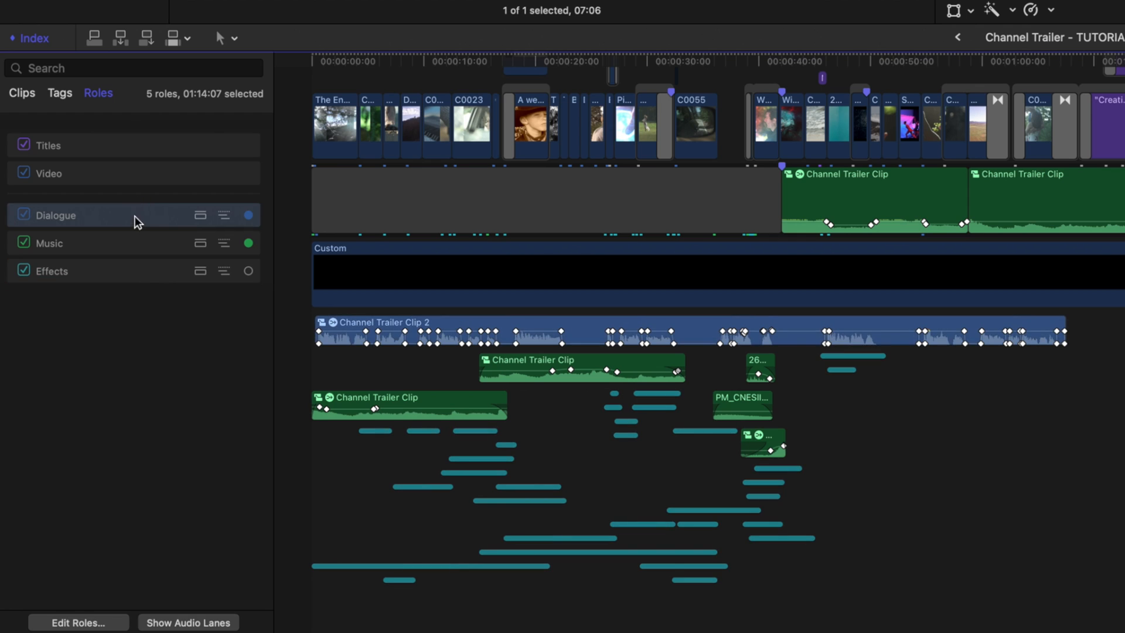
left_click(135, 252)
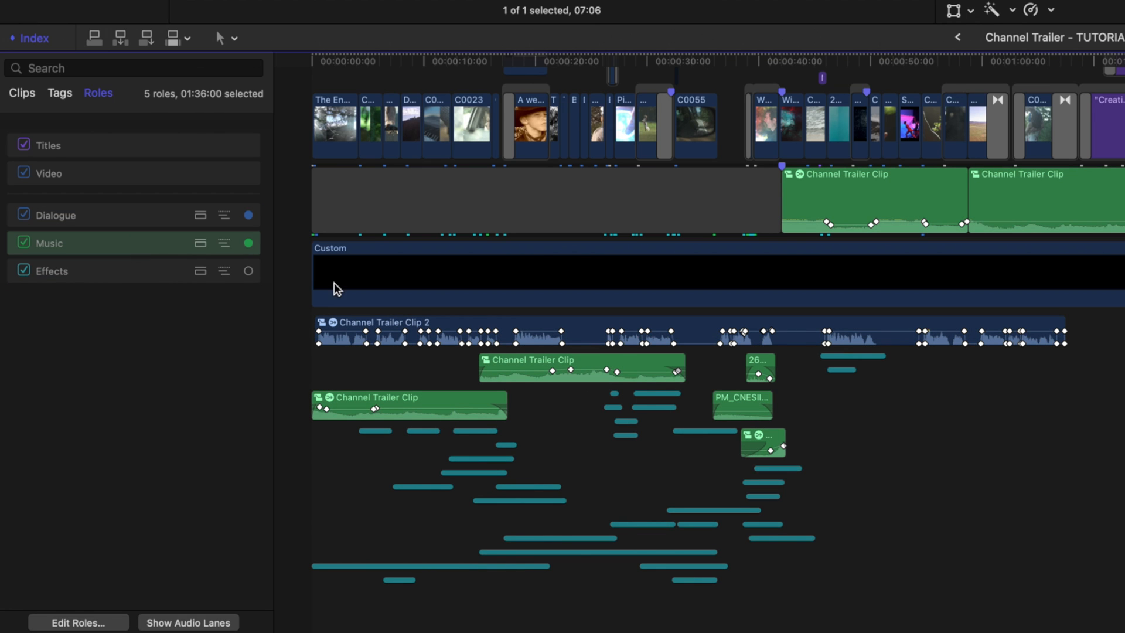
left_click(118, 310)
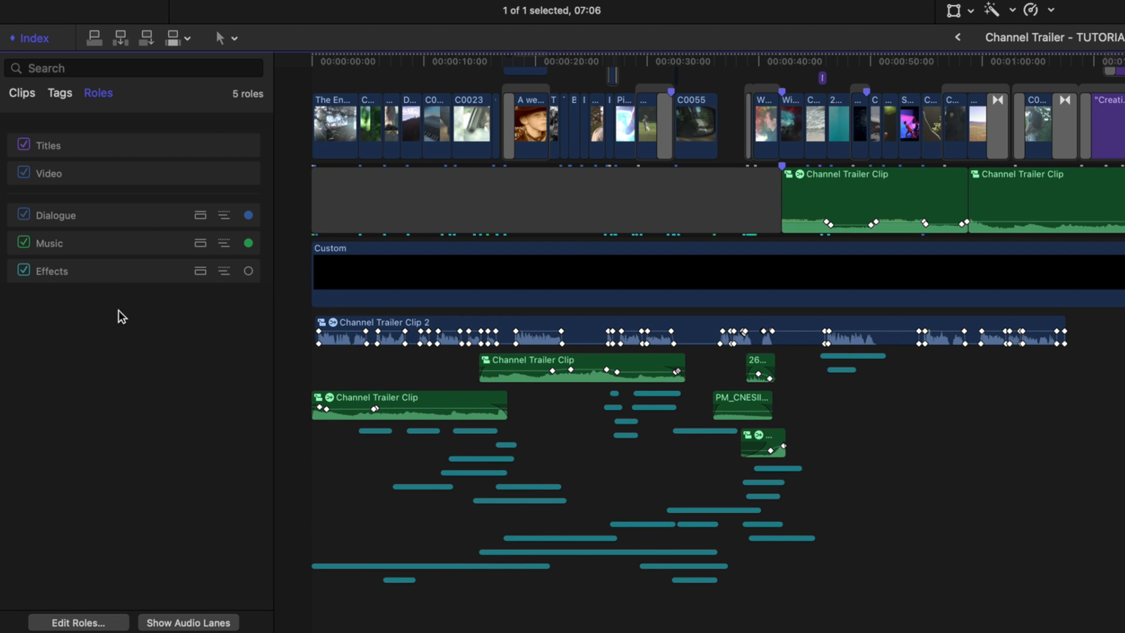
left_click(120, 276)
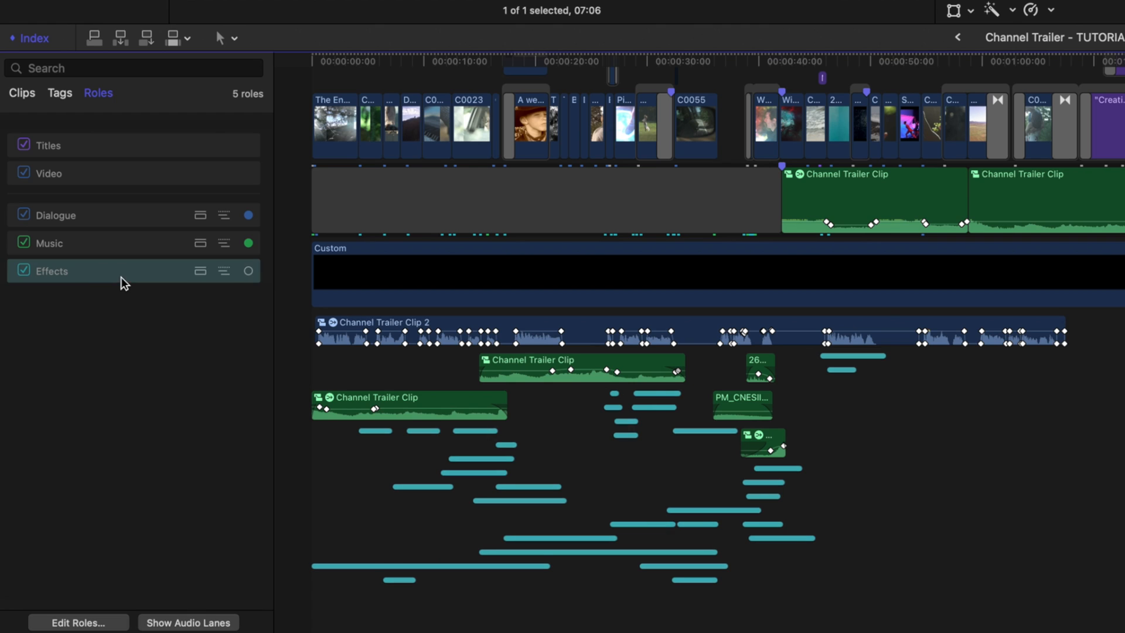
- Turn off the Dialogue and Effects roles, then turn them back on
left_click(24, 214)
left_click(24, 270)
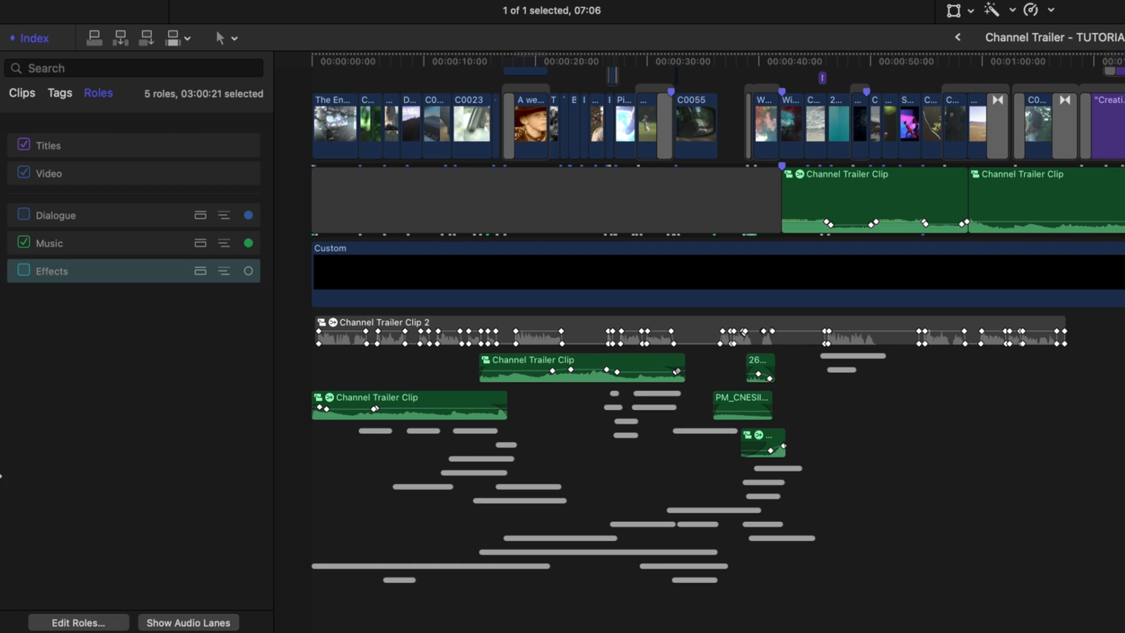
left_click(24, 270)
left_click(24, 214)
- Reorder the audio roles to Dialogue, Effects, Music
left_click_drag(104, 274, 114, 197)
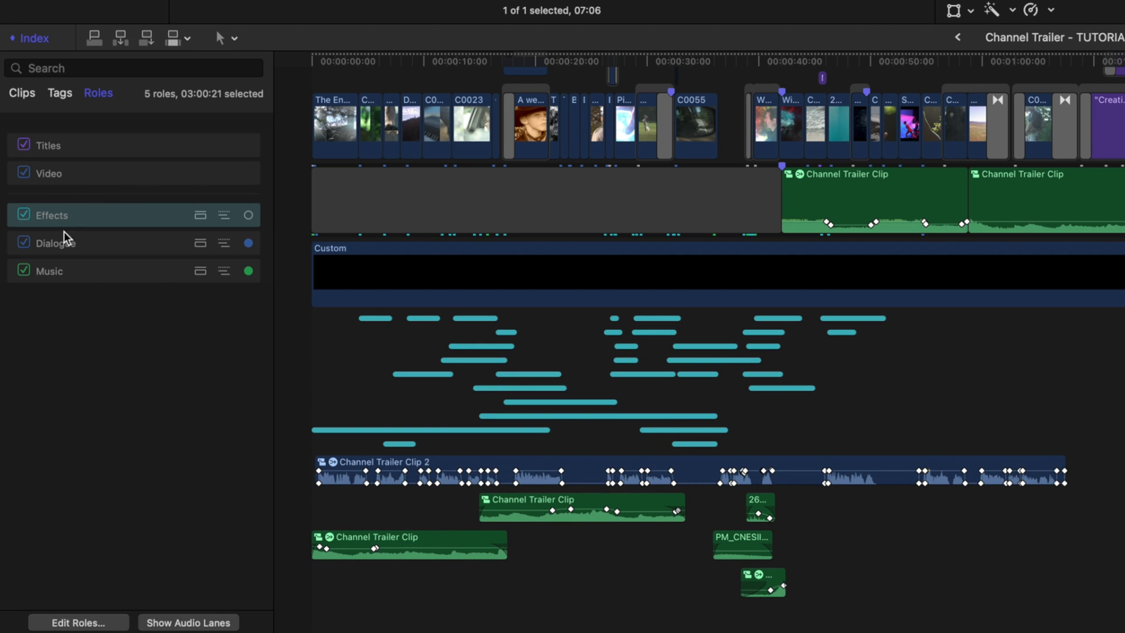
left_click_drag(87, 247, 76, 208)
left_click_drag(81, 201, 80, 201)
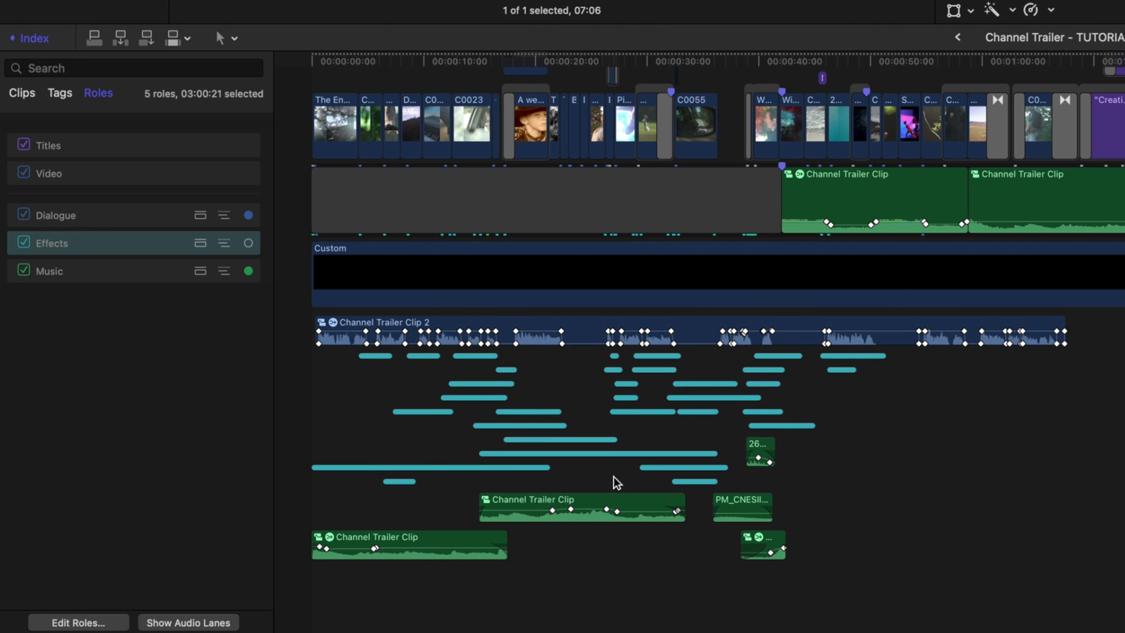
- Focus the timeline on the Effects role, then switch role focus off again
left_click(248, 244)
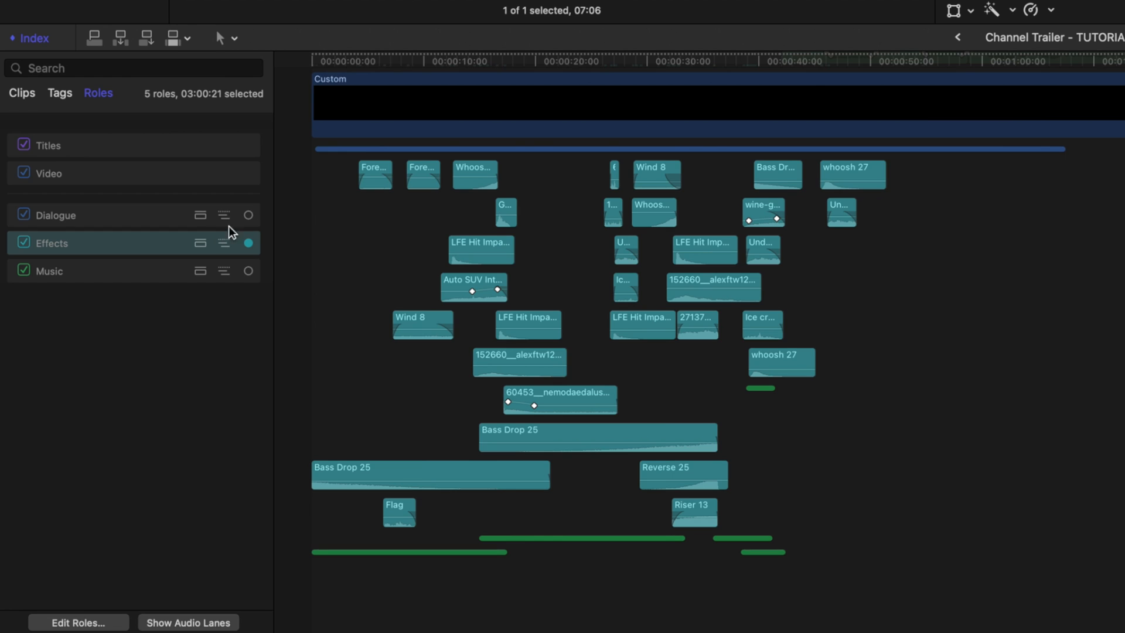
left_click(248, 270)
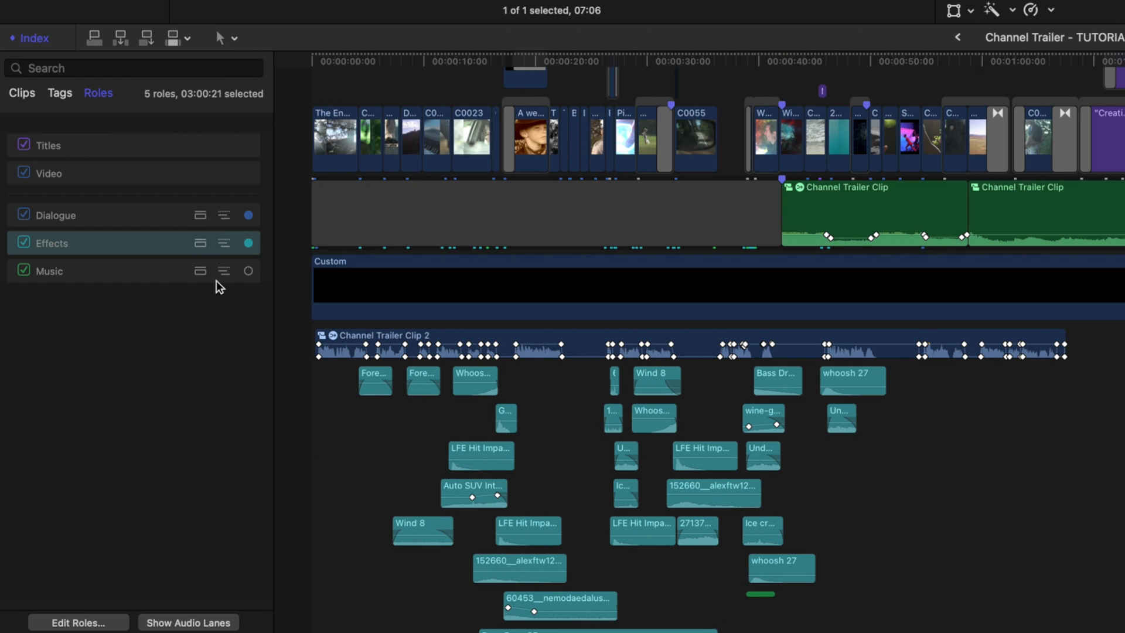
left_click(248, 242)
left_click(249, 215)
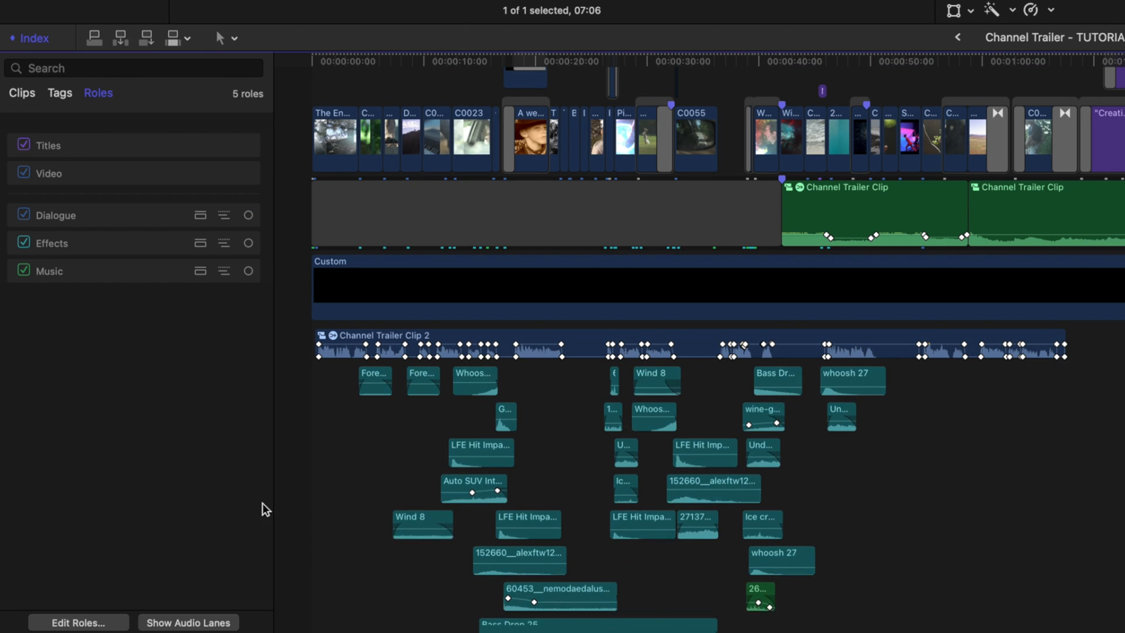
- Show the audio lanes to separate clips by role, scroll through them, and hide the audio lanes again
scroll(457, 546, "down", 10)
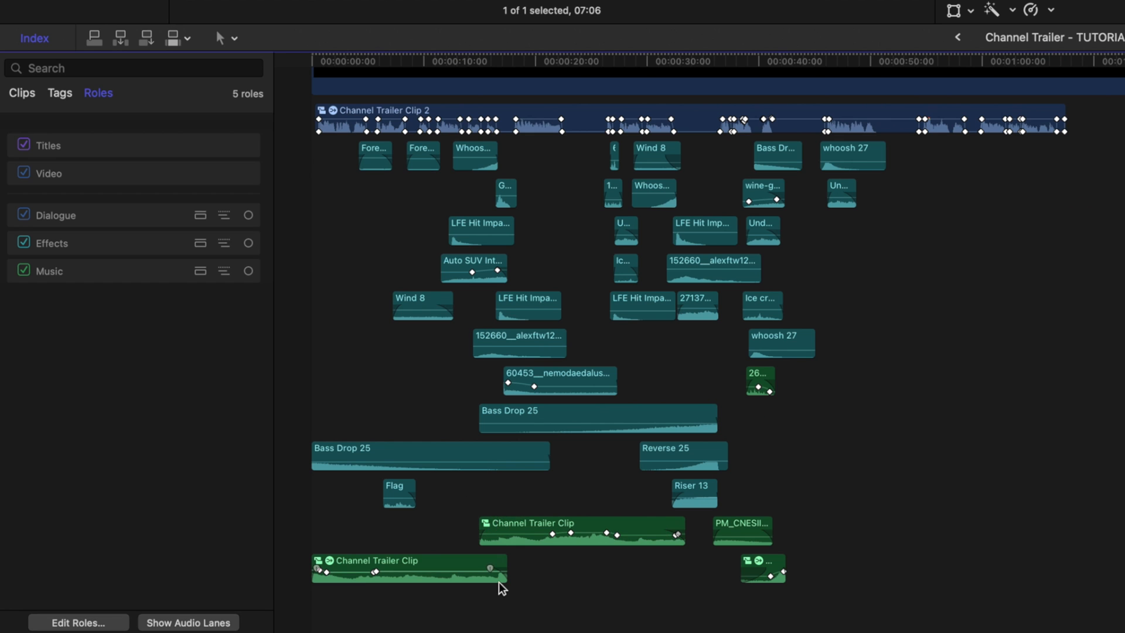
left_click(177, 274)
left_click(211, 622)
scroll(583, 493, "up", 15)
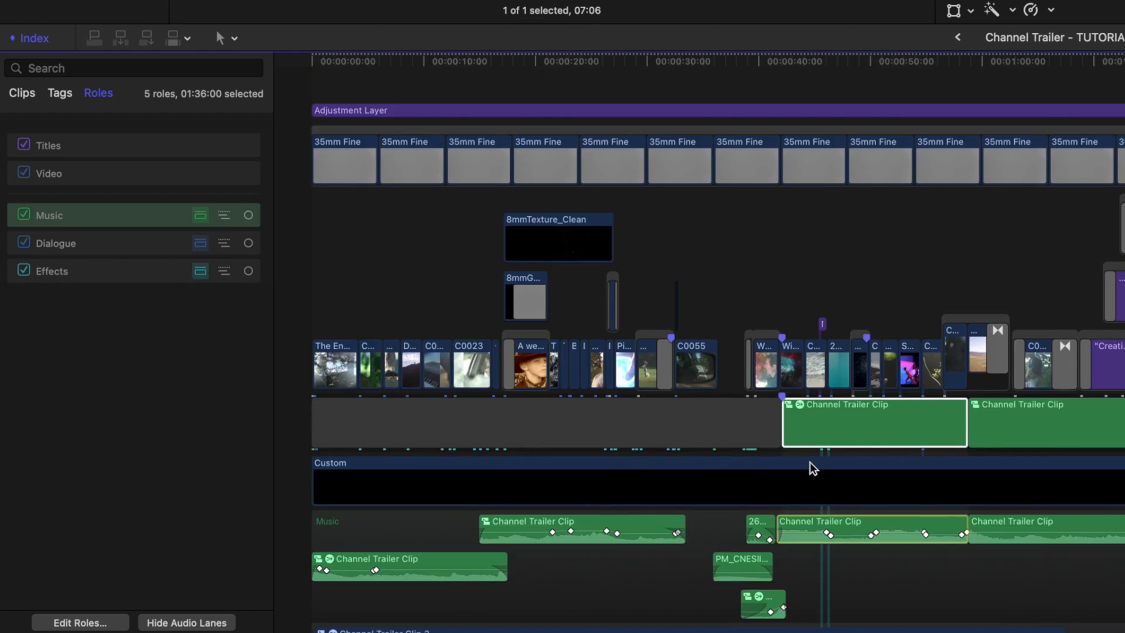
scroll(810, 474, "down", 13)
scroll(870, 373, "up", 7)
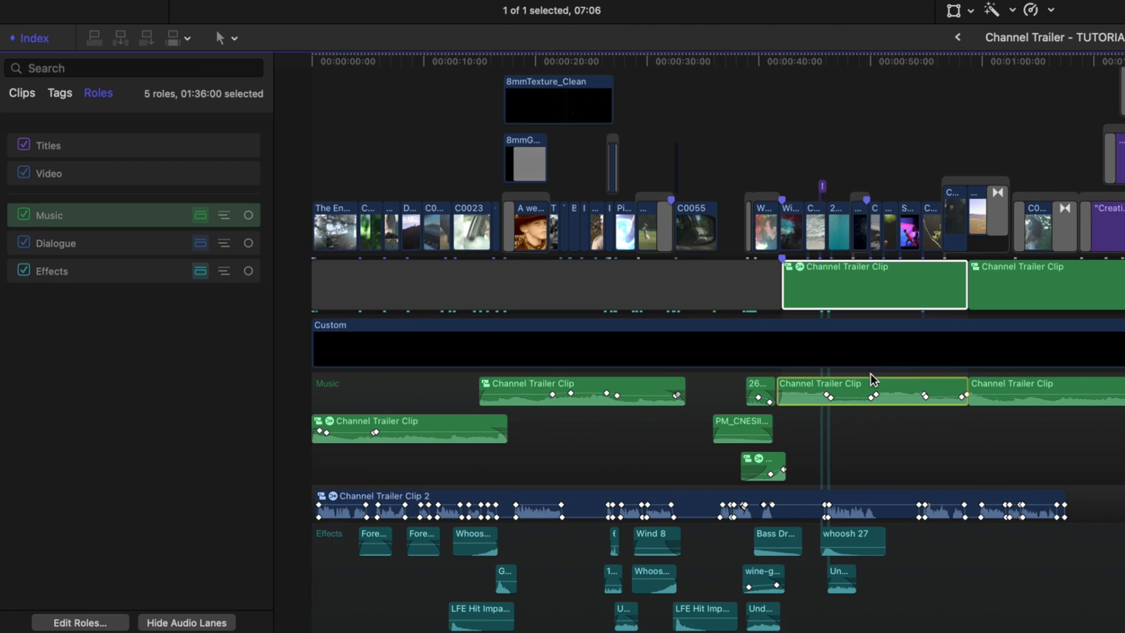
scroll(859, 540, "down", 10)
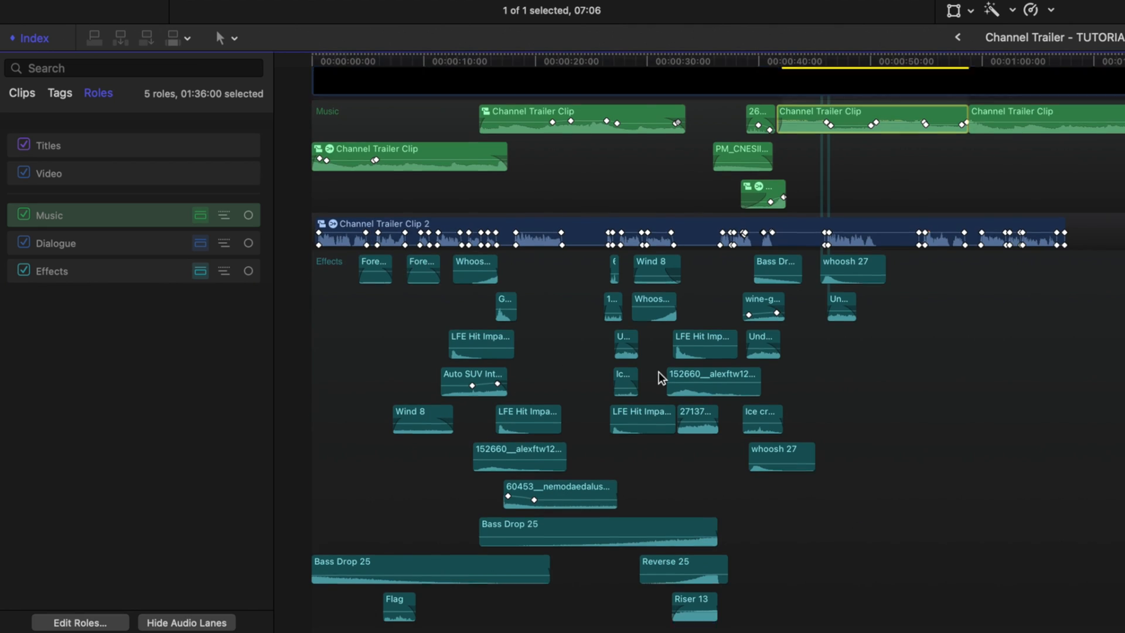
scroll(661, 378, "down", 2)
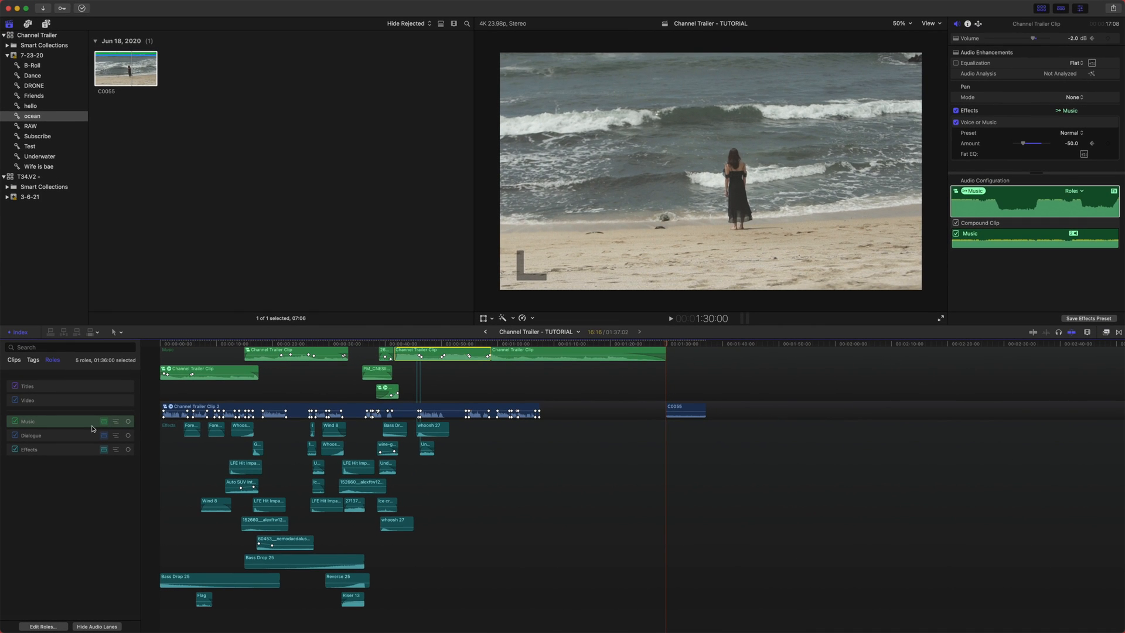
left_click(100, 629)
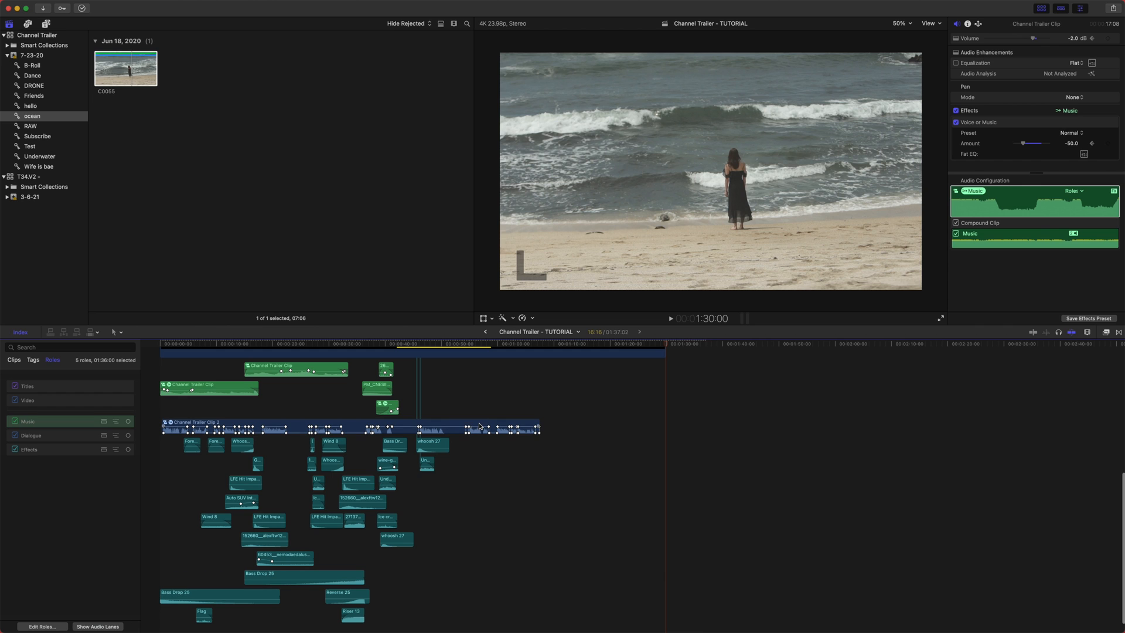
- Blade Channel Trailer Clip 2 at about 00:00:44 and return to the Select tool
key("super+equal")
key("super+equal")
scroll(637, 404, "left", 15)
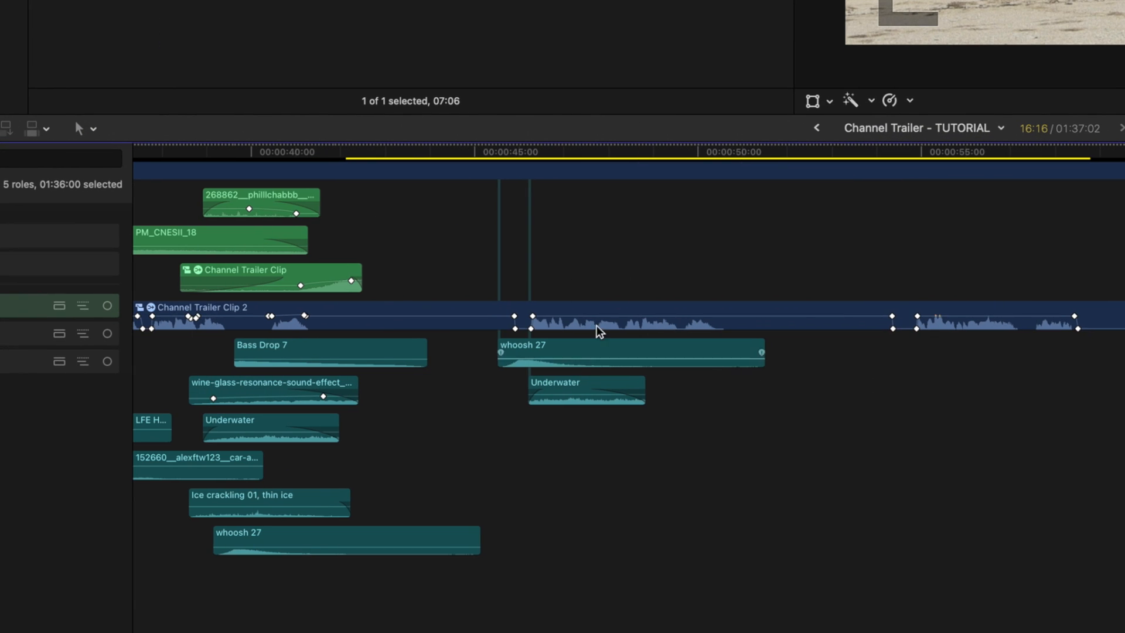
key("super+minus")
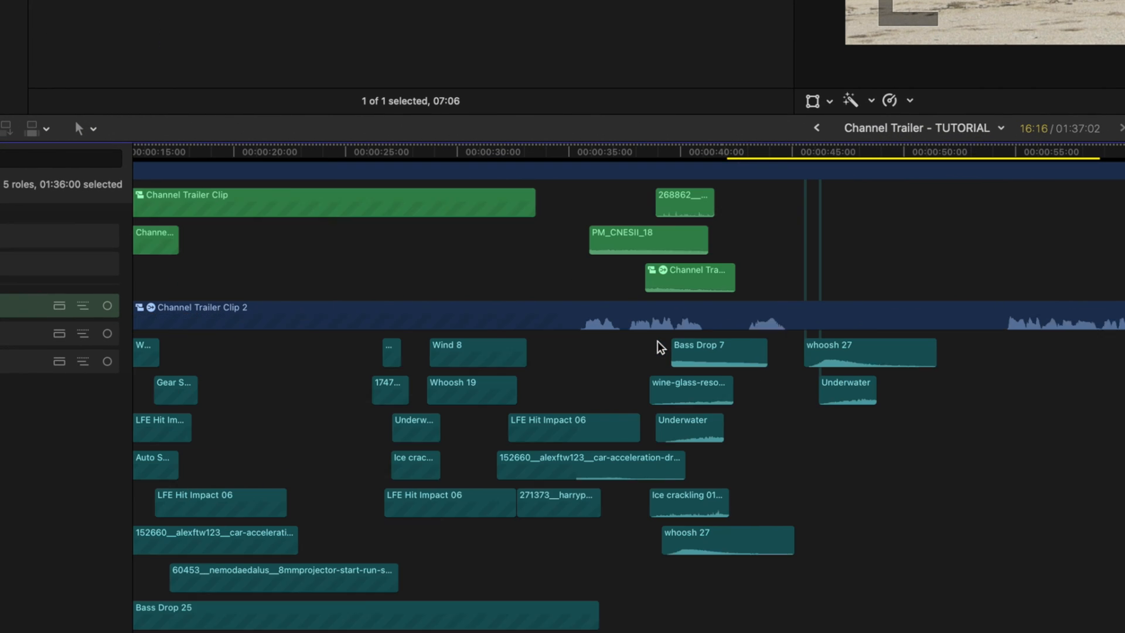
key("super+equal")
scroll(657, 346, "left", 10)
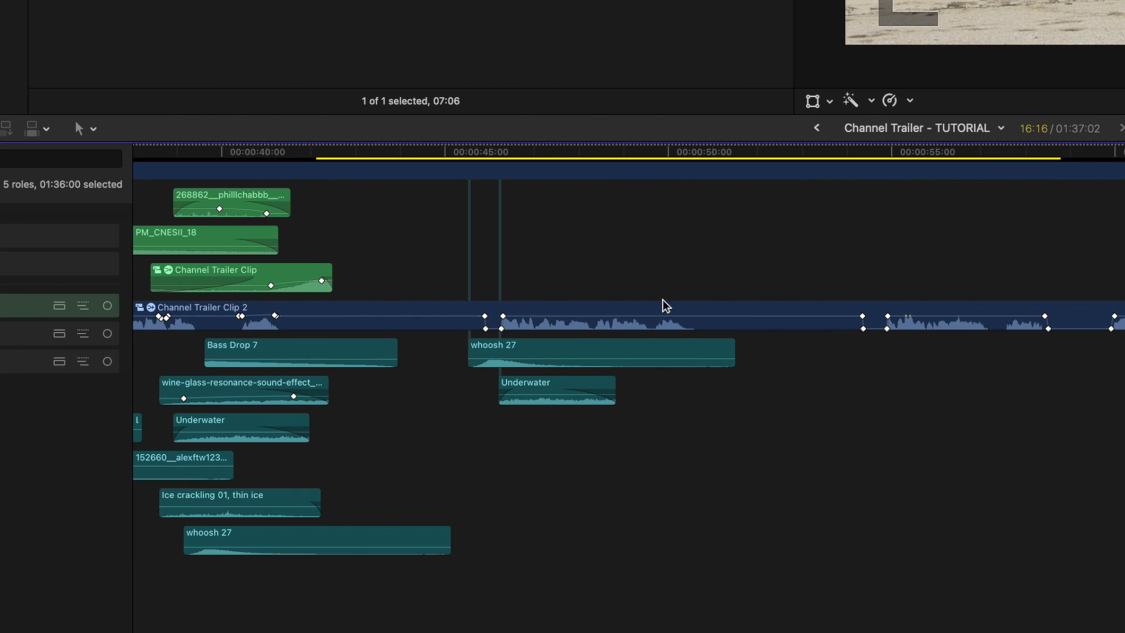
key("b")
left_click(435, 320)
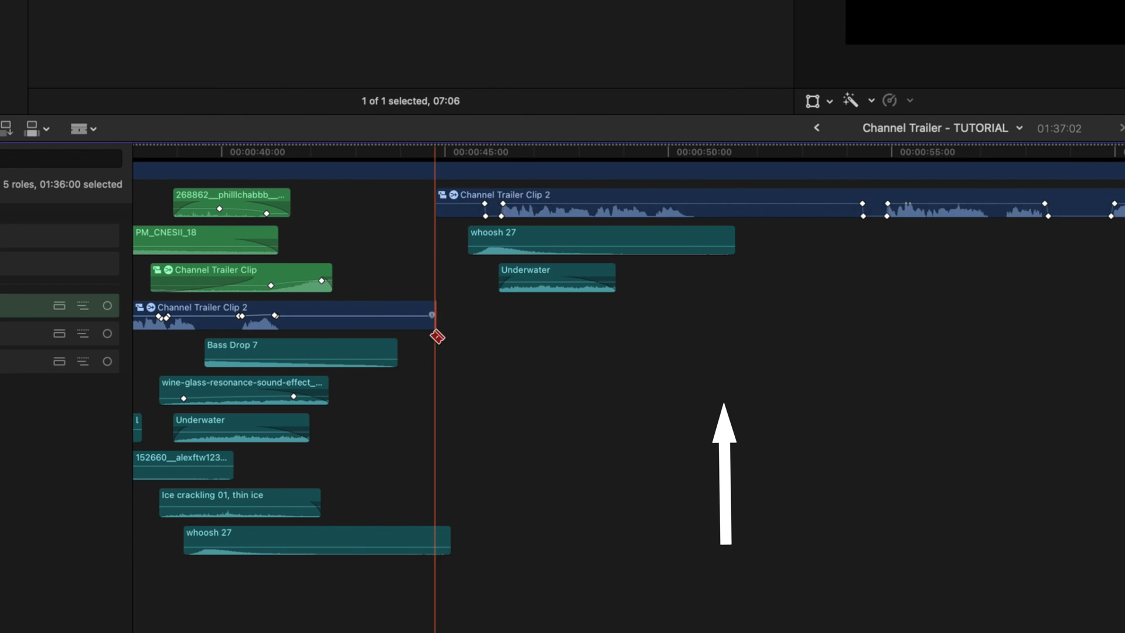
scroll(500, 409, "up", 3)
key("a")
key("shift+z")
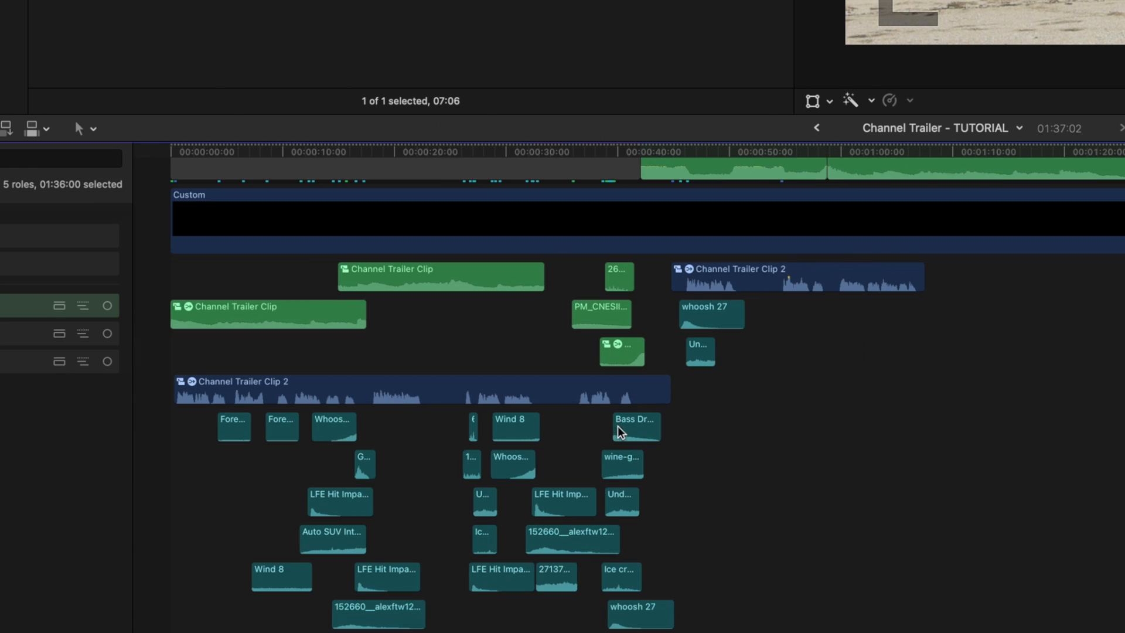
scroll(617, 427, "down", 3)
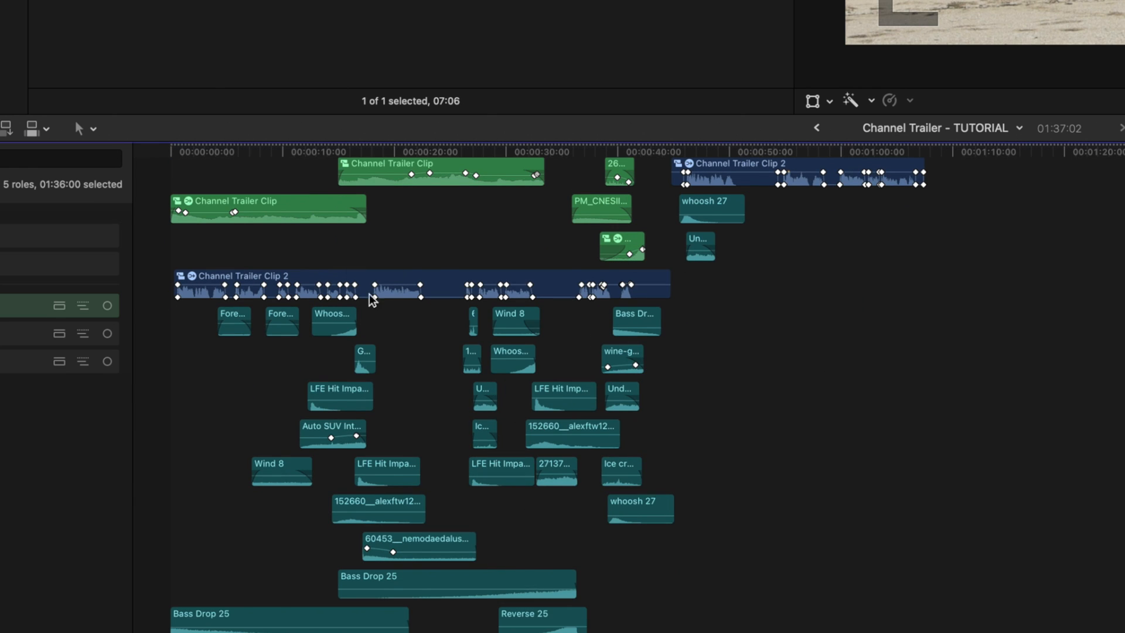
scroll(504, 586, "up", 5)
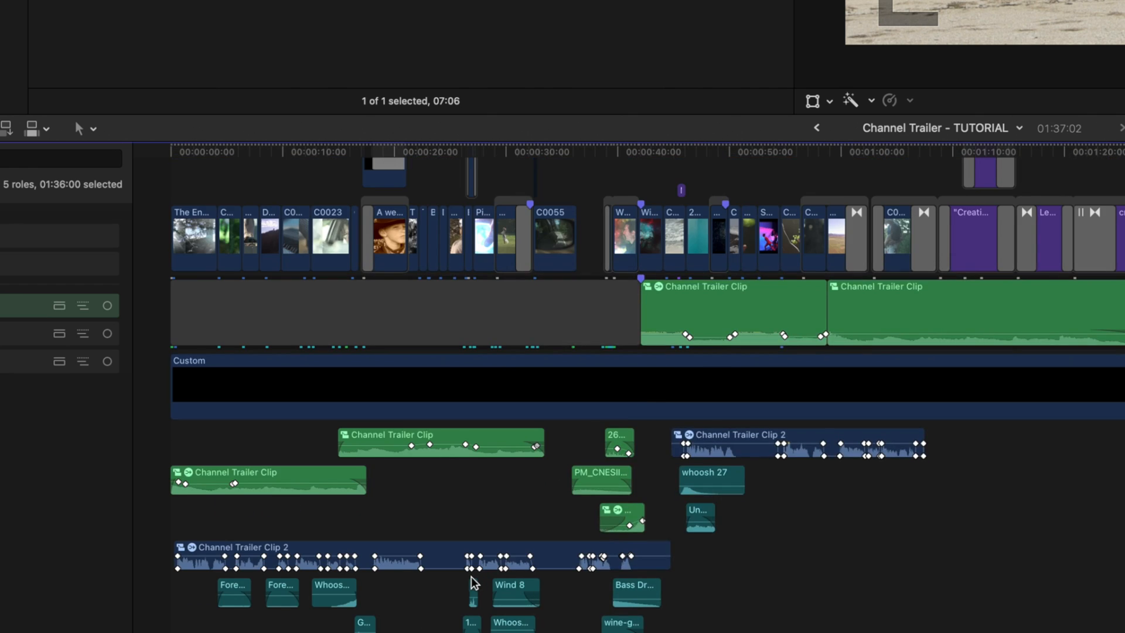
- Show the audio lanes again and scroll through the role lanes, placing the playhead in the timeline
scroll(492, 598, "down", 5)
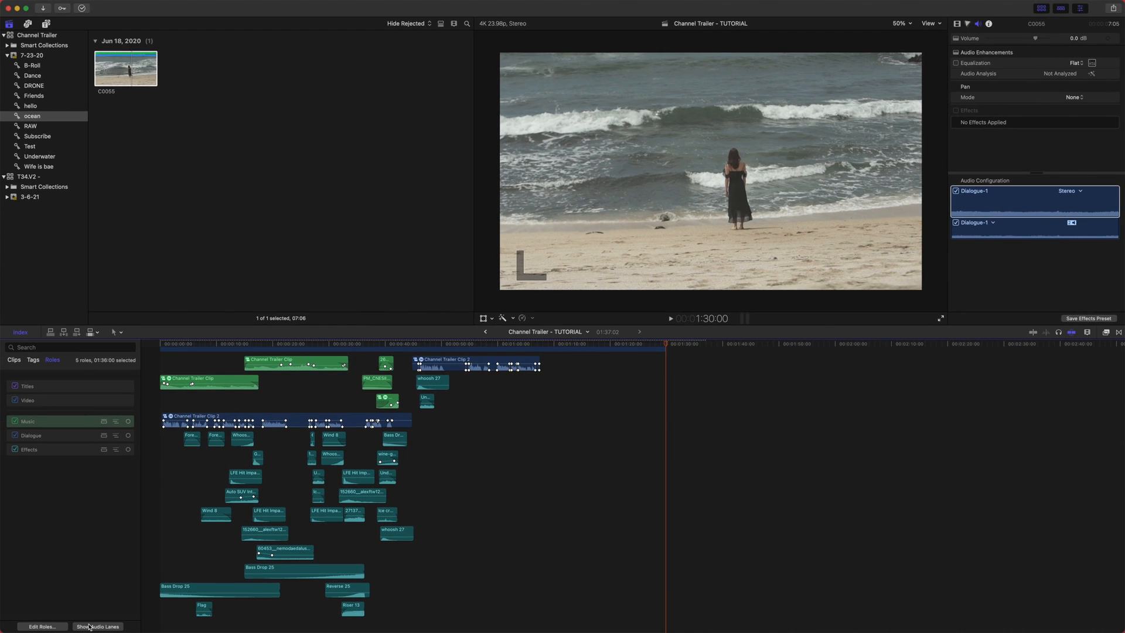
left_click(89, 627)
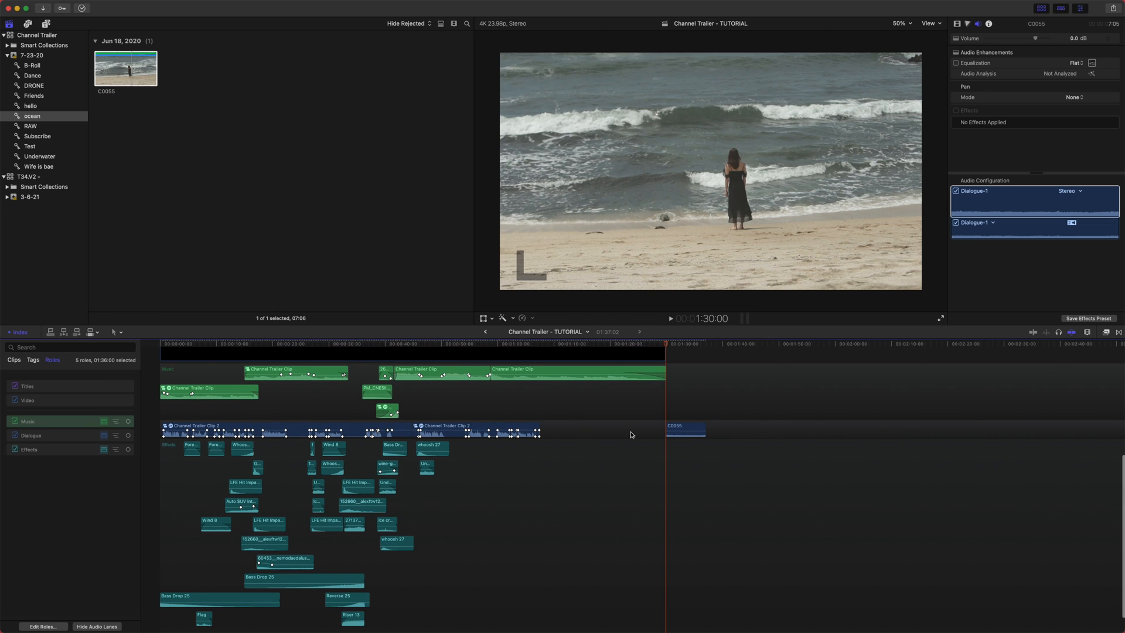
left_click(500, 548)
scroll(180, 497, "down", 1)
scroll(199, 513, "up", 3)
scroll(219, 532, "down", 3)
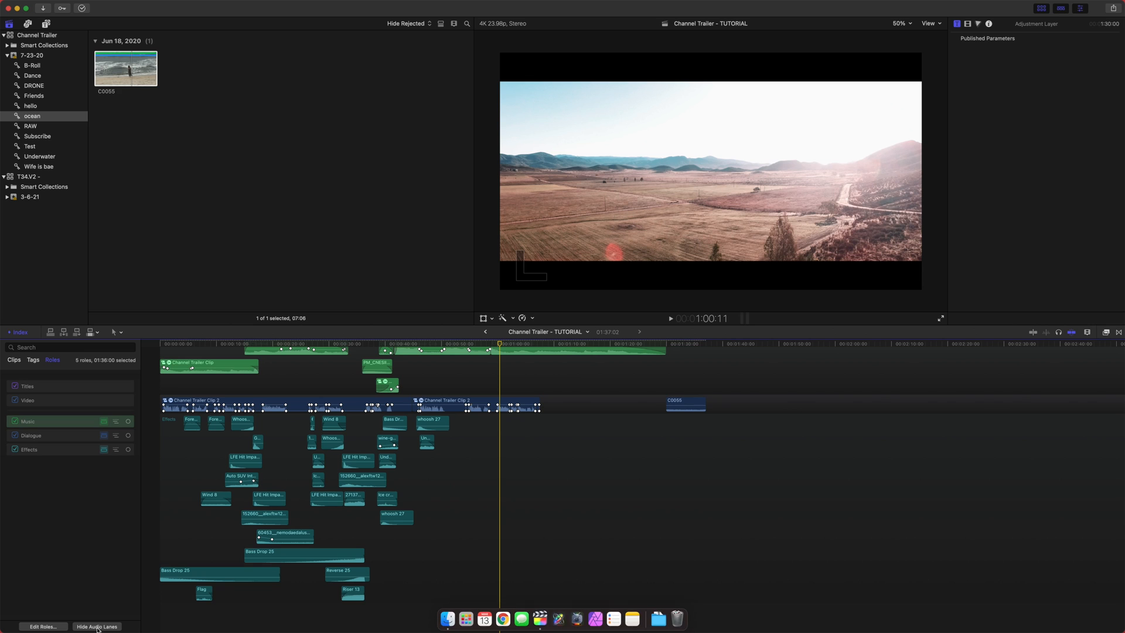
- Jump the playhead to the previous edit, then undo, redo and undo again the blade on Channel Trailer Clip 2
key("Up")
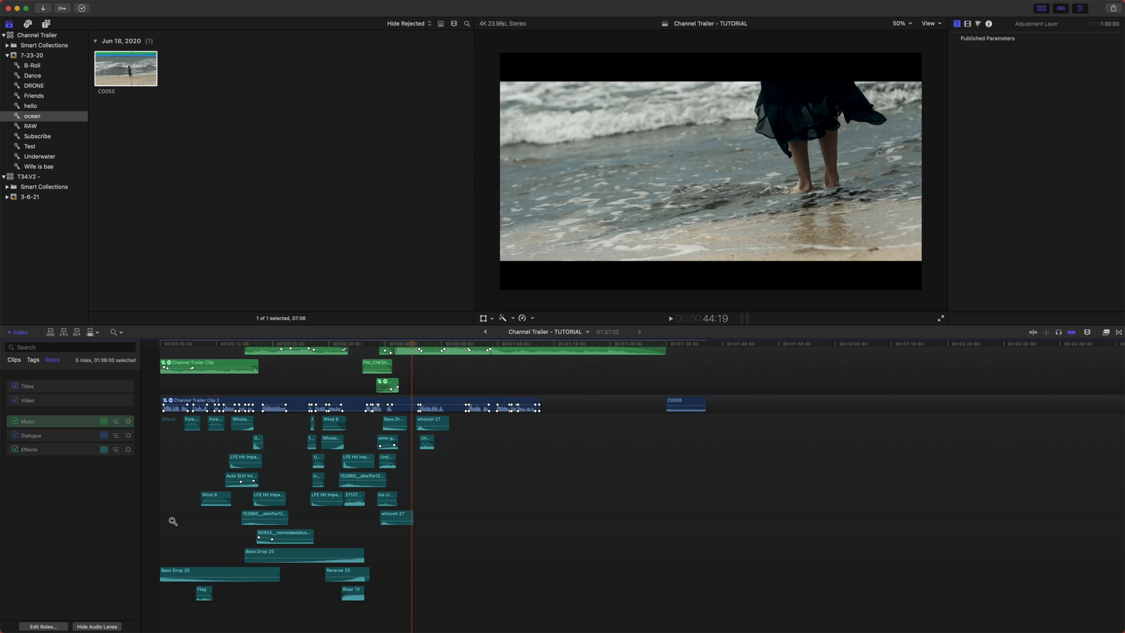
key("super+z")
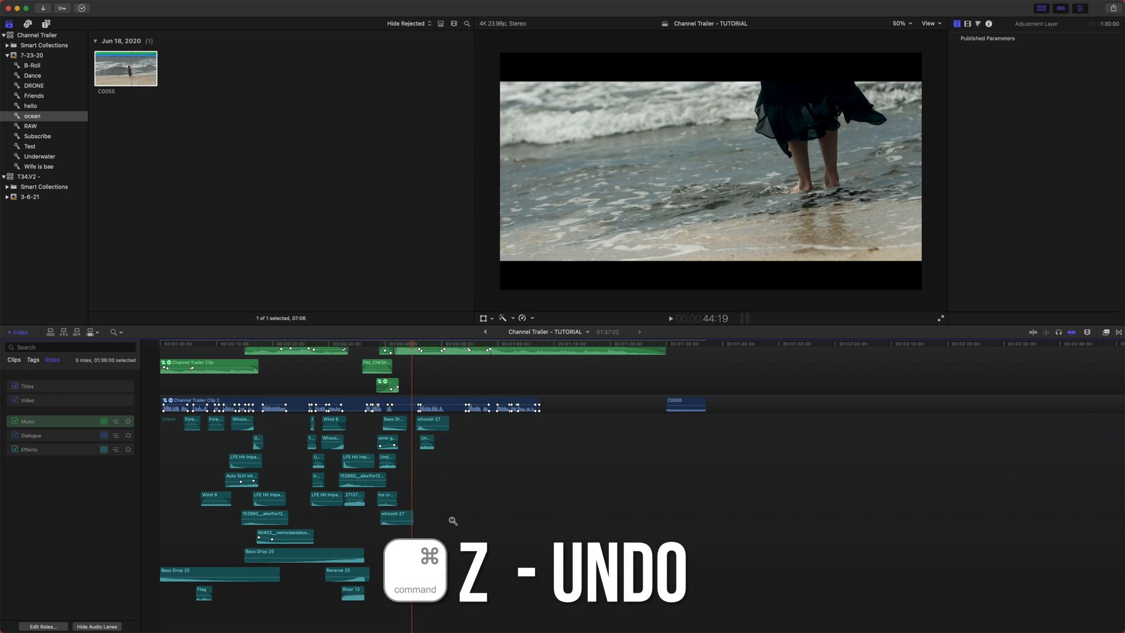
key("super+shift+z")
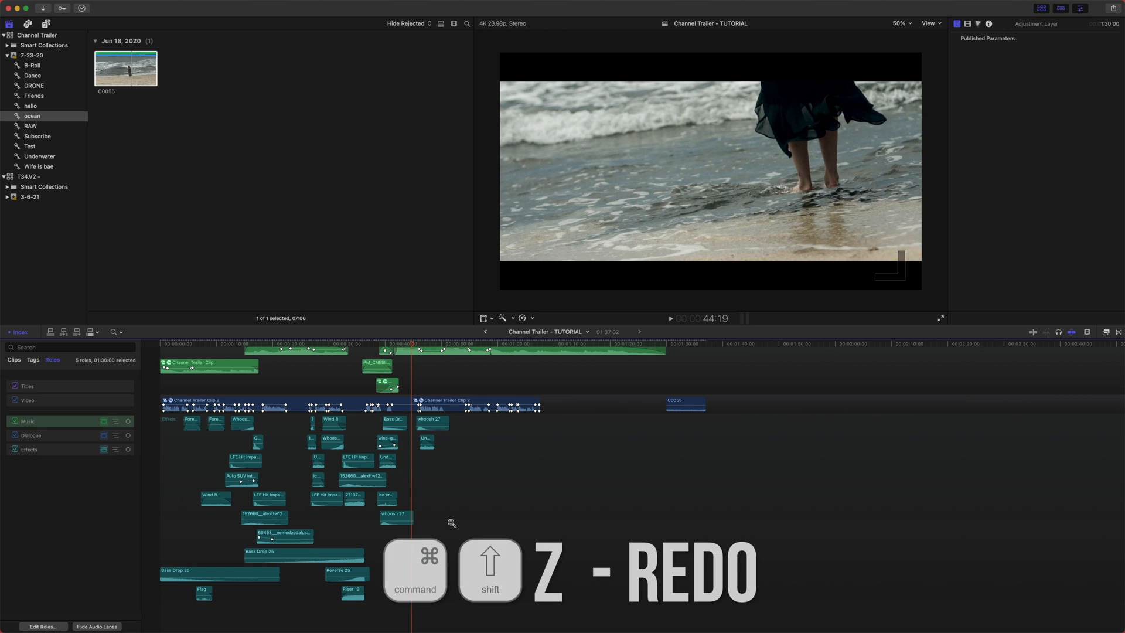
key("super+z")
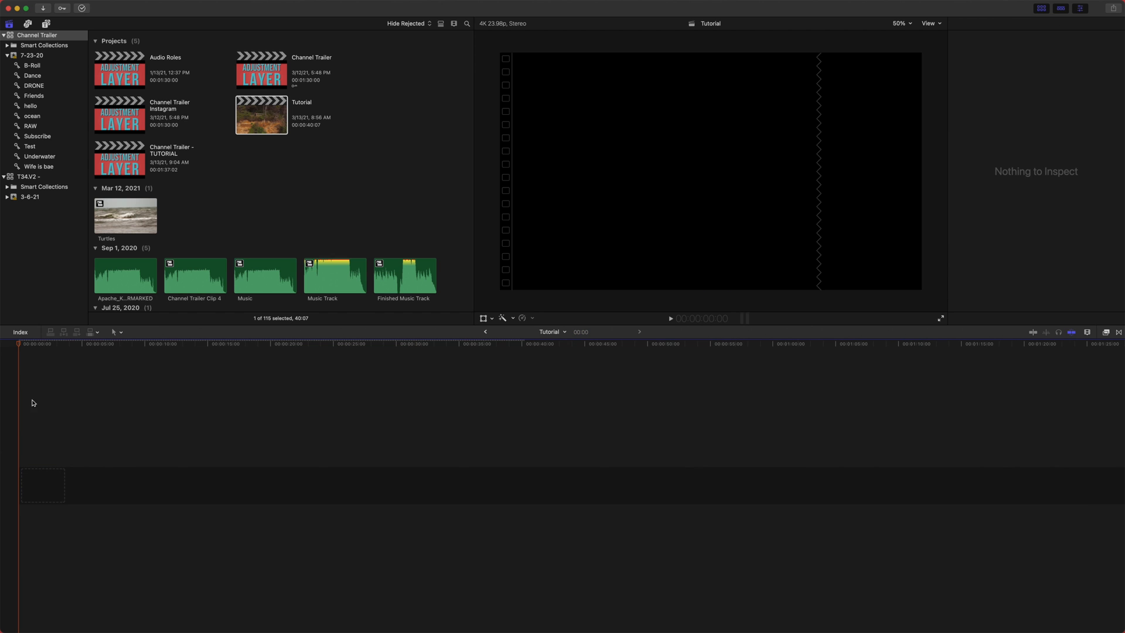
- Browse the event's clips and connect C0006 to the empty Tutorial project timeline
scroll(174, 252, "up", 10)
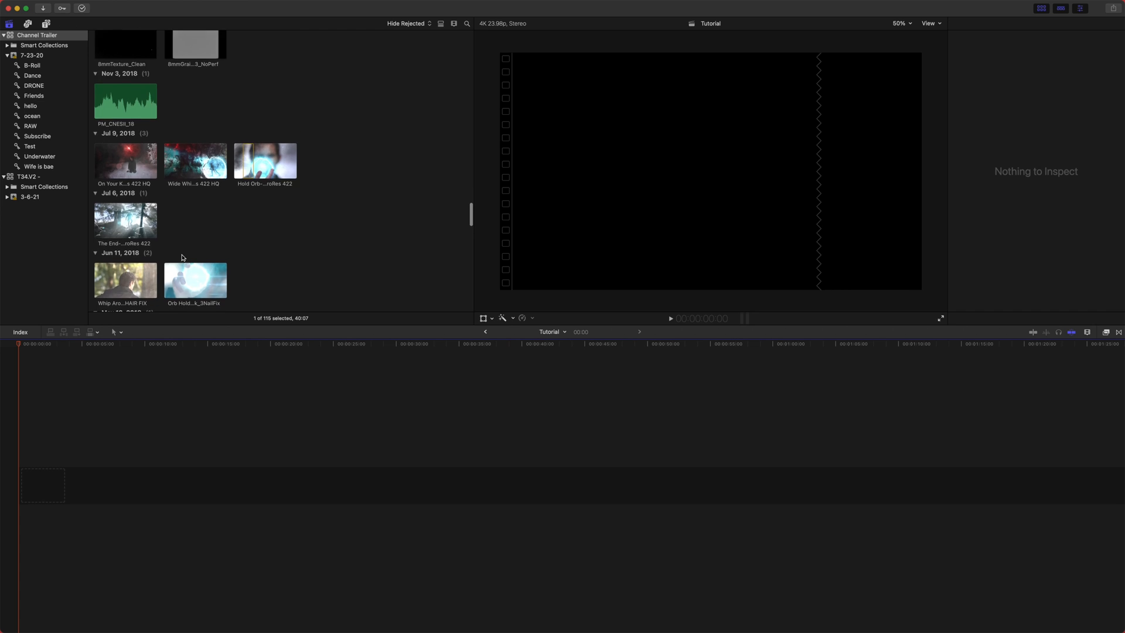
scroll(236, 293, "down", 6)
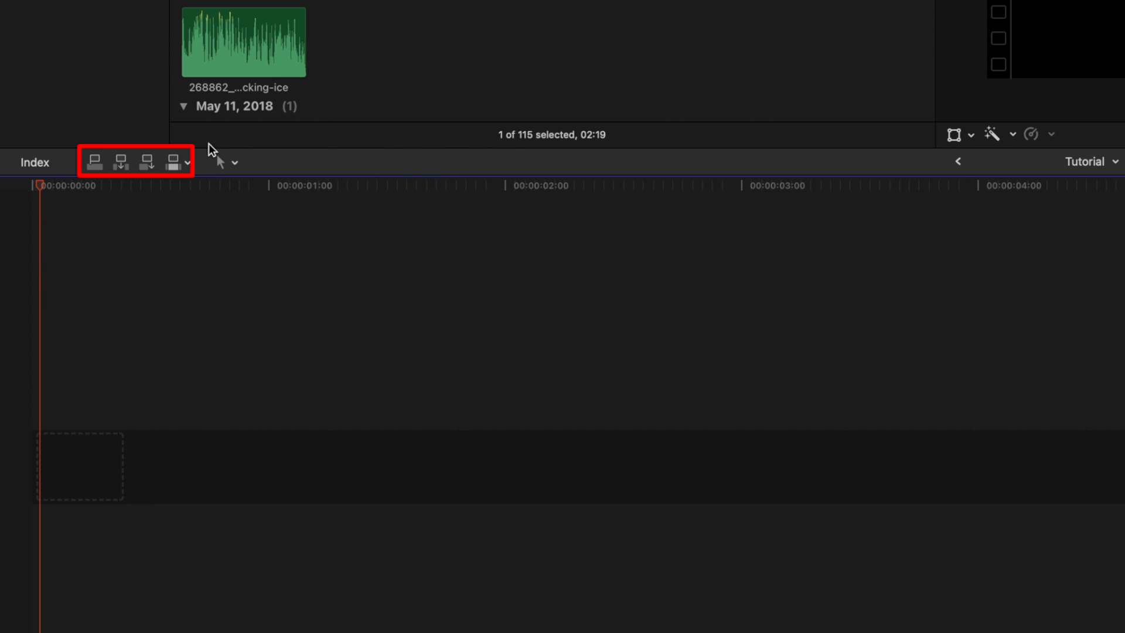
left_click(263, 135)
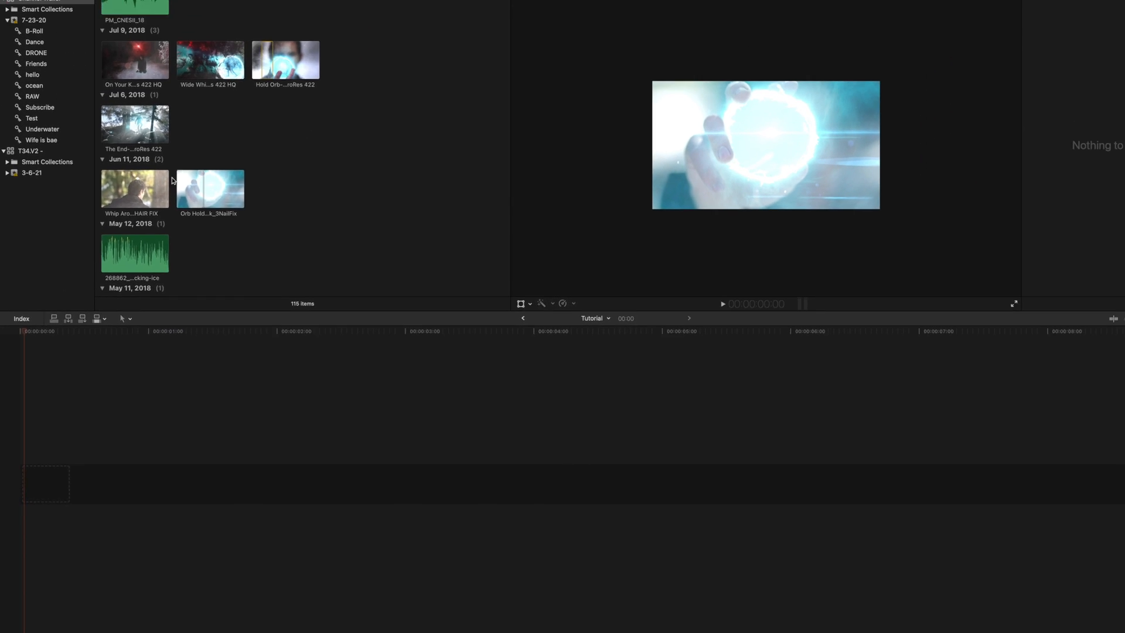
scroll(172, 180, "up", 5)
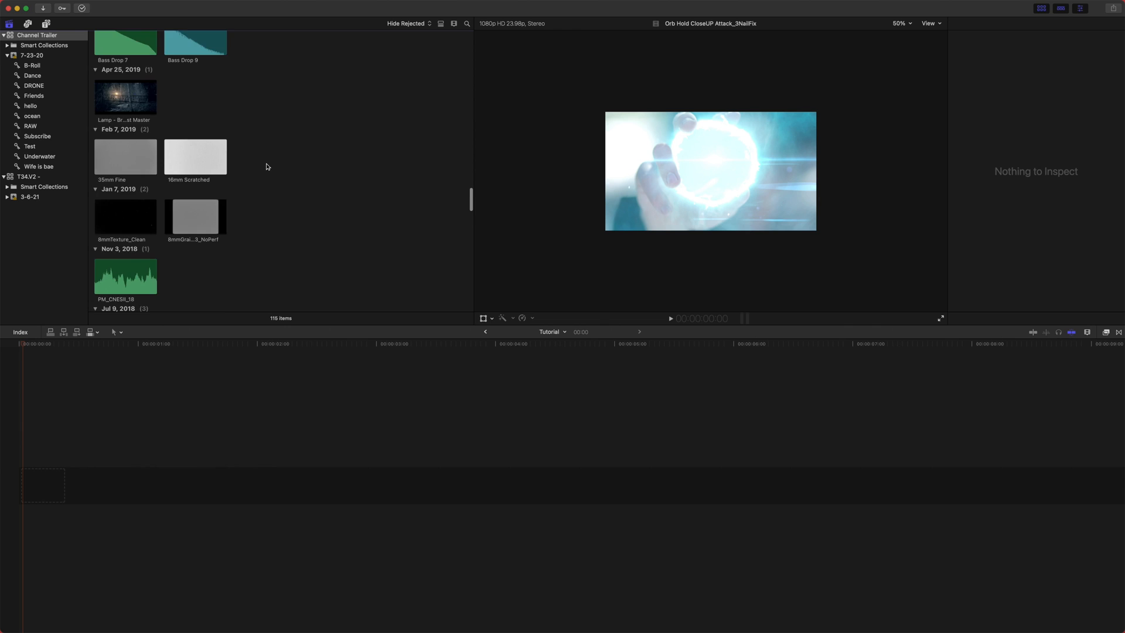
scroll(252, 185, "down", 5)
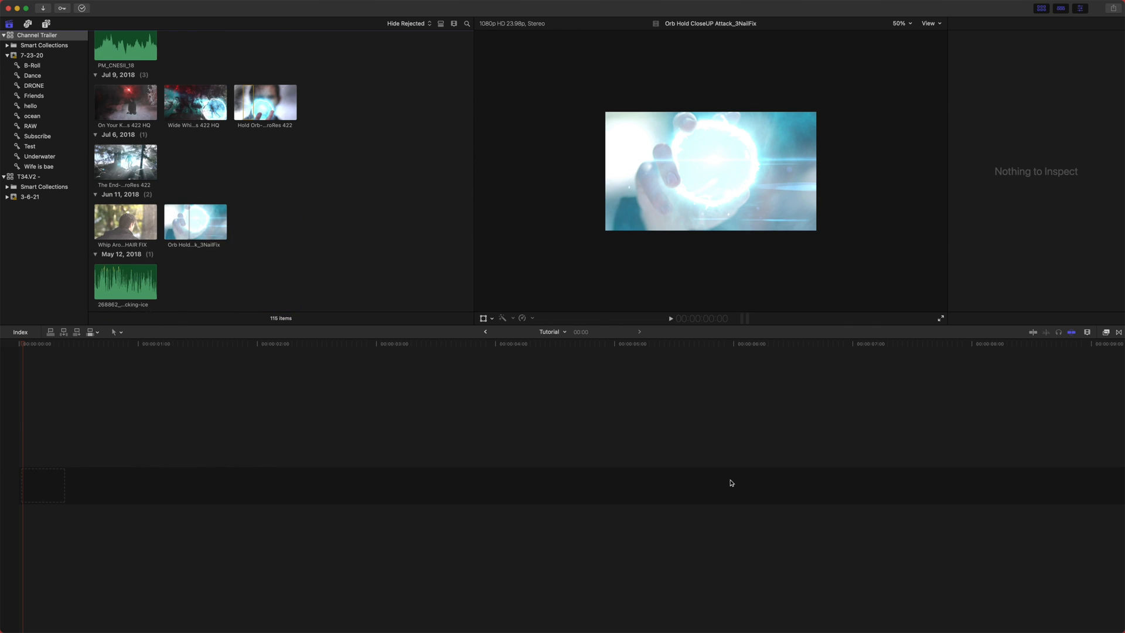
scroll(205, 270, "down", 5)
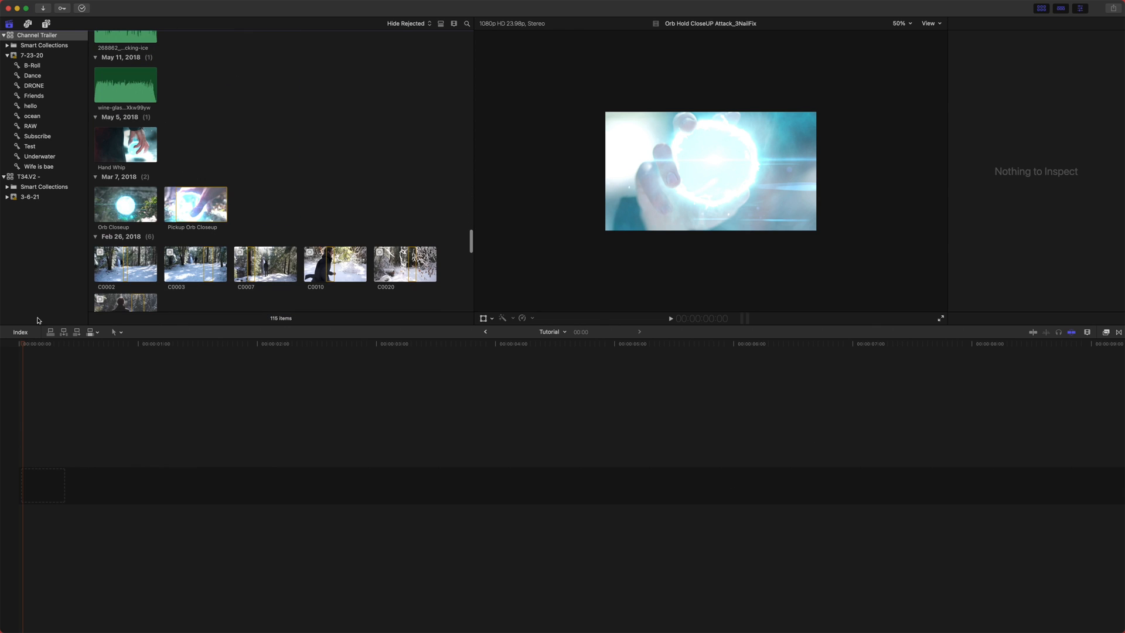
scroll(260, 180, "down", 6)
scroll(260, 180, "down", 5)
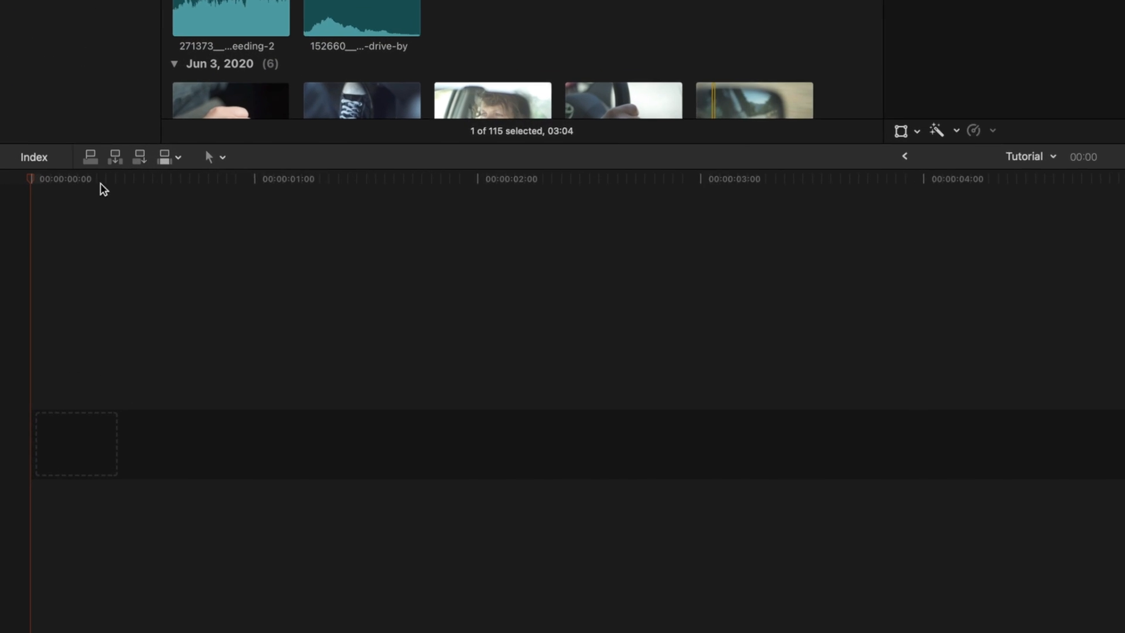
left_click(100, 141)
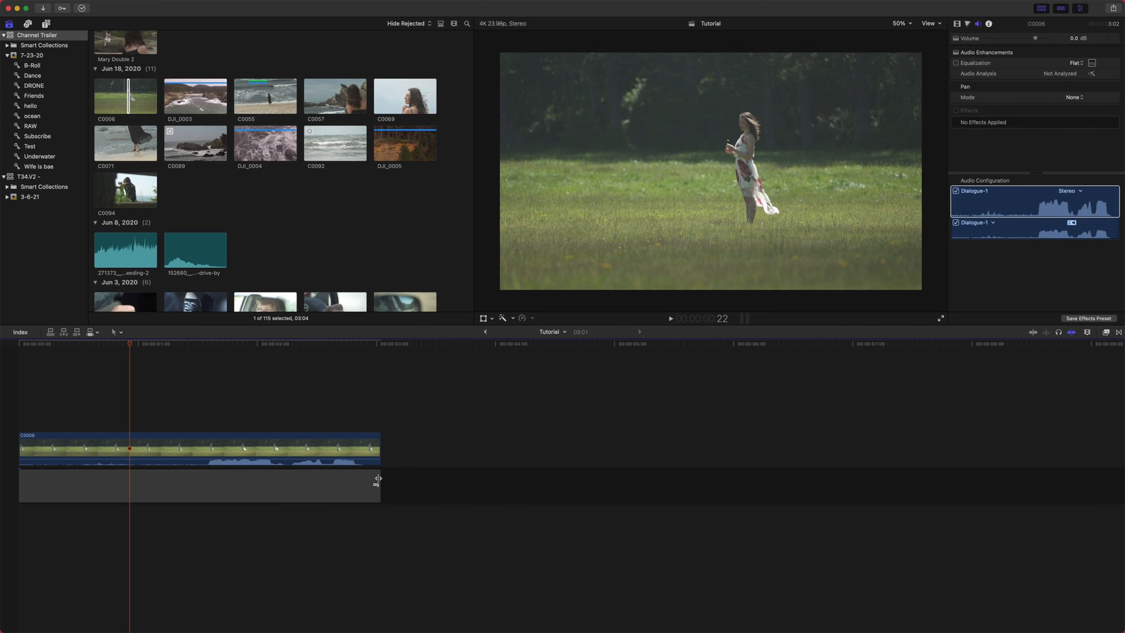
- Extend the gap clip past C0006, select it and place the playhead at C0006's end
mouse_move(515, 470)
left_mouse_down()
mouse_move(689, 472)
mouse_move(508, 488)
left_mouse_up()
left_click(415, 344)
left_click_drag(414, 347, 409, 358)
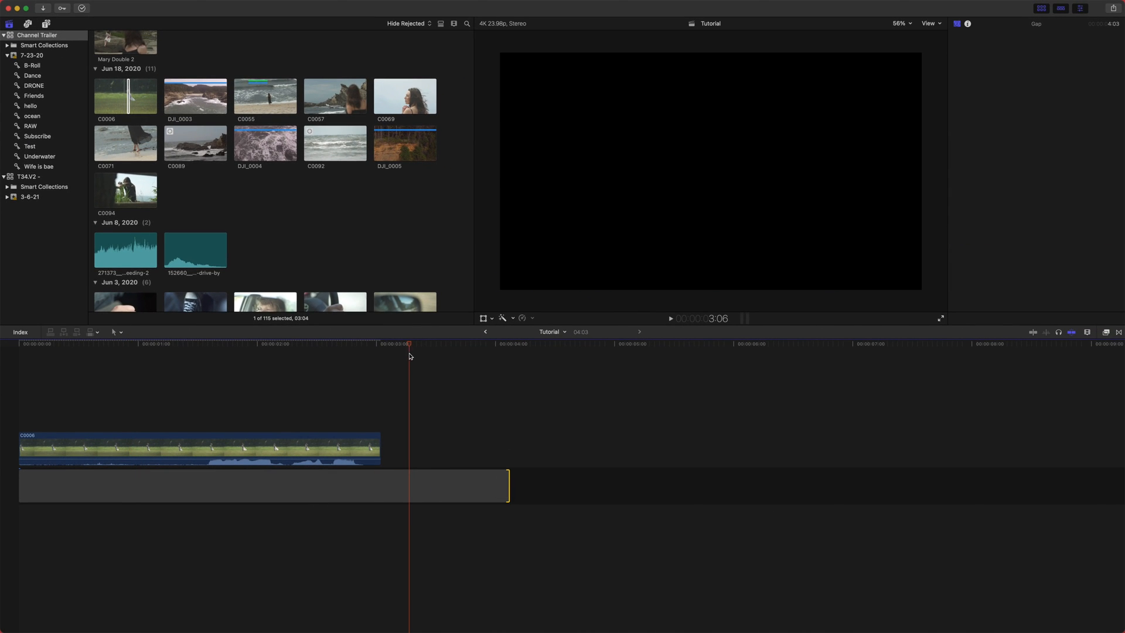
left_click(421, 493)
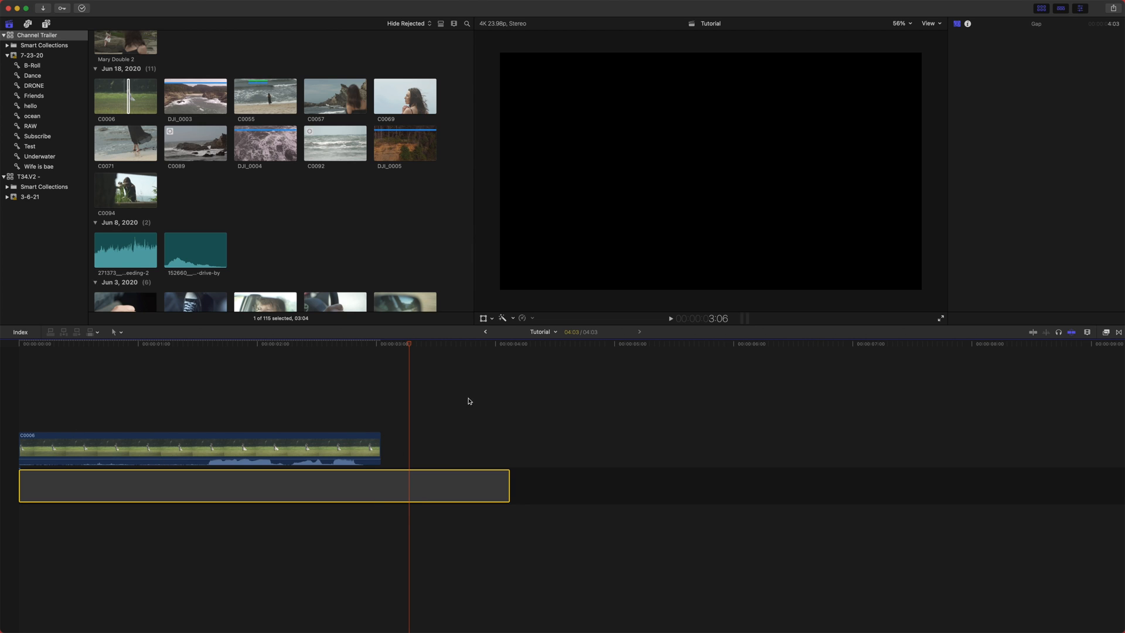
left_click_drag(400, 344, 380, 346)
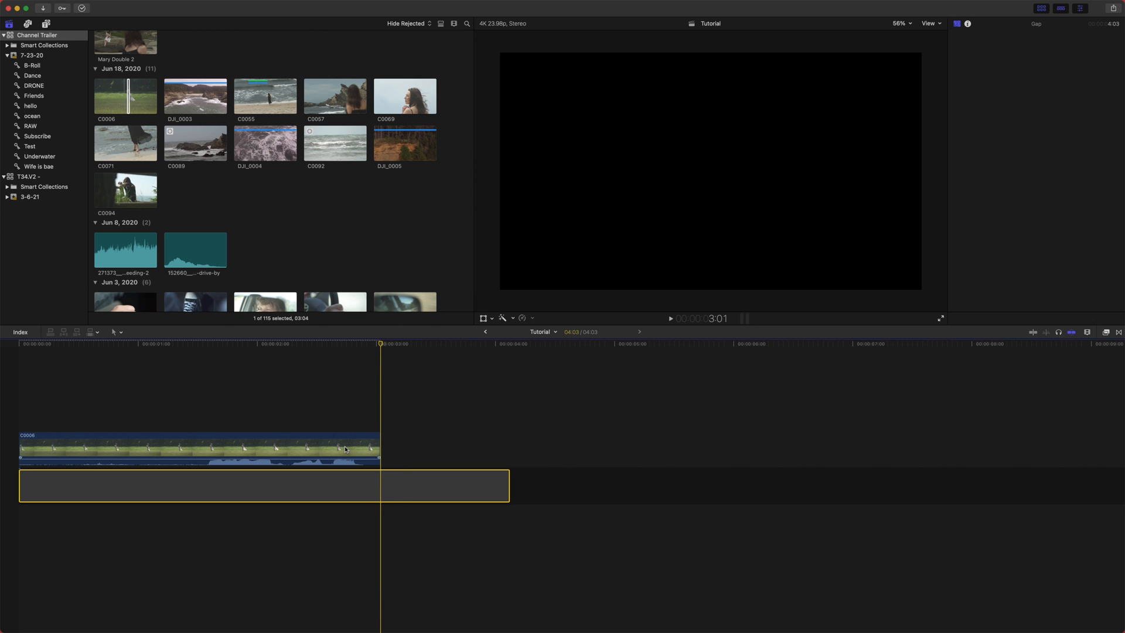
- Try dragging part of C0006 to the right, then undo the change
left_click_drag(345, 449, 400, 449)
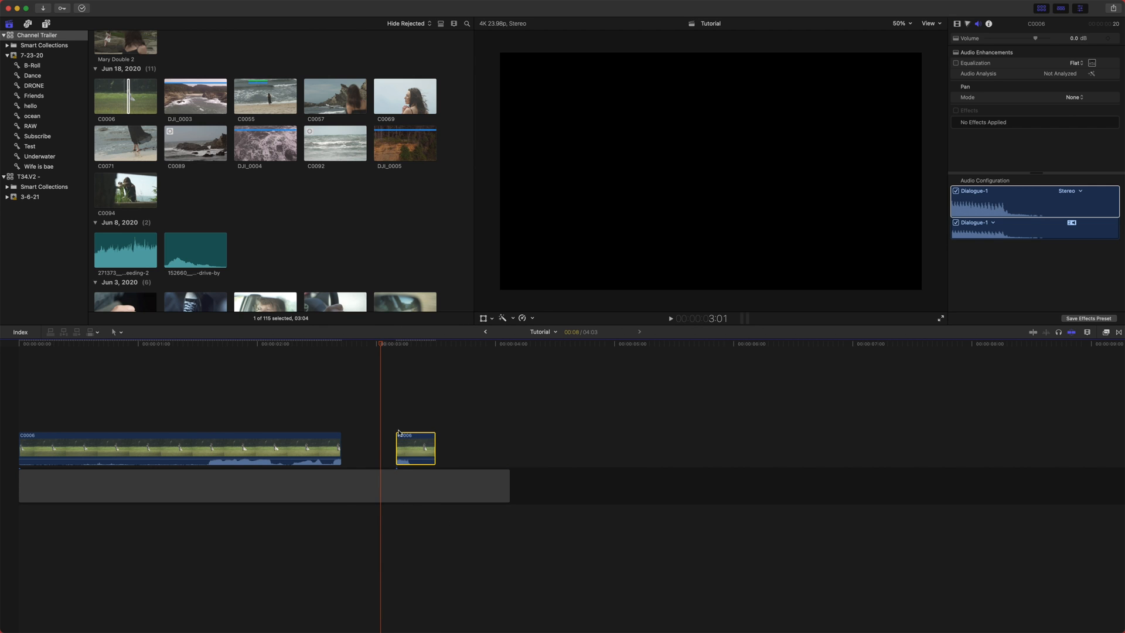
key("super+z")
key("super+z")
key("super+z")
- Insert a gap clip at the playhead at 4:03 in the primary storyline
left_click_drag(536, 347, 514, 361)
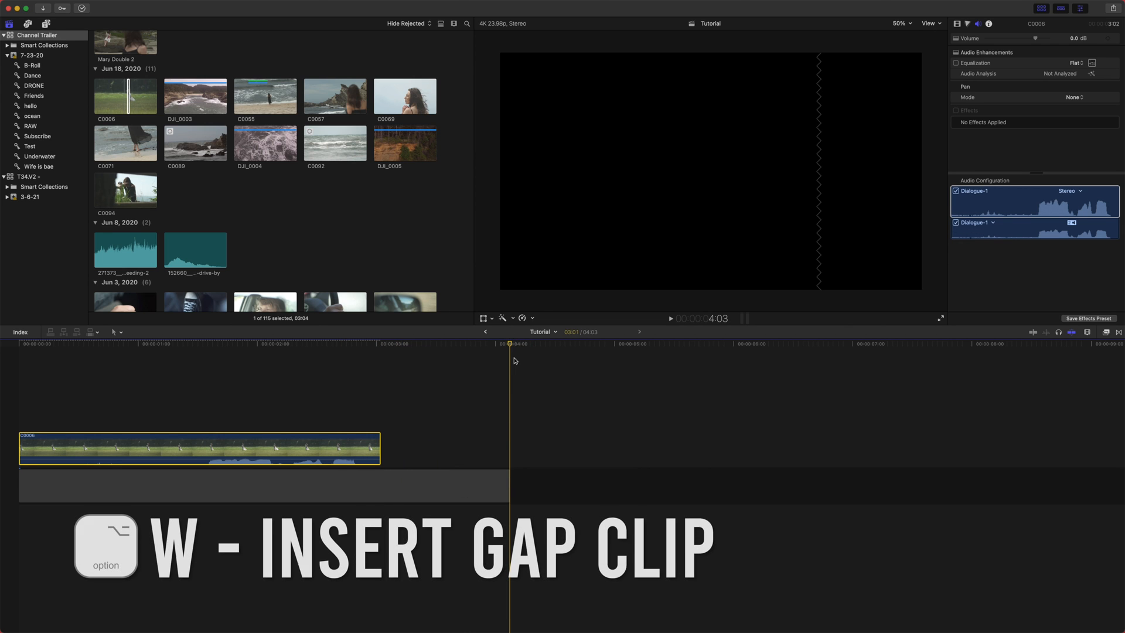
key("alt+w")
key("super+z")
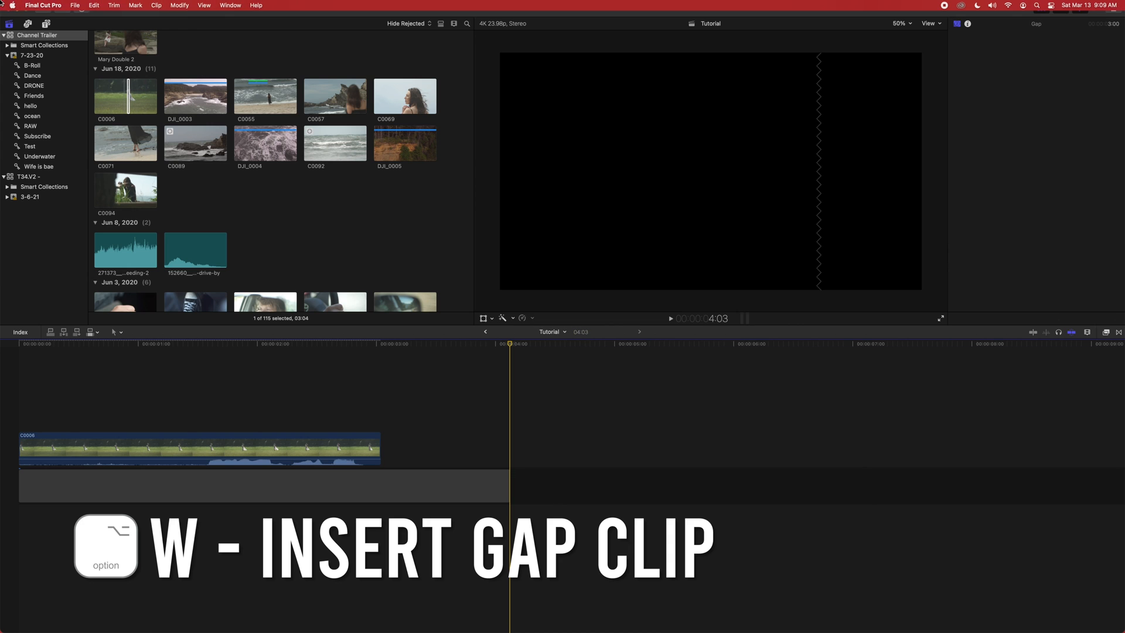
left_click(72, 5)
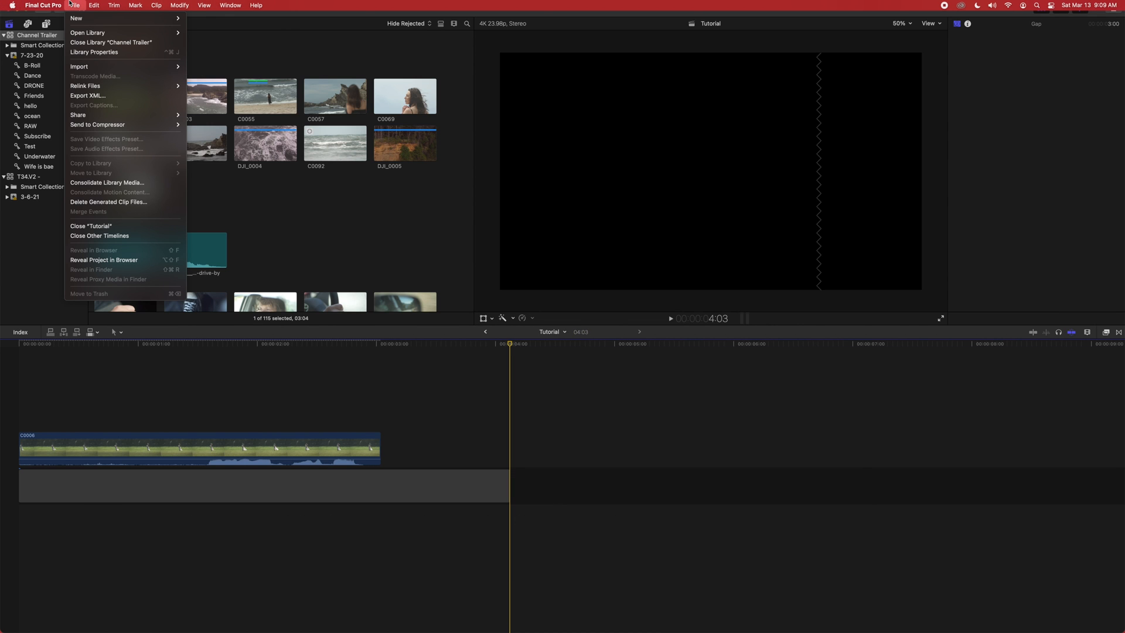
mouse_move(92, 3)
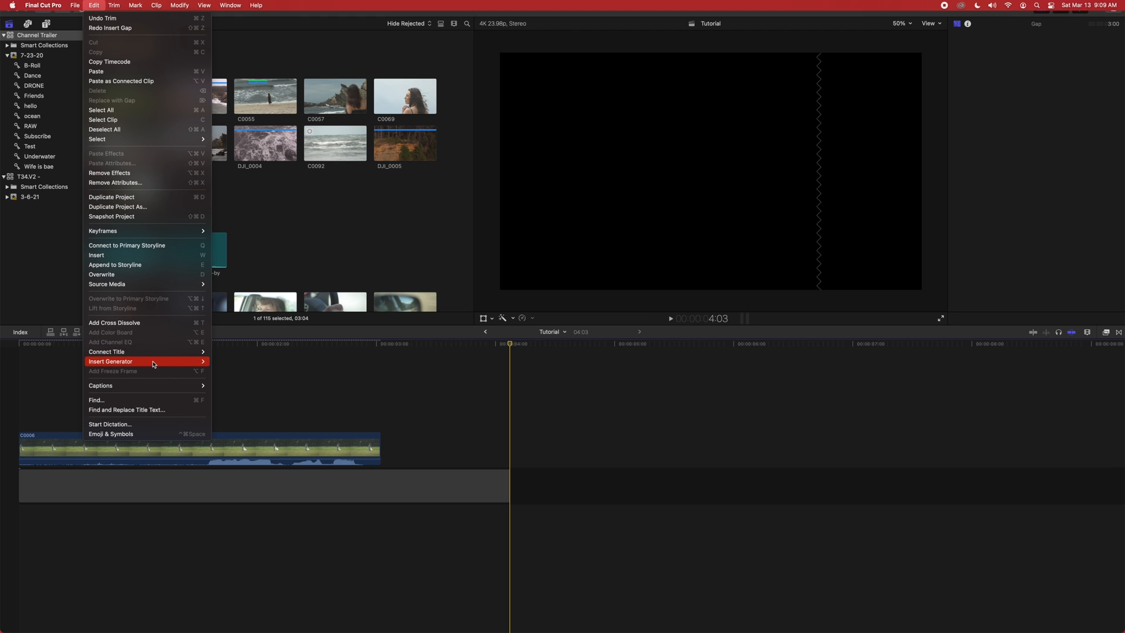
mouse_move(148, 361)
left_click(220, 372)
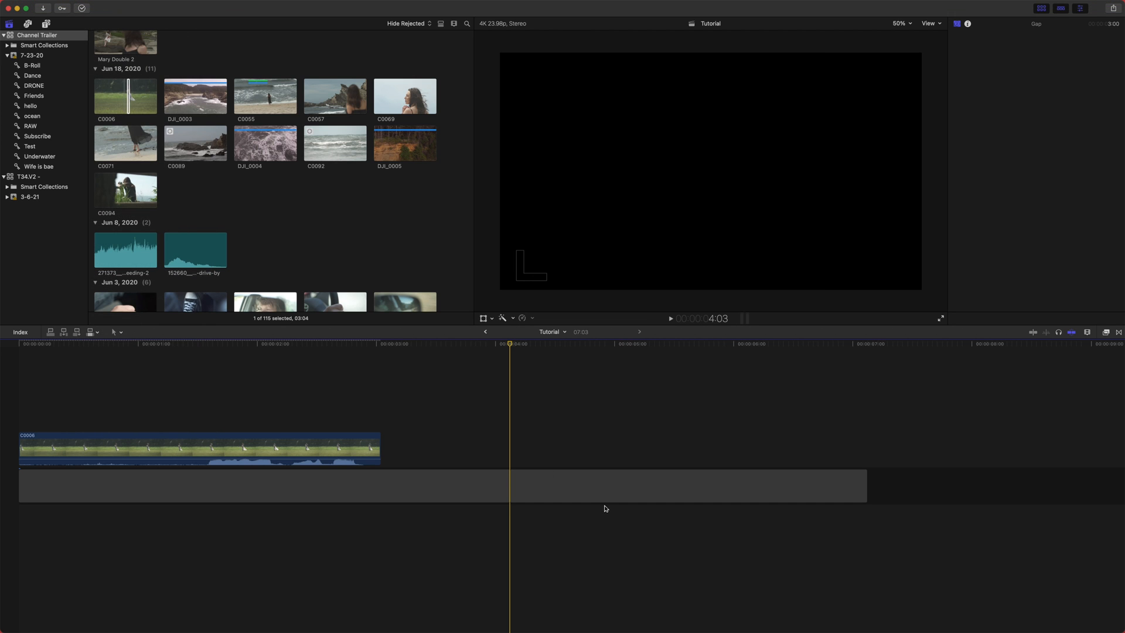
- Move C0006 down into the primary storyline and delete the gap clip
left_click(640, 529)
left_click_drag(112, 449, 112, 487)
left_click(498, 490)
key("Delete")
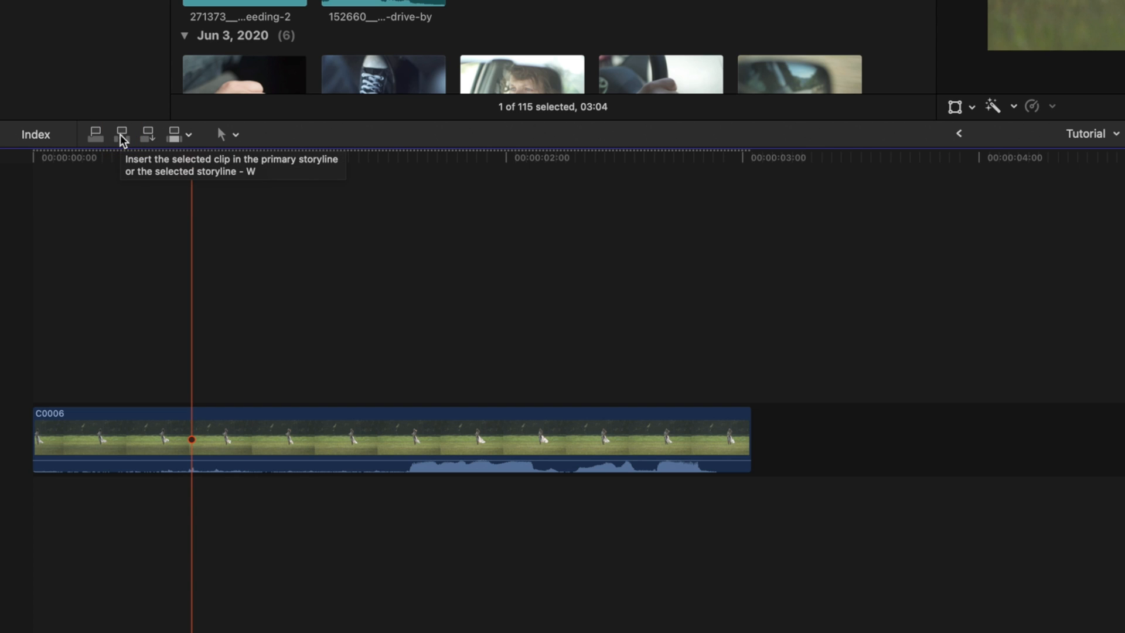
- Insert the DJI_0003 clip into C0006 at the playhead around 1:06
left_click(756, 77)
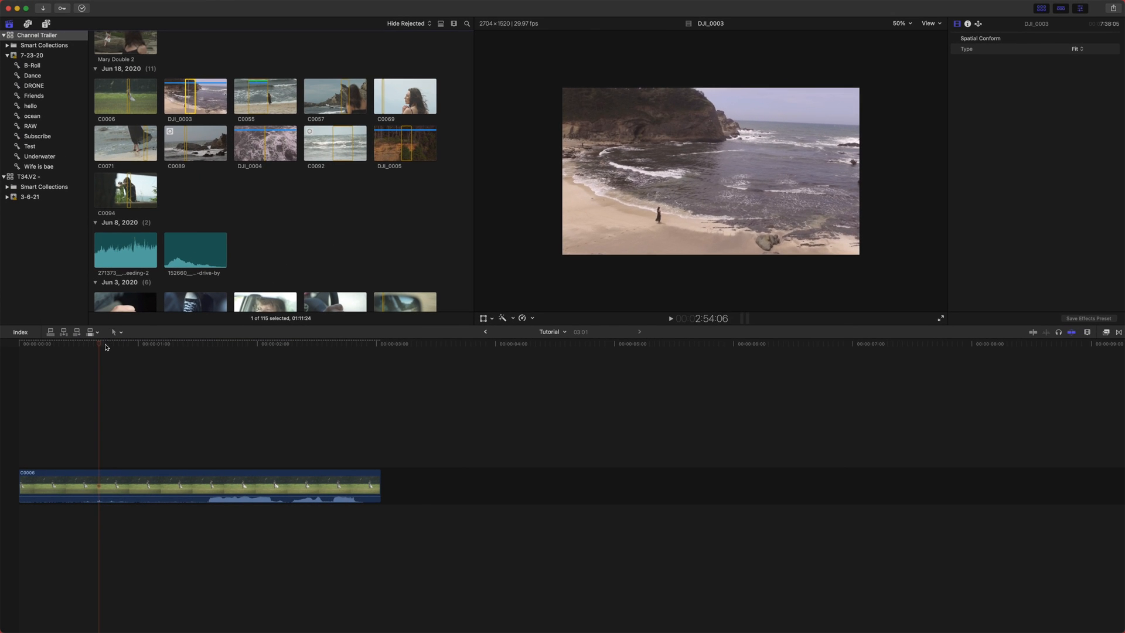
left_click_drag(107, 347, 166, 377)
left_click(167, 490)
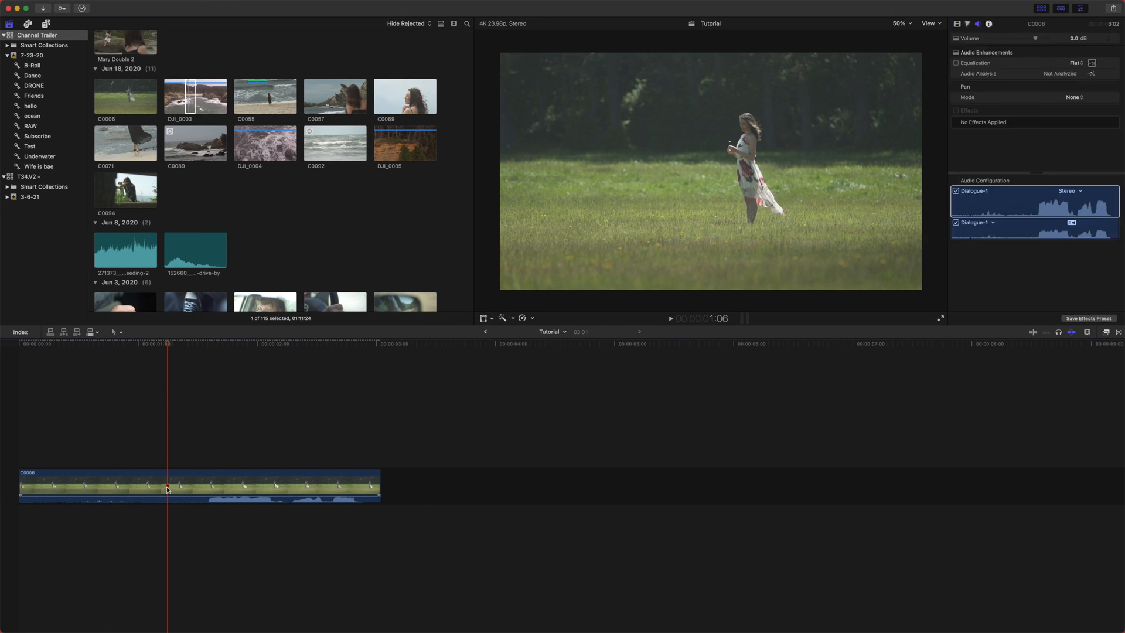
left_click(64, 333)
left_click_drag(139, 344, 159, 345)
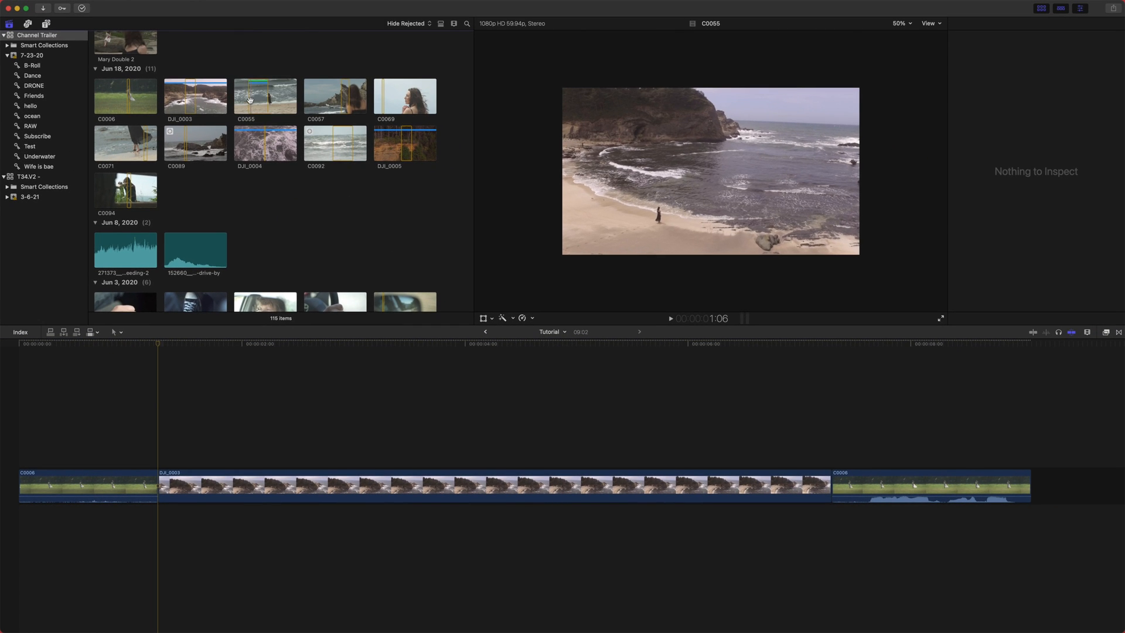
- Append the C0055 clip to the end of the primary storyline
left_click(250, 99)
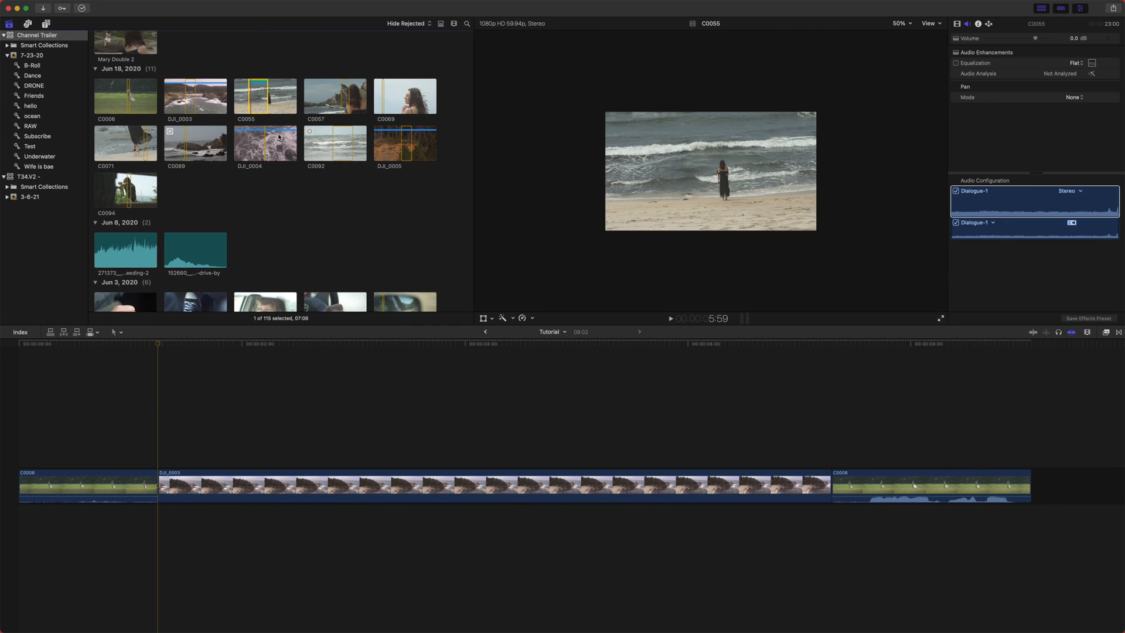
left_click(567, 233)
key("shift+z")
left_click(262, 102)
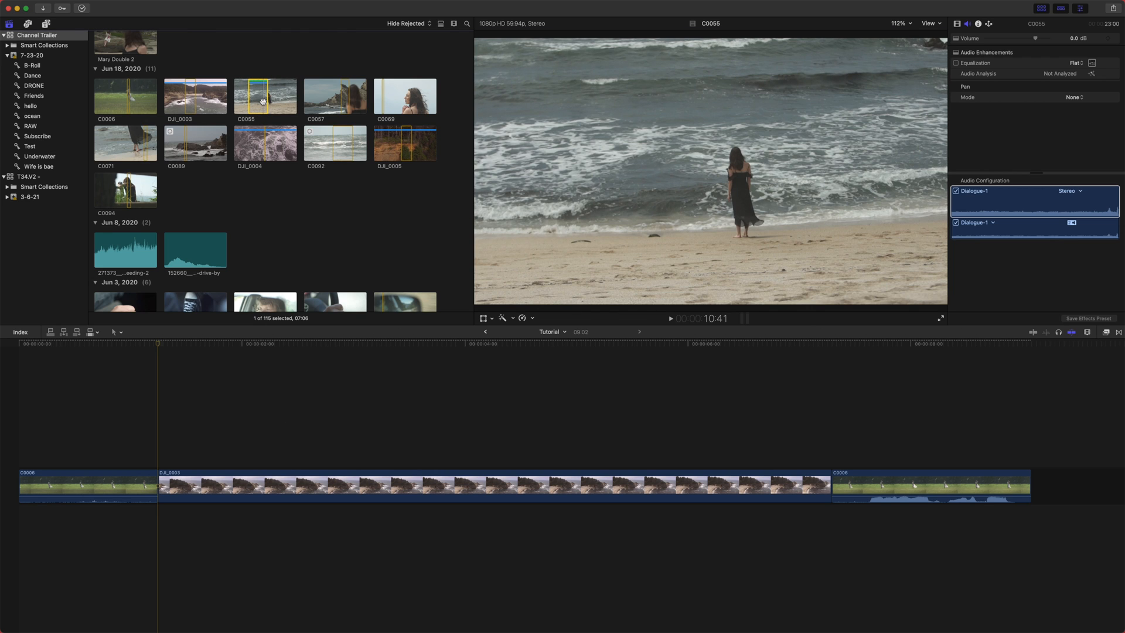
key("e")
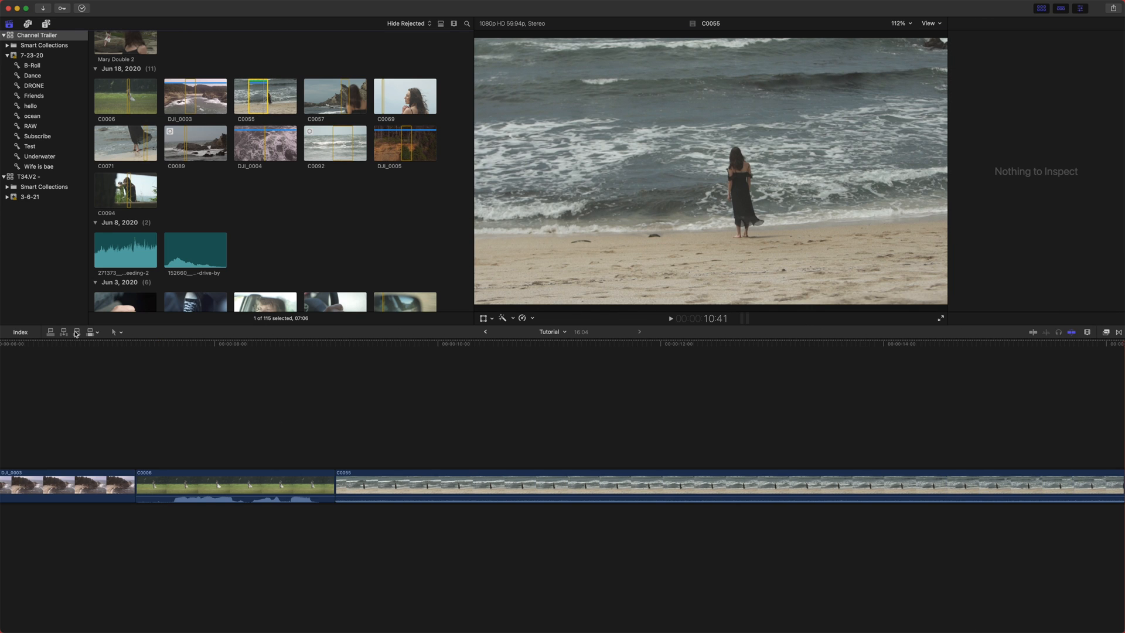
- Append the C0089 clip to the end of the primary storyline
left_click_drag(334, 344, 321, 344)
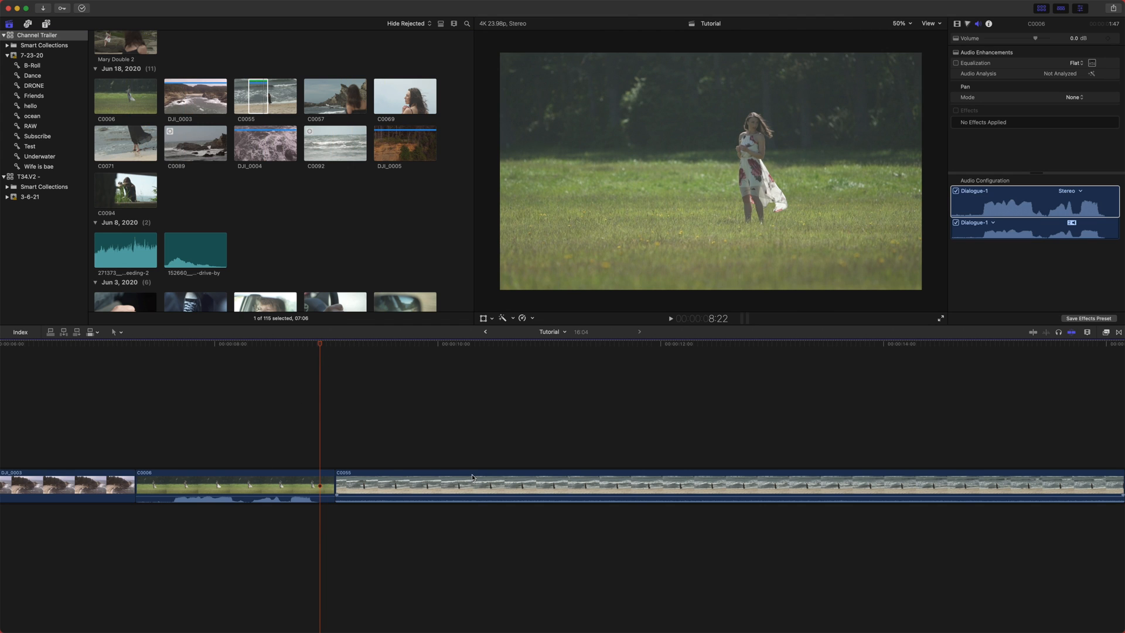
key("super+minus")
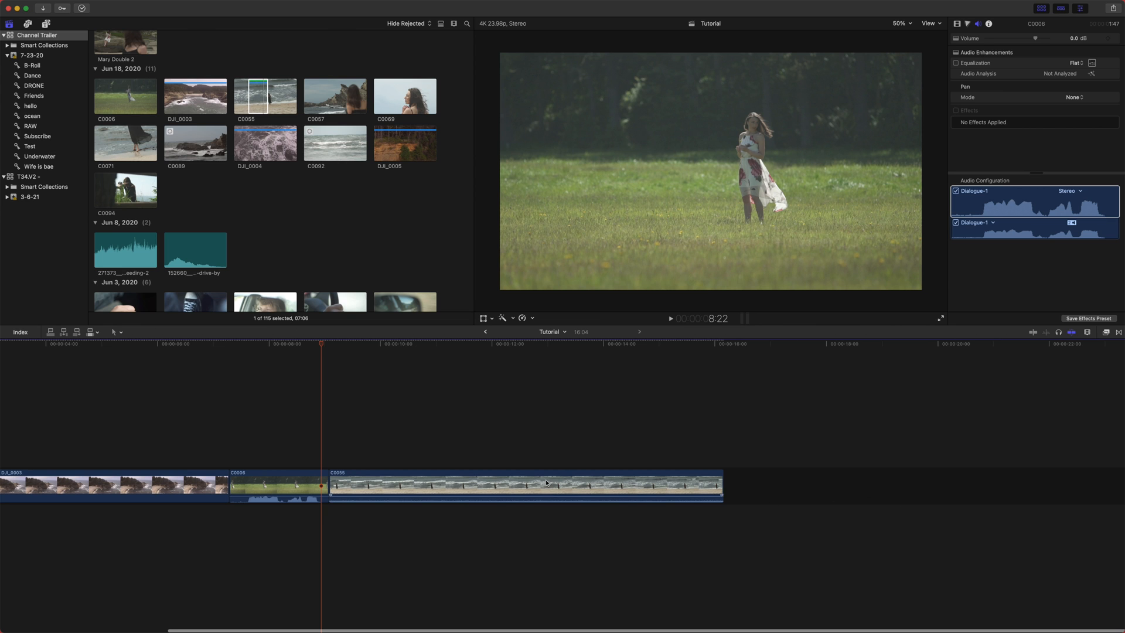
left_click(359, 404)
left_click(238, 185)
left_click(194, 140)
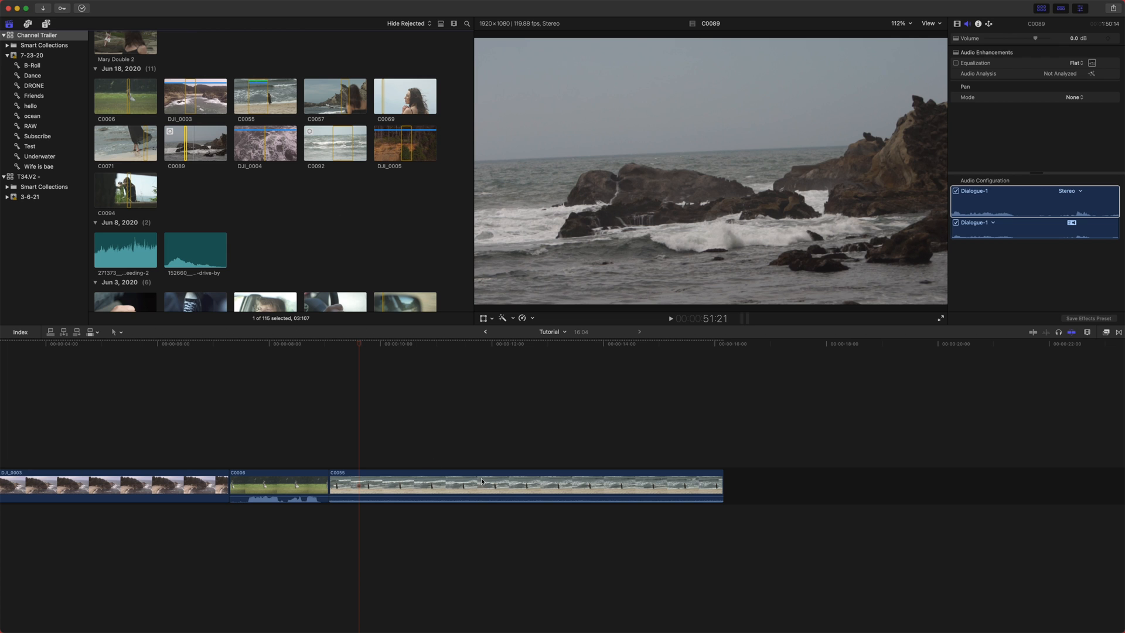
key("e")
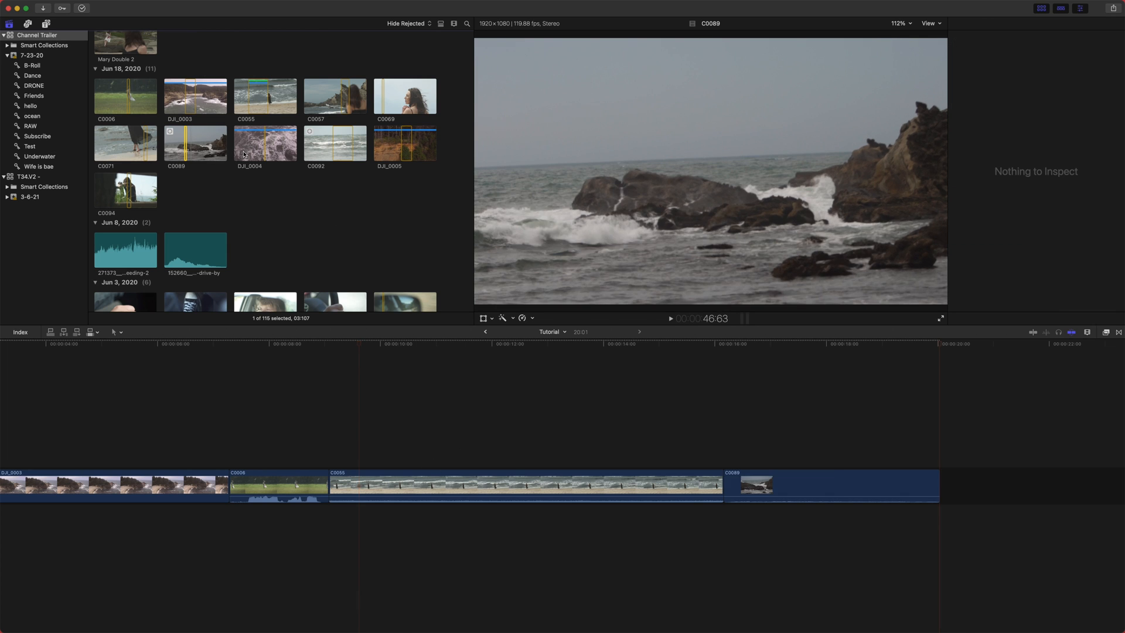
- Append the DJI_0004 and C0092 clips to the end of the primary storyline
left_click(264, 147)
key("e")
left_click(341, 143)
key("e")
key("e")
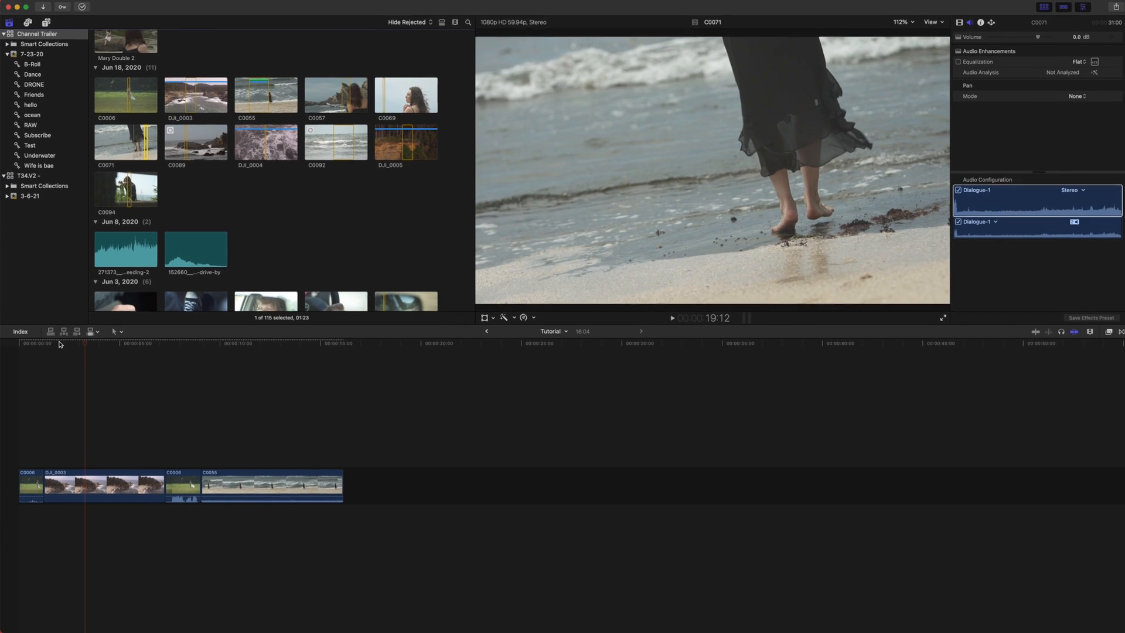
- Overwrite C0071 onto DJI_0003 at the playhead, then undo the overwrite
left_click(81, 355)
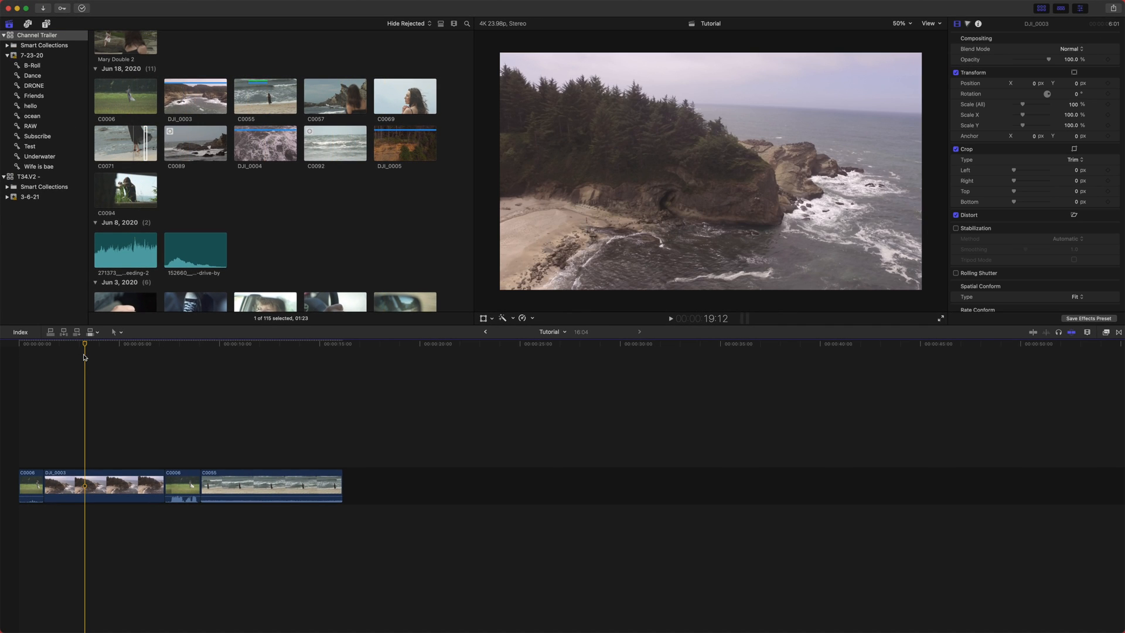
key("super+equal")
key("super+equal")
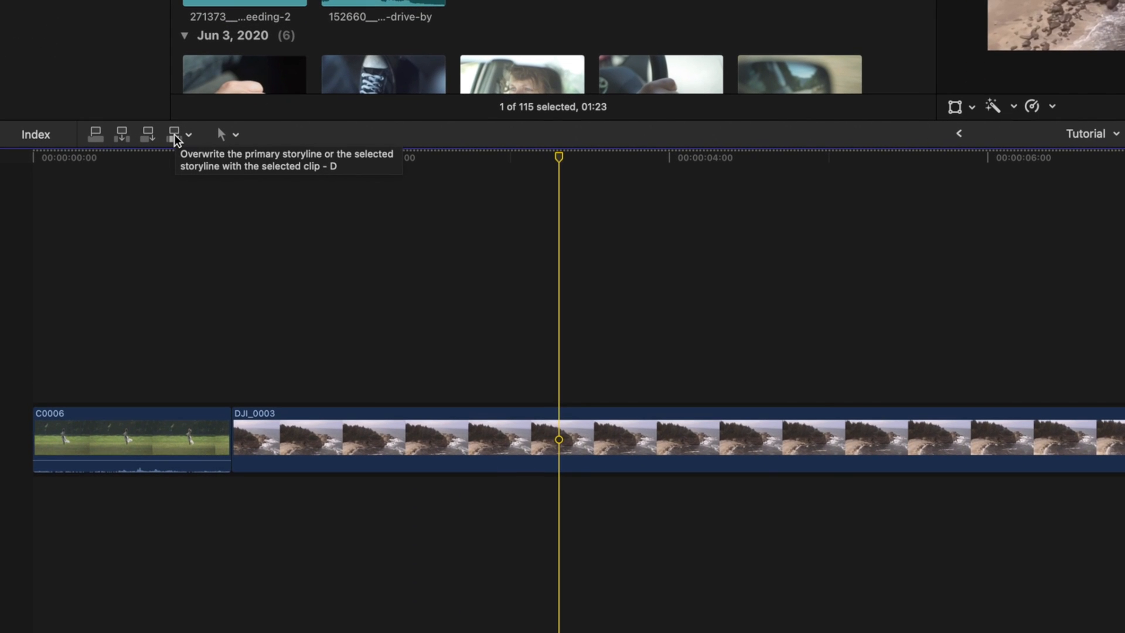
left_click(176, 138)
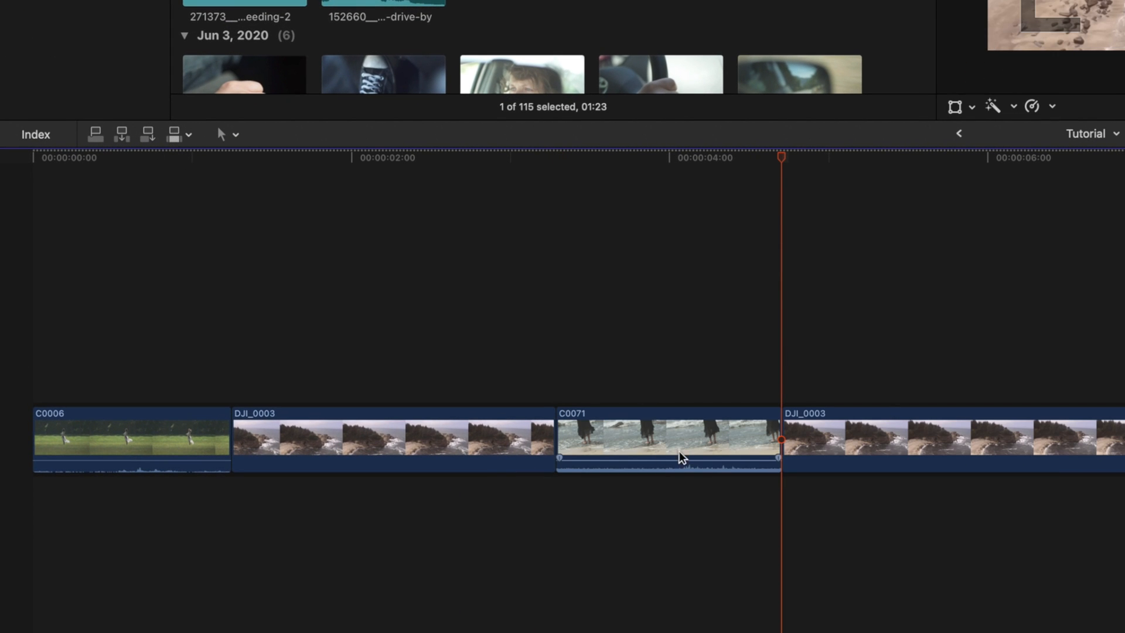
key("super+z")
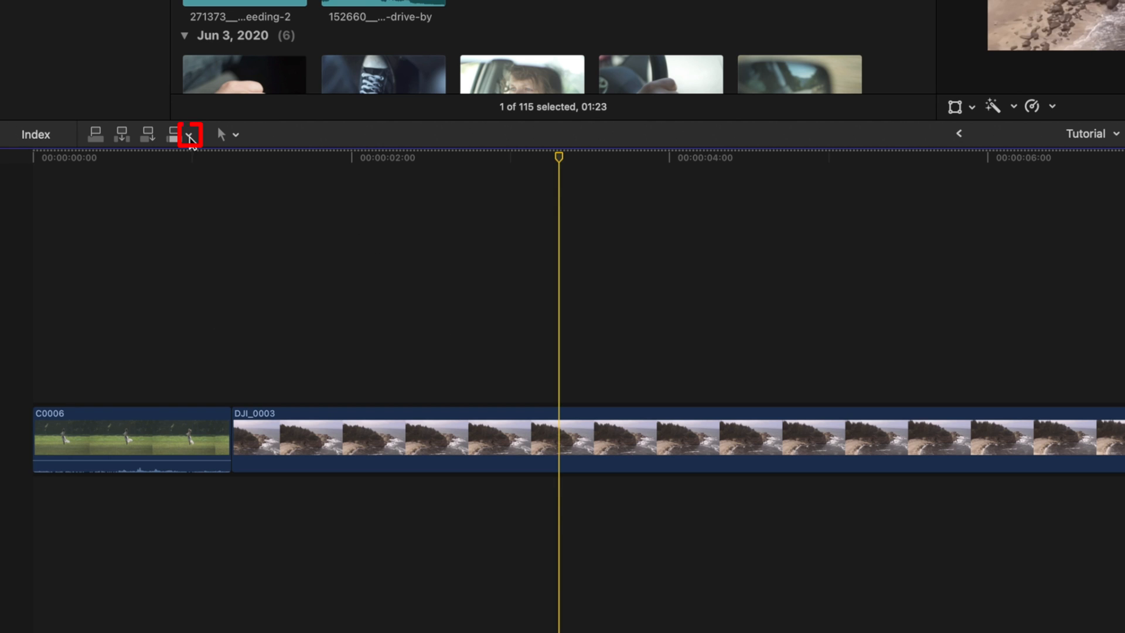
- Switch the edit source to Video Only, insert C0071 into DJI_0003 at the playhead, and undo it
left_click(190, 135)
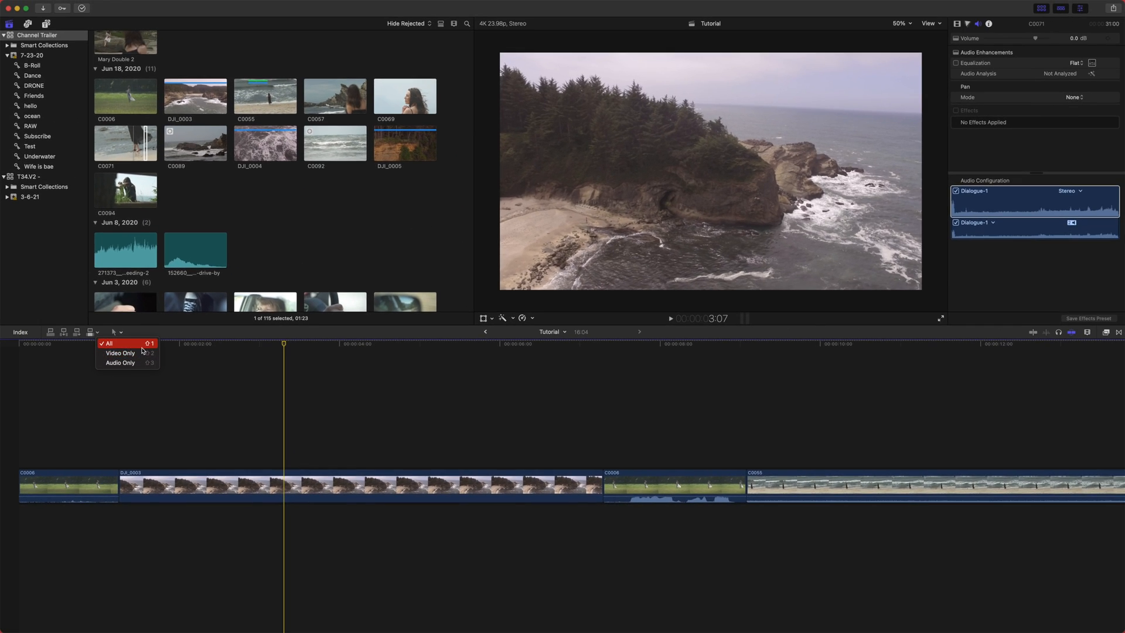
left_click(144, 356)
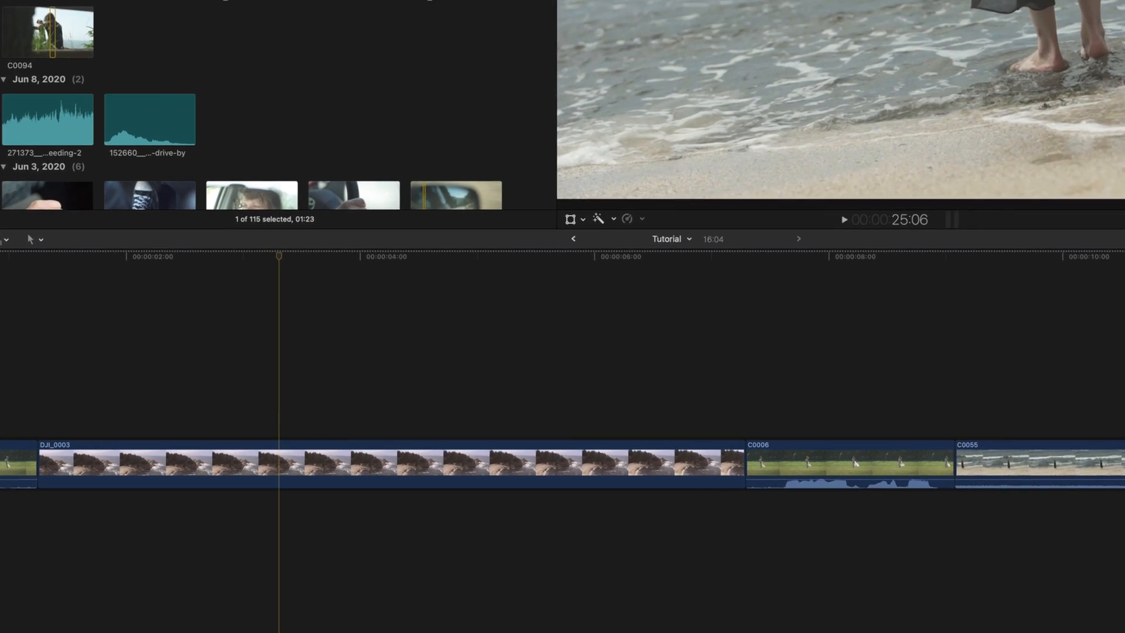
key("w")
left_click(295, 420)
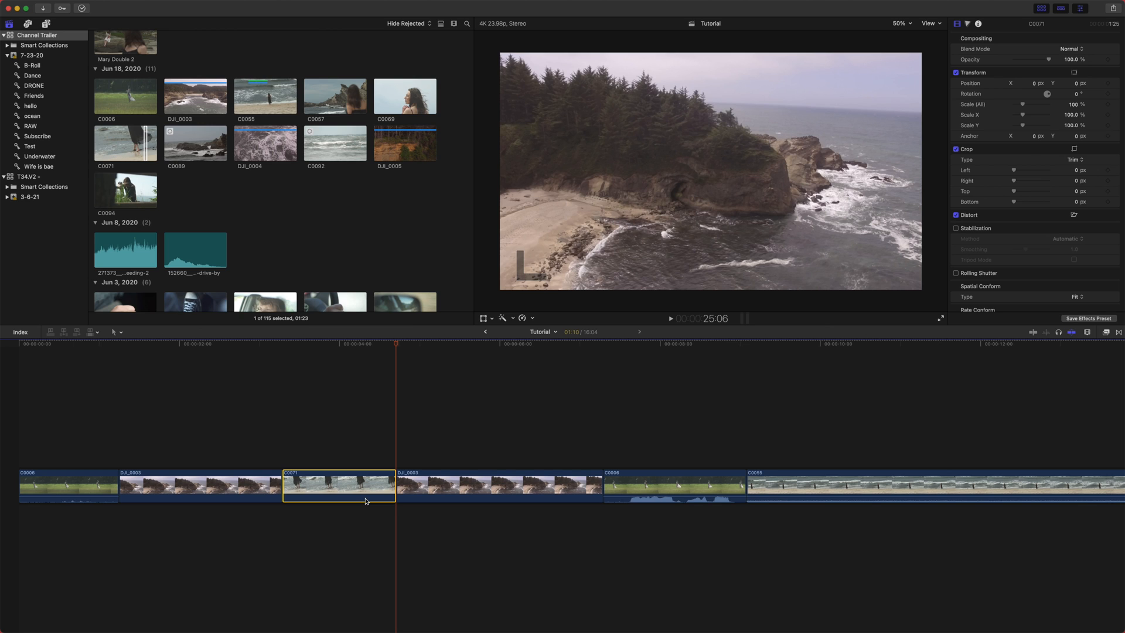
key("super+z")
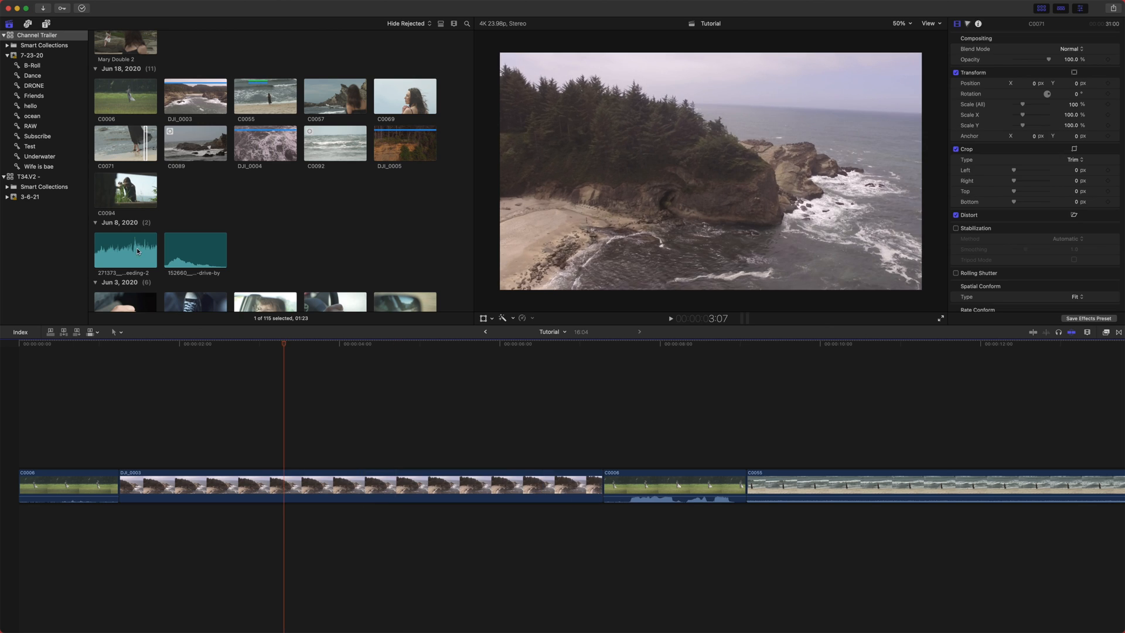
- Switch the edit source to Audio Only, insert C0071 at the playhead, and undo the insert
left_click(99, 332)
left_click(120, 363)
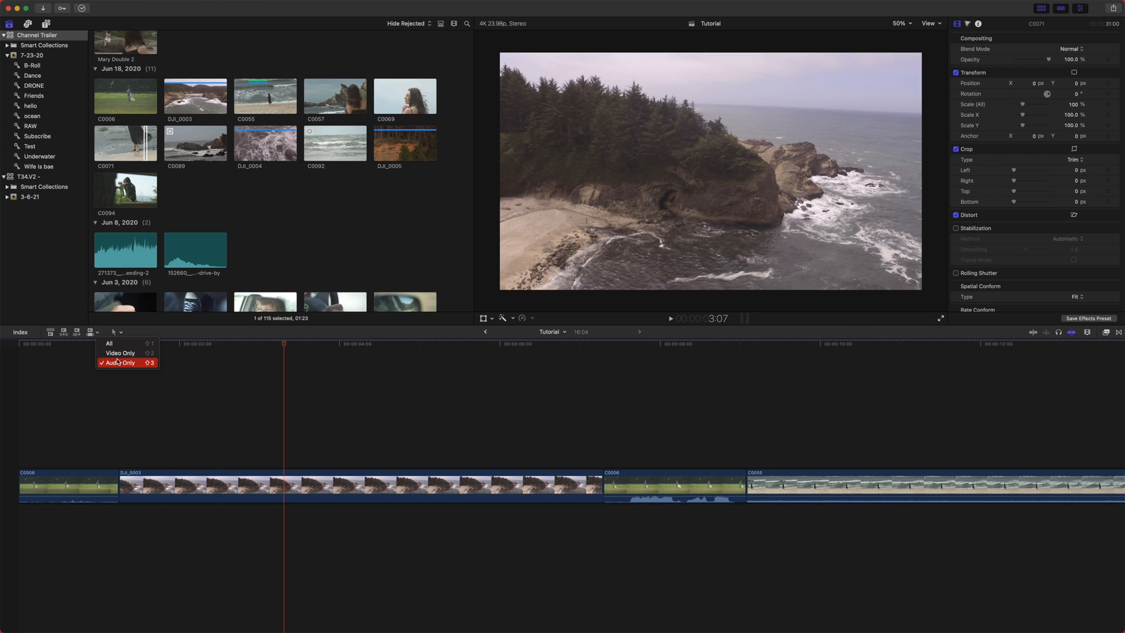
left_click(146, 146)
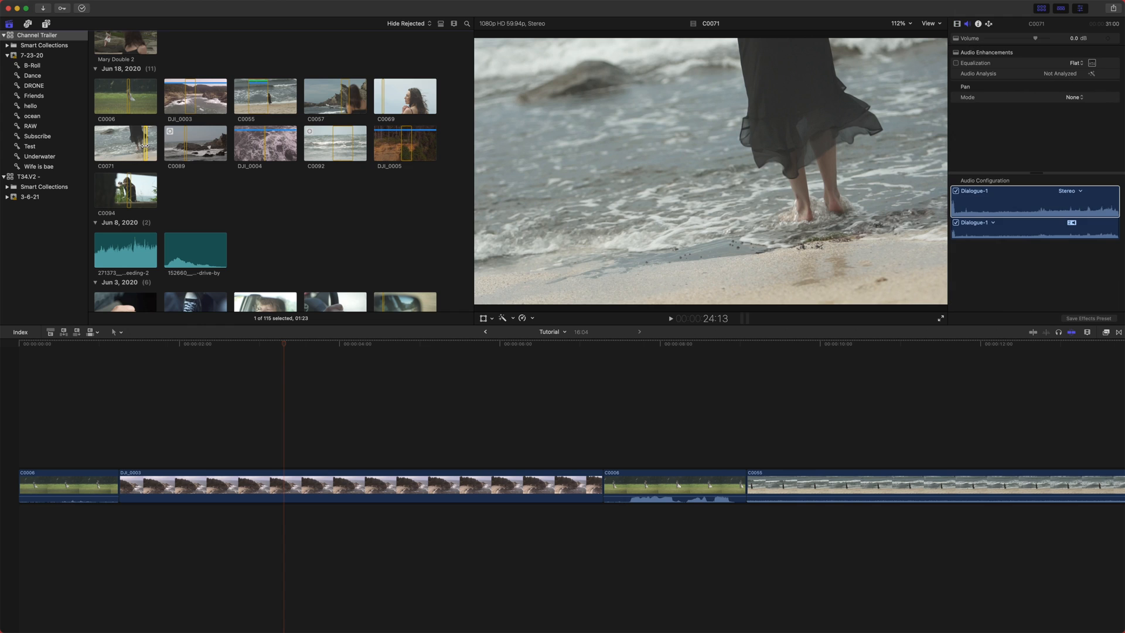
key("w")
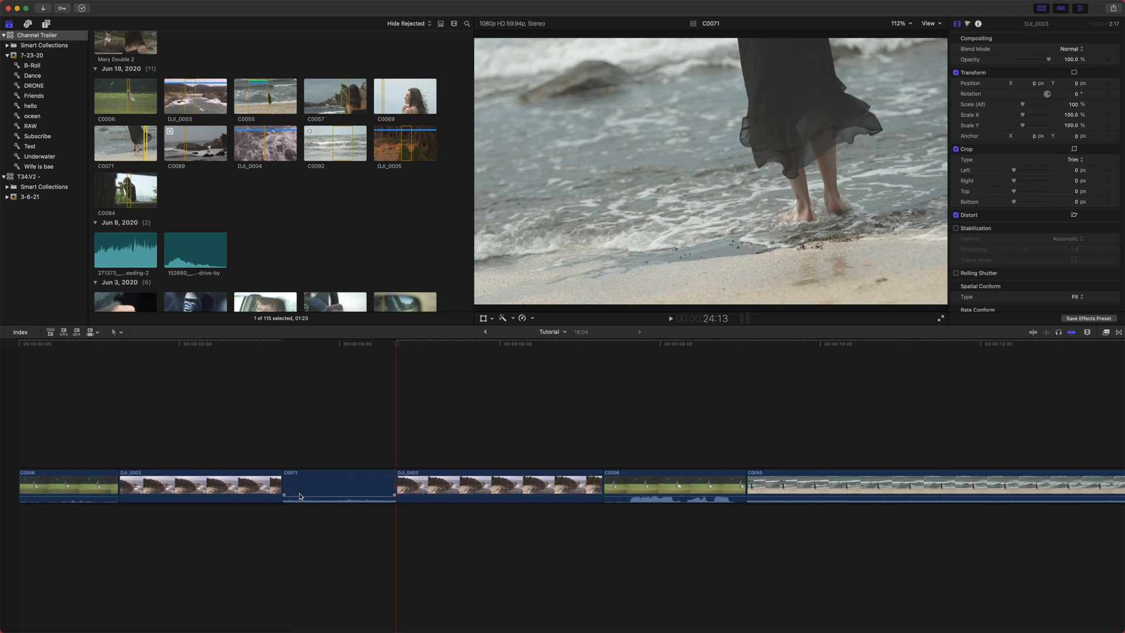
key("super+z")
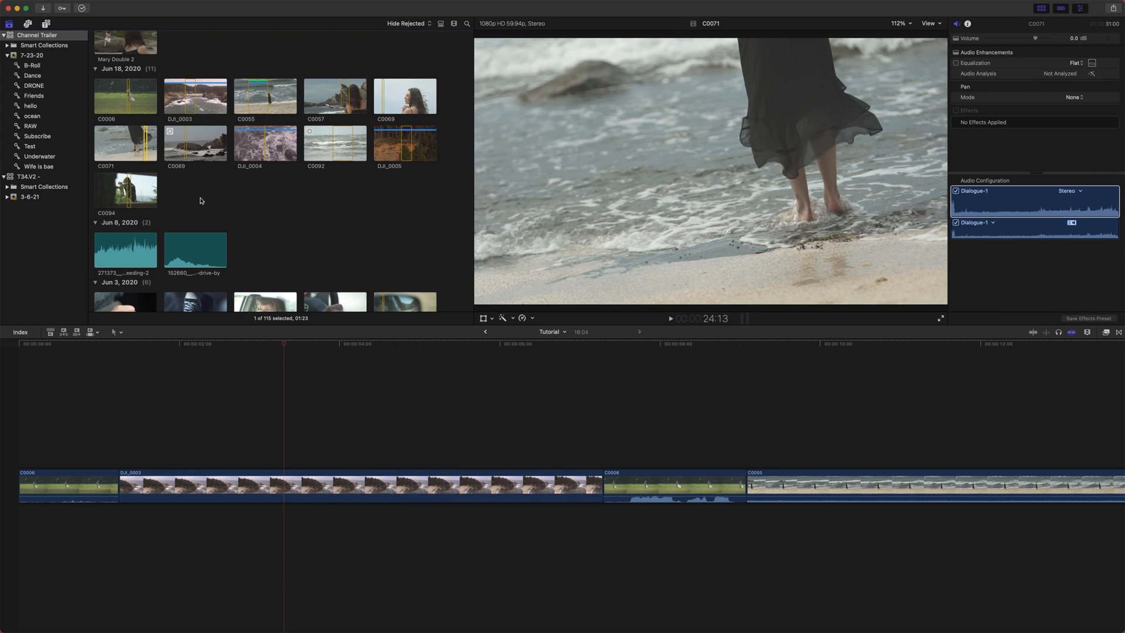
- Connect C0071 below DJI_0003 at the playhead, then undo the connect edit
left_click(98, 332)
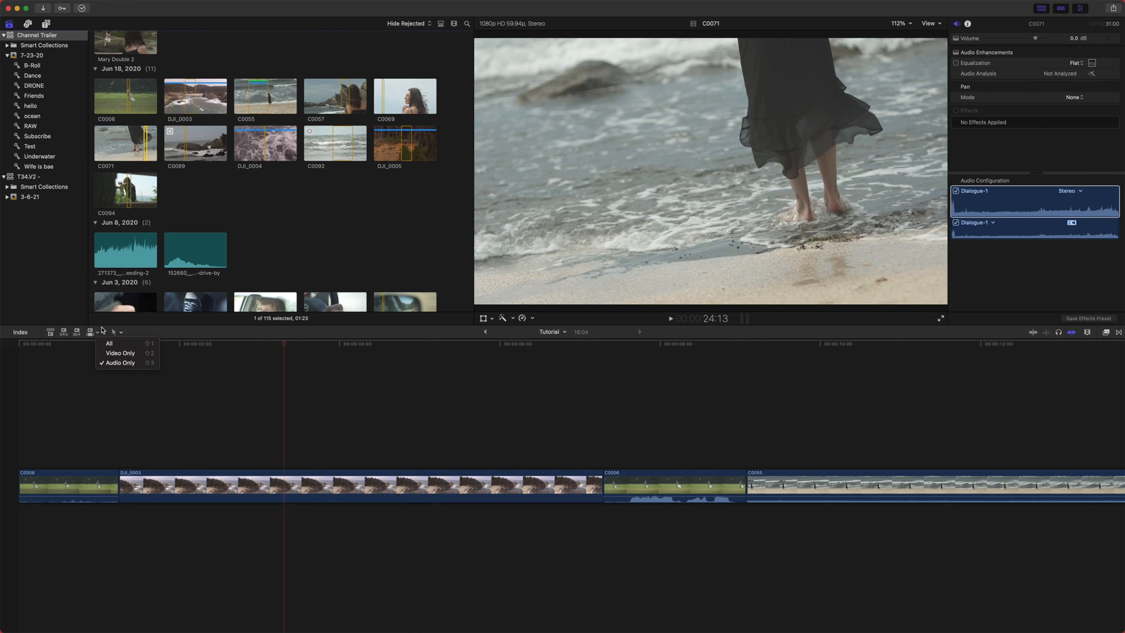
left_click(107, 342)
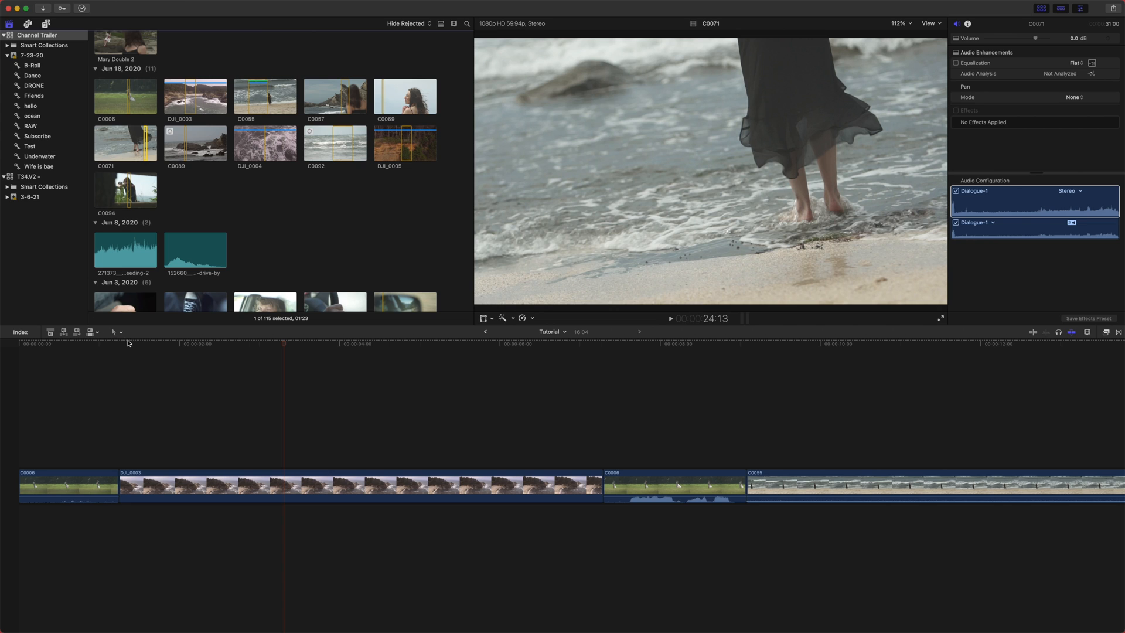
left_click(50, 332)
left_click(298, 511)
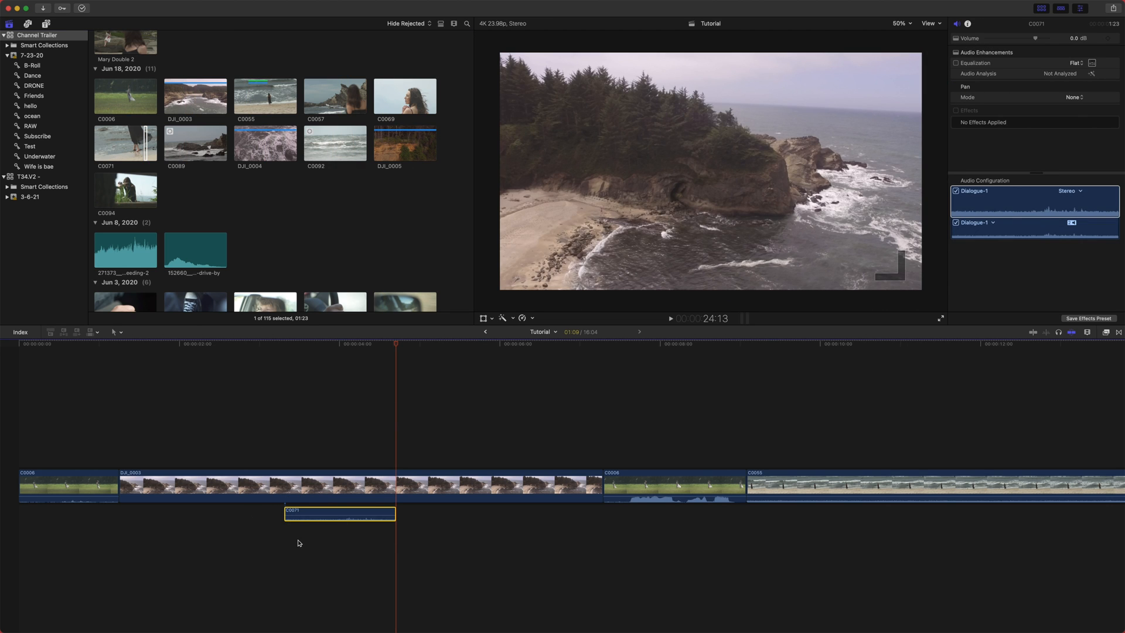
key("super+z")
key("w")
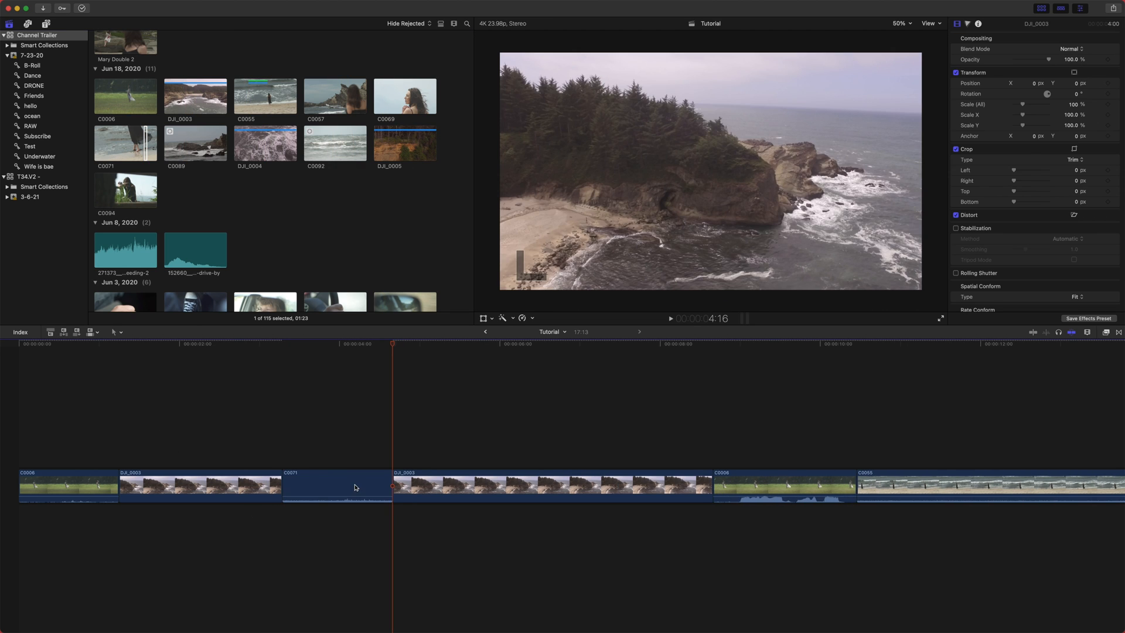
key("super+z")
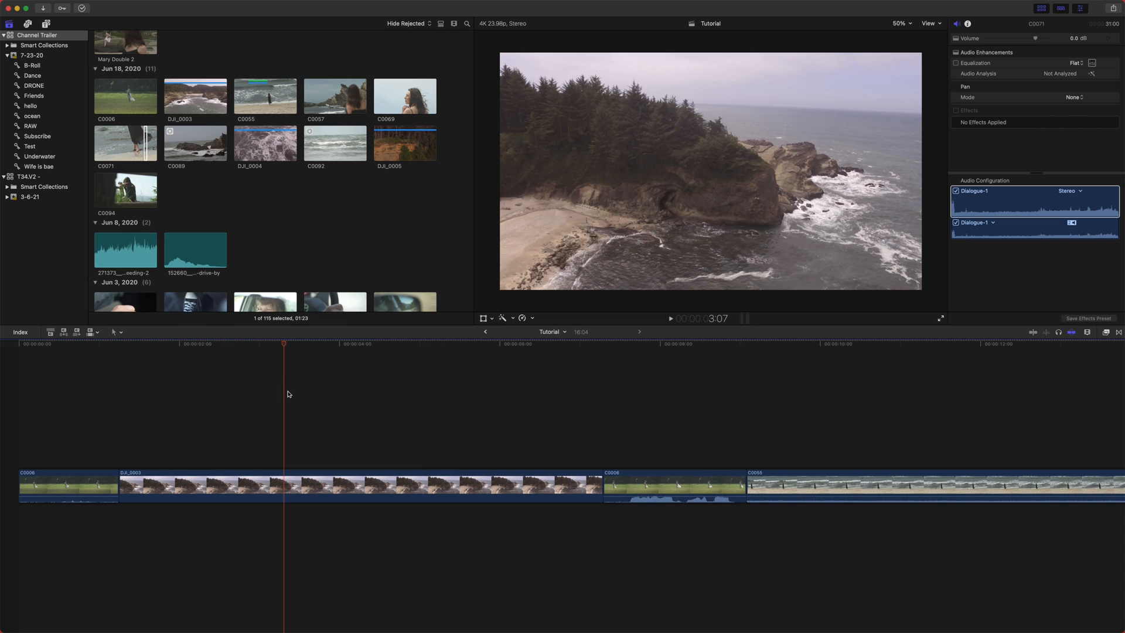
- Set the edit source mode back to All
left_click(100, 334)
left_click(117, 345)
left_click(92, 346)
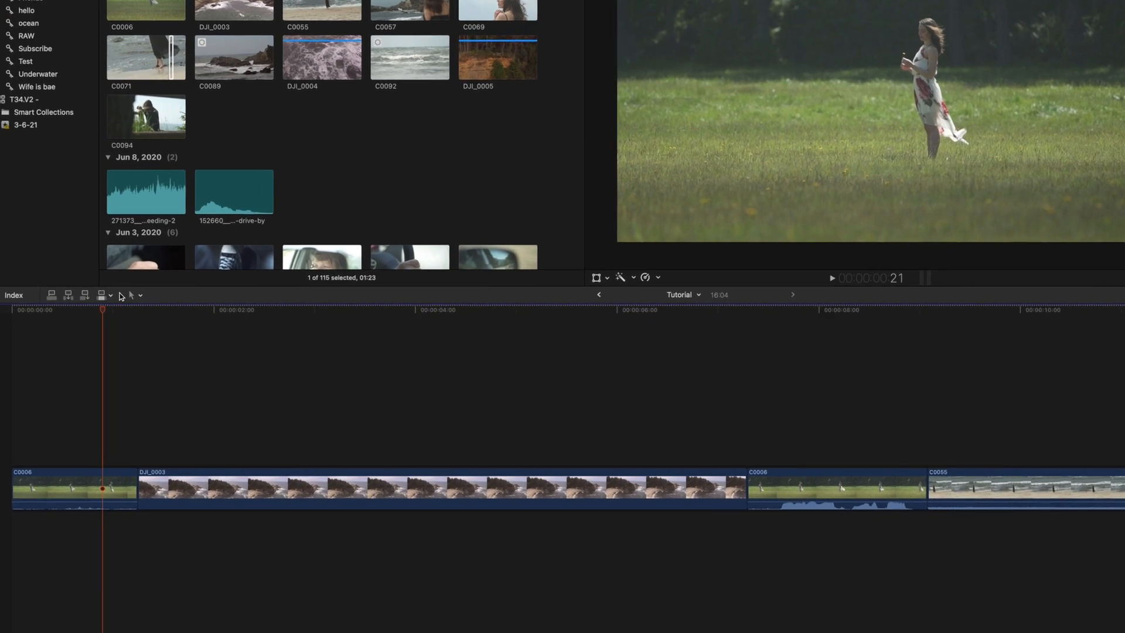
- Rearrange the primary storyline clips, moving C0055 to the start of the timeline
scroll(371, 485, "right", 1)
scroll(614, 384, "right", 2)
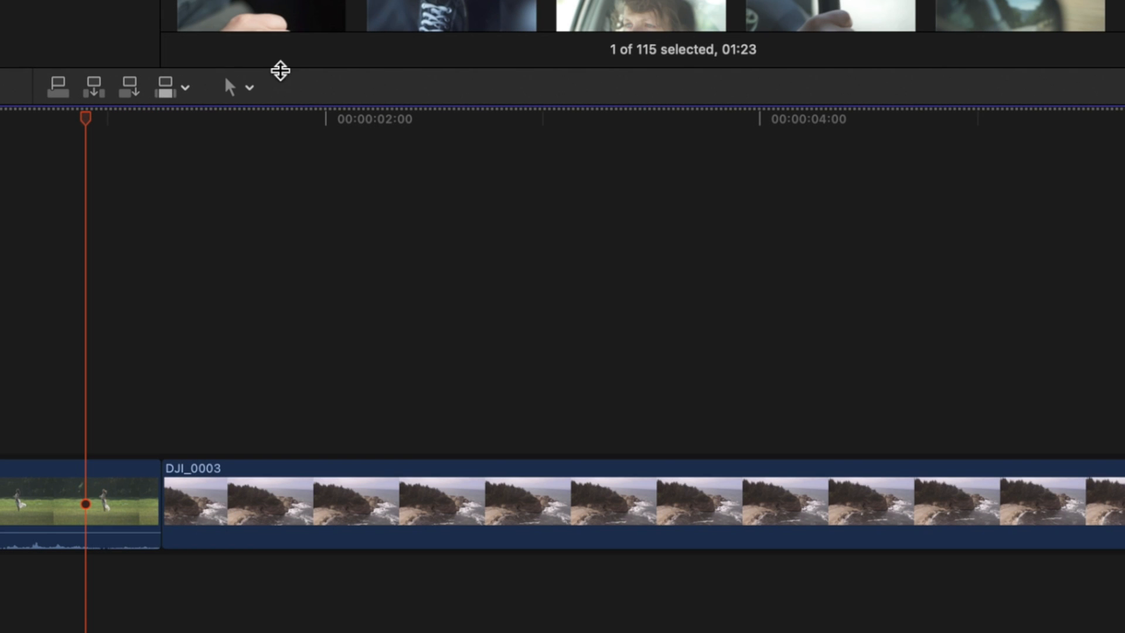
left_click(235, 89)
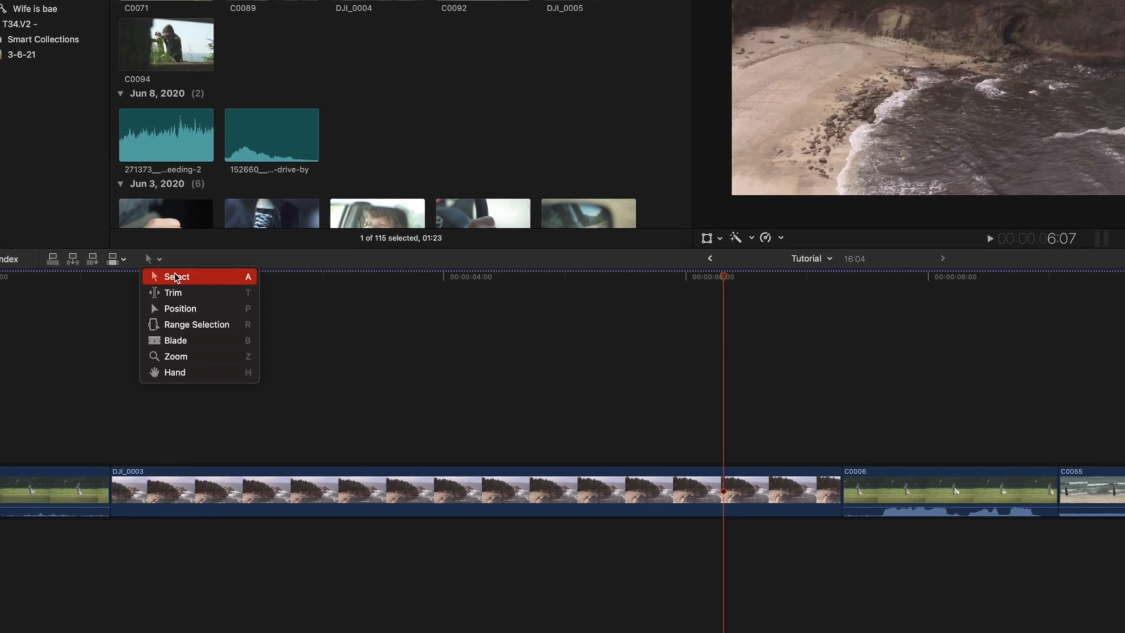
left_click(262, 145)
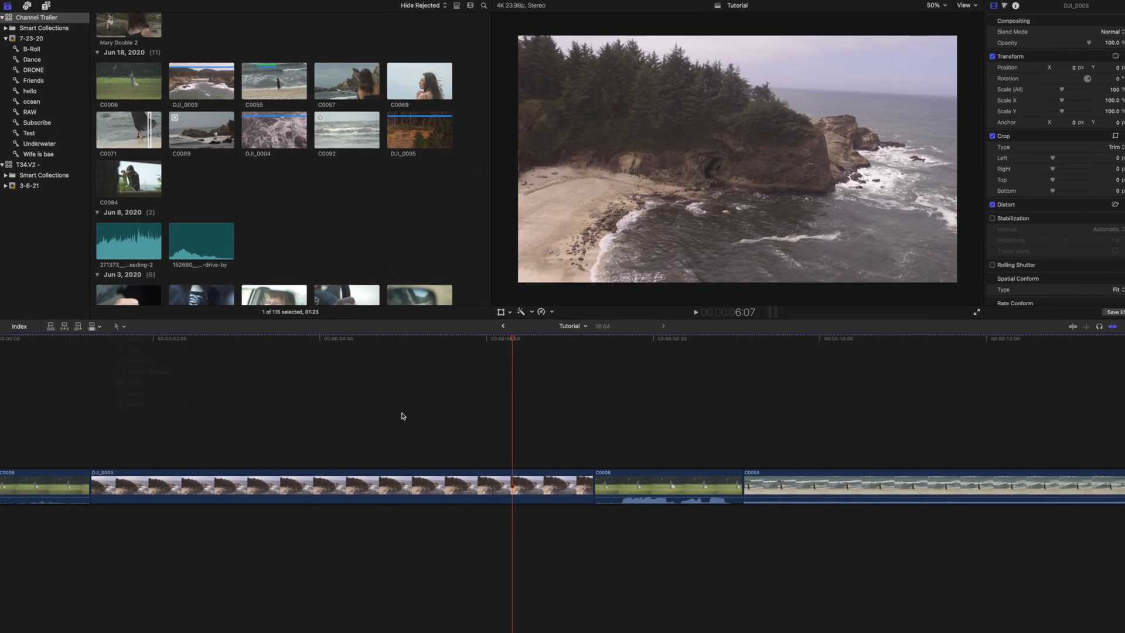
key("super+minus")
left_click_drag(352, 487, 88, 491)
left_click_drag(208, 477, 494, 484)
left_click_drag(312, 482, 66, 496)
mouse_move(384, 496)
left_mouse_down()
mouse_move(761, 434)
mouse_move(459, 460)
mouse_move(384, 494)
left_mouse_up()
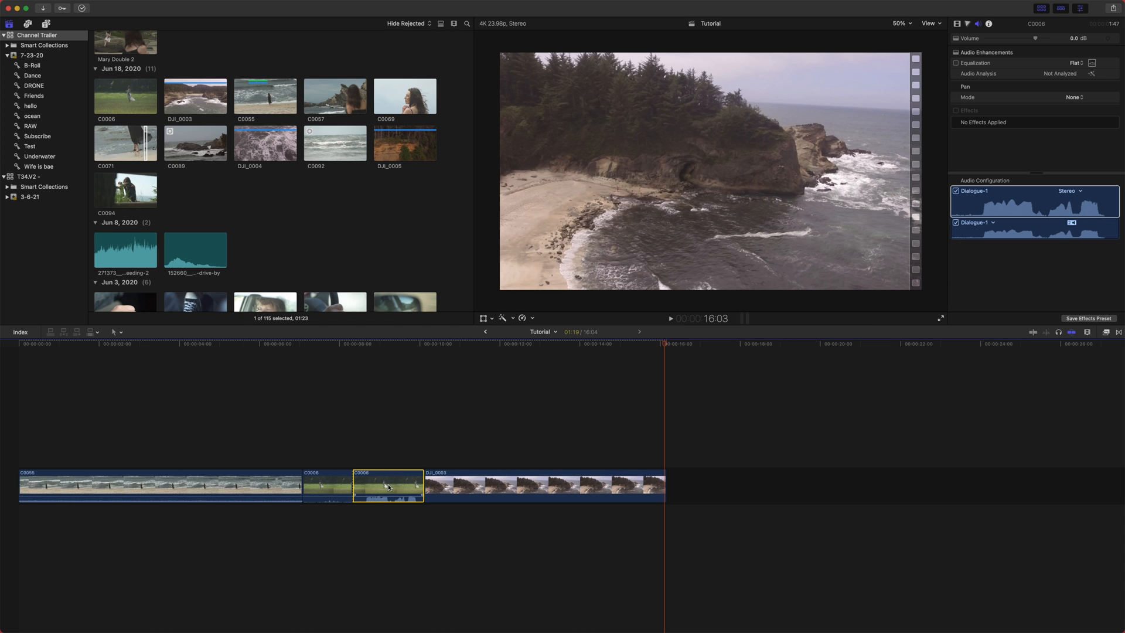
- Drag a C0006 clip above the primary storyline as a connected clip, then undo the move
left_click_drag(387, 485, 744, 423)
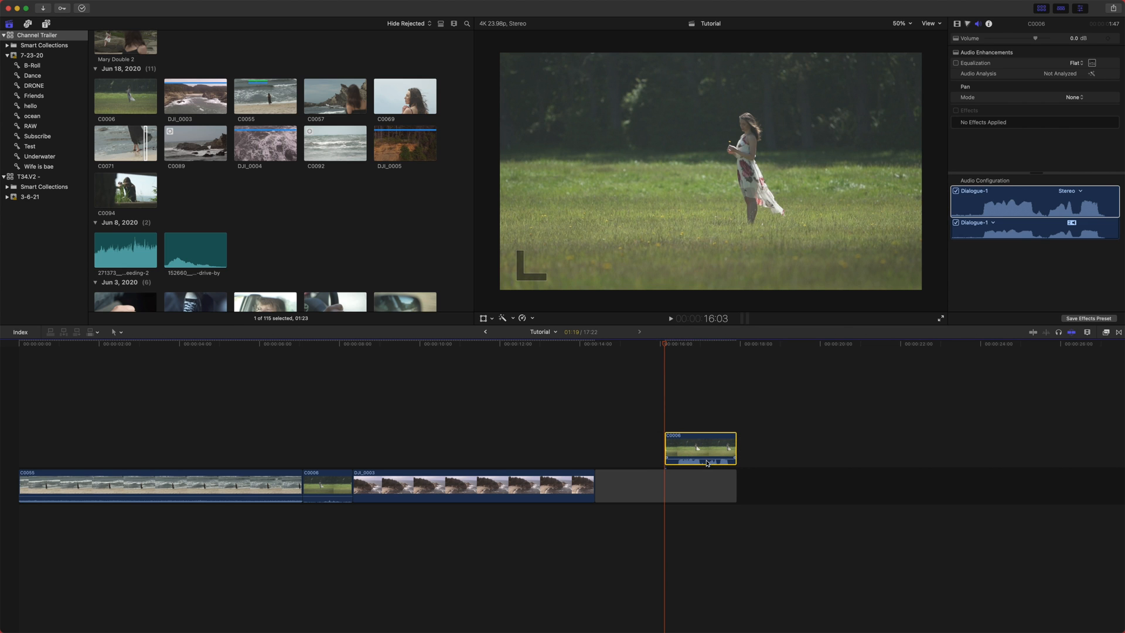
key("super+z")
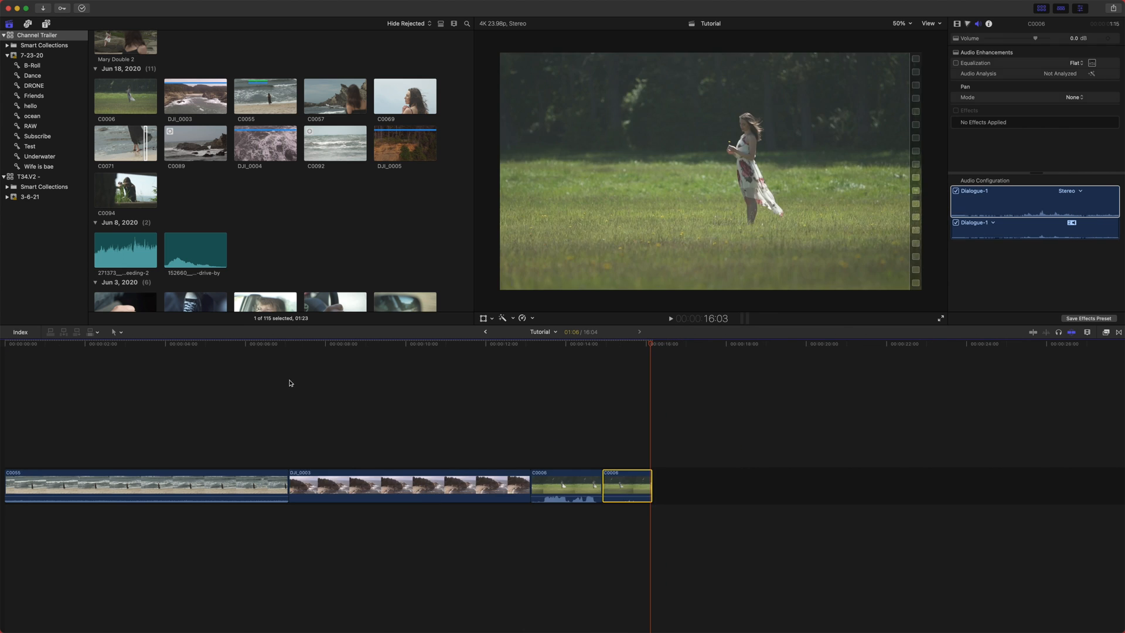
- With the Trim tool, nudge the edit point between C0055 and DJI_0003 back and forth frame by frame
left_click(289, 376)
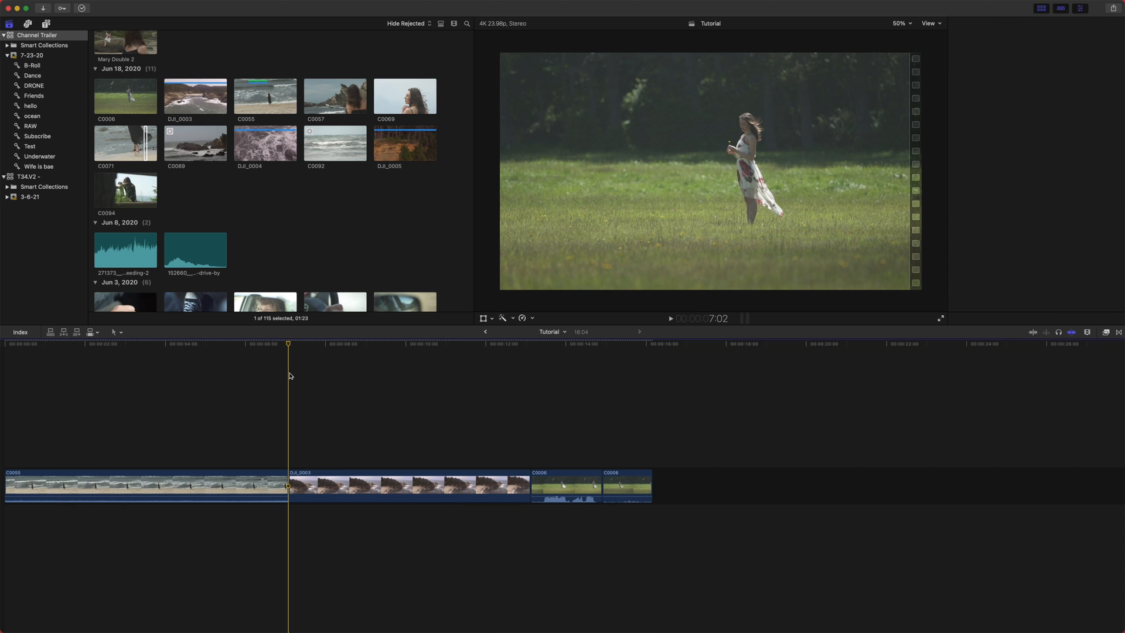
key("super+equal")
key("super+equal")
scroll(300, 374, "left", 3)
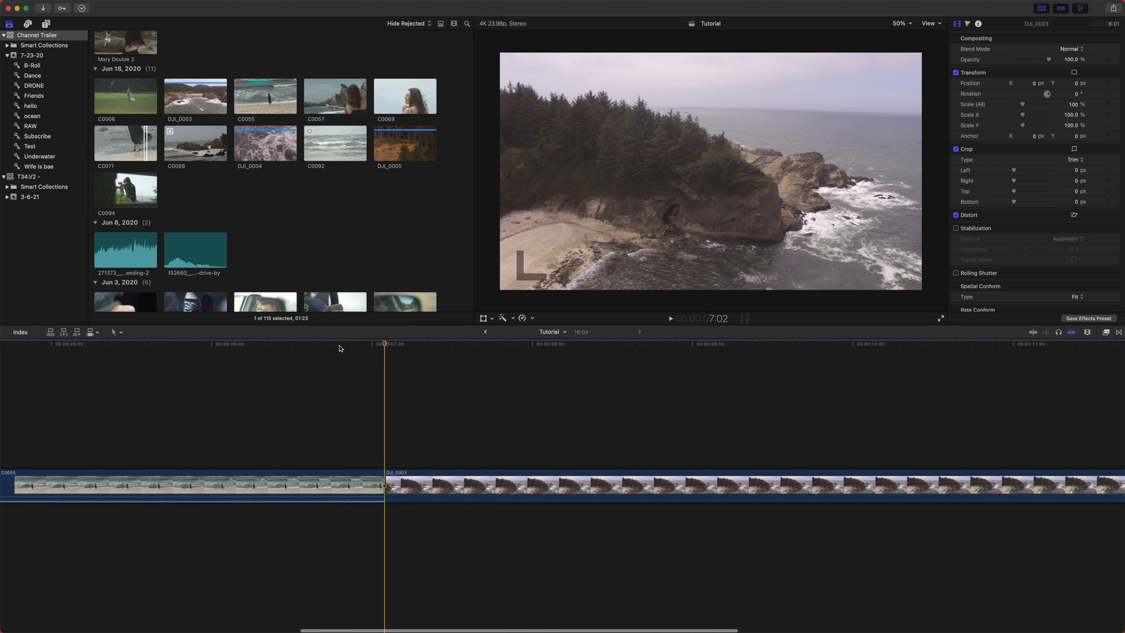
left_click(340, 348)
key("super+minus")
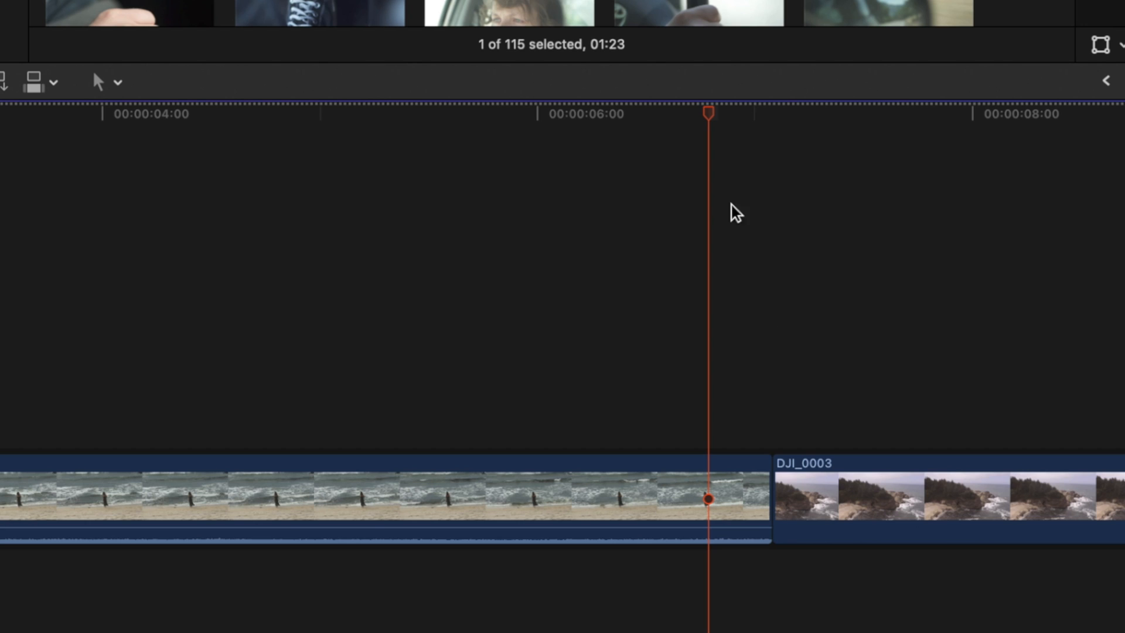
key("t")
left_click(116, 82)
left_click(120, 143)
left_click(770, 501)
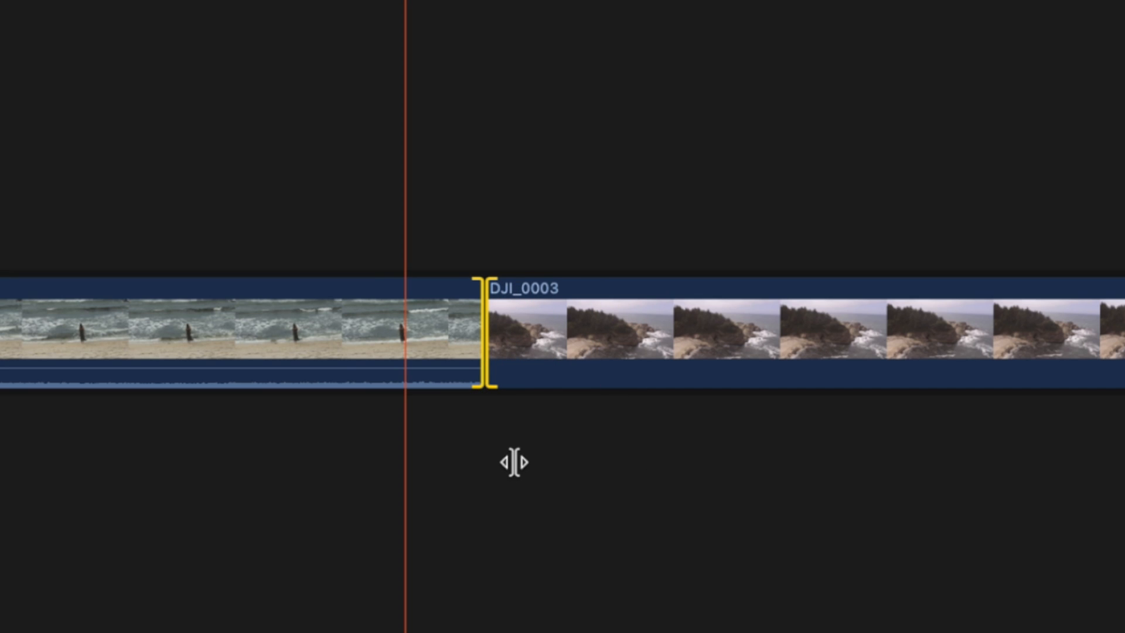
key("comma")
key("period")
key("comma")
key("period")
key("comma")
key("period")
key("comma")
key("comma")
key("period")
key("period")
key("comma")
key("comma")
key("comma")
key("period")
key("comma")
key("comma")
key("comma")
key("period")
key("period")
key("comma")
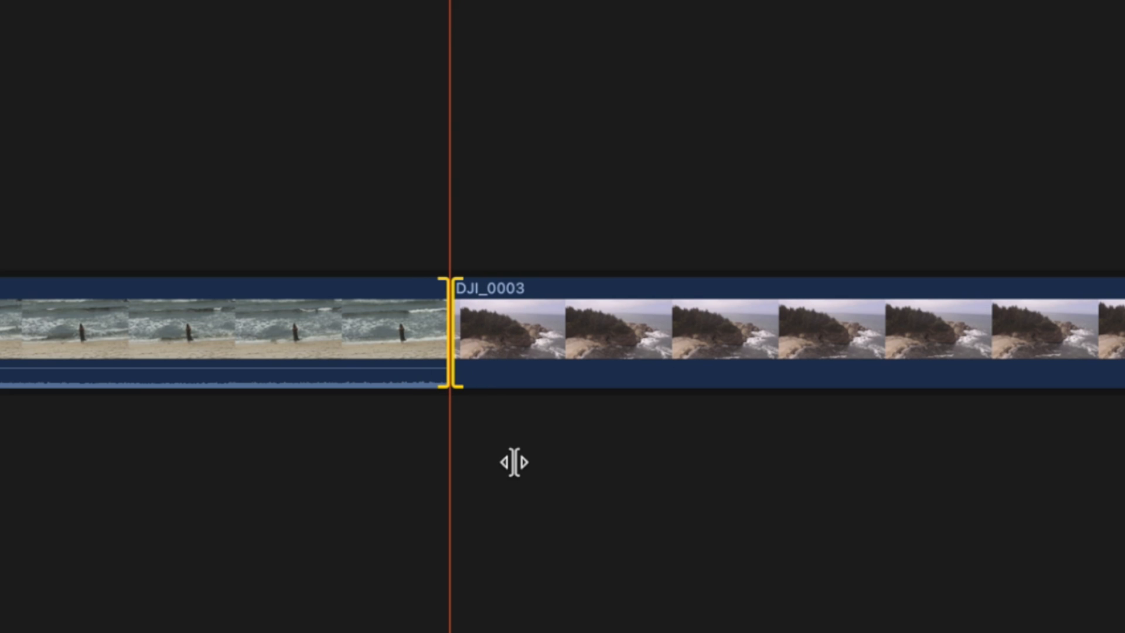
key("comma")
key("period")
key("period")
key("comma")
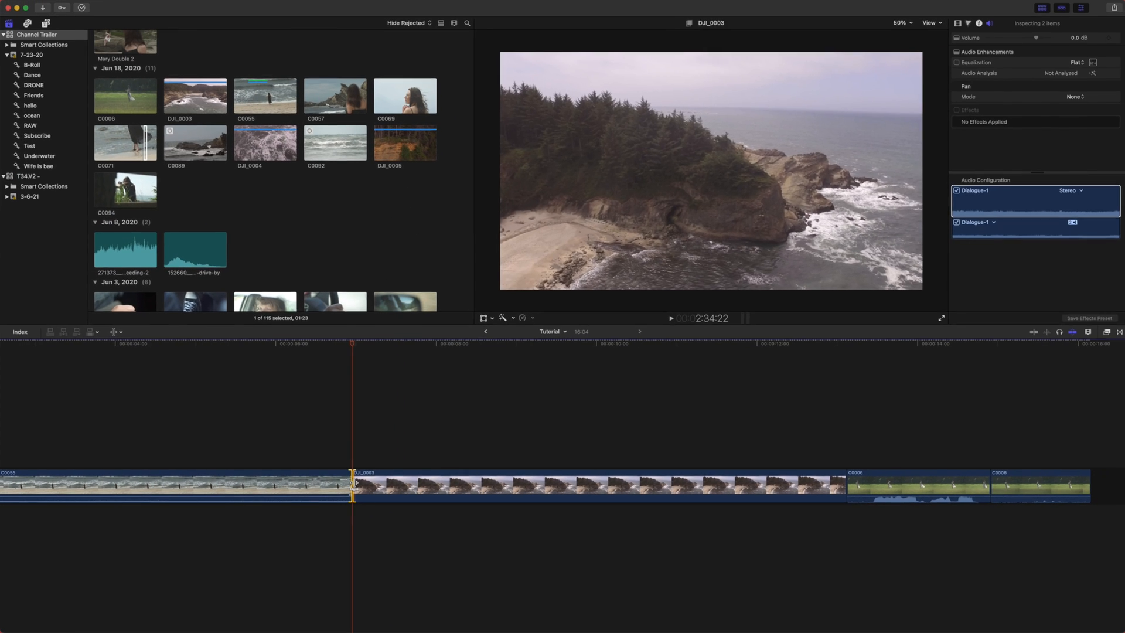
- Roll the edit point between C0055 and DJI_0003 back by 22 frames
left_click(451, 331)
mouse_move(348, 483)
left_mouse_down()
mouse_move(267, 482)
mouse_move(281, 483)
left_mouse_up()
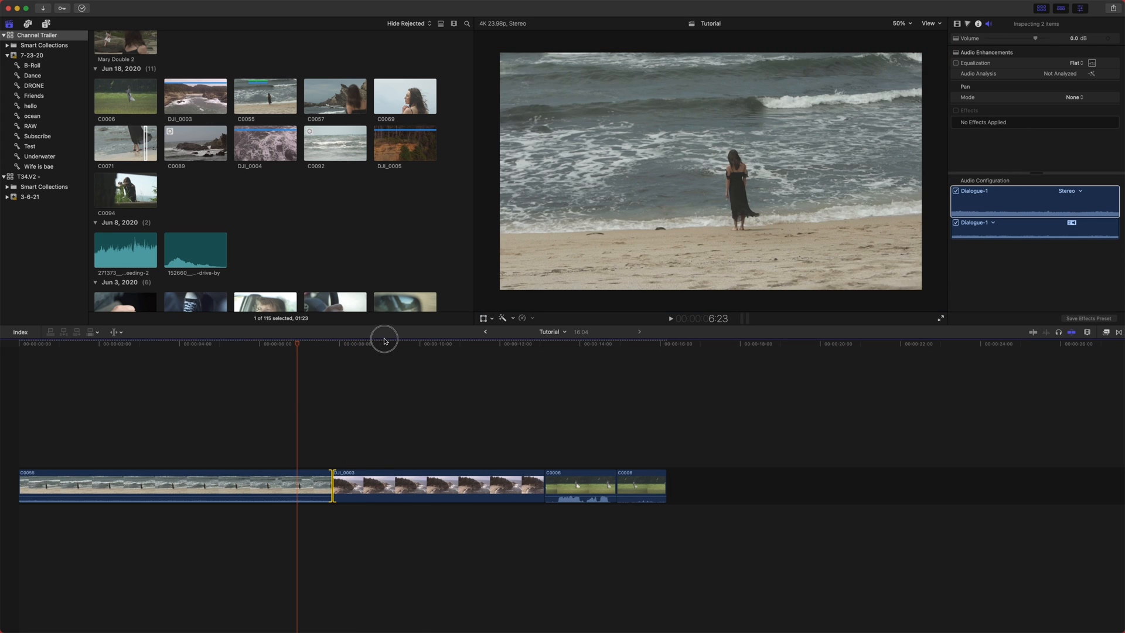
left_click_drag(372, 347, 364, 347)
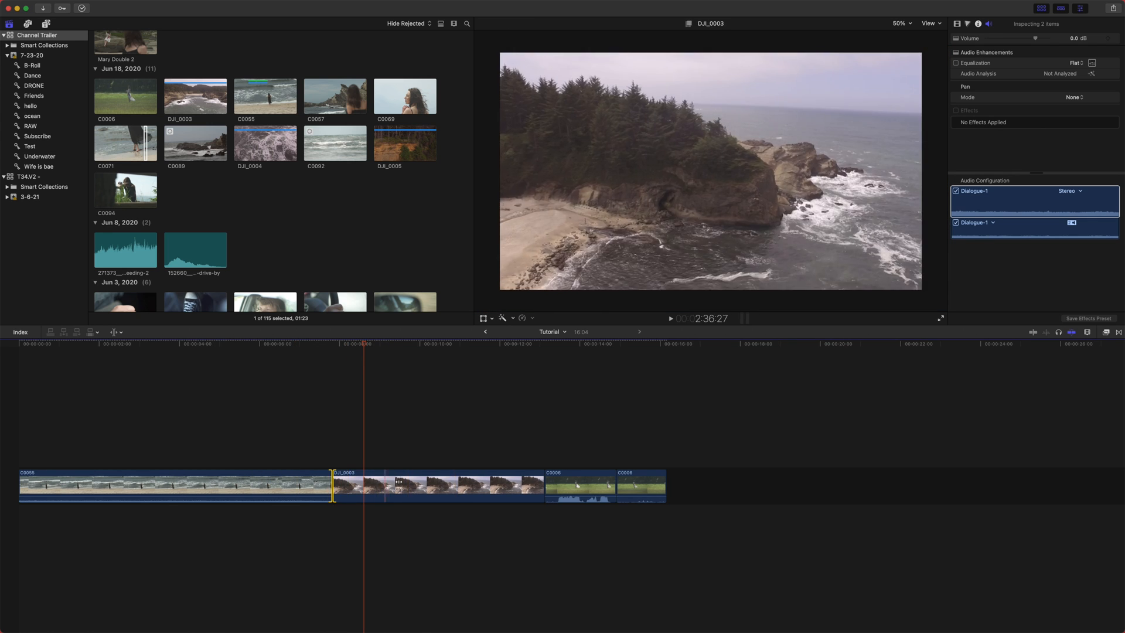
- Select DJI_0003 with the Trim tool and slip its content back three frames
left_click(422, 487)
mouse_move(421, 486)
left_mouse_down()
mouse_move(380, 482)
mouse_move(520, 495)
mouse_move(421, 507)
left_mouse_up()
key("super+4")
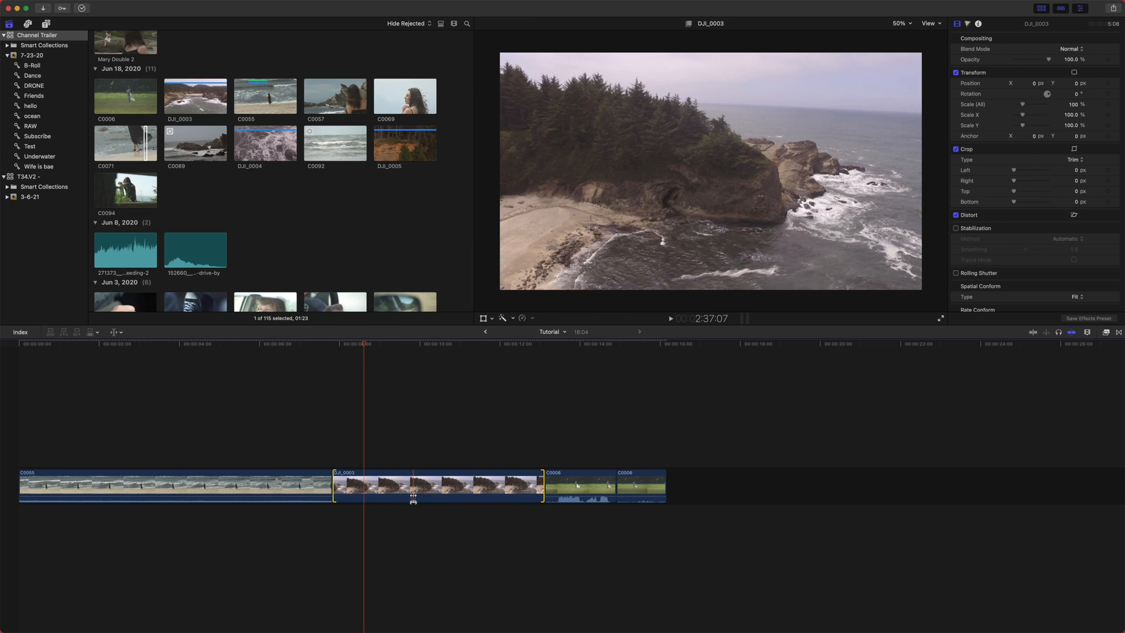
left_click(413, 498)
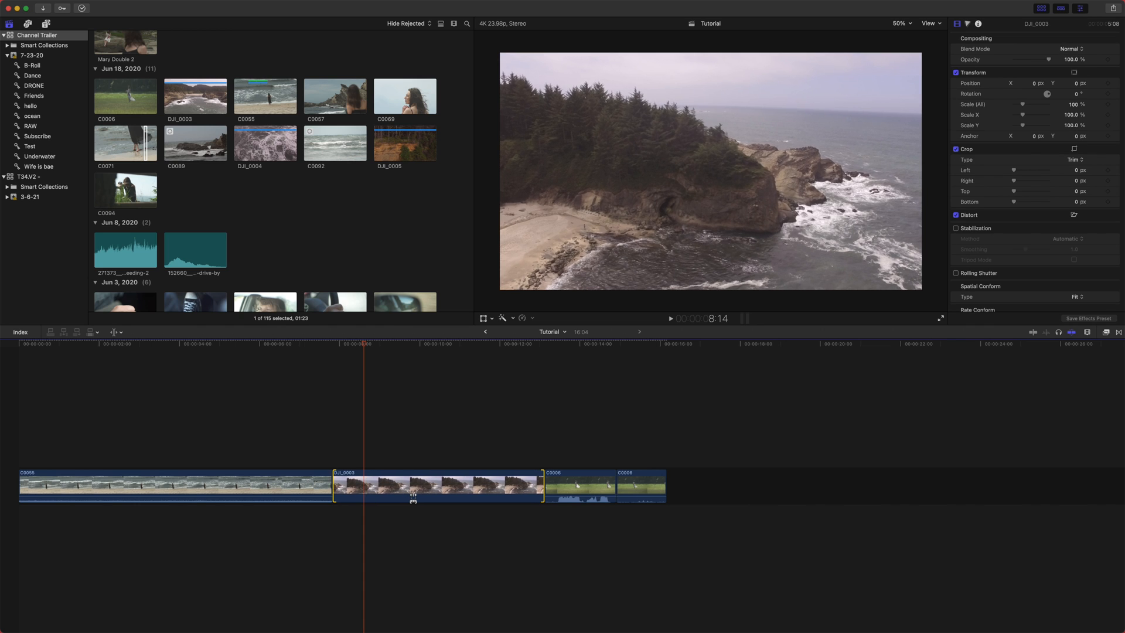
key("comma")
key("comma")
key("comma")
key("comma")
key("comma")
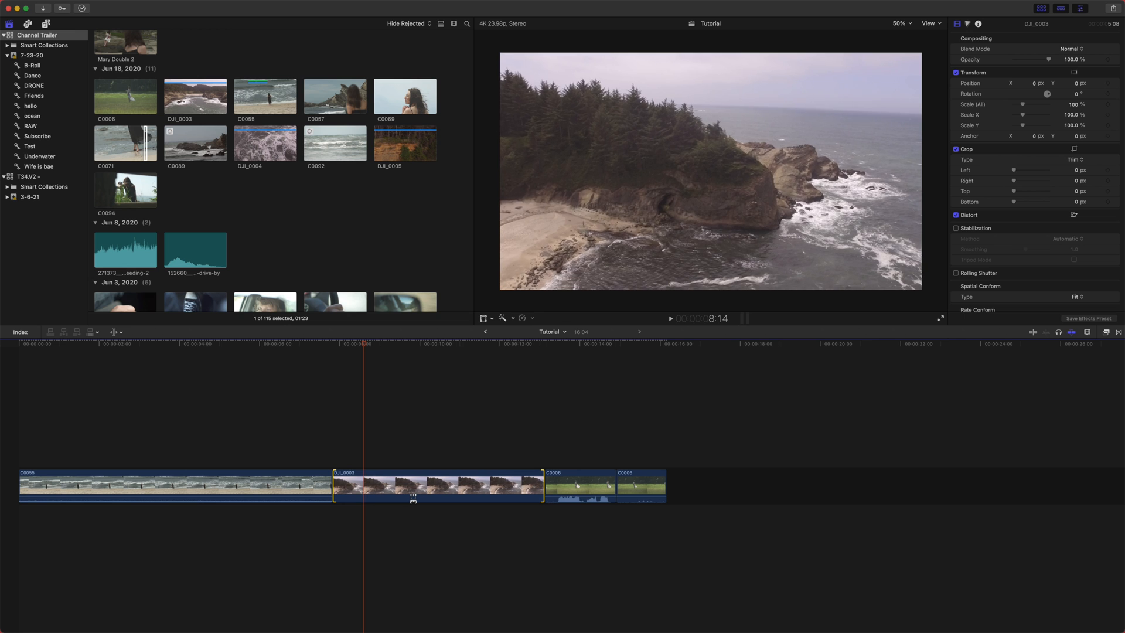
- Slip DJI_0003's content back another three frames
key("comma")
key("comma")
key("comma")
key("comma")
key("comma")
key("comma")
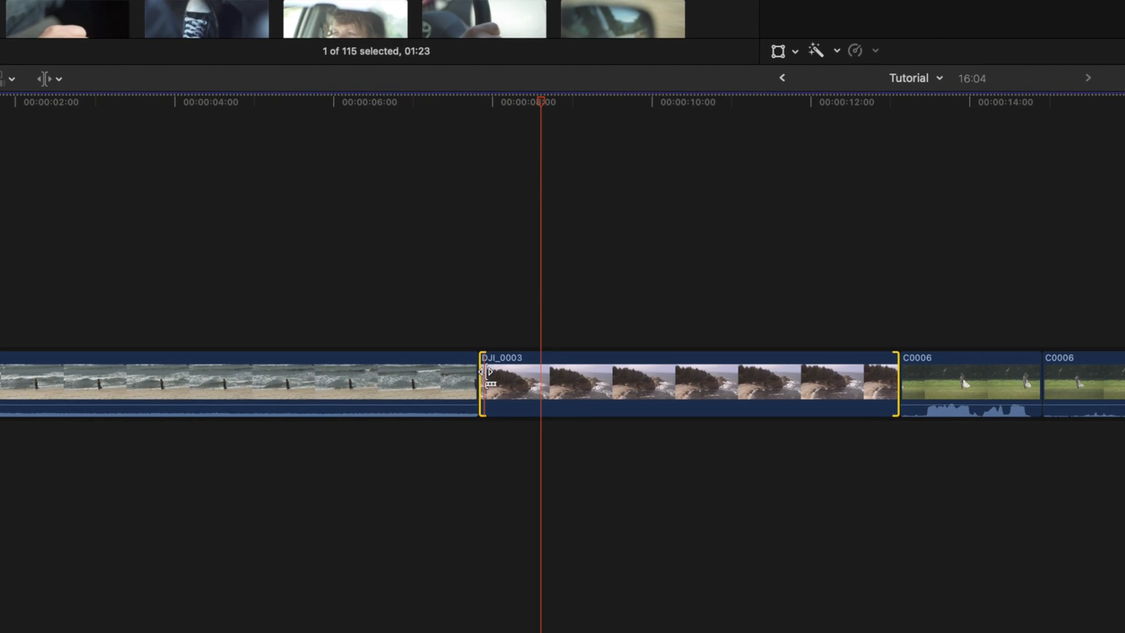
- Open the Precision Editor on the edit between C0055 and DJI_0003 and adjust that edit point there
double_click(480, 366)
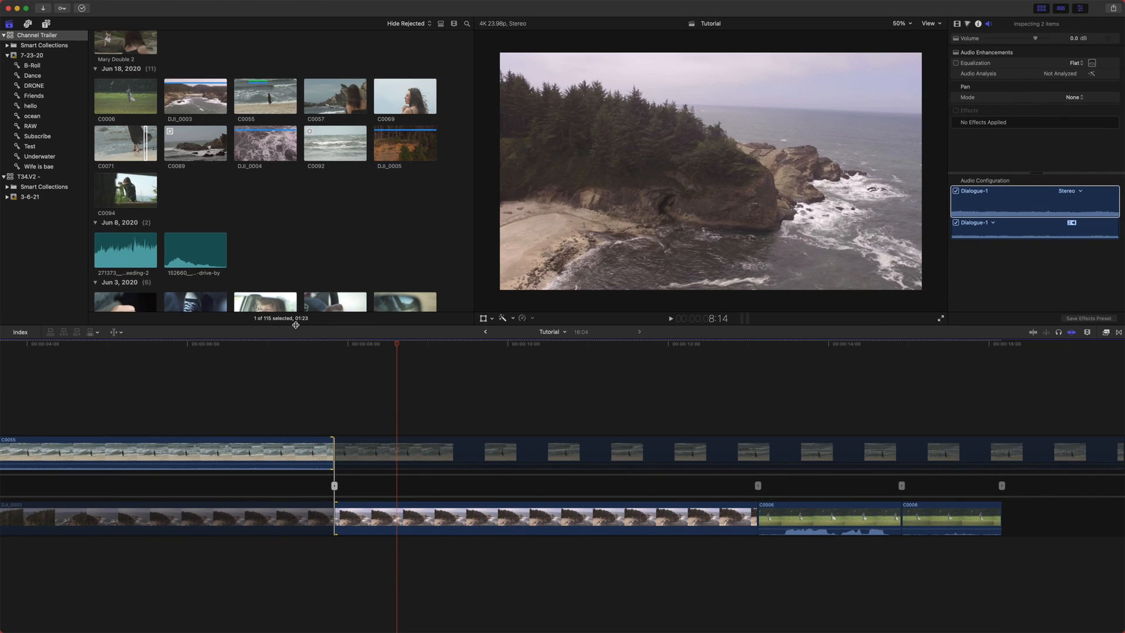
left_click(320, 432)
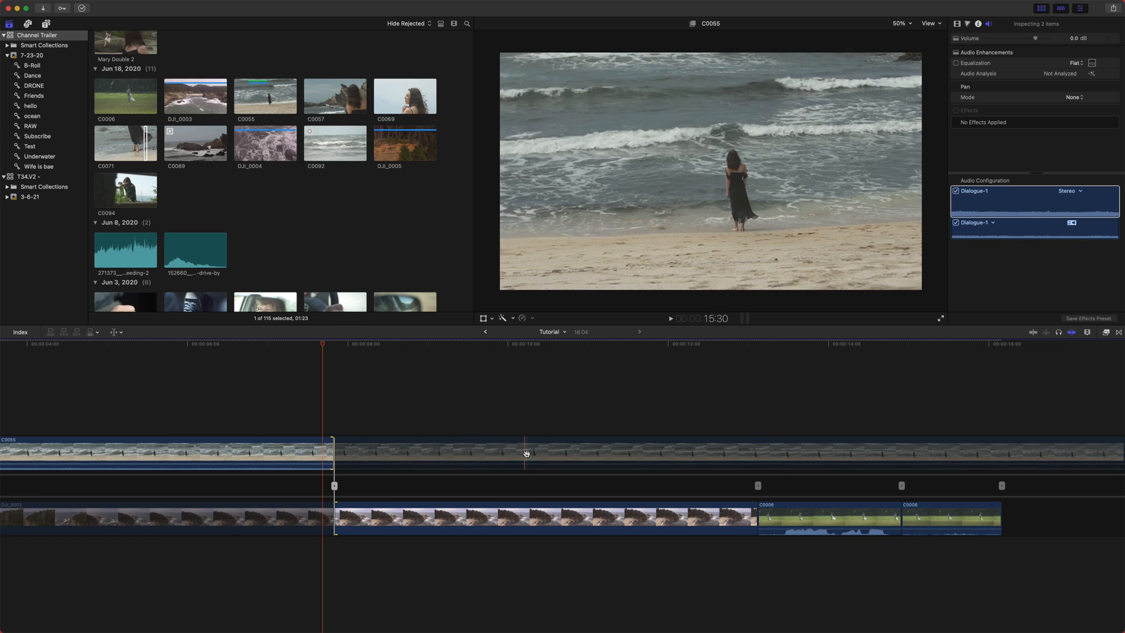
key("shift+x")
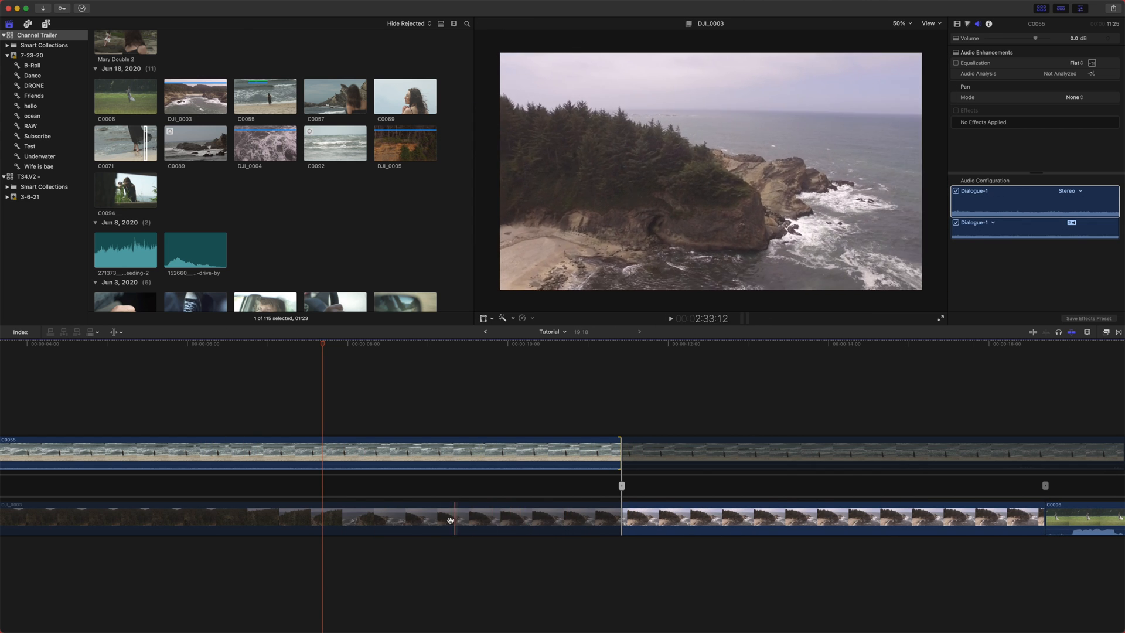
left_click(286, 522)
left_click_drag(284, 485, 344, 509)
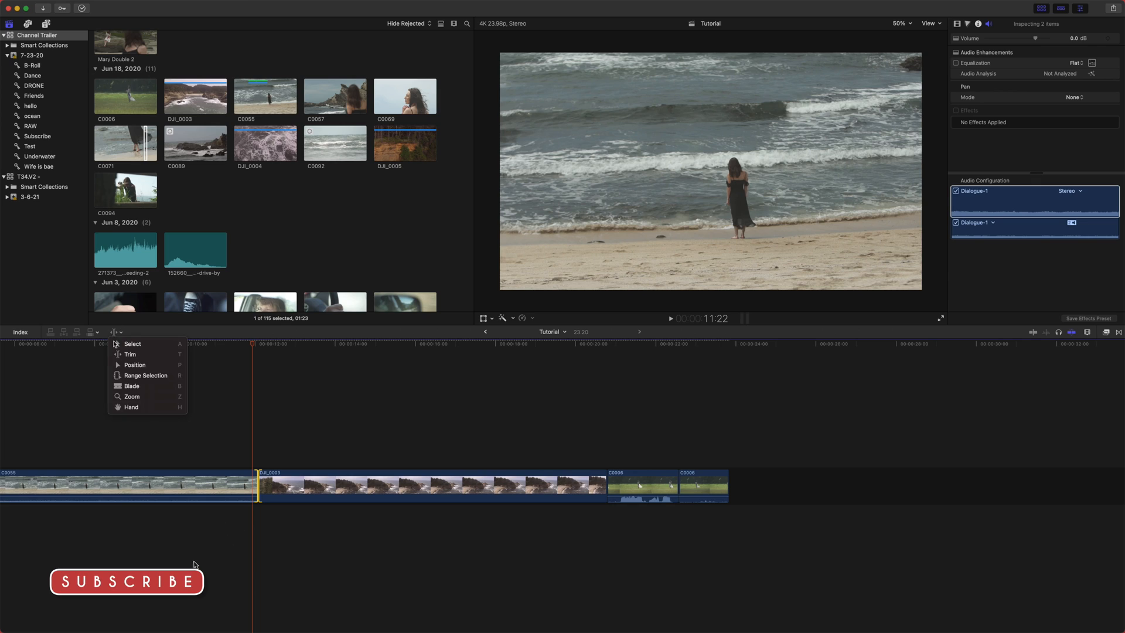
- Switch to the Position tool and move DJI_0003 earlier over C0055, then undo the move
key("p")
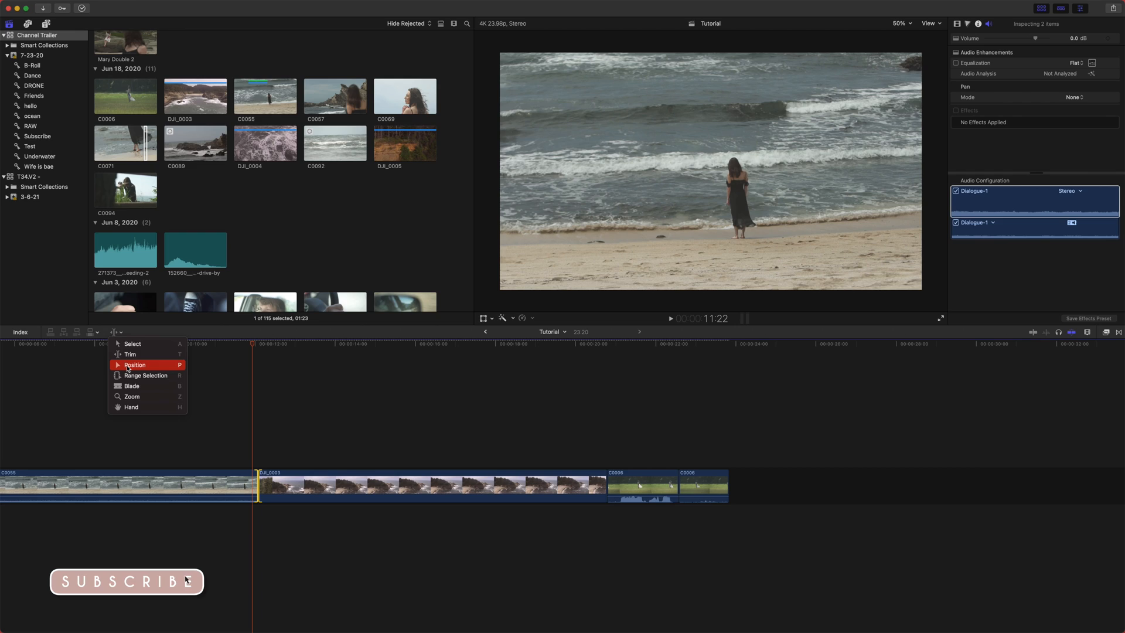
scroll(260, 510, "left", 5)
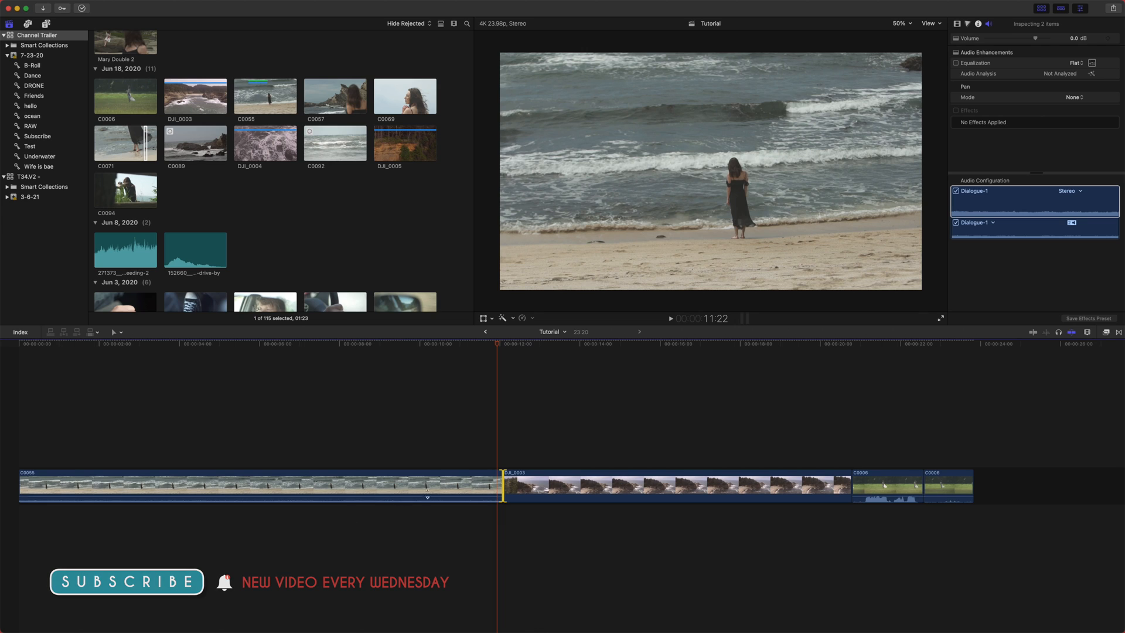
scroll(453, 477, "right", 3)
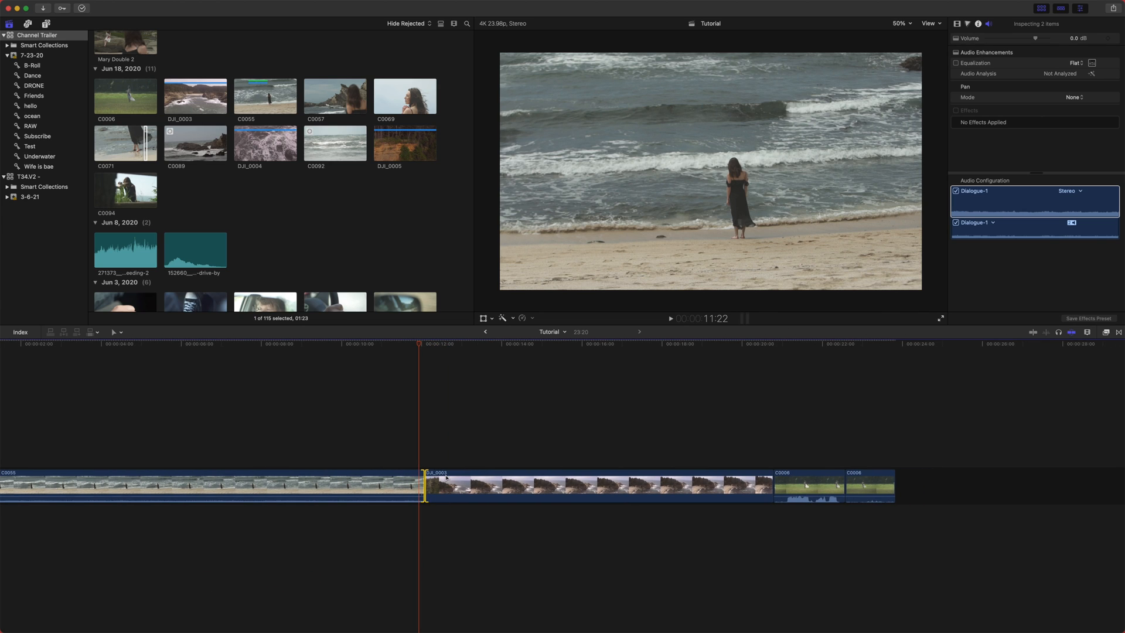
scroll(446, 478, "right", 6)
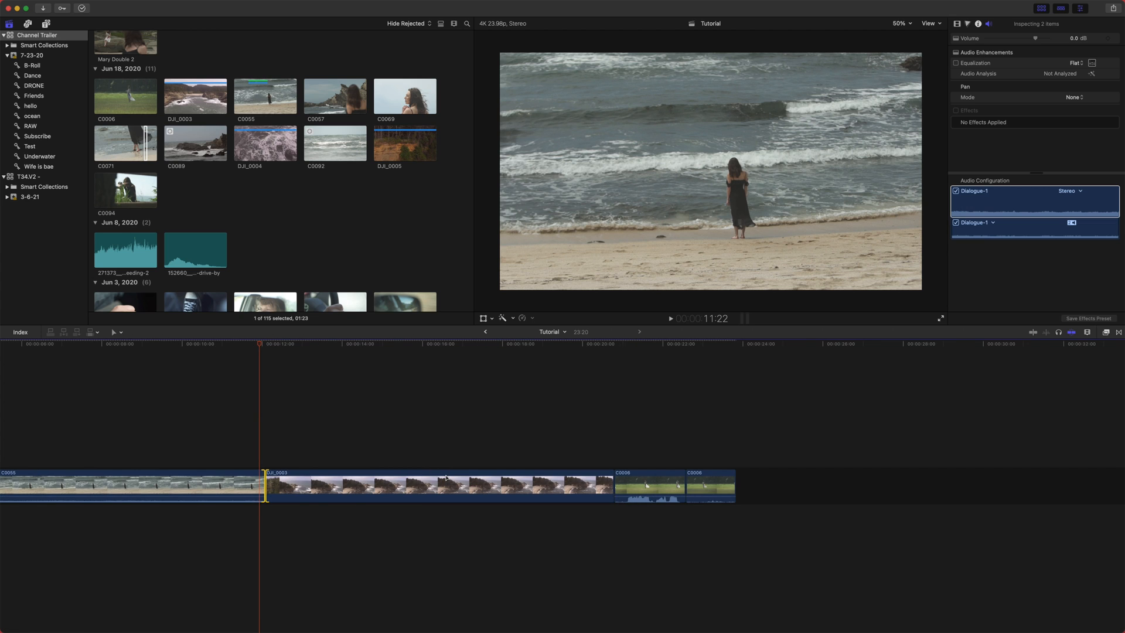
scroll(446, 478, "left", 8)
scroll(448, 467, "right", 8)
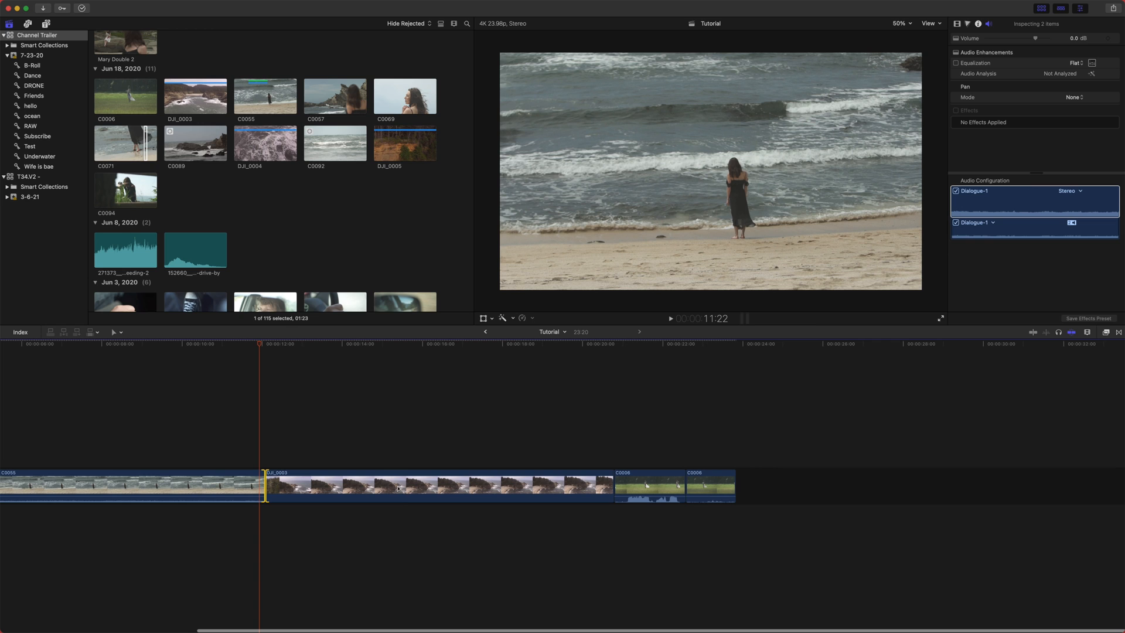
scroll(409, 490, "left", 9)
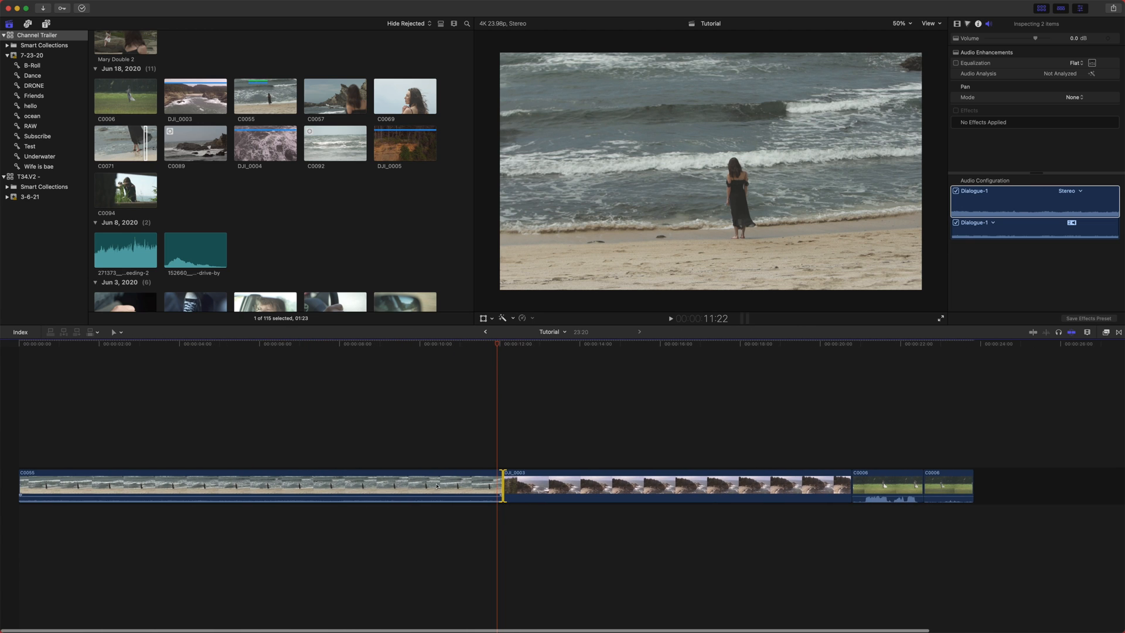
left_click_drag(599, 483, 372, 490)
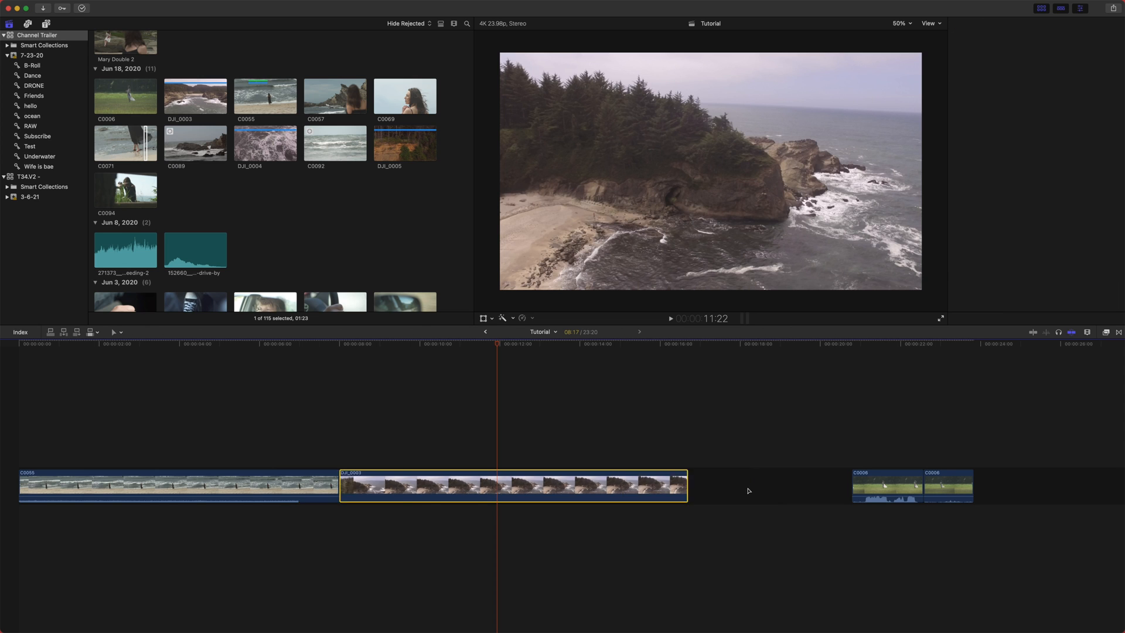
key("super+z")
- Move the last C0006 clip later with the Position tool, leaving a gap, then undo it
scroll(747, 490, "right", 8)
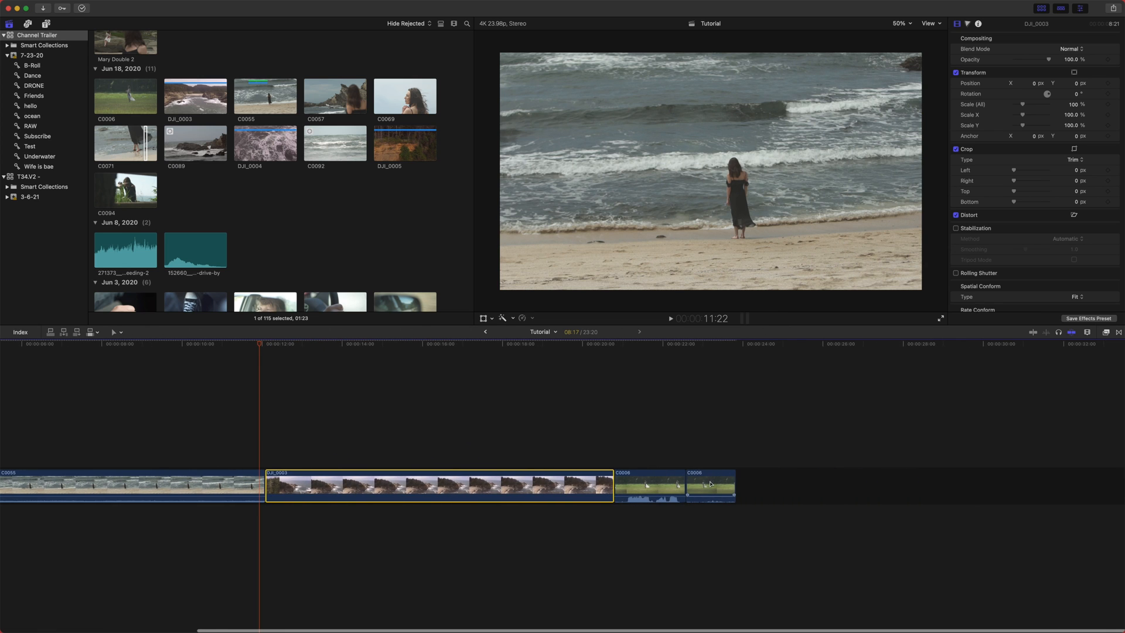
left_click_drag(710, 484, 942, 487)
scroll(691, 509, "right", 5)
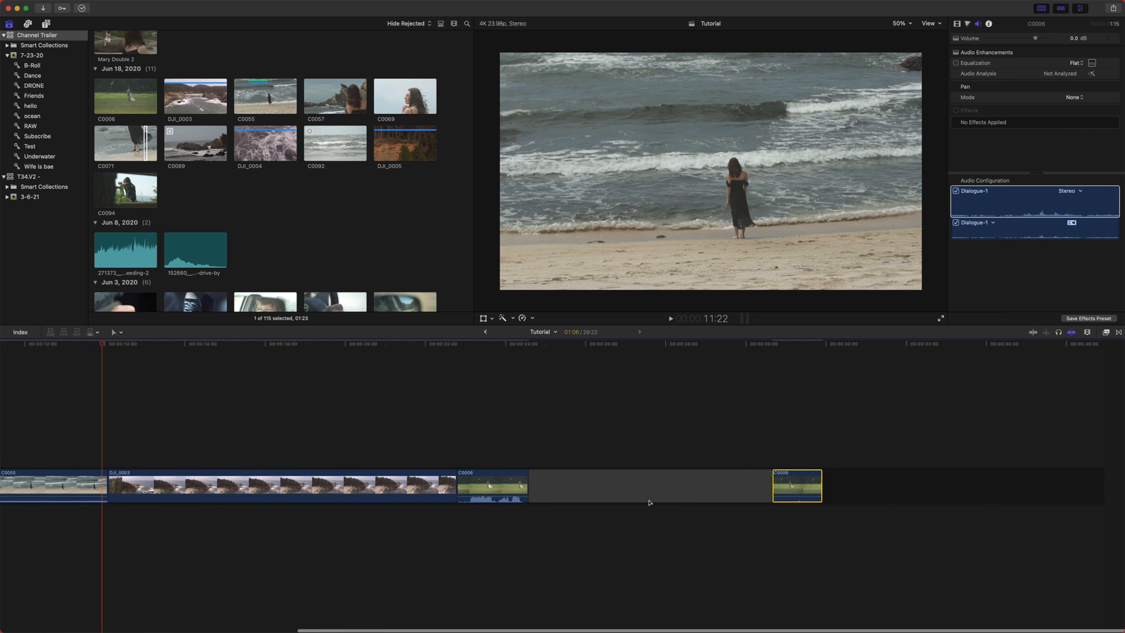
key("super+z")
- Reposition both C0006 clips and DJI_0003 with the Position tool, then undo all three moves
left_click_drag(592, 488, 714, 490)
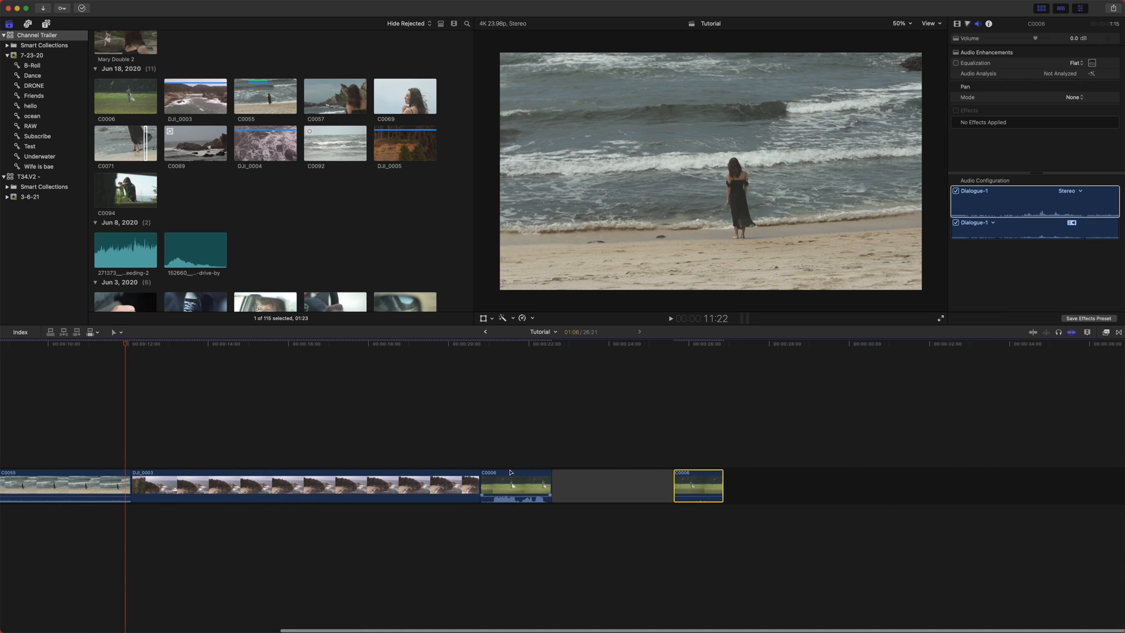
left_click_drag(552, 521, 638, 538)
left_click_drag(447, 496, 1078, 477)
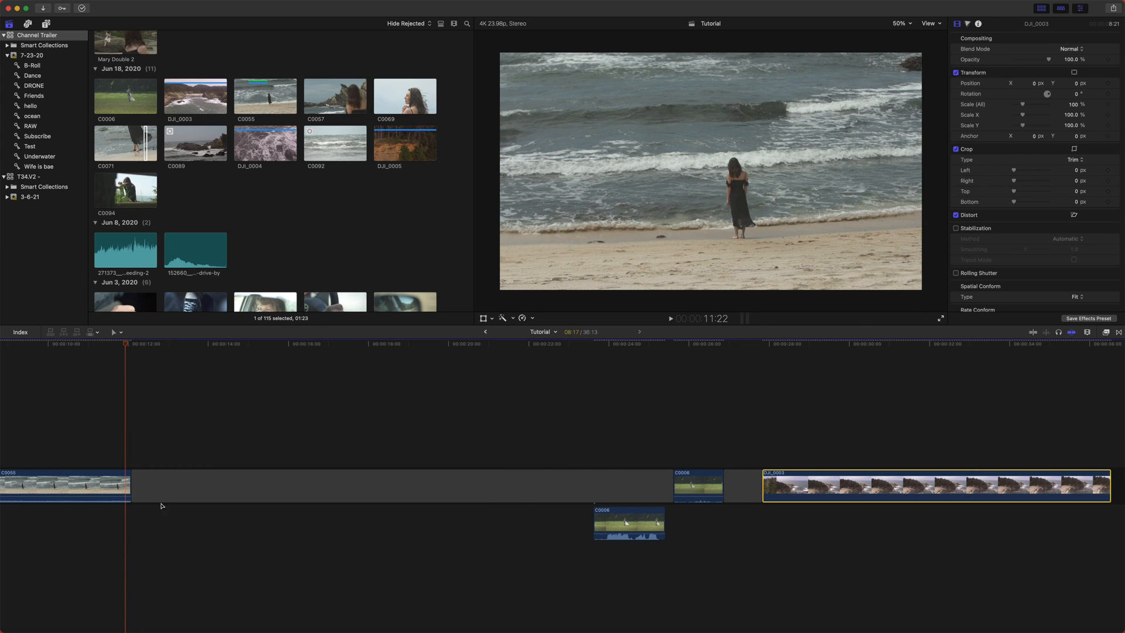
key("super+z")
key("super+z")
key("super+z")
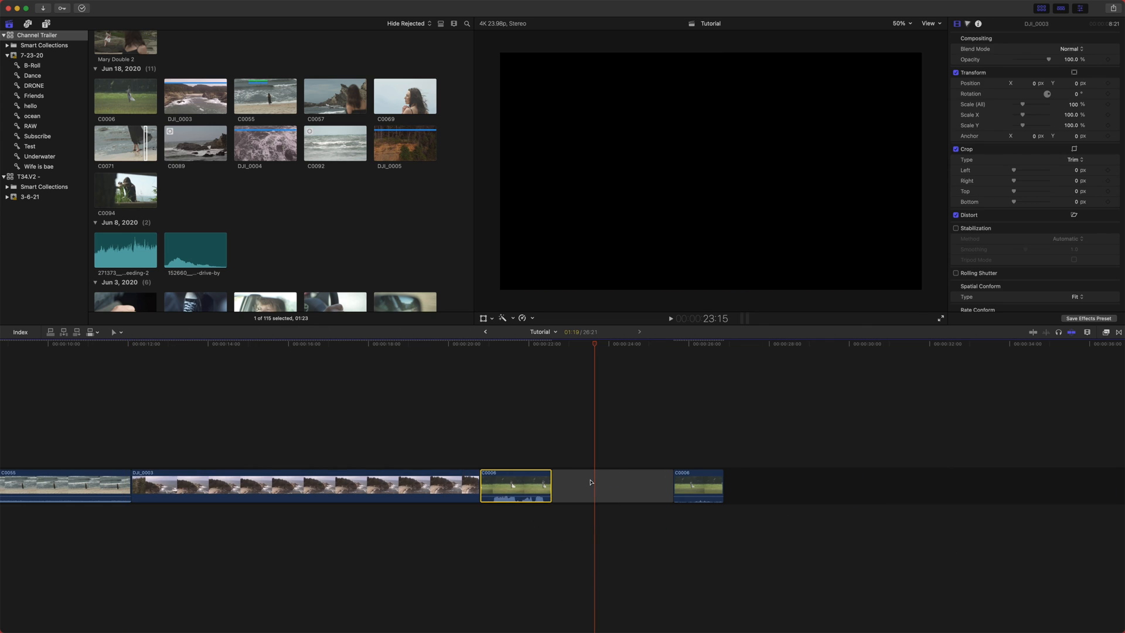
- Trim DJI_0003's end and the first C0006's start with the Position tool, undoing each trim
left_click(476, 481)
left_click_drag(478, 480, 394, 474)
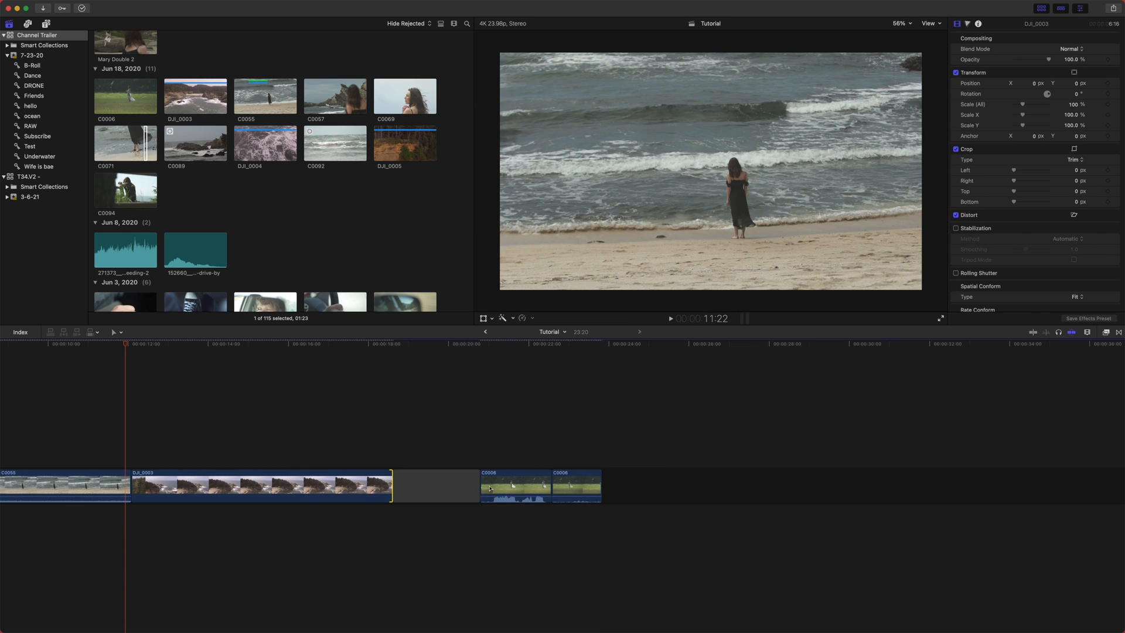
key("super+z")
left_click_drag(485, 482, 594, 494)
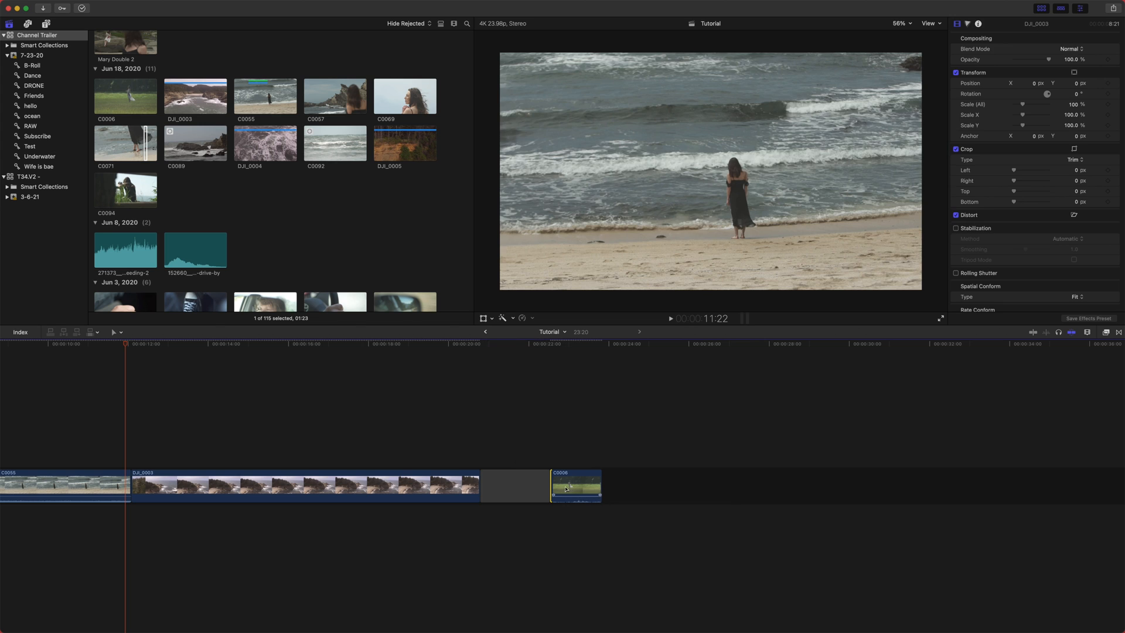
key("super+z")
- Trim DJI_0003's end and then its start with the Position tool, undoing each trim
left_click_drag(476, 483, 271, 486)
key("super+z")
scroll(327, 531, "left", 5)
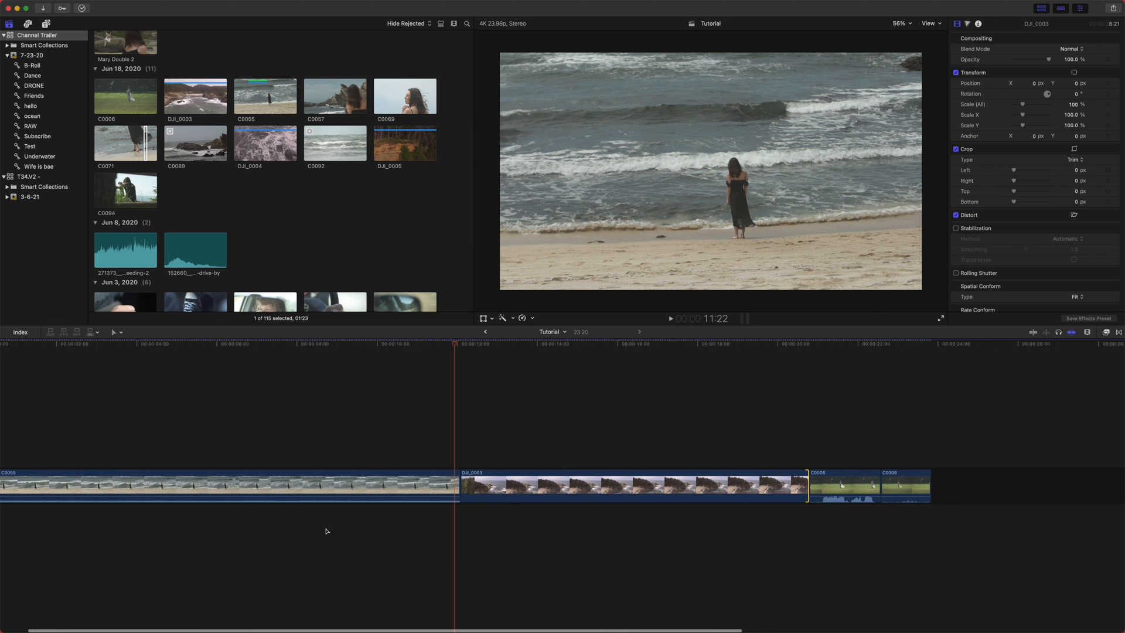
scroll(326, 531, "left", 1)
left_click_drag(486, 482, 586, 515)
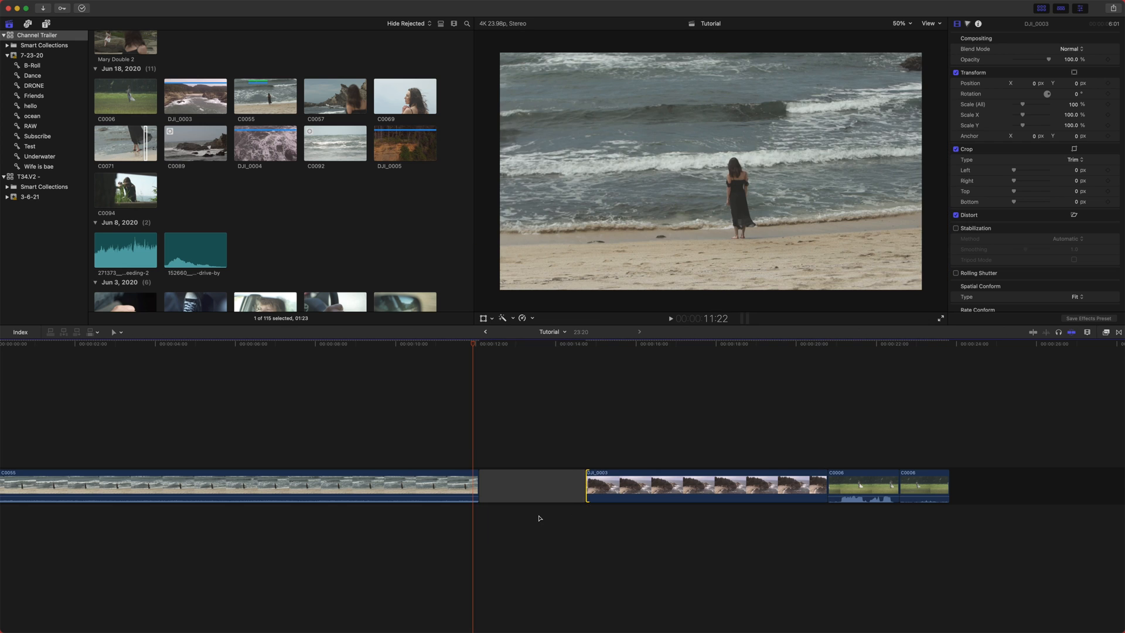
key("super+z")
- Try a range selection inside C0055 with the Range Selection tool
scroll(404, 561, "left", 2)
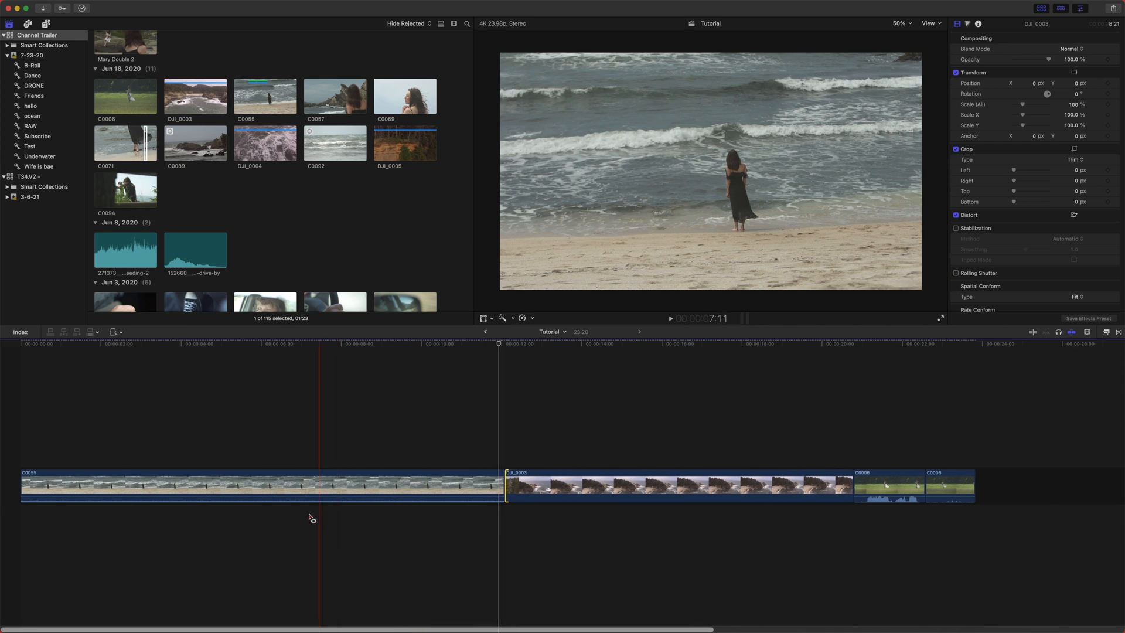
left_click(317, 444)
left_click_drag(299, 344, 255, 344)
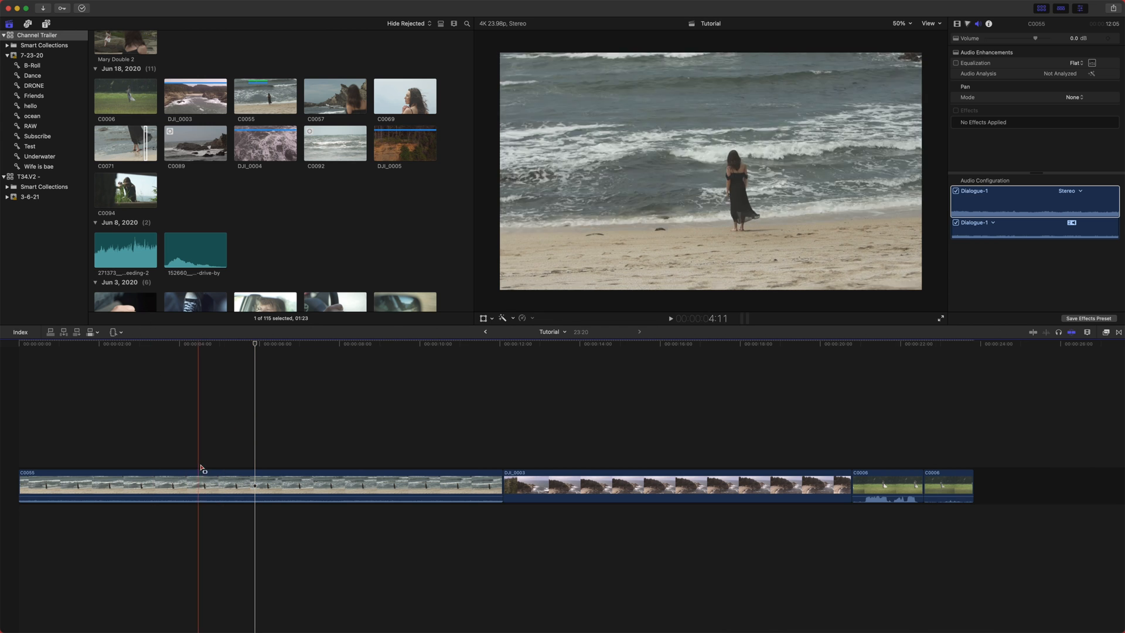
left_click_drag(109, 485, 431, 428)
left_click(495, 528)
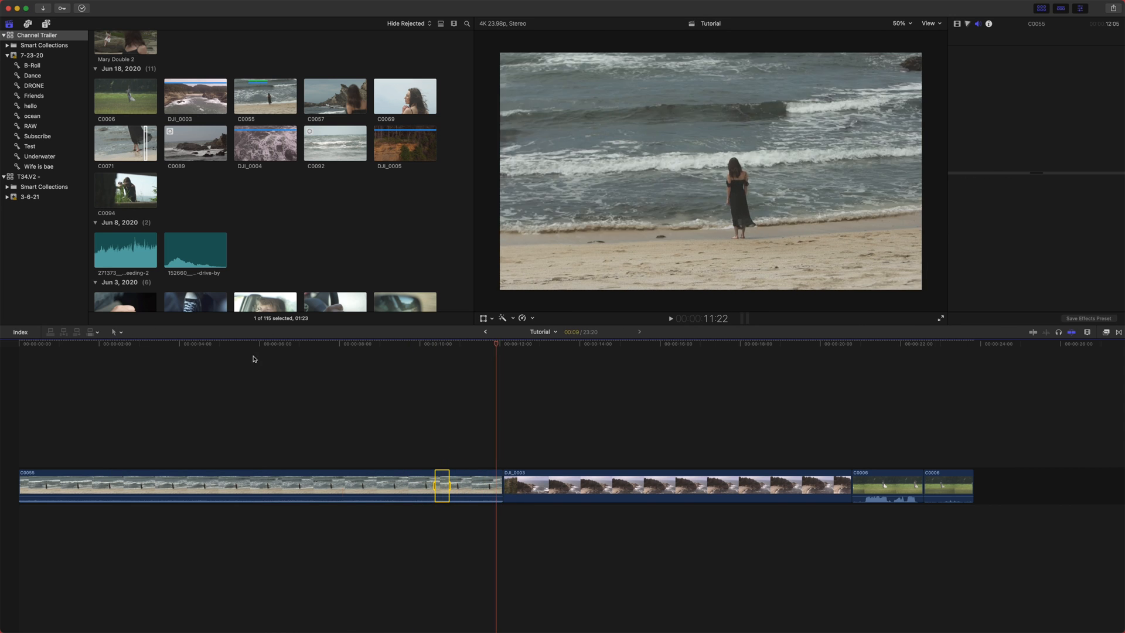
- Switch to the Select tool and copy DJI_0003 above C0055 as a connected clip
left_click(116, 333)
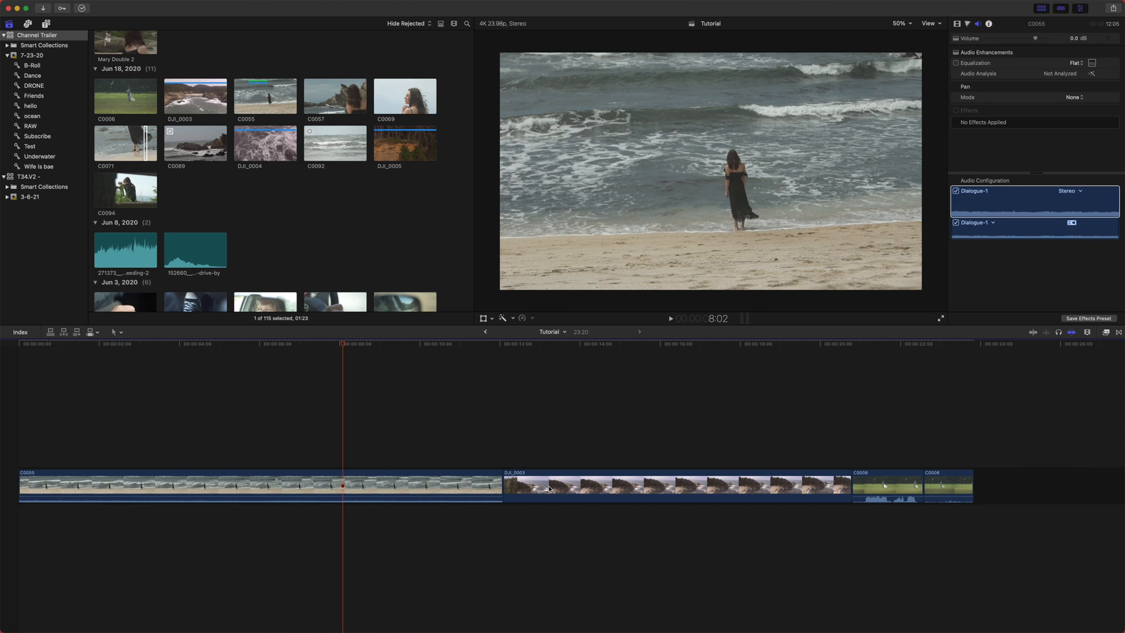
left_click_drag(551, 488, 154, 448)
left_click(207, 345)
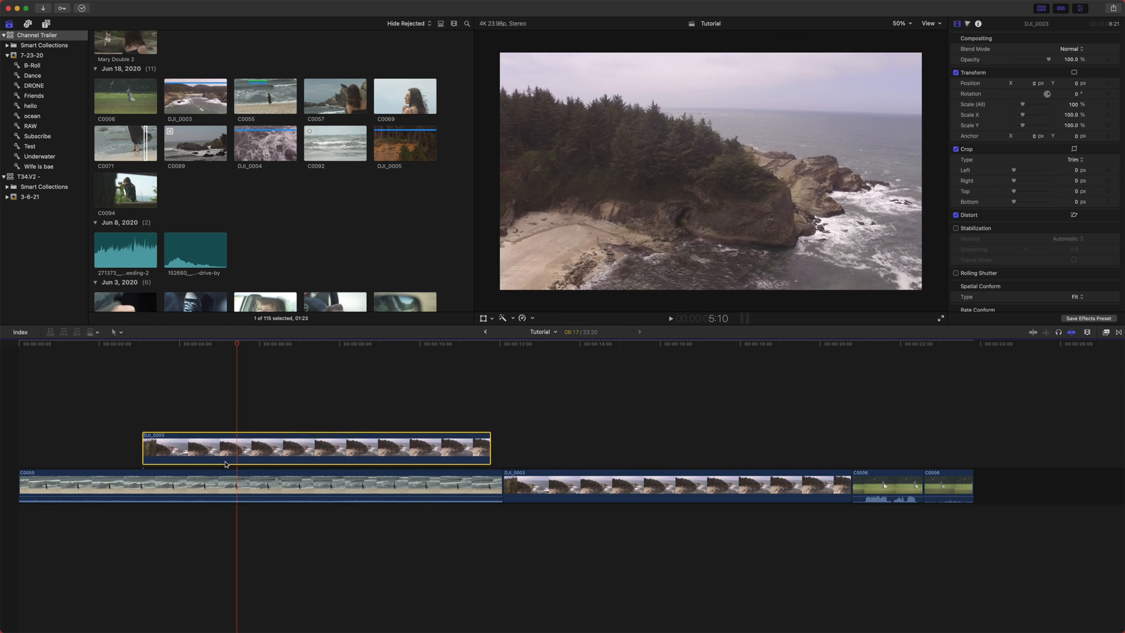
- With the Range Selection tool, drag range selections across the connected DJI_0003, C0055 and DJI_0003
left_click(115, 359)
left_click_drag(226, 455, 389, 453)
left_click_drag(306, 484, 432, 487)
left_click_drag(576, 486, 740, 486)
left_click_drag(408, 448, 204, 451)
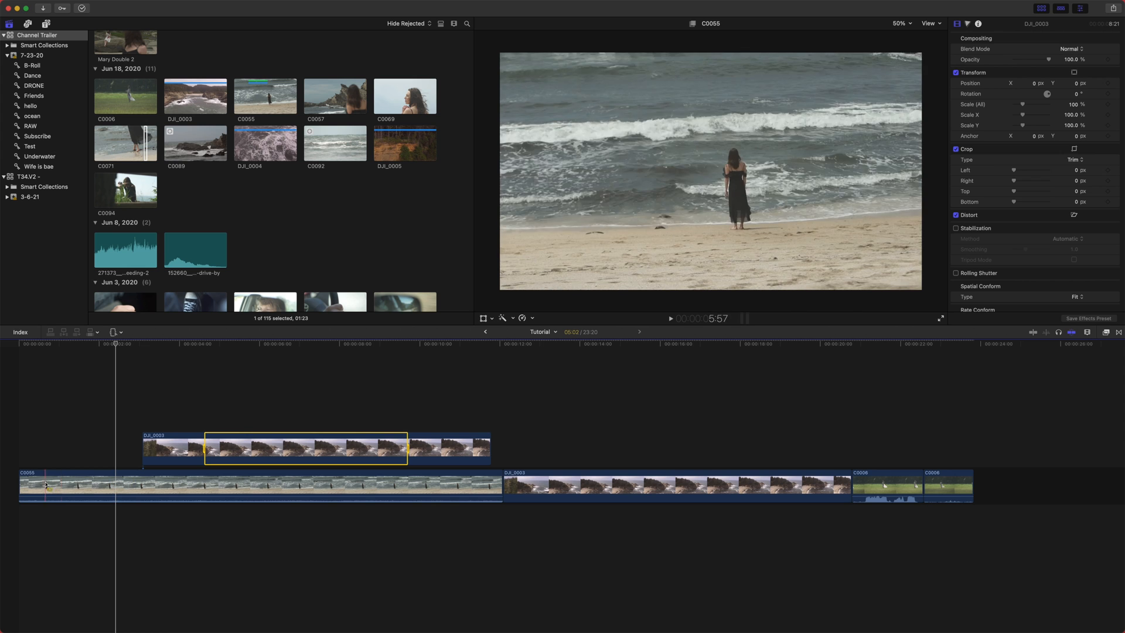
- Select a range in C0055, delete it and play, then undo the deletion
left_click_drag(49, 484, 417, 494)
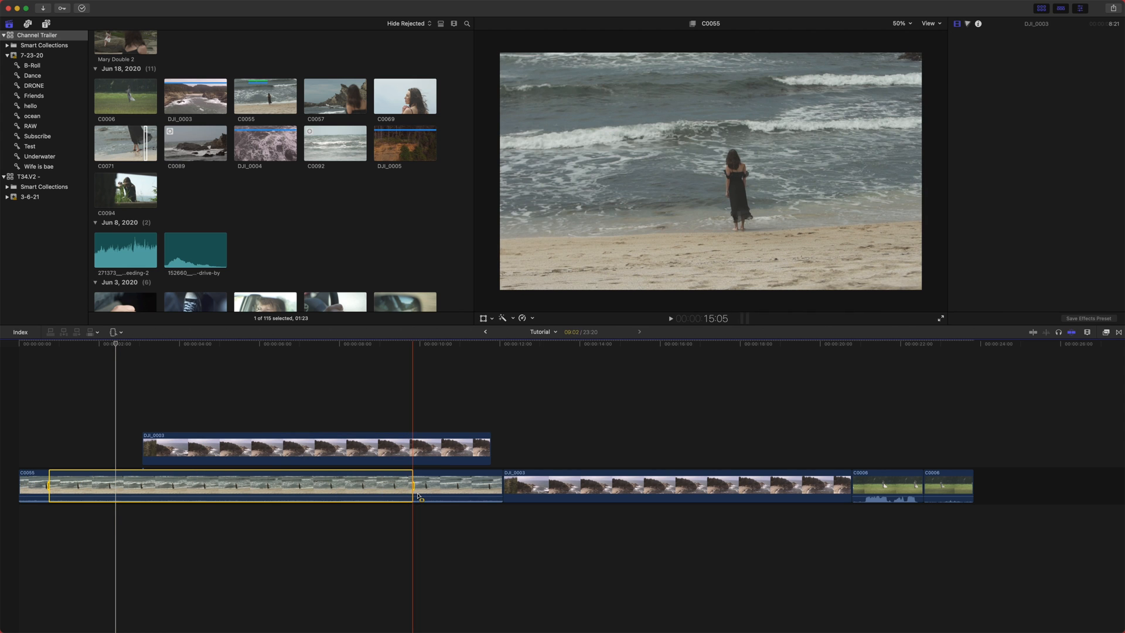
key("Delete")
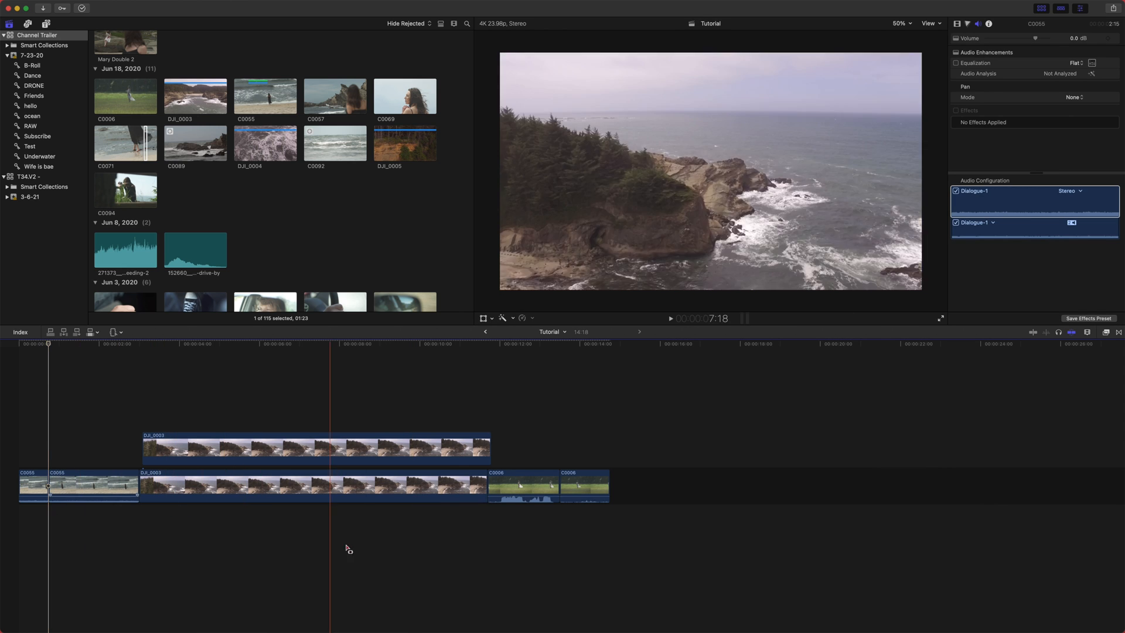
key("l")
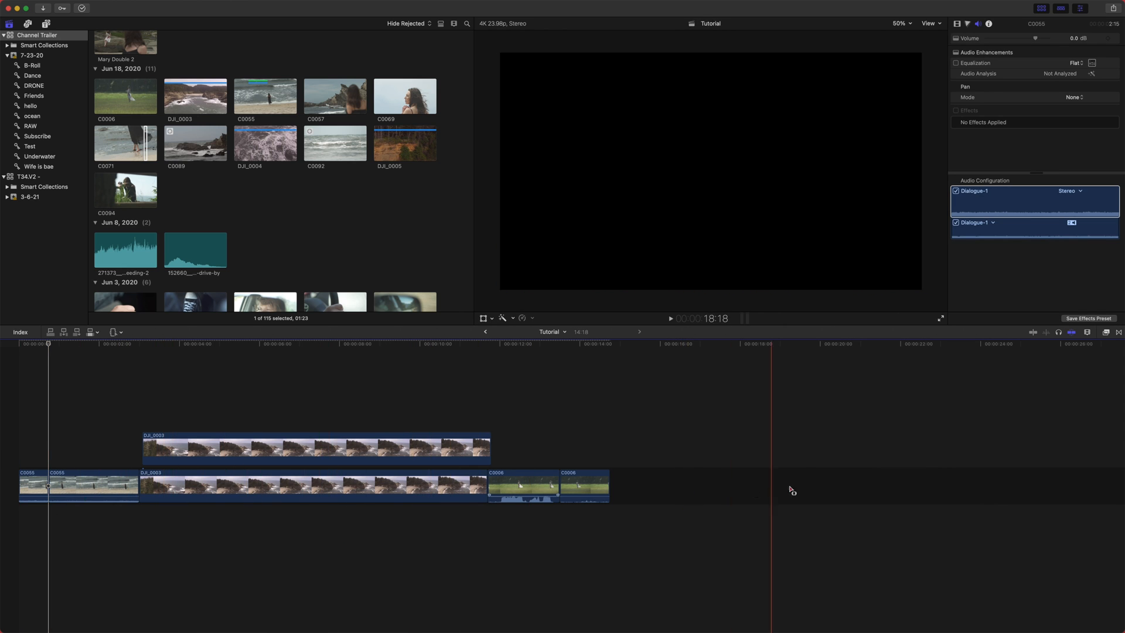
key("super+z")
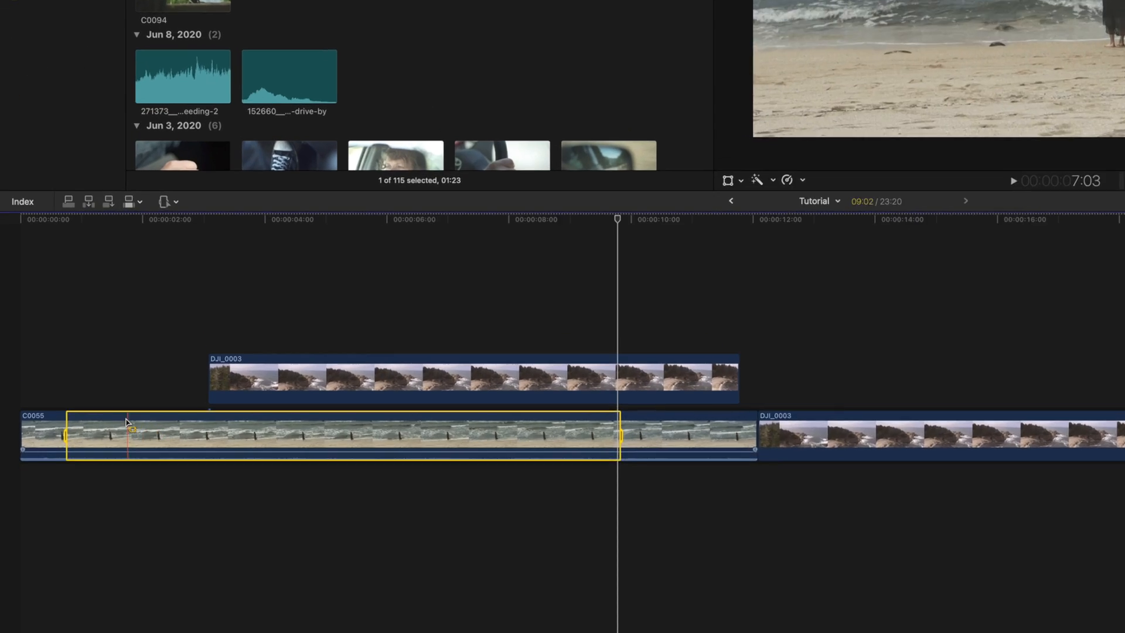
- Select a range in C0055 and lower its volume, then undo the volume change
left_click_drag(80, 486, 160, 484)
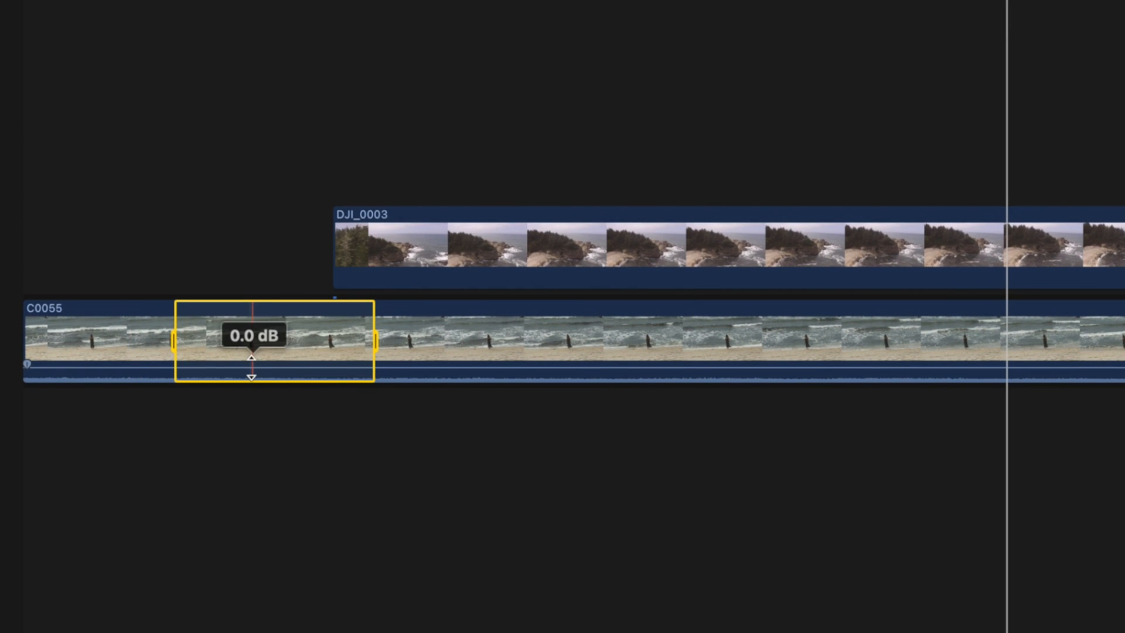
left_click_drag(251, 366, 249, 385)
left_click(183, 474)
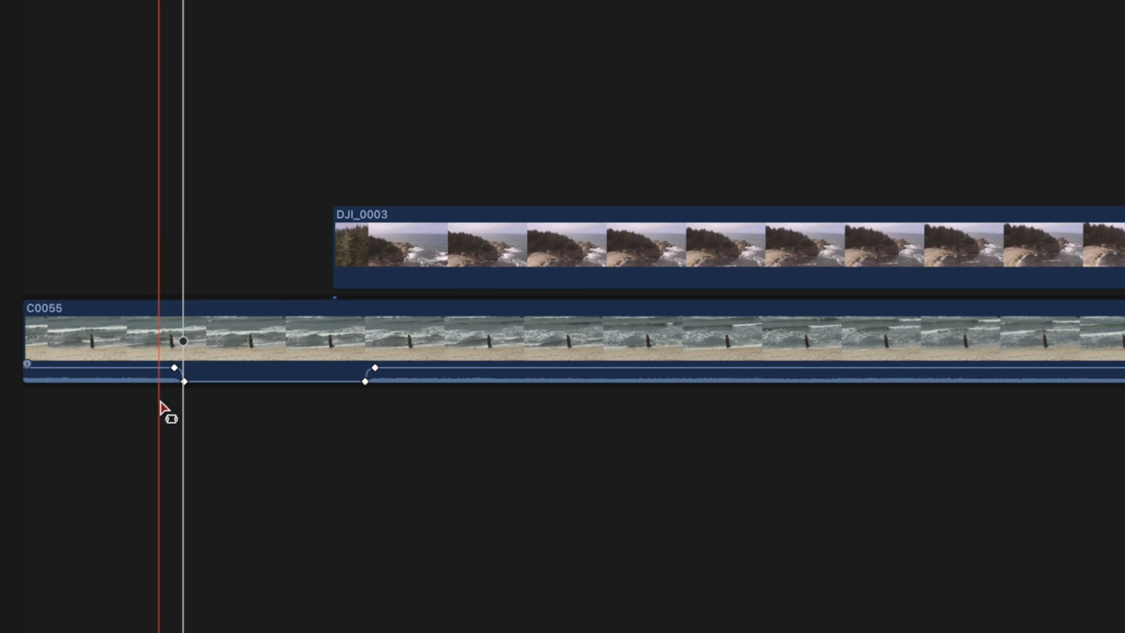
key("super+z")
- Add volume keyframes along C0055's audio line, try lowering and shifting one, then undo those two changes
left_click(149, 366, "alt")
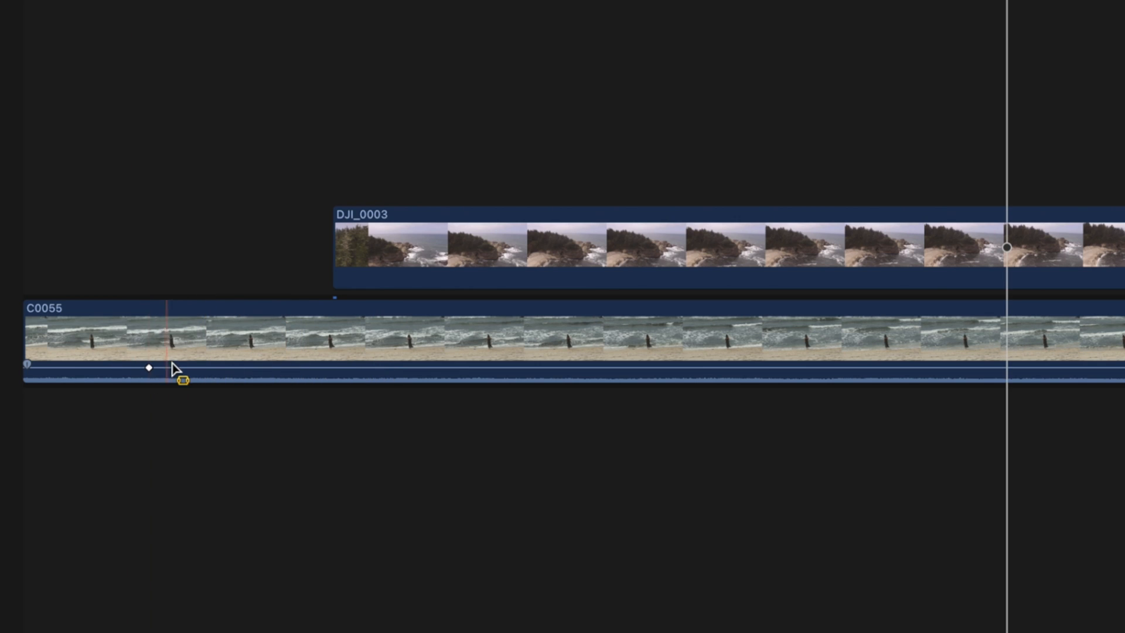
left_click(275, 367, "alt")
left_click(345, 367, "alt")
left_click(239, 368, "alt")
left_click_drag(239, 370, 240, 379)
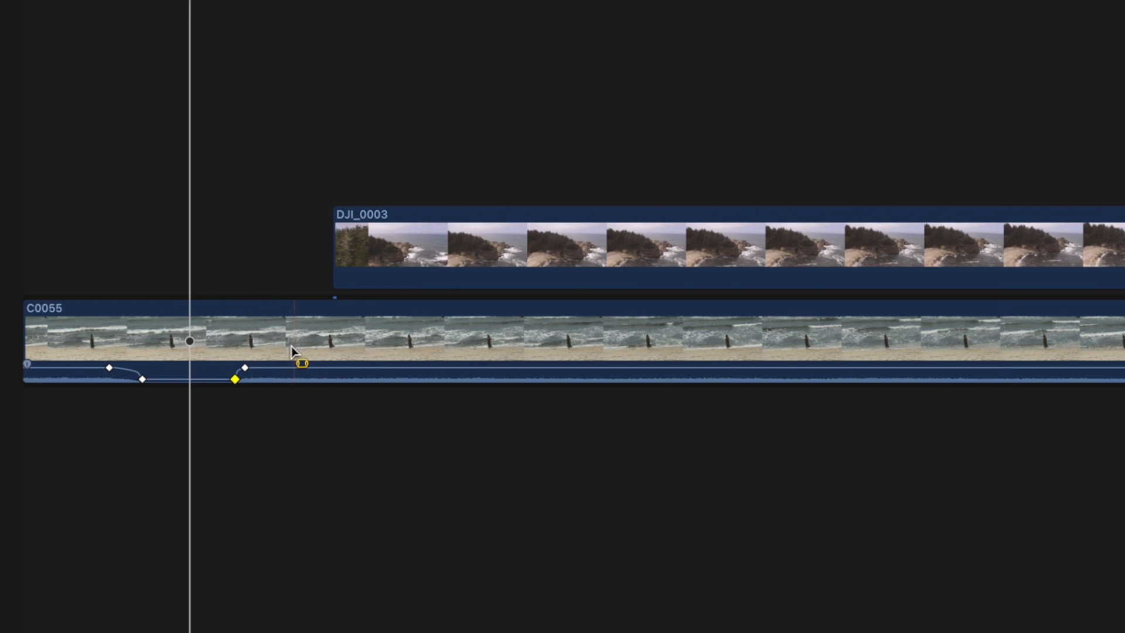
left_click_drag(245, 367, 270, 368)
key("super+z")
key("super+z")
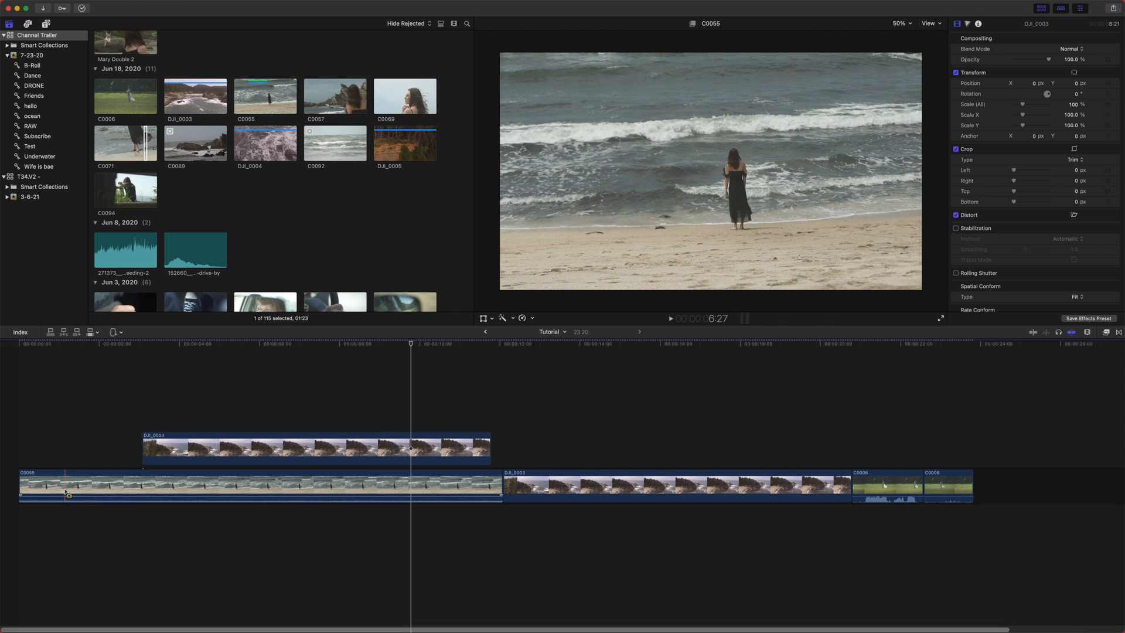
- Make a range selection from C0055 into the primary DJI_0003 clip and show its audio settings in the inspector
left_click_drag(69, 491, 43, 516)
left_click_drag(88, 570, 585, 626)
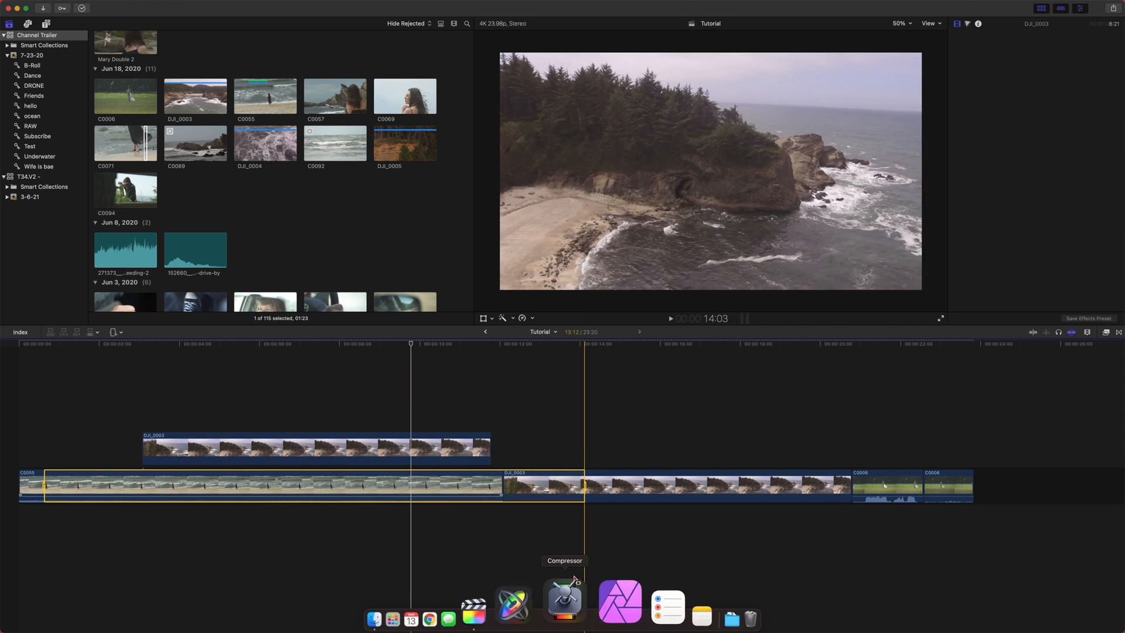
left_click(1101, 65)
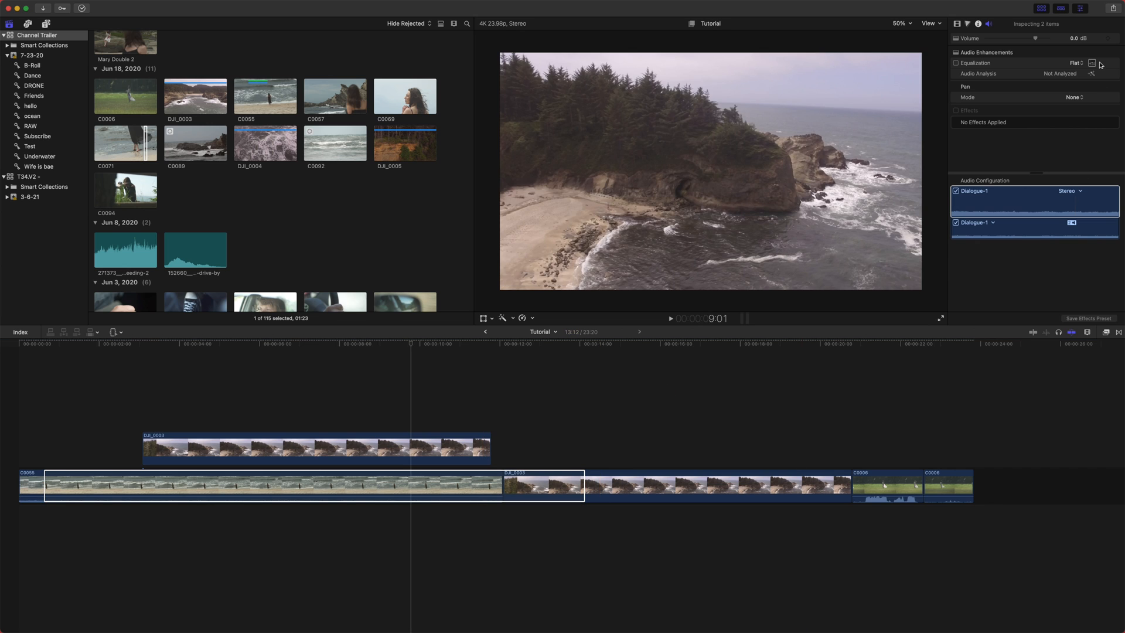
left_click(1114, 8)
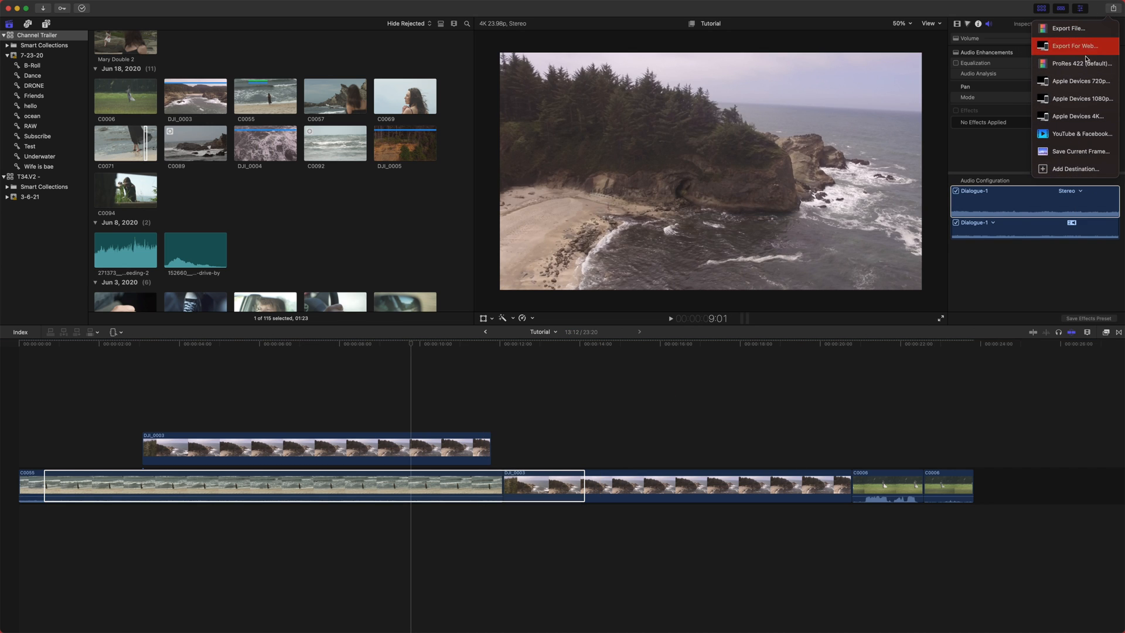
left_click(1106, 11)
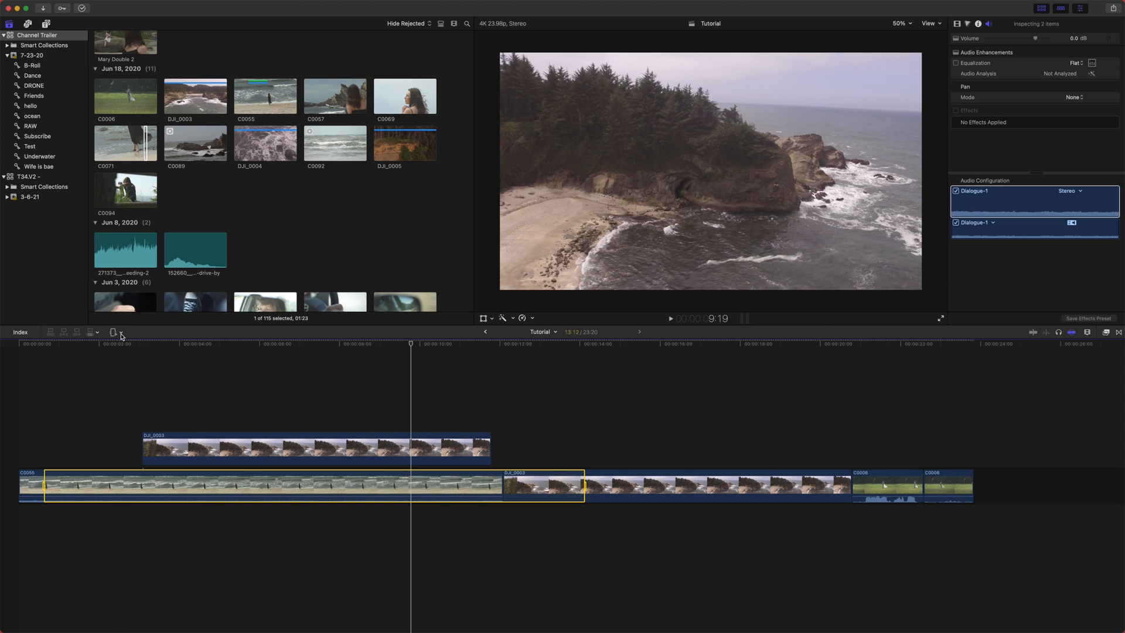
- Switch to the Blade tool and cut the primary DJI_0003 clip at two points
scroll(213, 395, "right", 3)
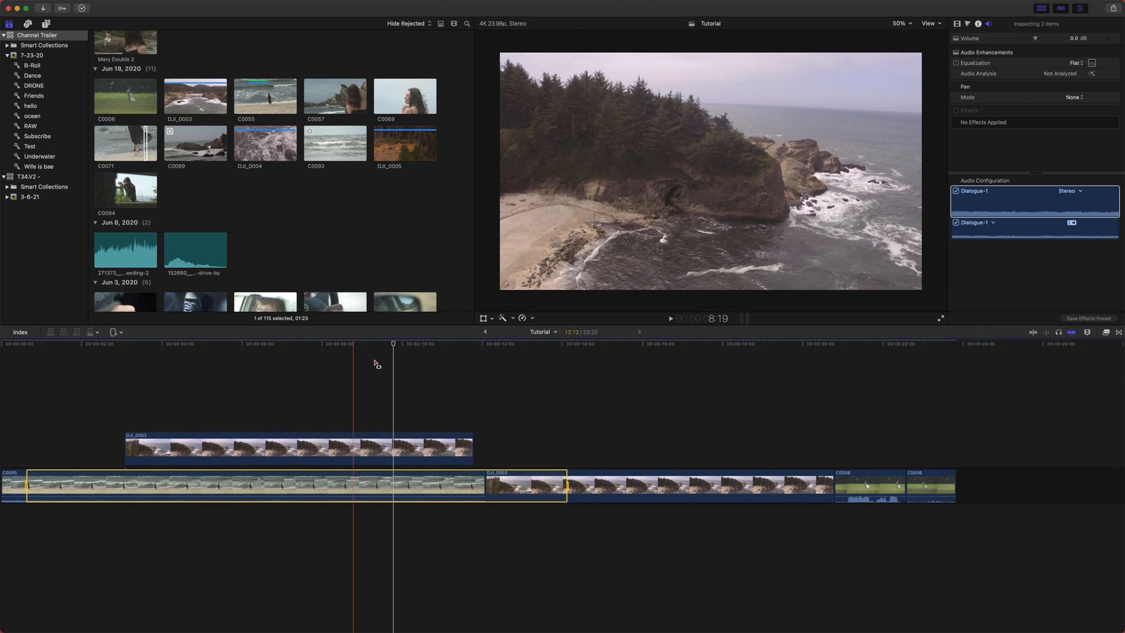
left_click_drag(393, 346, 282, 346)
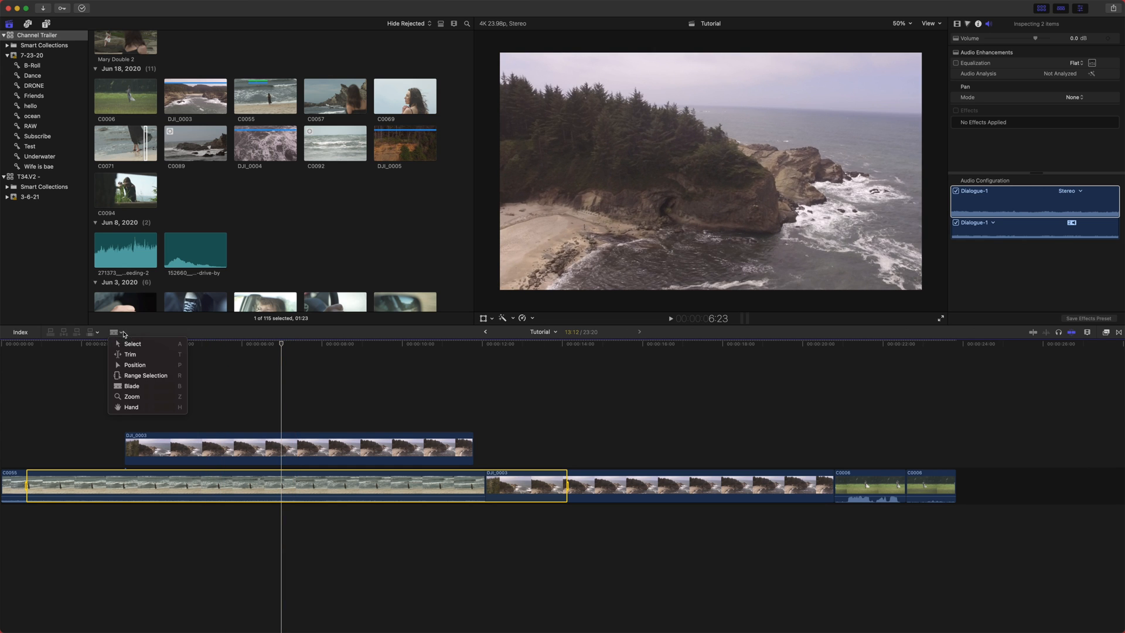
left_click(128, 386)
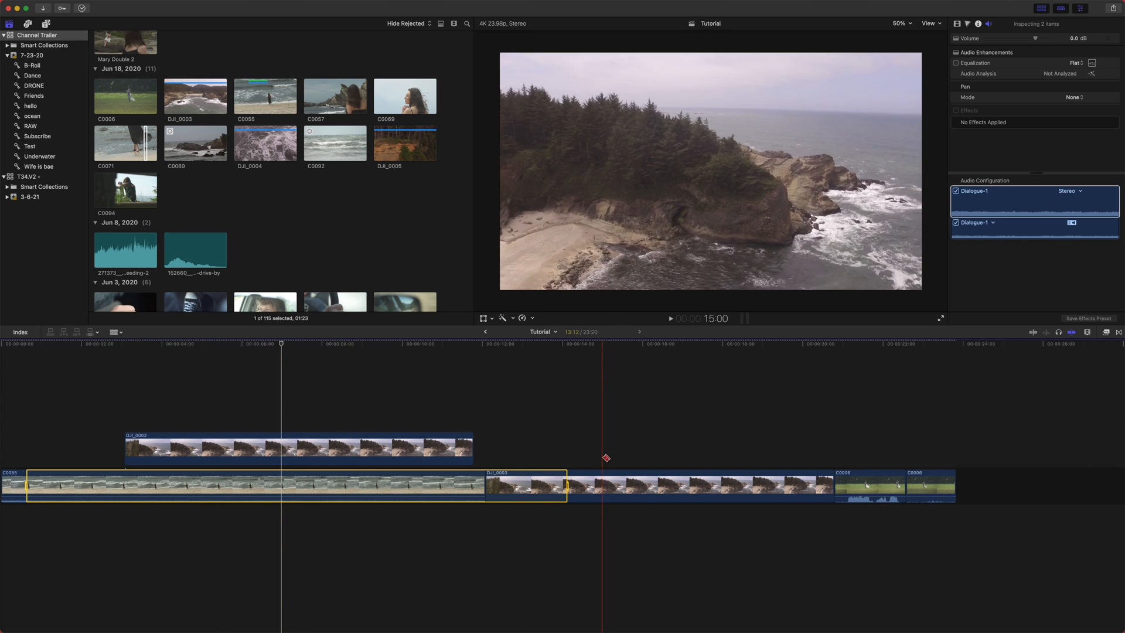
scroll(603, 459, "right", 3)
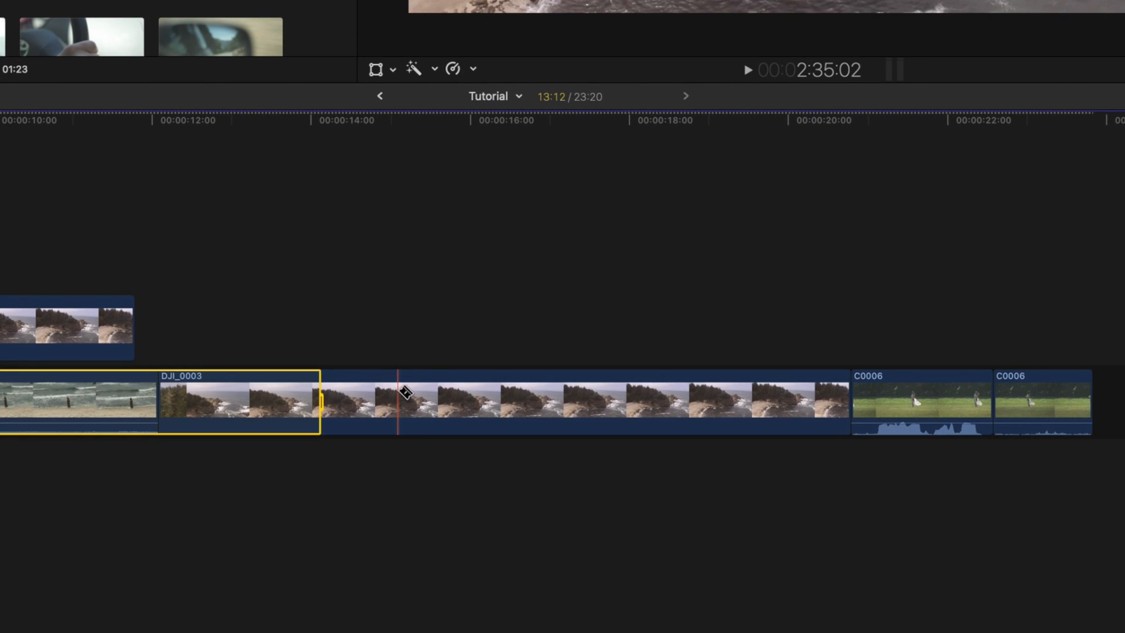
left_click(403, 394)
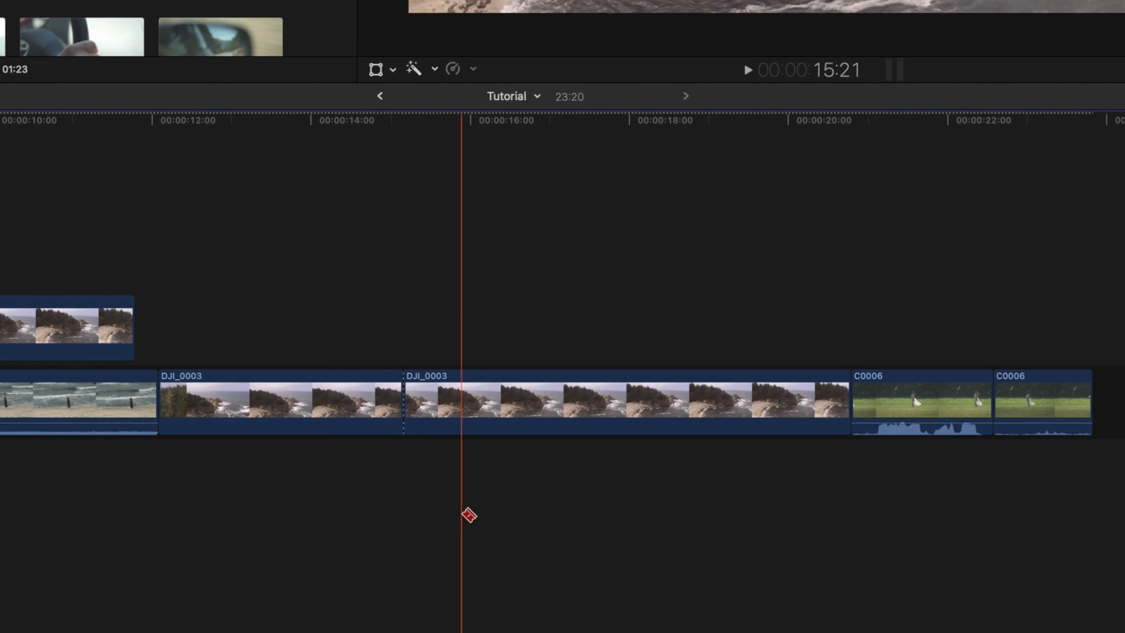
left_click(575, 394)
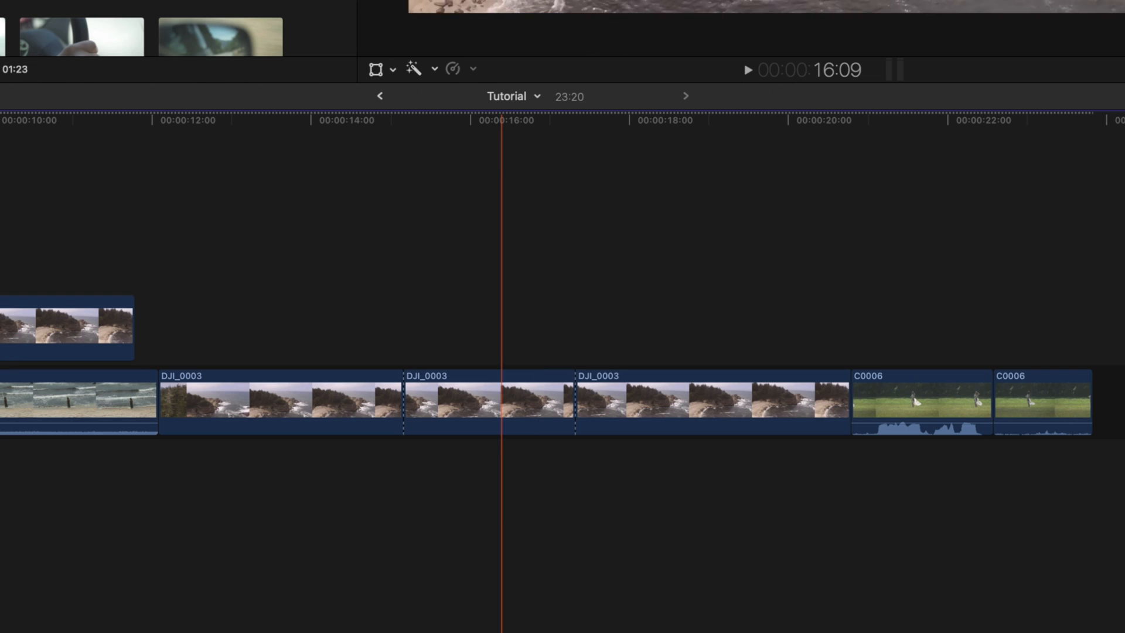
- Delete the middle DJI_0003 piece, then undo the deletion
left_click(476, 405)
key("Delete")
key("super+z")
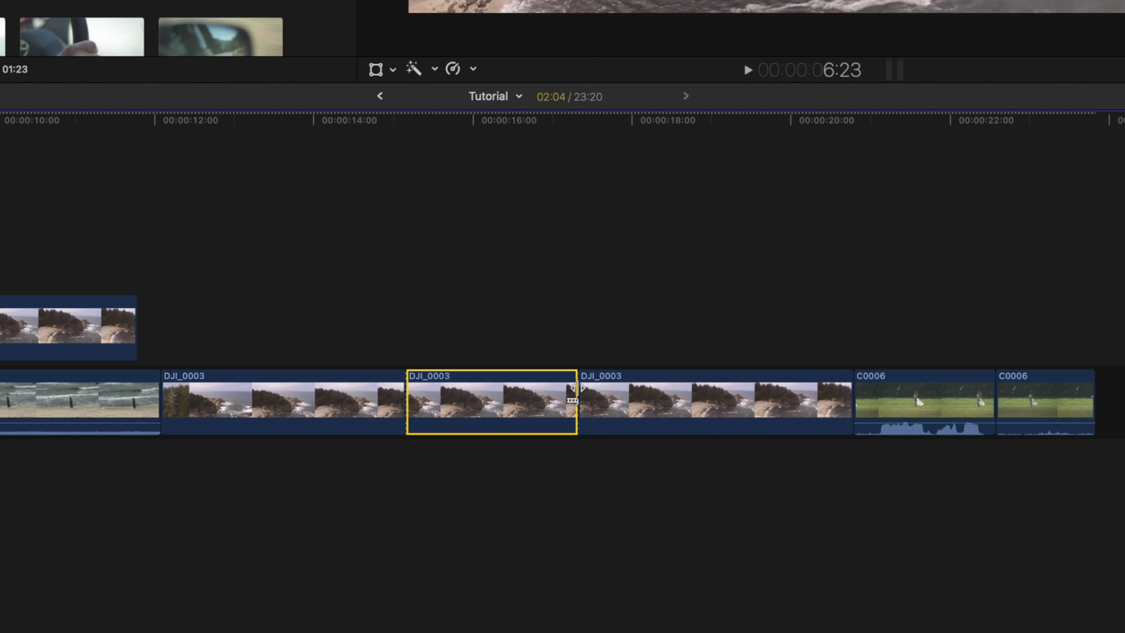
- Ripple-trim the end of the middle DJI_0003 piece to the right to lengthen it
left_click_drag(574, 389, 611, 391)
left_click(610, 454)
key("super+z")
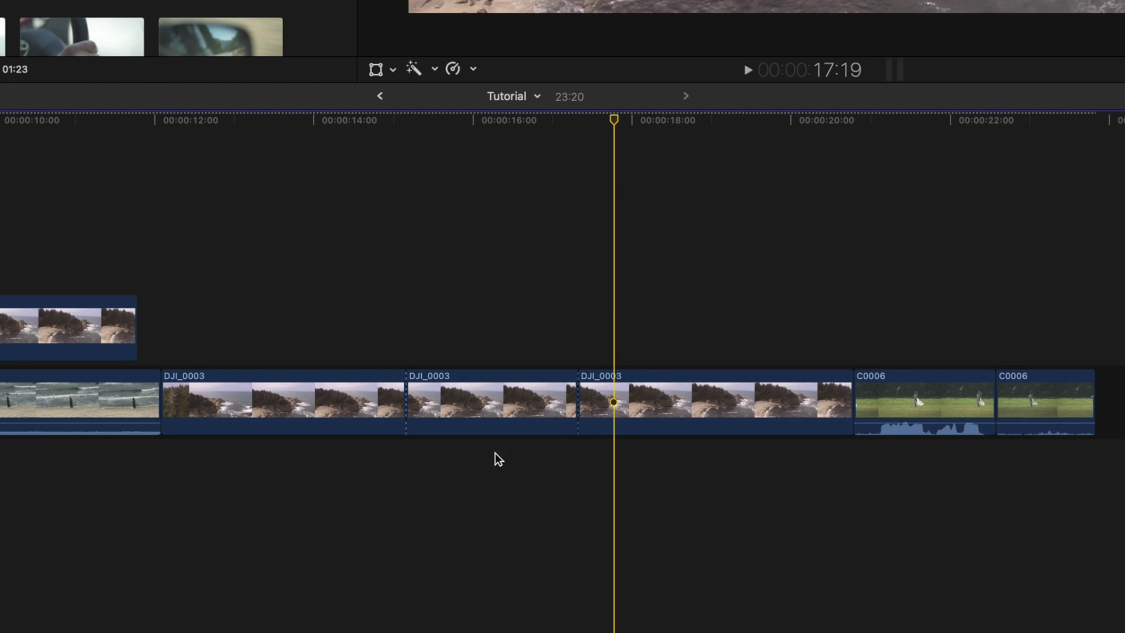
left_click_drag(574, 395, 613, 394)
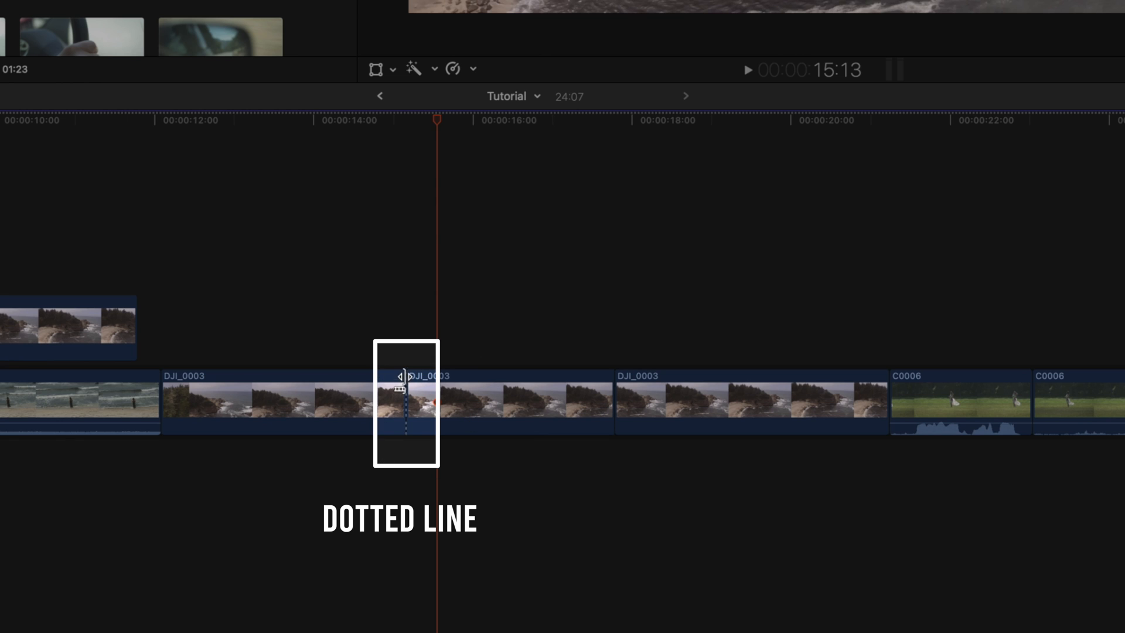
- Select the DJI_0003 pieces around the dotted through edit, move the playhead and play, then undo the last change
left_click(381, 390)
left_click(463, 402)
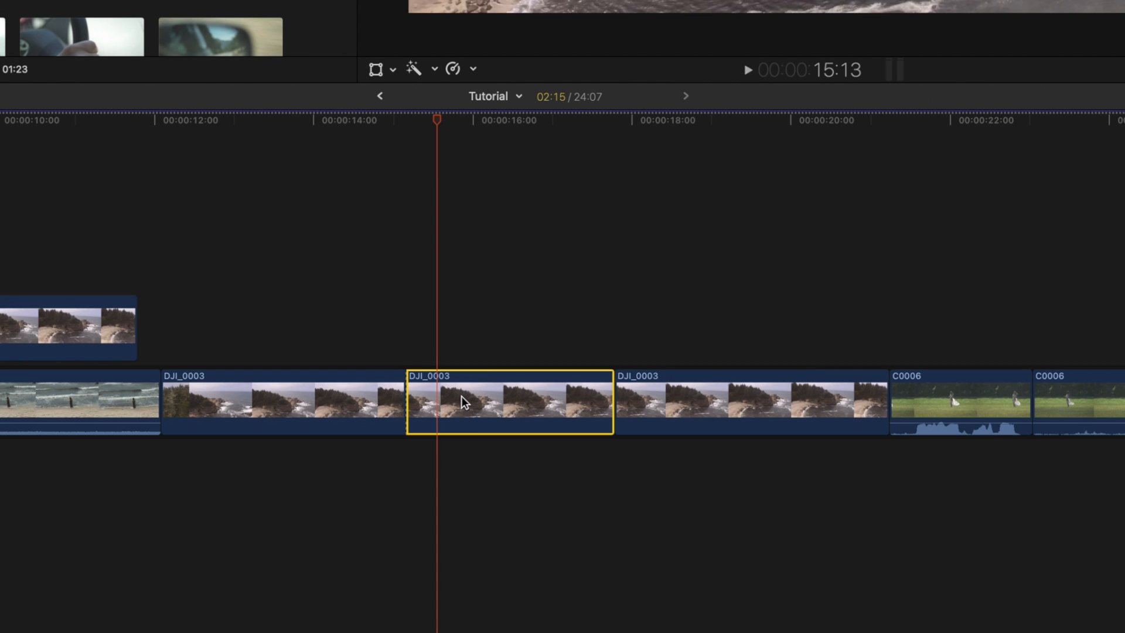
left_click(412, 492)
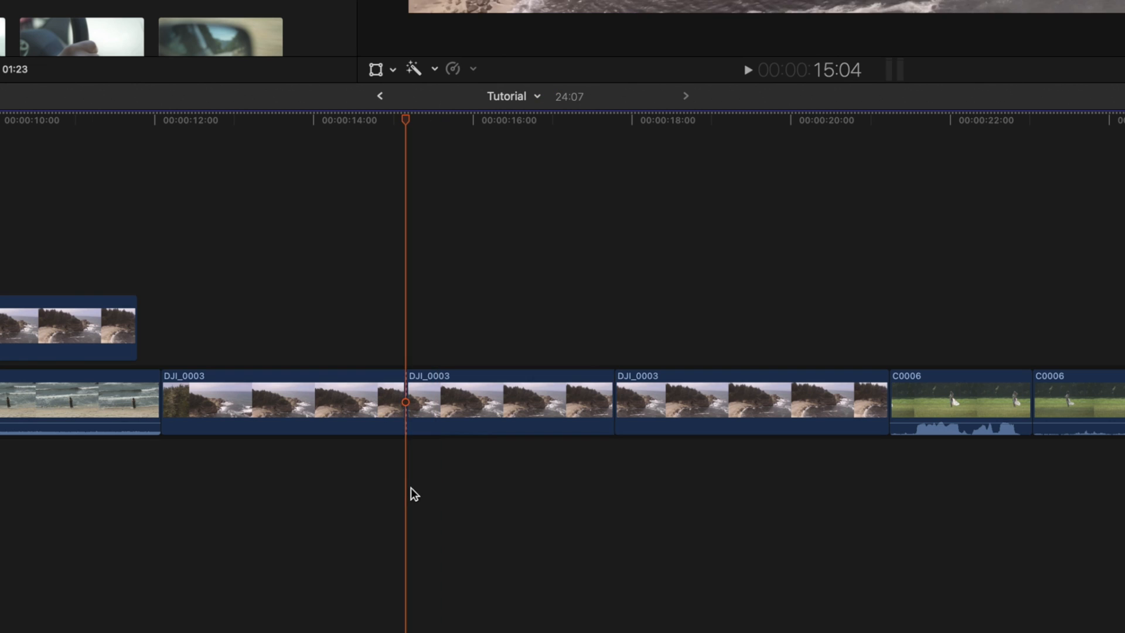
left_click(395, 394)
left_click(405, 126)
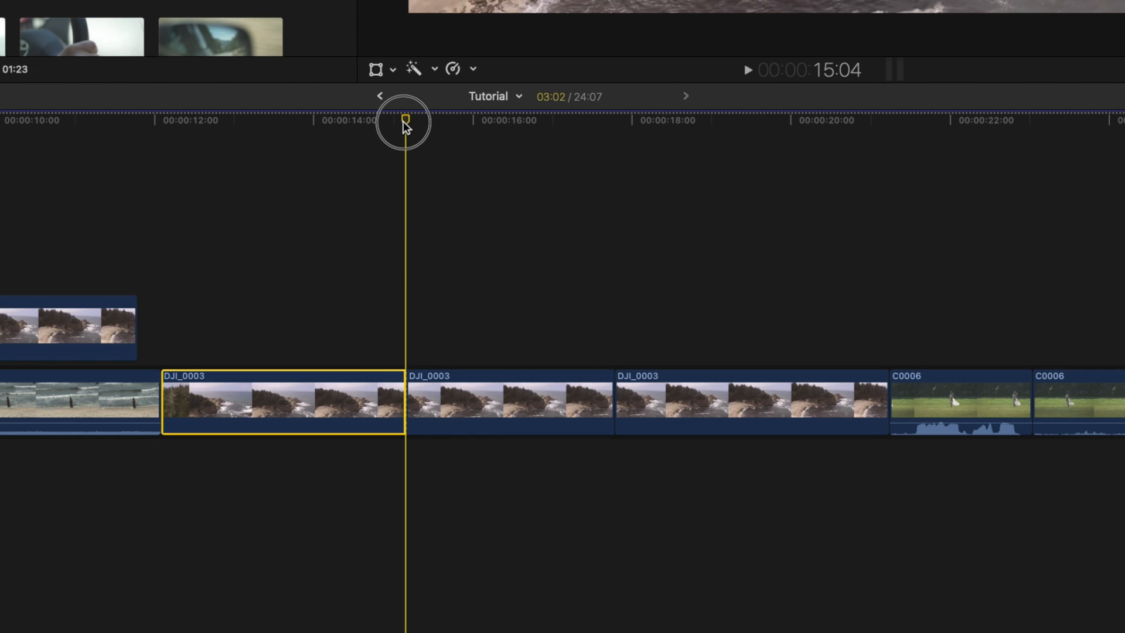
left_click_drag(400, 125, 383, 120)
left_click(476, 477)
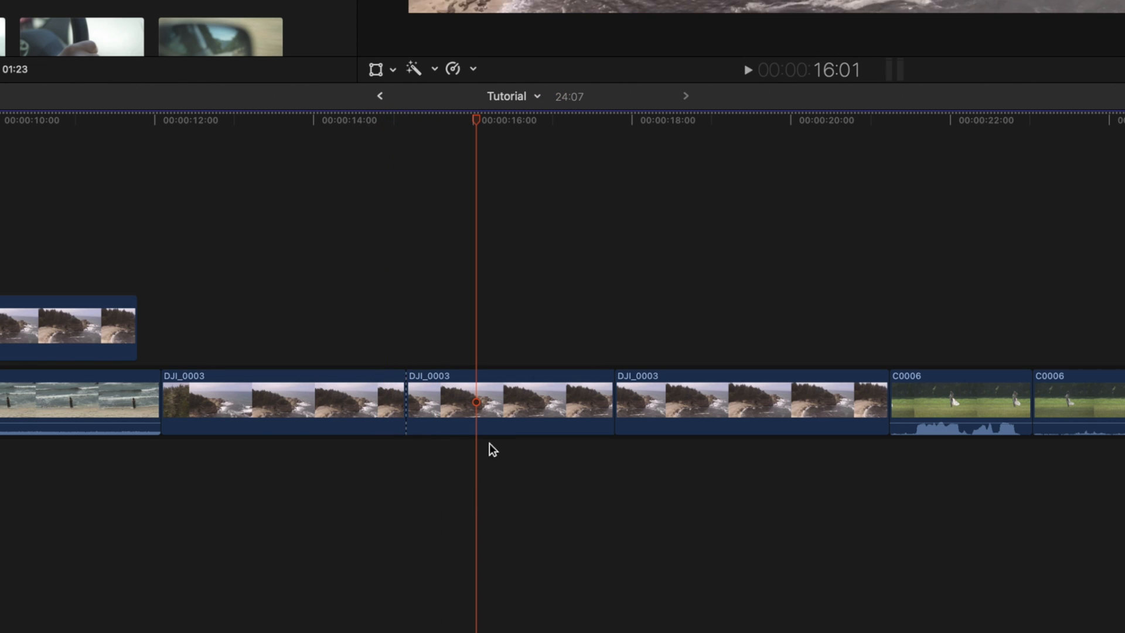
left_click_drag(497, 397, 470, 540)
left_click(467, 533)
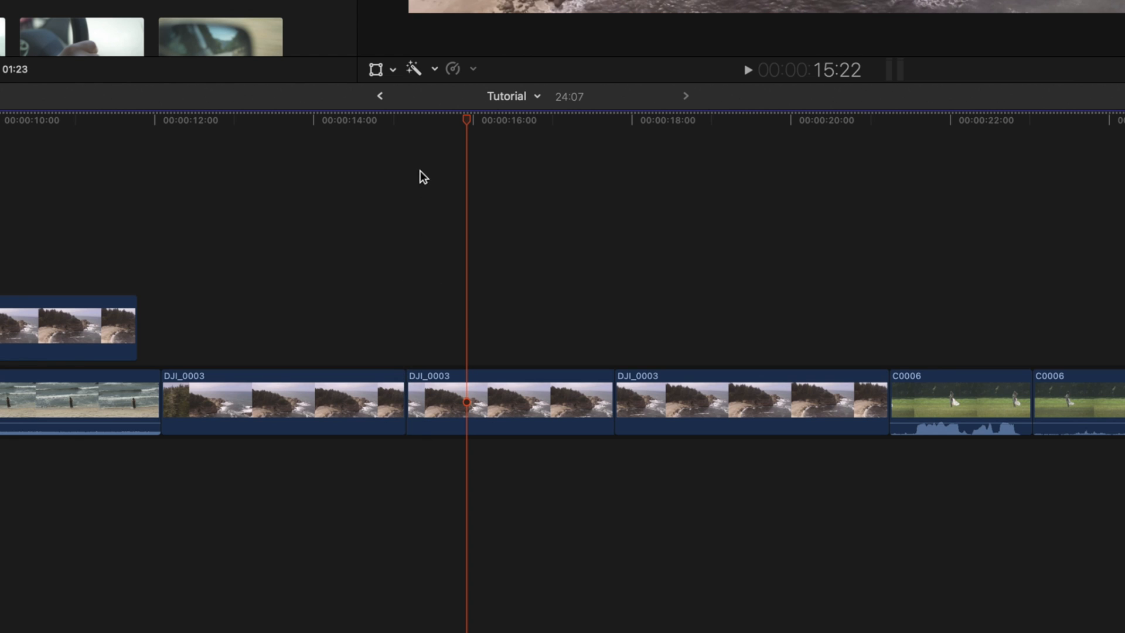
left_click(395, 119)
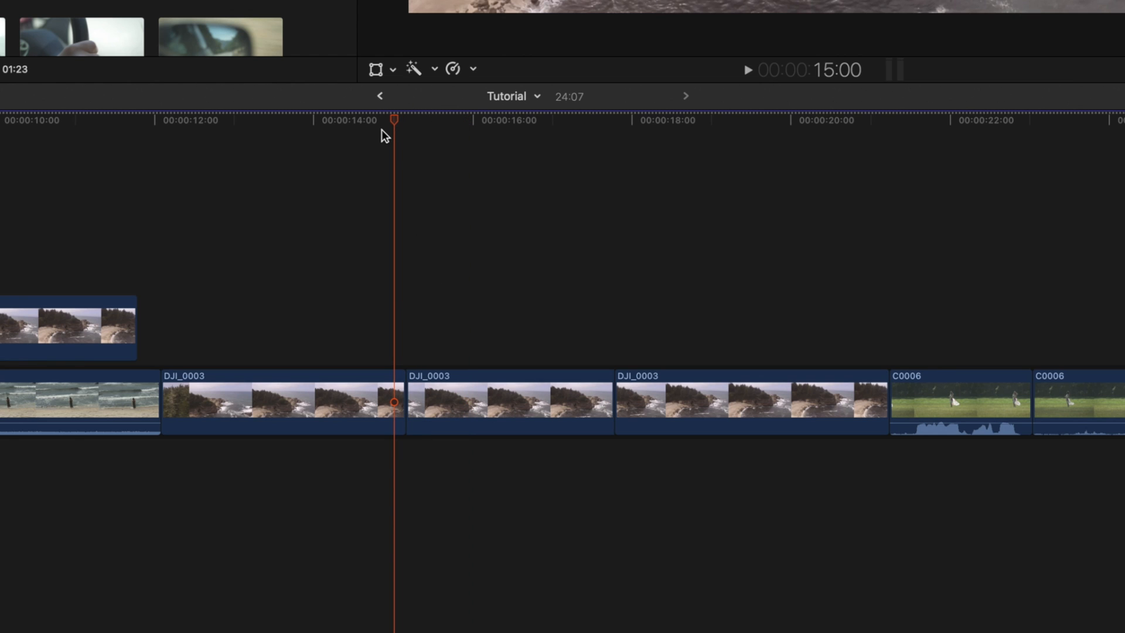
key("space")
key("space")
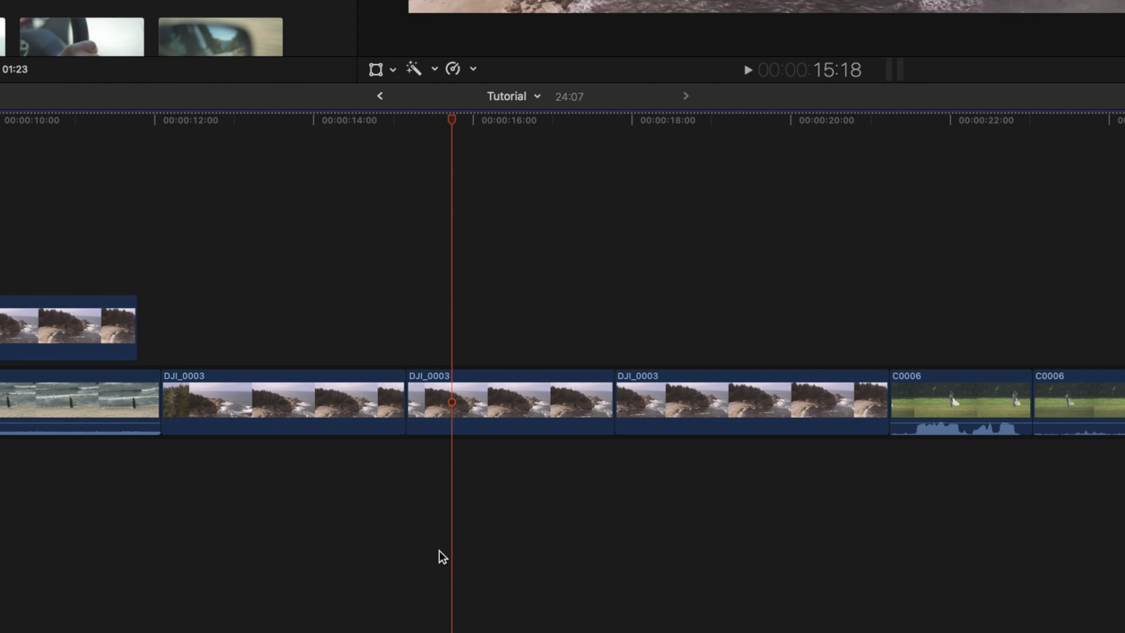
key("super+z")
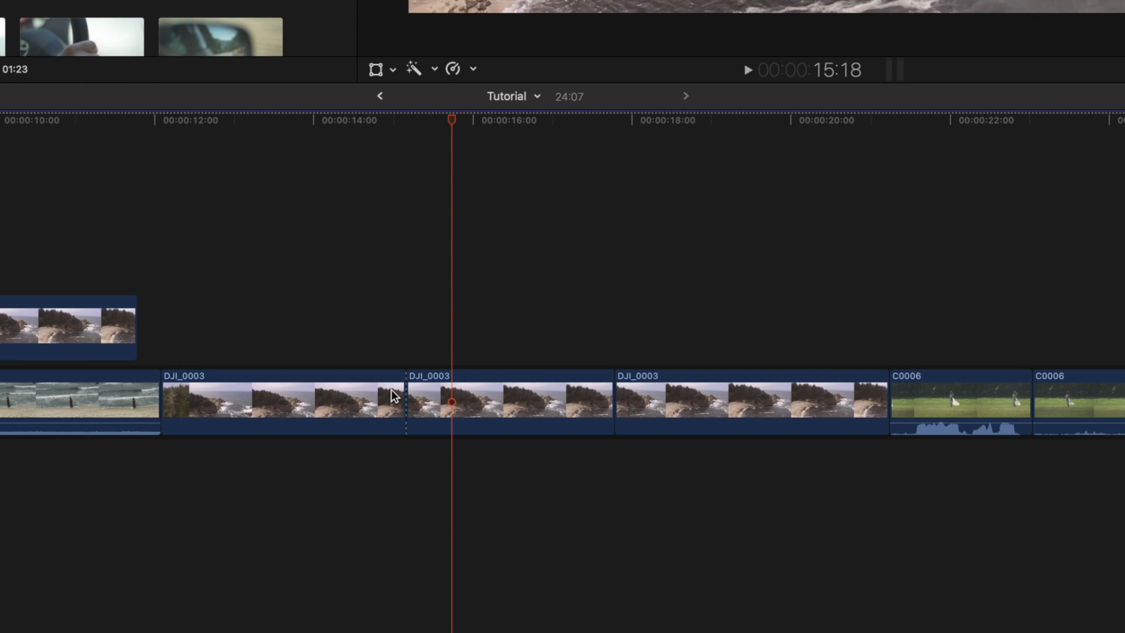
- Select the dotted through edit between the first two DJI_0003 pieces and delete it to rejoin them
left_click_drag(423, 119, 413, 121)
left_click_drag(413, 120, 346, 120)
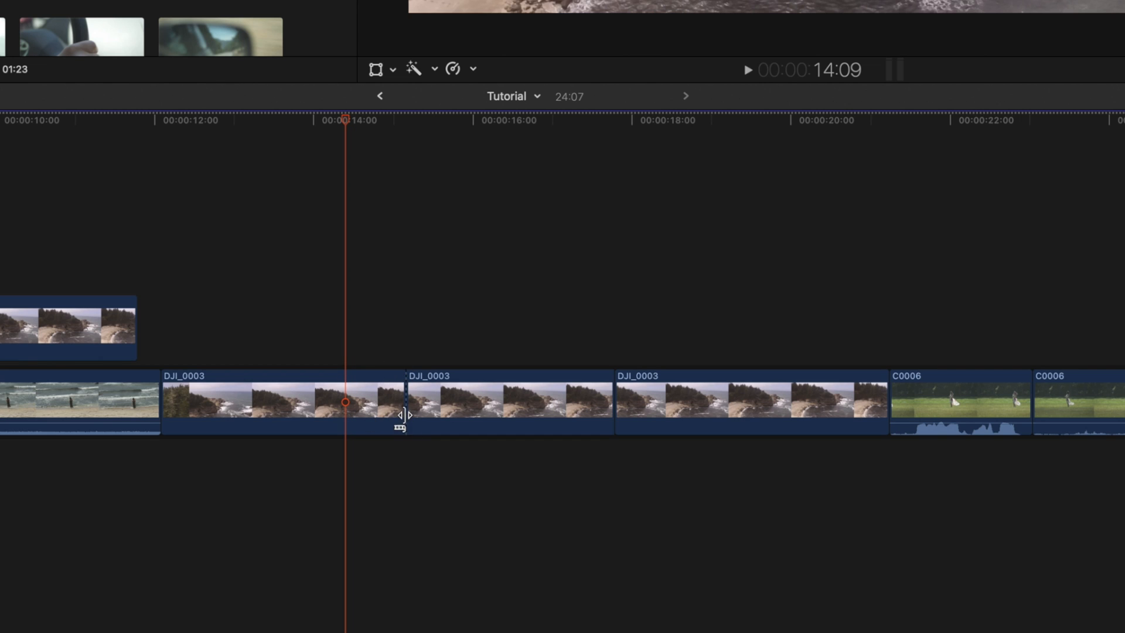
left_click(403, 410)
key("Delete")
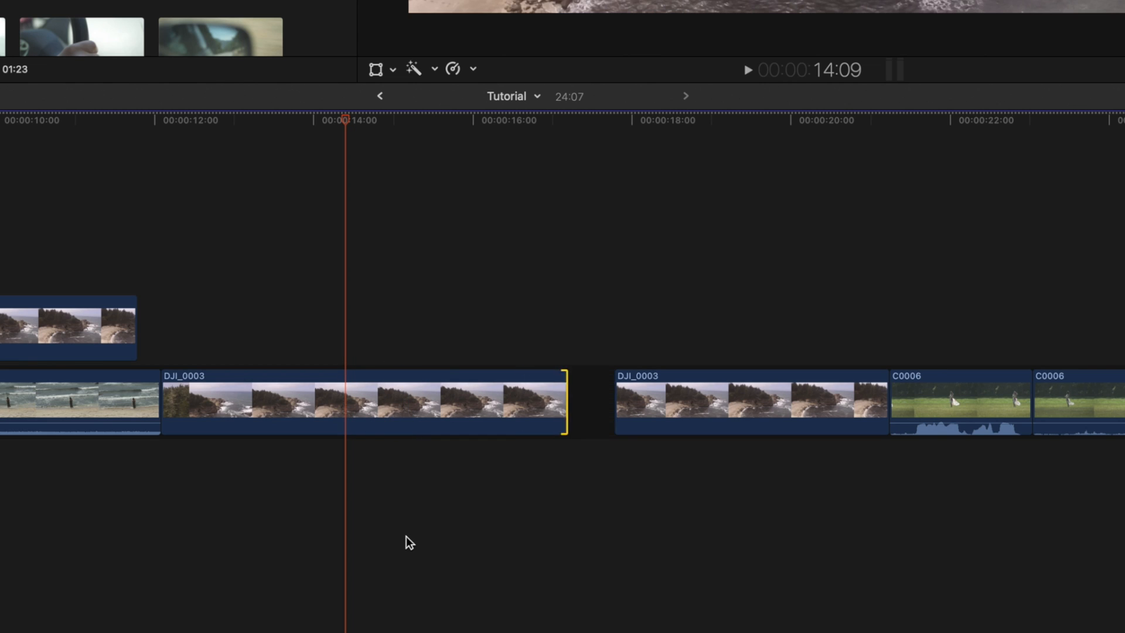
- Blade the DJI_0003 clips repeatedly at the playhead using the blade shortcut
left_click(405, 536)
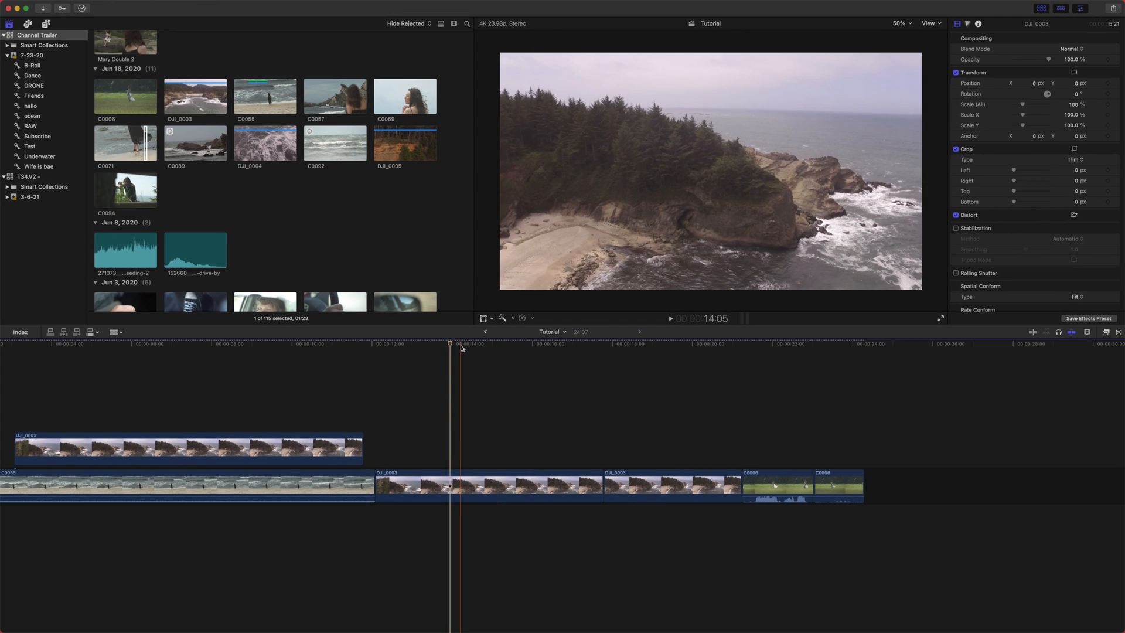
left_click(424, 226)
left_click(491, 370)
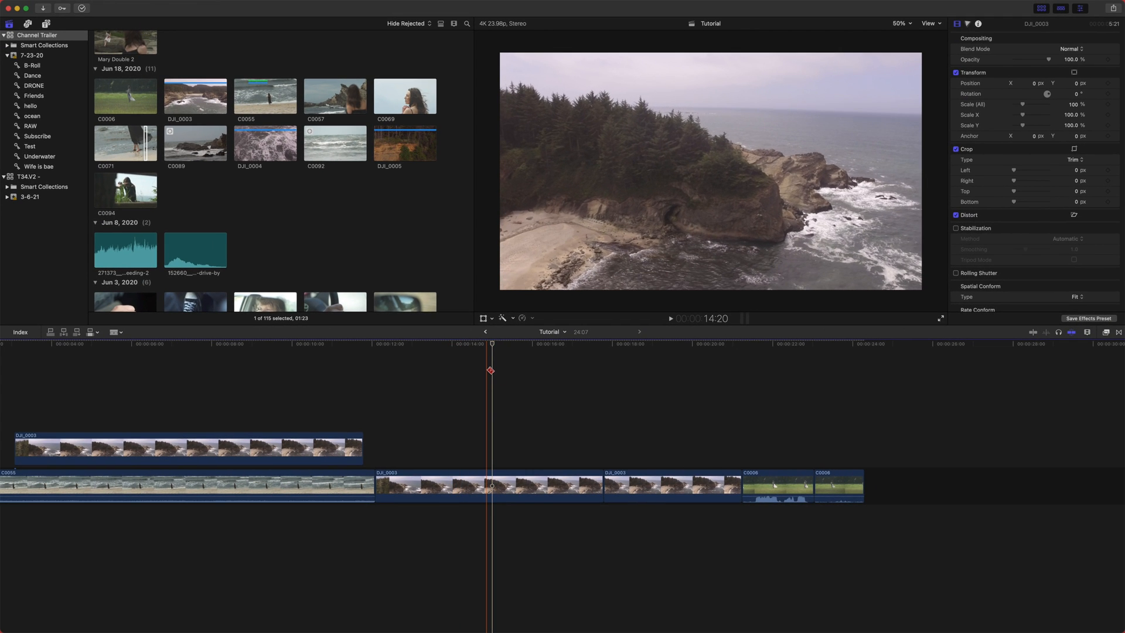
key("super+b")
key("super+b")
key("super+b")
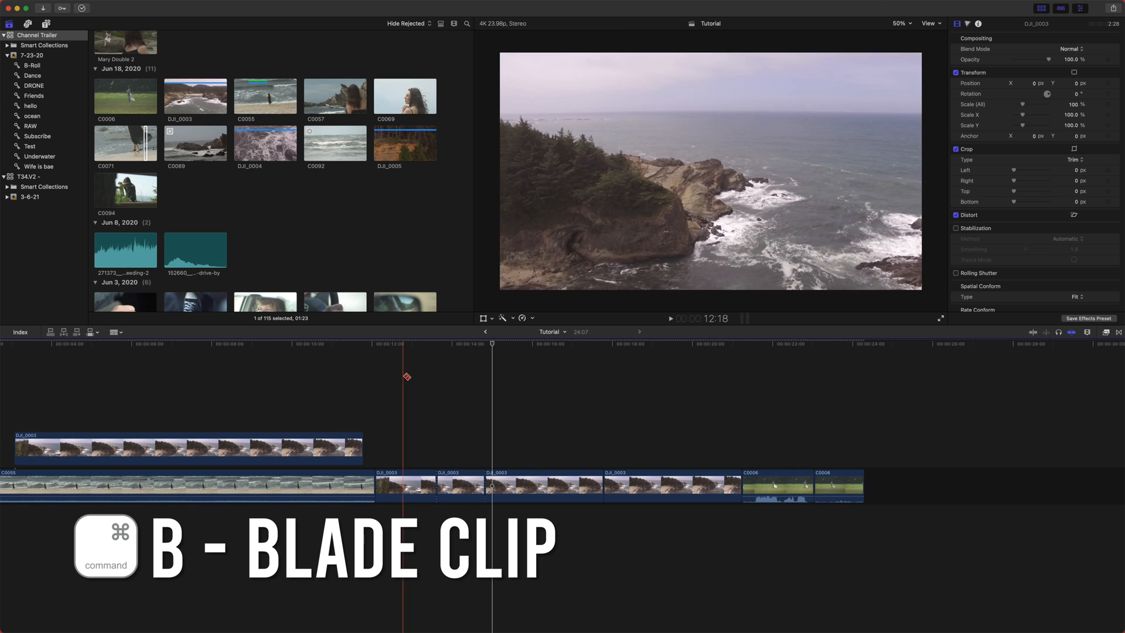
key("super+b")
key("super+b")
key("super+b")
key("super+b")
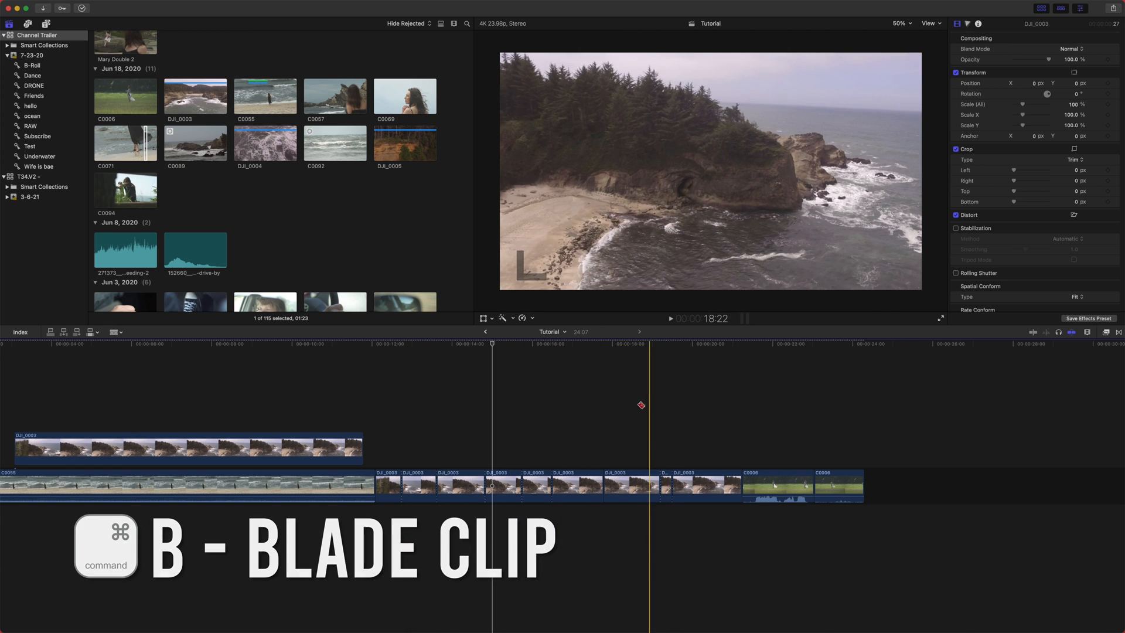
- Switch to the Zoom tool and zoom the timeline in and out on the bladed DJI_0003 section
left_click(119, 333)
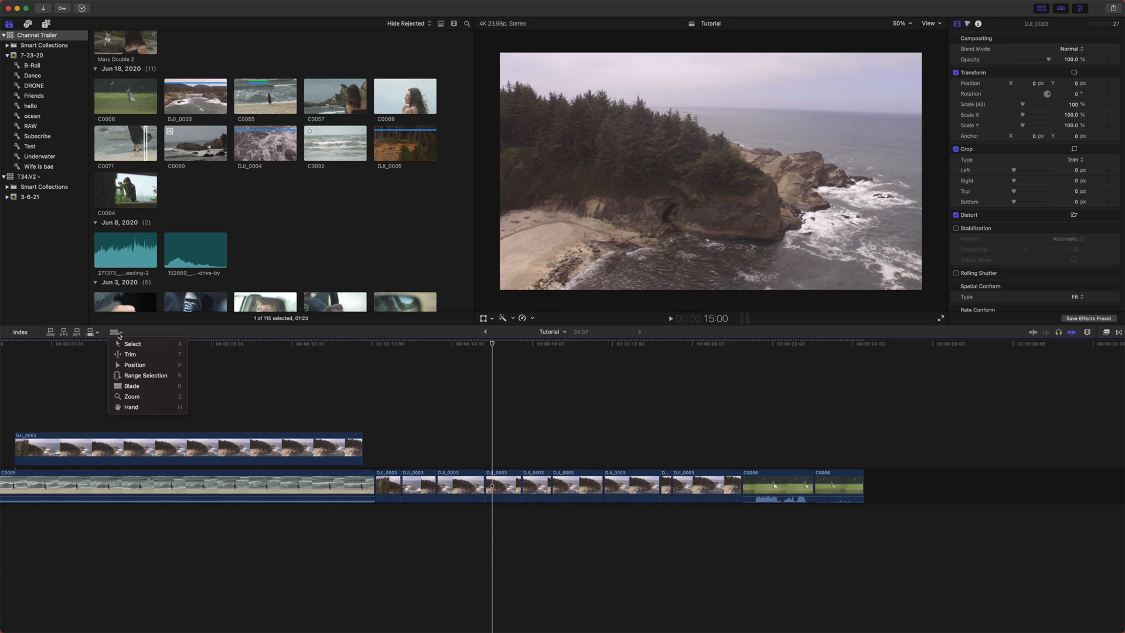
left_click(141, 396)
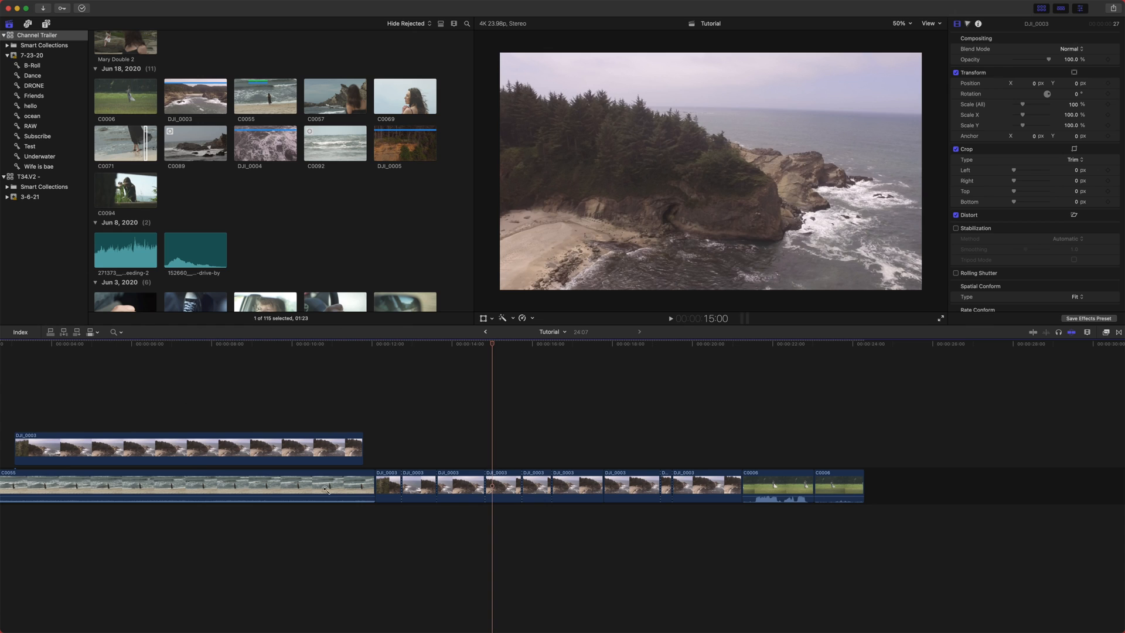
left_click(351, 463, "alt")
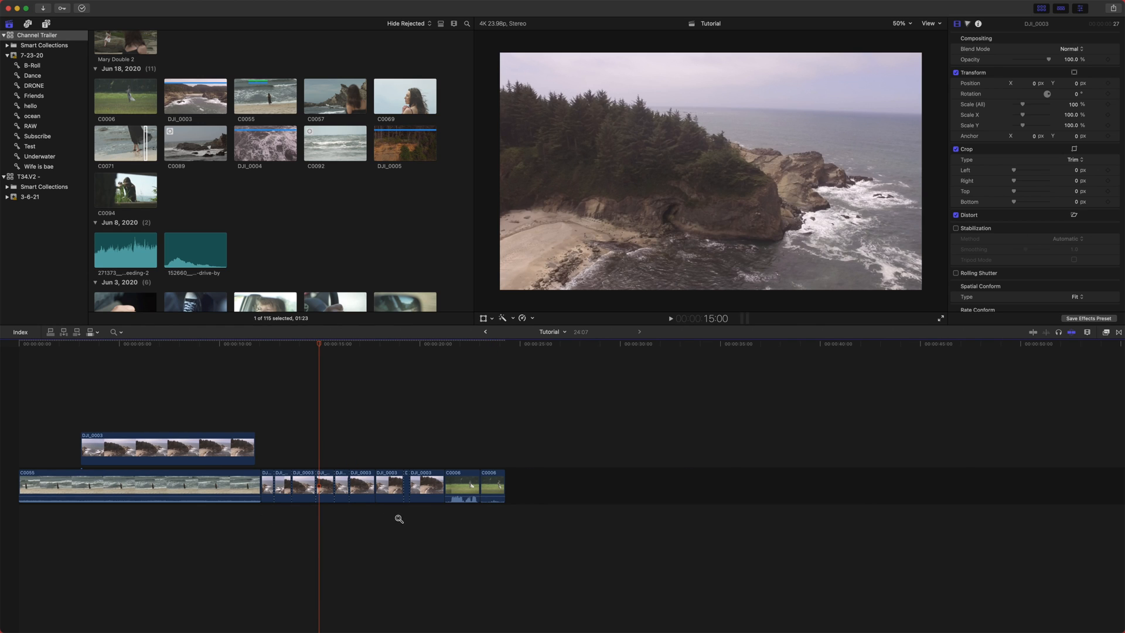
left_click_drag(211, 388, 486, 556)
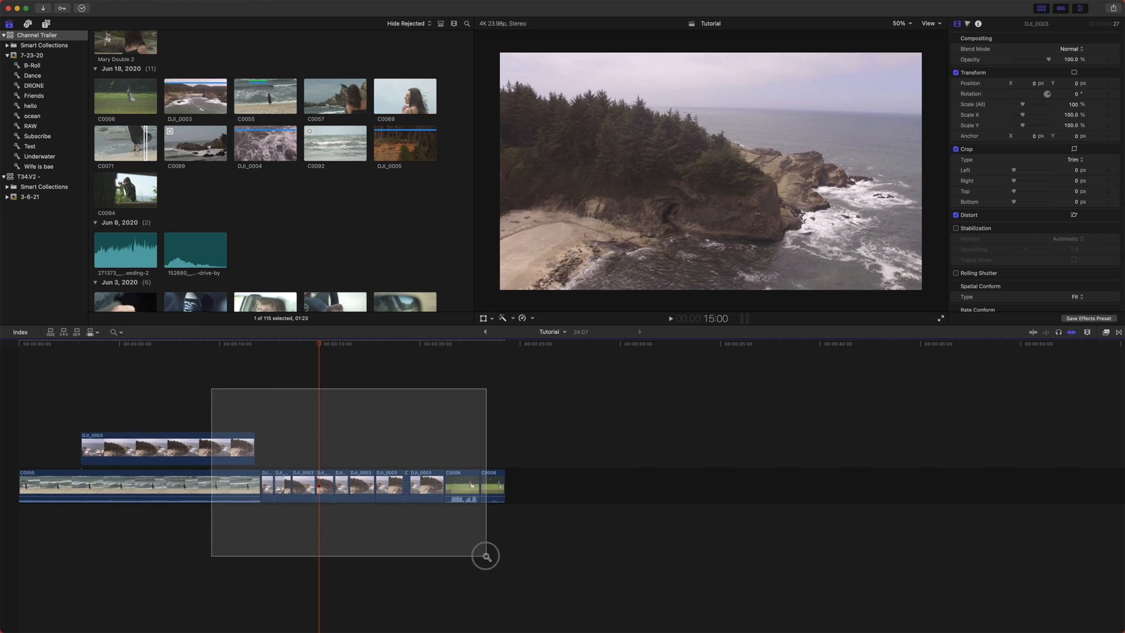
left_click_drag(486, 557, 486, 557)
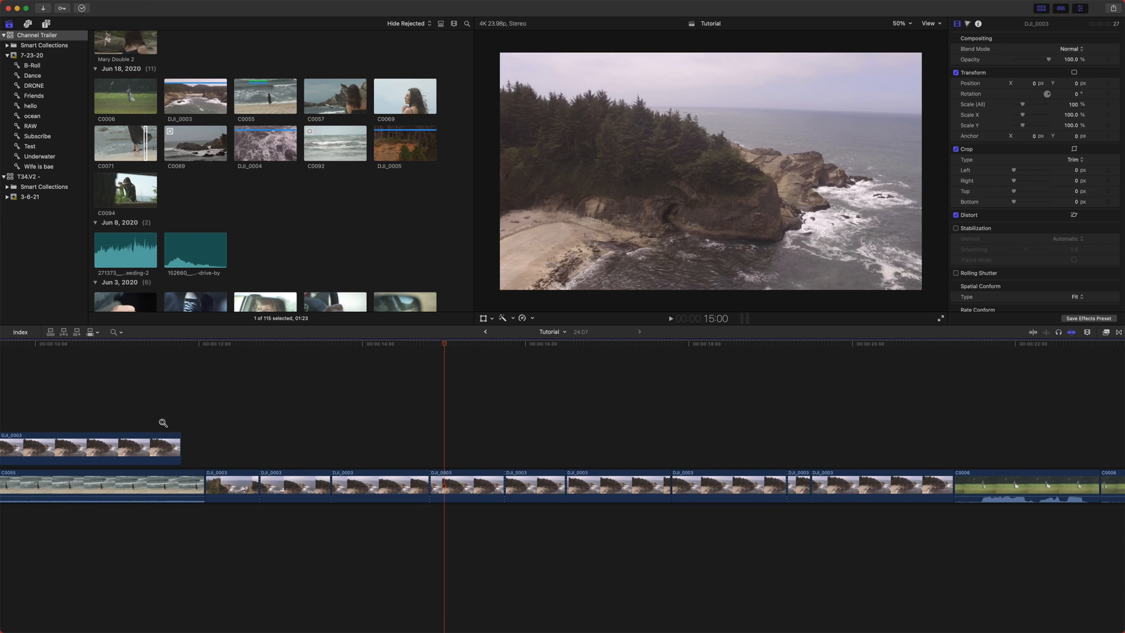
left_click_drag(194, 445, 454, 530)
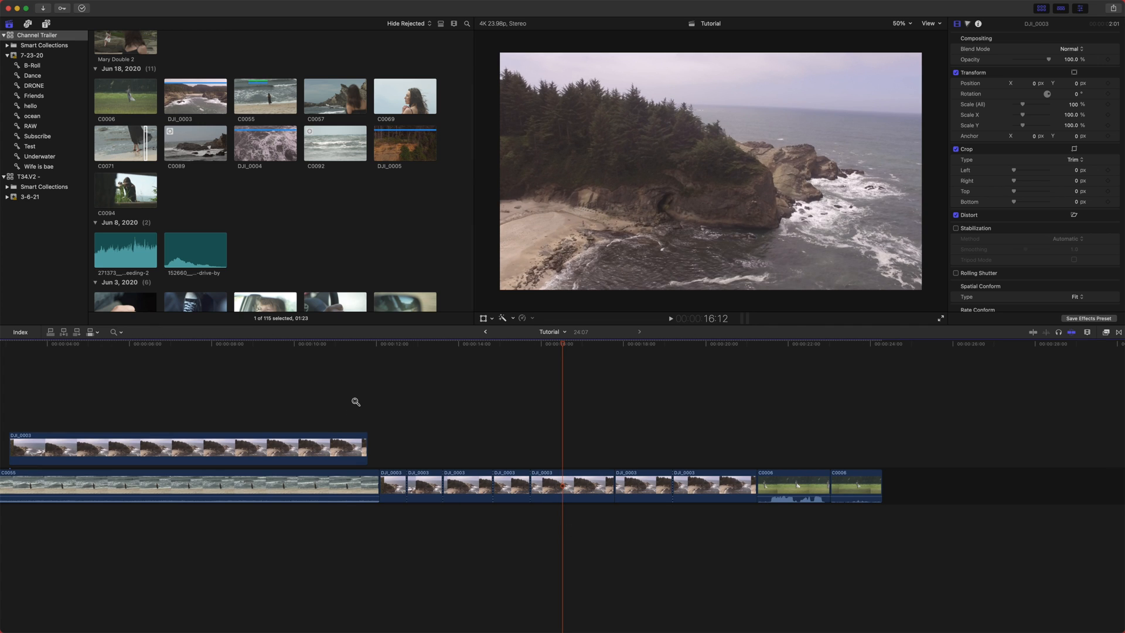
- Switch to the Hand tool to pan the timeline, then zoom in closer on the DJI_0003 pieces
left_click(114, 332)
left_click(134, 410)
left_click_drag(190, 477, 289, 589)
key("super+equal")
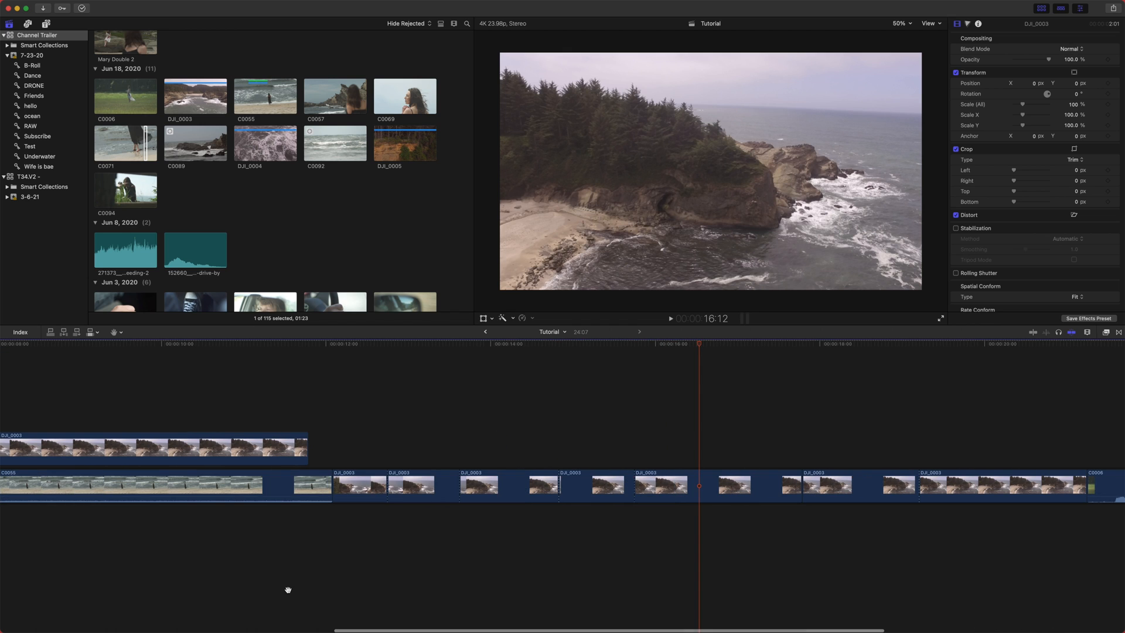
key("super+equal")
key("super+equal")
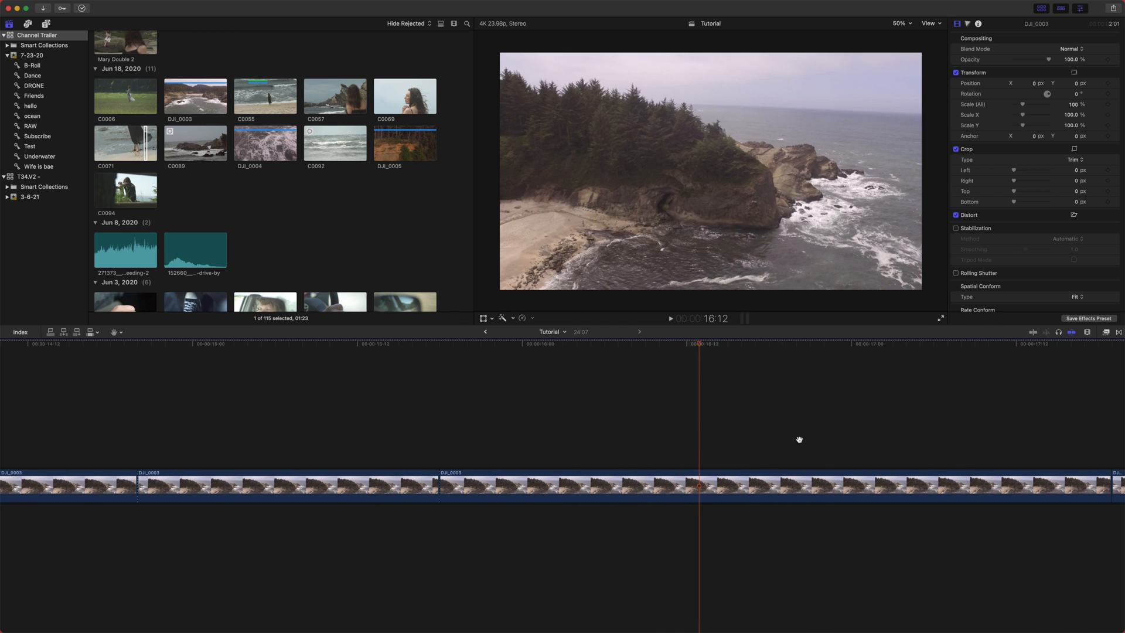
- Pan back and forth along the timeline with the Hand tool to examine the bladed DJI_0003 clips
scroll(632, 371, "left", 6)
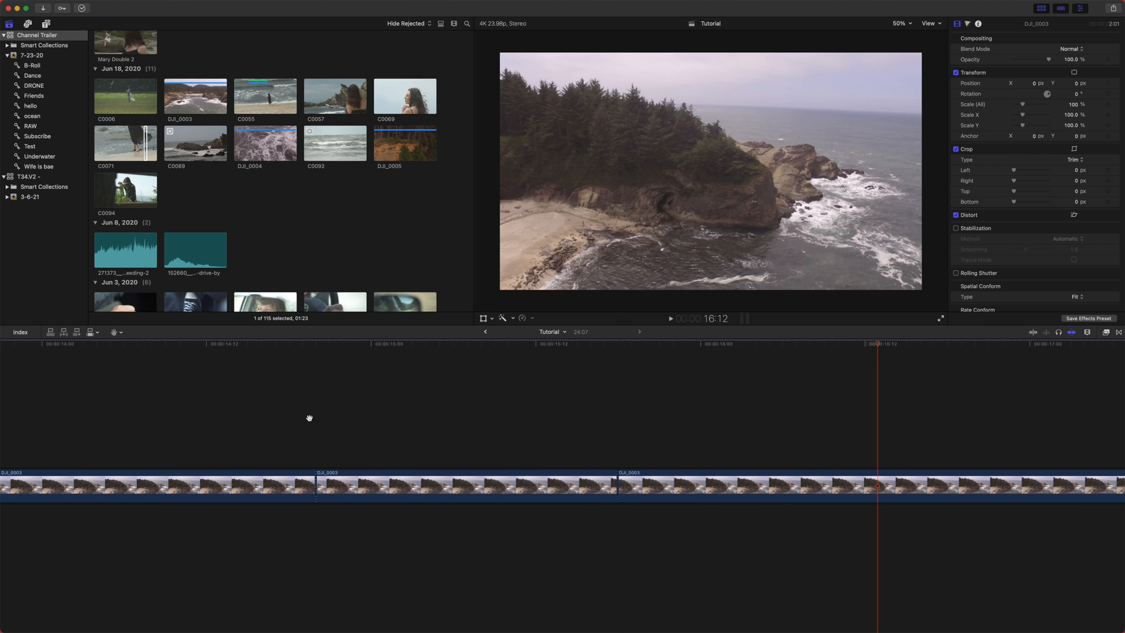
left_click_drag(310, 417, 577, 394)
left_click_drag(257, 389, 849, 411)
left_click_drag(170, 439, 678, 492)
mouse_move(238, 445)
left_mouse_down()
mouse_move(560, 455)
mouse_move(837, 440)
left_mouse_up()
left_click_drag(239, 407, 739, 424)
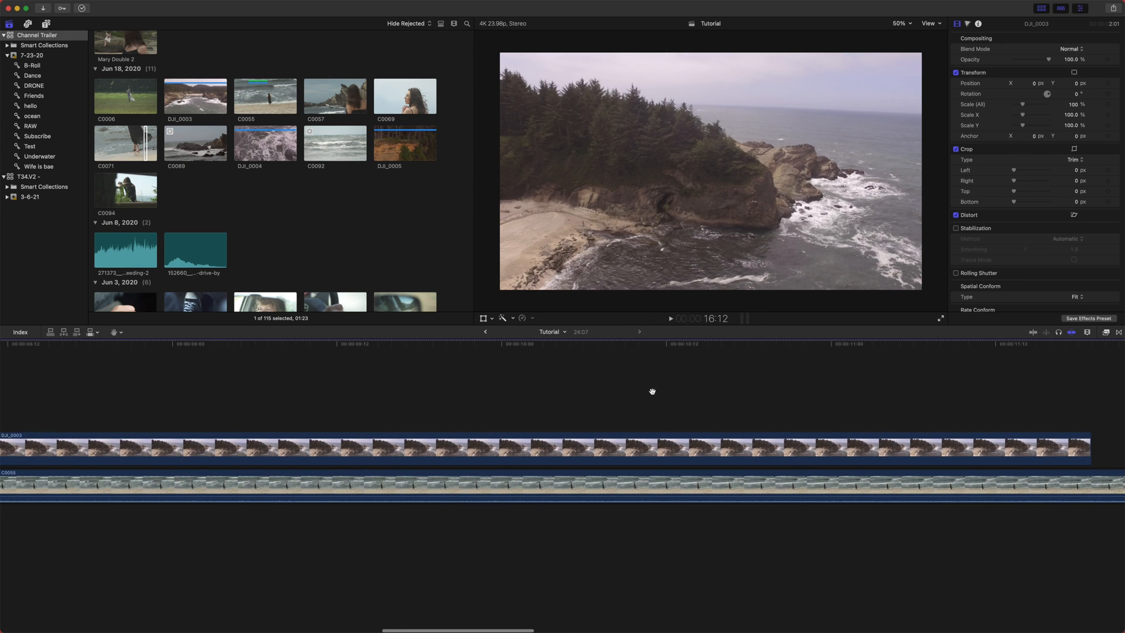
left_click_drag(967, 387, 197, 381)
left_click_drag(879, 369, 378, 379)
left_click_drag(827, 410, 337, 399)
left_click_drag(588, 381, 420, 403)
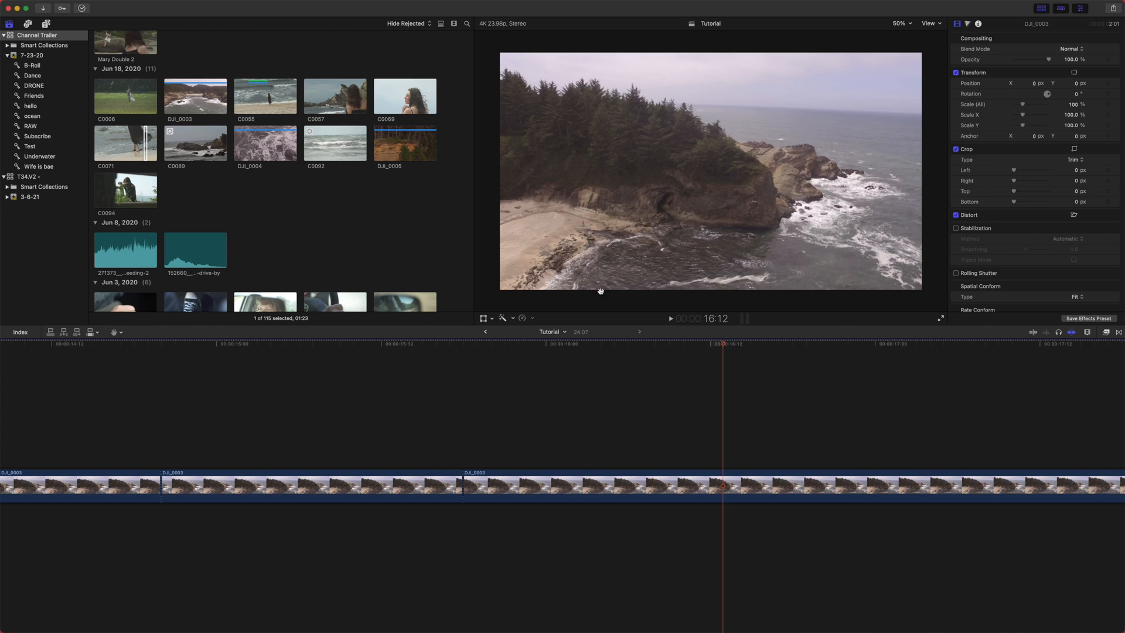
- Zoom the viewer in to 150% and pan around the enlarged frame with the Hand tool
key("super+equal")
key("super+equal")
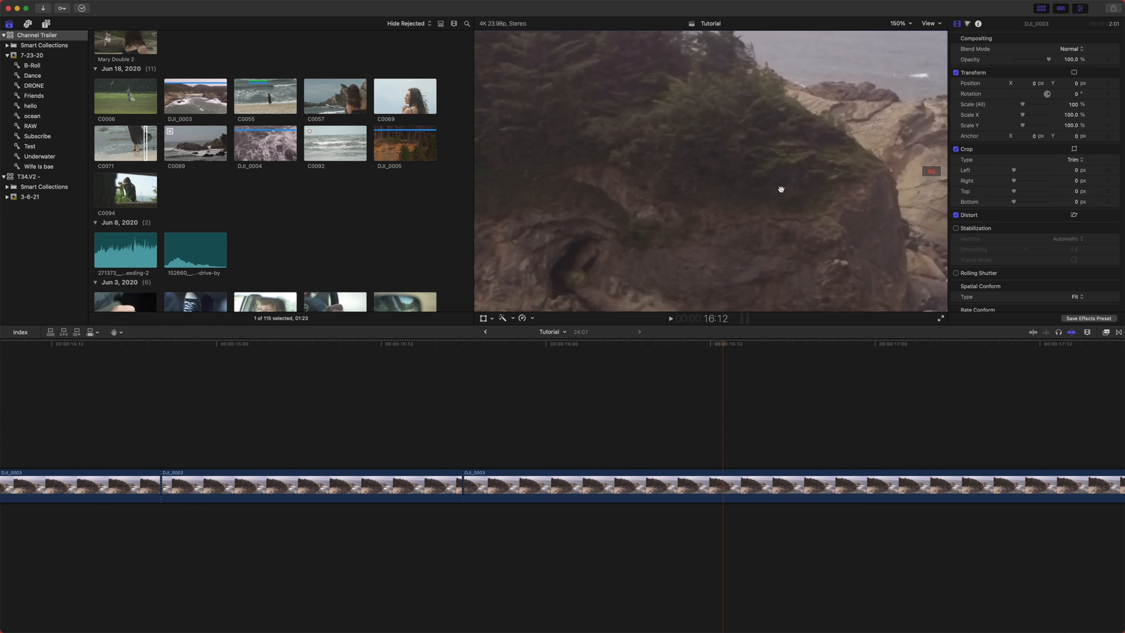
left_click_drag(774, 138, 779, 250)
left_click_drag(914, 234, 761, 151)
left_click_drag(762, 59, 1121, 442)
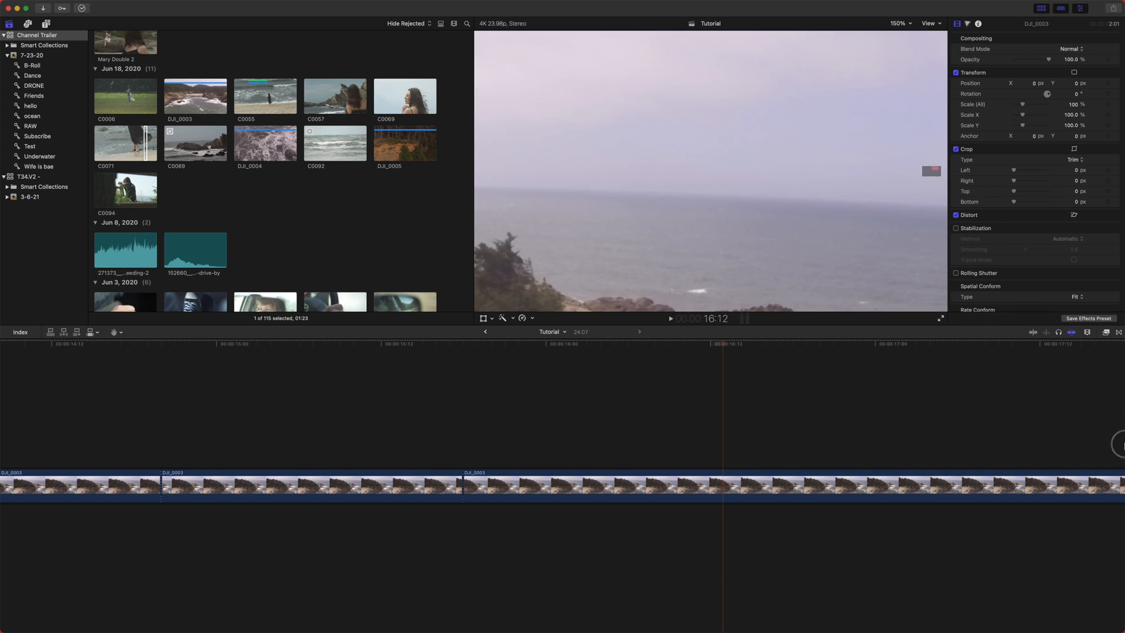
left_click_drag(718, 179, 714, 98)
left_click_drag(714, 252, 941, 98)
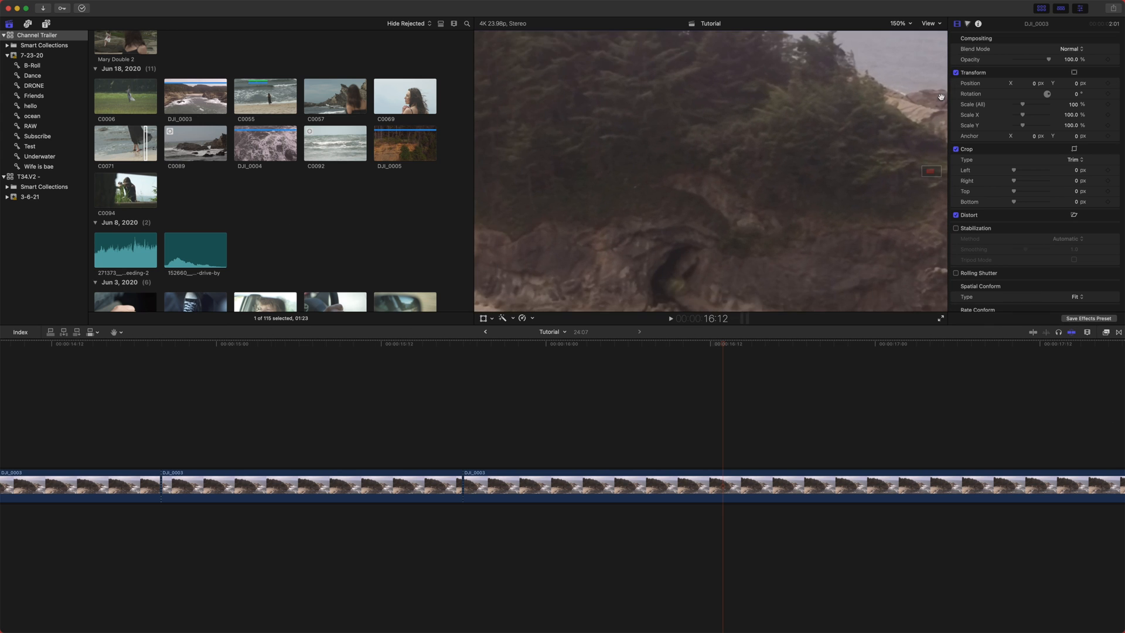
- Zoom the viewer back out to 50% and open the timeline tools menu to pick another tool
key("super+minus")
key("super+minus")
left_click(123, 332)
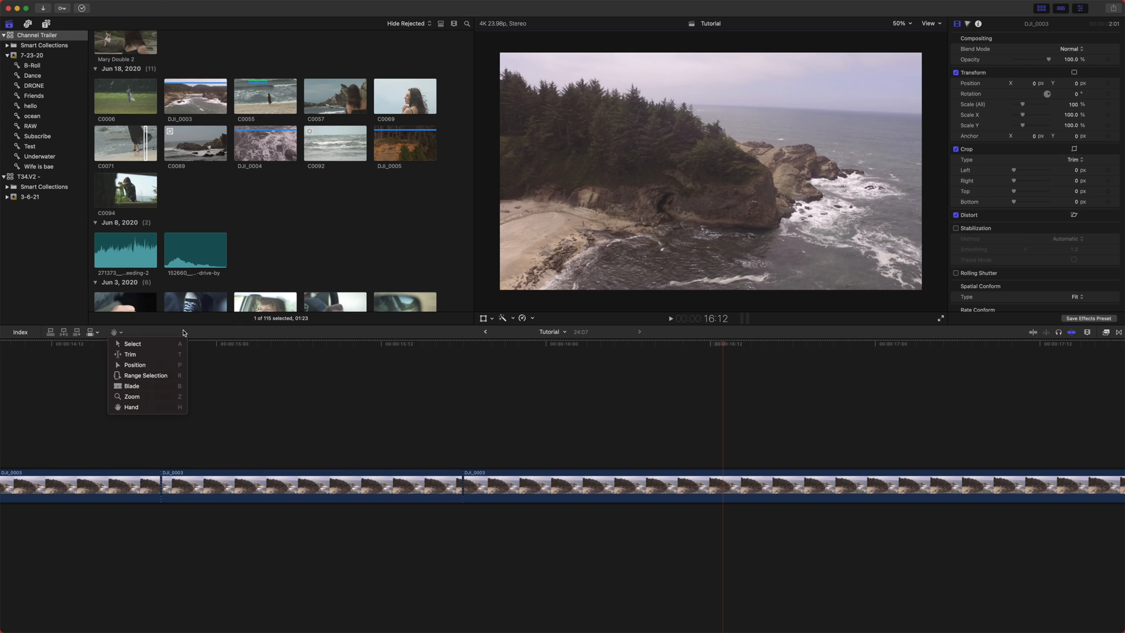
- Step back through the timeline history to the Channel Trailer - TUTORIAL project and scroll through its tracks
left_click(247, 382)
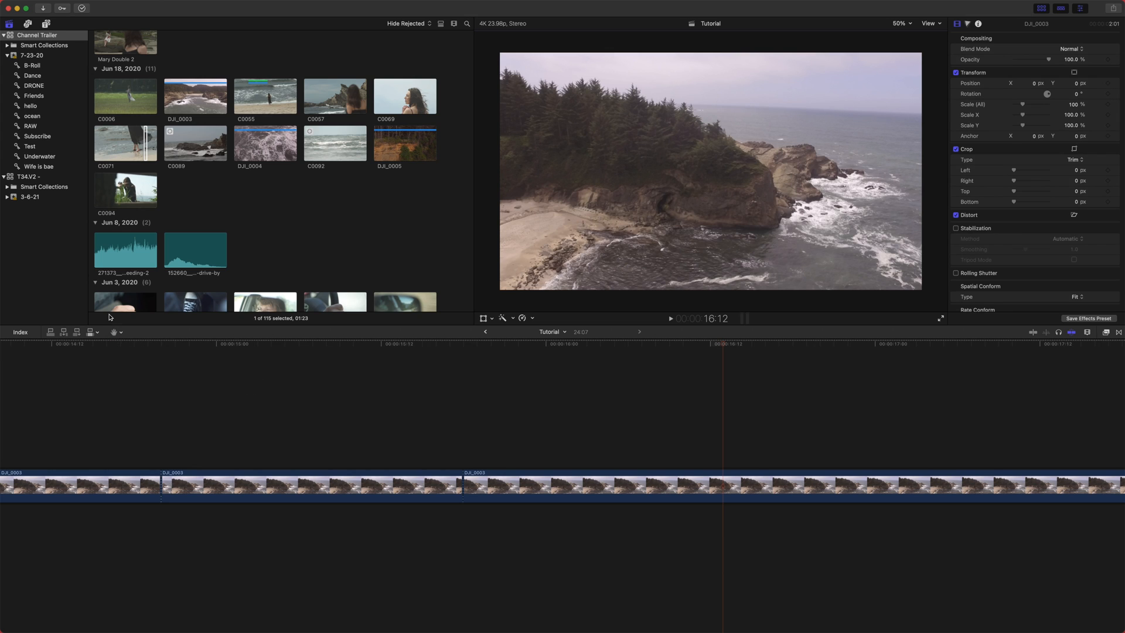
left_click(122, 332)
left_click(258, 406)
left_click(363, 343)
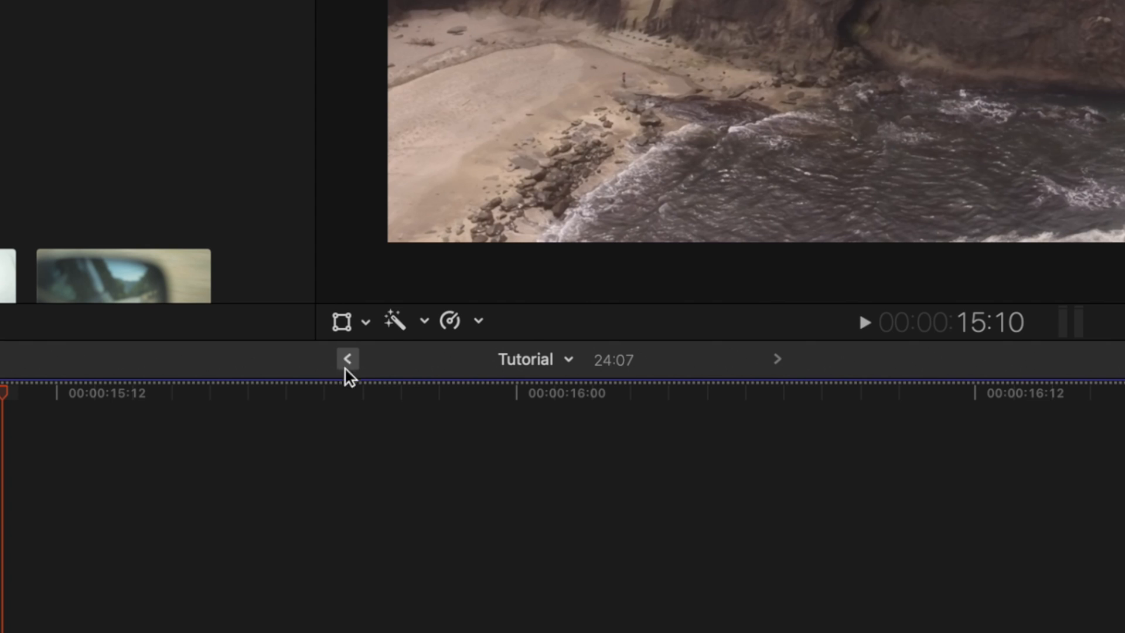
left_click(380, 393)
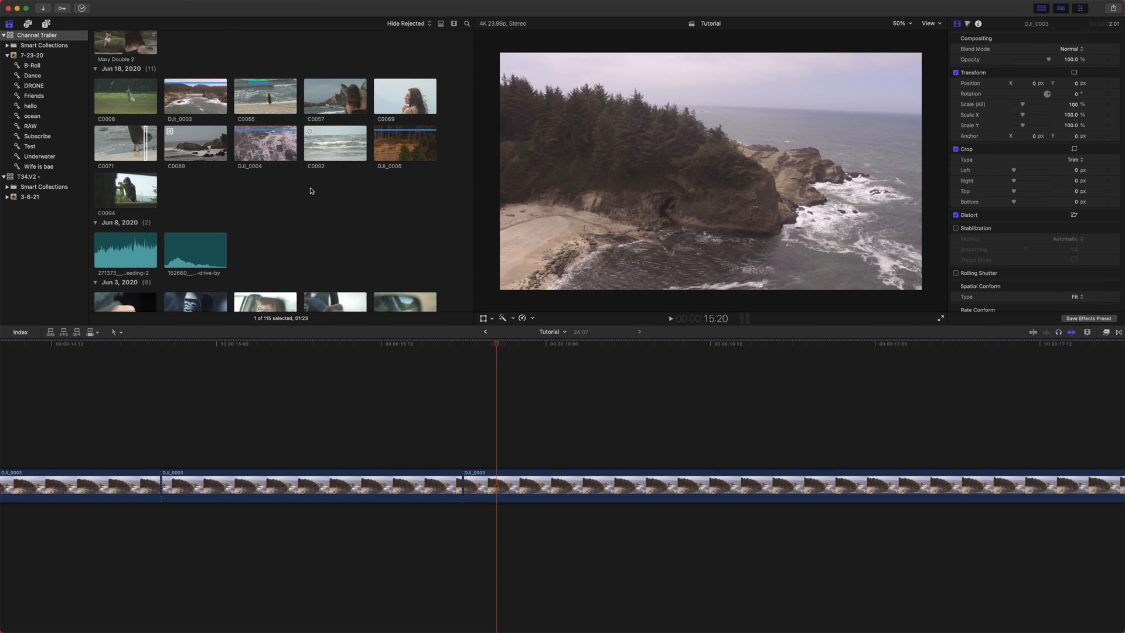
scroll(310, 194, "up", 15)
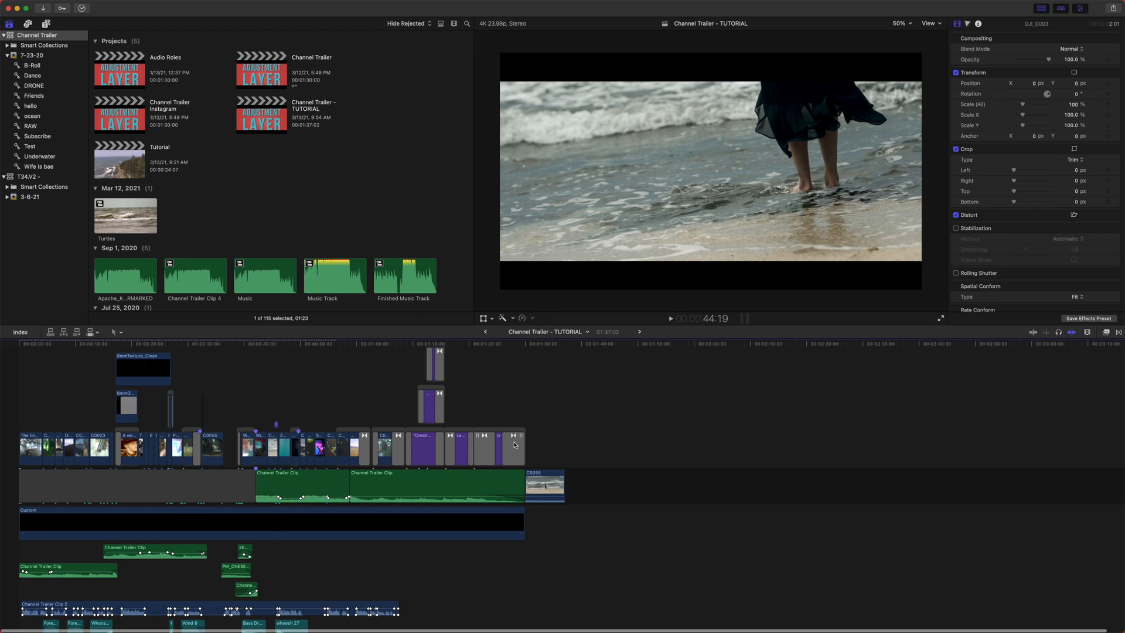
scroll(470, 500, "down", 5)
scroll(456, 509, "up", 8)
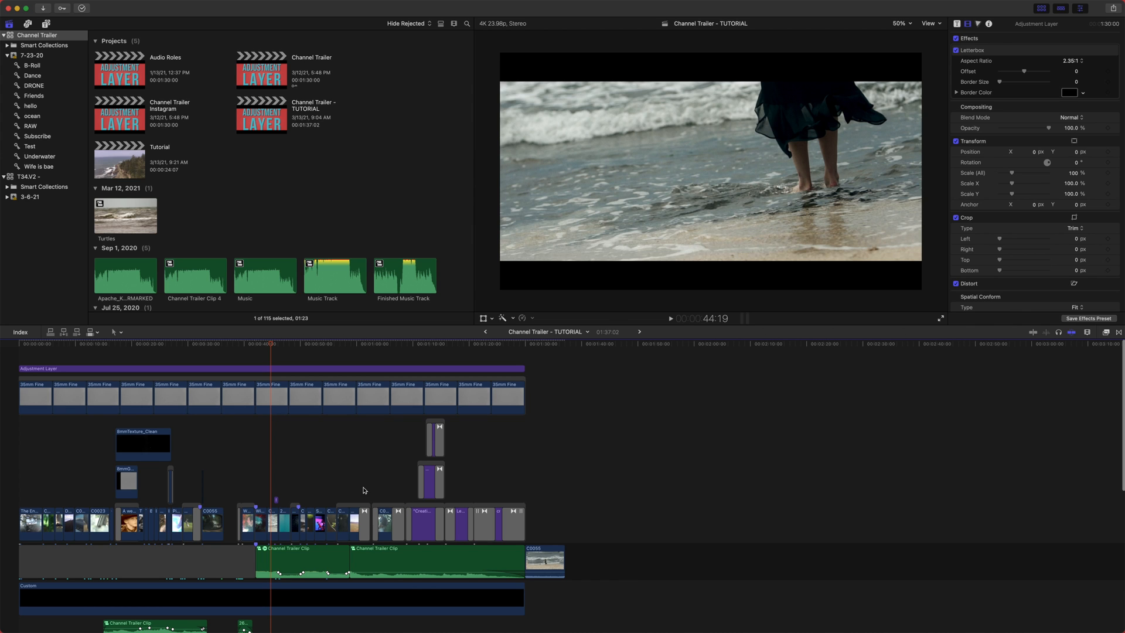
- Switch back and forth between the Tutorial and Channel Trailer - TUTORIAL timelines with the history arrows, ending on Tutorial
left_click(639, 332)
left_click(486, 332)
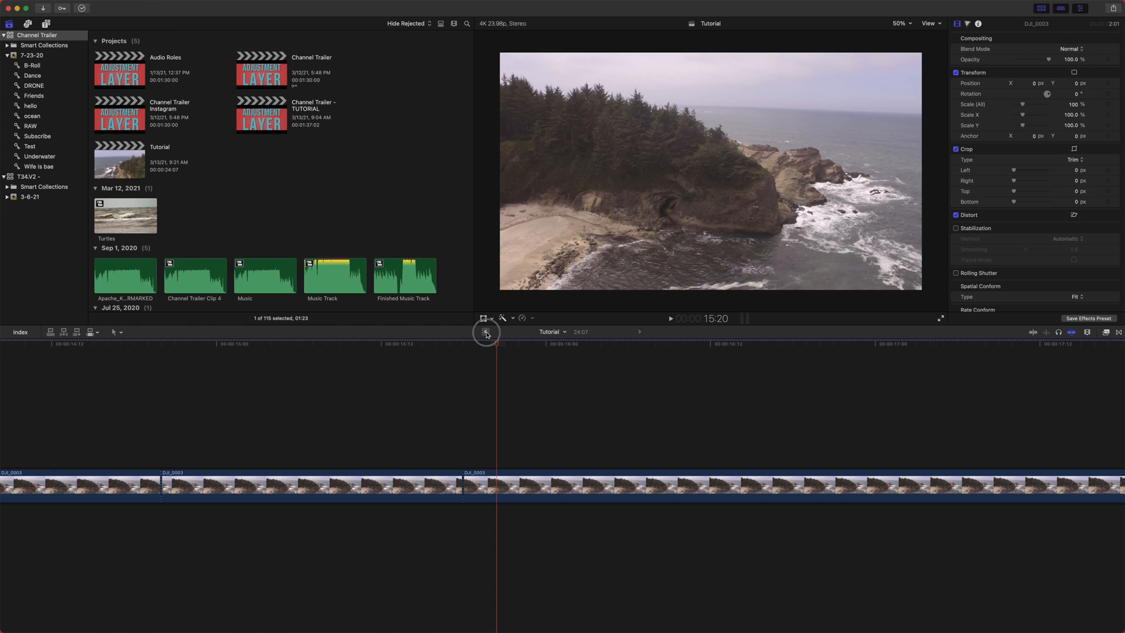
left_click_drag(486, 336, 530, 339)
left_click(486, 332)
mouse_move(637, 332)
left_mouse_down()
mouse_move(656, 334)
mouse_move(641, 335)
left_mouse_up()
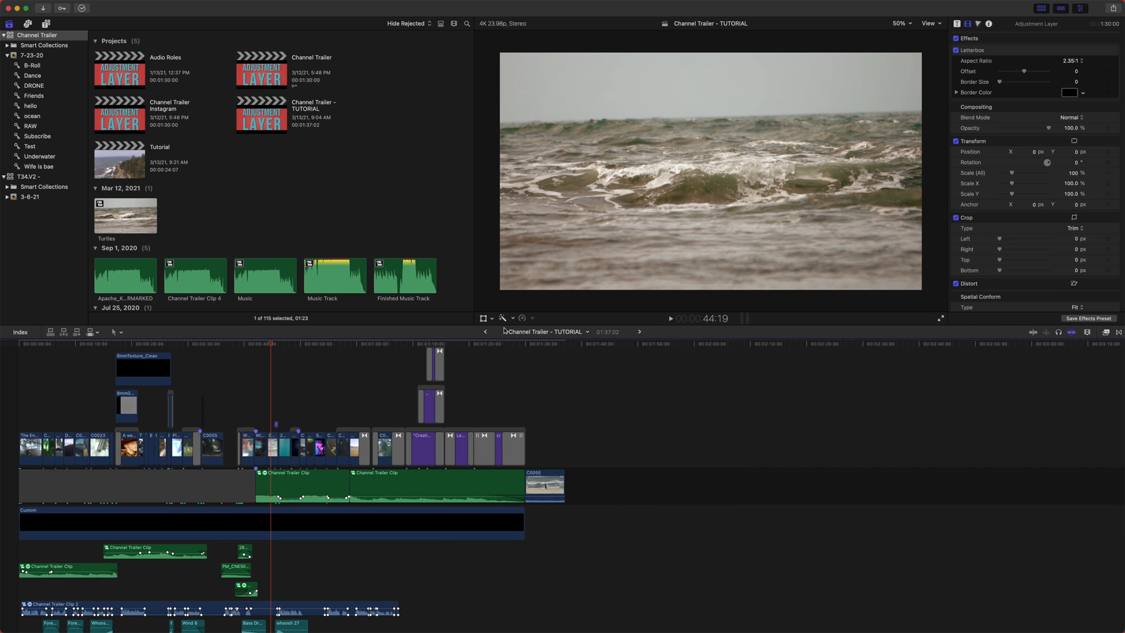
left_click(641, 333)
left_click(641, 333)
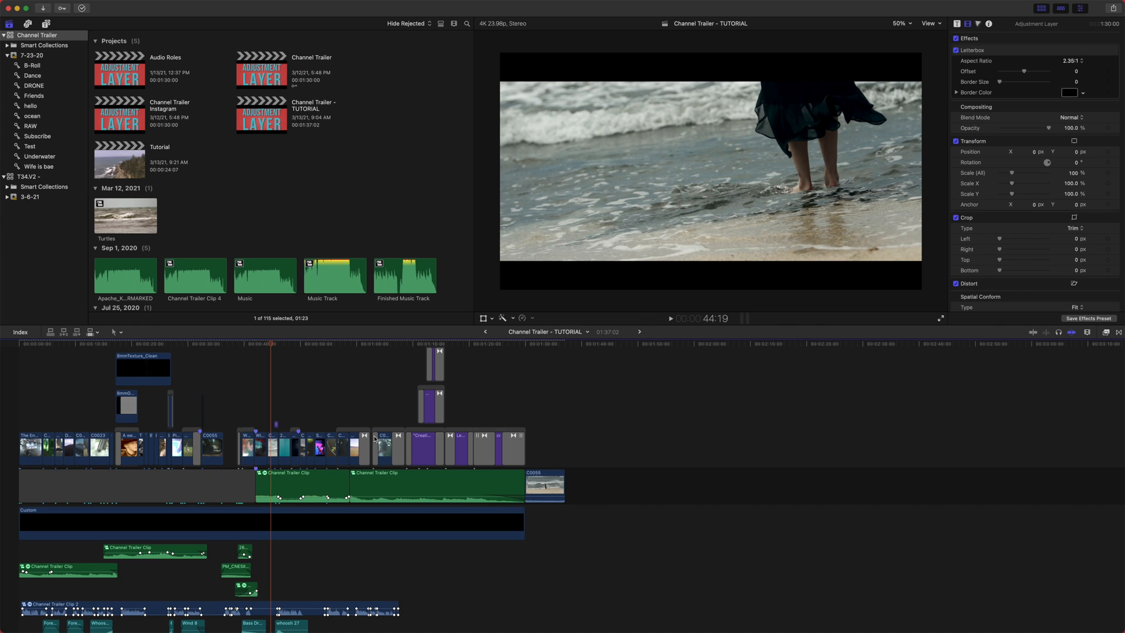
left_click(640, 332)
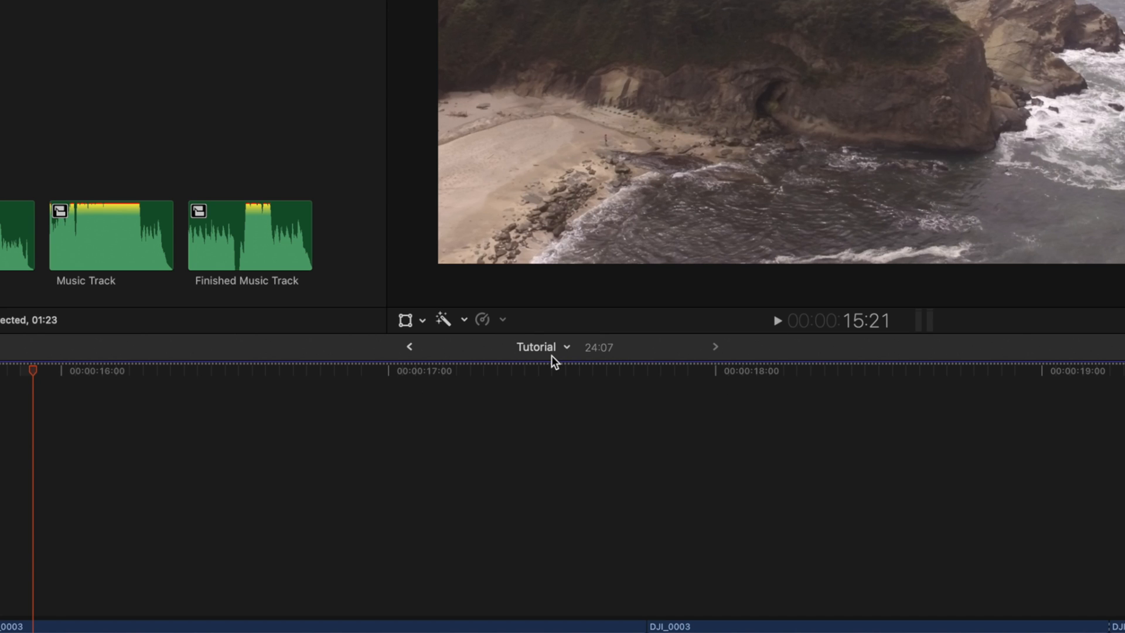
- Reveal the Tutorial project in the browser and open its project properties
left_click(568, 346)
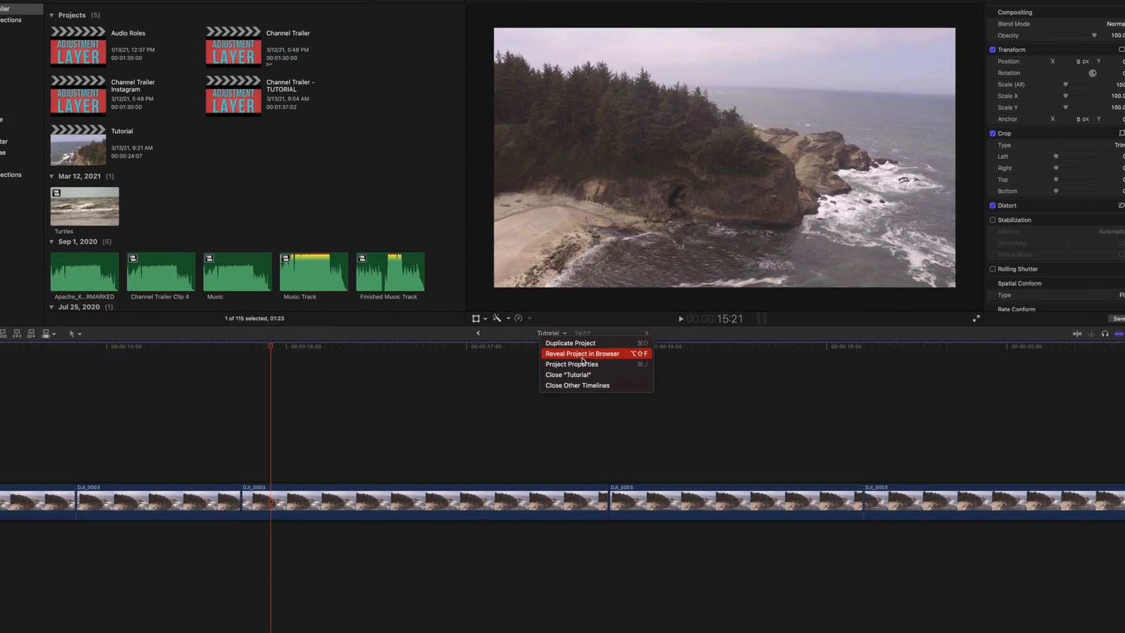
left_click(583, 354)
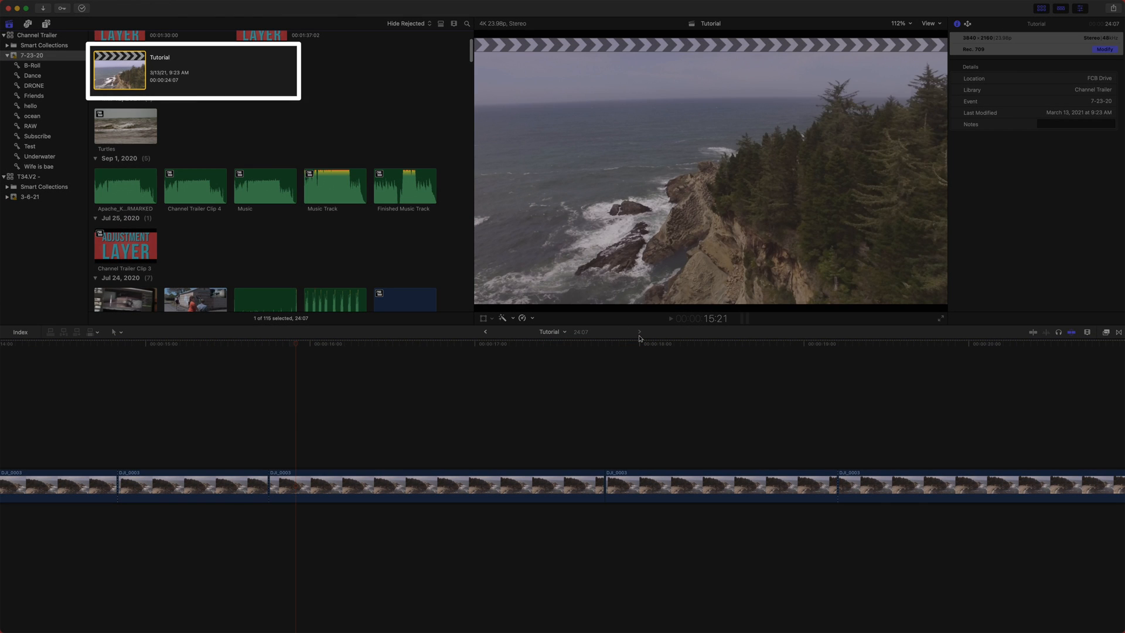
left_click(562, 332)
left_click(582, 360)
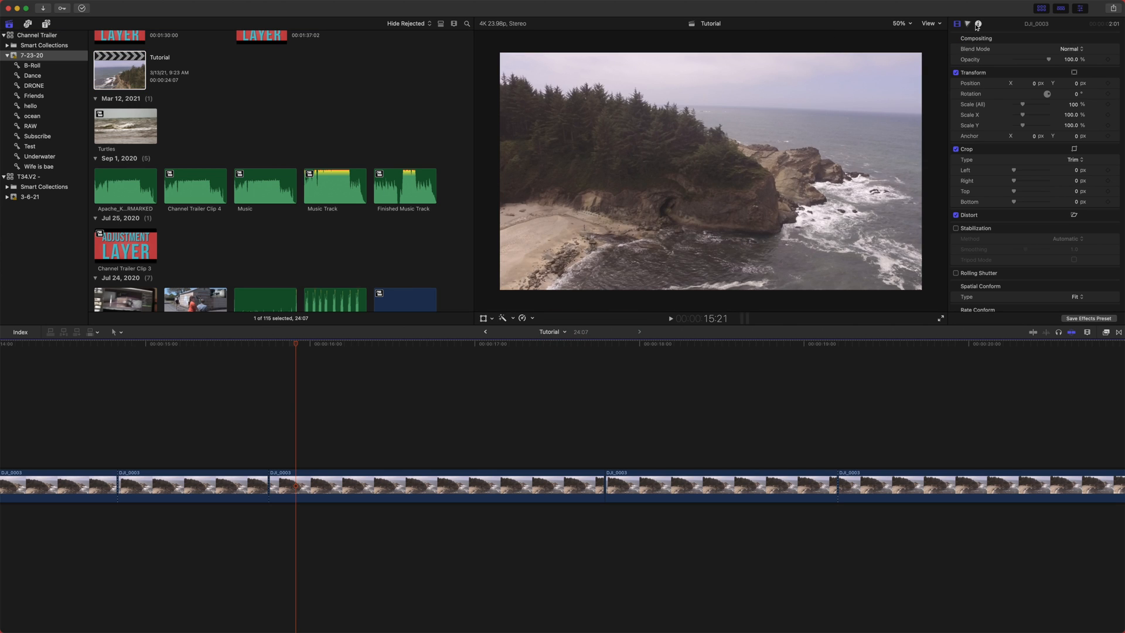
- Reopen the Tutorial project properties, open the Modify settings dialog to review them, and cancel it
left_click(977, 24)
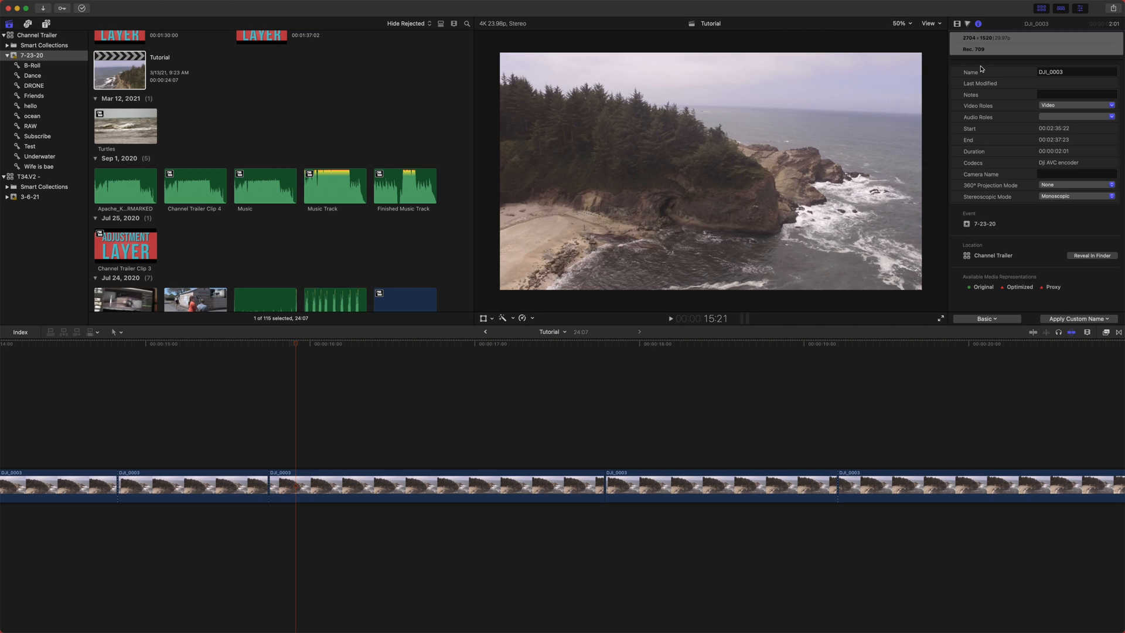
left_click(565, 332)
left_click(577, 361)
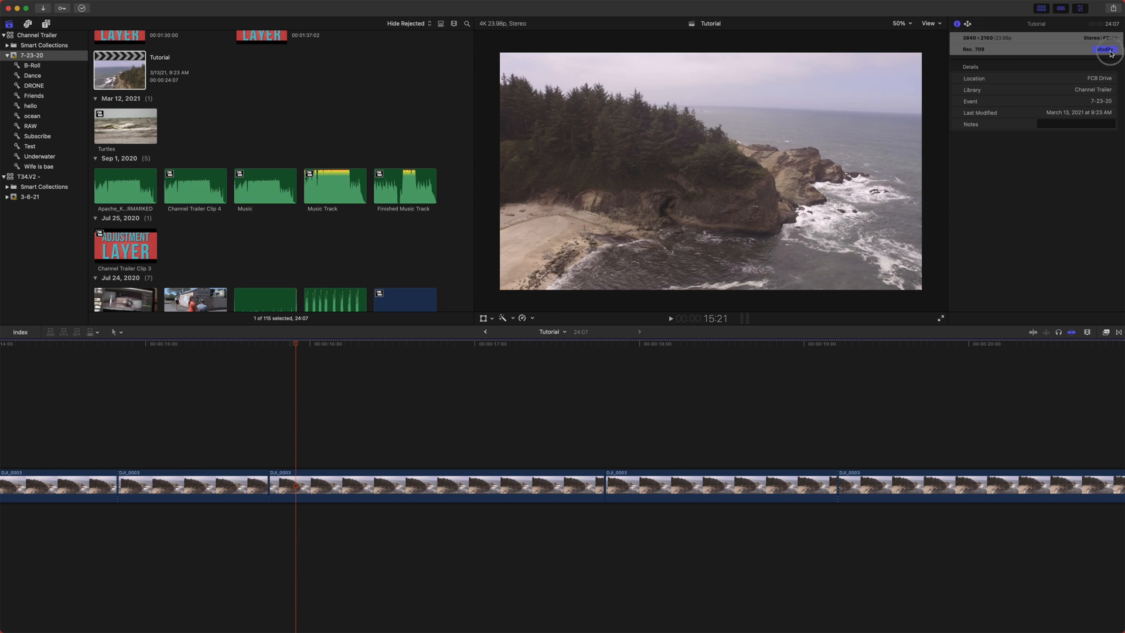
left_click(1105, 49)
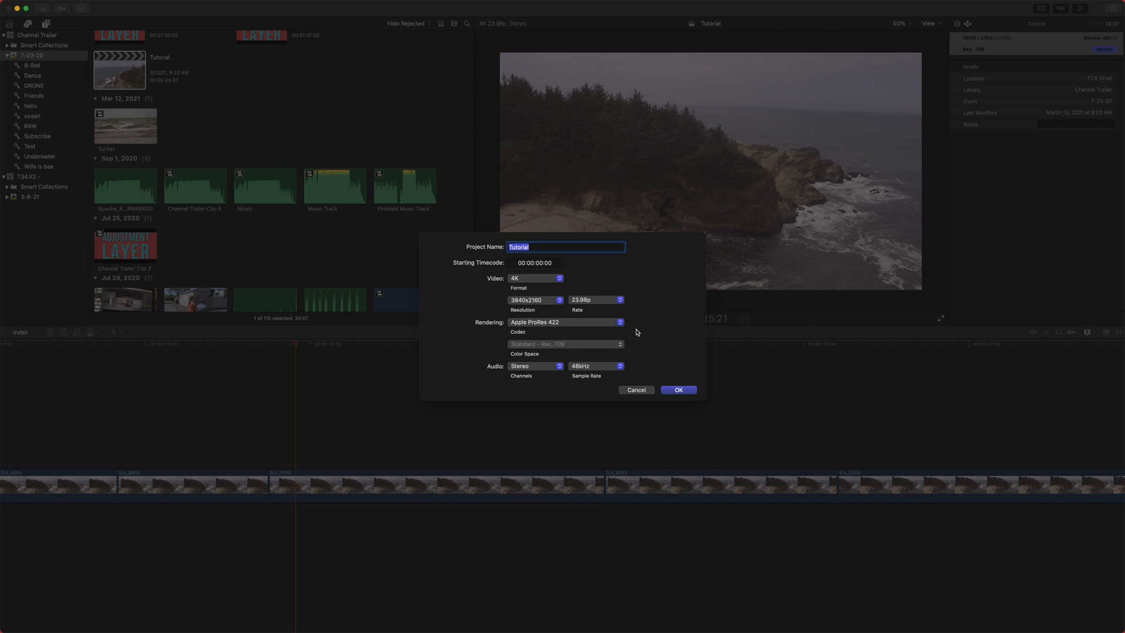
left_click(636, 390)
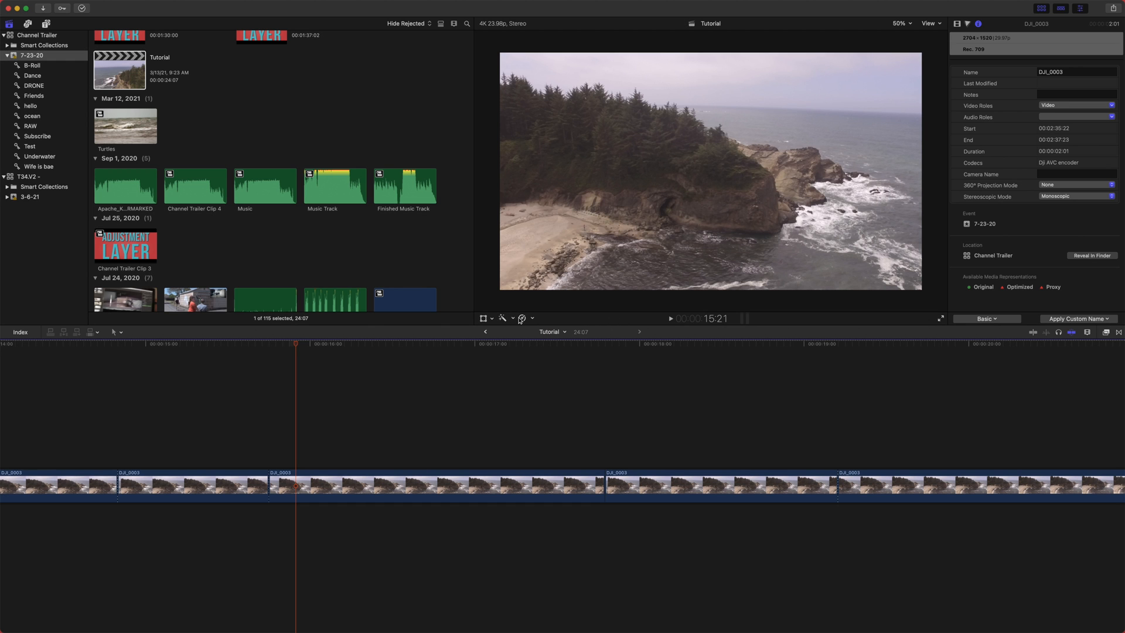
- Zoom the timeline out and slow clip C0092 to 50% speed
left_click(450, 365)
key("super+minus")
key("super+minus")
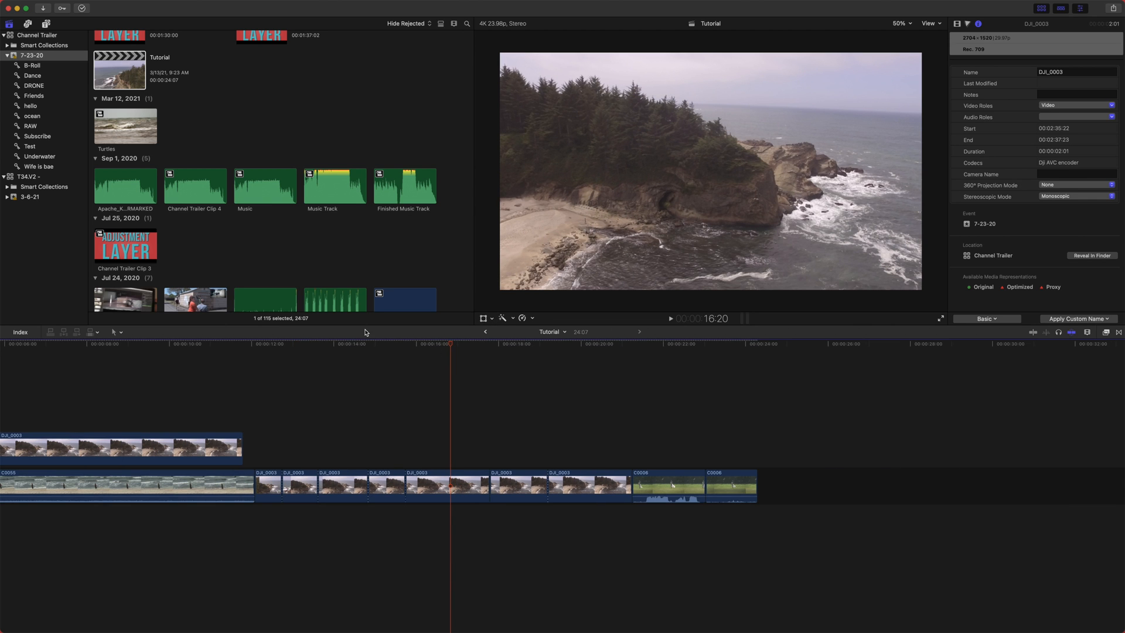
scroll(365, 375, "left", 3)
scroll(205, 220, "down", 10)
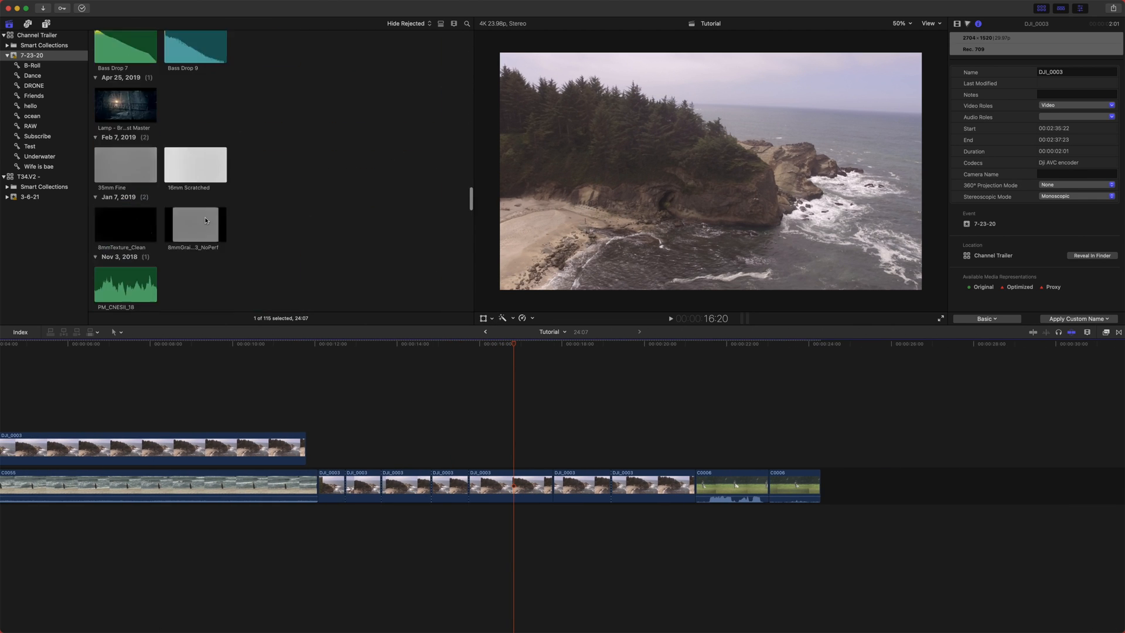
scroll(206, 220, "up", 5)
scroll(206, 221, "up", 10)
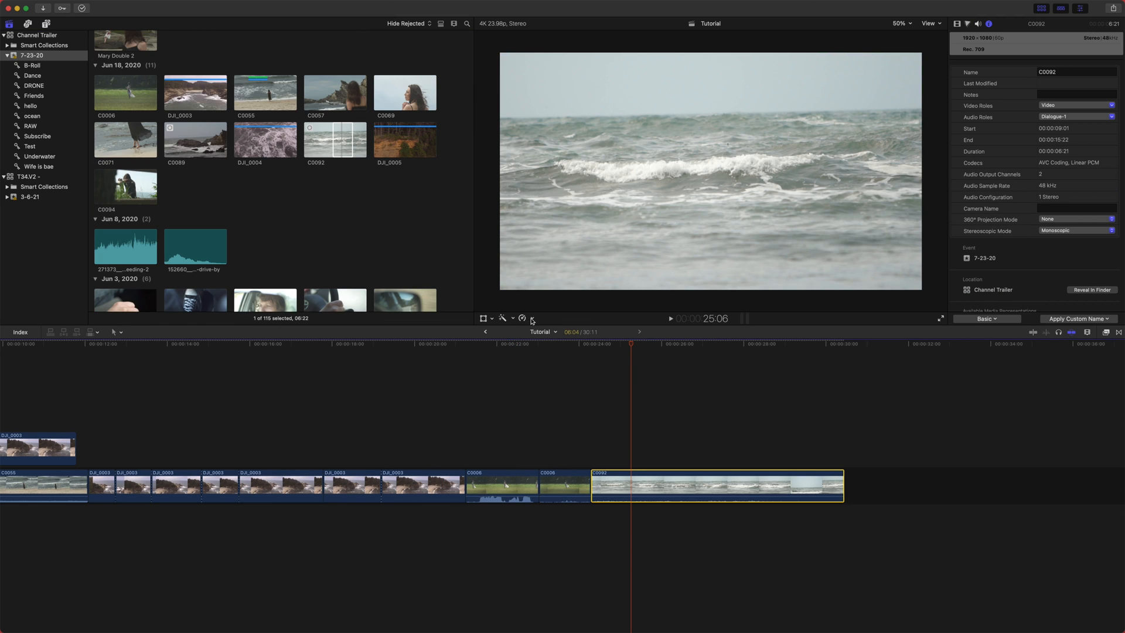
left_click(532, 319)
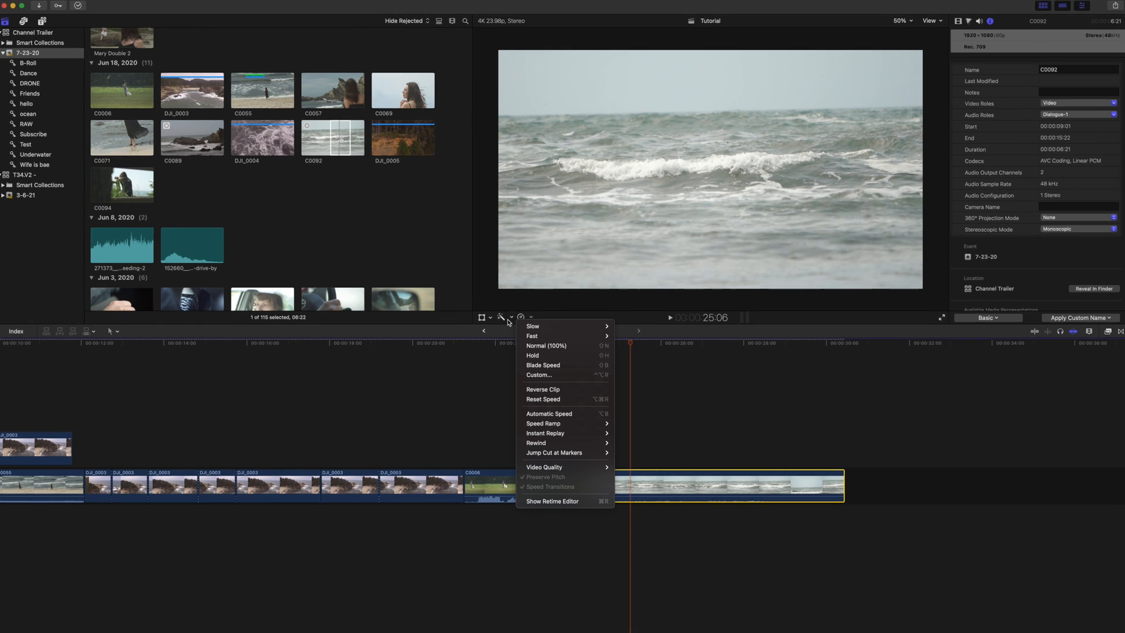
mouse_move(563, 327)
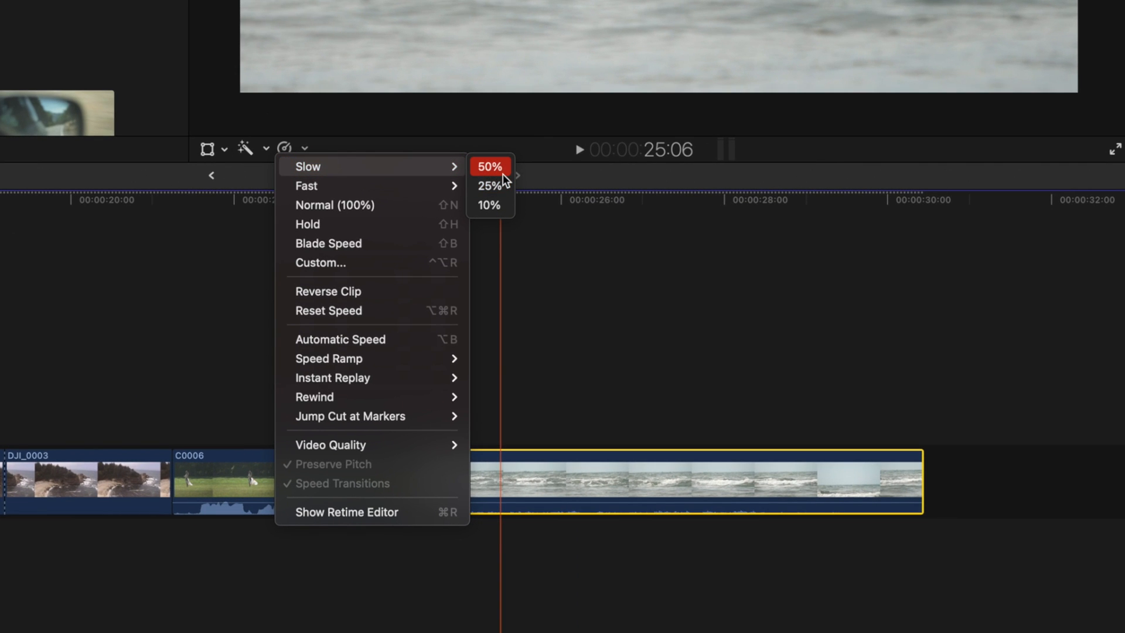
left_click(503, 174)
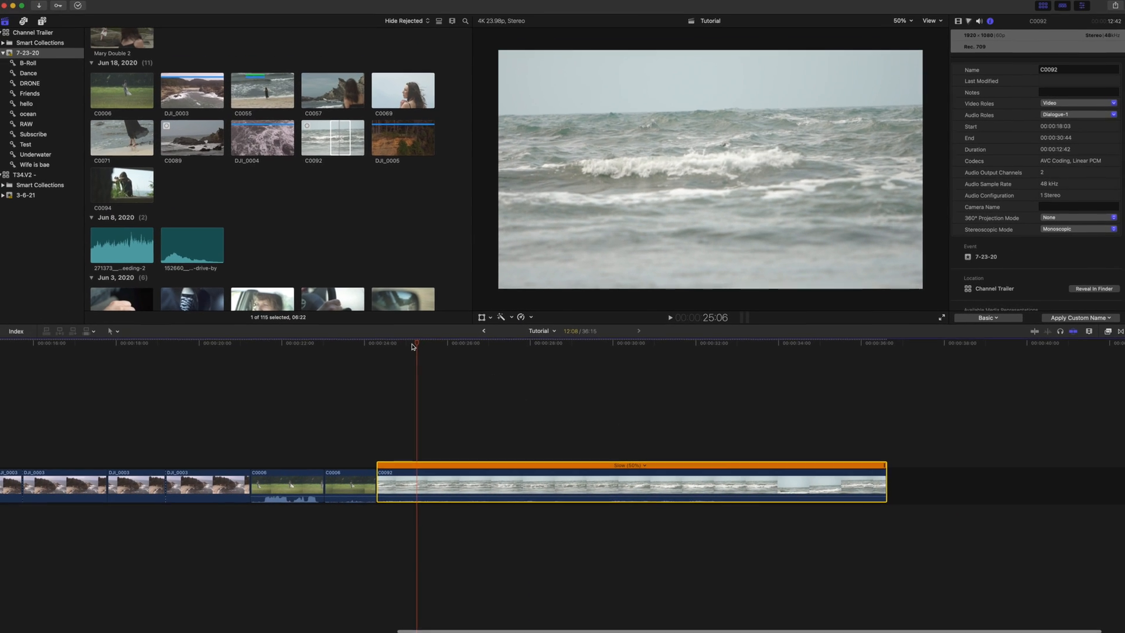
- Speed up clip C0092 to 20x
left_click_drag(412, 345, 440, 344)
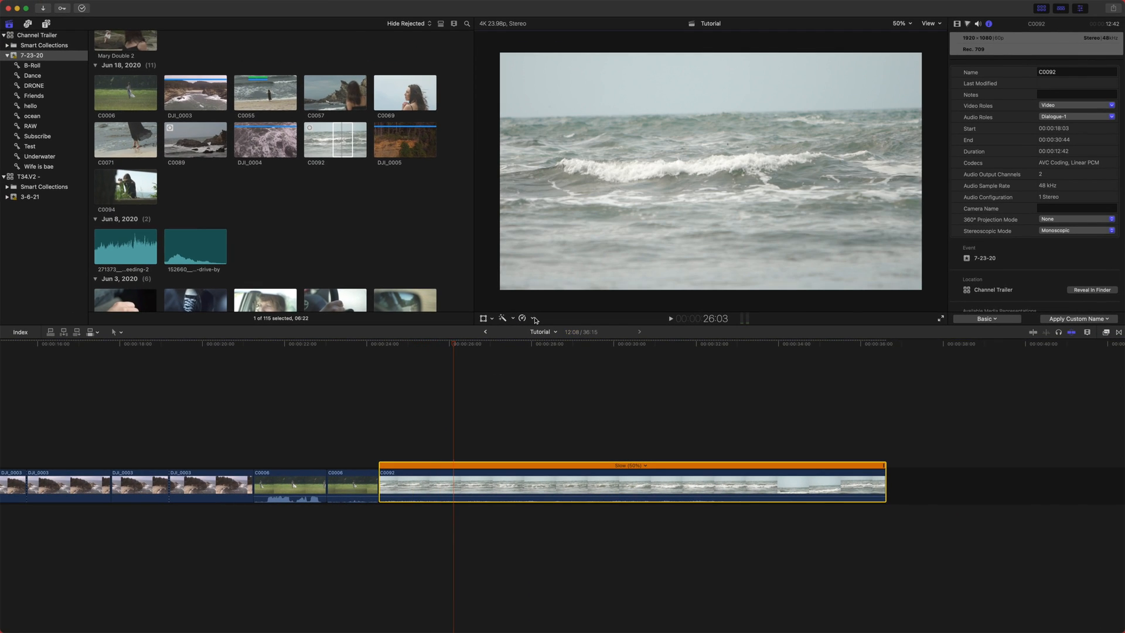
left_click(532, 319)
mouse_move(531, 337)
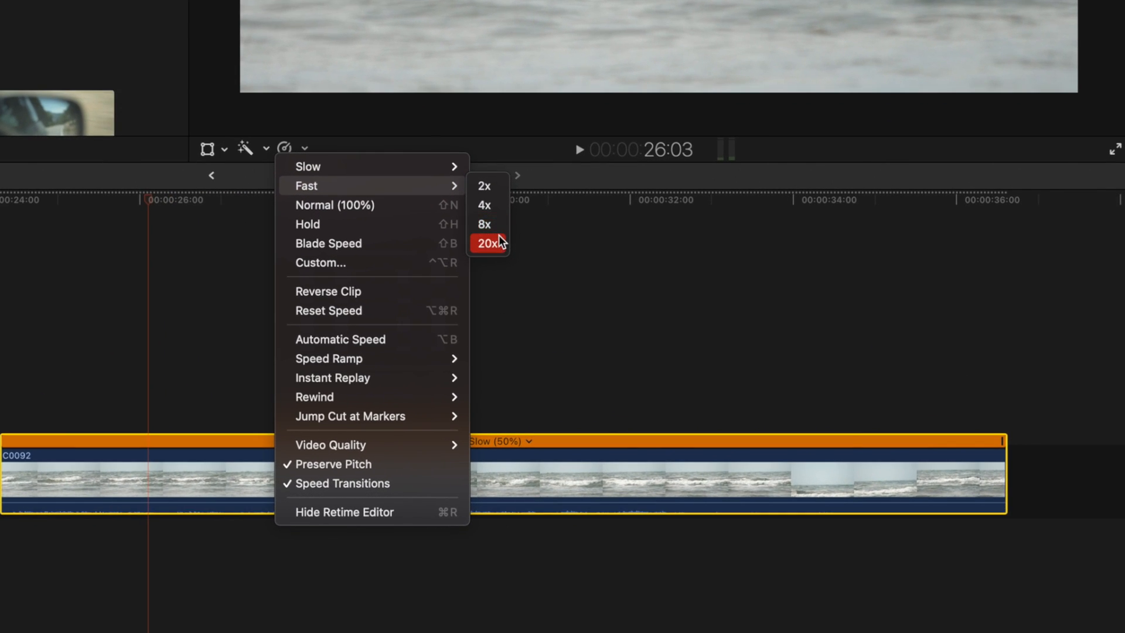
left_click(520, 257)
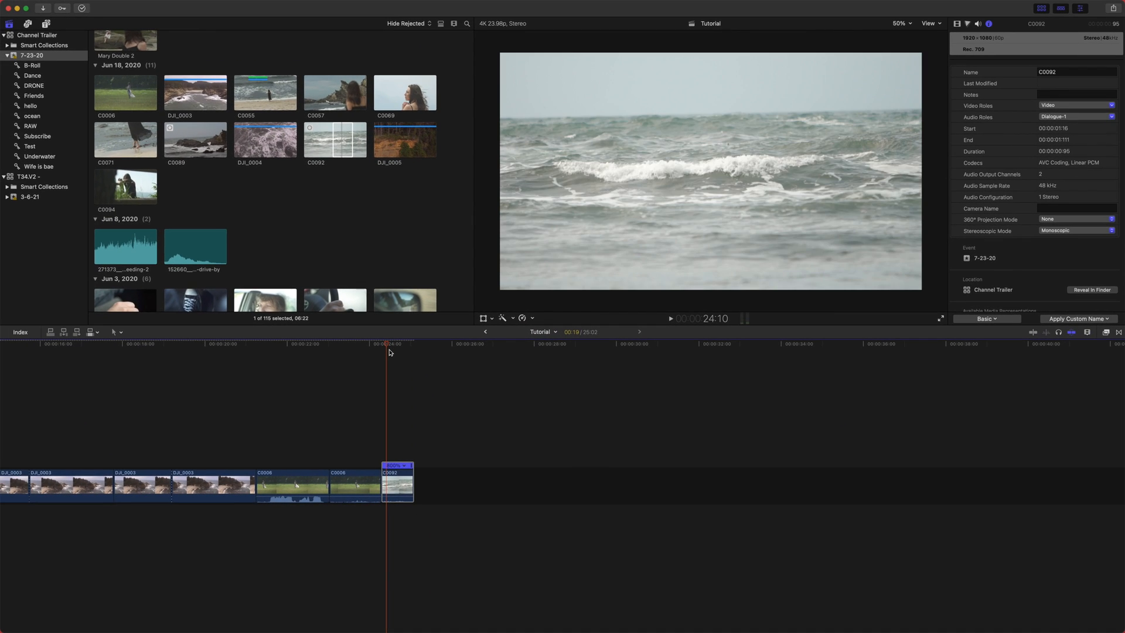
- Reset C0092 to Normal (100%) speed and add a Hold segment at the playhead
key("shift+n")
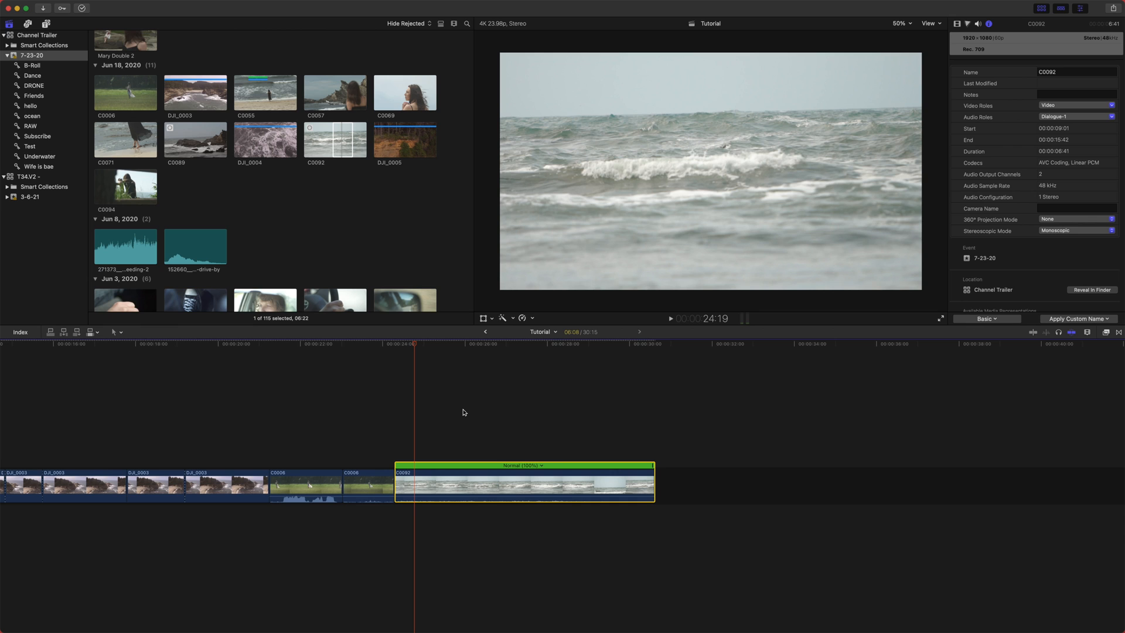
left_click(484, 351)
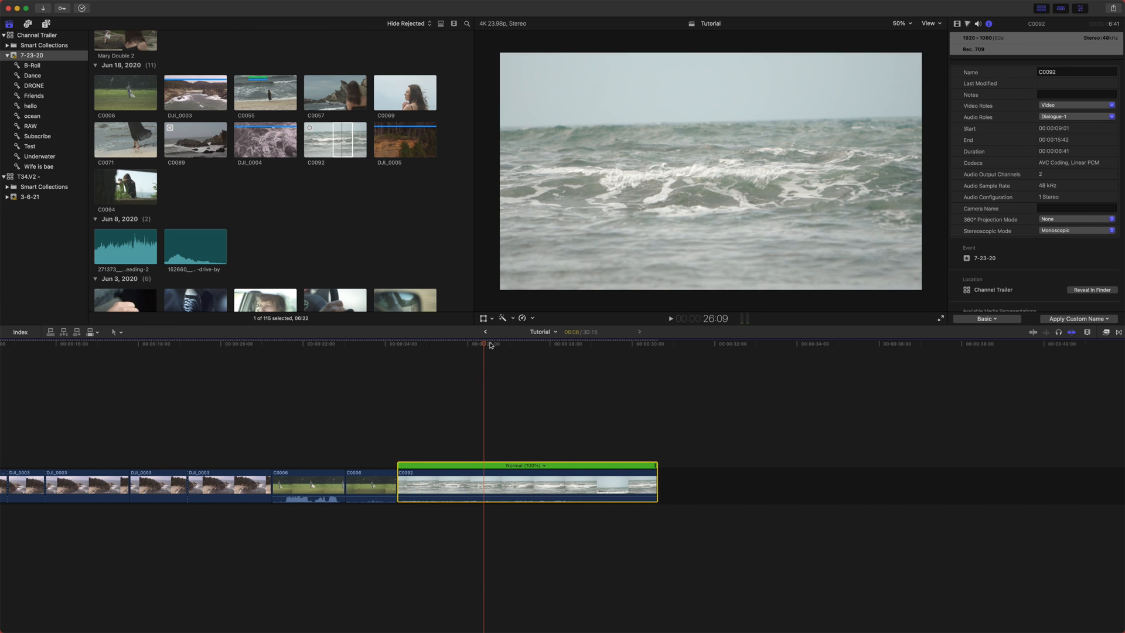
left_click(434, 347)
key("shift+h")
left_click_drag(455, 347, 431, 377)
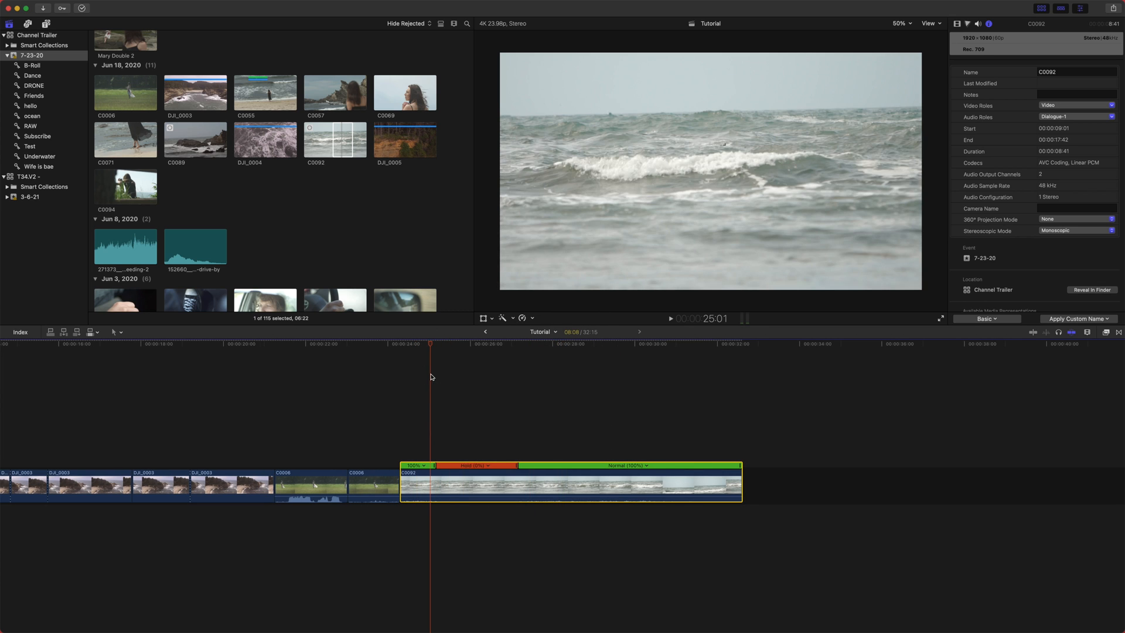
- Play the clip and shorten the Hold segment by dragging its end
key("space")
left_click_drag(516, 466, 477, 467)
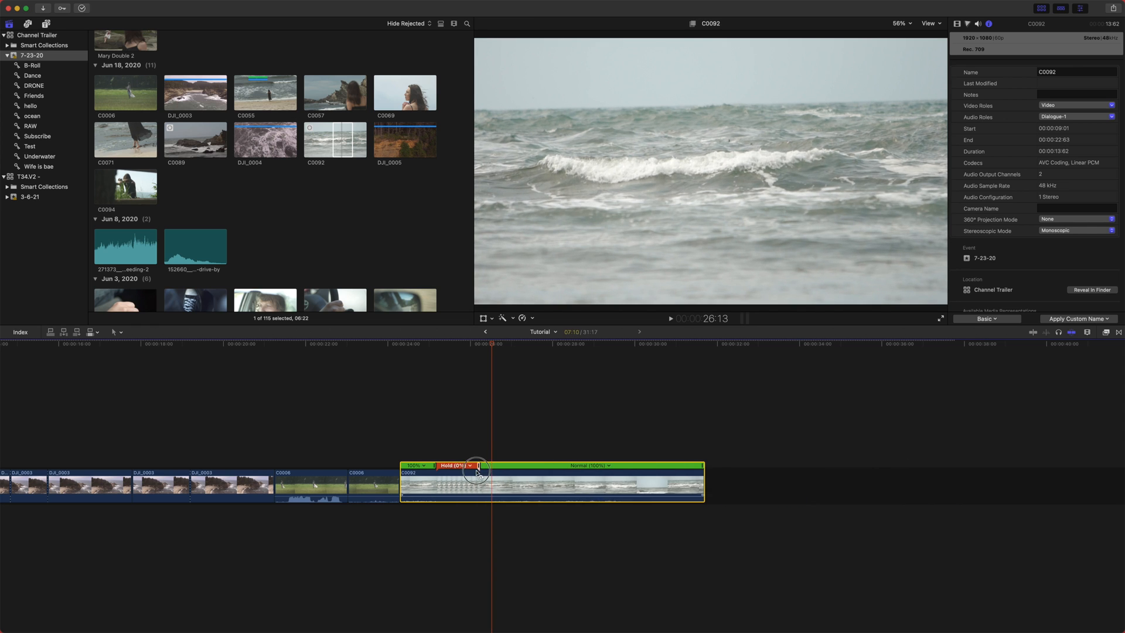
- Try Blade Speed on C0092 and undo it
left_click(532, 318)
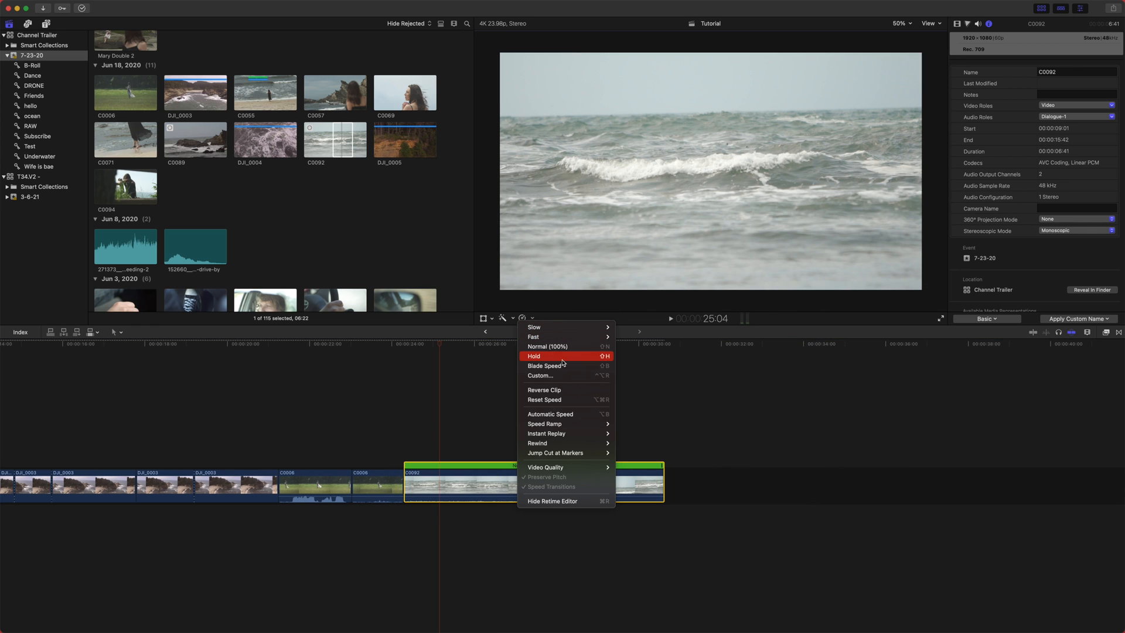
left_click(545, 366)
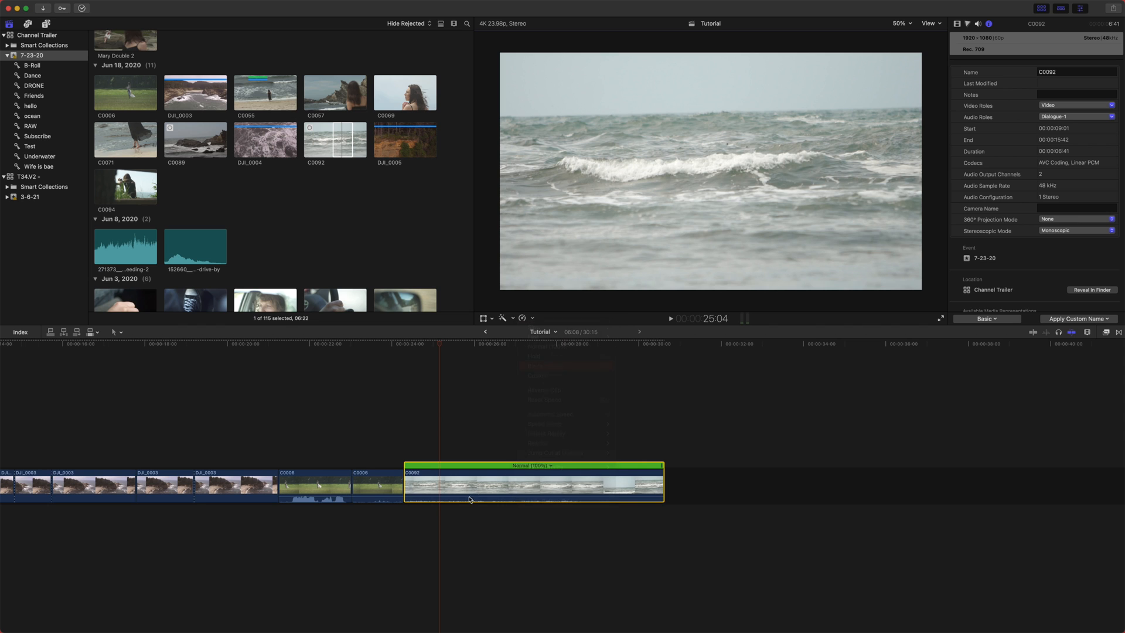
key("super+z")
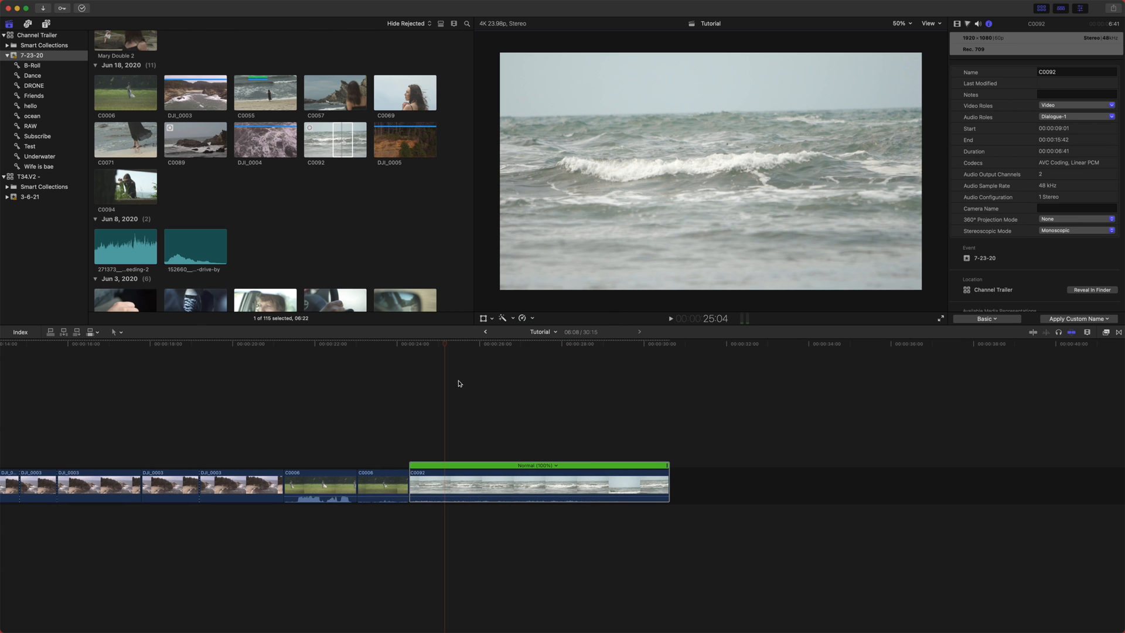
- Blade the speed of C0092 at the playhead near 26:00
mouse_move(465, 344)
left_mouse_down()
mouse_move(426, 347)
mouse_move(481, 349)
left_mouse_up()
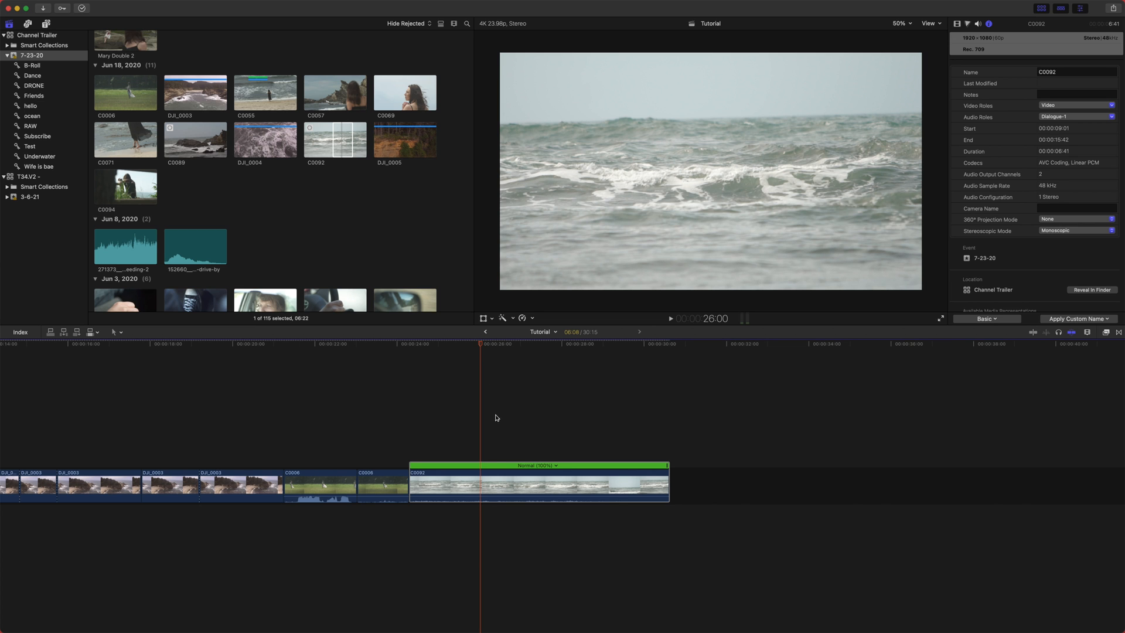
left_click(533, 319)
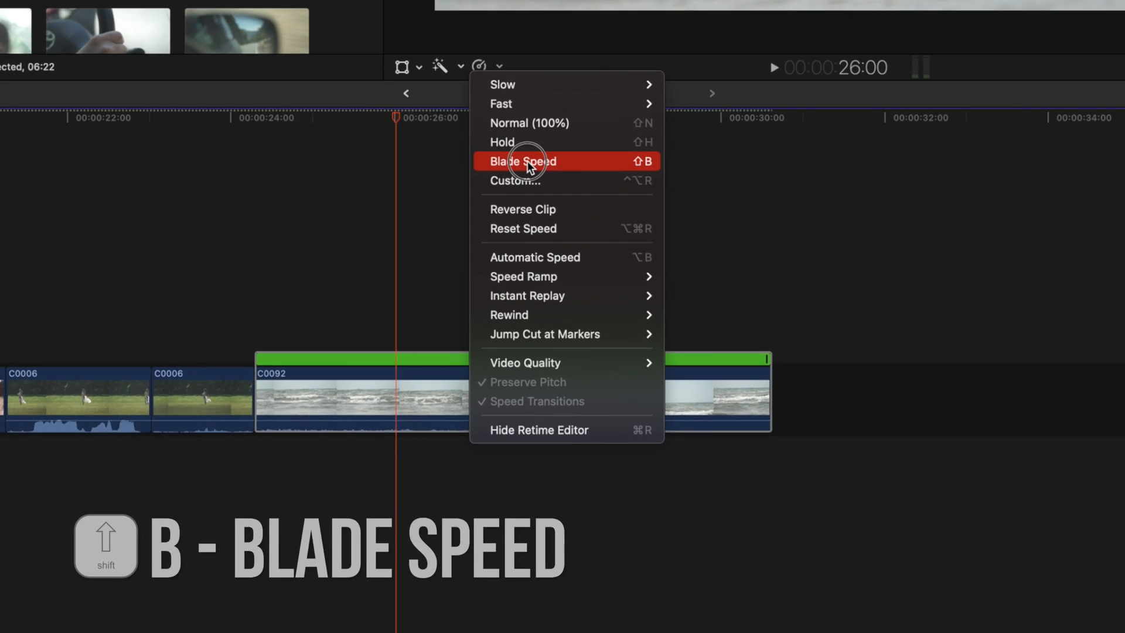
left_click(530, 198)
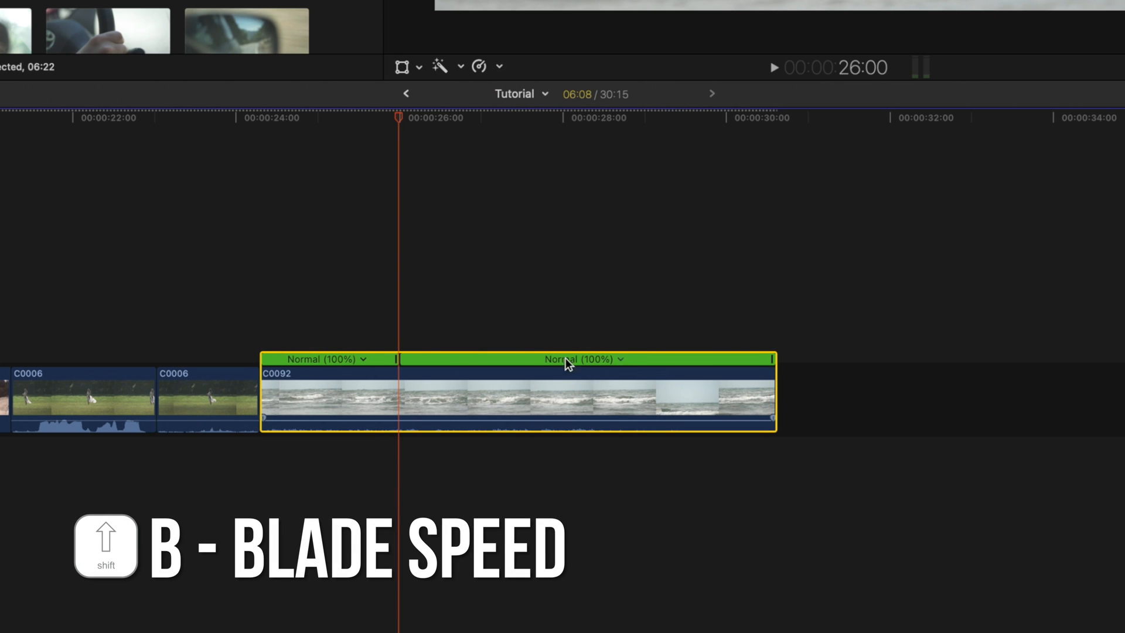
- Set the C0092 speed segment after the blade to Slow 50%
left_click(623, 359)
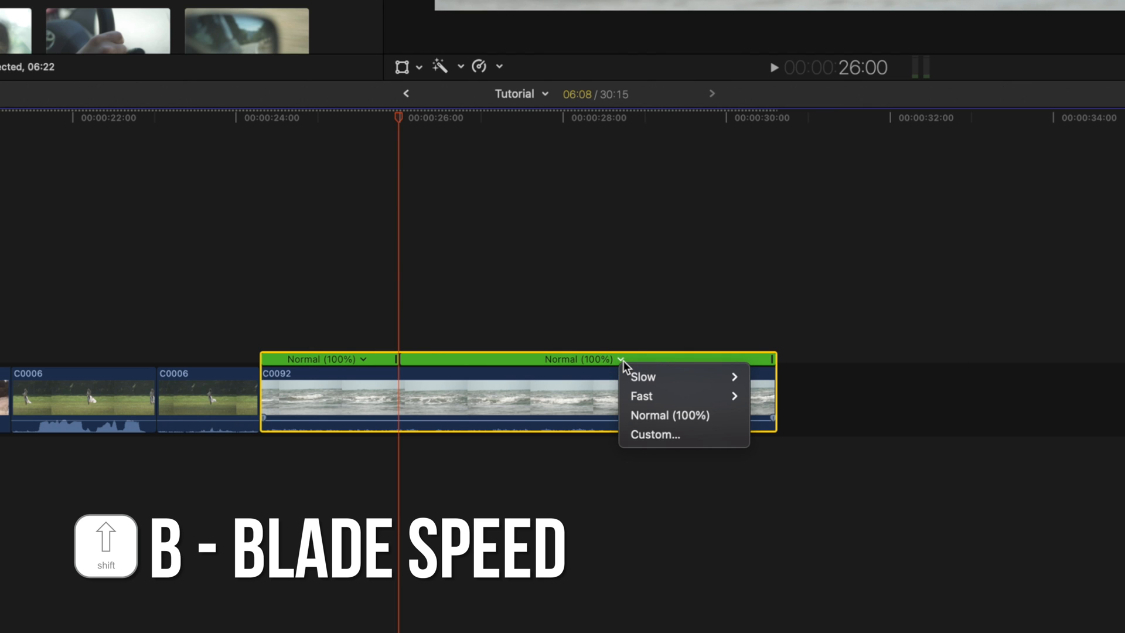
mouse_move(662, 378)
left_click(771, 376)
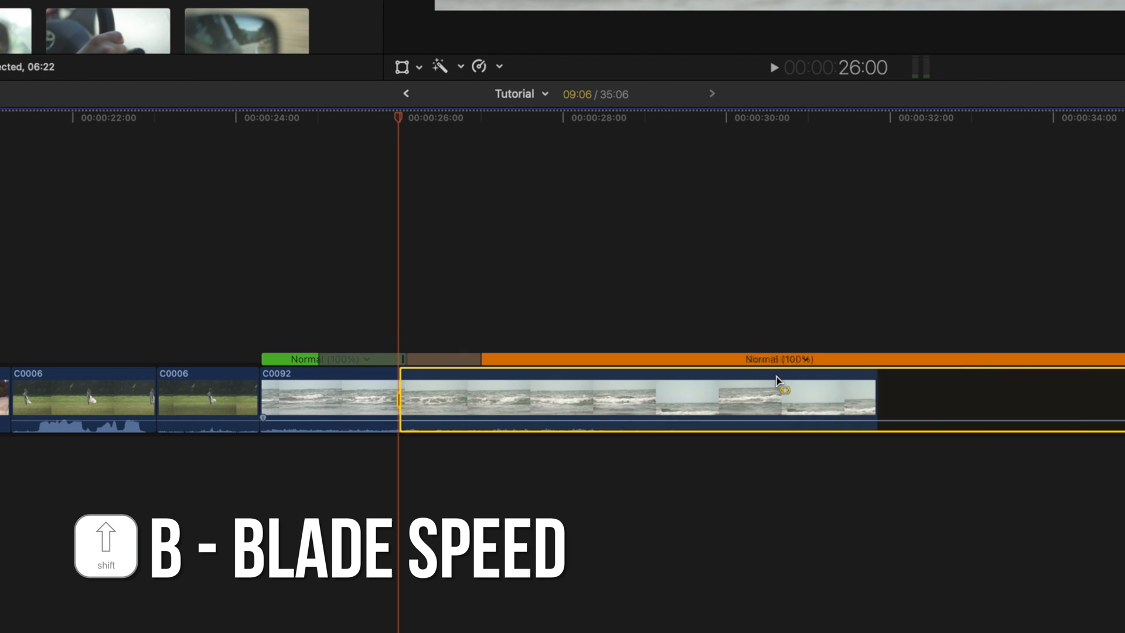
- Play the slowed segment, then return it to Normal (100%) speed
key("space")
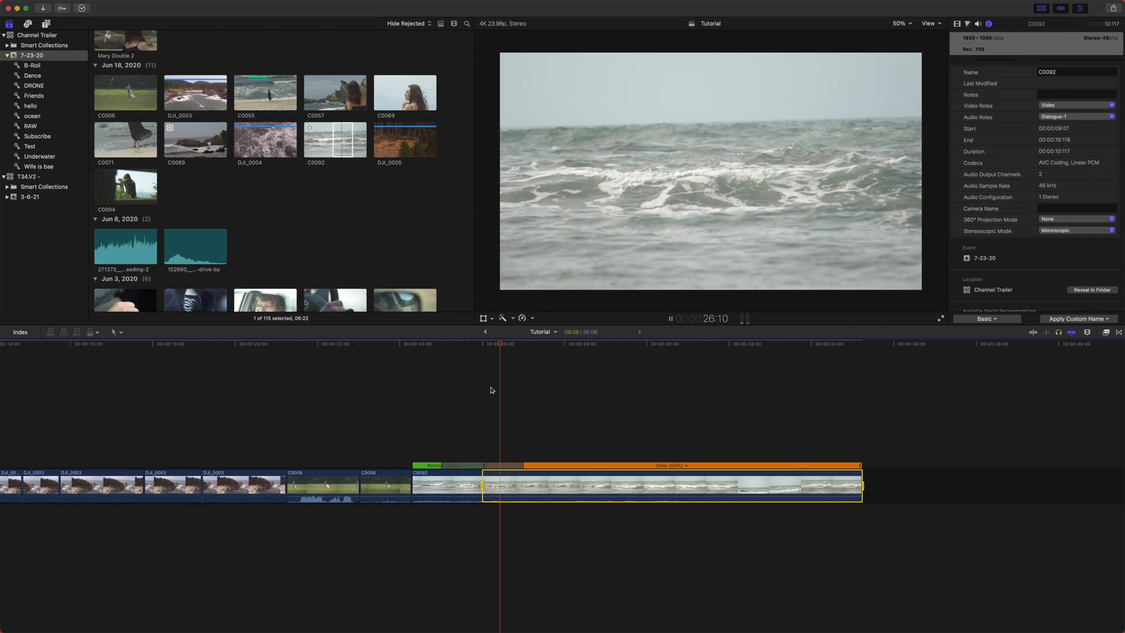
key("space")
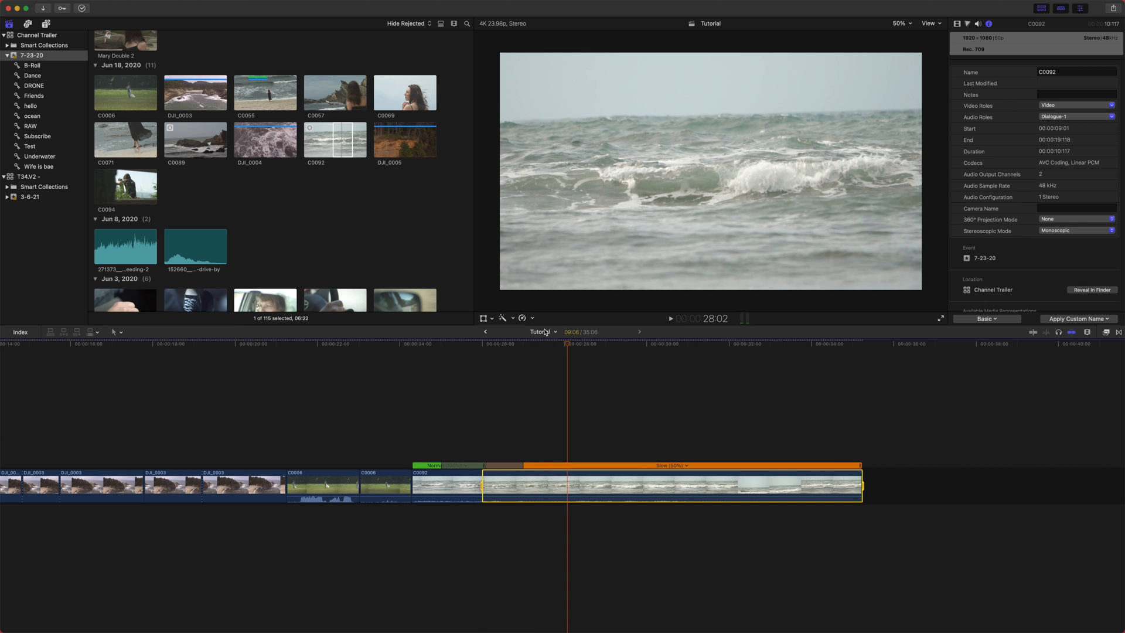
key("shift+n")
- Blade the speed of C0092 at about 28:09 and set the middle segment to Slow 50%
left_click_drag(474, 342, 584, 353)
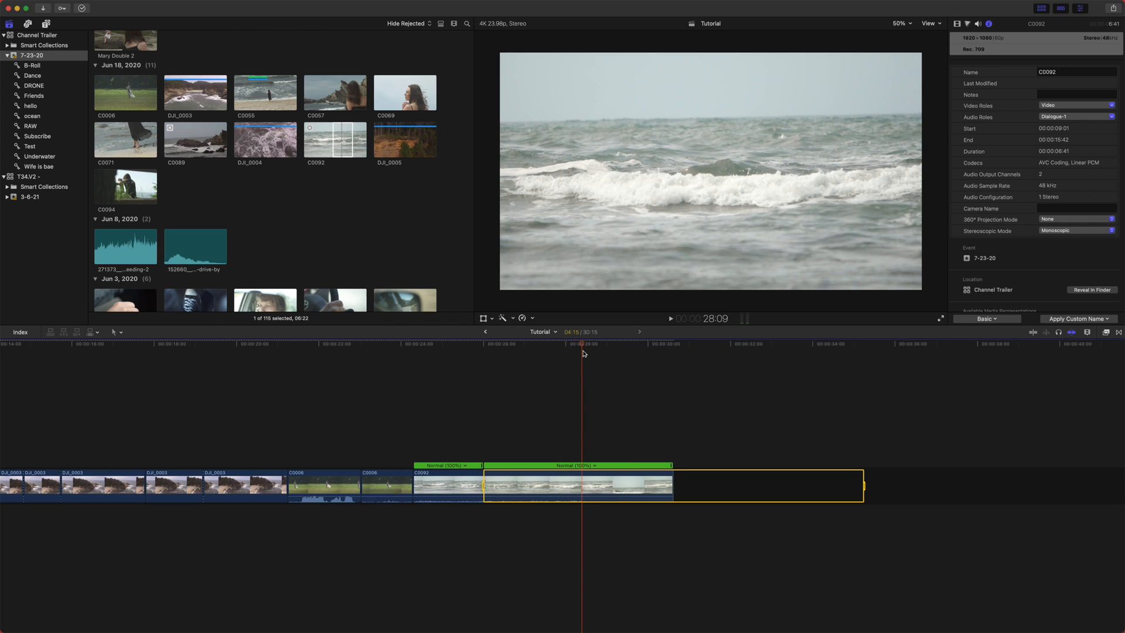
key("shift+b")
left_click(551, 466)
mouse_move(561, 473)
left_click(634, 474)
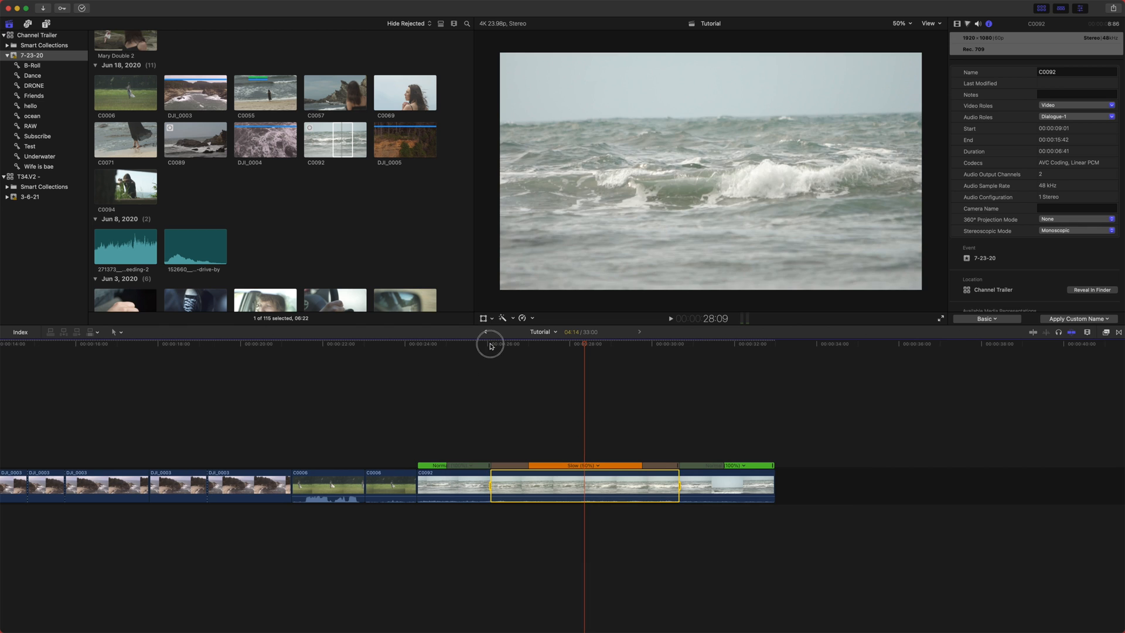
- Play through the slowed section of C0092 to review the speed change
left_click(491, 344)
key("space")
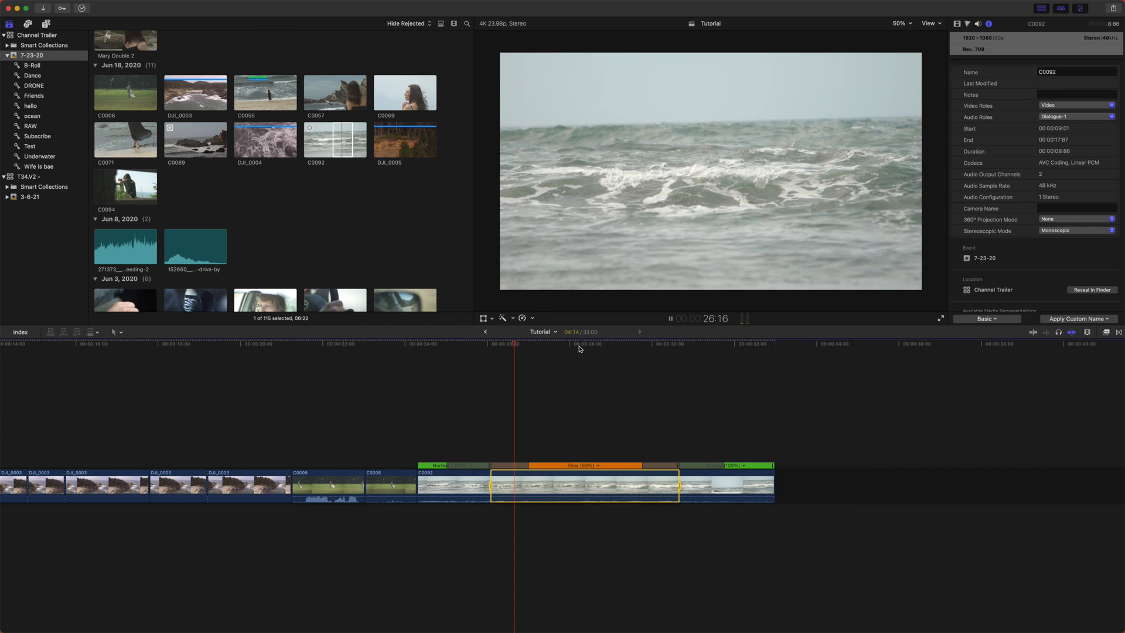
left_click(648, 345)
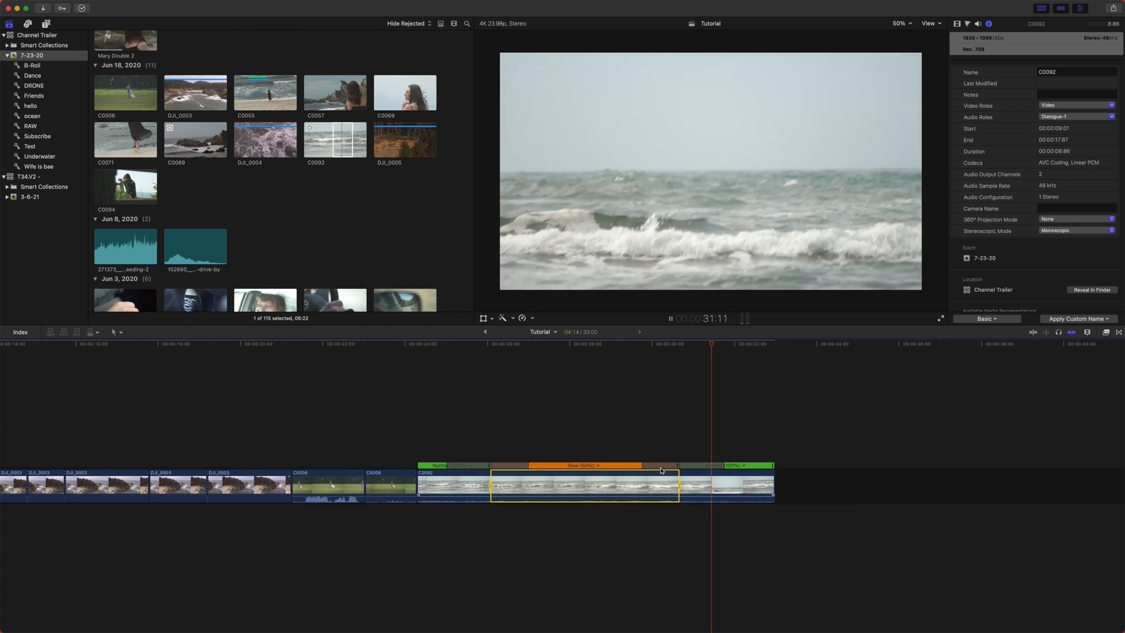
key("space")
- Reset the speed of C0092 and open its Custom Speed dialog
left_click(482, 369)
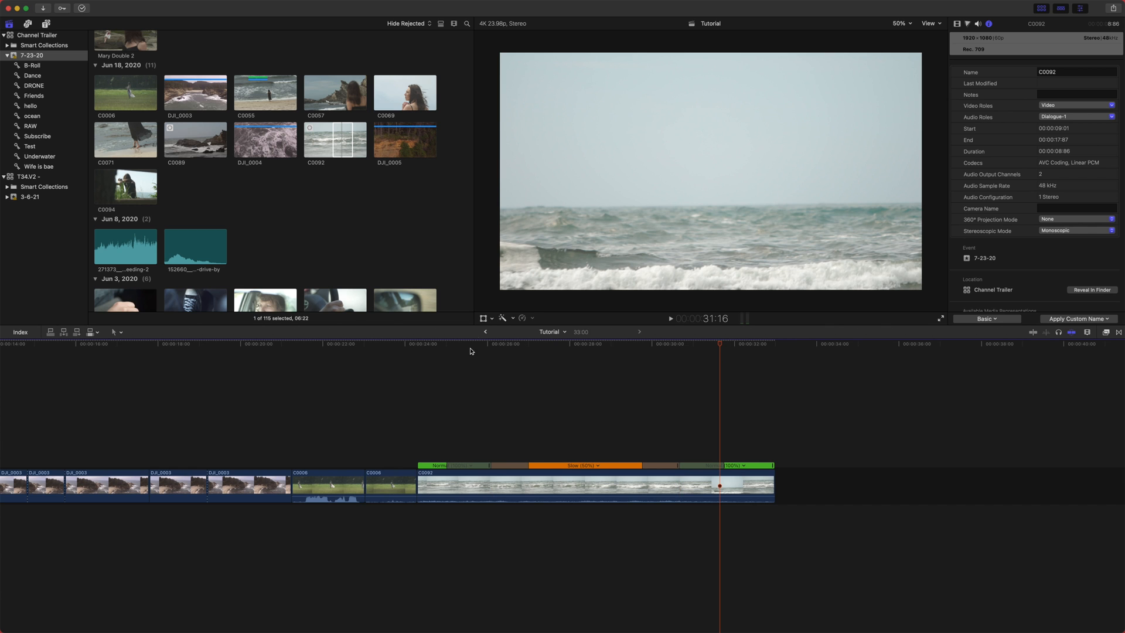
left_click(473, 345)
left_click(533, 344)
left_click(522, 318)
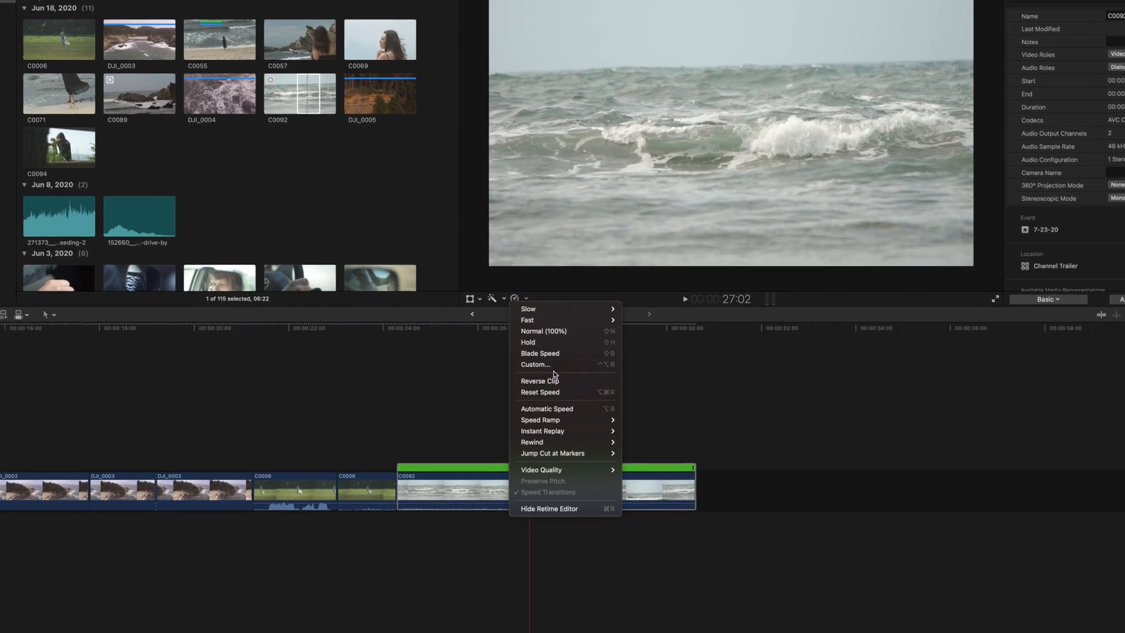
left_click(551, 390)
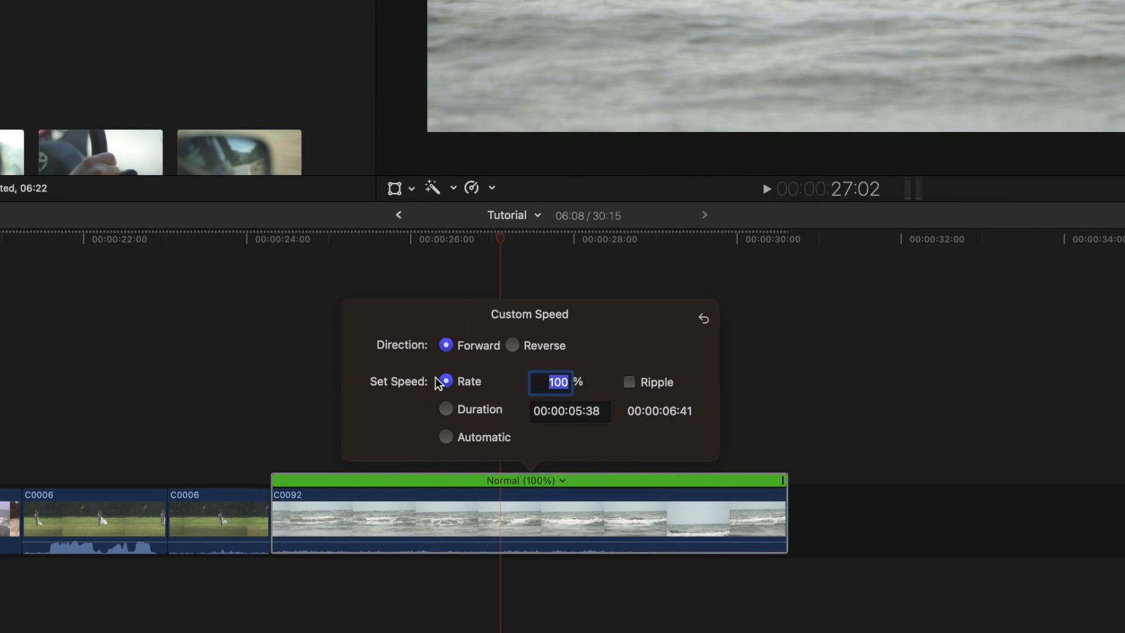
- In Custom Speed, keep direction Forward, enable Ripple and set the rate to 50%
left_click(513, 346)
left_click(467, 346)
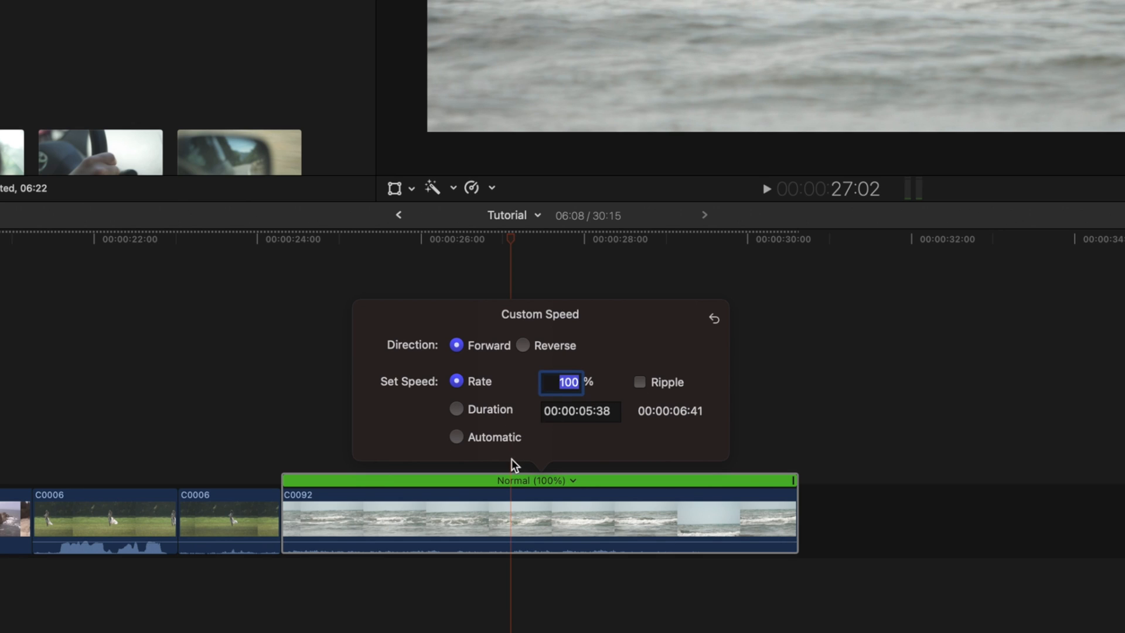
type("50")
key("Return")
type("100")
key("Return")
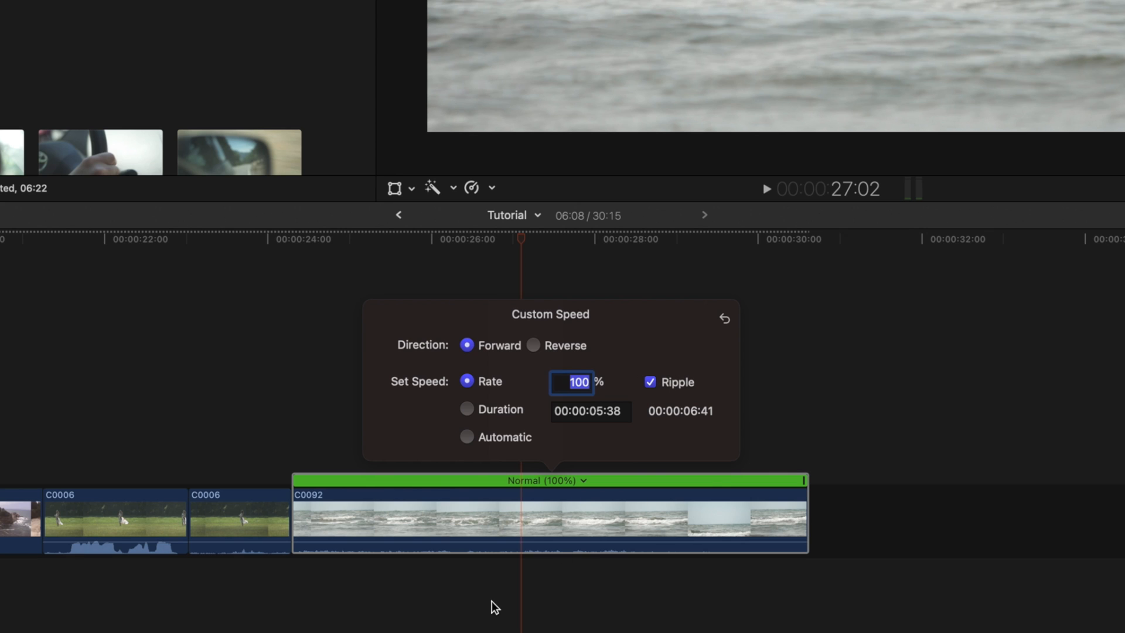
type("50")
key("Return")
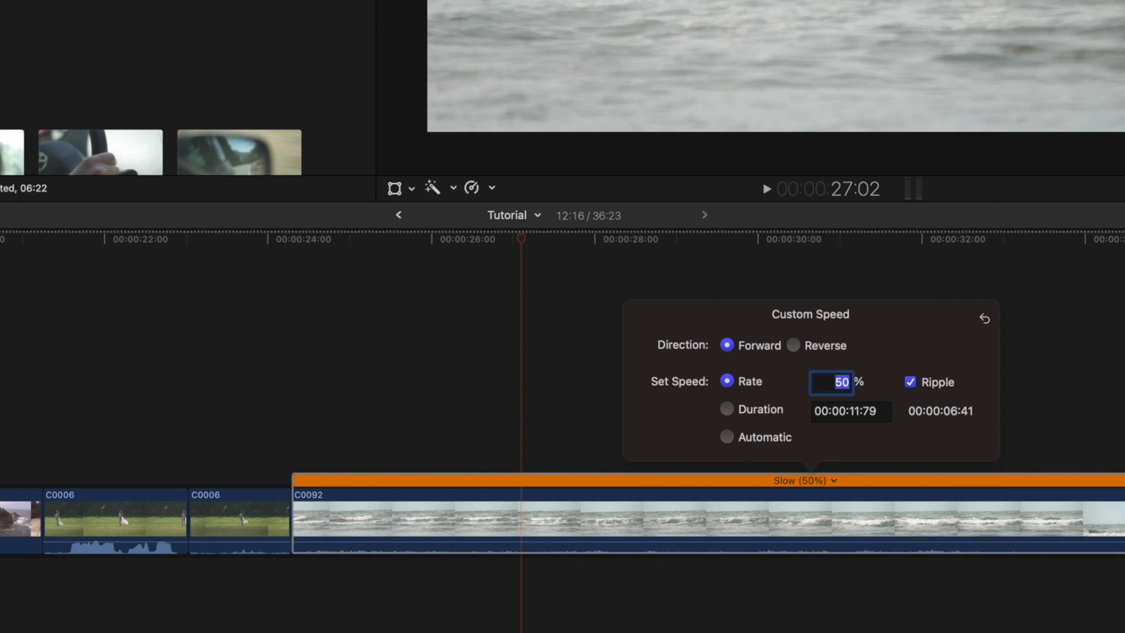
- Turn Ripple off and set the custom speed rate to 25%
scroll(620, 619, "right", 5)
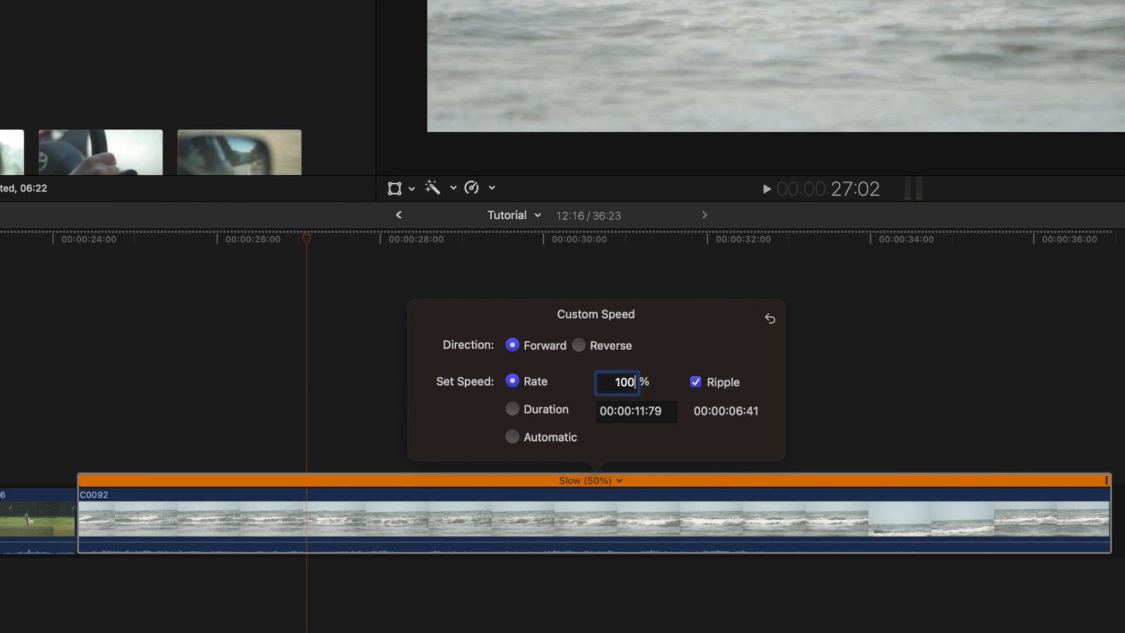
key("Return")
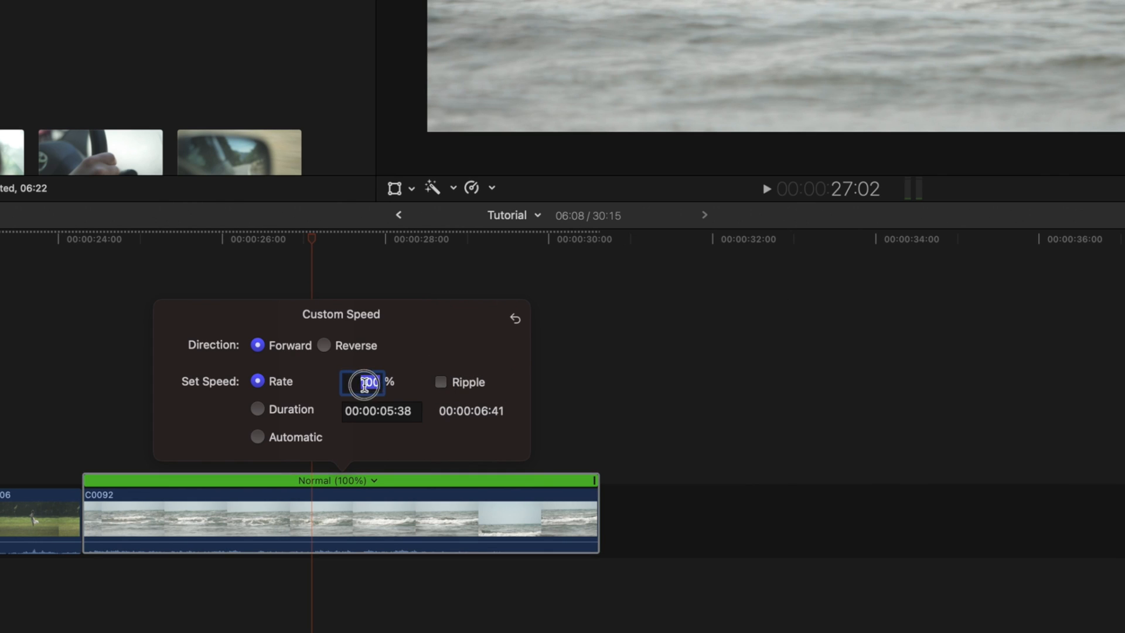
type("25")
key("Return")
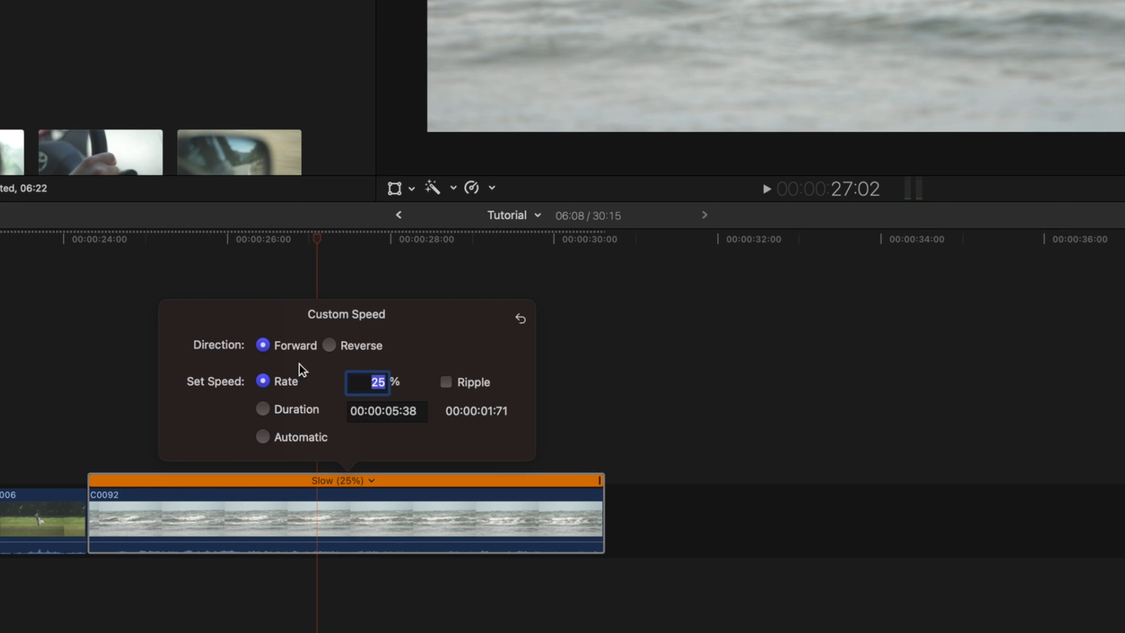
- Switch Custom Speed to Duration and set the duration to 00:00:01:00
left_click(290, 410)
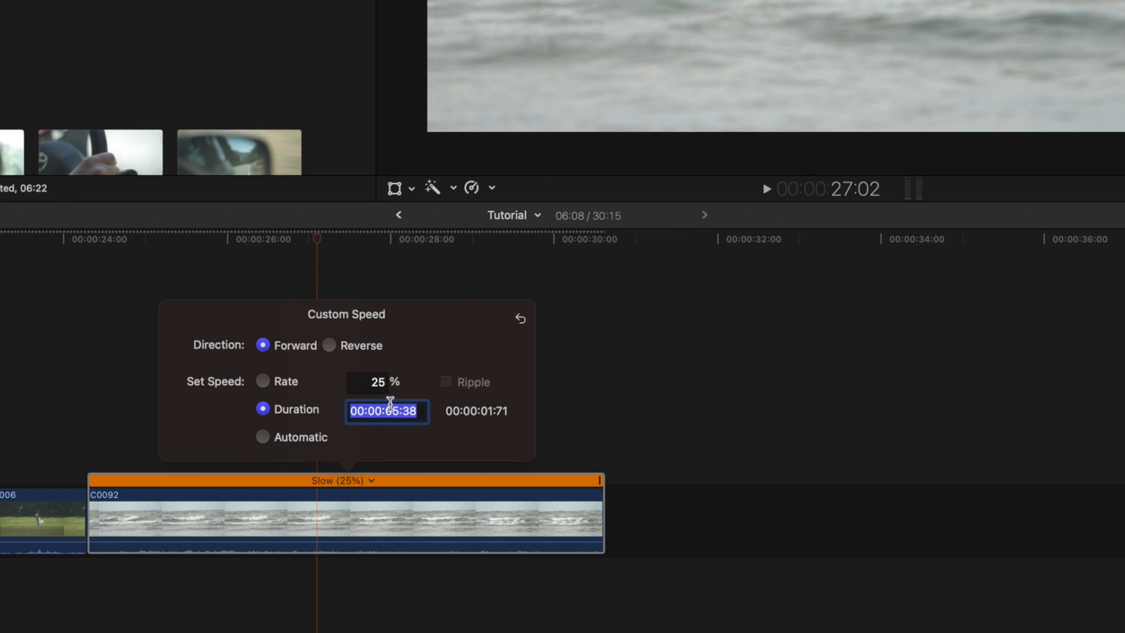
left_click(393, 410)
key("Delete")
type("1")
left_click(421, 411)
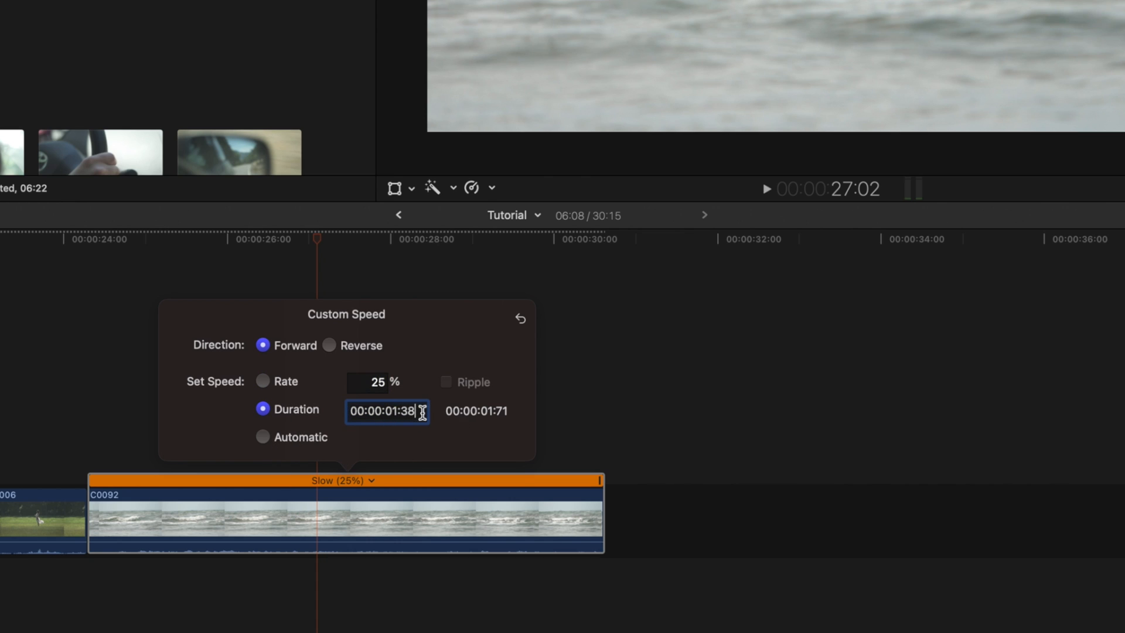
key("BackSpace")
key("BackSpace")
type("00")
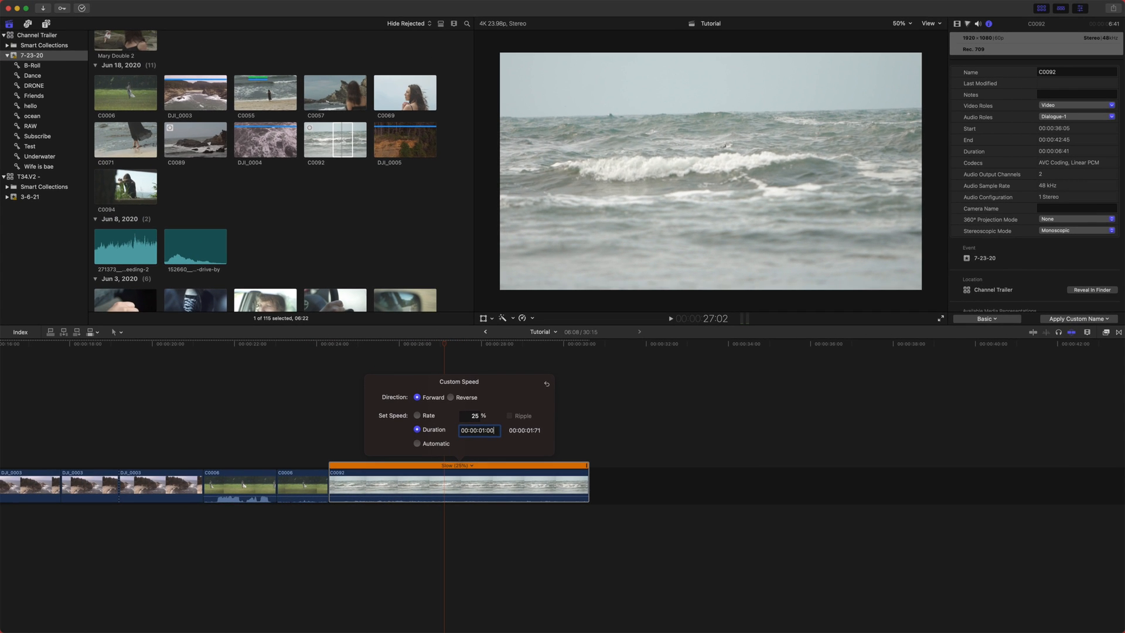
key("Return")
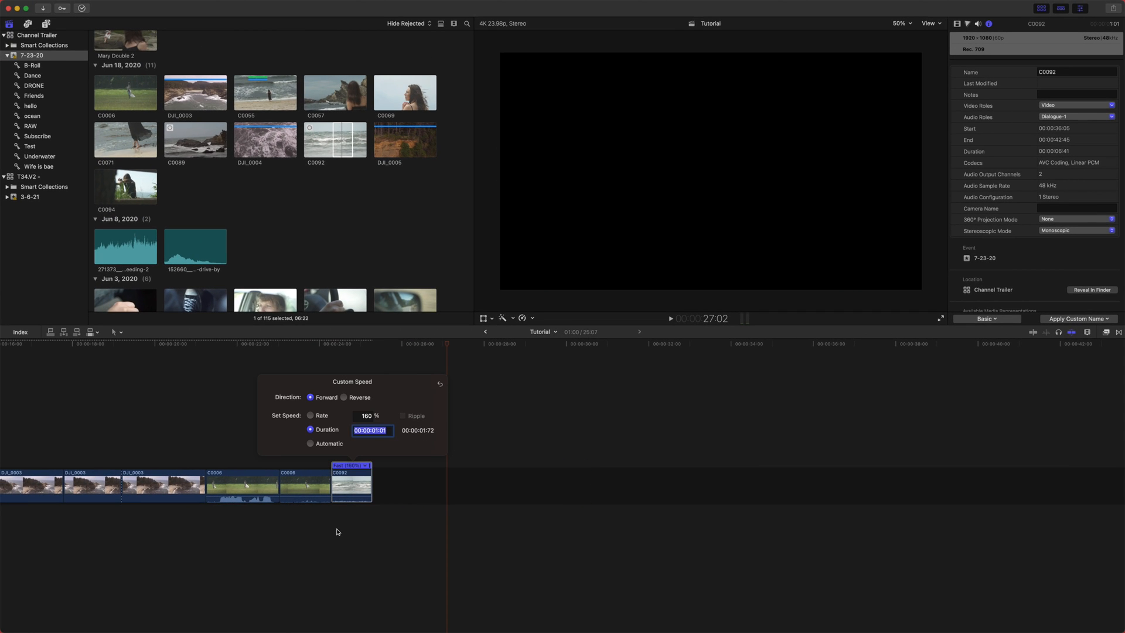
- Reopen Custom Speed for C0092 and switch it to Automatic speed
mouse_move(354, 347)
left_mouse_down()
mouse_move(337, 342)
mouse_move(345, 360)
mouse_move(360, 352)
mouse_move(340, 355)
left_mouse_up()
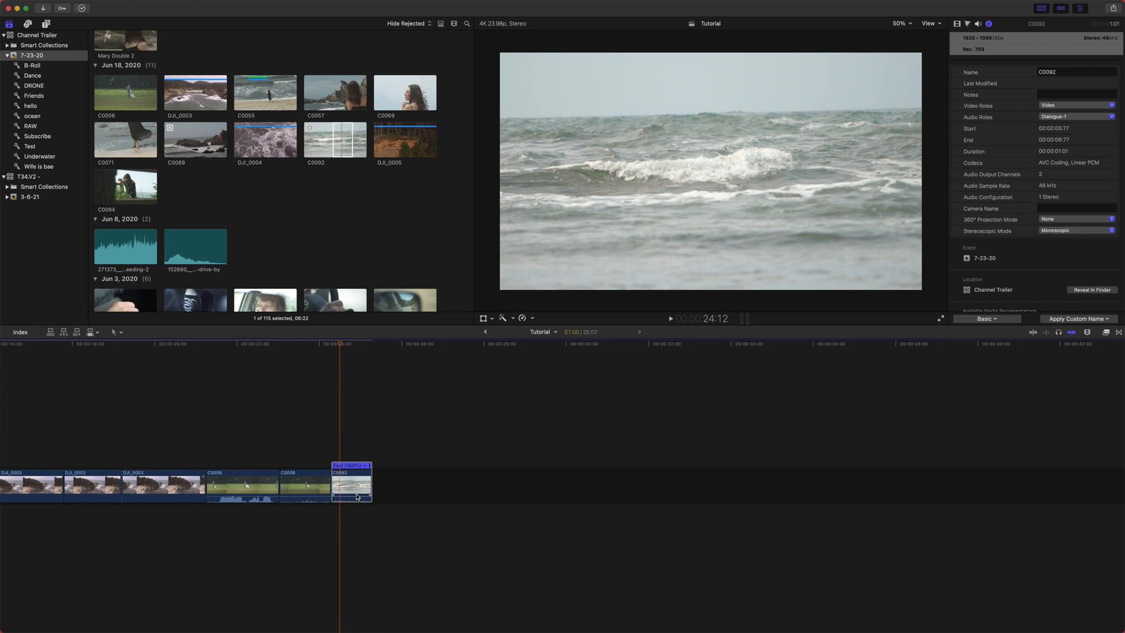
left_click(366, 466)
left_click(391, 506)
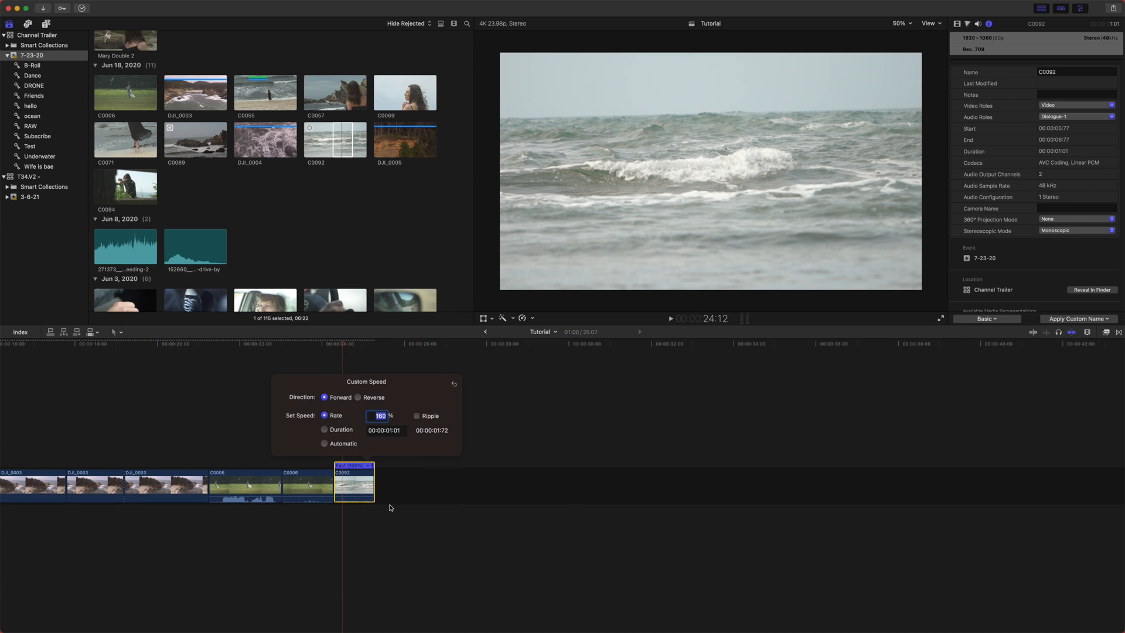
left_click(324, 443)
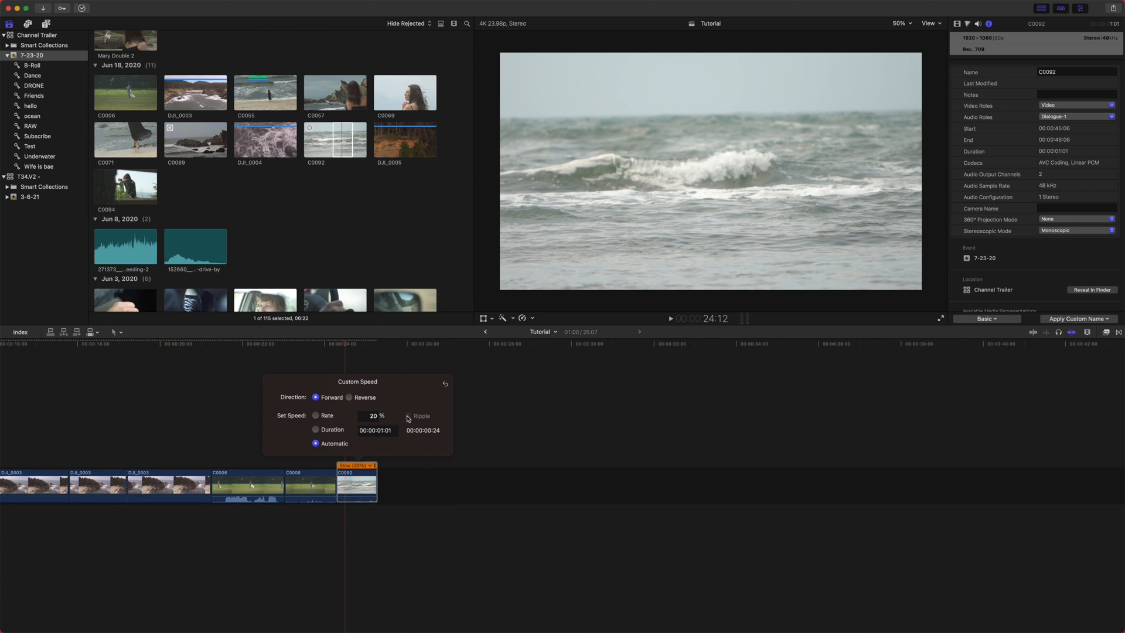
left_click(389, 504)
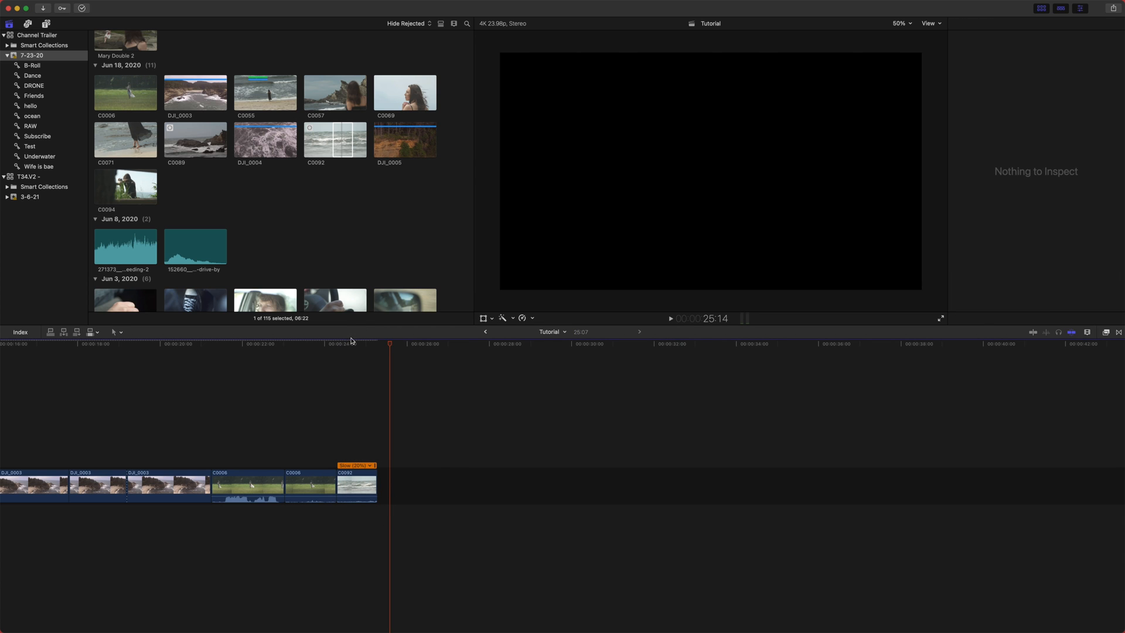
- Lengthen C0092 by dragging its end out to about 9 seconds
left_click(351, 340)
left_click_drag(378, 488, 743, 485)
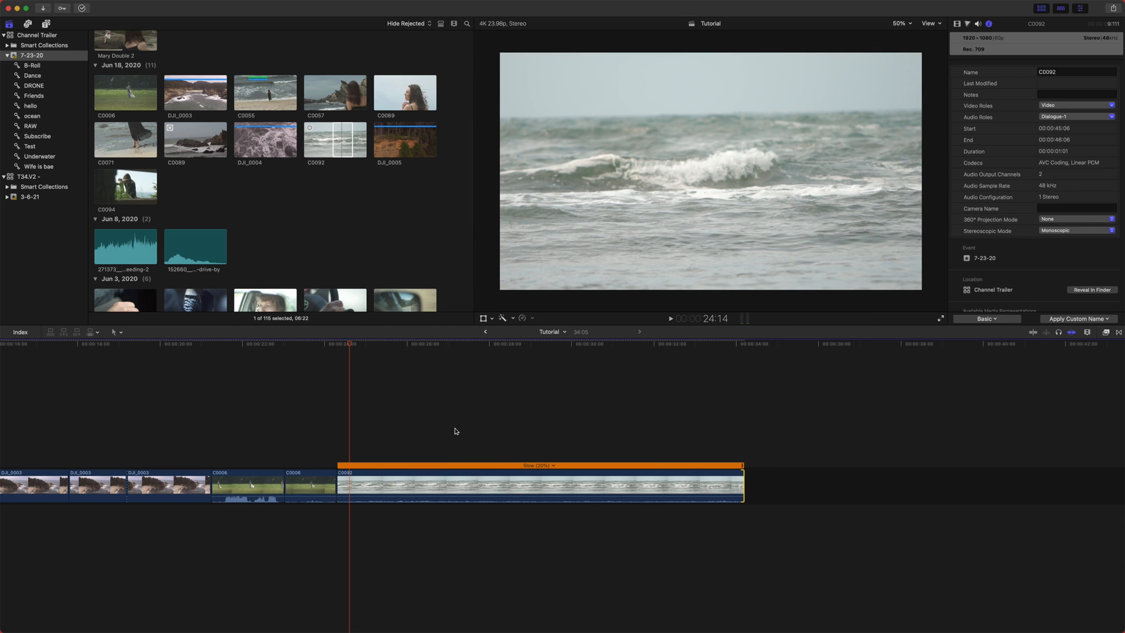
left_click_drag(385, 341, 364, 404)
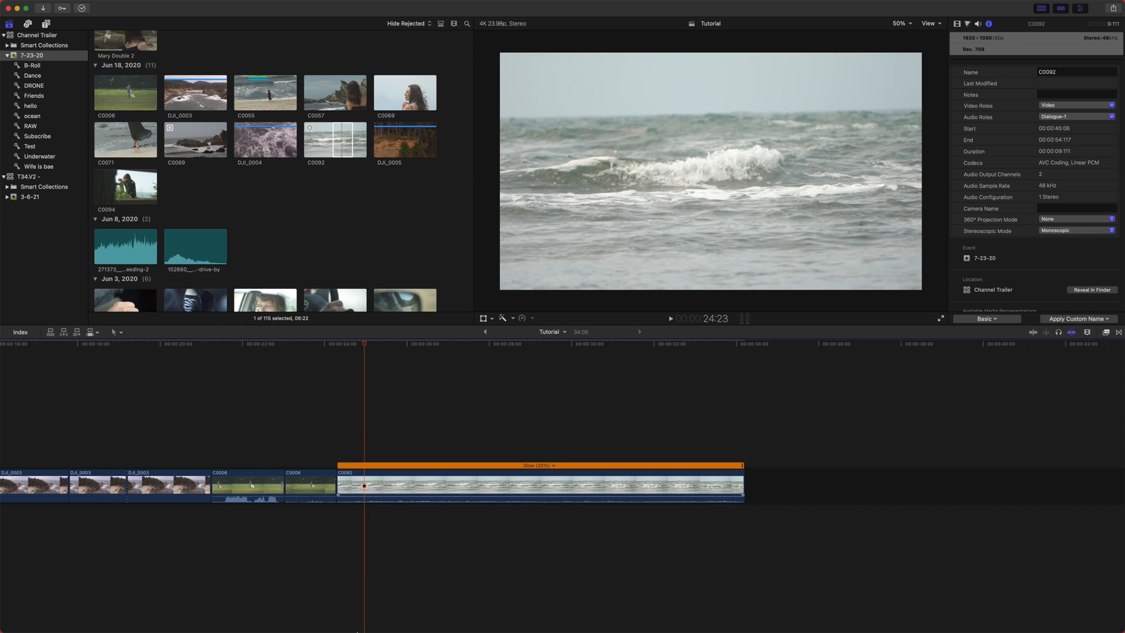
left_click(407, 486)
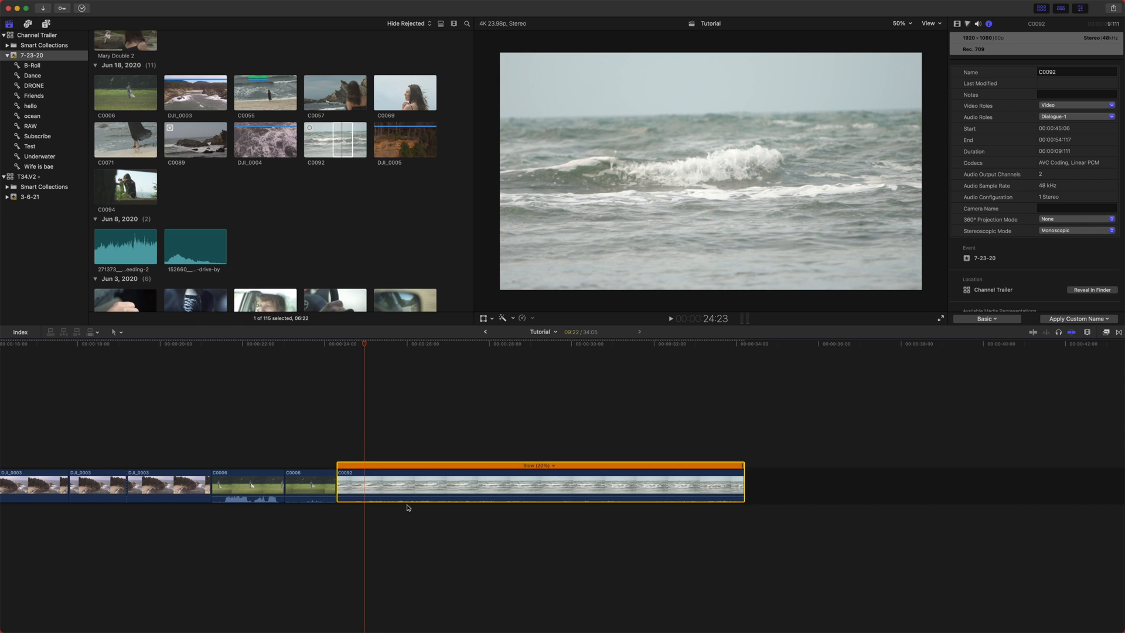
left_click(389, 364)
left_click_drag(382, 344, 393, 345)
left_click(554, 491)
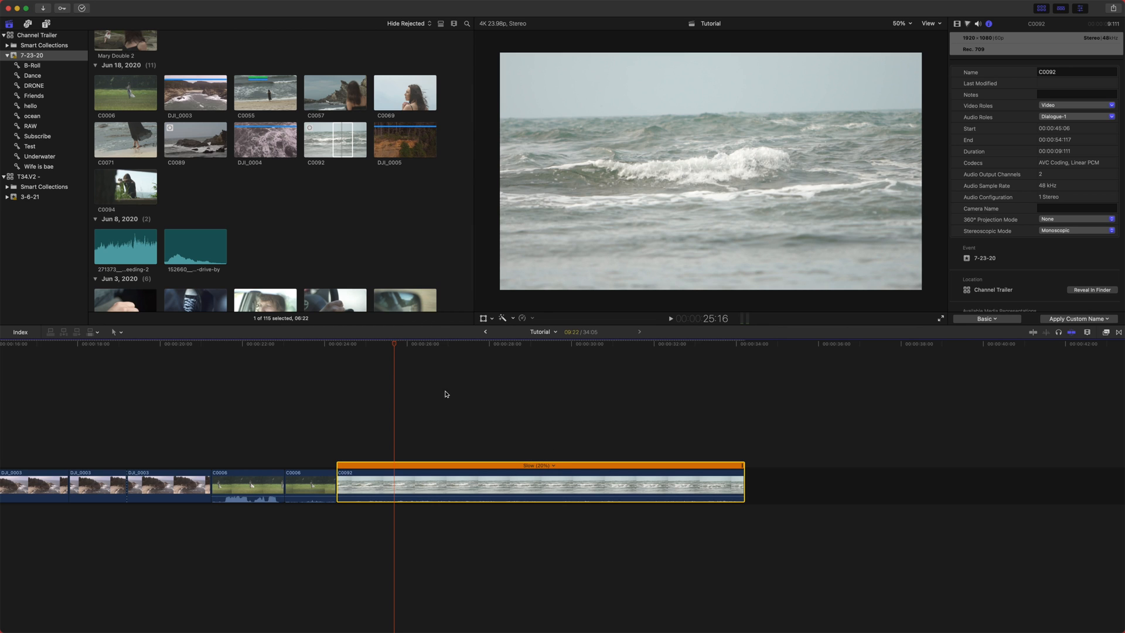
- Select clip C0006 and apply Automatic Speed to it
scroll(317, 351, "left", 5)
left_click_drag(395, 343, 433, 361)
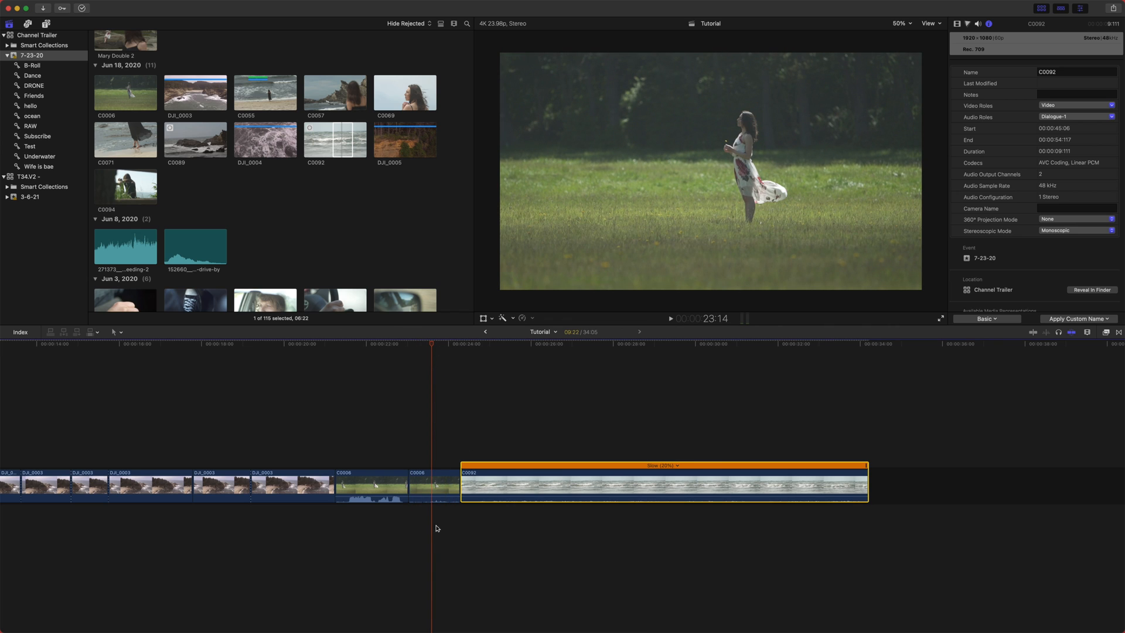
left_click(414, 353)
left_click(426, 344)
left_click(423, 482)
key("shift+a")
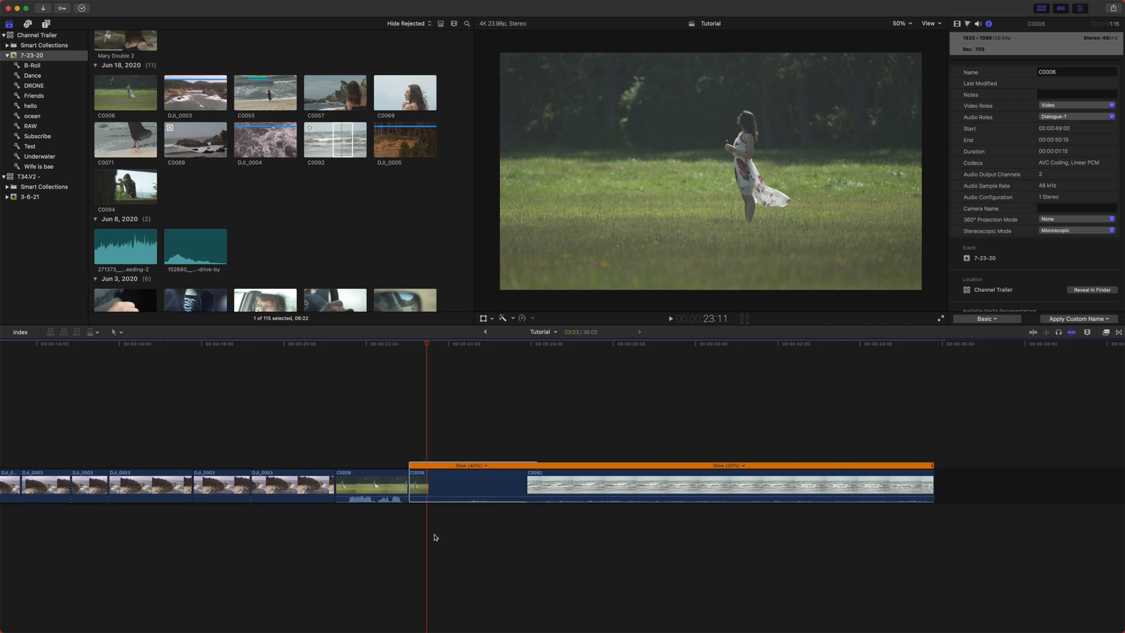
- Play back the retimed C0006 and C0092 clips to review the automatic speed result
mouse_move(437, 344)
left_mouse_down()
mouse_move(469, 344)
mouse_move(454, 345)
left_mouse_up()
key("space")
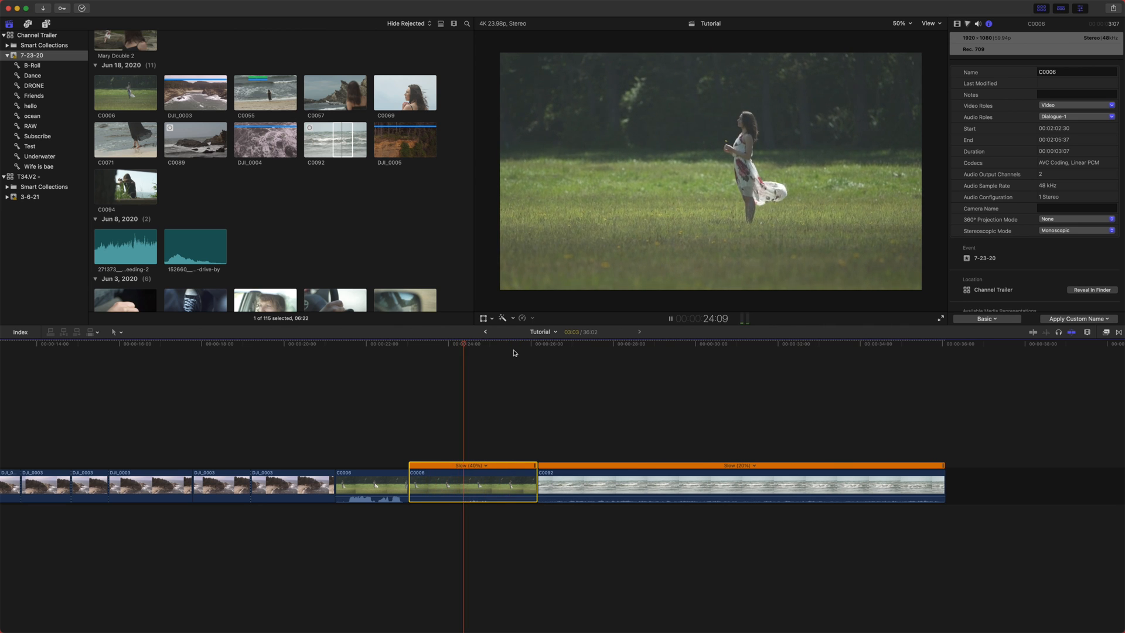
left_click(595, 344)
key("space")
scroll(548, 365, "right", 3)
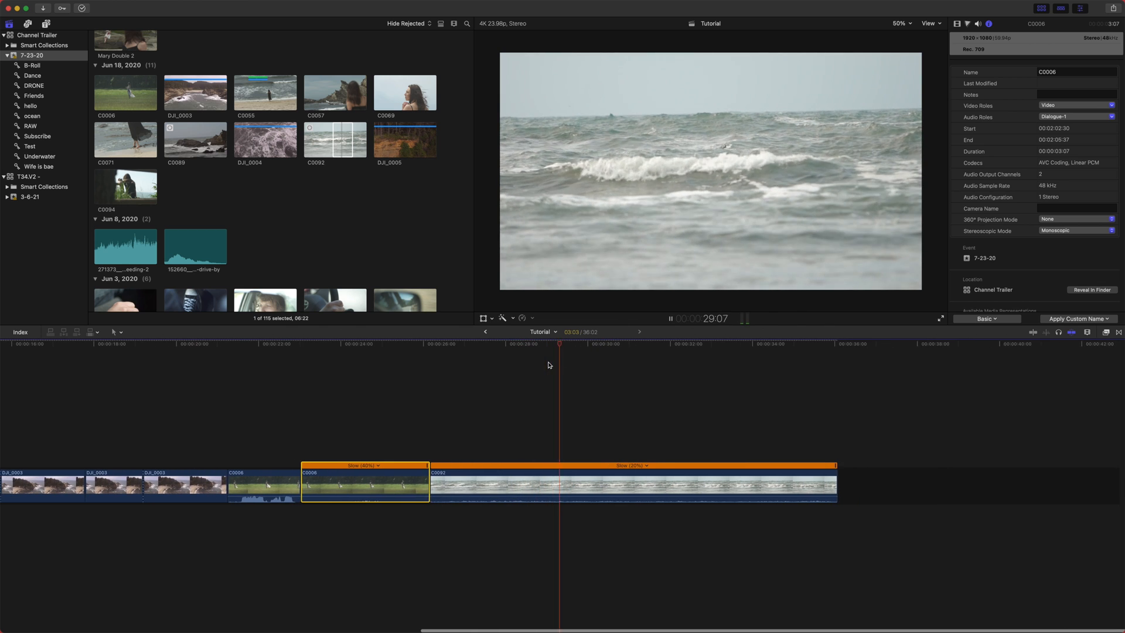
key("space")
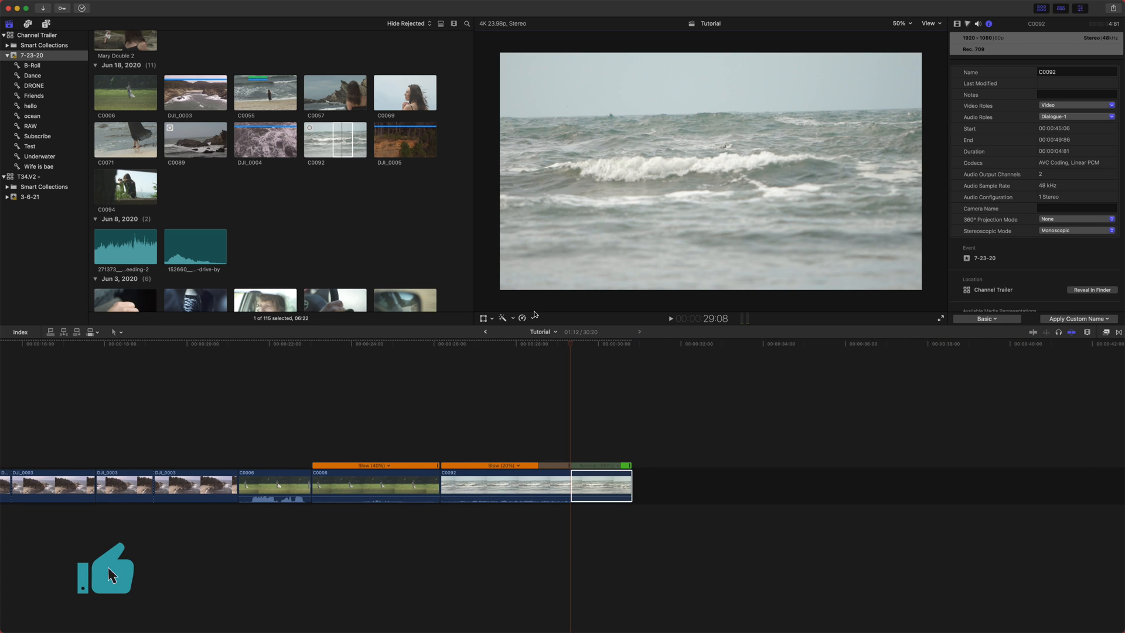
- Try a Rewind retime effect on clip C0092 and undo it
left_click(534, 316)
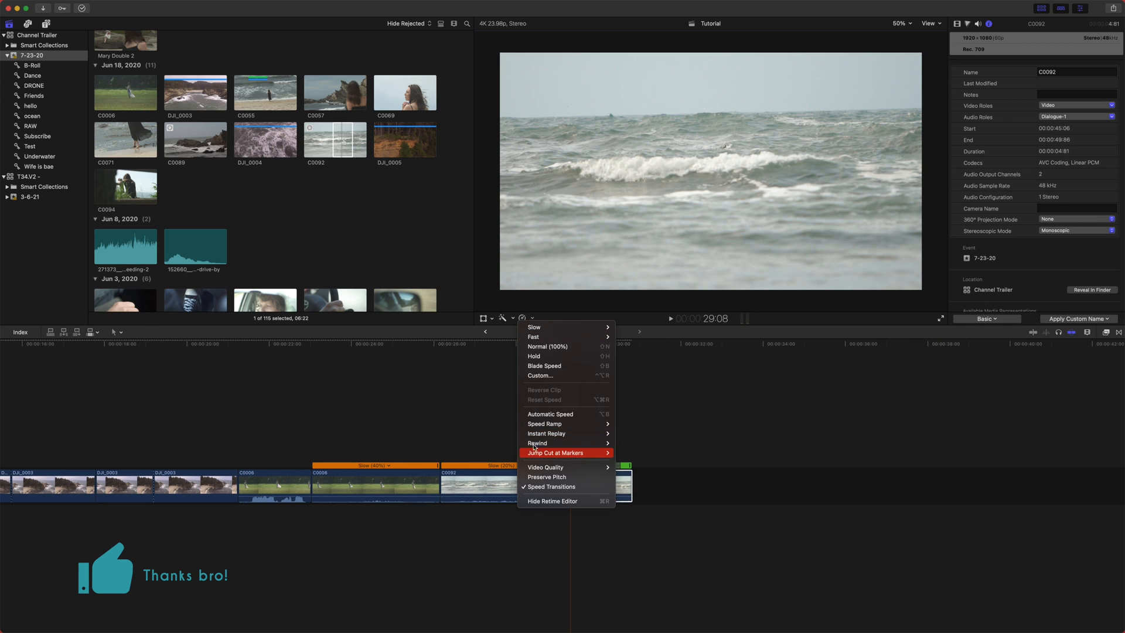
mouse_move(578, 433)
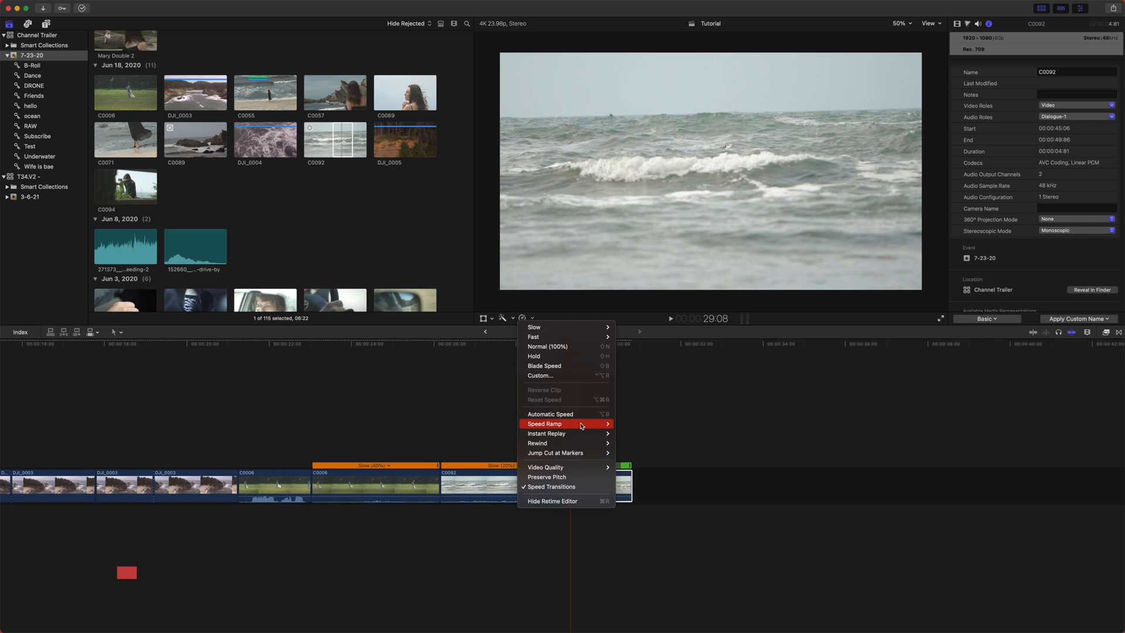
left_click(623, 443)
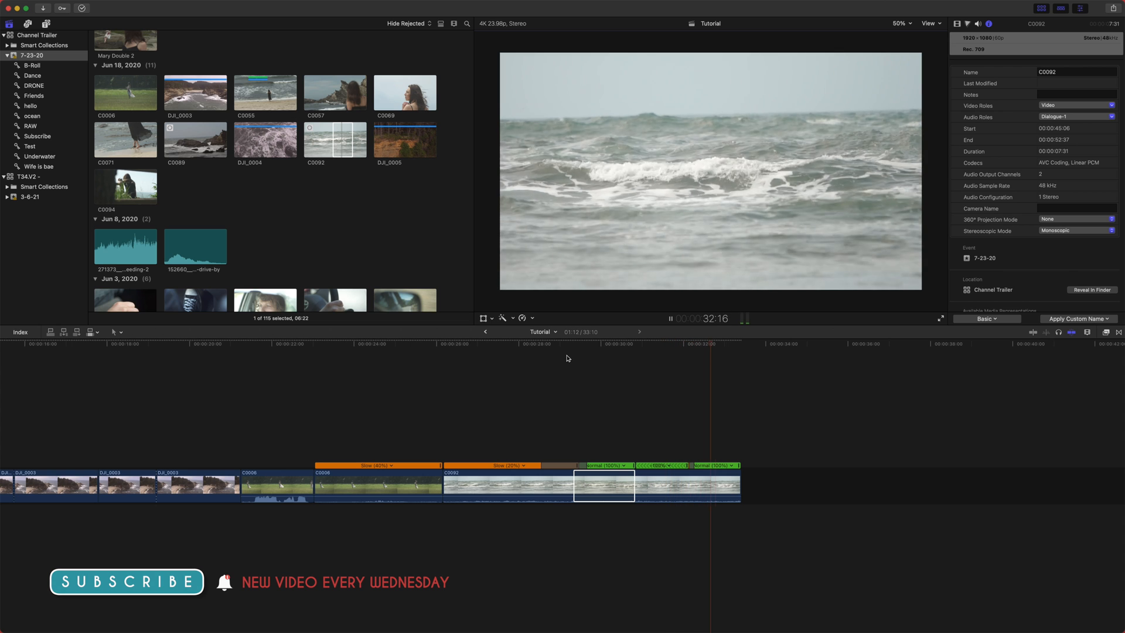
key("super+z")
left_click_drag(555, 343, 585, 357)
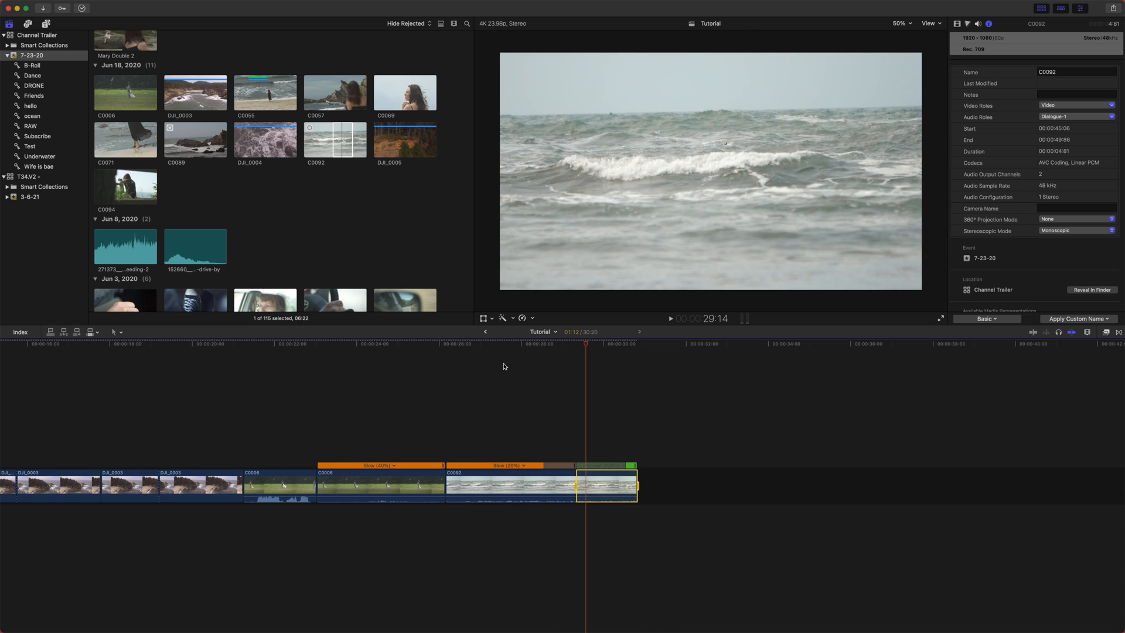
left_click(523, 318)
mouse_move(583, 441)
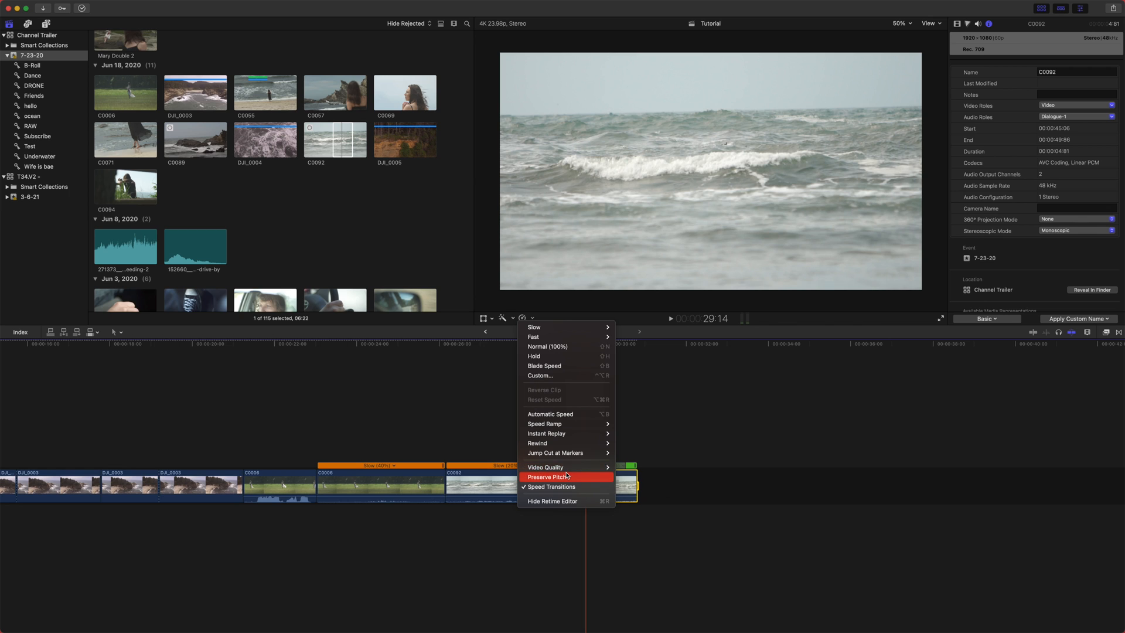
left_click(532, 557)
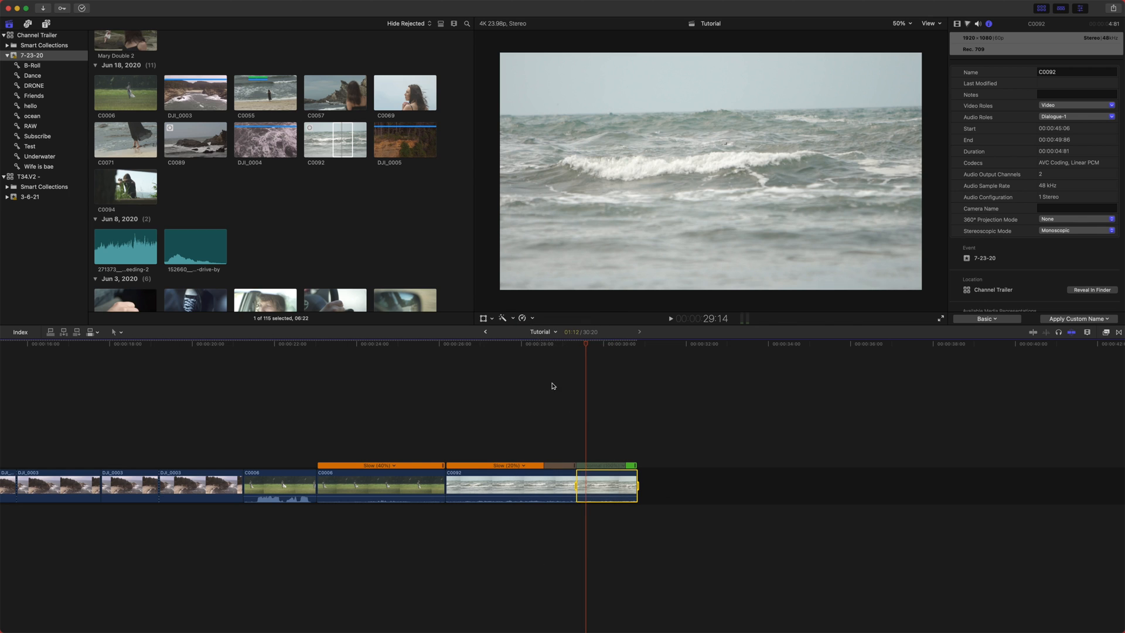
left_click(527, 343)
left_click(538, 482)
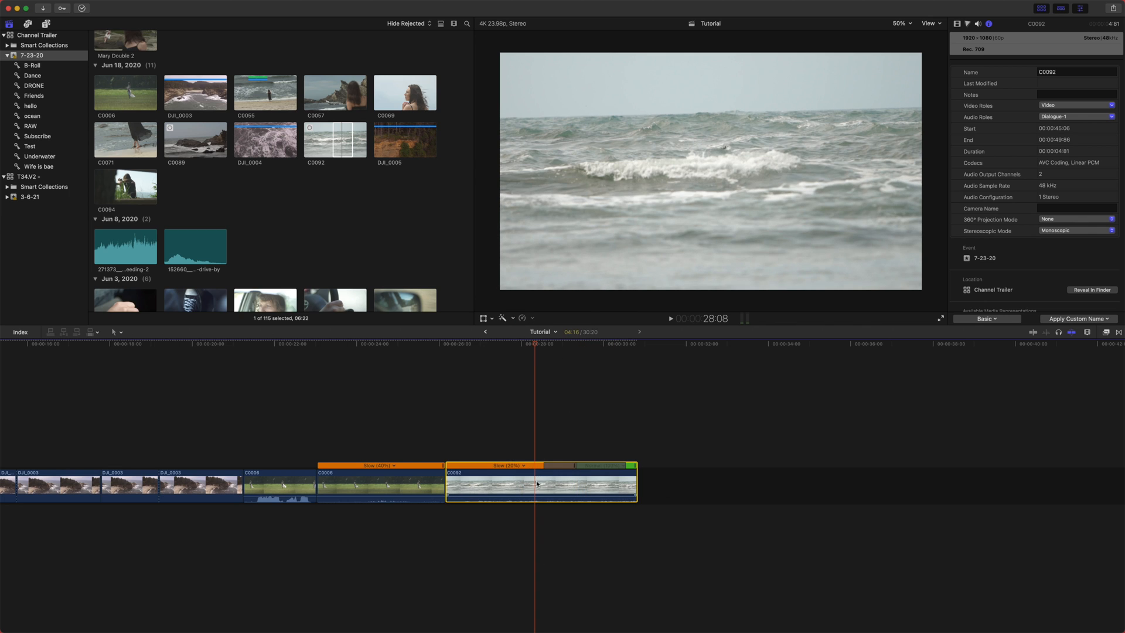
- Place a DJI_0003 clip at the end of the timeline and slow it to 20% with its retime handle
scroll(336, 381, "left", 1)
left_click_drag(363, 346, 256, 389)
scroll(256, 392, "left", 10)
scroll(305, 413, "left", 4)
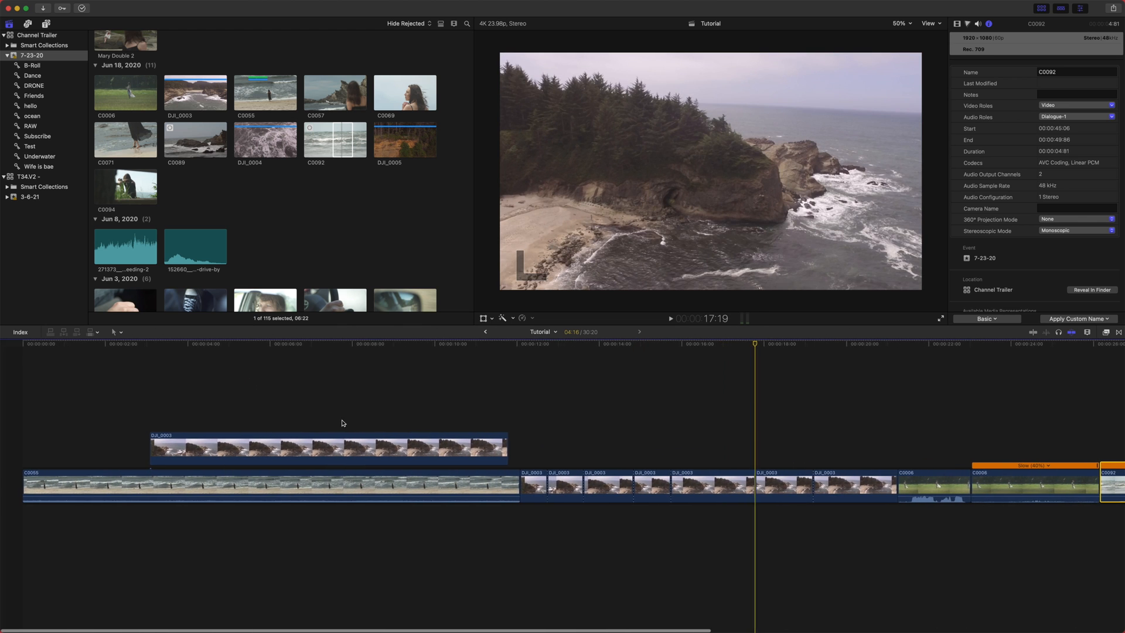
scroll(616, 392, "right", 10)
left_click_drag(378, 474, 703, 472)
scroll(716, 474, "right", 1)
key("super+r")
left_click_drag(800, 469, 1087, 434)
scroll(665, 422, "right", 10)
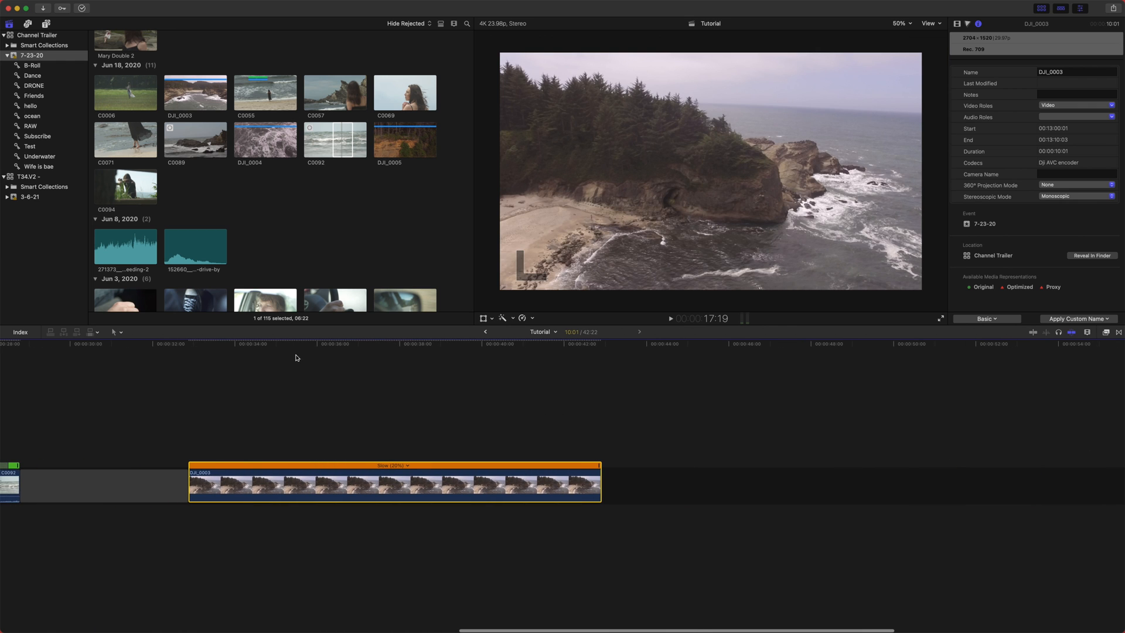
- Play back the slowed DJI_0003 clip
left_click(287, 350)
key("space")
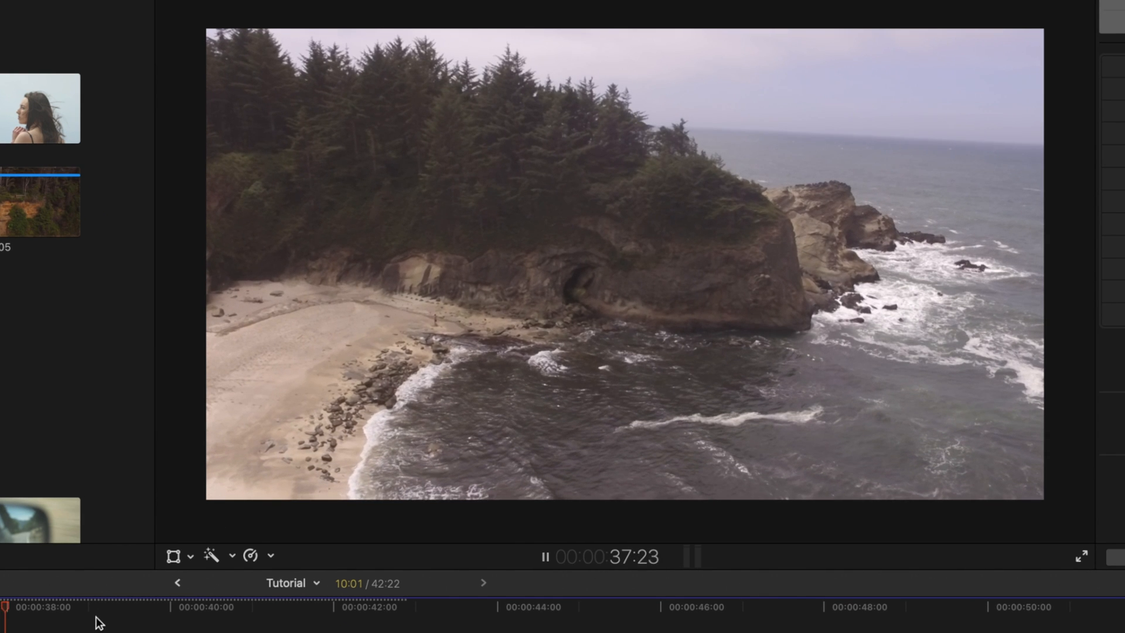
key("space")
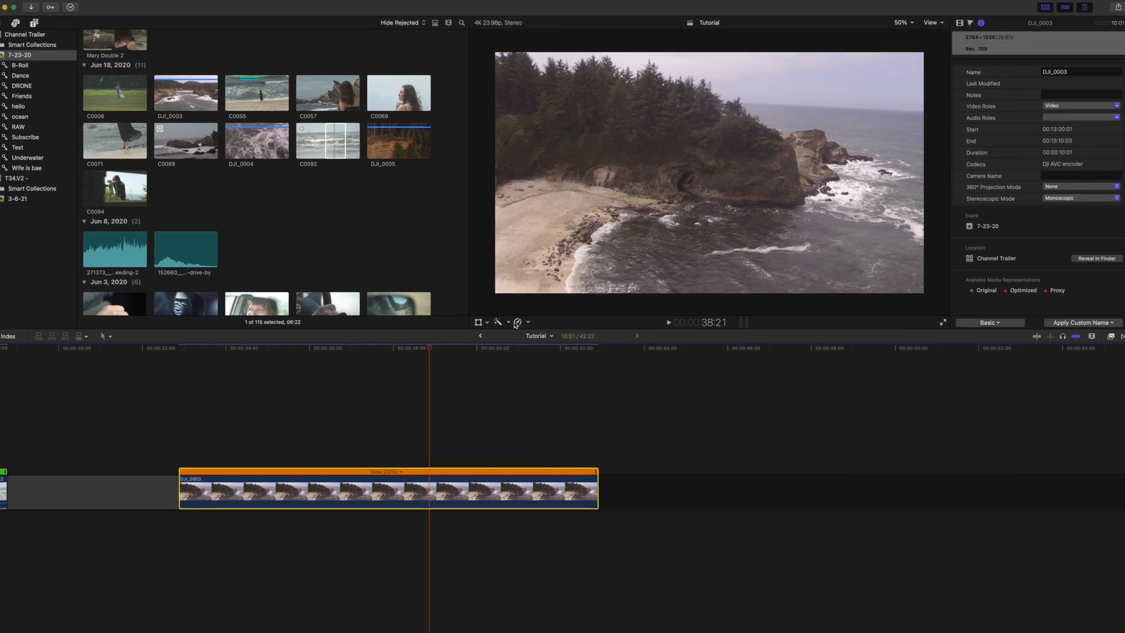
- Set the video quality of the DJI_0003 clip to Optical Flow
left_click(270, 555)
mouse_move(602, 467)
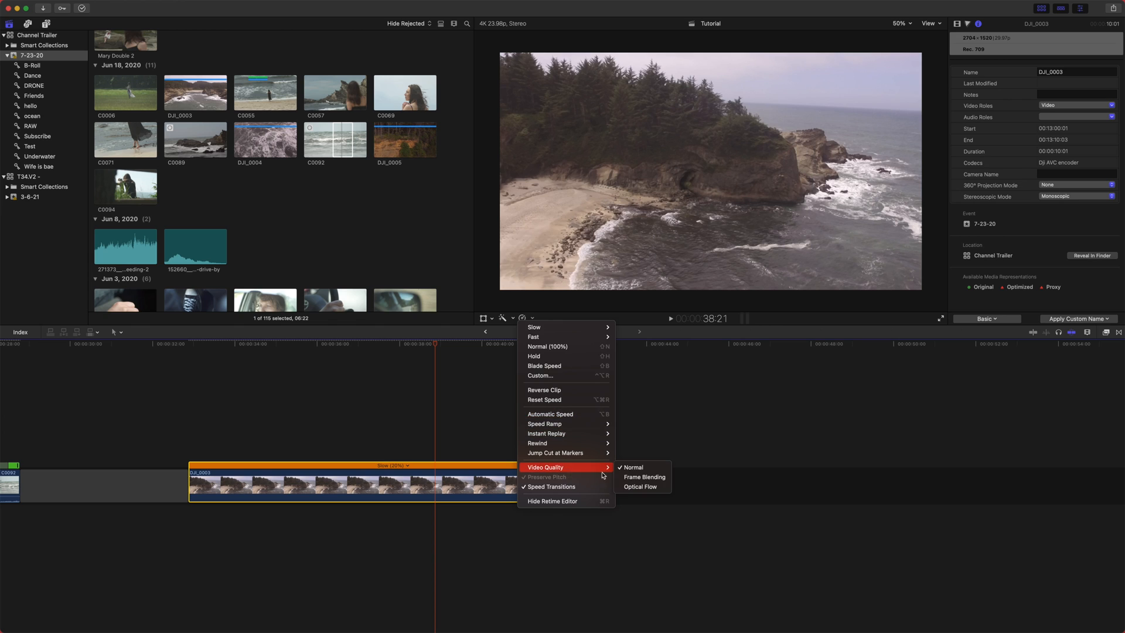
left_click(642, 487)
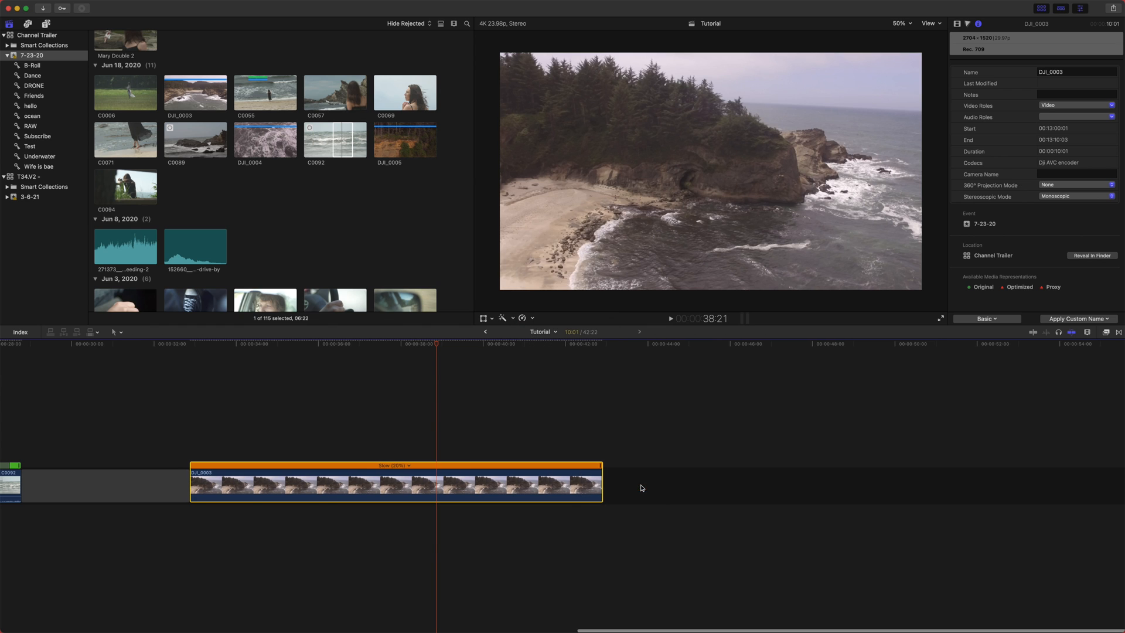
- Play back the DJI_0003 clip to review the Optical Flow result
left_click(331, 363)
left_click_drag(332, 363, 310, 371)
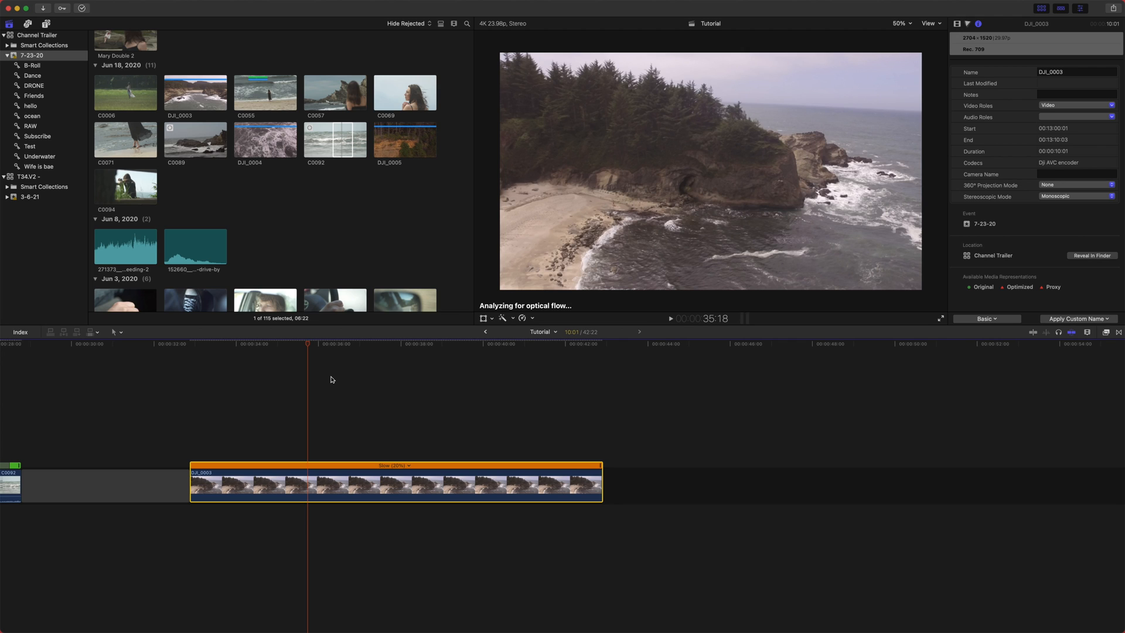
key("space")
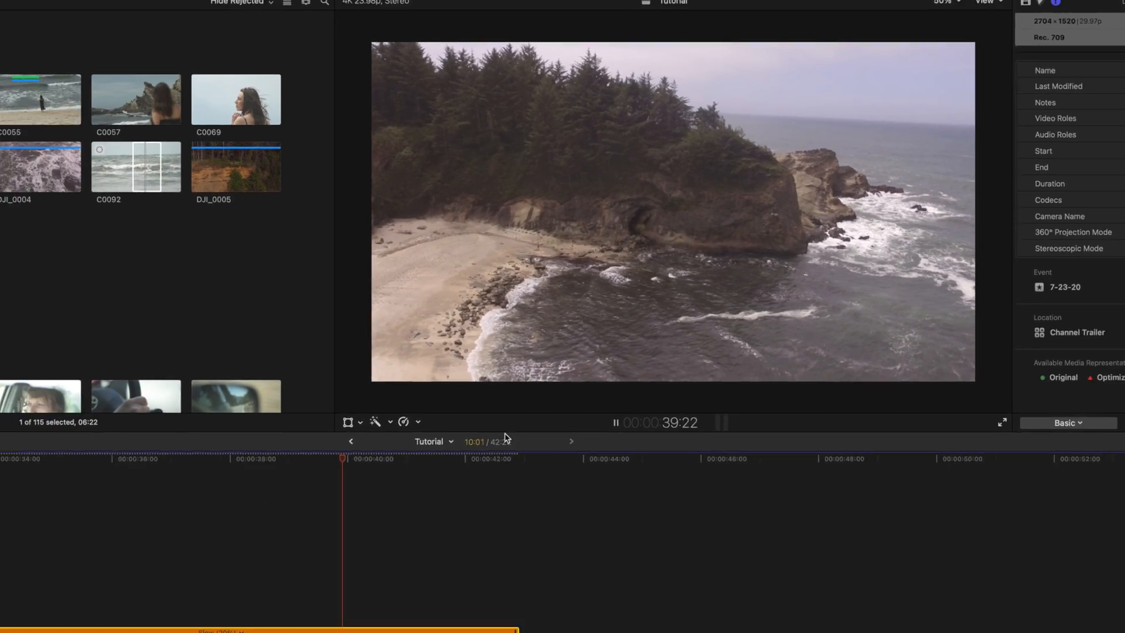
key("space")
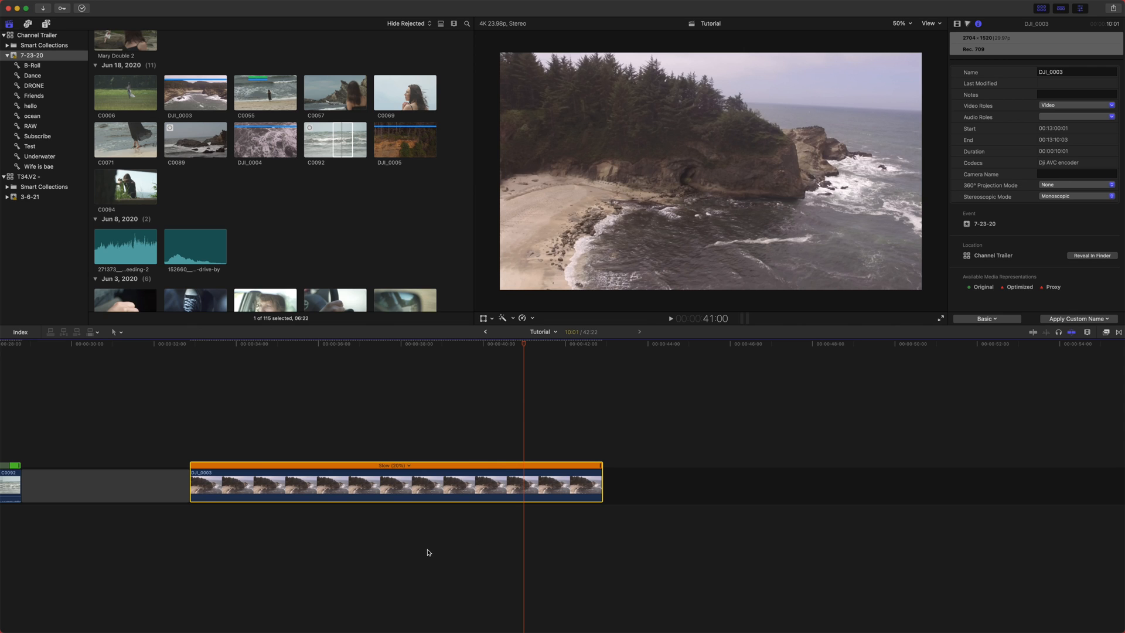
- Slow the first C0006 clip to 60% by stretching its retime handle
scroll(484, 376, "left", 15)
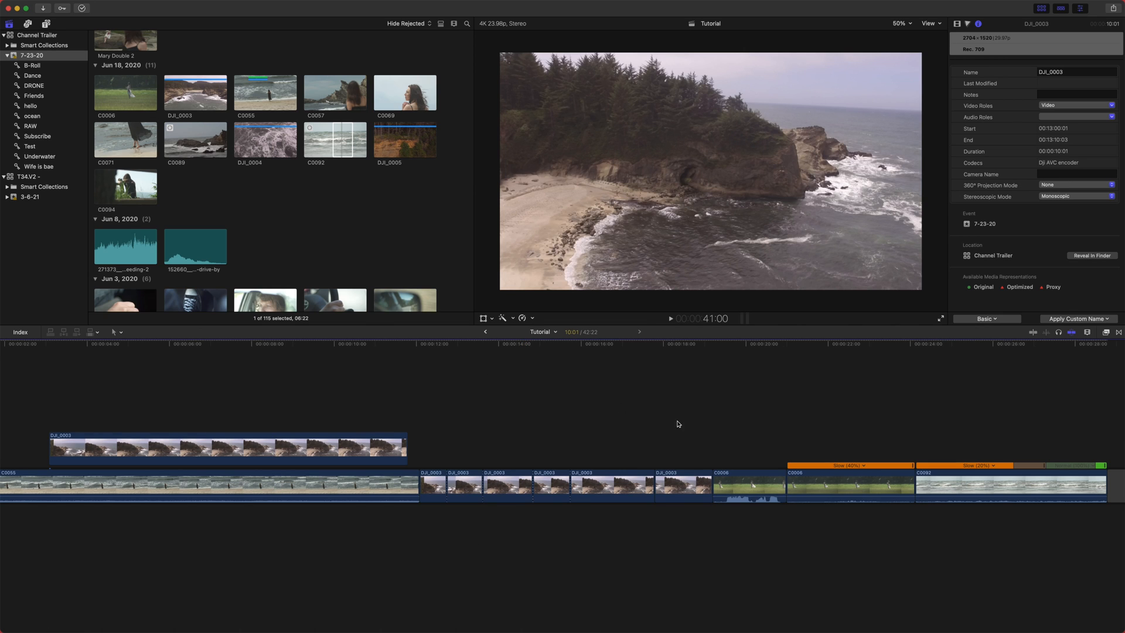
left_click(737, 342)
left_click(741, 478)
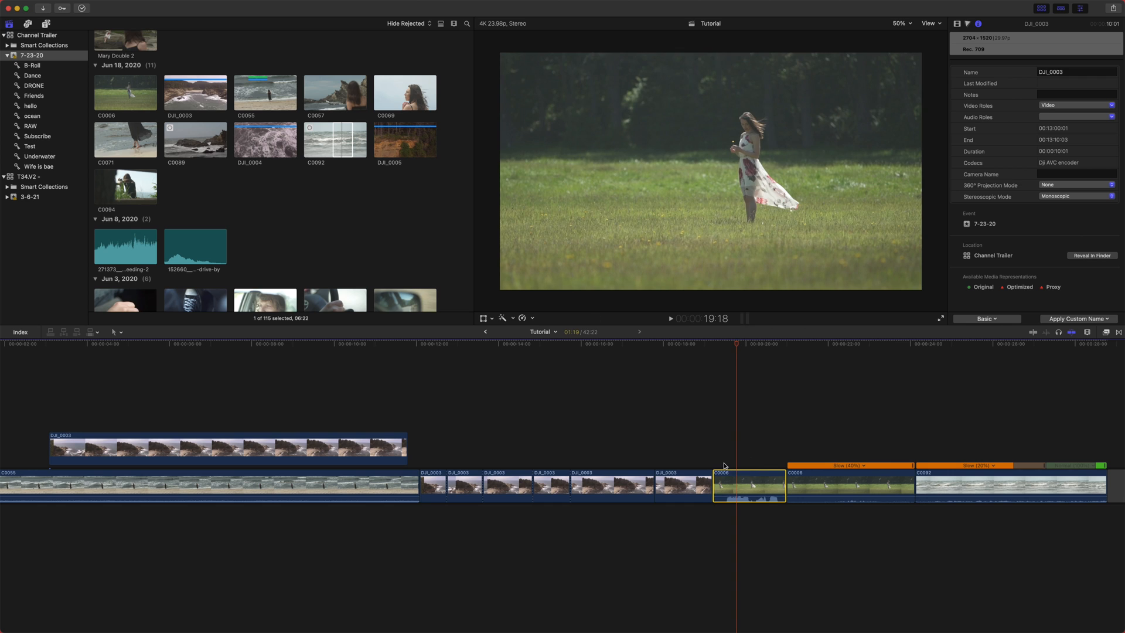
scroll(725, 465, "right", 1)
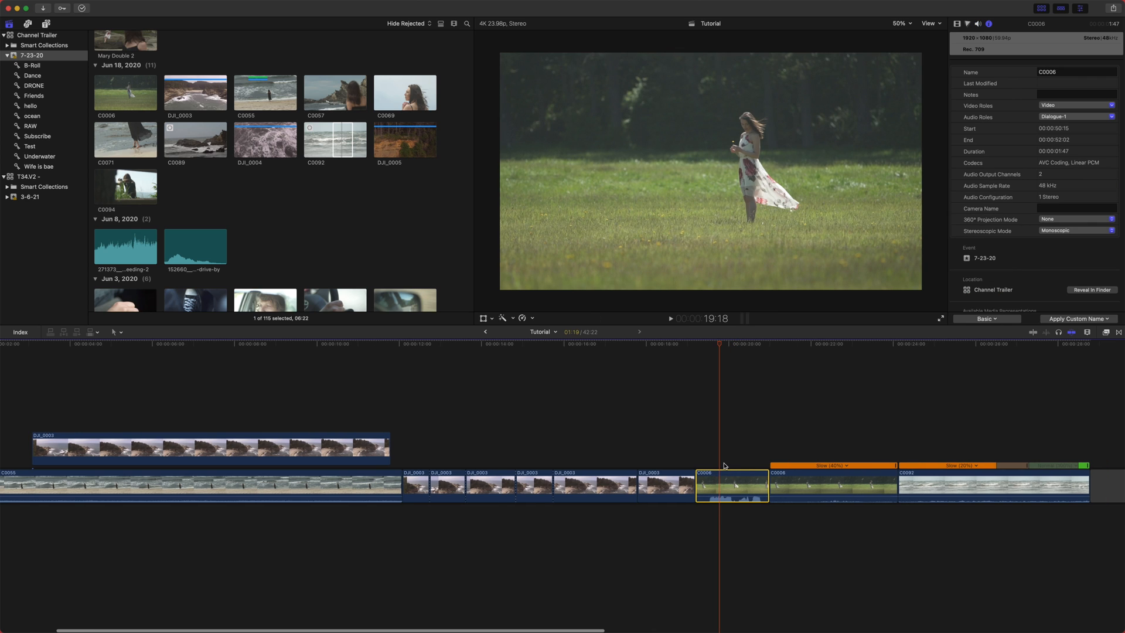
left_click(533, 318)
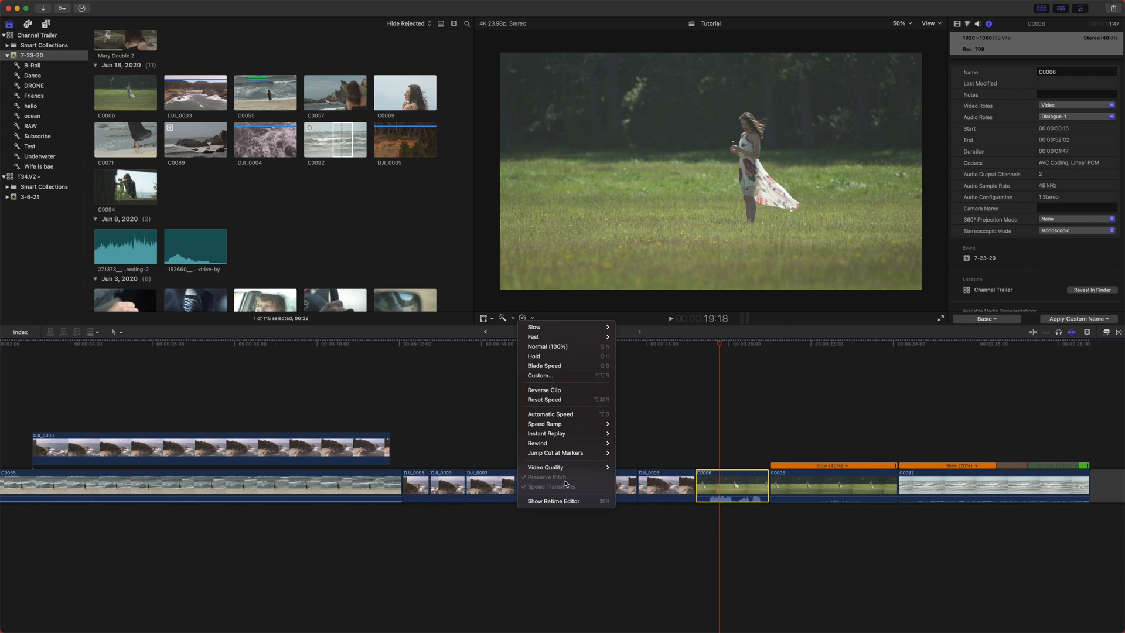
key("super+r")
scroll(527, 480, "right", 10)
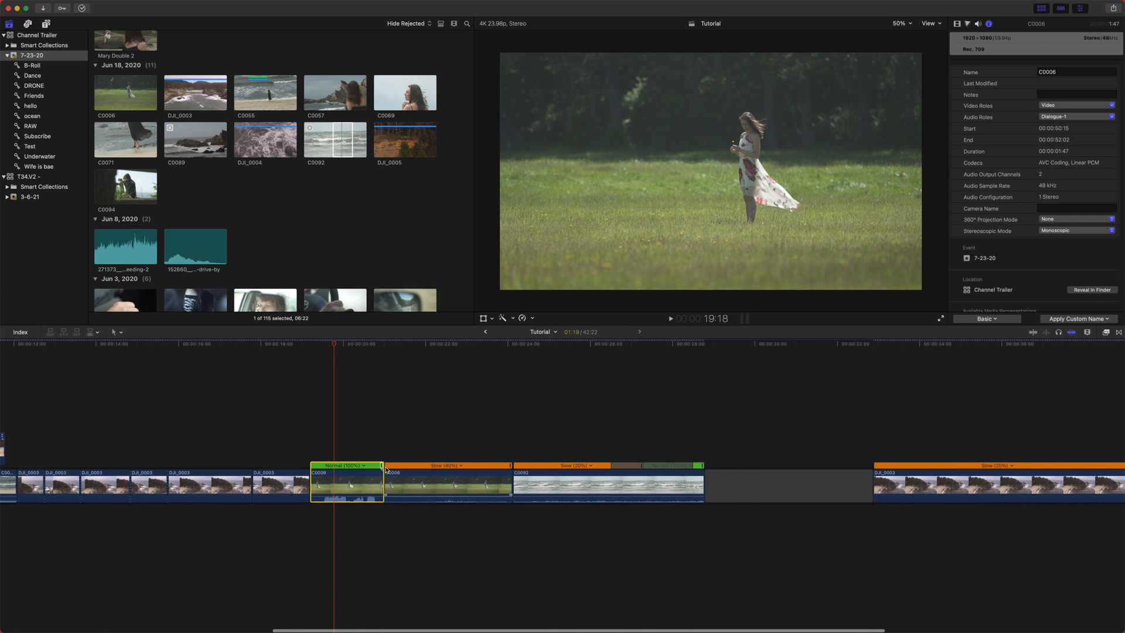
left_click_drag(382, 466, 433, 465)
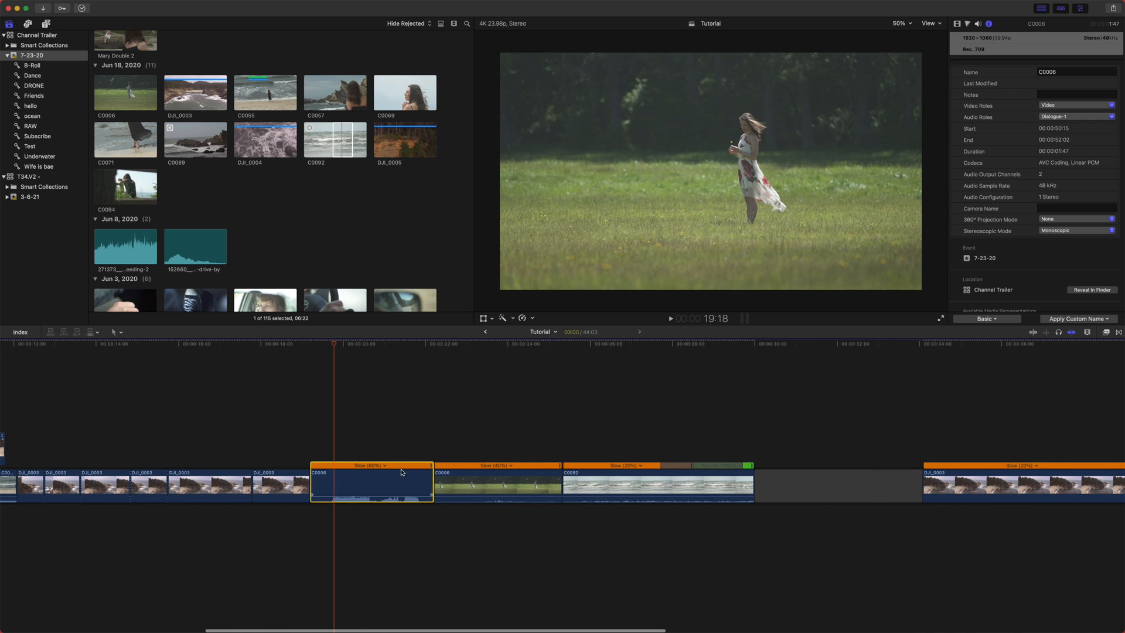
- Toggle Preserve Pitch for the slowed C0006 clip and play it back
left_click(533, 318)
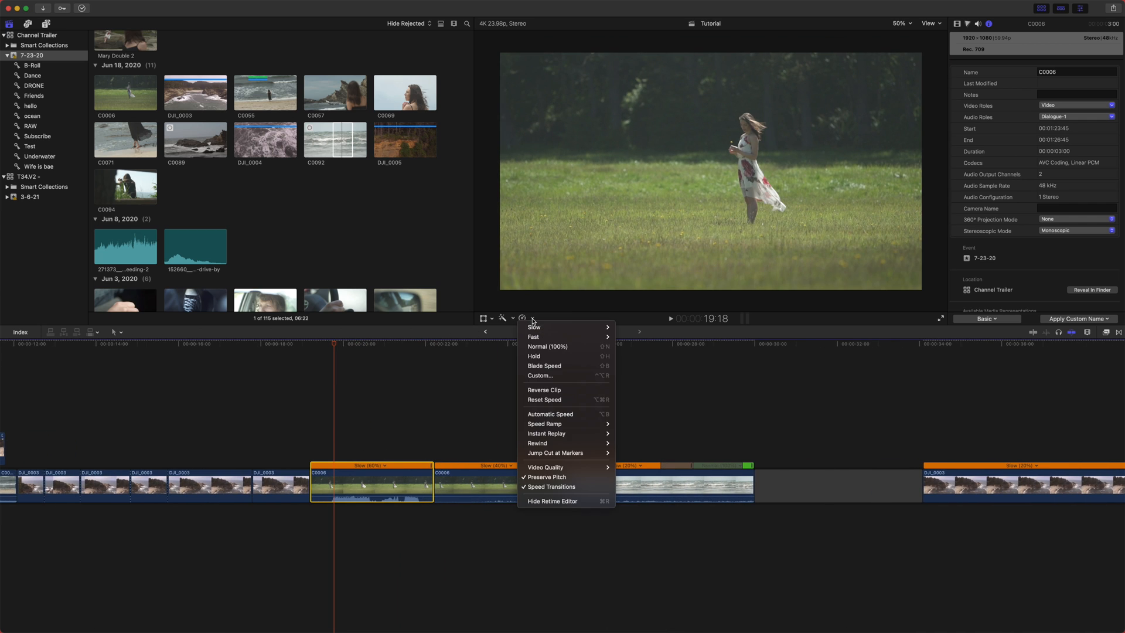
left_click(554, 477)
left_click(337, 345)
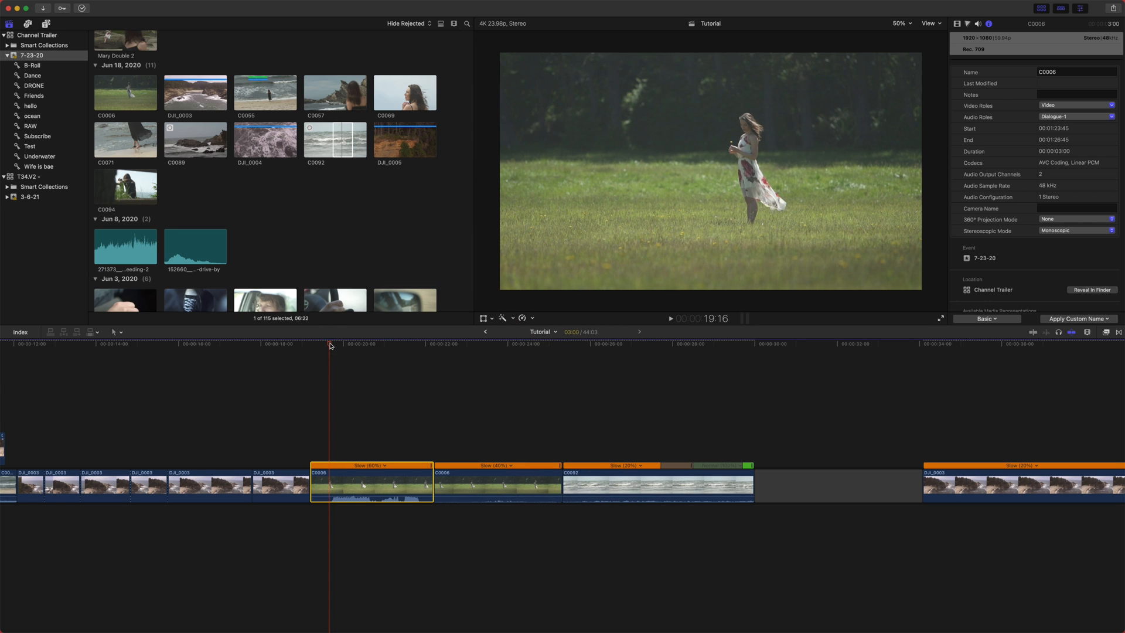
key("space")
left_click(330, 345)
key("space")
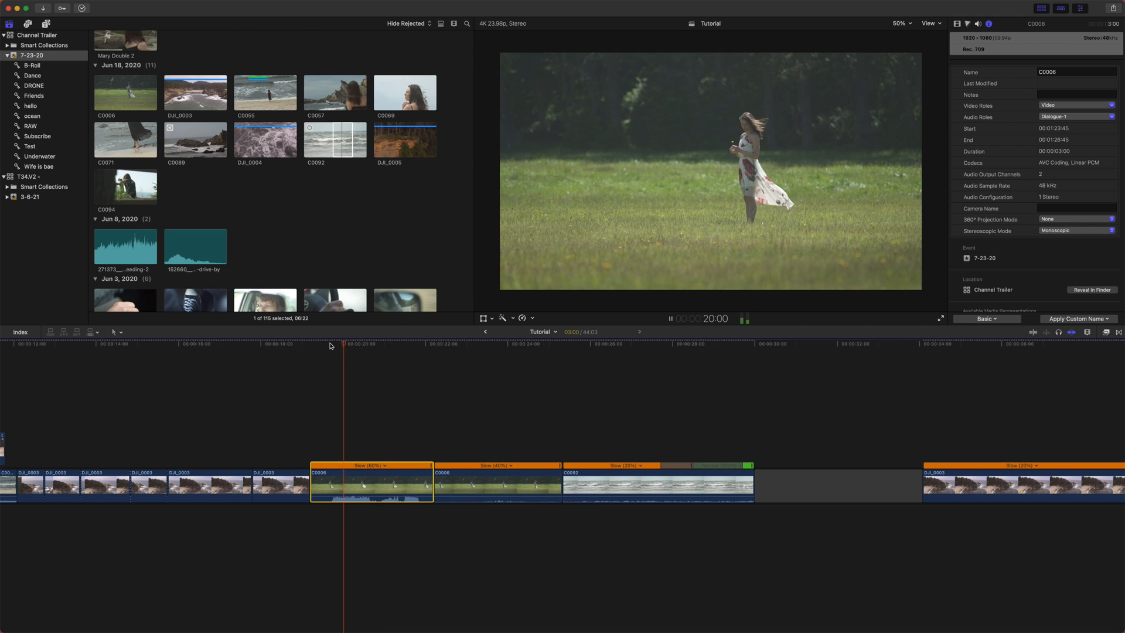
key("space")
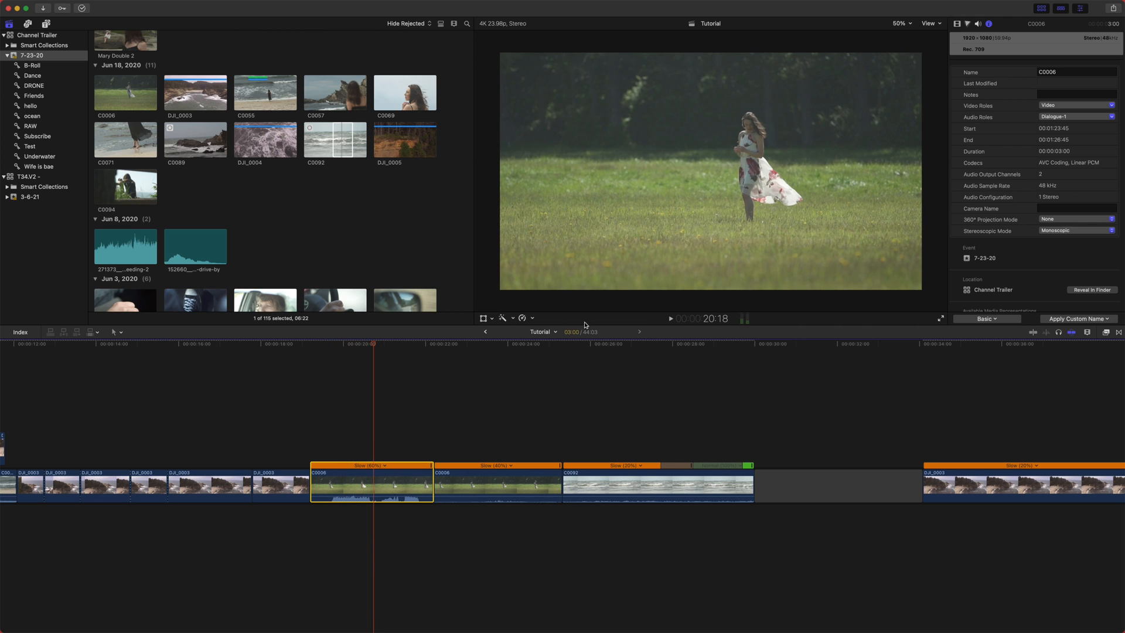
- Turn off Preserve Pitch for C0006 and play the clip back again
left_click(533, 319)
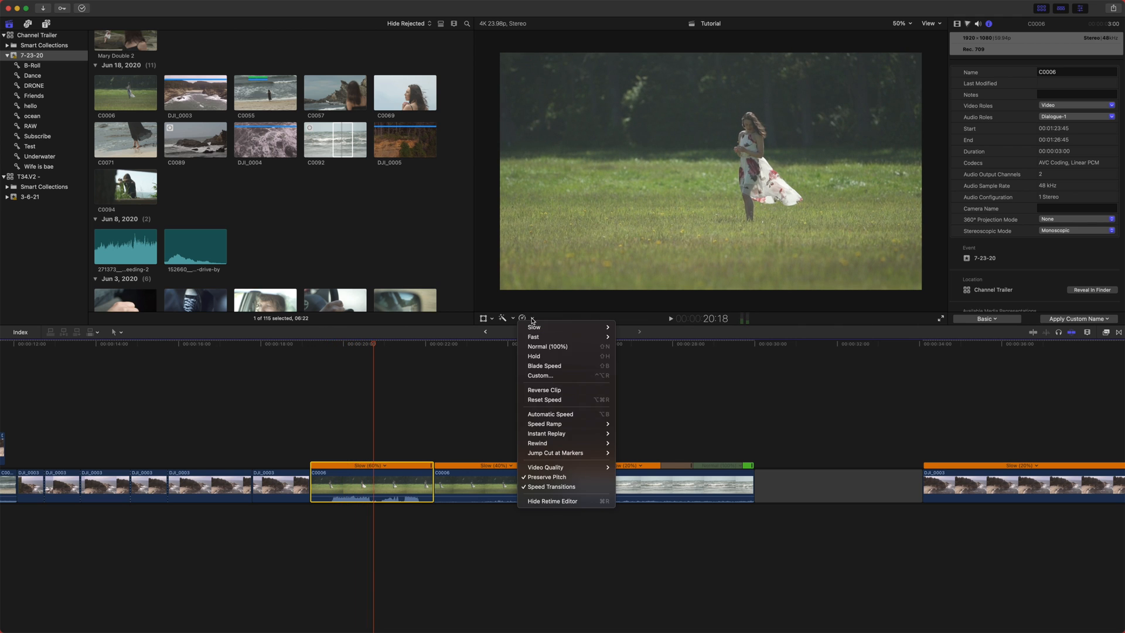
left_click(586, 477)
left_click(320, 347)
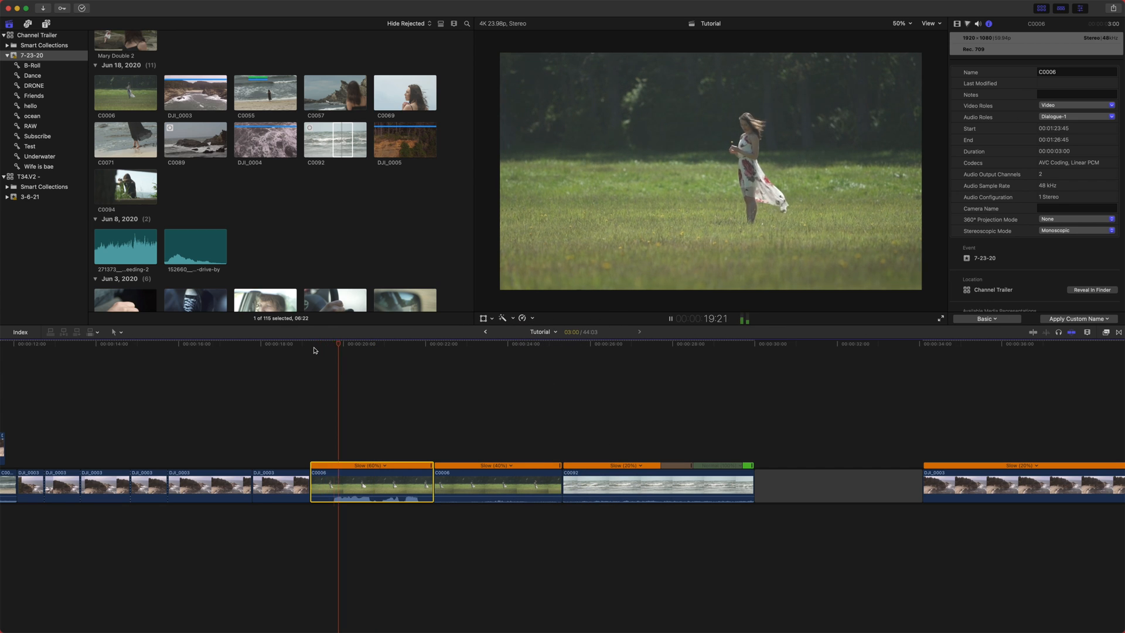
key("space")
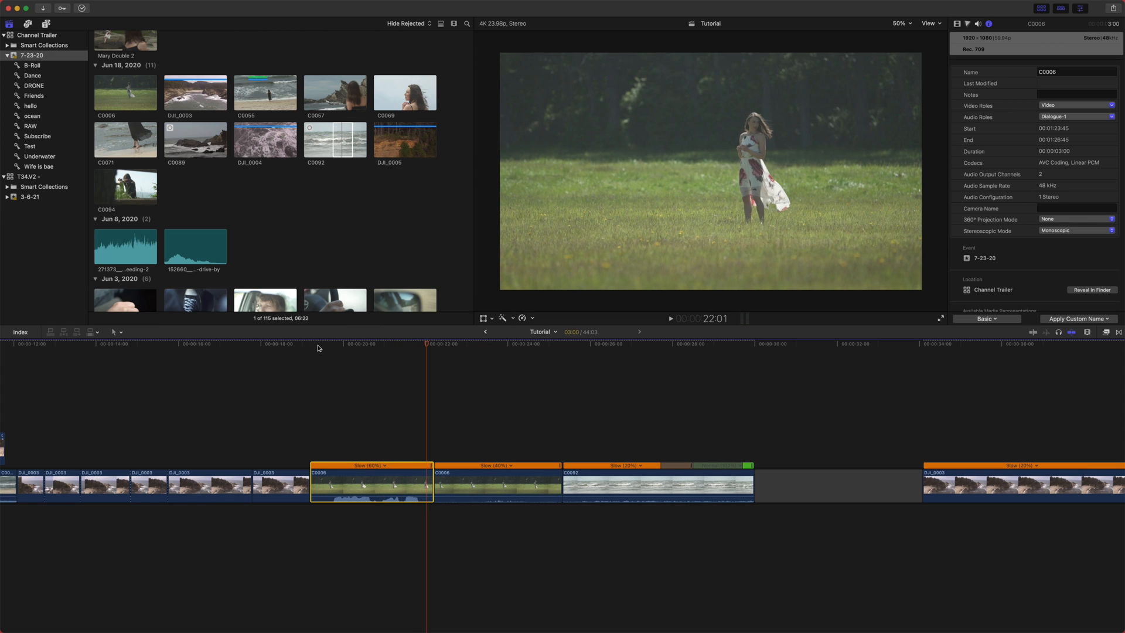
scroll(423, 443, "right", 5)
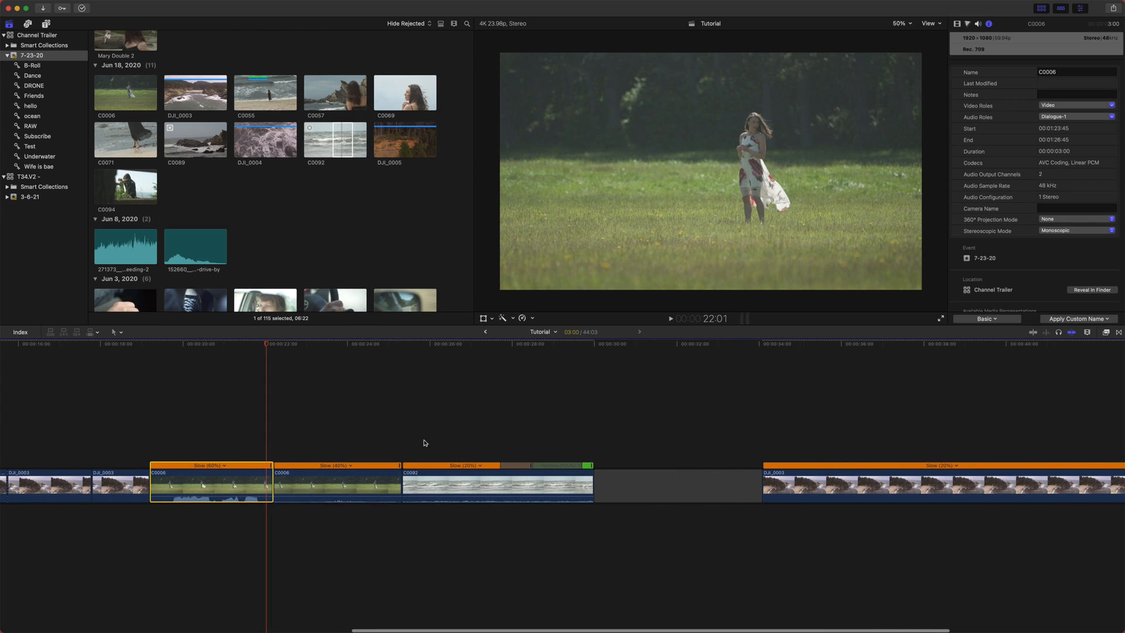
left_click(530, 319)
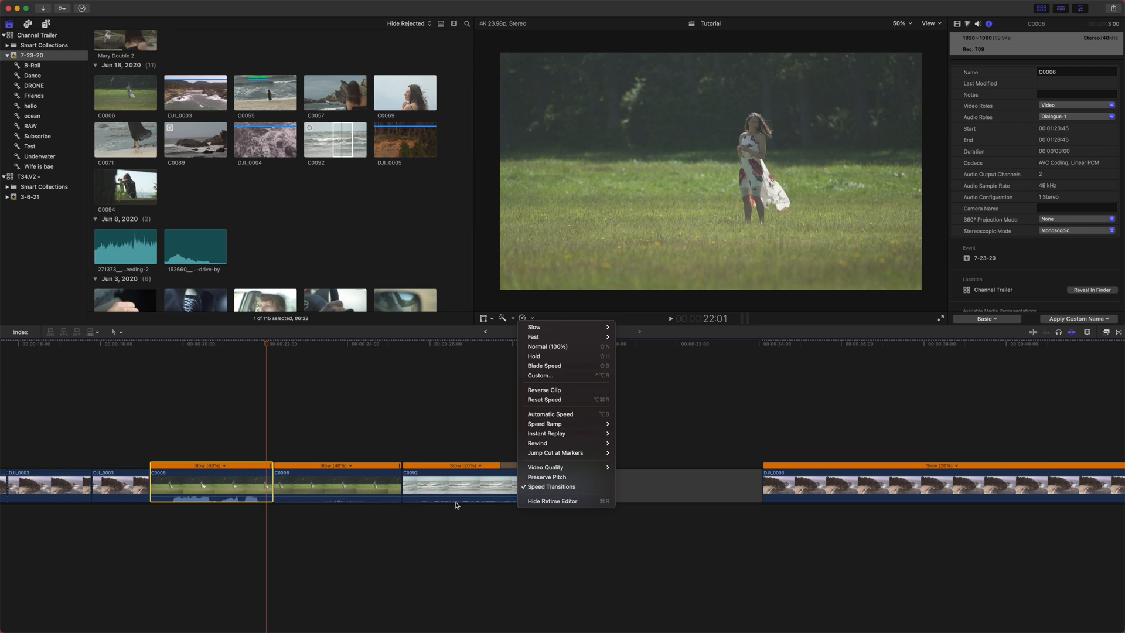
left_click(410, 507)
- Turn off Speed Transitions for the C0092 clip and play it back
scroll(410, 486, "right", 4)
left_click(393, 477)
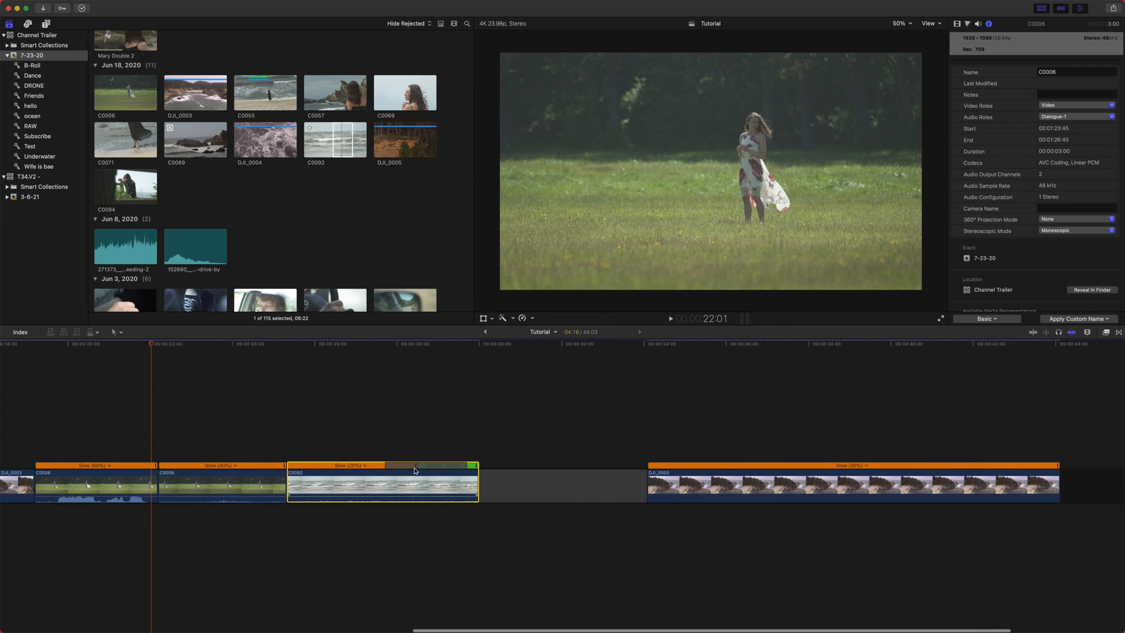
left_click(531, 318)
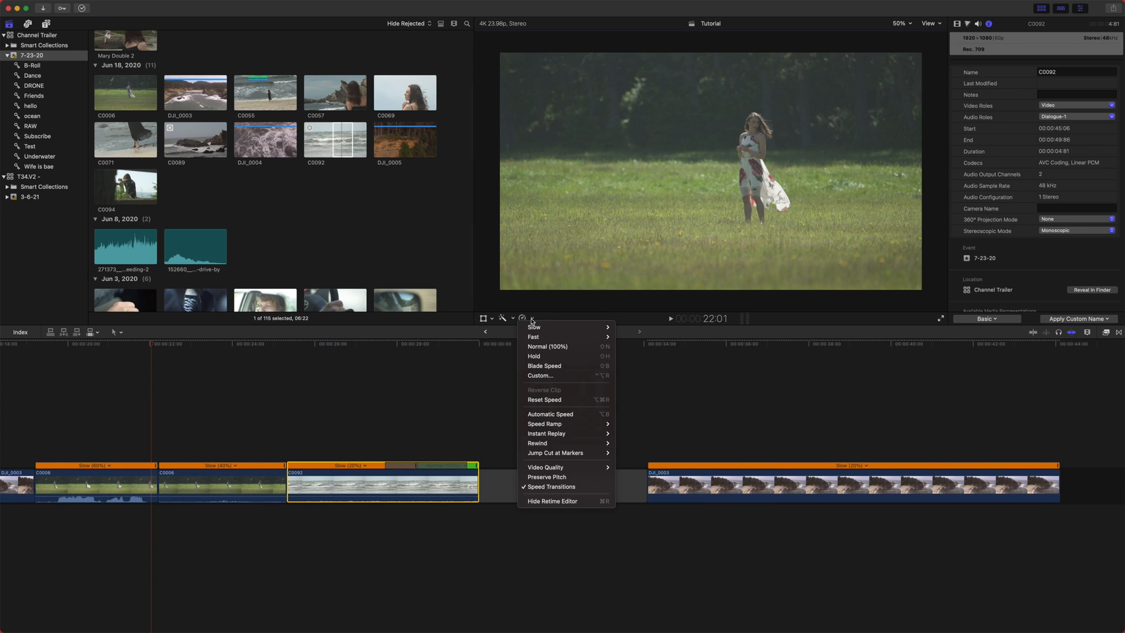
left_click(569, 486)
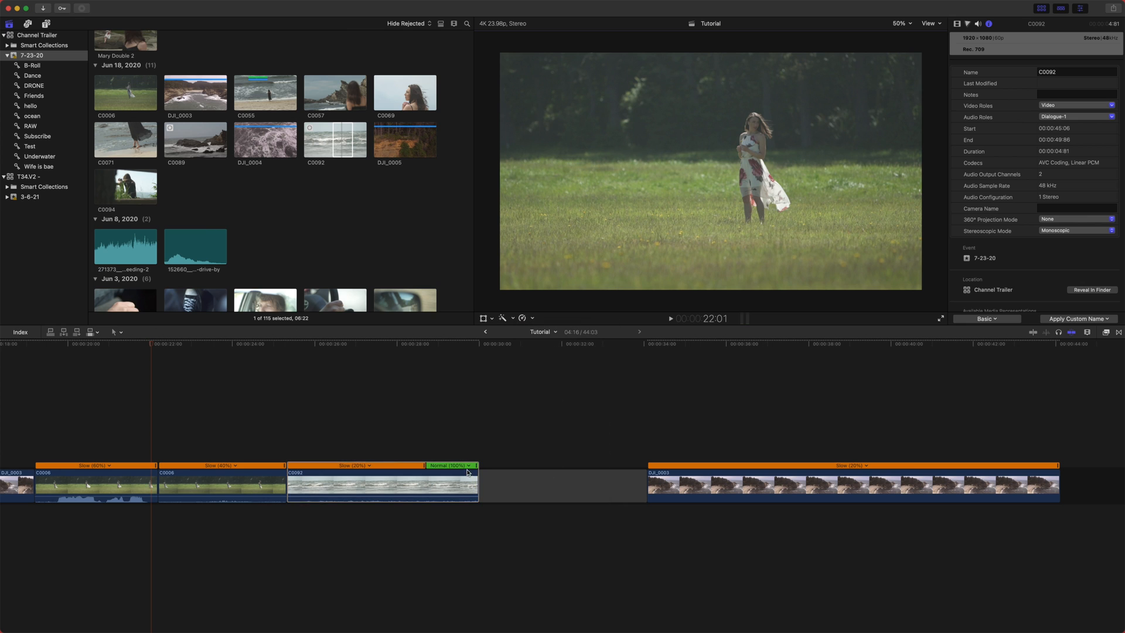
mouse_move(413, 347)
left_mouse_down()
mouse_move(382, 348)
mouse_move(429, 351)
mouse_move(417, 349)
left_mouse_up()
key("space")
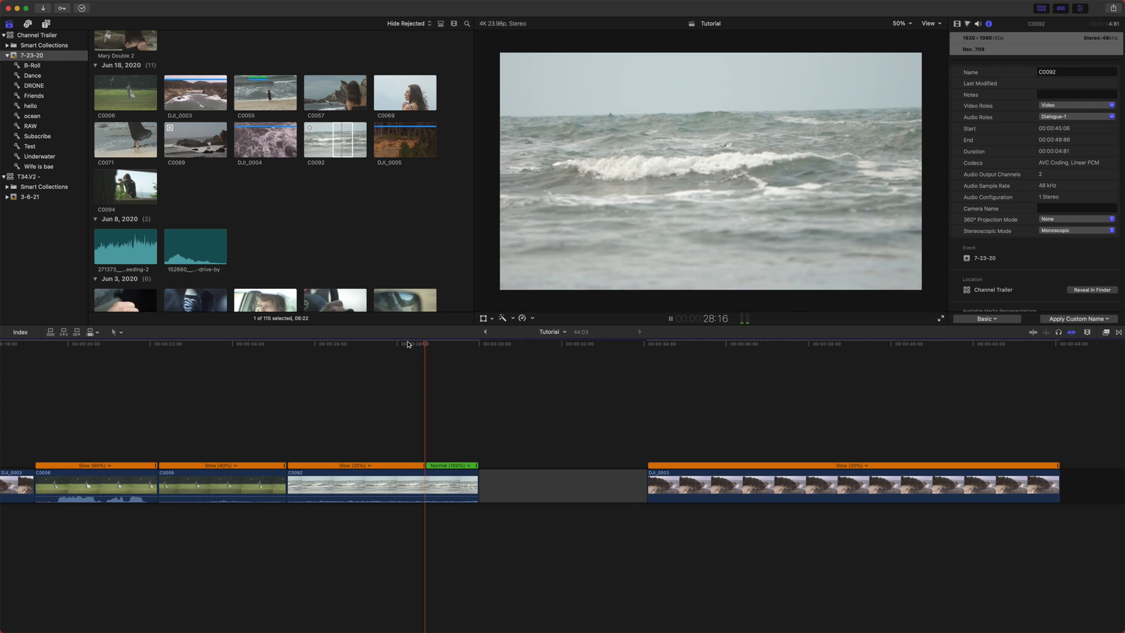
key("space")
- Turn Speed Transitions back on for the C0092 clip and play it
left_click(523, 318)
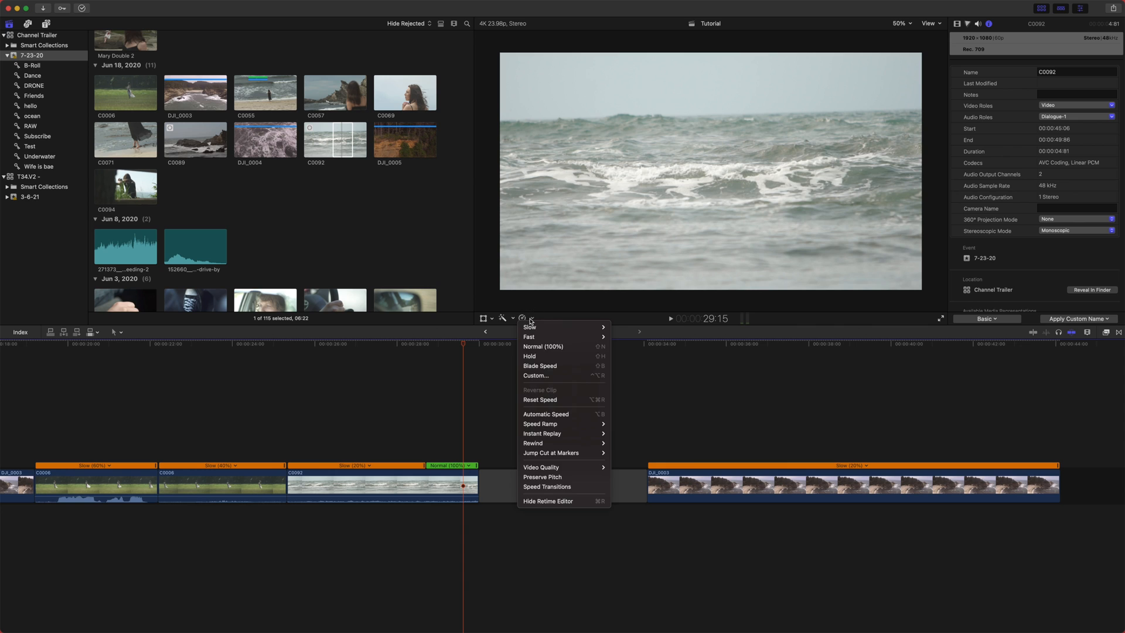
left_click(561, 487)
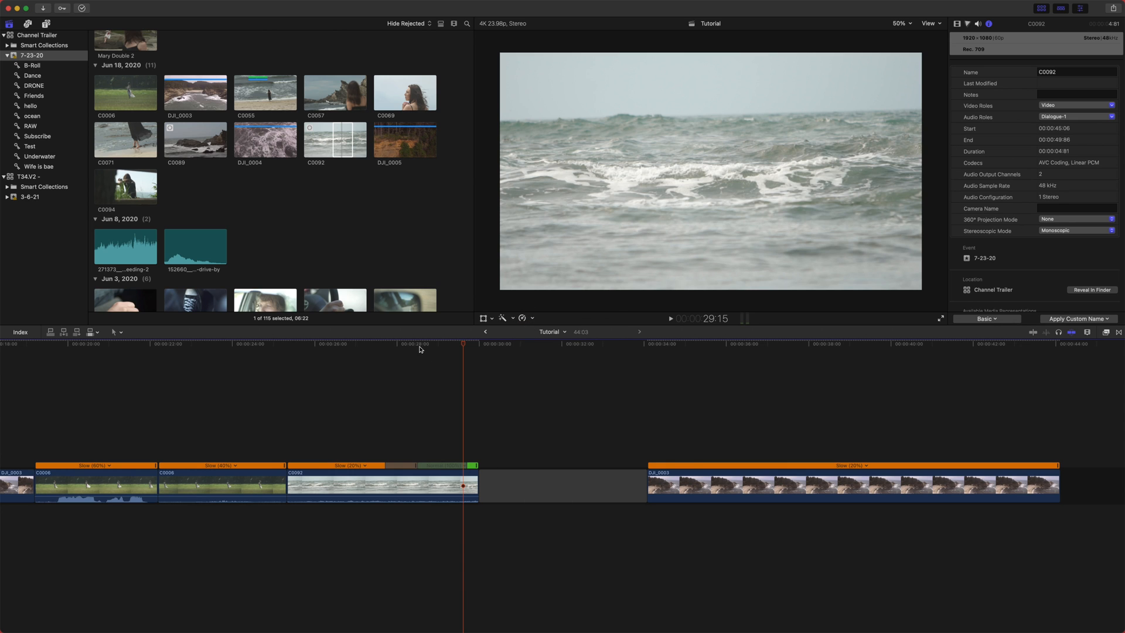
left_click(394, 352)
key("space")
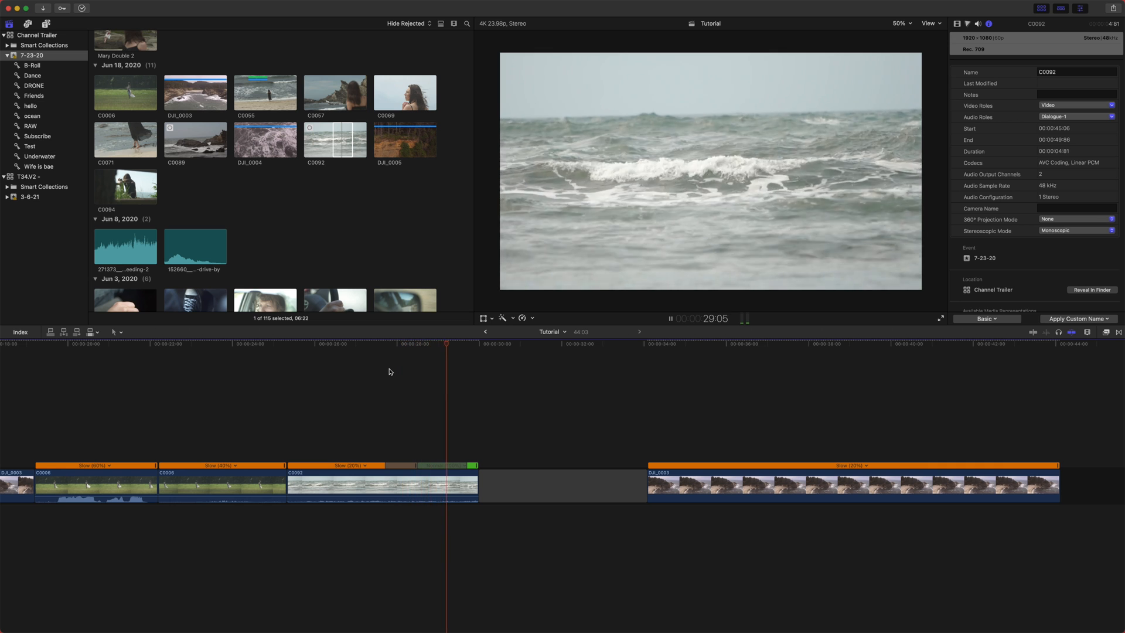
scroll(410, 398, "right", 5)
key("space")
left_click_drag(179, 341, 237, 347)
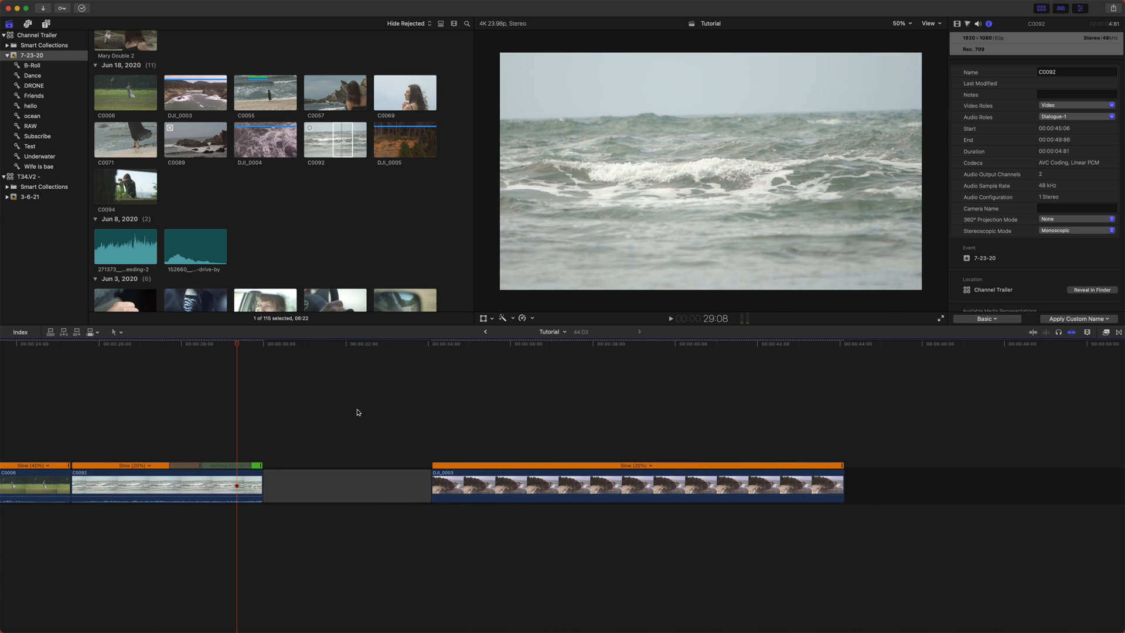
left_click(531, 318)
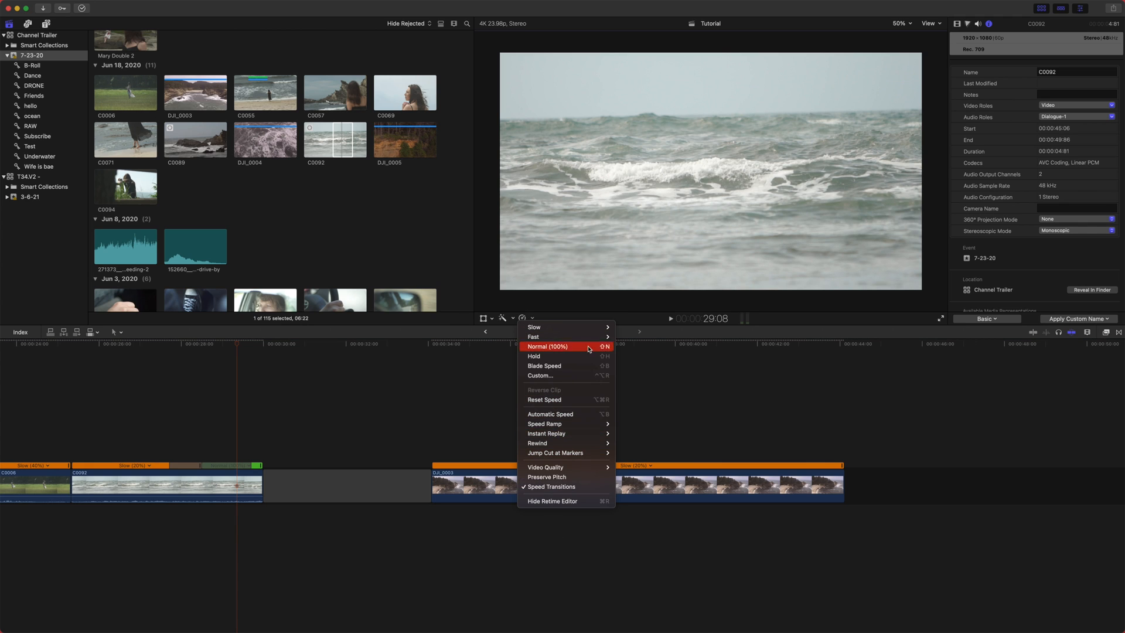
left_click(668, 397)
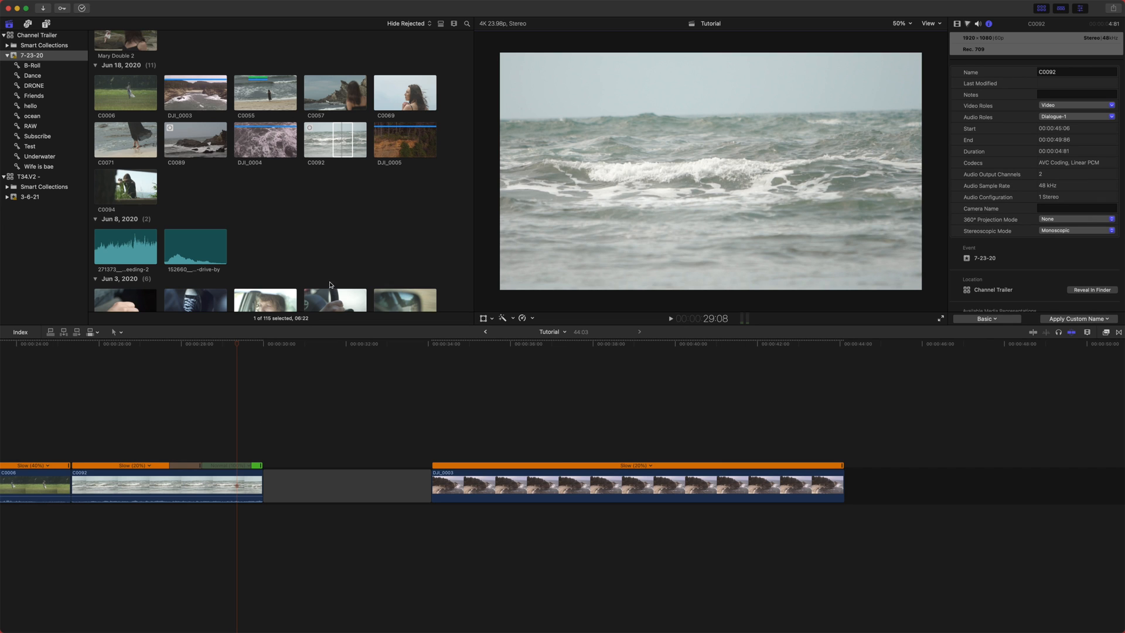
- Play back the slowed DJI_0003 clip from its start
scroll(296, 389, "right", 2)
scroll(246, 390, "left", 4)
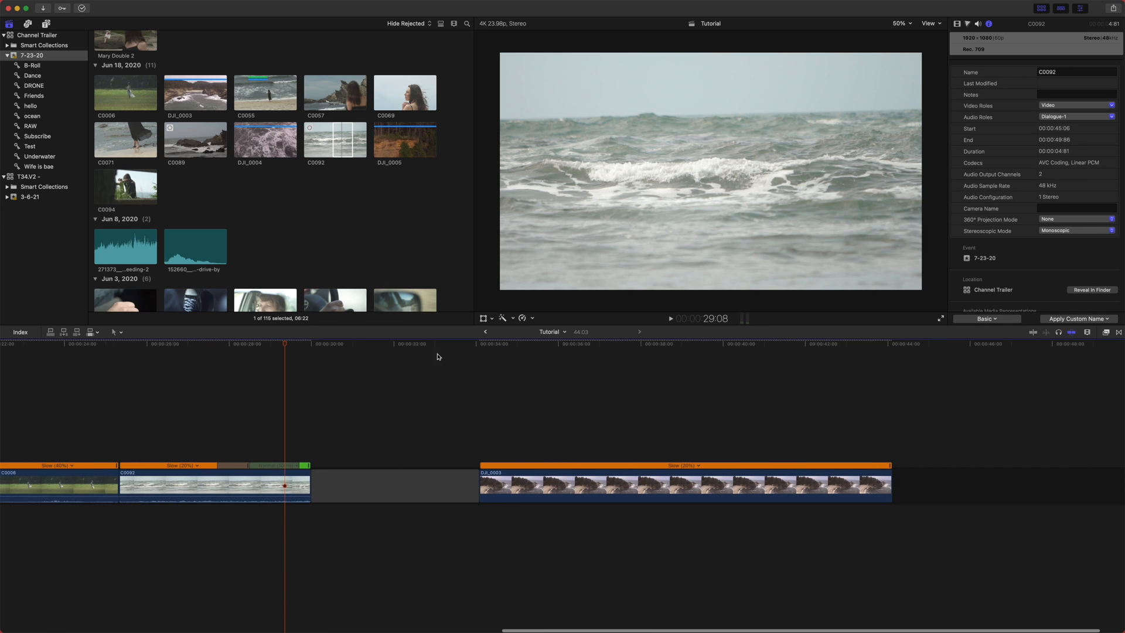
left_click(472, 346)
key("space")
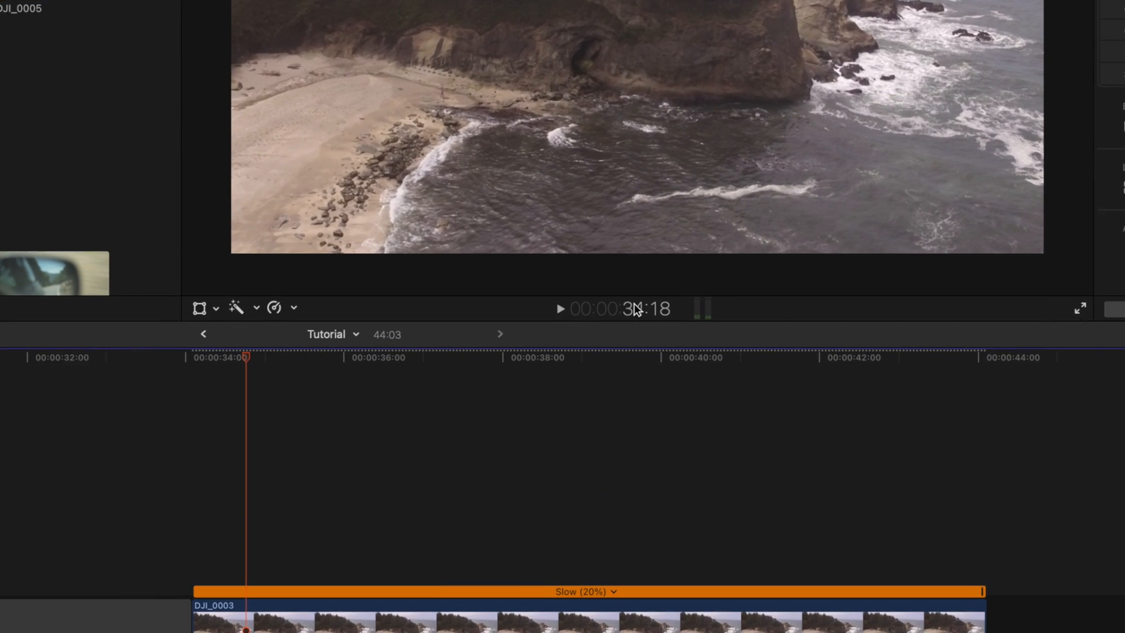
- Move the playhead to 10:00 by entering the timecode, then run Jump Playhead to Timecode again
left_click(677, 314)
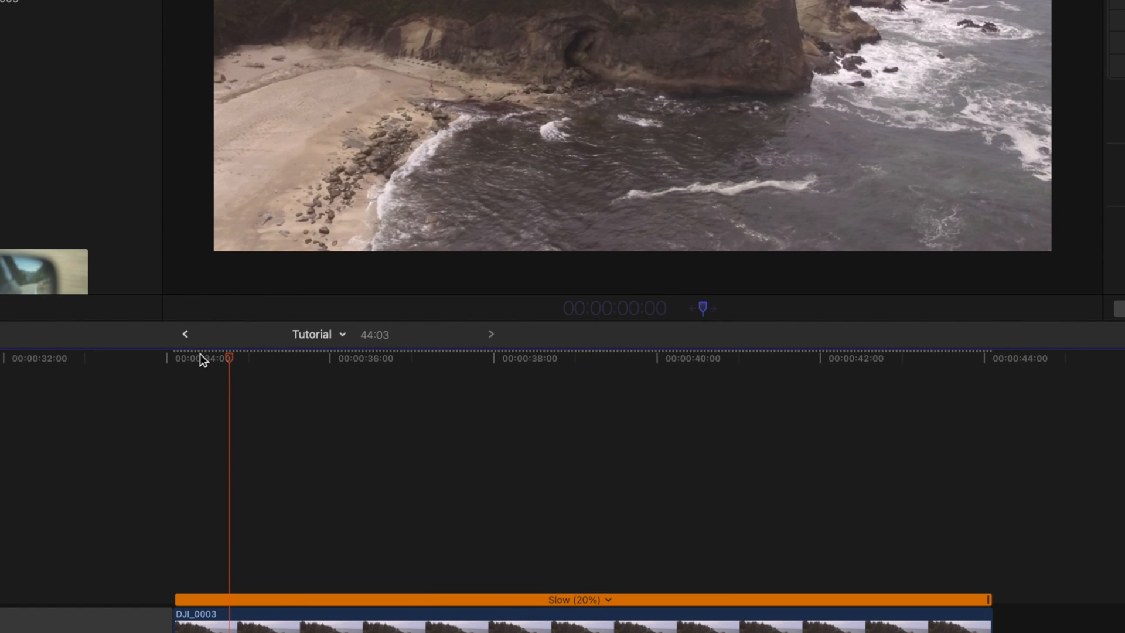
left_click(158, 359)
left_click(289, 377)
left_click(624, 310)
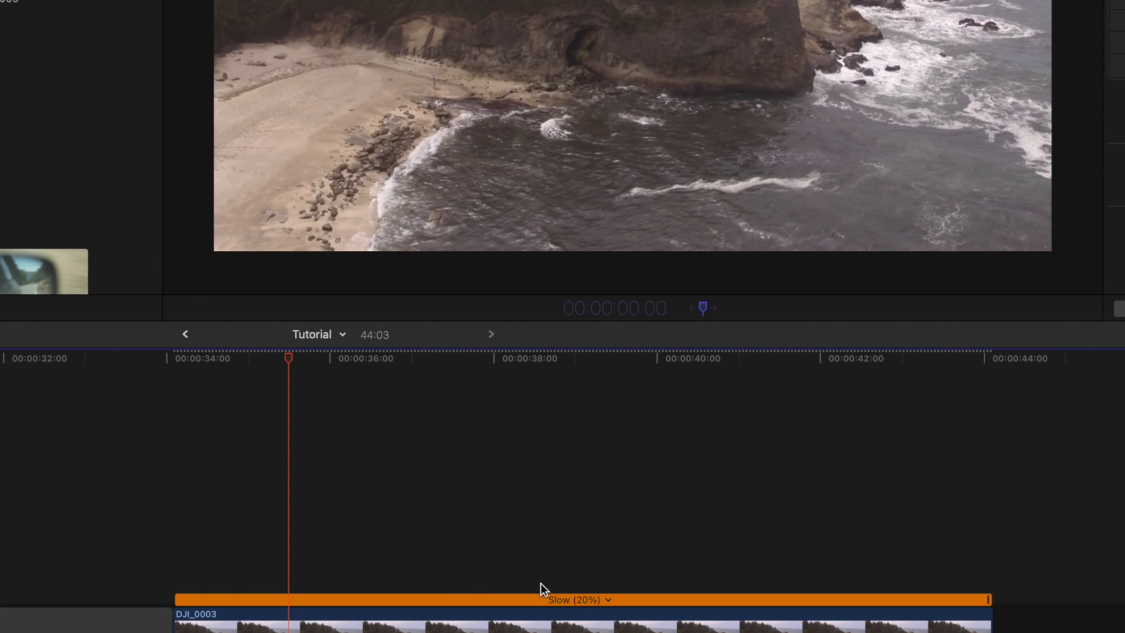
type("10:")
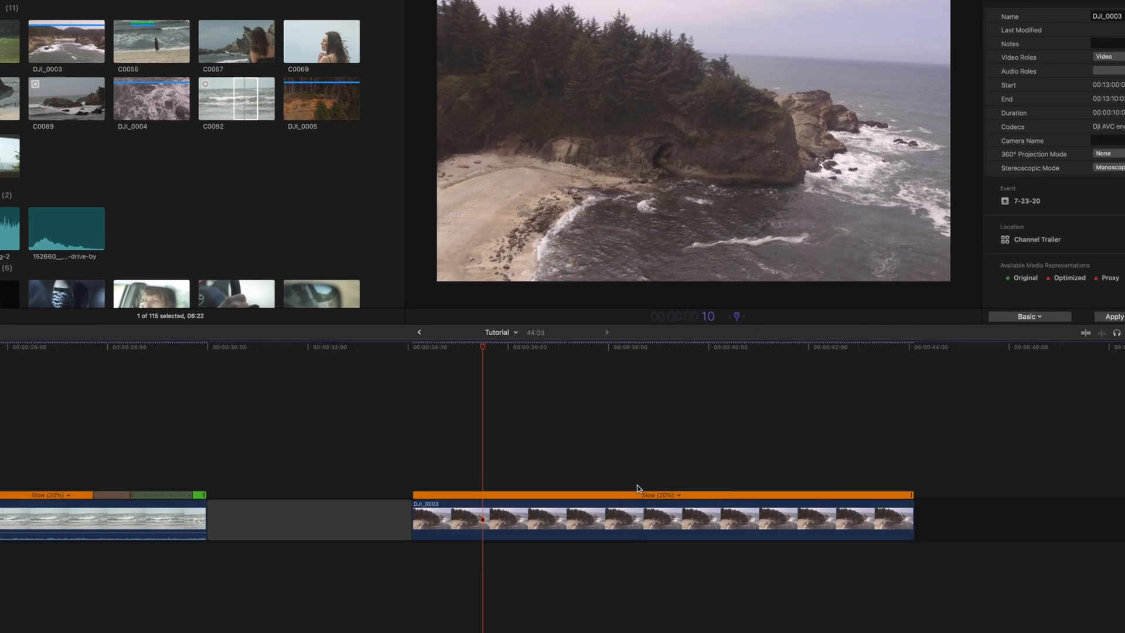
type("0")
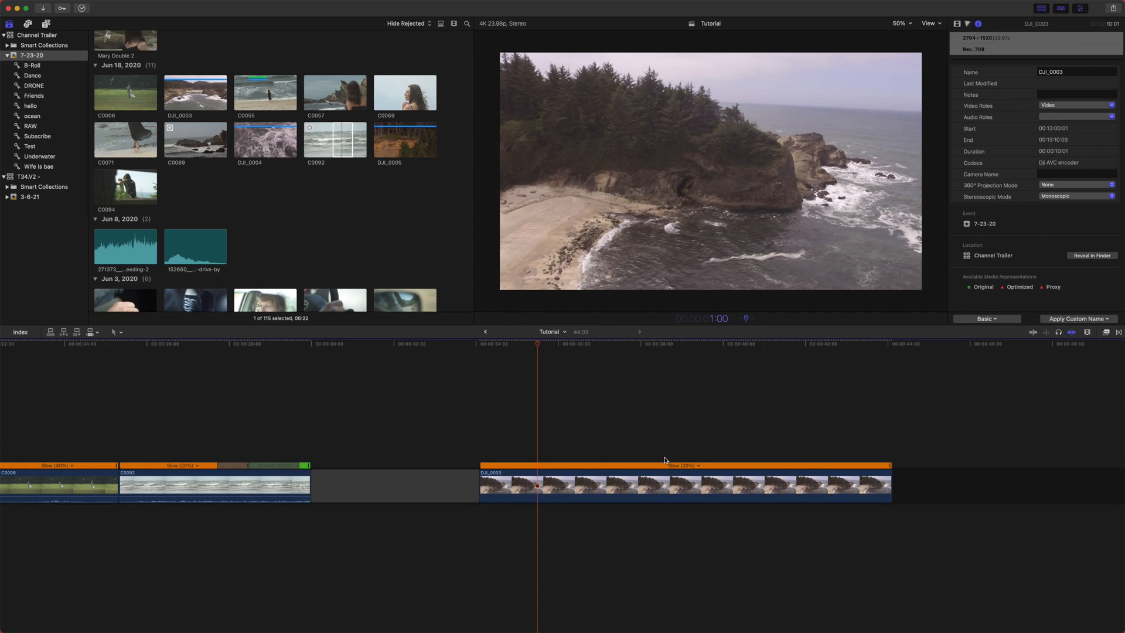
type("0")
key("Return")
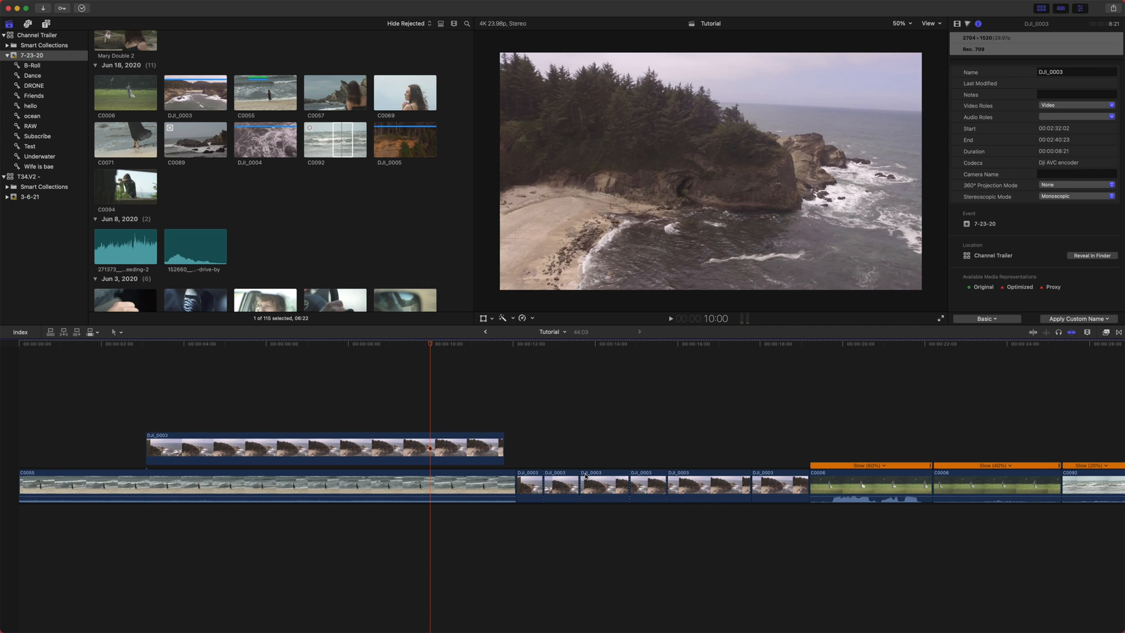
key("ctrl+p")
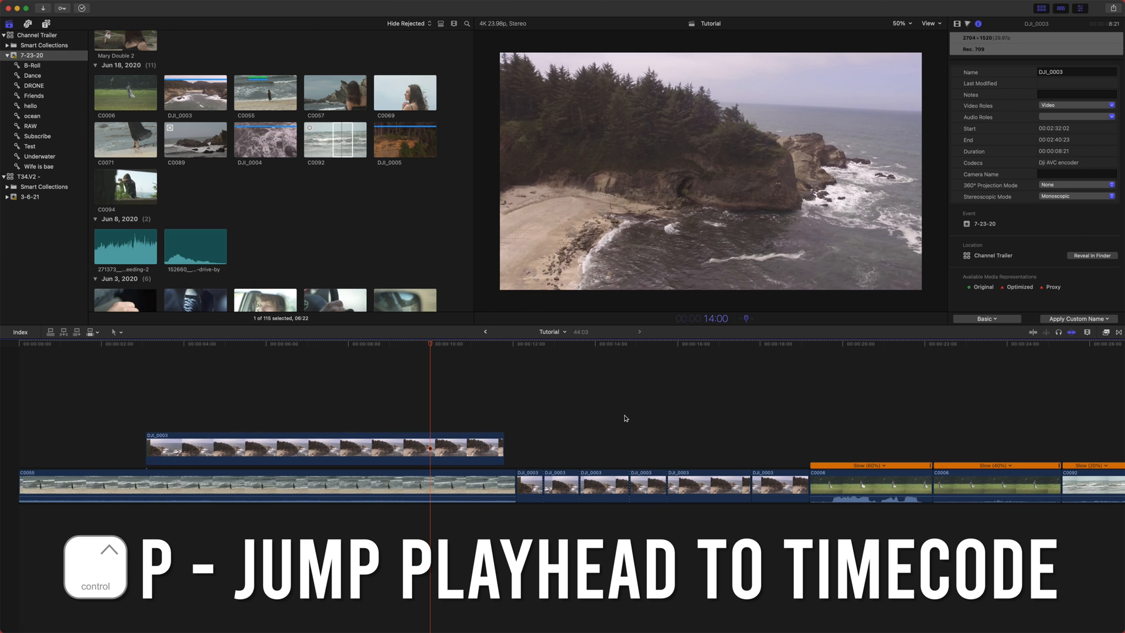
key("Return")
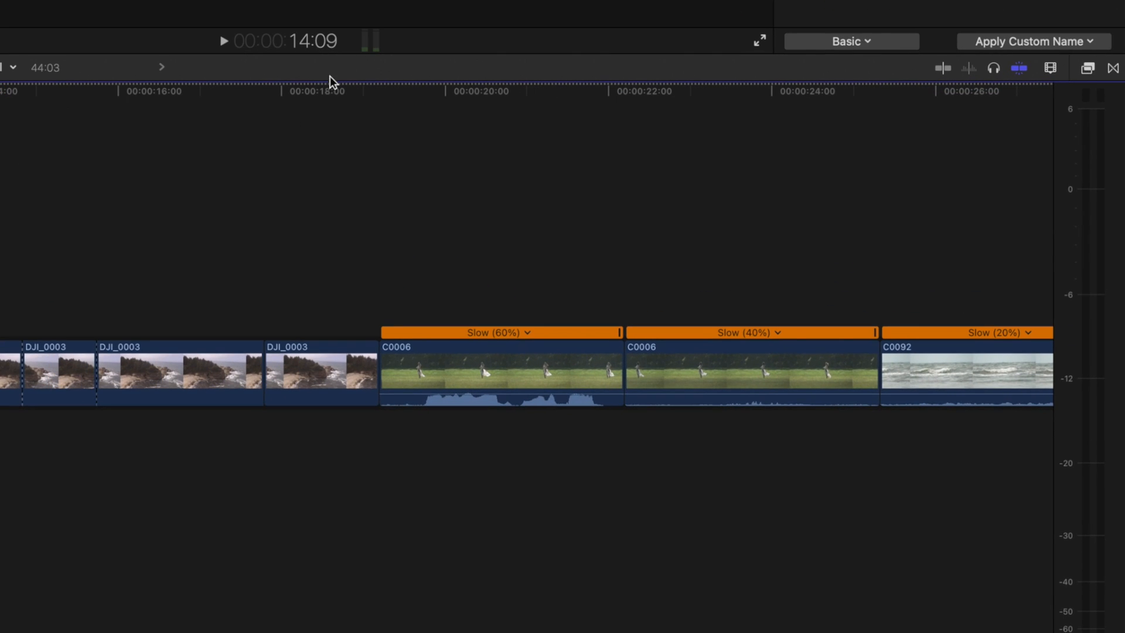
- Show the audio meters and widen their panel
left_click(360, 44)
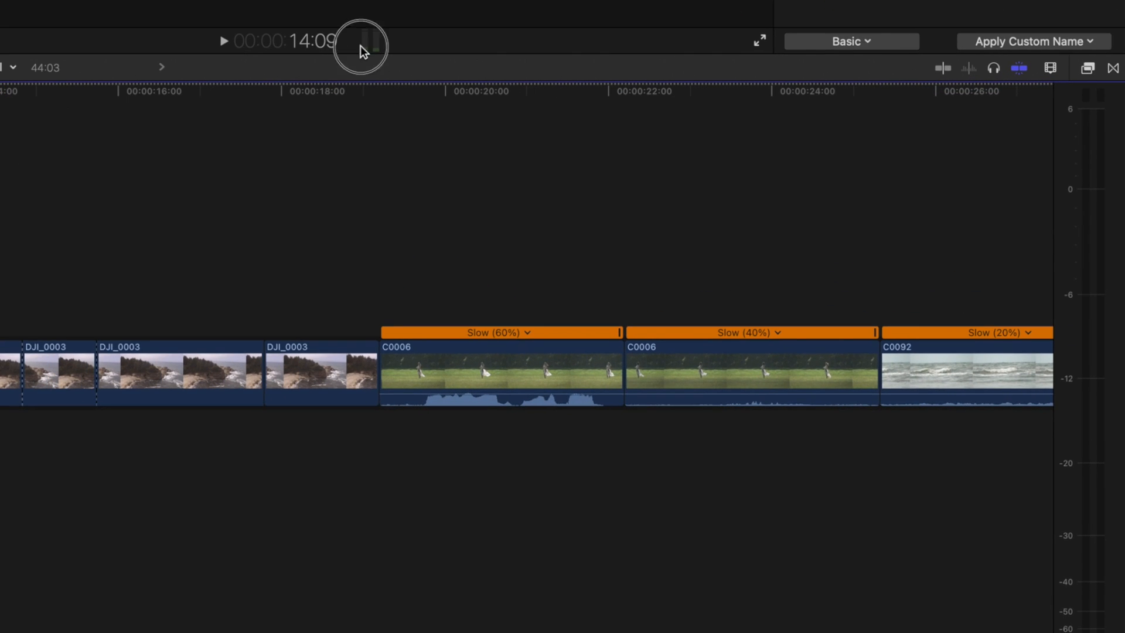
left_click(371, 48)
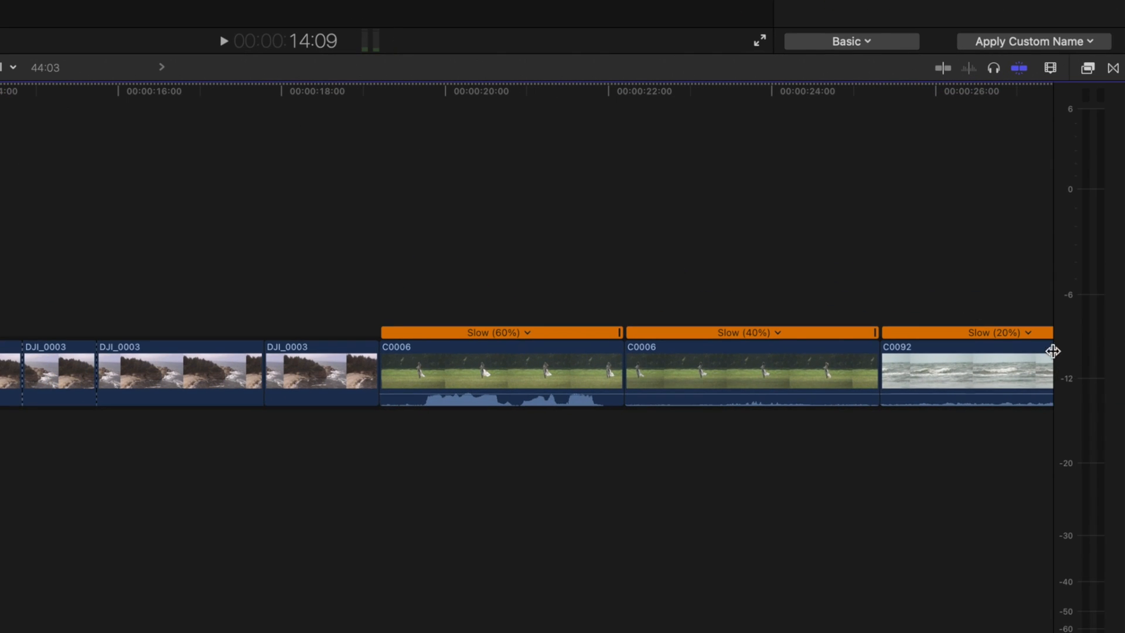
left_click_drag(1055, 293, 914, 307)
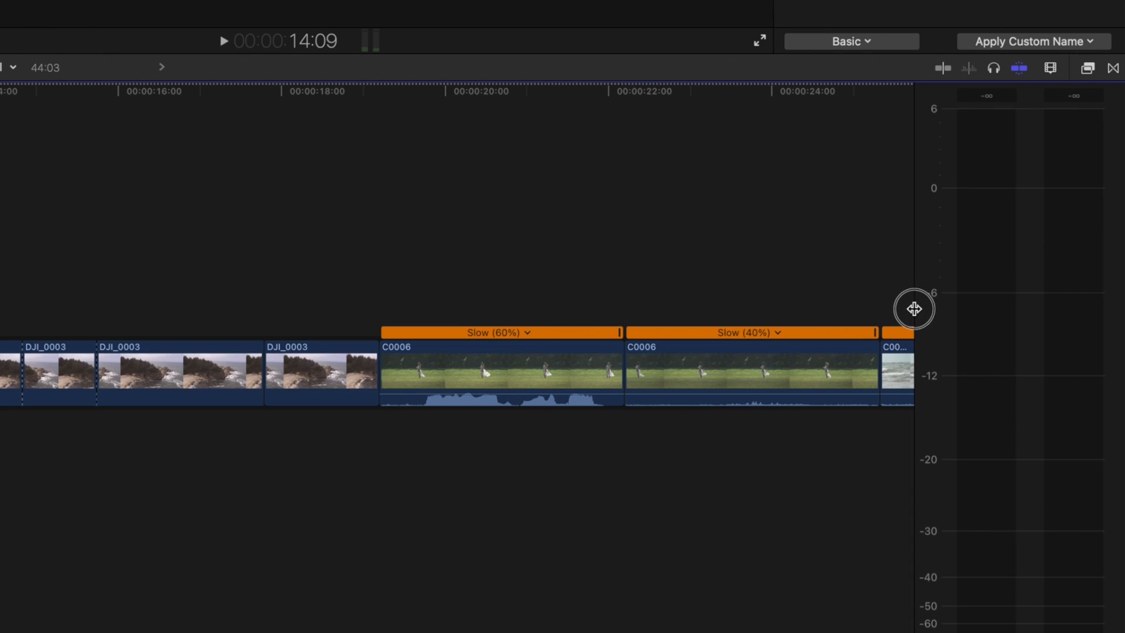
- Play the first C0006 clip back to check its audio levels on the meters
scroll(512, 434, "right", 5)
left_click_drag(316, 94, 333, 110)
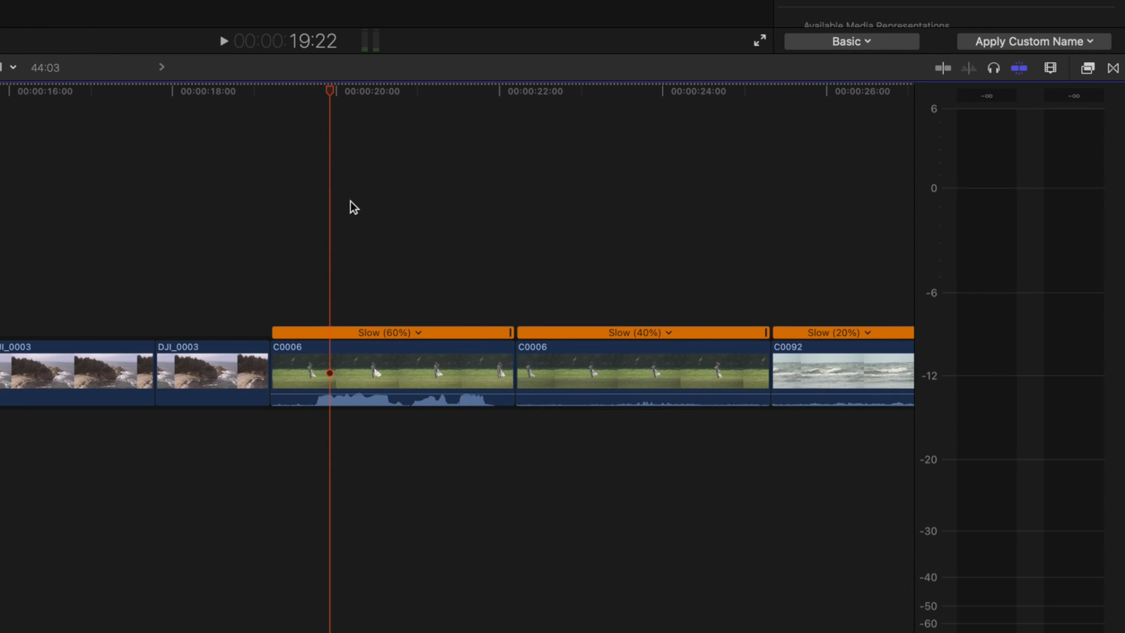
key("space")
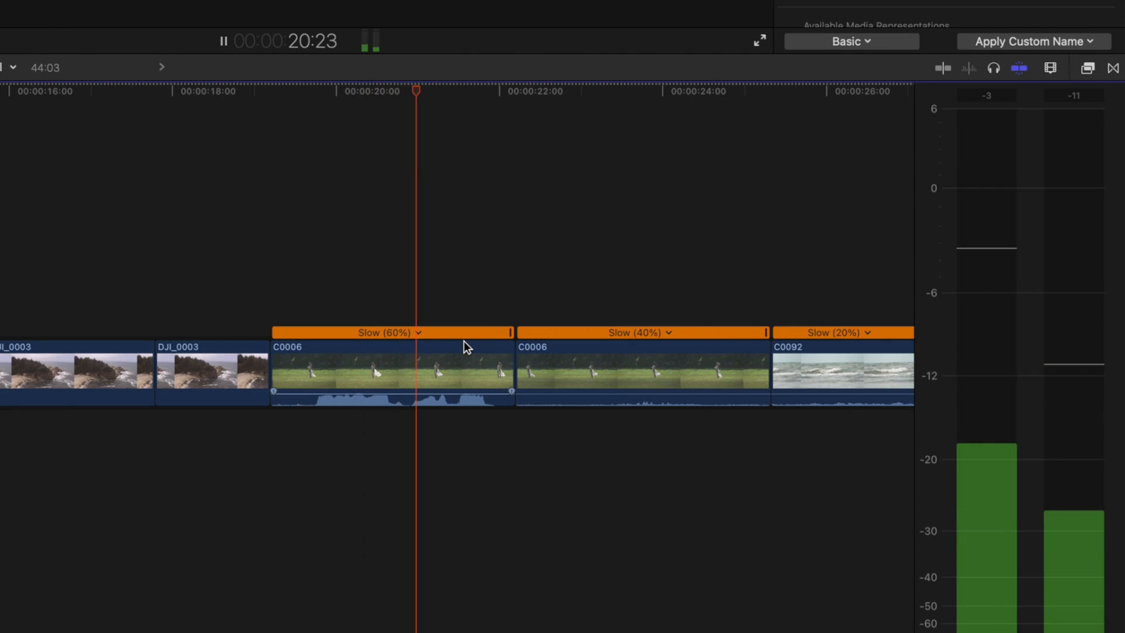
key("space")
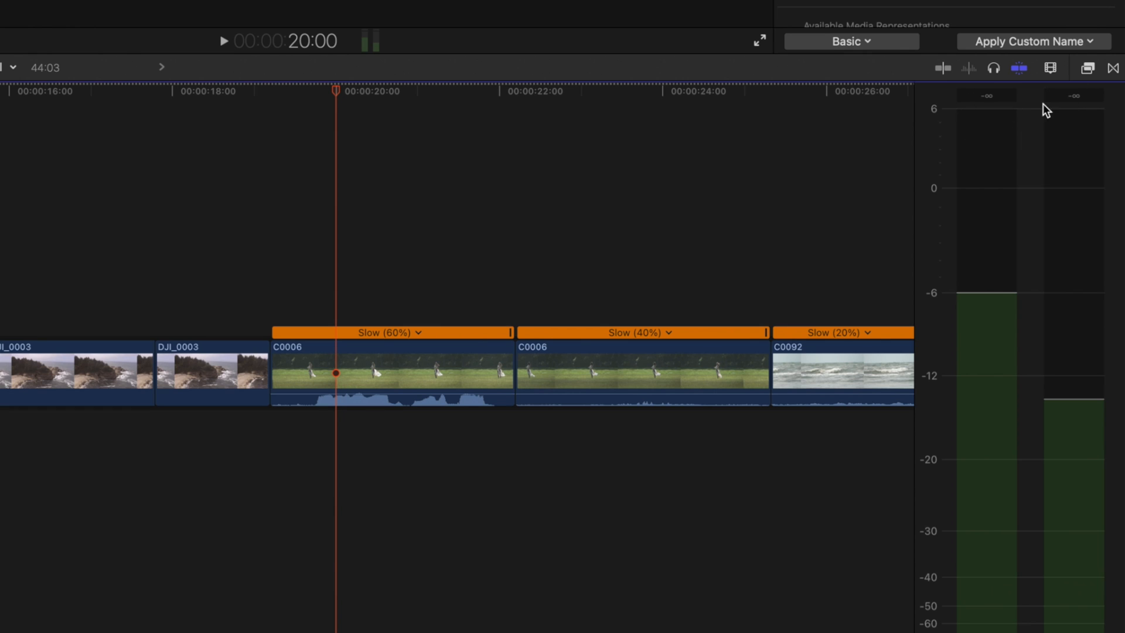
mouse_move(354, 120)
left_mouse_down()
mouse_move(354, 87)
mouse_move(351, 99)
left_mouse_up()
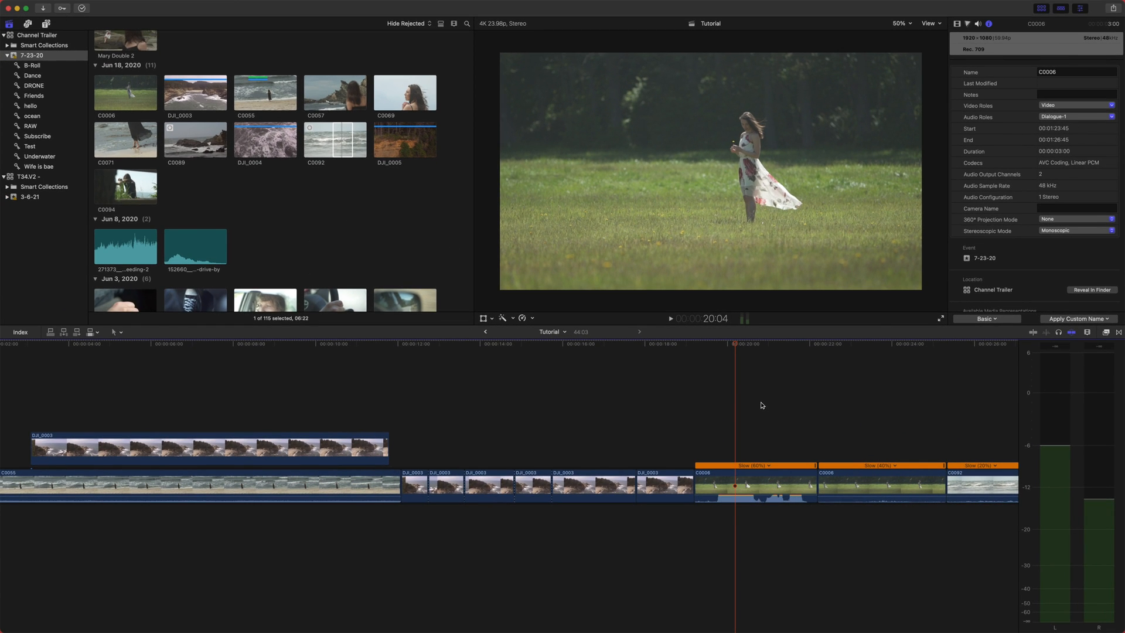
left_click_drag(736, 350, 715, 353)
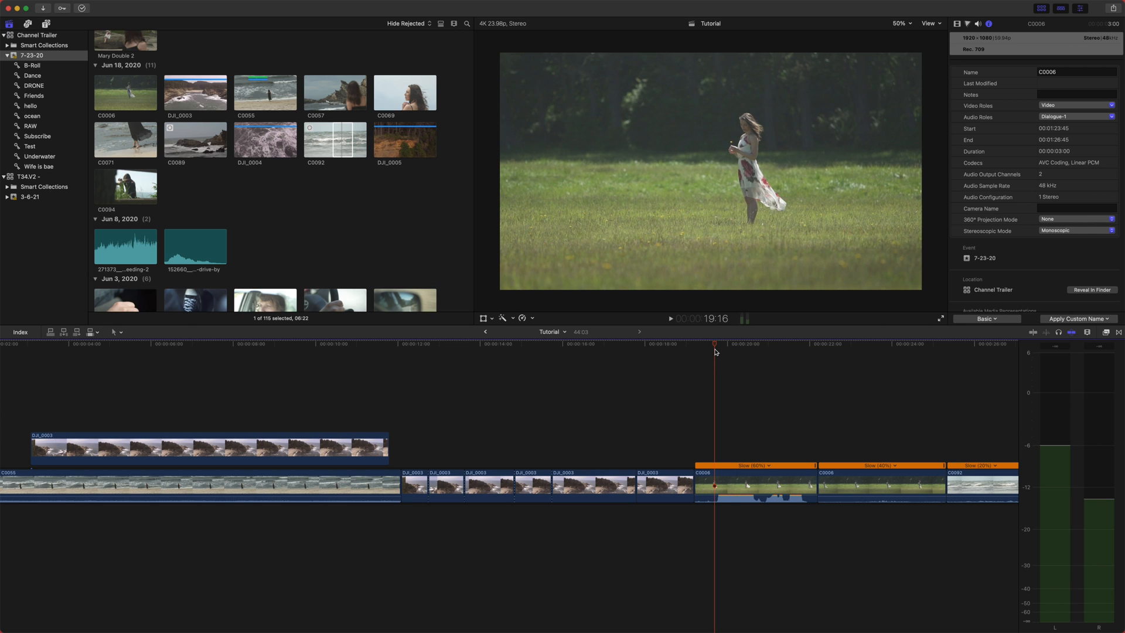
key("space")
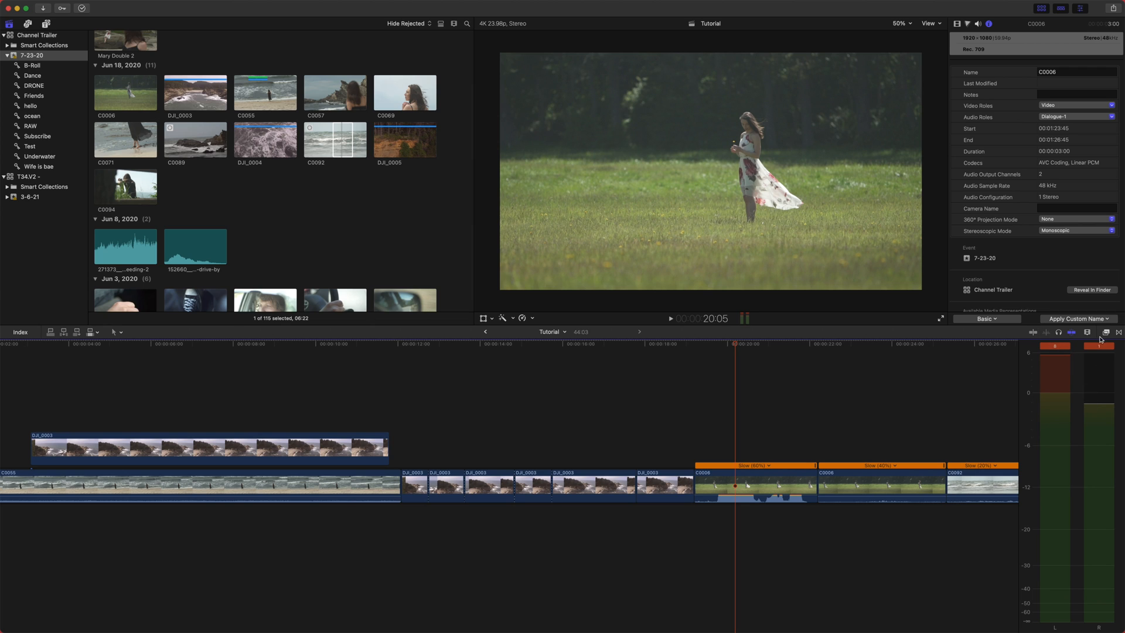
- Lower the audio volume of the first C0006 clip and hide the audio meters
scroll(812, 402, "right", 5)
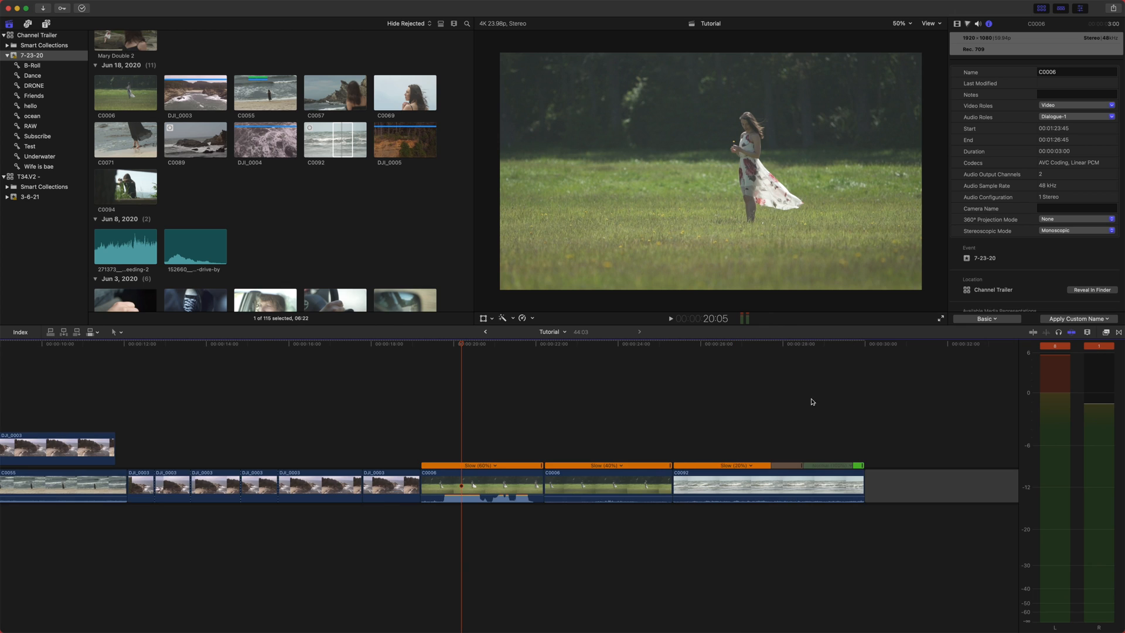
left_click(493, 488)
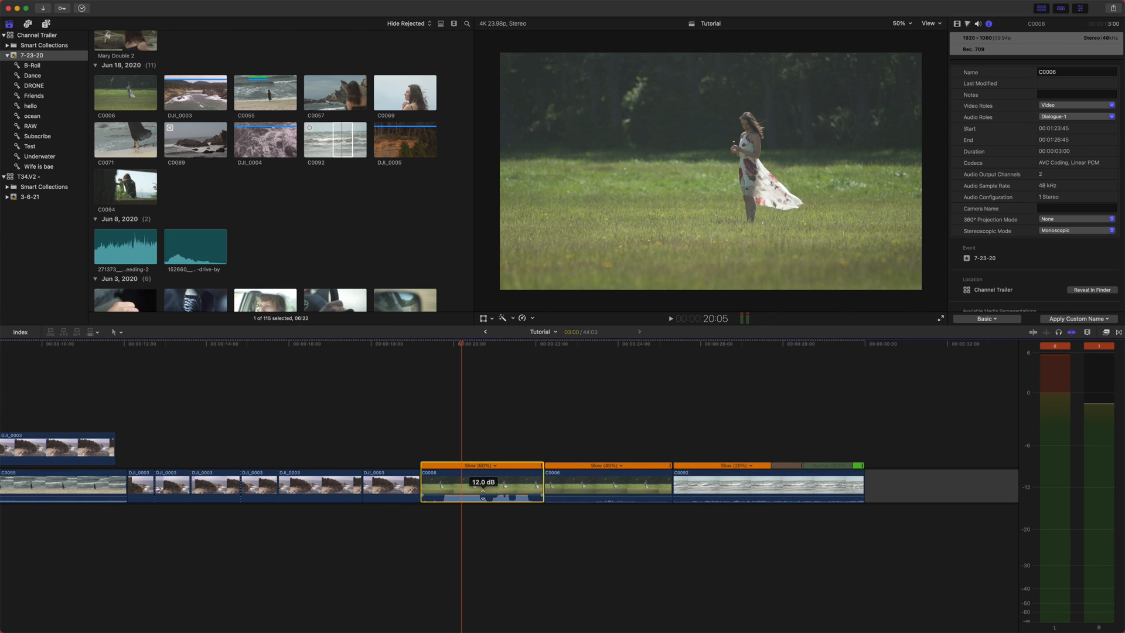
left_click_drag(482, 497, 480, 514)
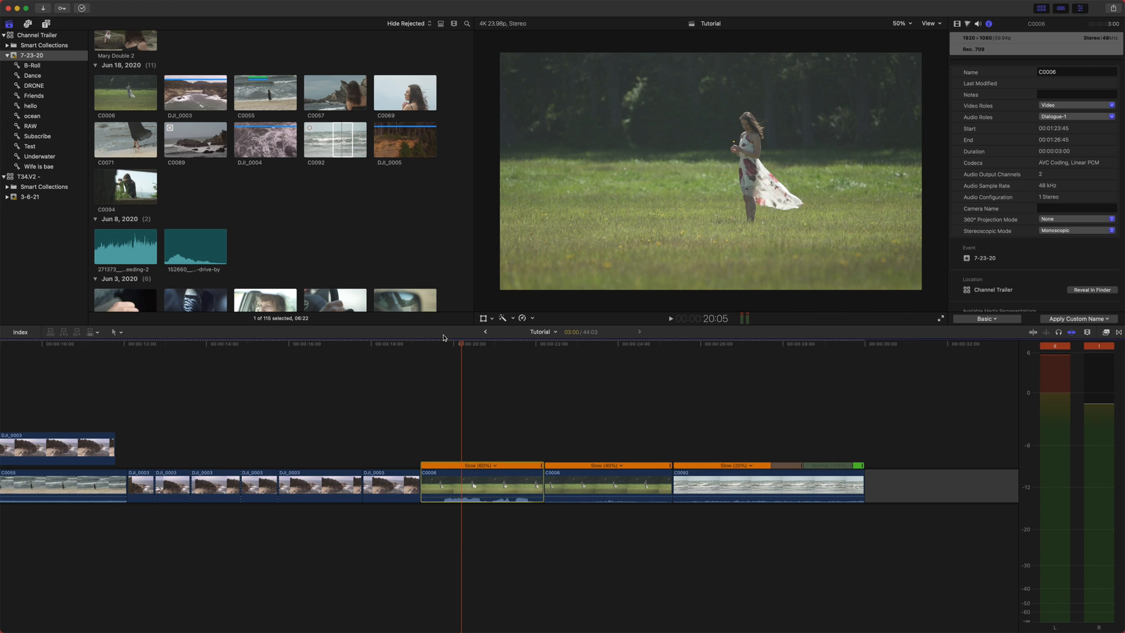
left_click(448, 354)
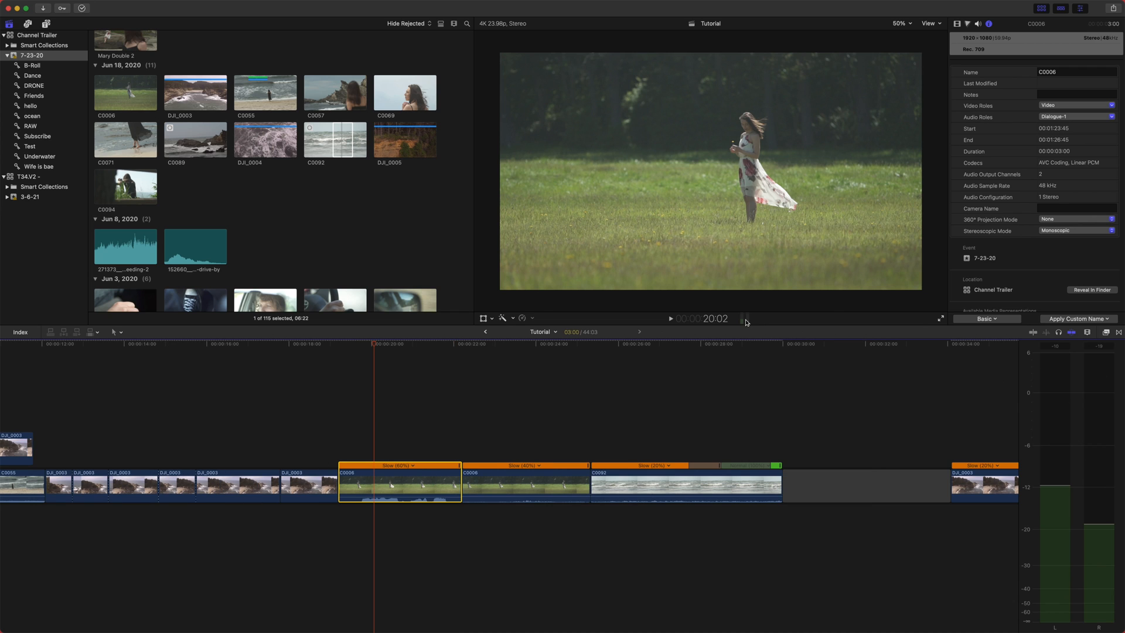
left_click(746, 321)
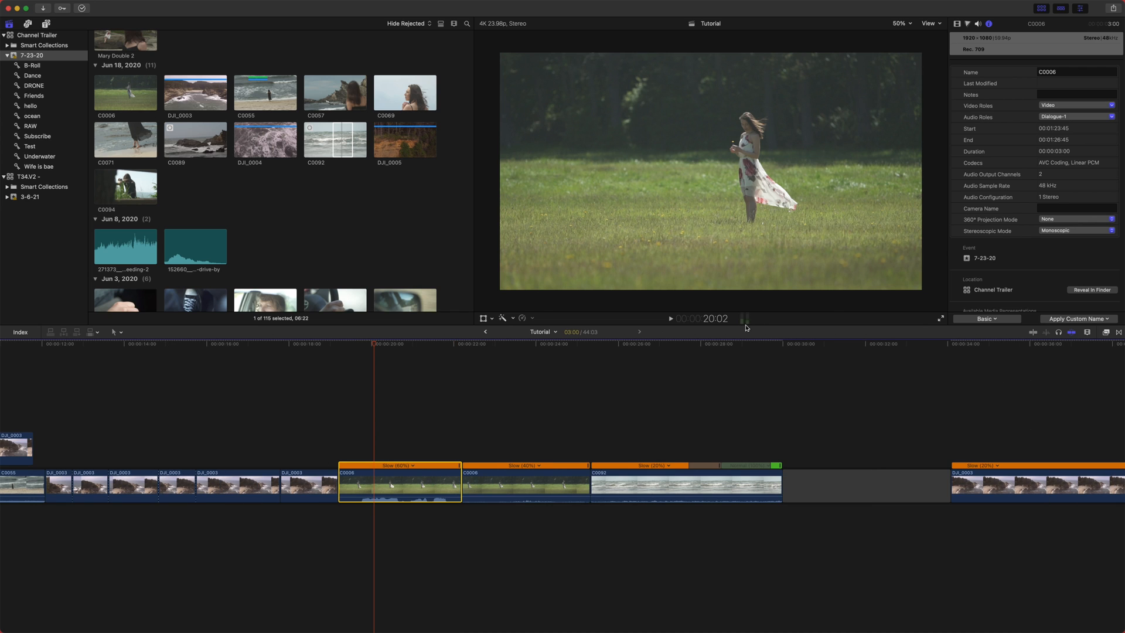
- Blade the C0092 clip at the playhead
scroll(645, 375, "right", 3)
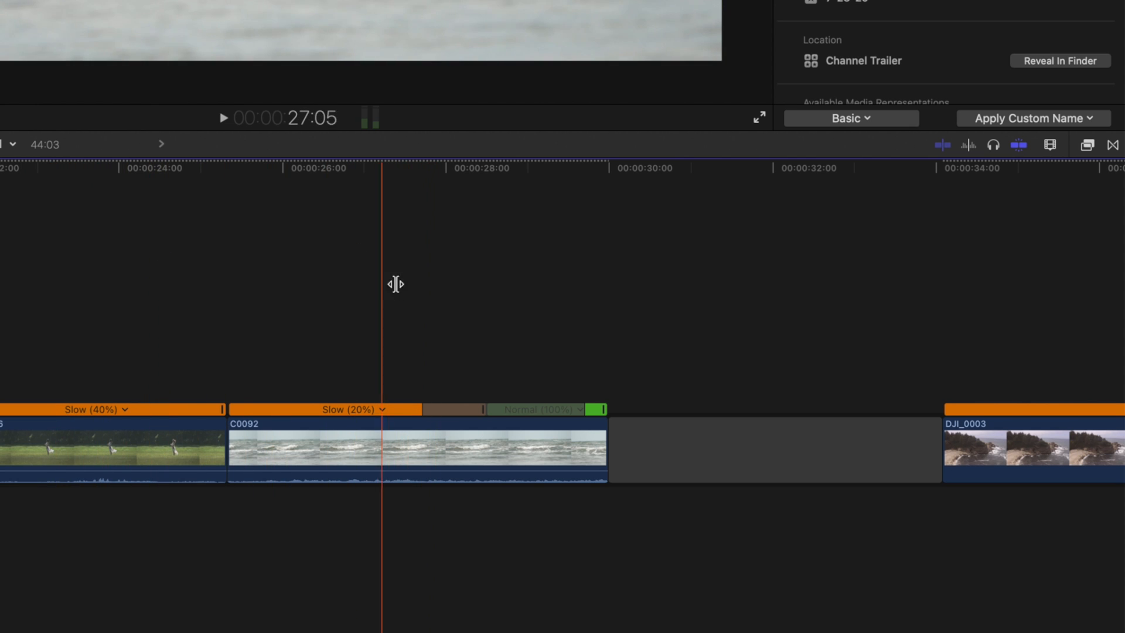
key("super+b")
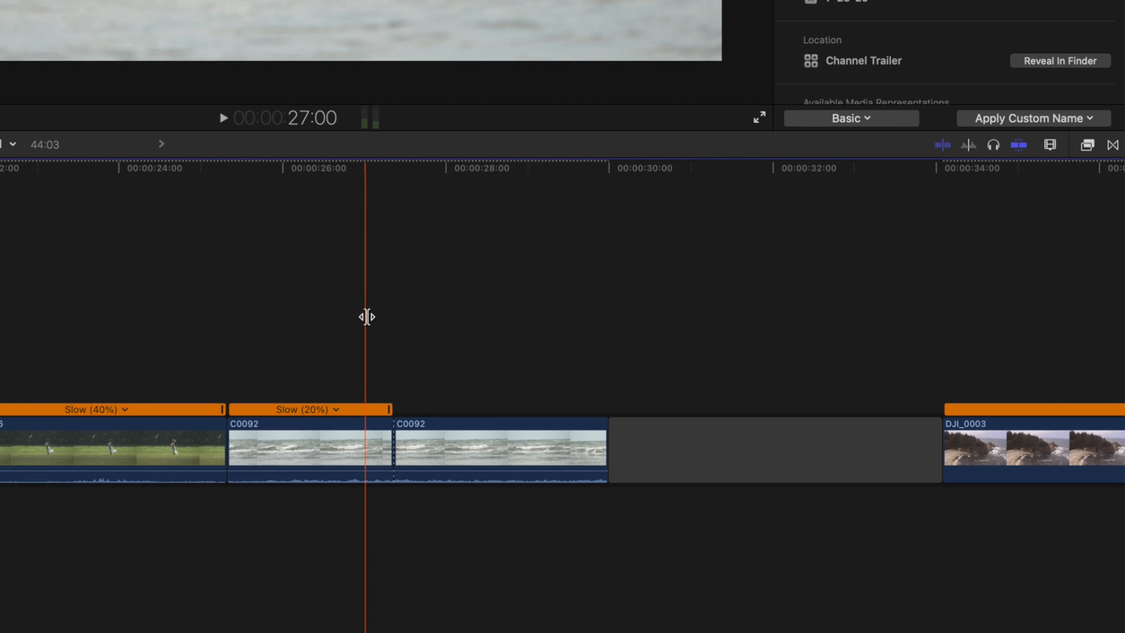
- Connect the C0055 beach clip above the C0006 clips and select the first C0006 clip
left_click(942, 144)
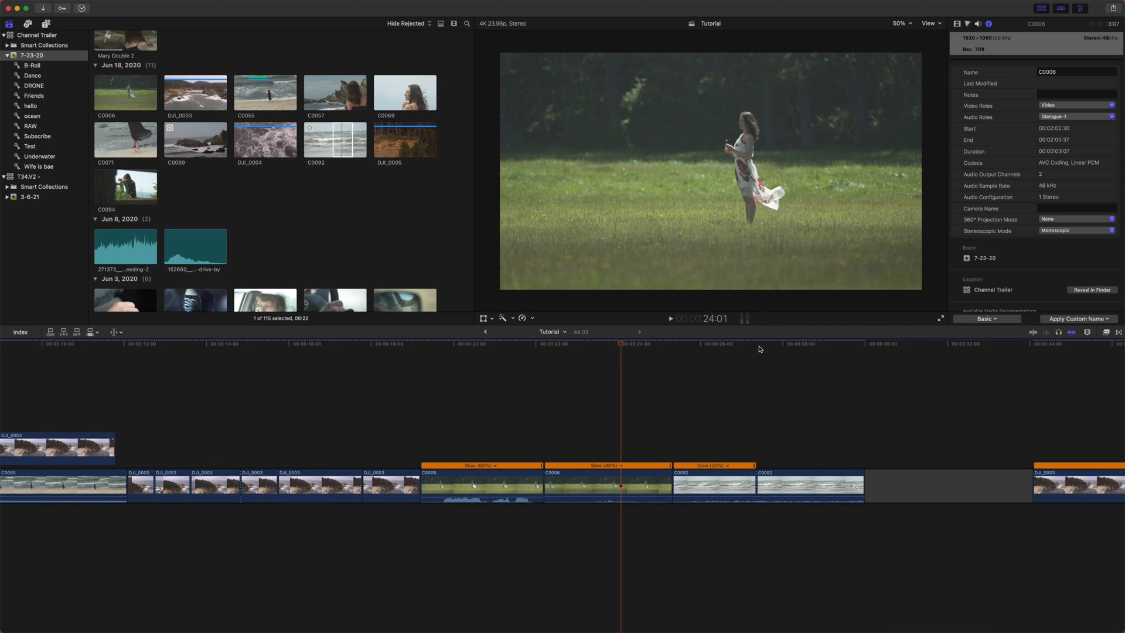
left_click(1034, 333)
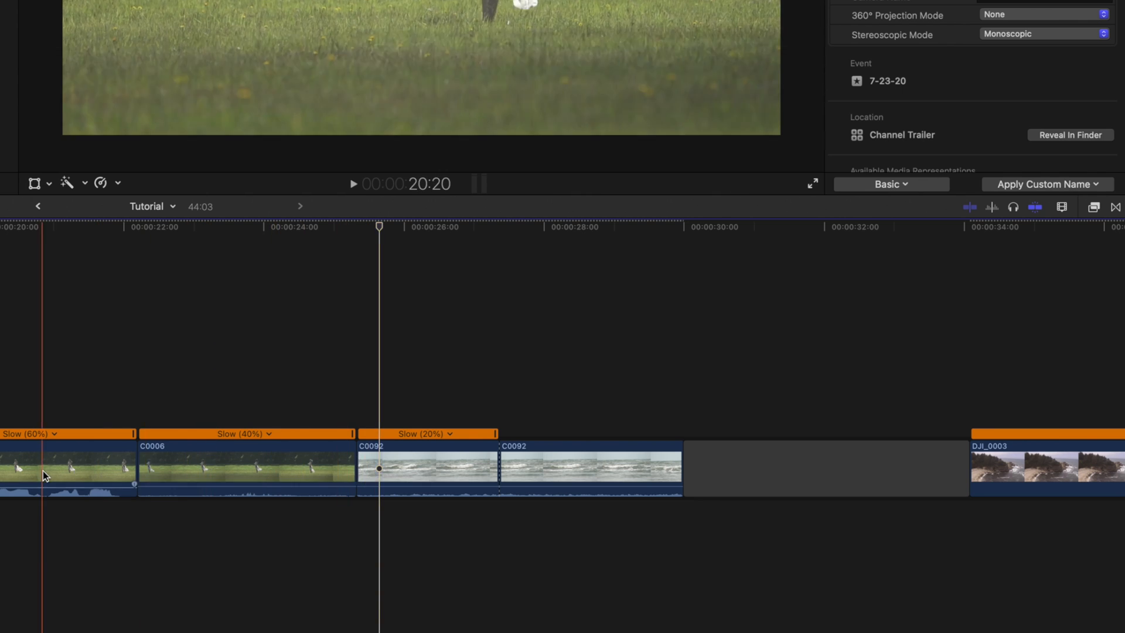
scroll(37, 472, "left", 3)
left_click_drag(0, 469, 552, 371)
left_click(281, 491)
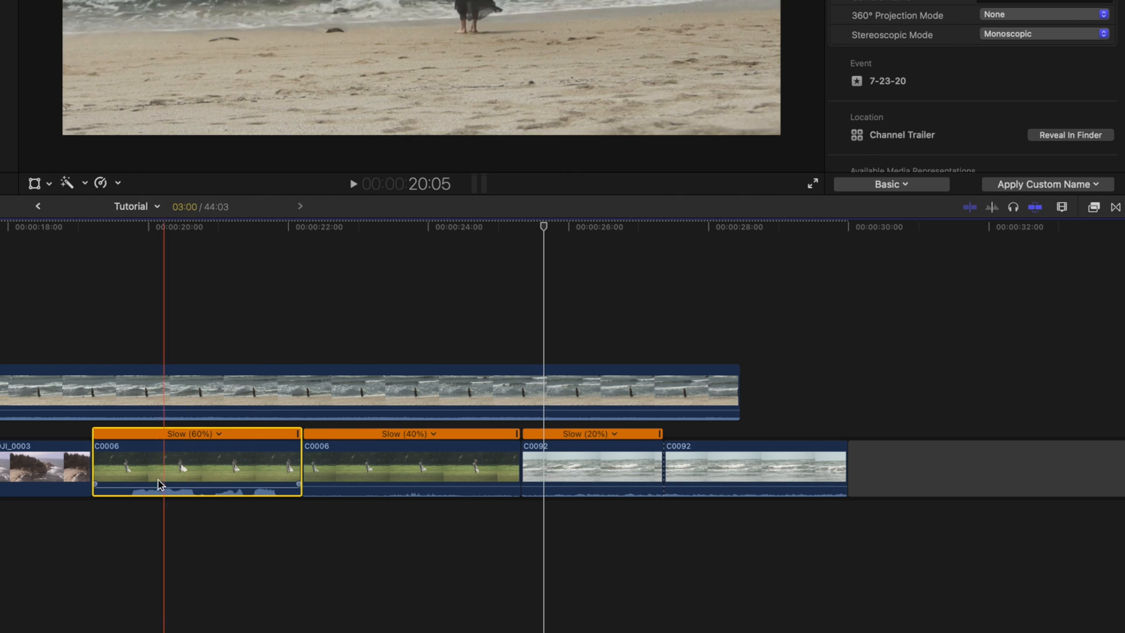
- Solo the first C0006 clip and play it back from about 19:12
left_click(117, 226)
left_click(151, 454)
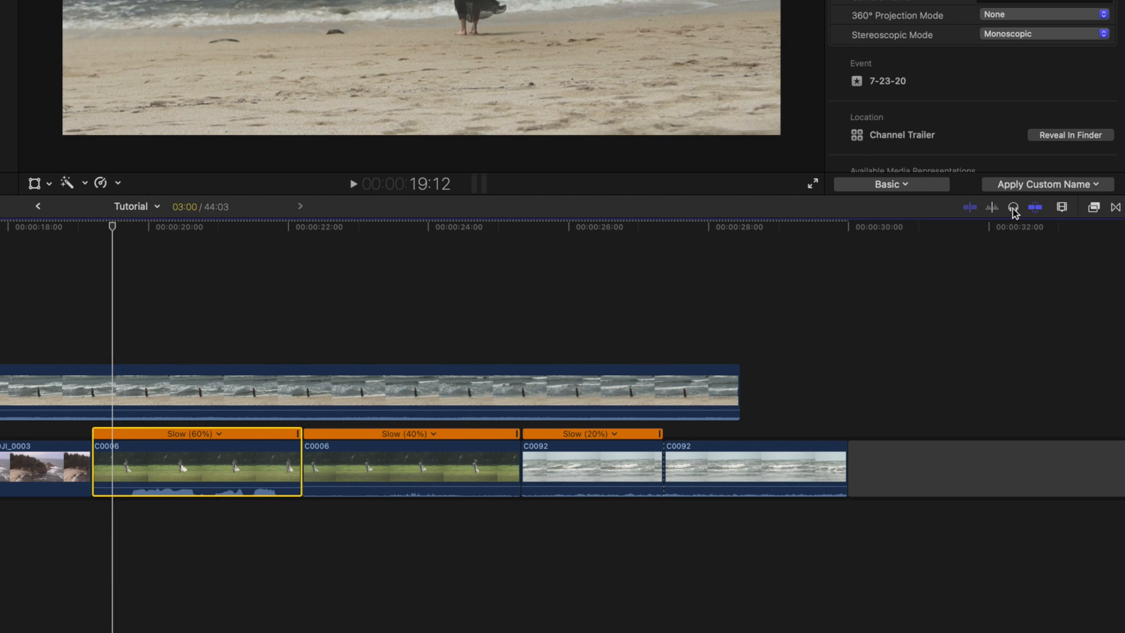
key("alt+s")
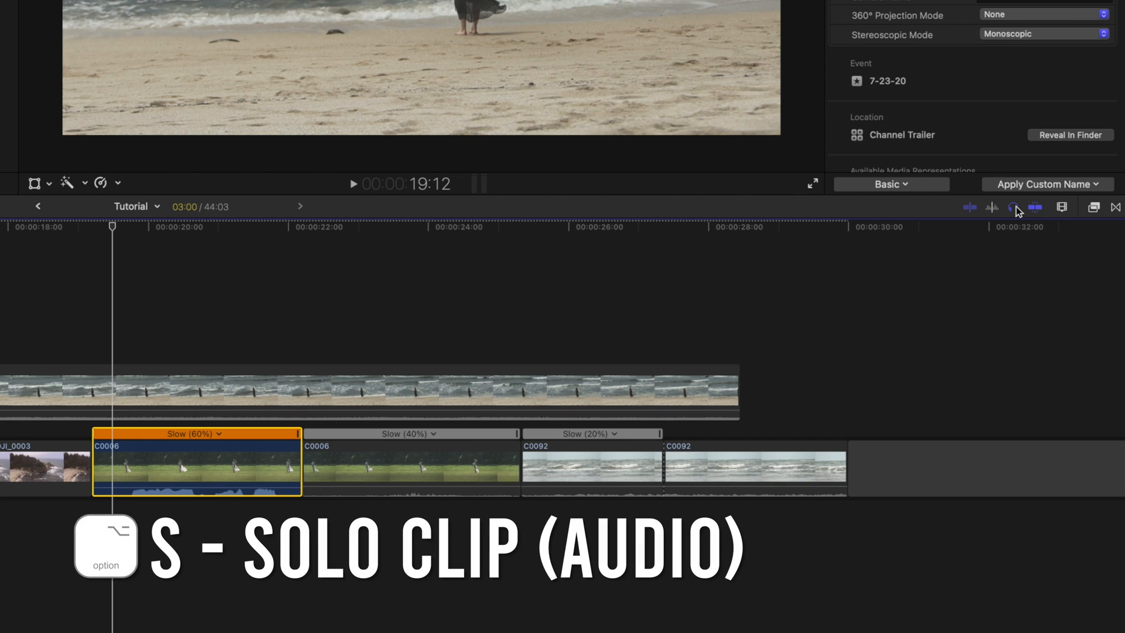
key("space")
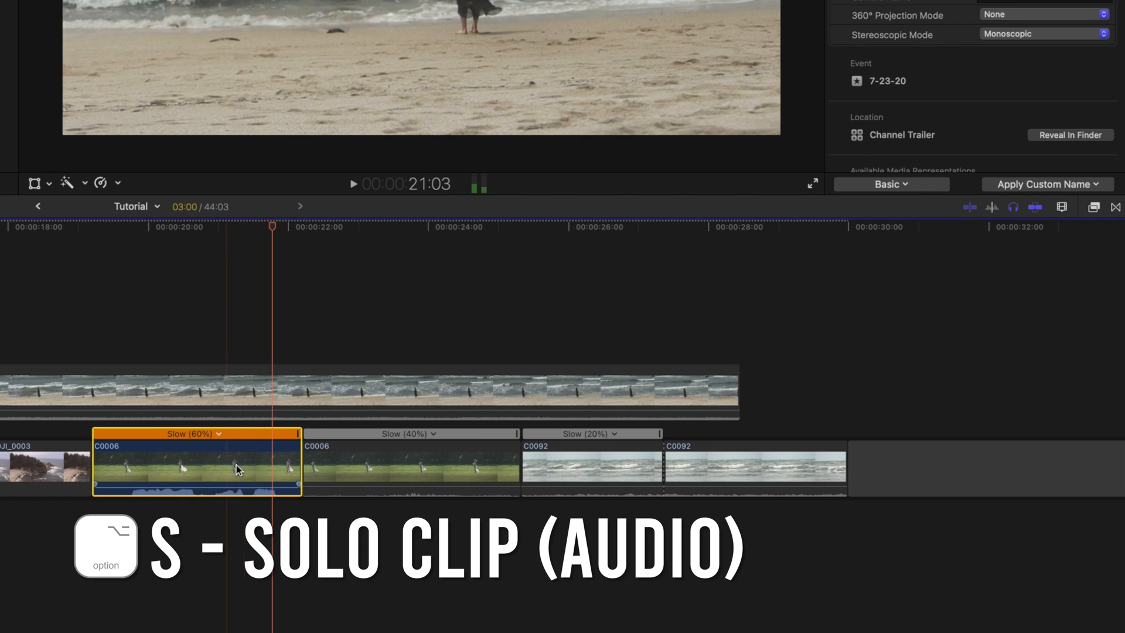
- Toggle the enabled state of the connected C0055 clip and play the timeline back
left_click(216, 473)
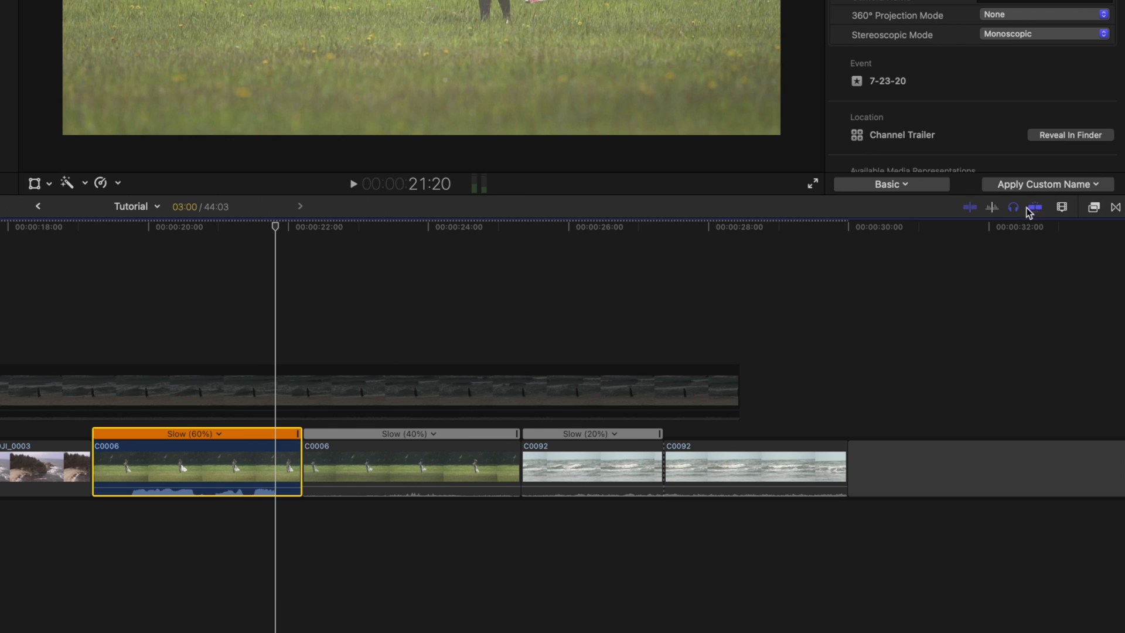
left_click(148, 394)
key("v")
key("space")
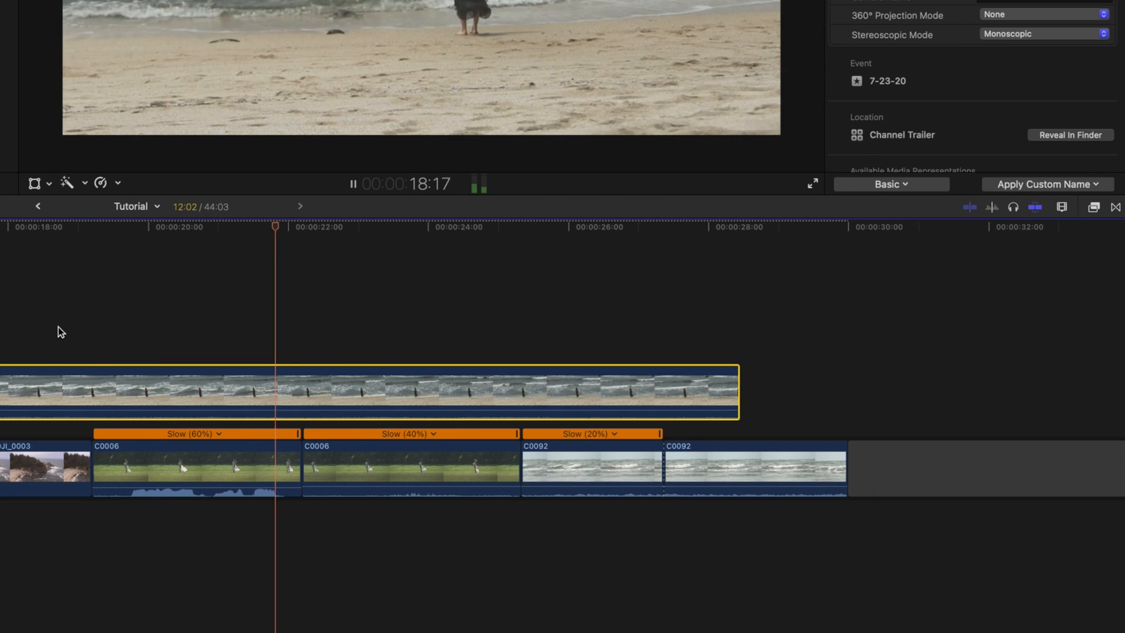
key("space")
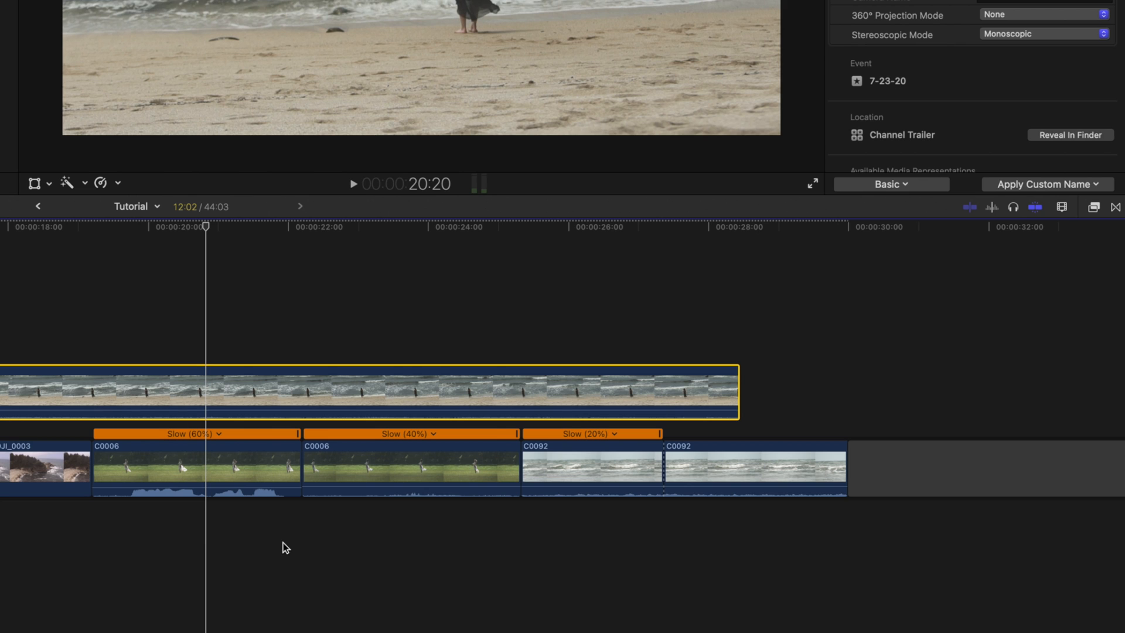
- Extend the connected C0055 clip to end at the end of the second C0092 clip, toggling snapping
scroll(149, 603, "right", 5)
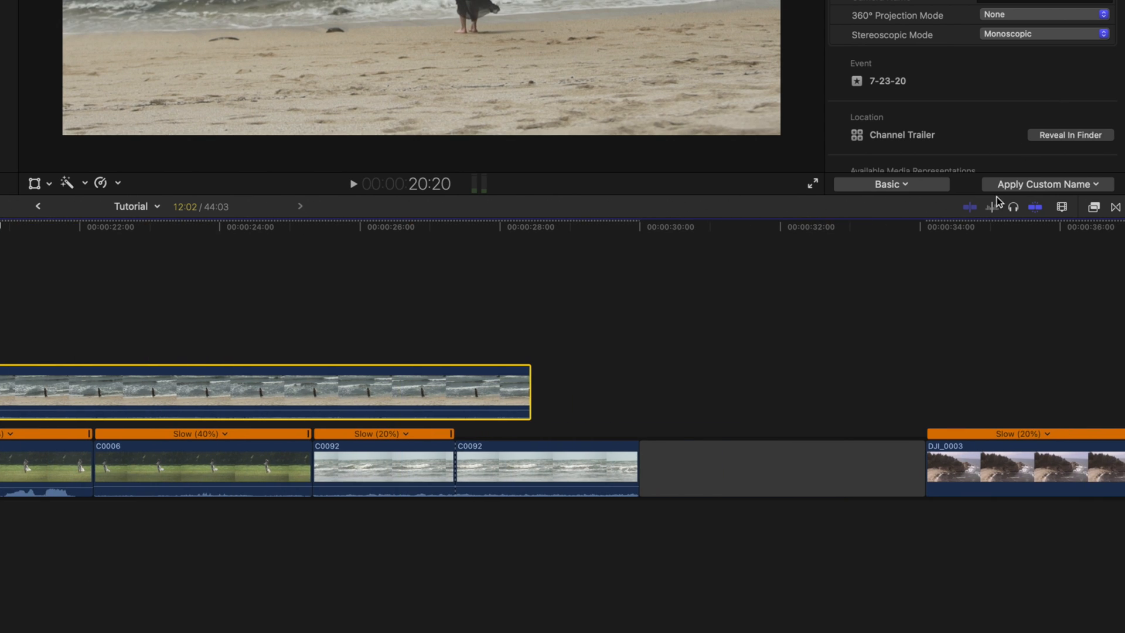
left_click_drag(113, 296, 201, 291)
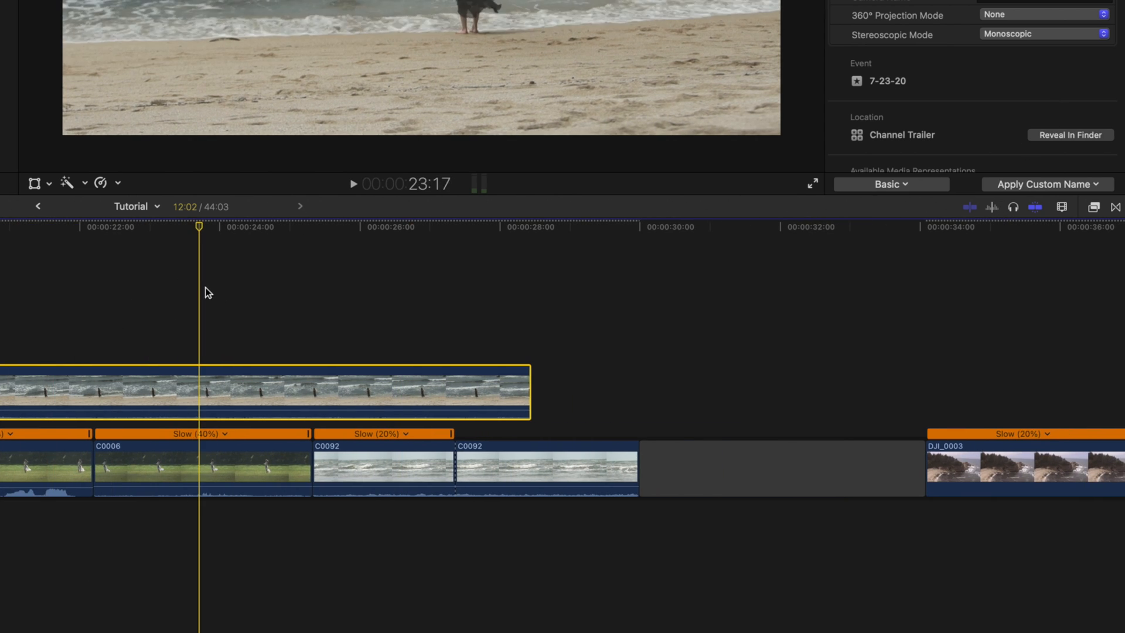
scroll(157, 294, "right", 1)
scroll(157, 294, "right", 2)
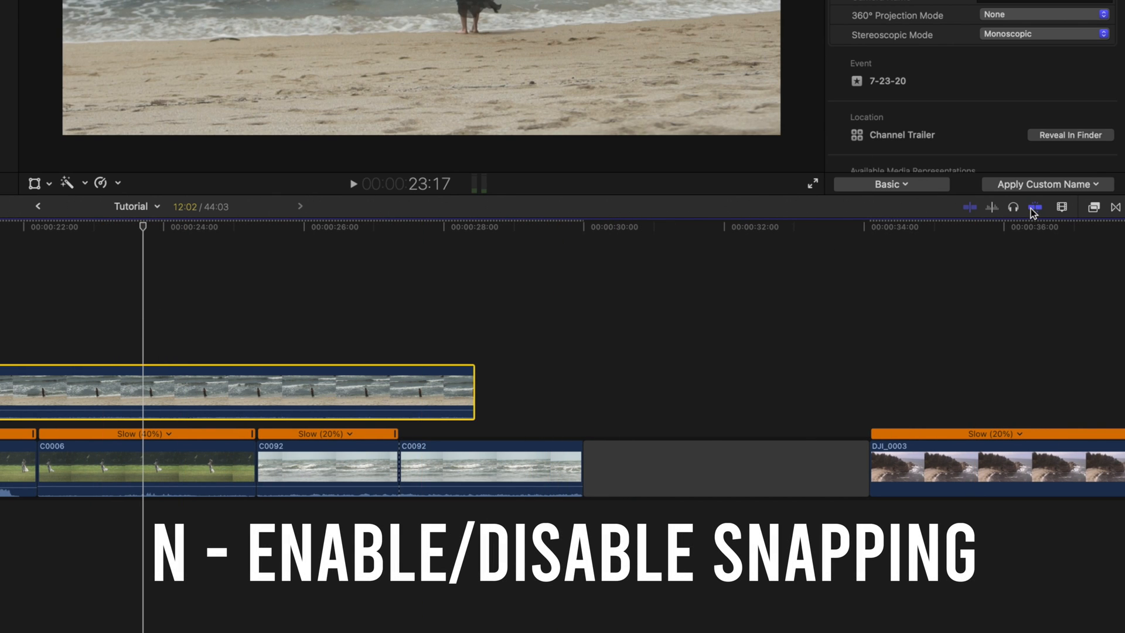
left_click_drag(475, 391, 558, 371)
left_click_drag(558, 230, 592, 230)
mouse_move(581, 388)
left_mouse_down()
mouse_move(409, 360)
mouse_move(402, 380)
mouse_move(20, 382)
mouse_move(338, 376)
mouse_move(522, 389)
mouse_move(537, 422)
mouse_move(583, 396)
left_mouse_up()
key("n")
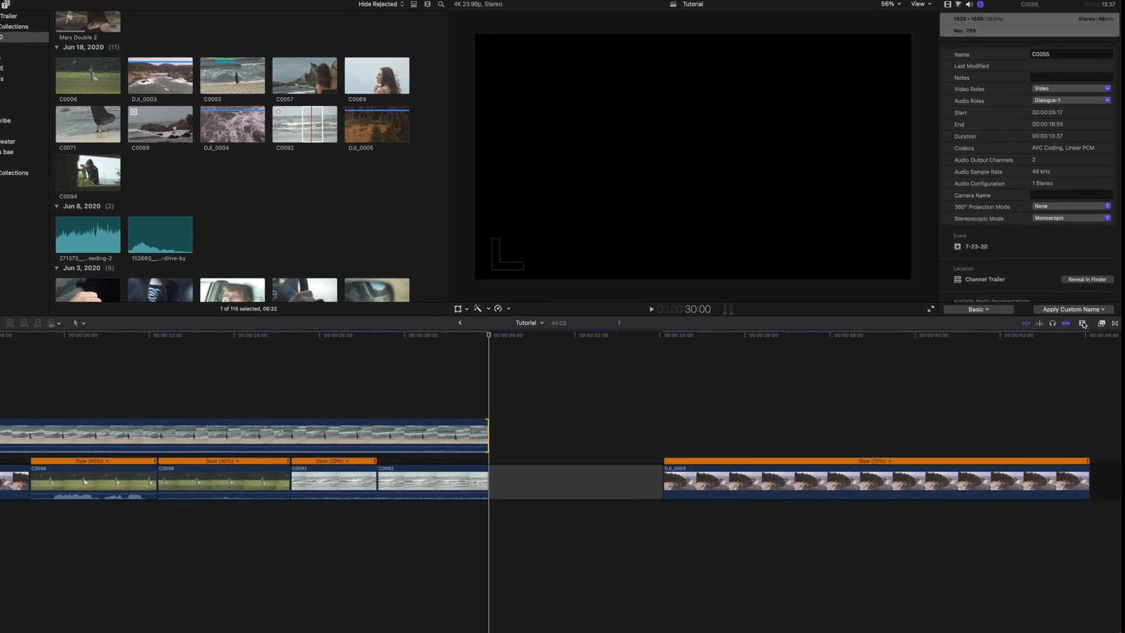
- Open the timeline clip appearance options and zoom the timeline out
left_click(1082, 324)
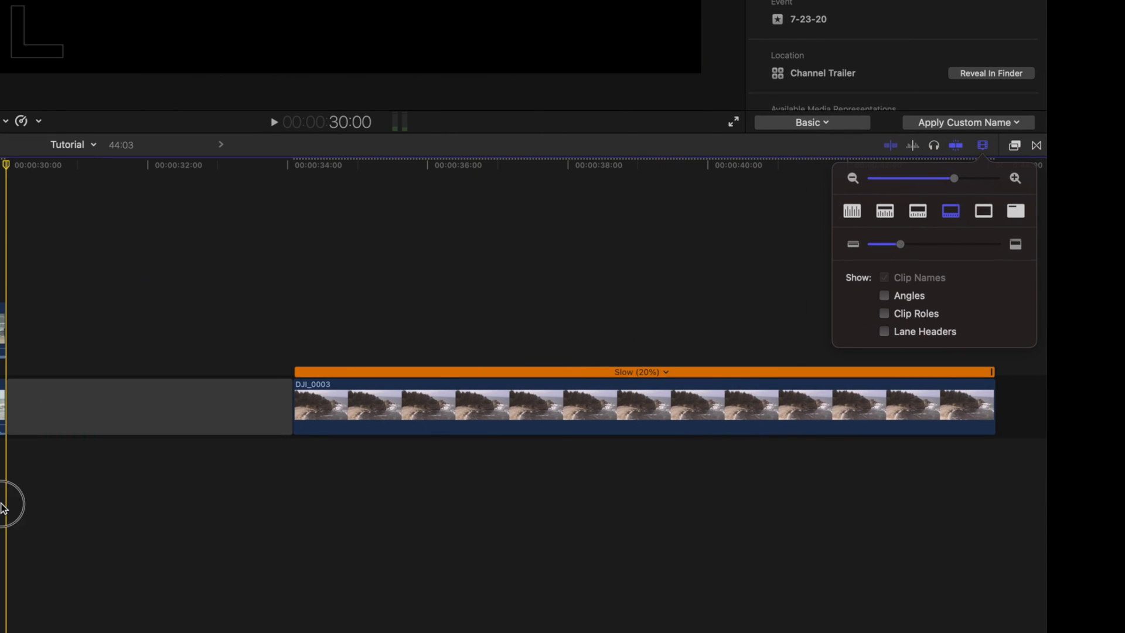
left_click(2, 504)
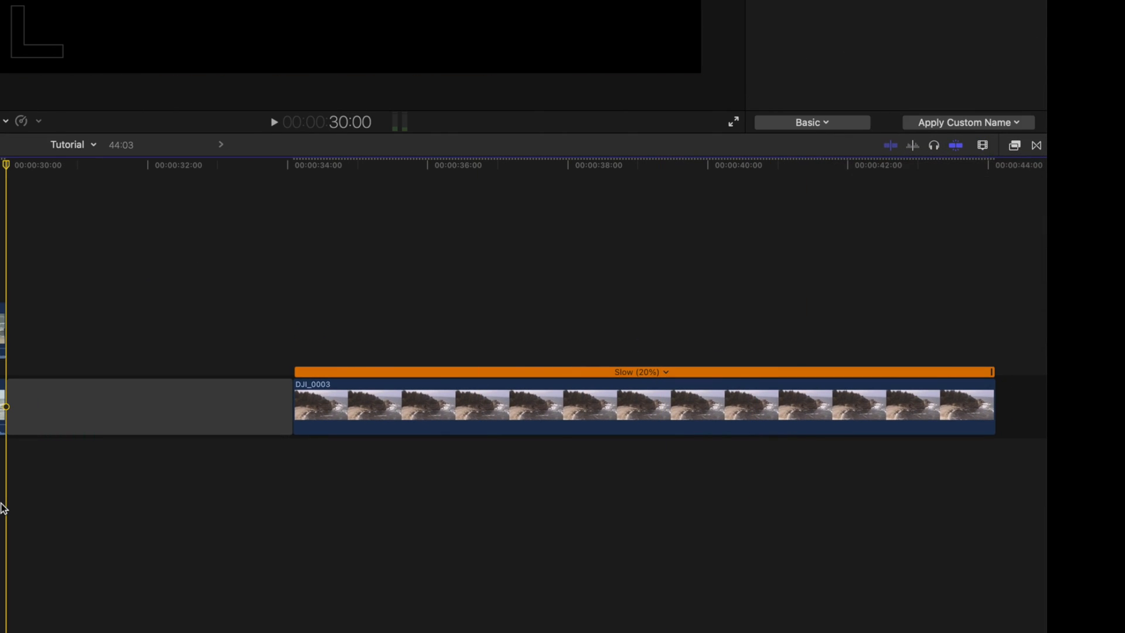
key("super+minus")
key("super+minus")
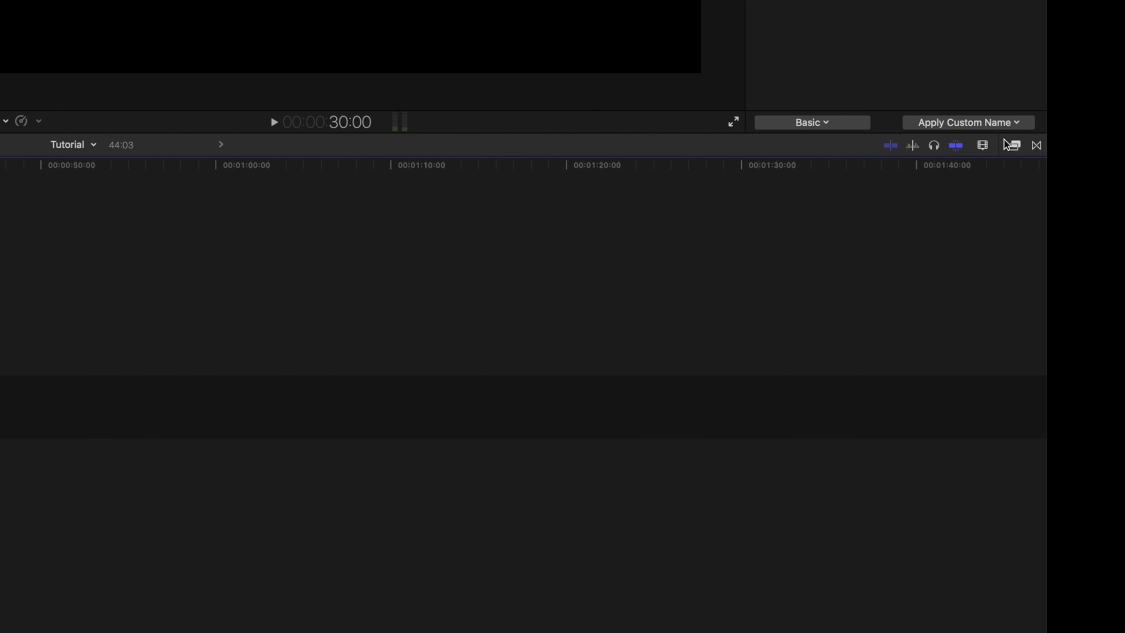
left_click(981, 147)
mouse_move(918, 184)
left_mouse_down()
mouse_move(970, 175)
mouse_move(901, 178)
left_mouse_up()
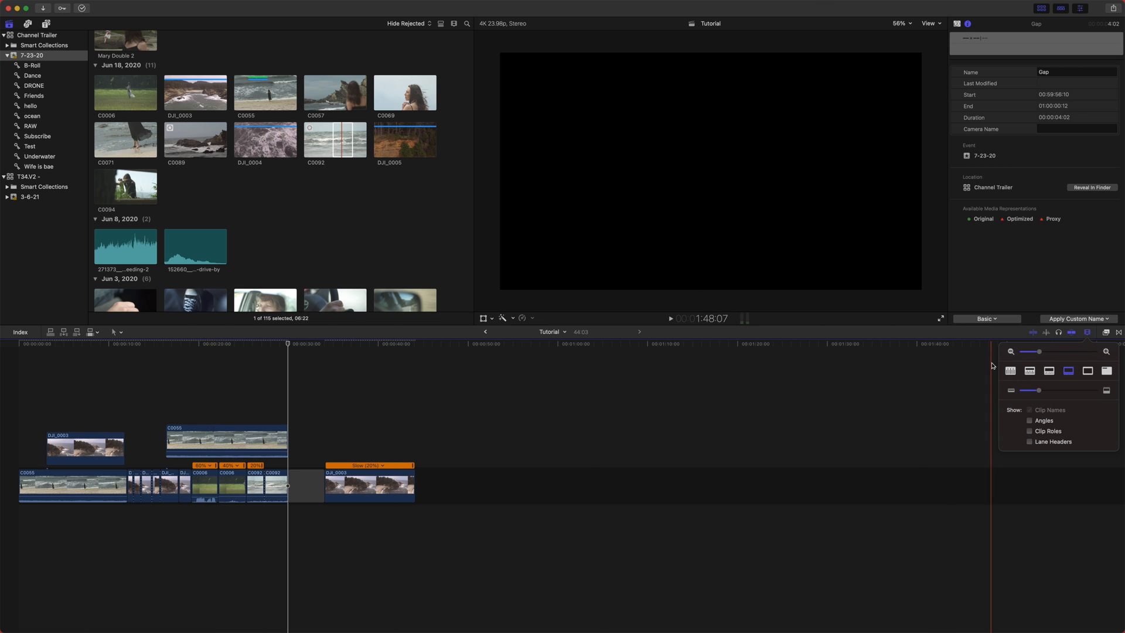
- Cycle through the clip appearance styles and set the clip height to maximum
left_click(1009, 371)
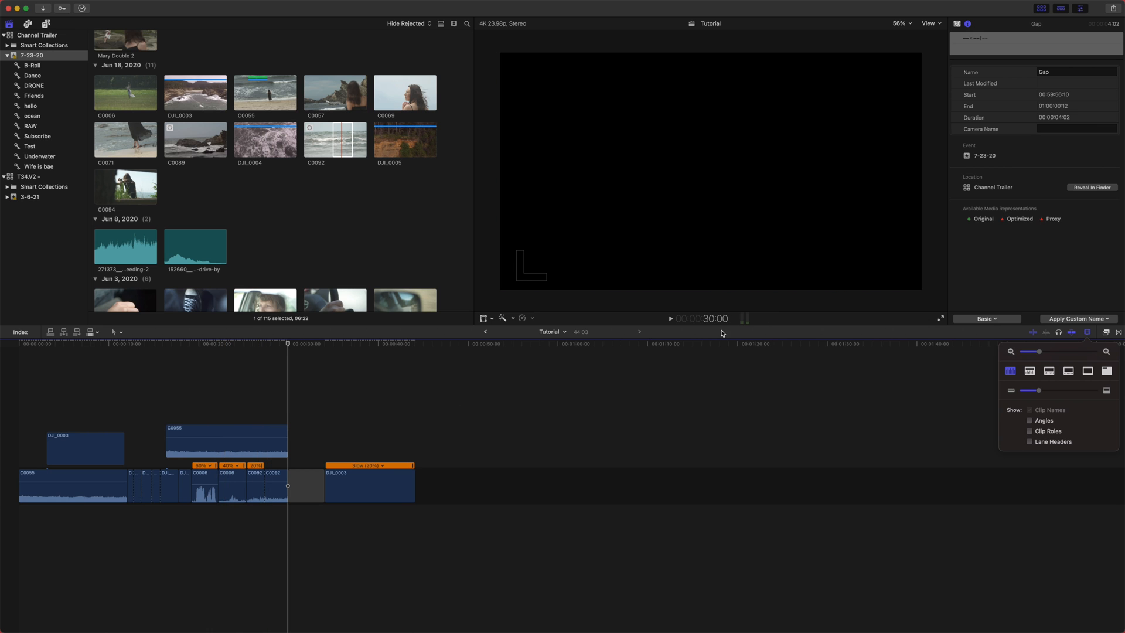
left_click(1089, 371)
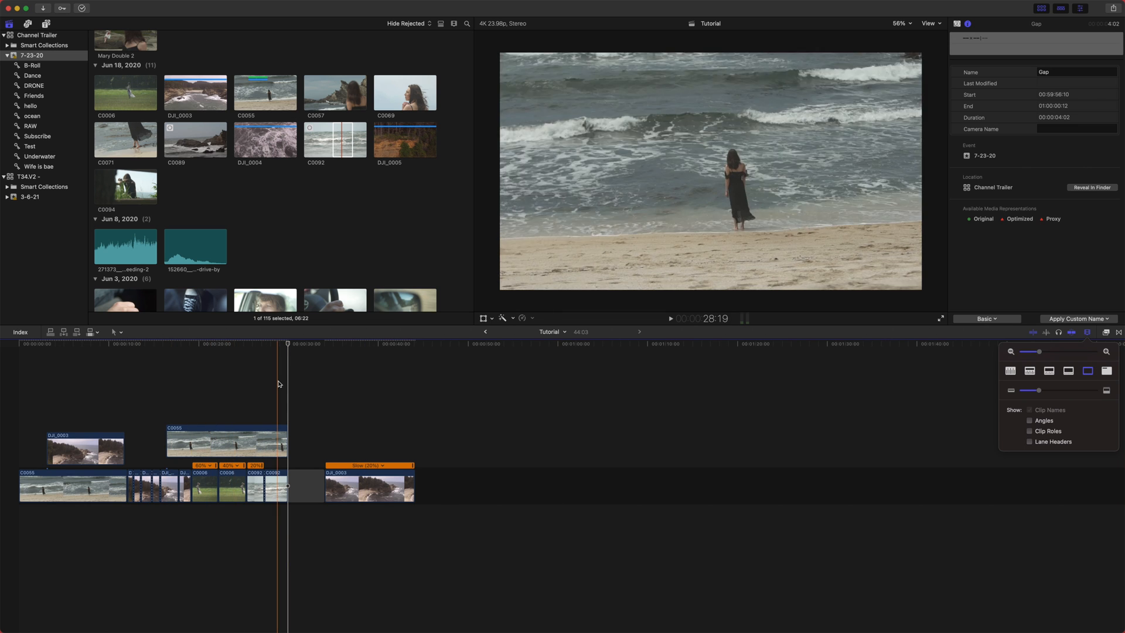
left_click(1107, 371)
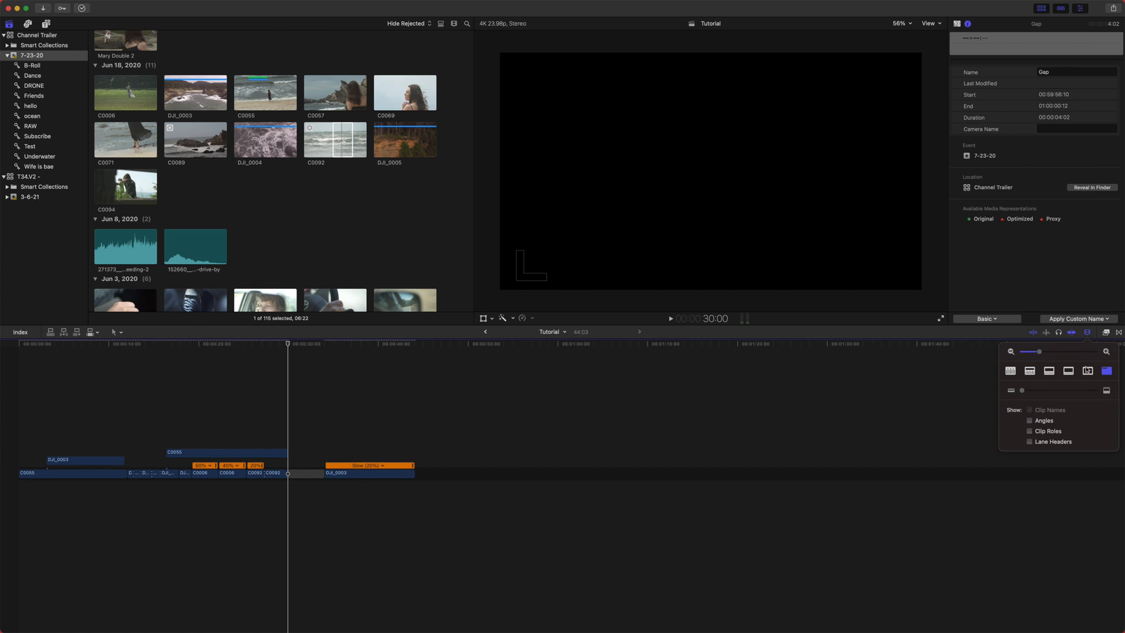
left_click(1087, 370)
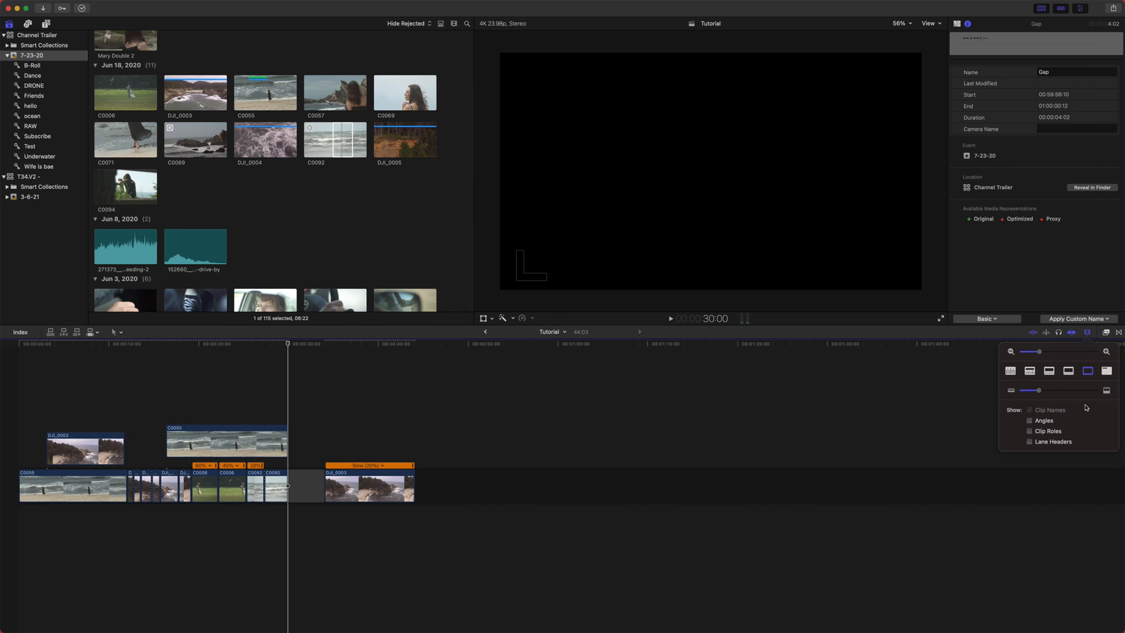
left_click(1030, 371)
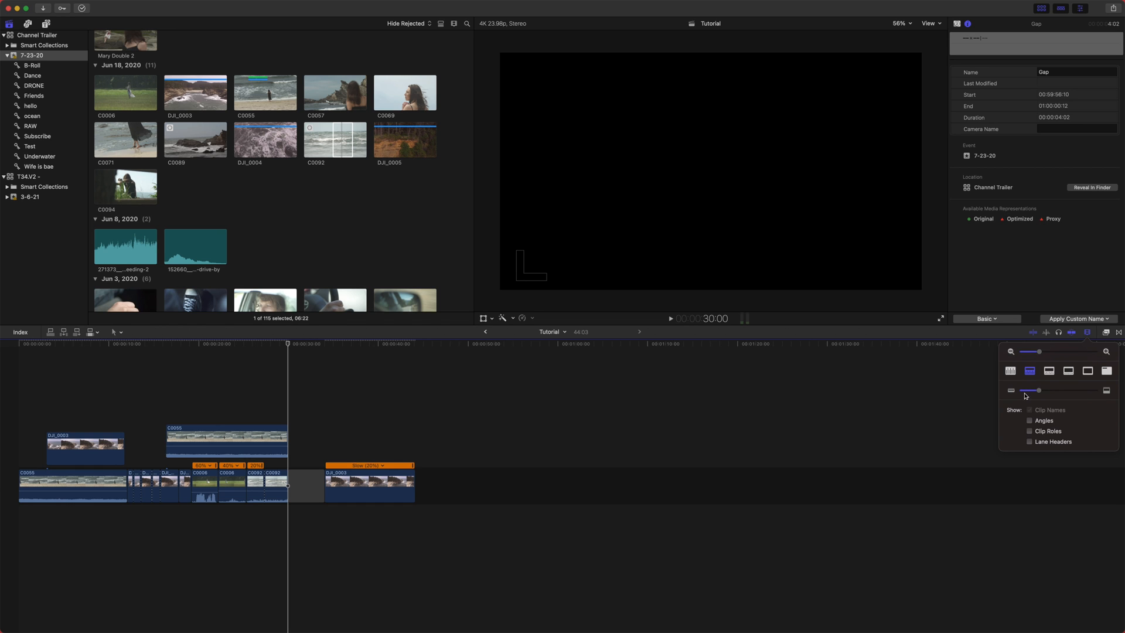
left_click_drag(1039, 392, 1086, 404)
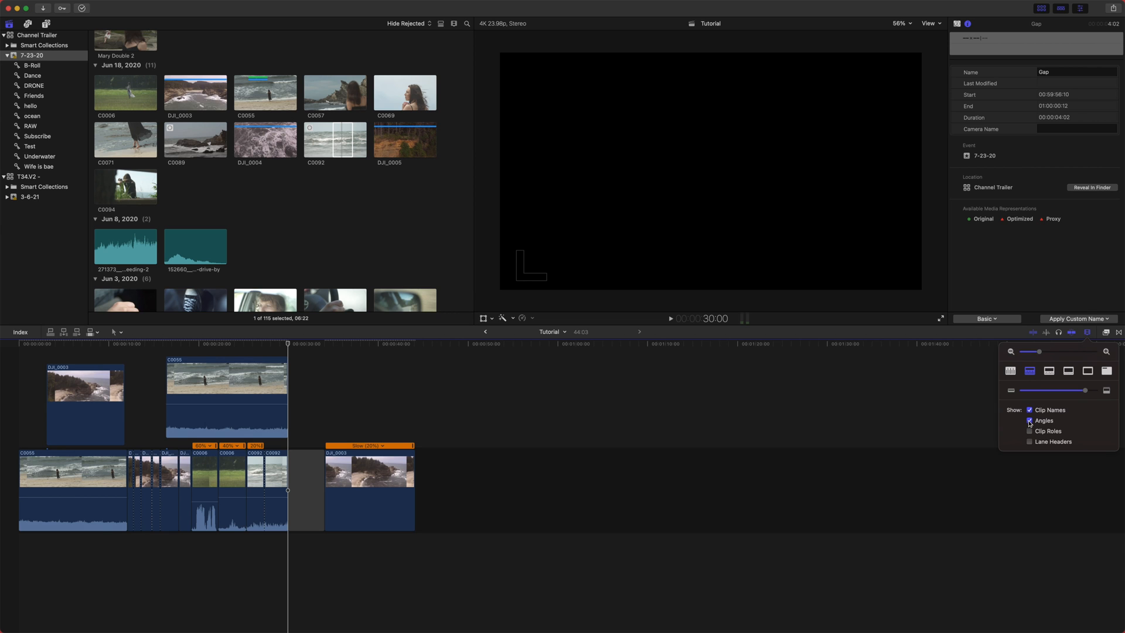
- Select the last DJI_0003 clip and show clip roles in the timeline clip names
scroll(311, 546, "up", 2)
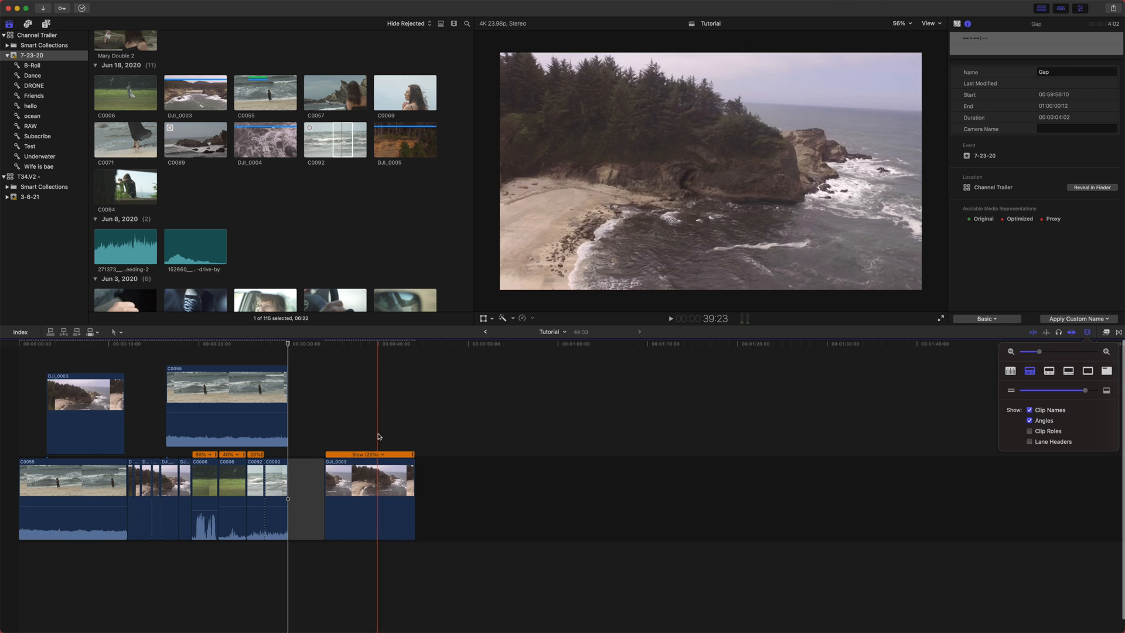
left_click(397, 365)
key("c")
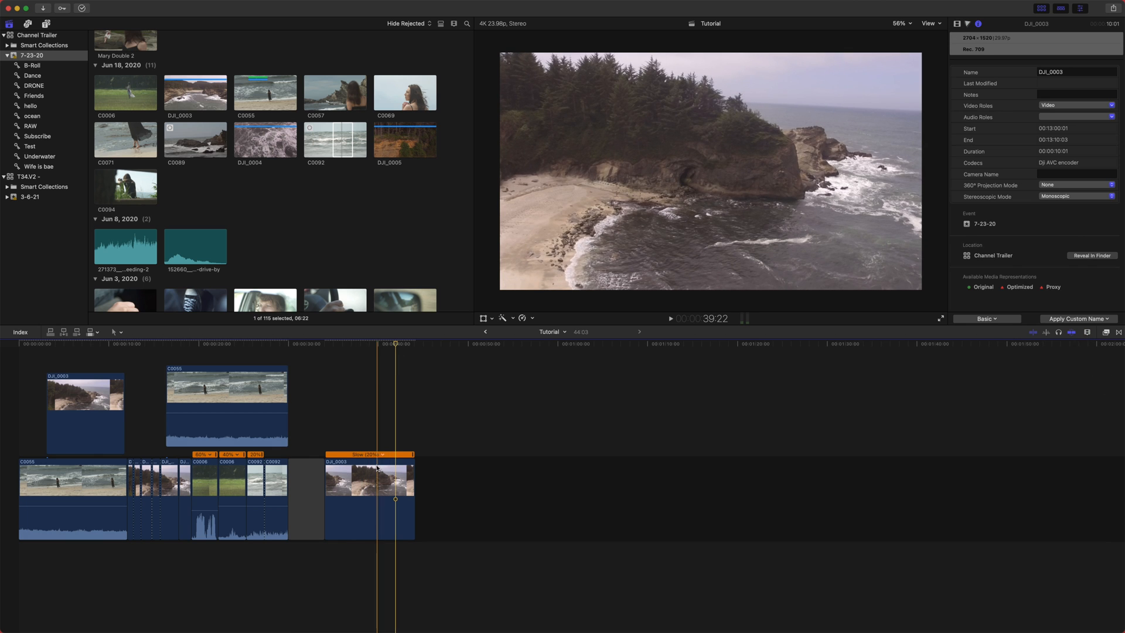
left_click(308, 349)
left_click(384, 408)
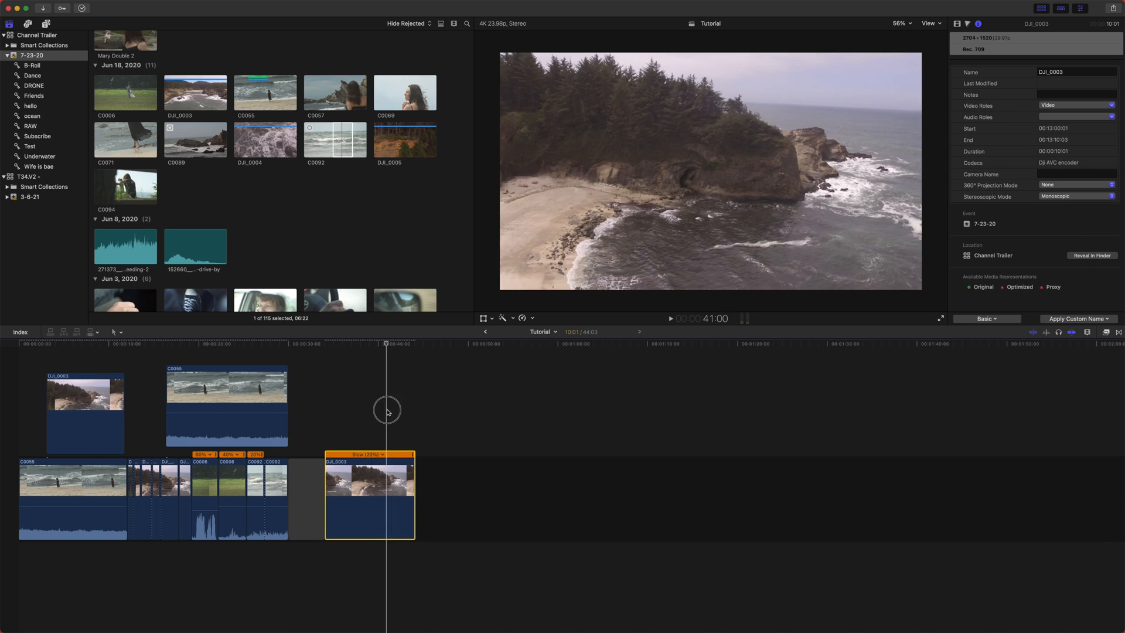
left_click(1087, 332)
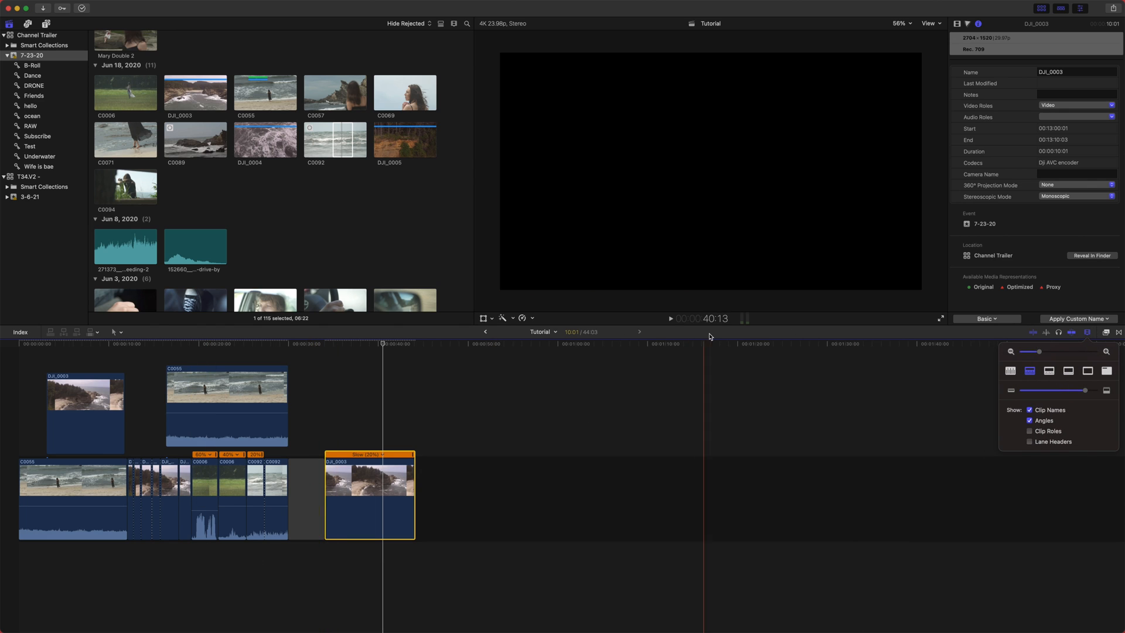
left_click(1029, 432)
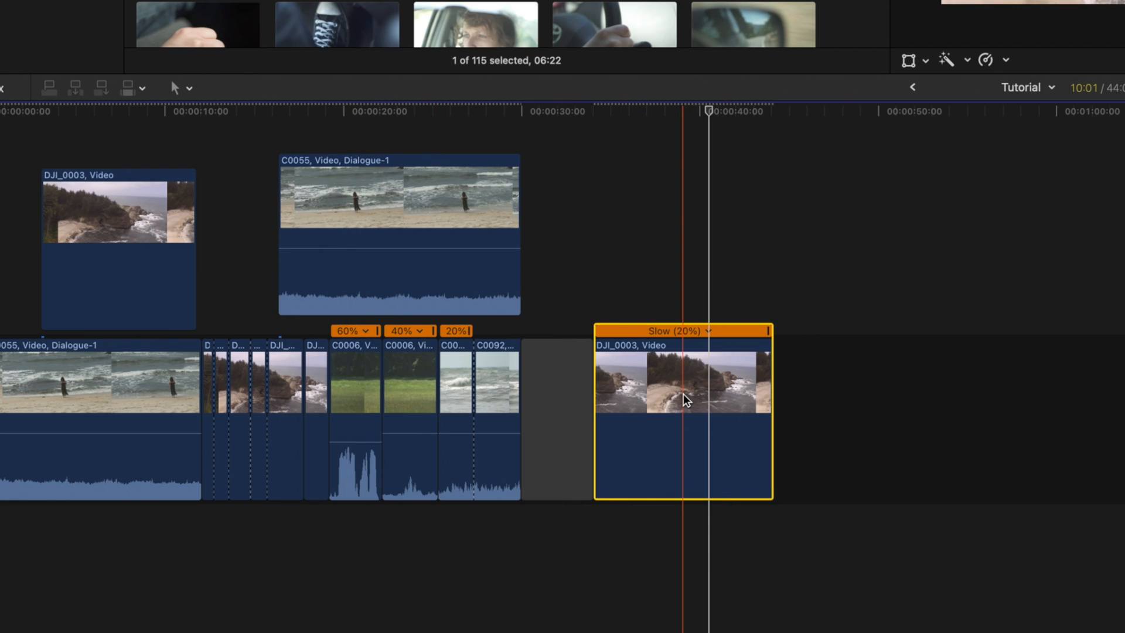
- Add a Basic Title above the DJI_0003 clip
left_click(625, 183)
key("ctrl+t")
left_click_drag(674, 305, 644, 305)
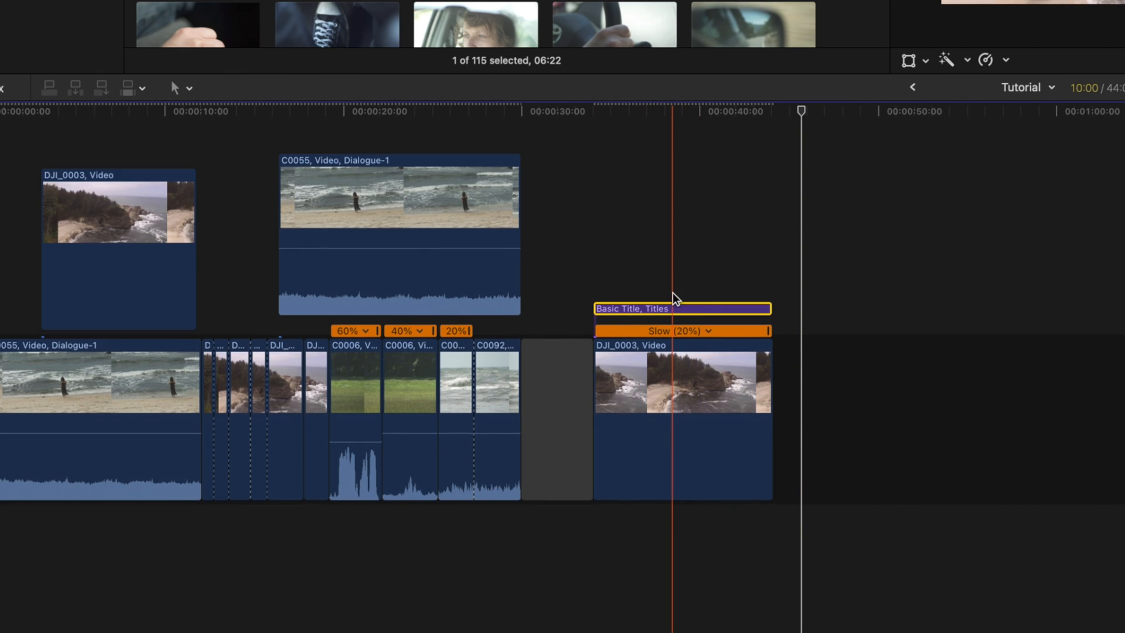
scroll(680, 316, "down", 1)
left_click(725, 412)
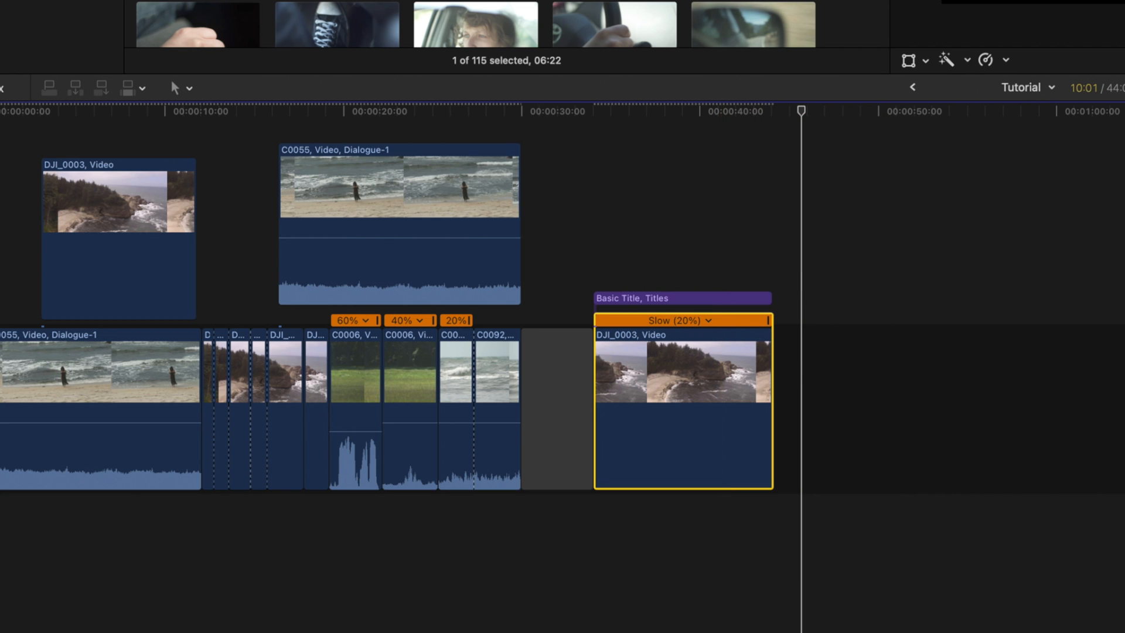
- Hide clip roles and turn on lane headers in the clip appearance options
left_click(1093, 331)
left_click(1036, 430)
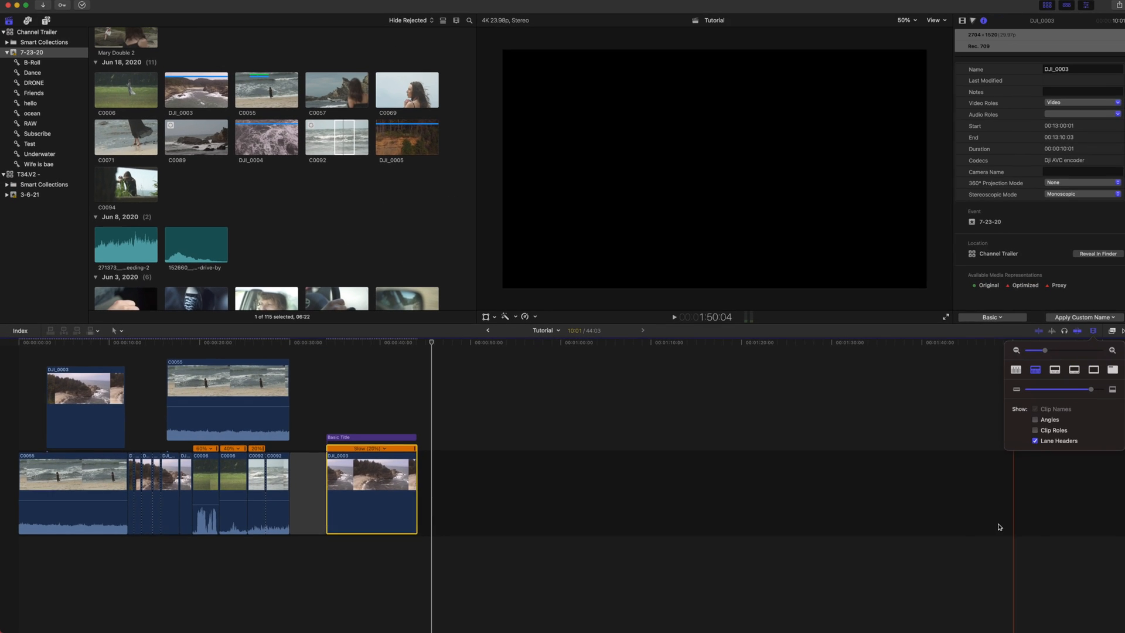
left_click(999, 527)
- Open the timeline index's Roles list and show audio lanes
key("super+shift+2")
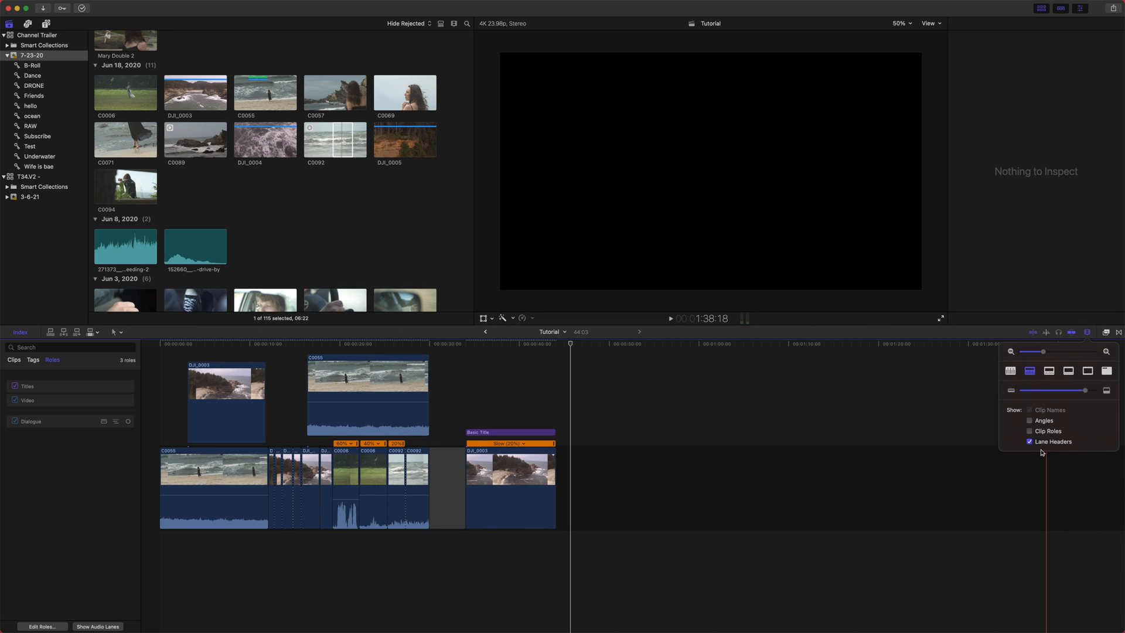
left_click(92, 626)
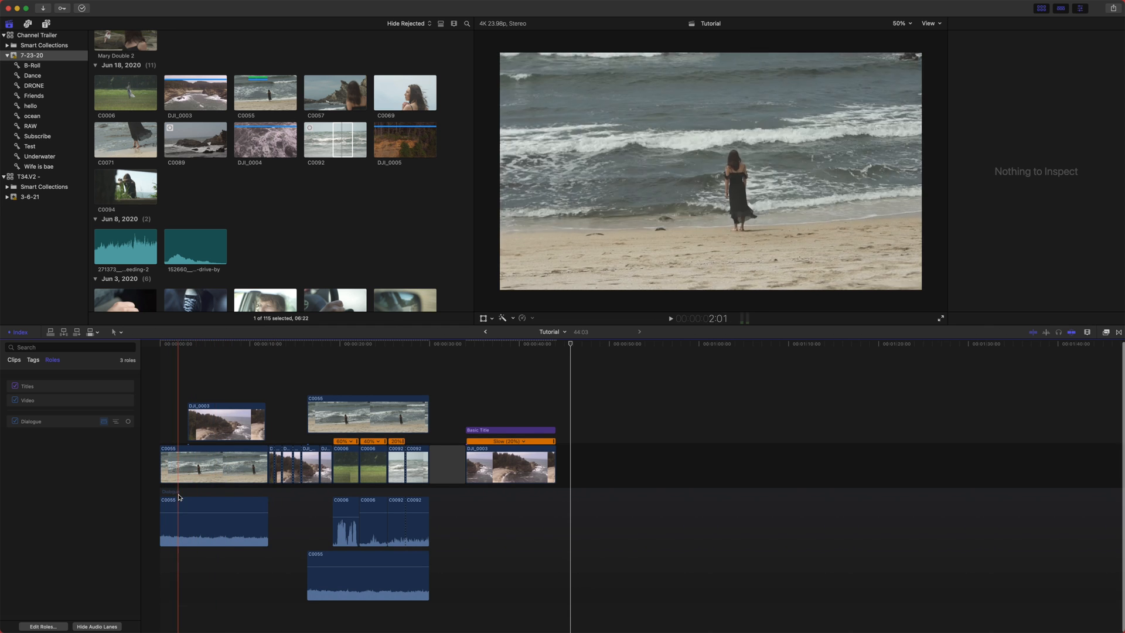
- Open the timeline's clip appearance options and review the display checkboxes
left_click(1091, 331)
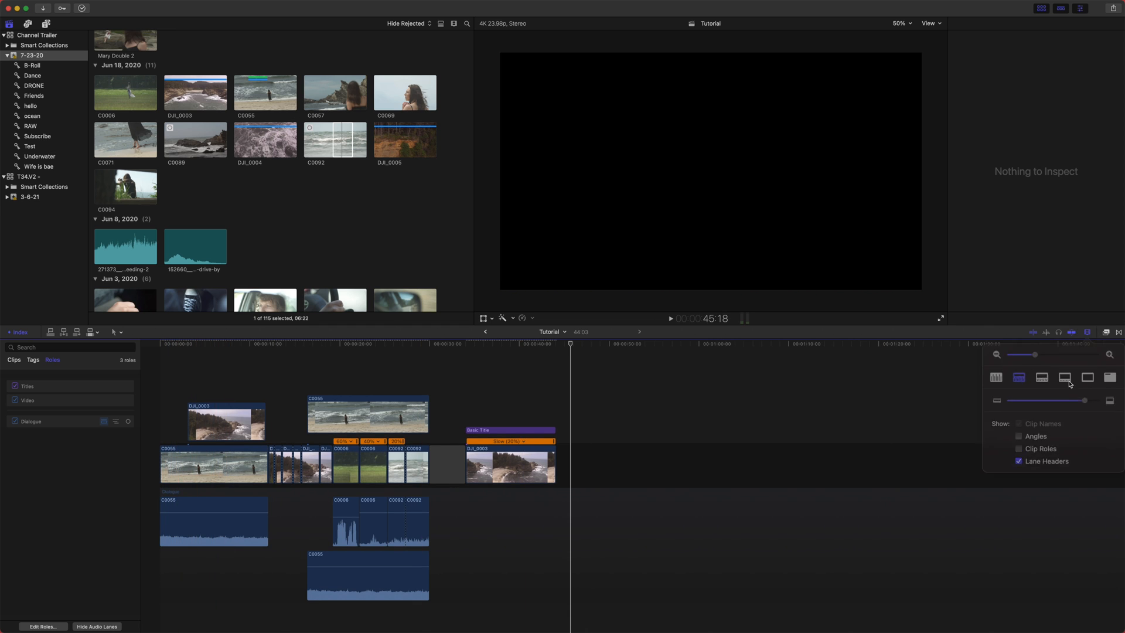
left_click(1030, 442)
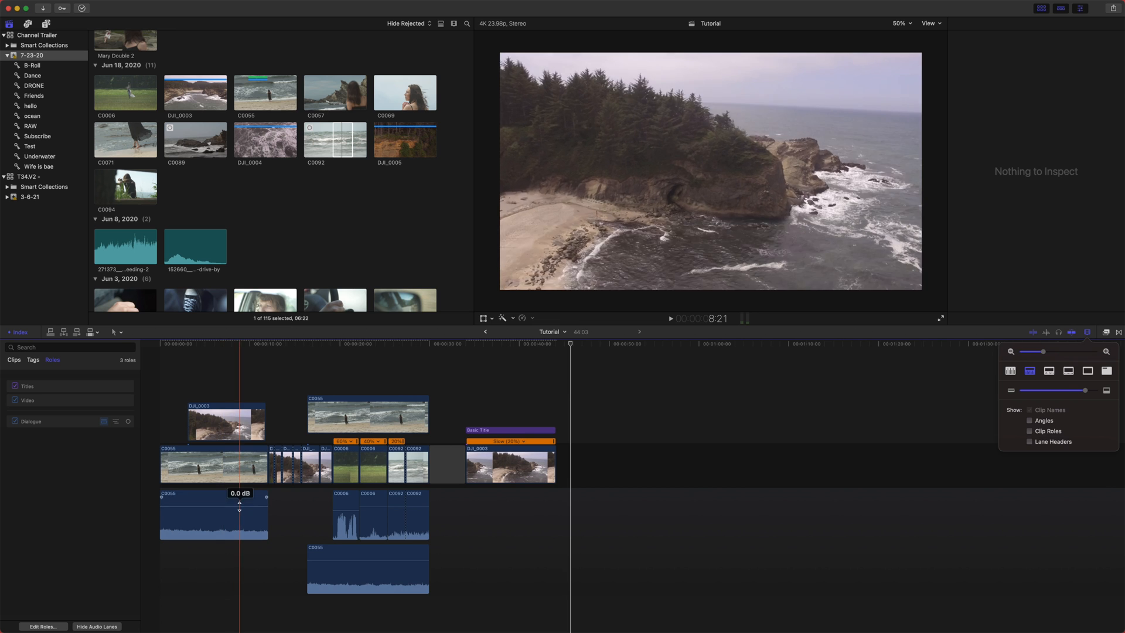
- Open the Effects browser, clear its search, and browse the video and audio effect categories
left_click(147, 535)
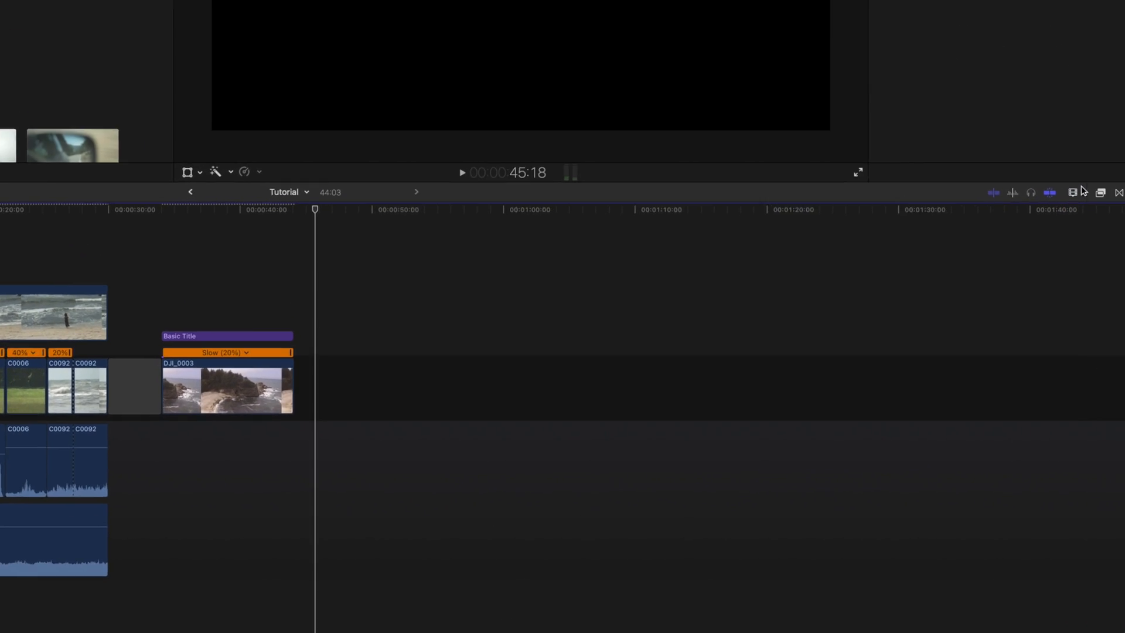
left_click(1105, 308)
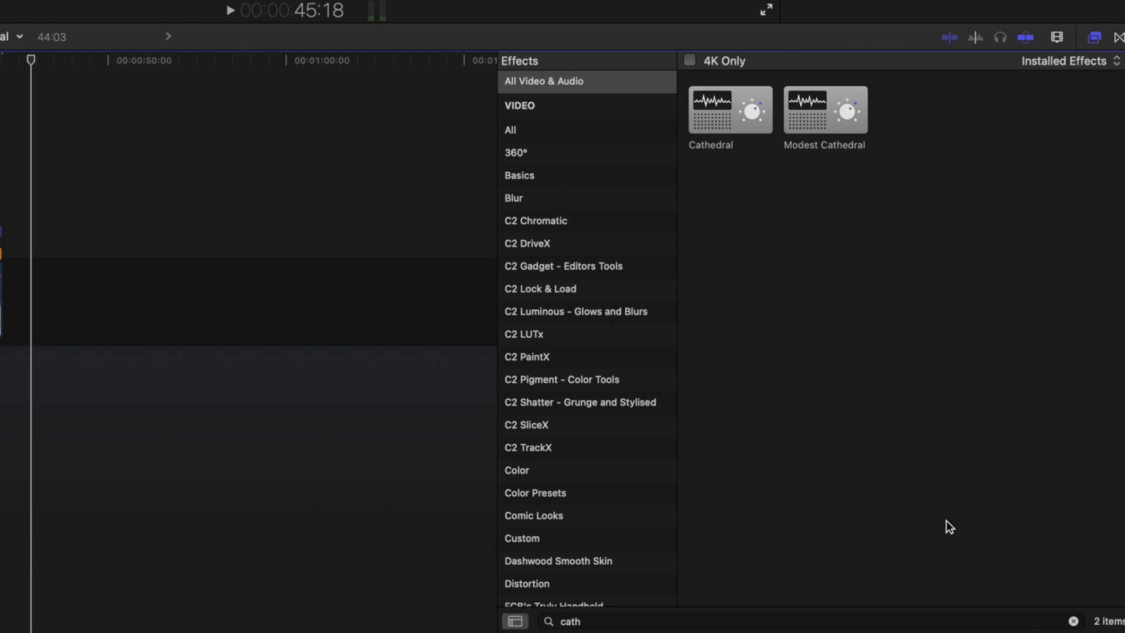
left_click(1073, 621)
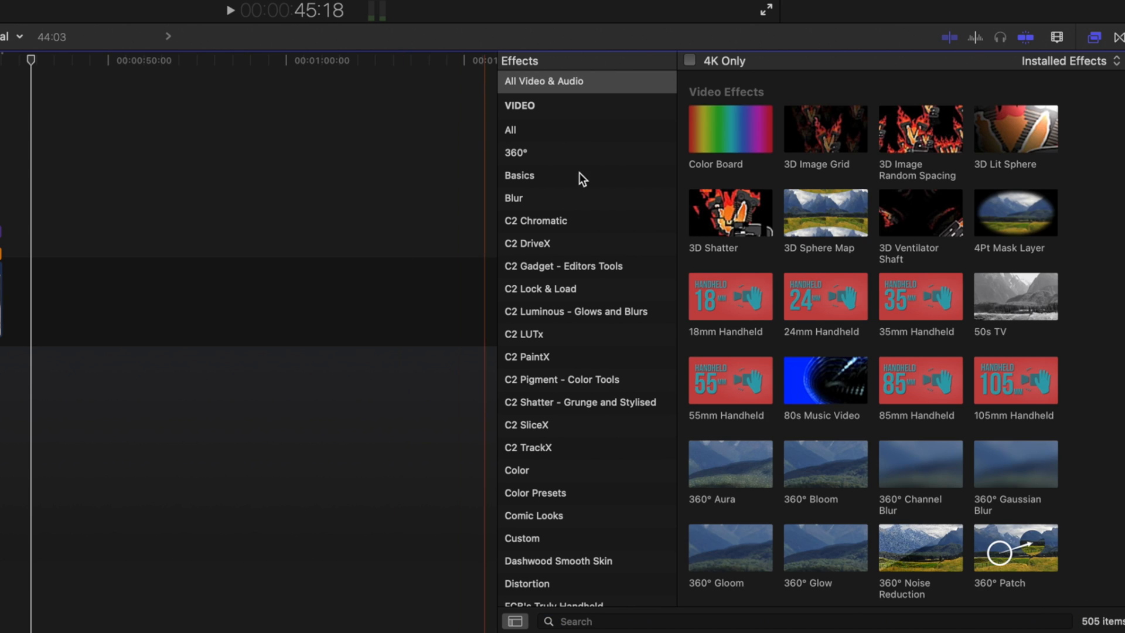
scroll(819, 319, "down", 20)
scroll(816, 314, "down", 10)
scroll(815, 314, "up", 20)
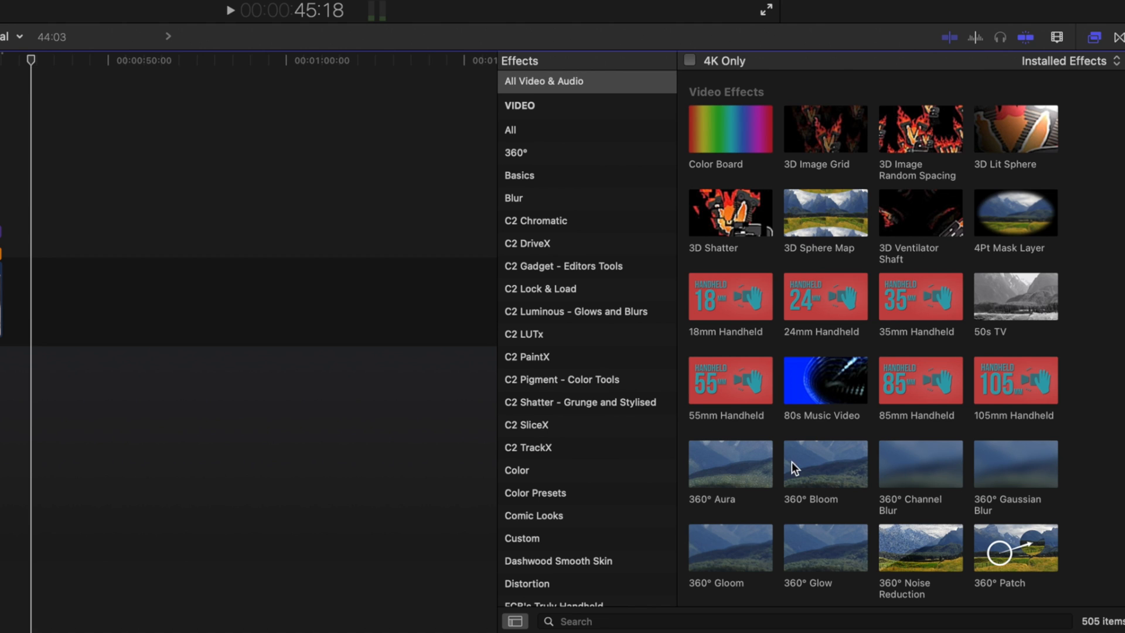
scroll(792, 462, "down", 1)
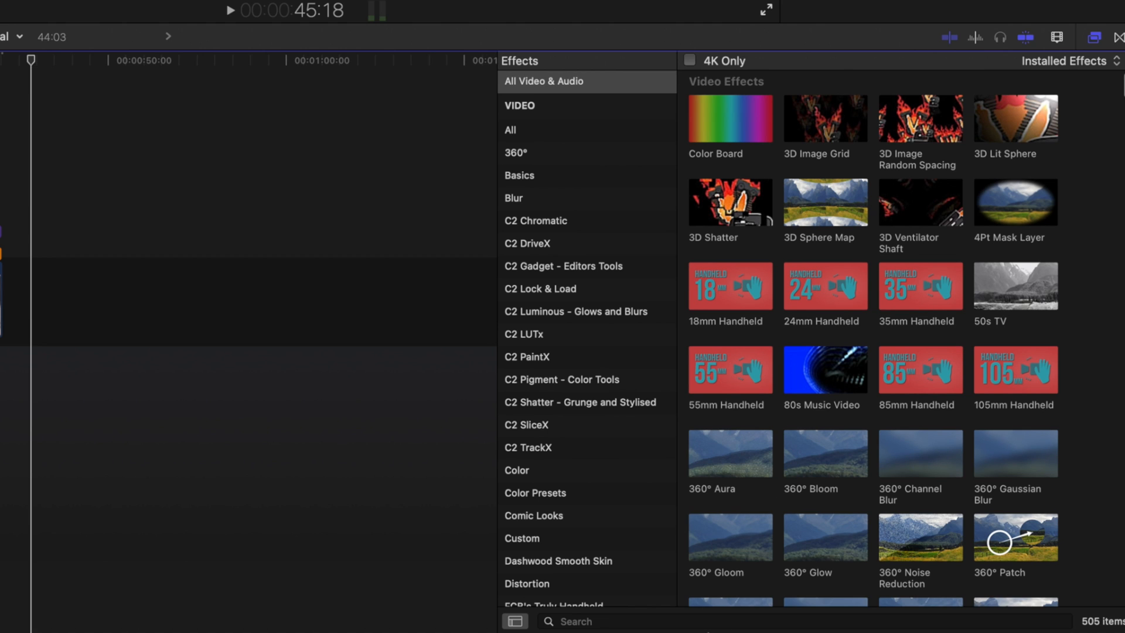
left_click(533, 107)
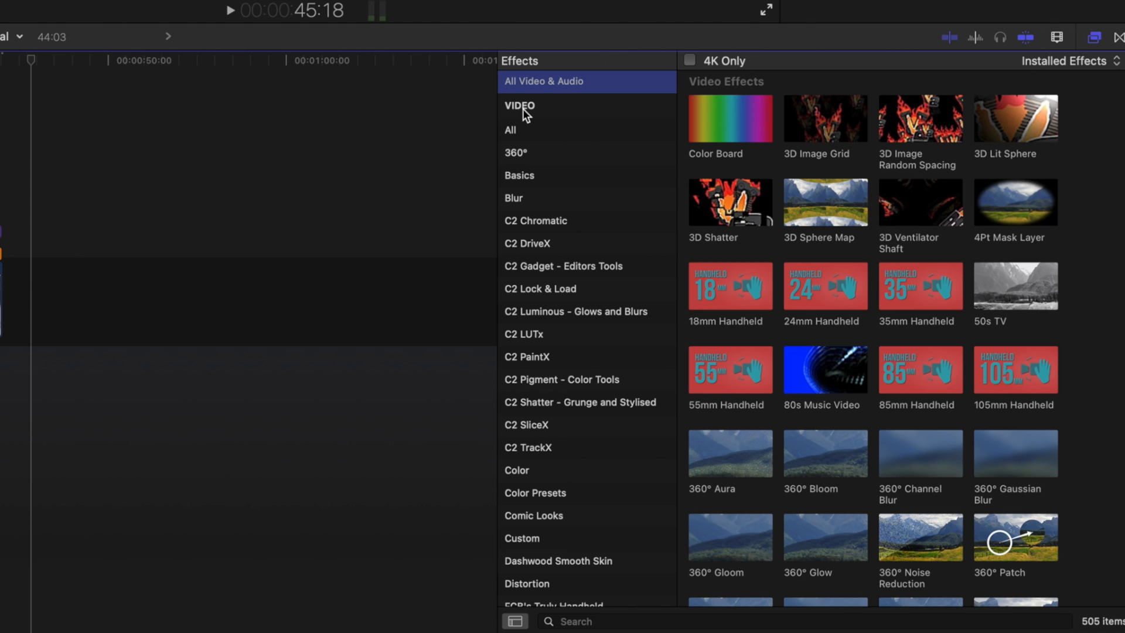
left_click(528, 130)
scroll(545, 171, "down", 1)
key("Down")
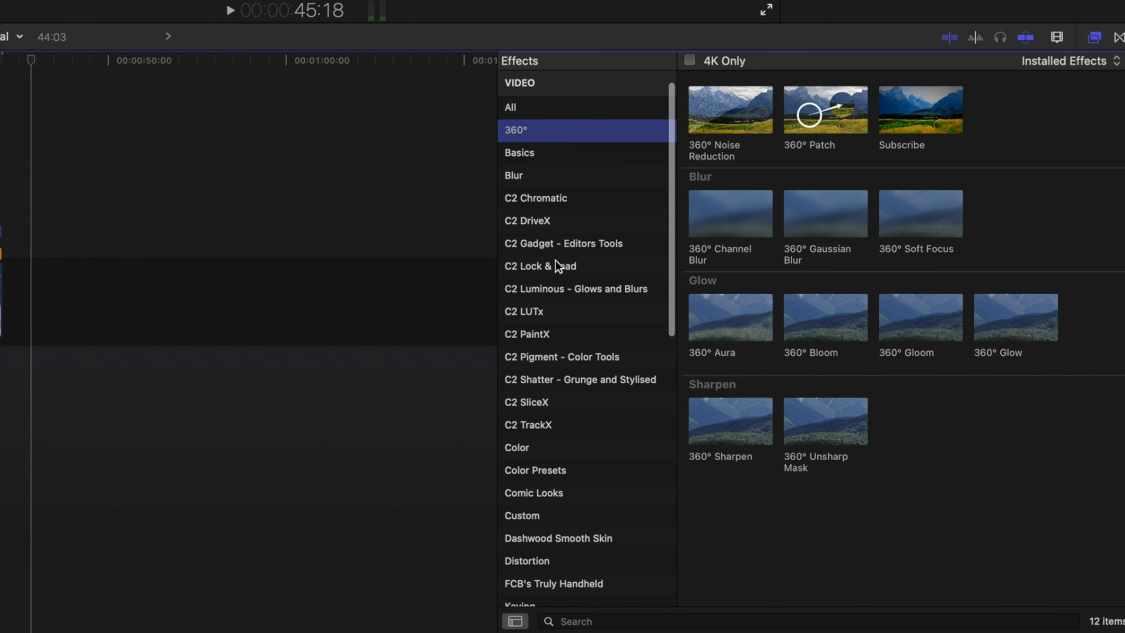
scroll(556, 258, "down", 6)
left_click(560, 253)
scroll(576, 368, "down", 5)
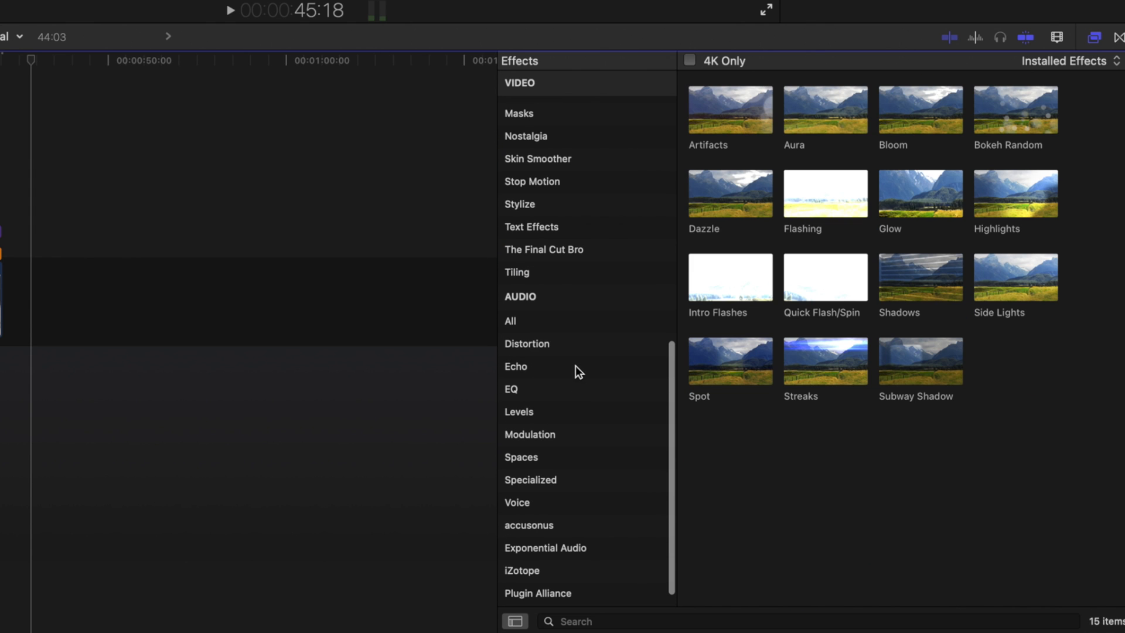
left_click(533, 324)
scroll(536, 235, "up", 15)
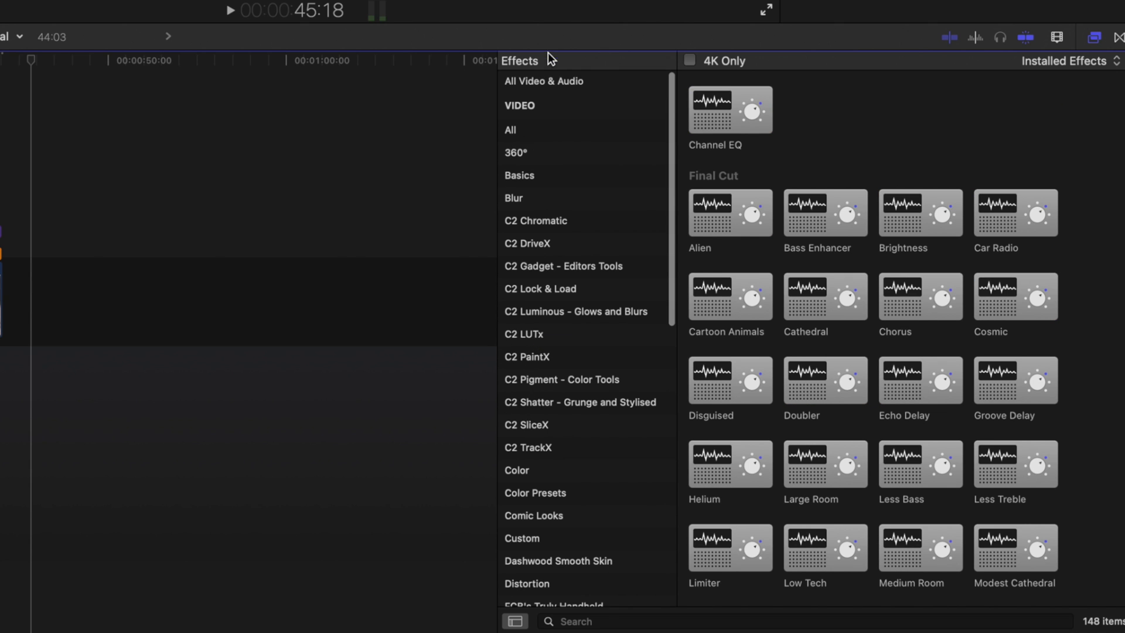
left_click(543, 79)
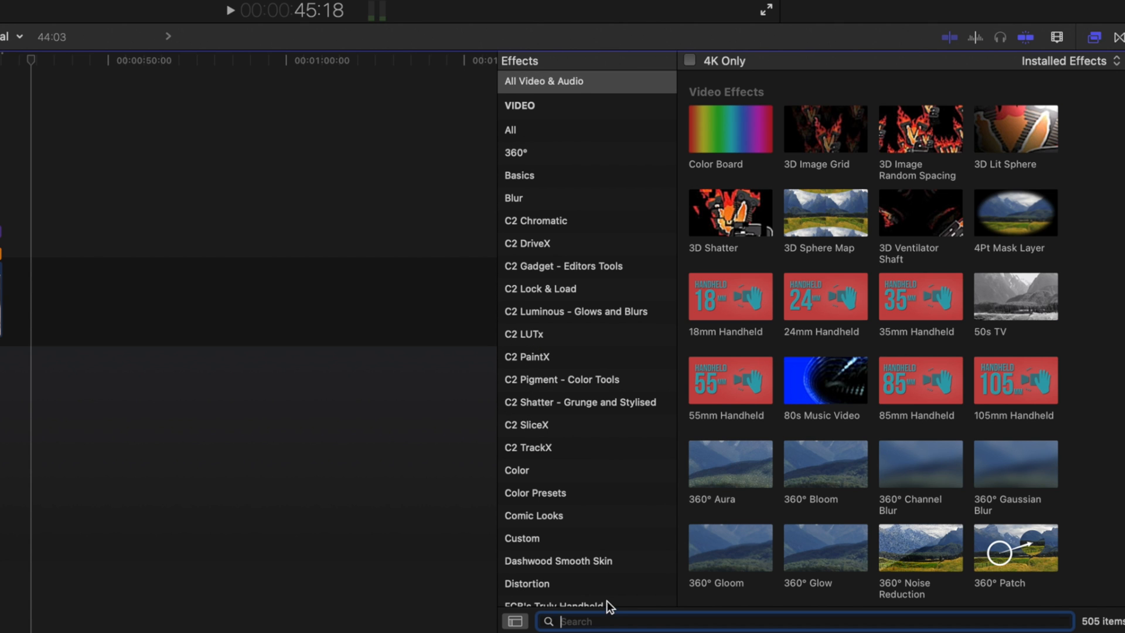
- Search effects for handheld, apply 55mm Handheld to the DJI_0003 clip, and play it back
type("handheld")
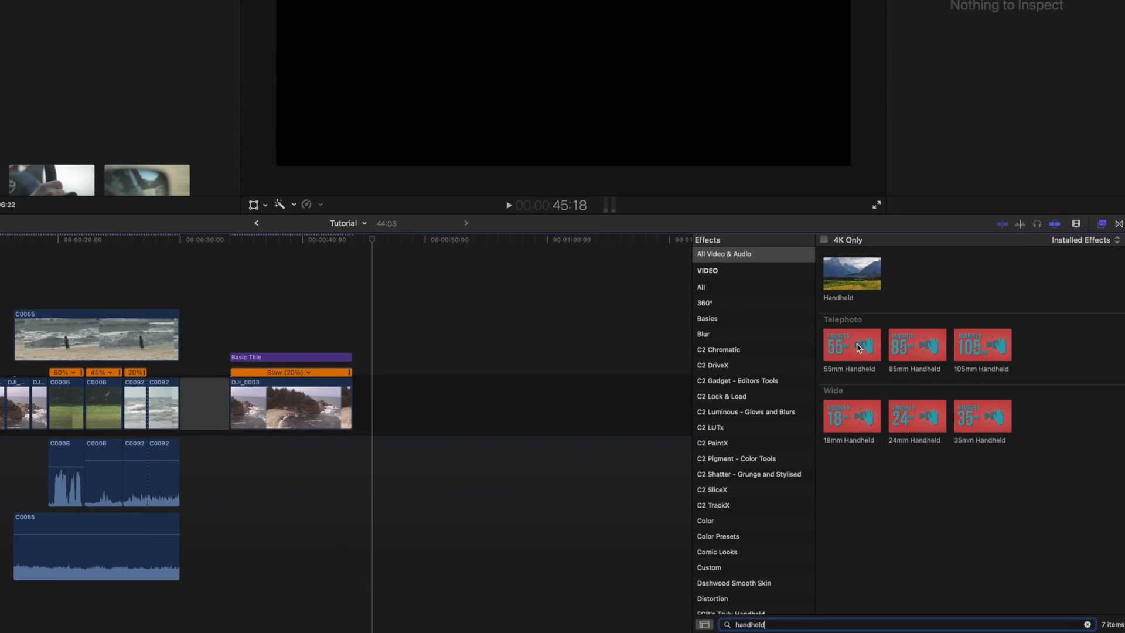
left_click_drag(737, 215, 514, 463)
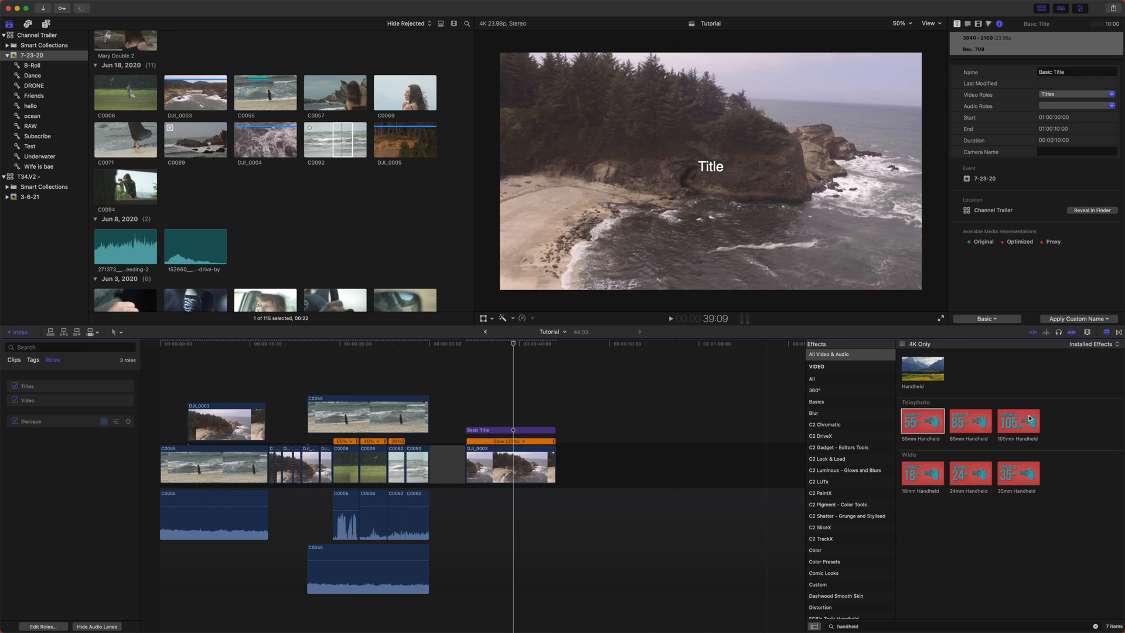
left_click(519, 464)
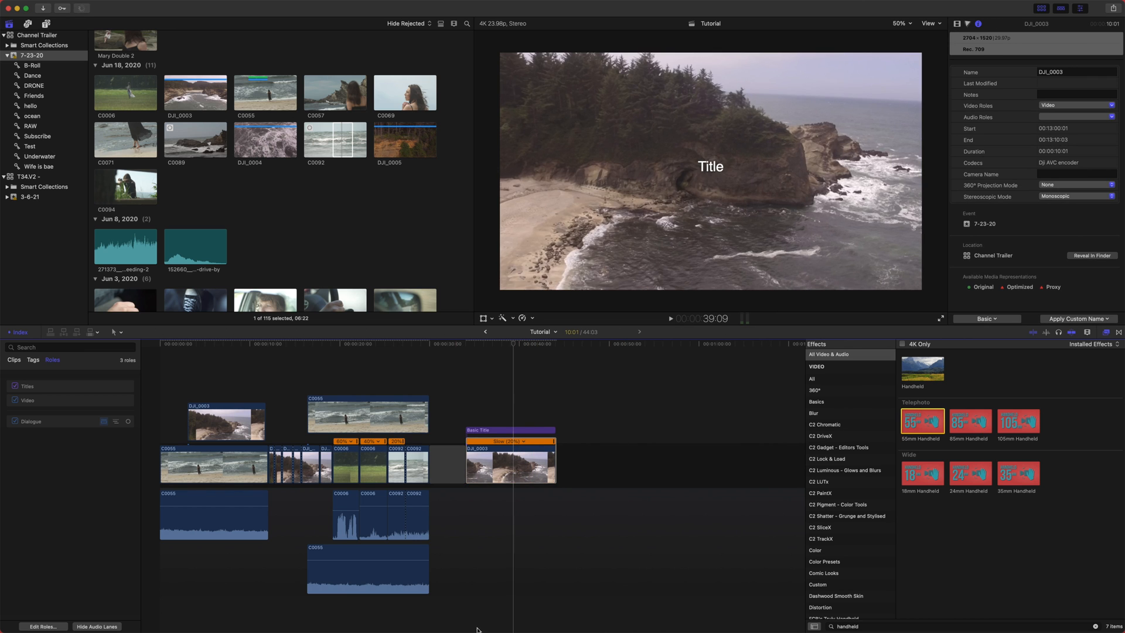
left_click(513, 460)
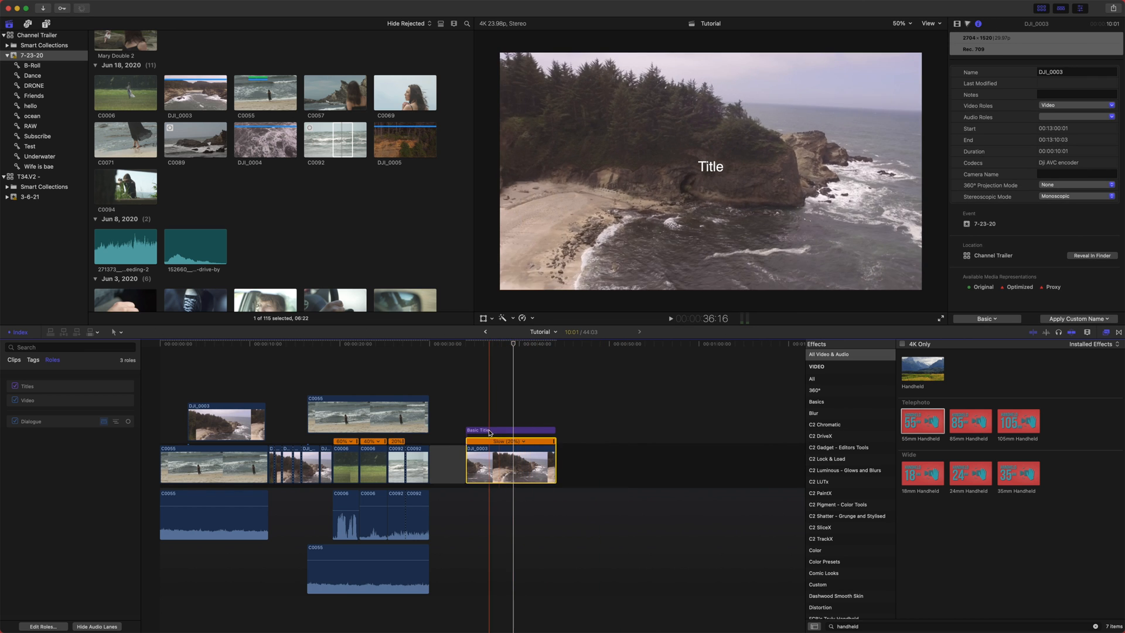
key("space")
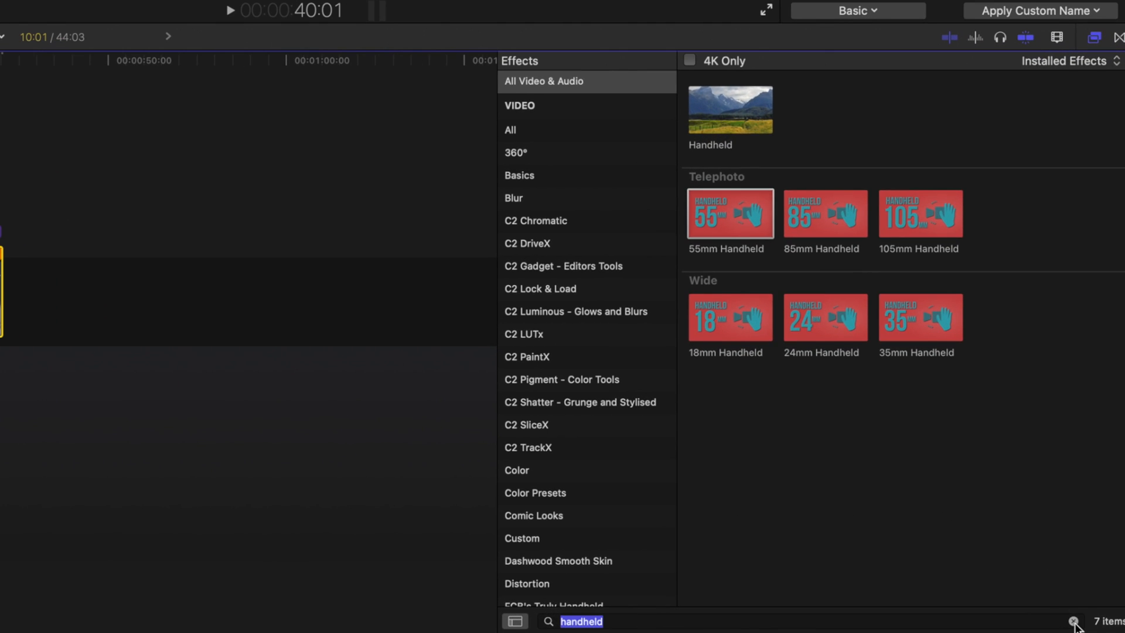
- Clear the effects search and toggle the Effects browser's category sidebar
left_click(1074, 622)
left_click(516, 622)
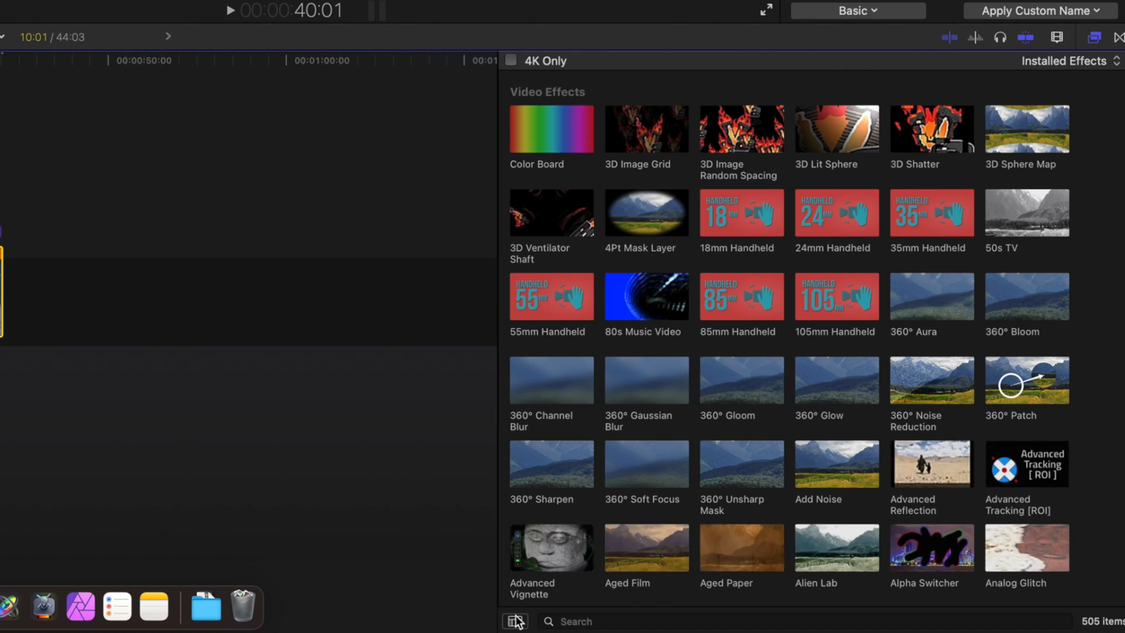
left_click(515, 621)
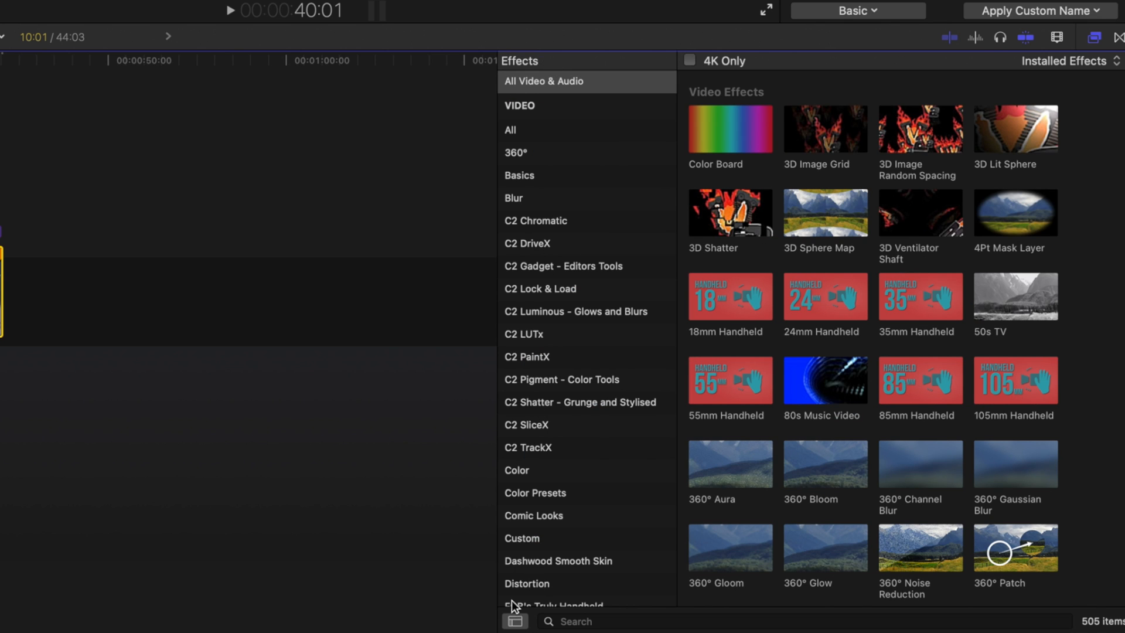
left_click(515, 621)
left_click(515, 621)
scroll(579, 444, "down", 5)
scroll(579, 444, "up", 5)
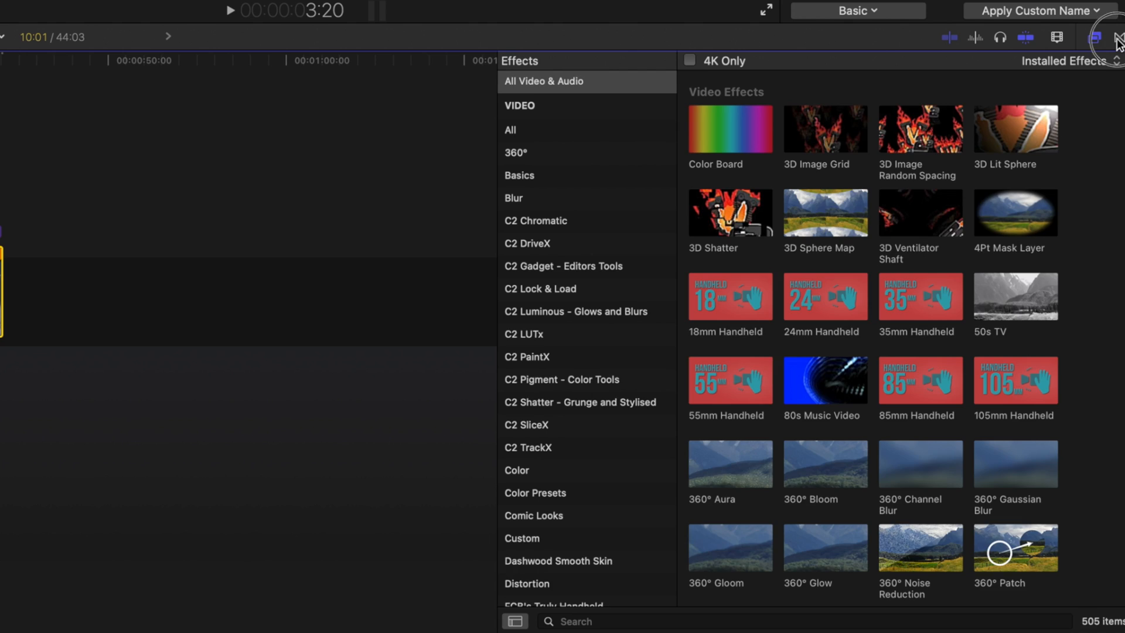
- Open the Transitions browser and apply Glitch Transition from Glitches get Stitches to the end of the C0092 clip
left_click(1119, 37)
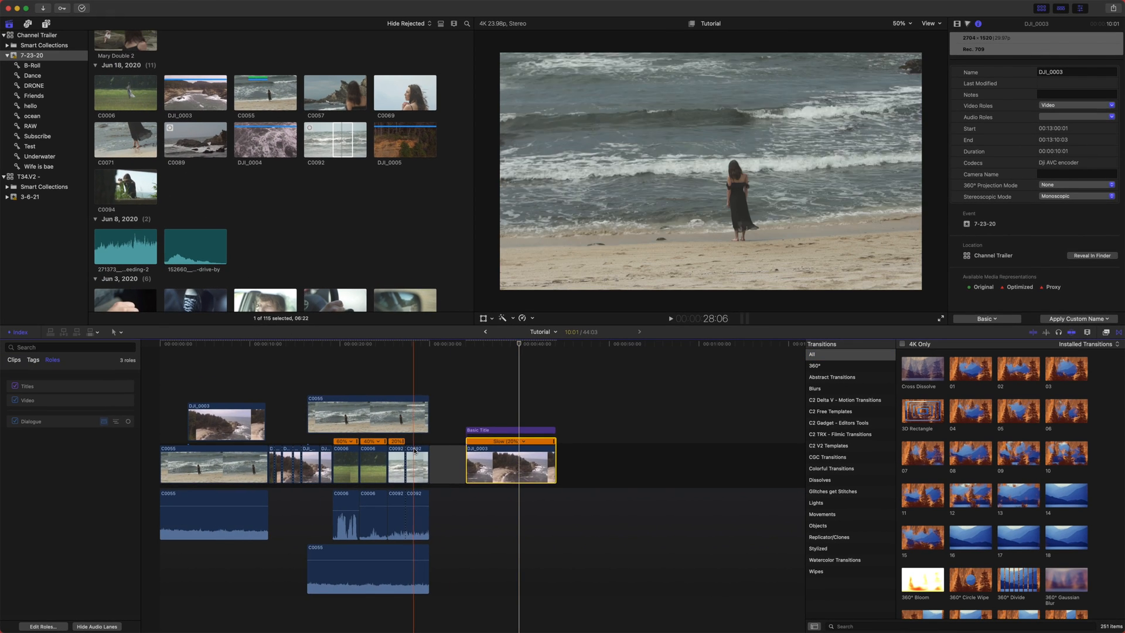
key("super+equal")
key("super+equal")
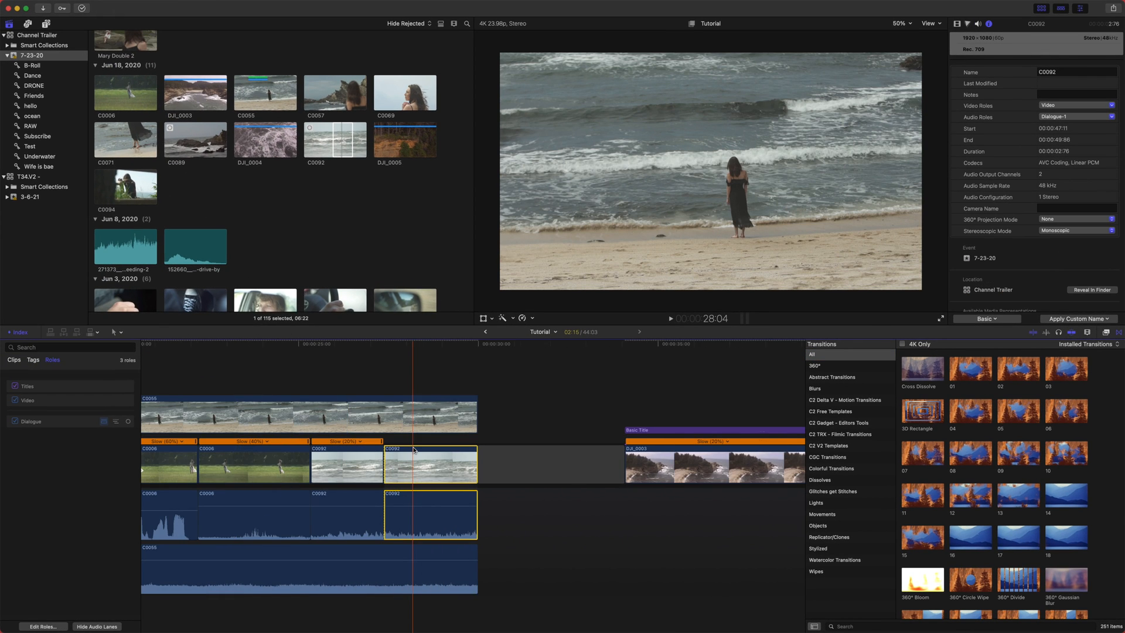
scroll(978, 538, "down", 1)
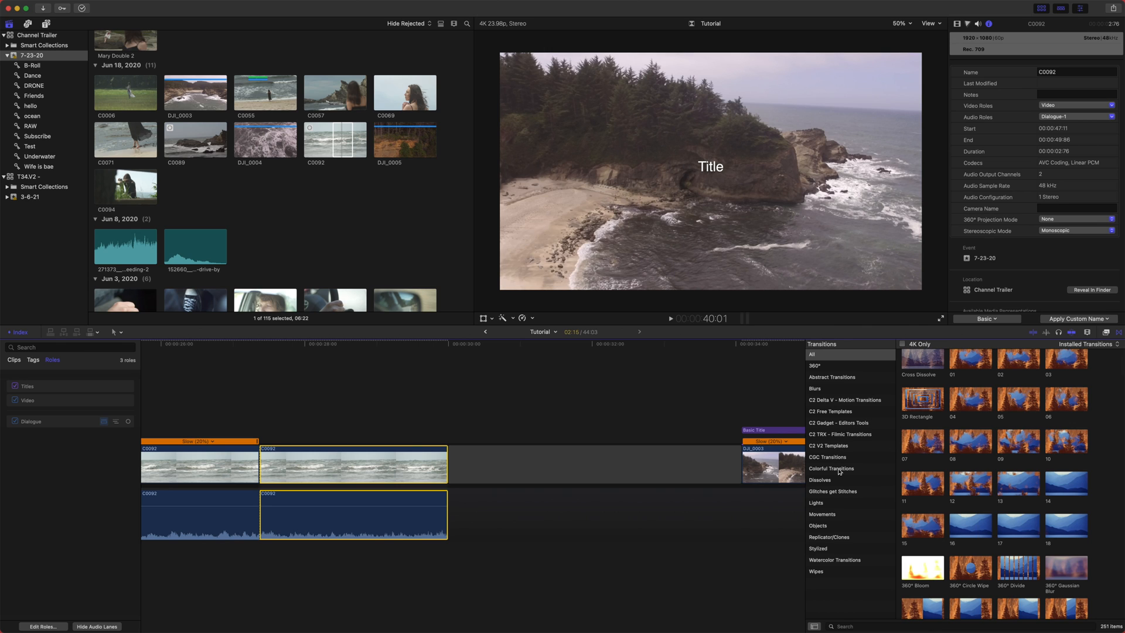
left_click(835, 493)
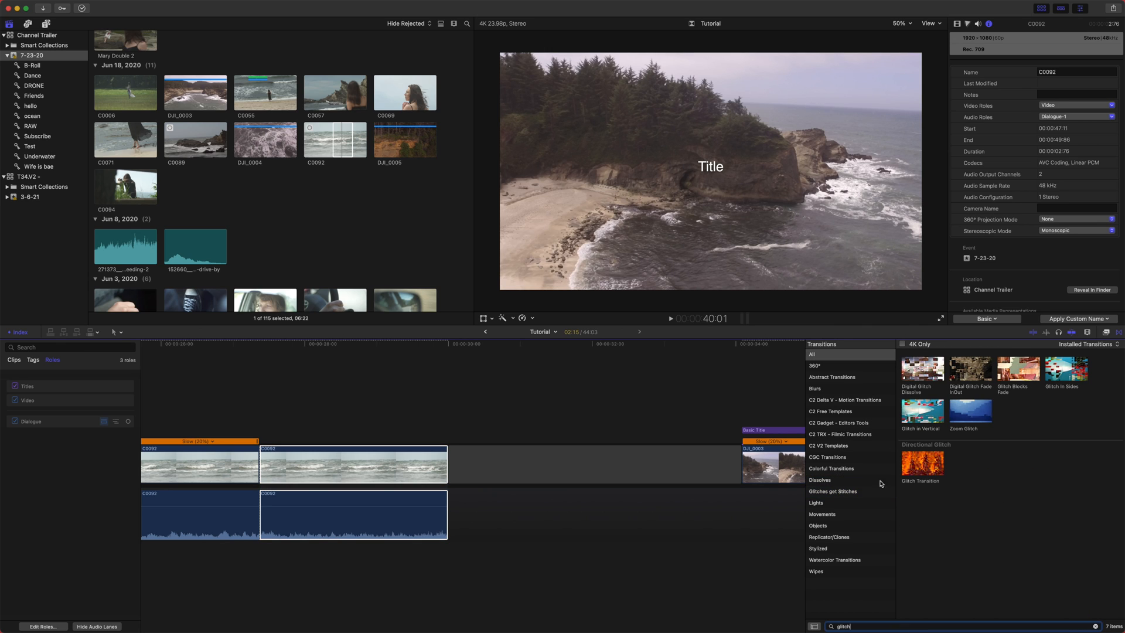
left_click_drag(923, 463, 434, 463)
left_click(424, 390)
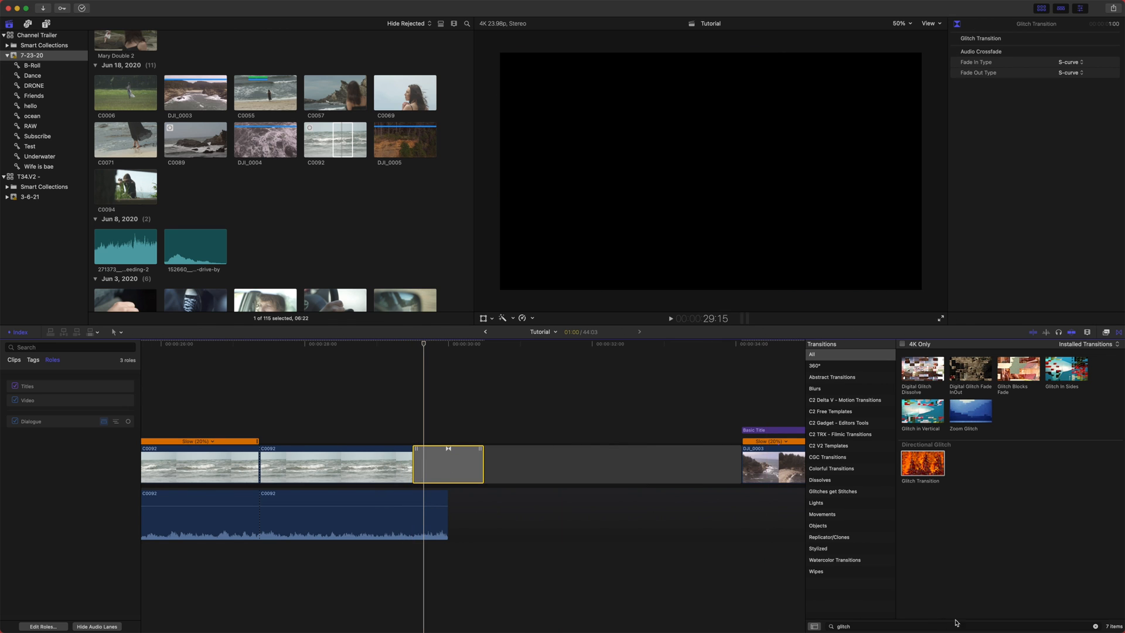
left_click_drag(423, 345, 412, 345)
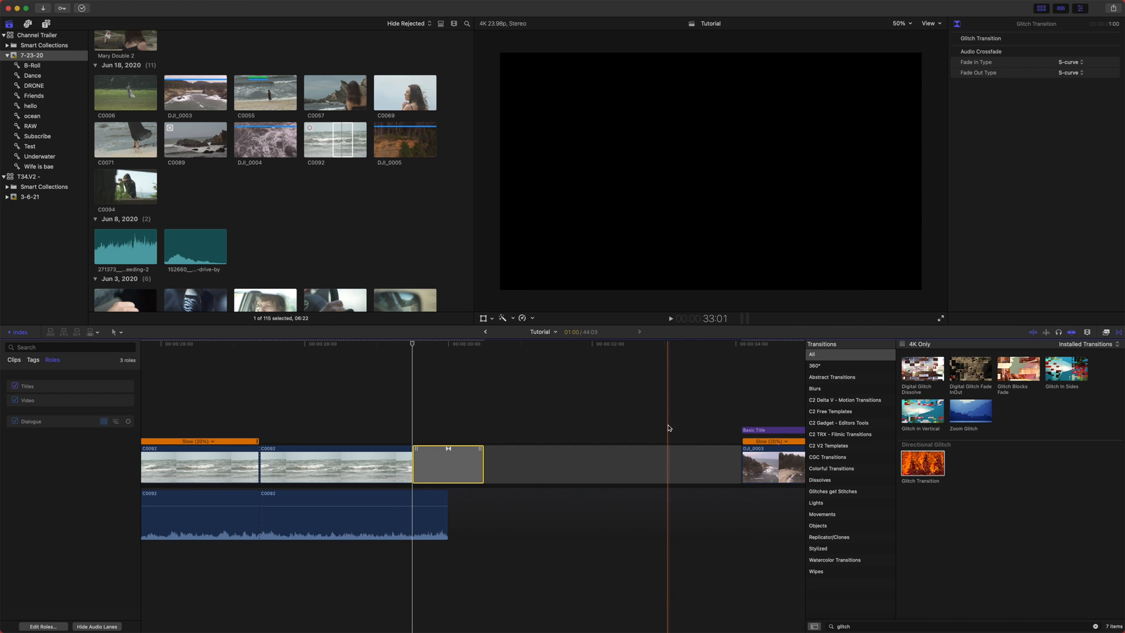
- Apply Glitch Transition to the start of the DJI_0003 clip
scroll(668, 430, "right", 5)
left_click_drag(927, 470, 617, 463)
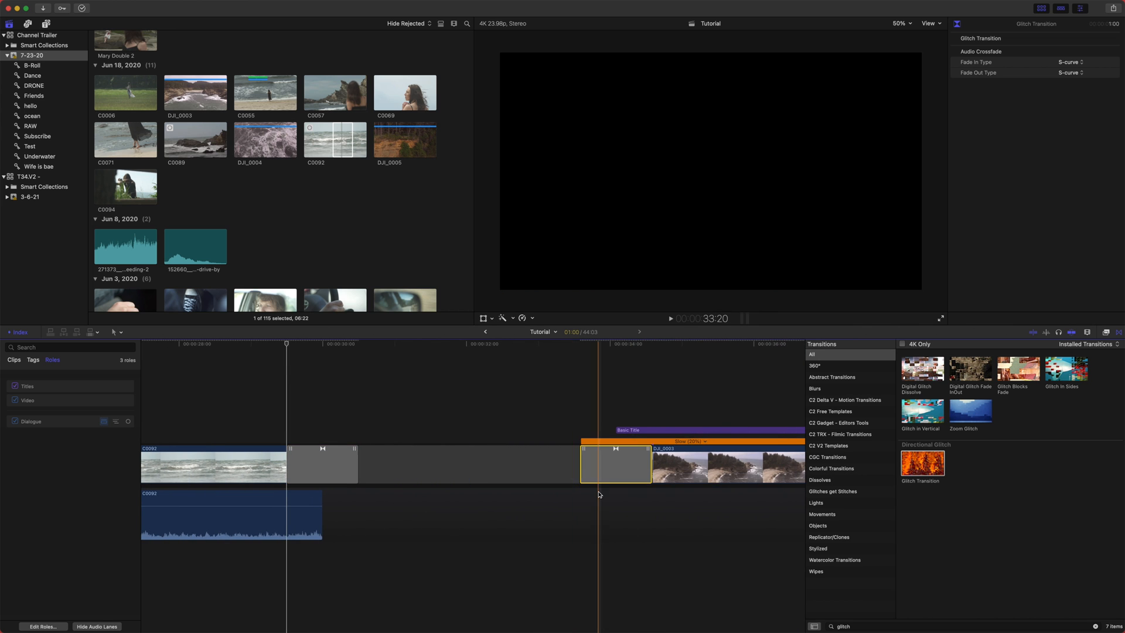
- Add a Glitch Transition to the cut between the two C0092 clips
scroll(592, 457, "right", 10)
scroll(276, 445, "left", 15)
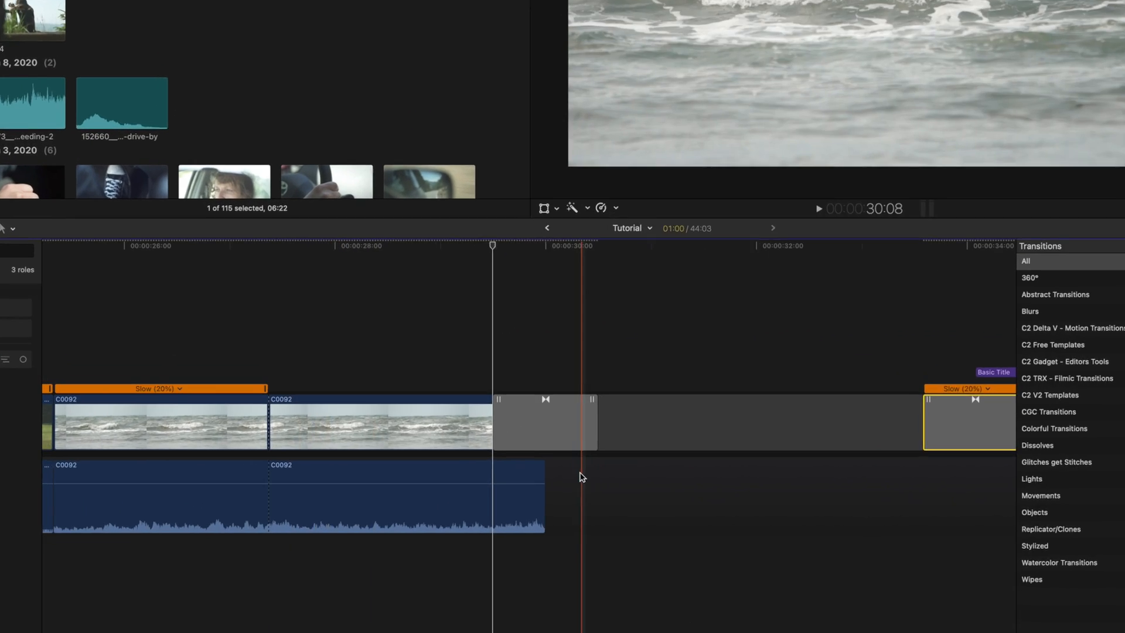
left_click(477, 472)
left_click_drag(596, 391, 245, 375)
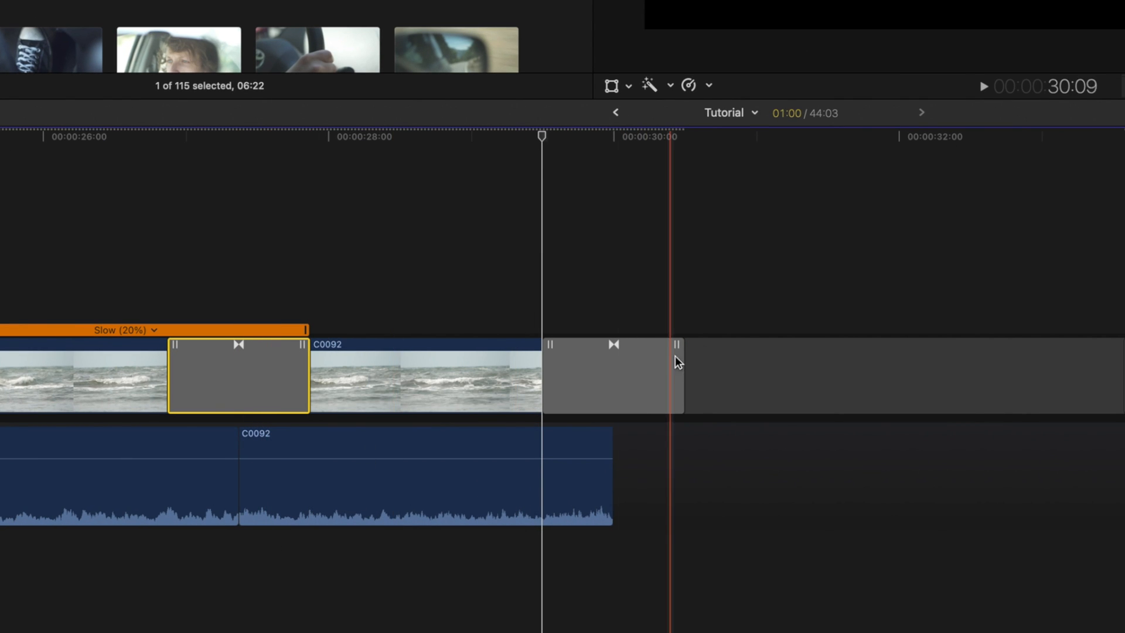
- Try to change the length of the transition after C0092 by trimming its edge, undoing each attempt
left_click(463, 366)
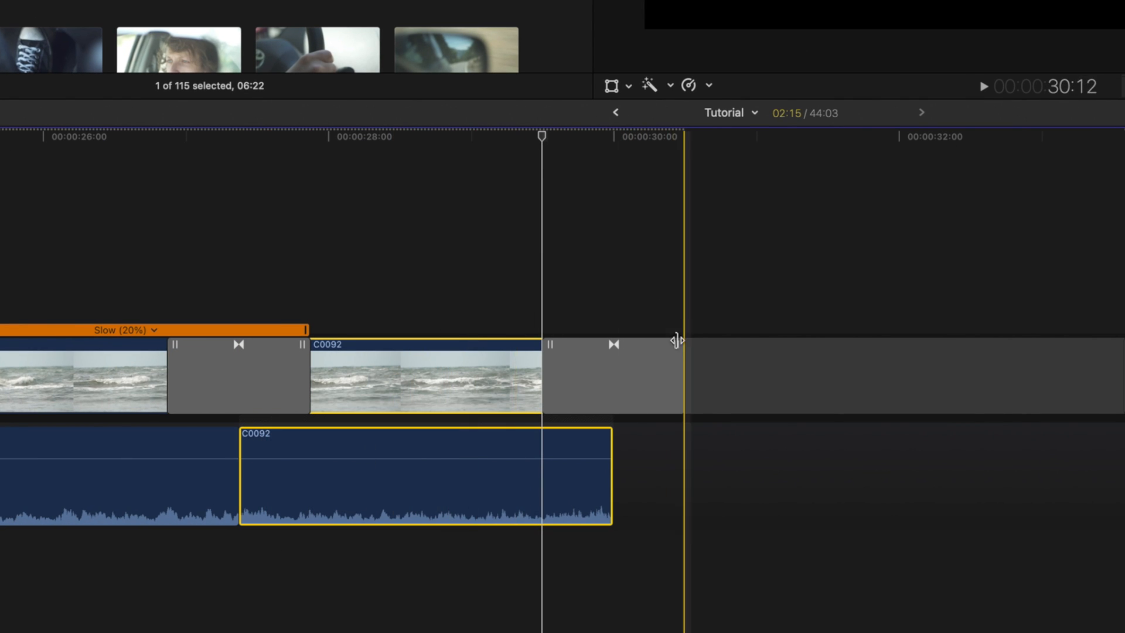
mouse_move(678, 350)
left_mouse_down()
mouse_move(859, 349)
mouse_move(628, 346)
mouse_move(740, 357)
mouse_move(714, 369)
mouse_move(774, 360)
mouse_move(663, 354)
left_mouse_up()
key("super+z")
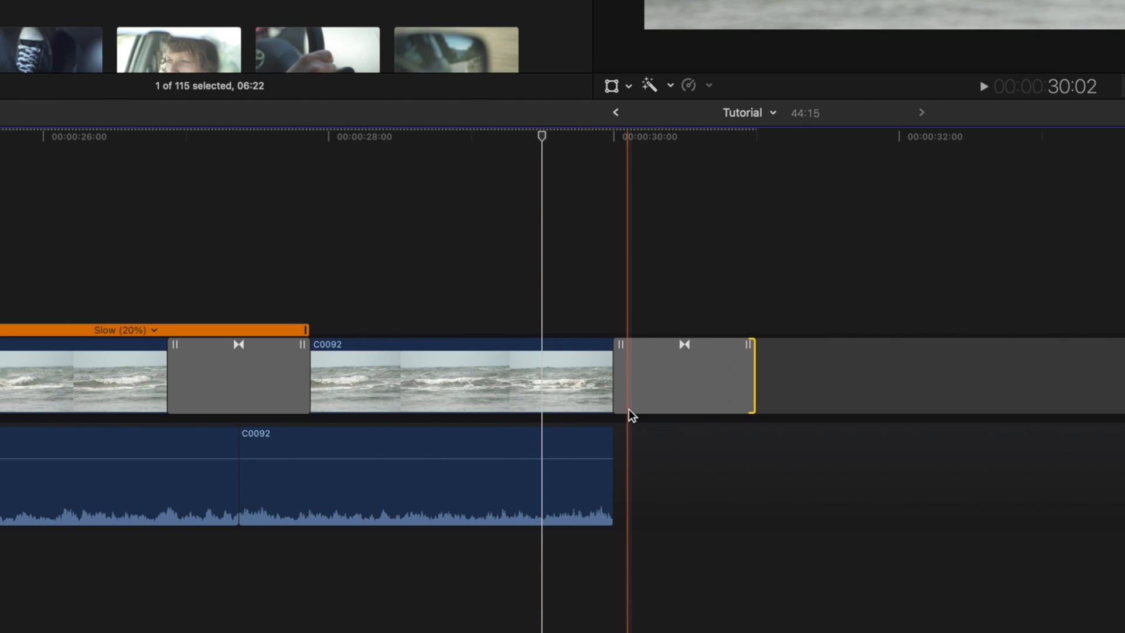
key("super+z")
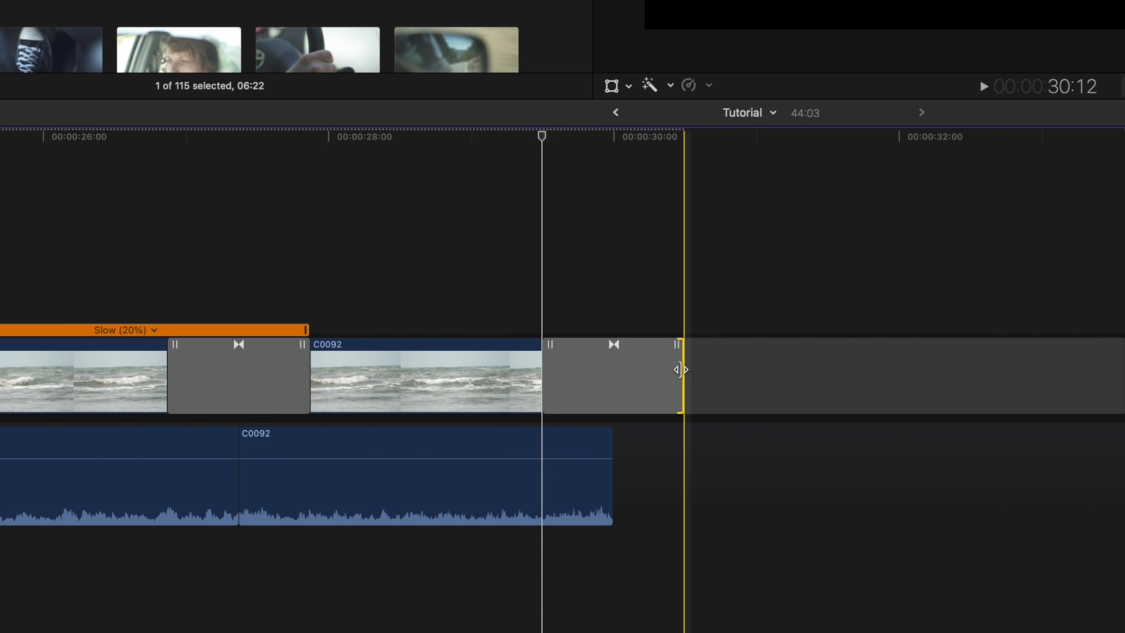
left_click(680, 382)
left_click_drag(678, 390, 858, 392)
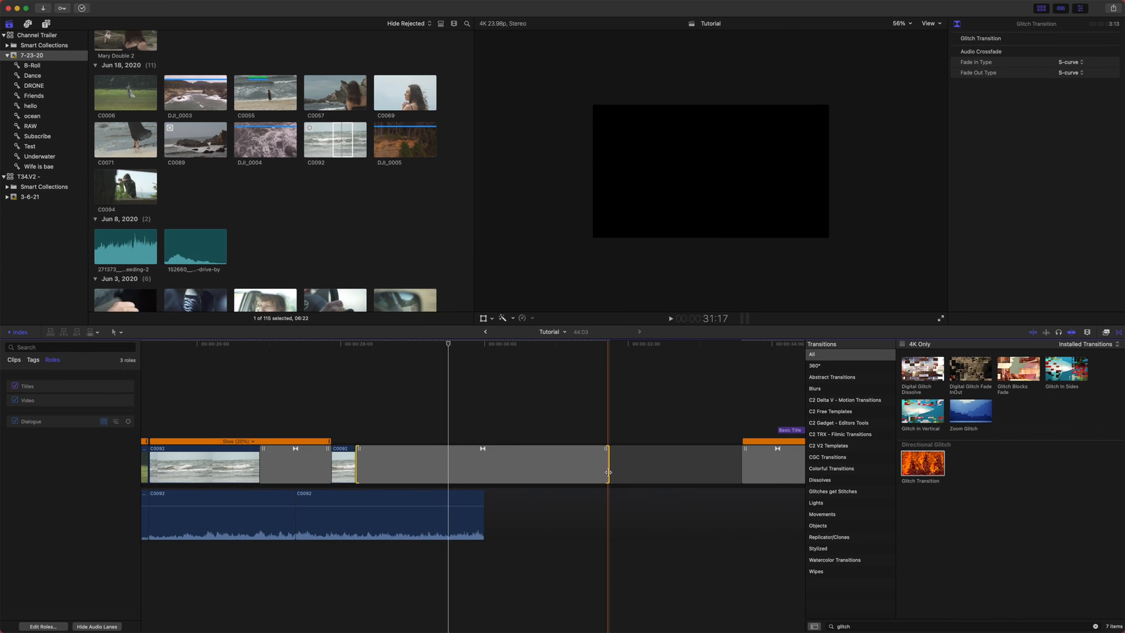
key("super+z")
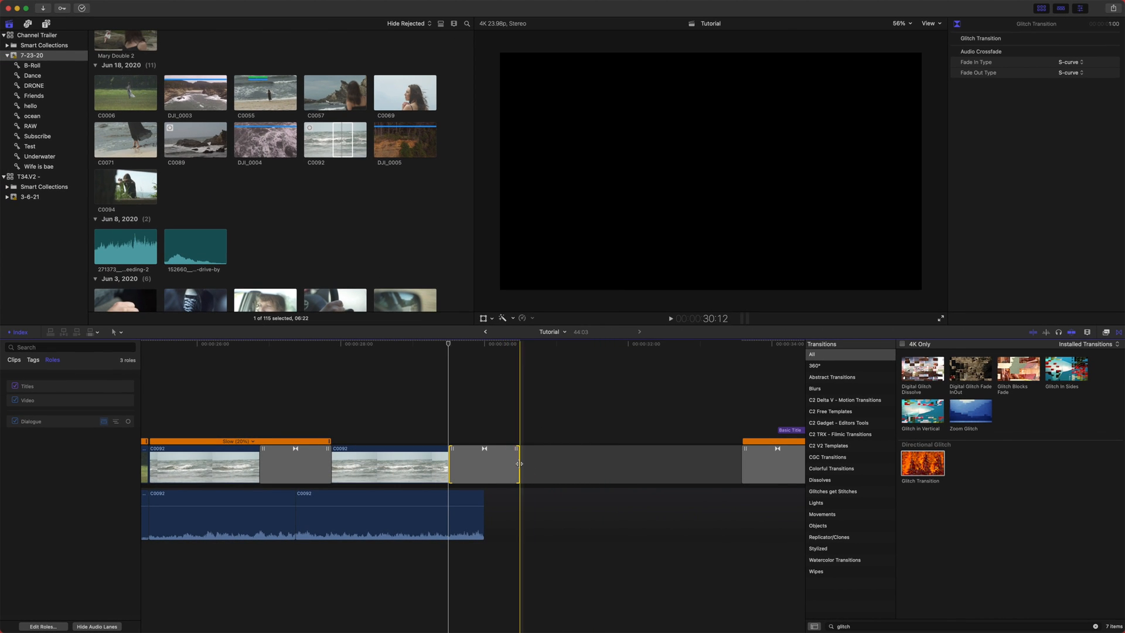
left_click_drag(519, 464, 638, 467)
key("super+z")
- Open the Precision Editor for the transition after the C0092 clip
right_click(492, 462)
left_click(508, 490)
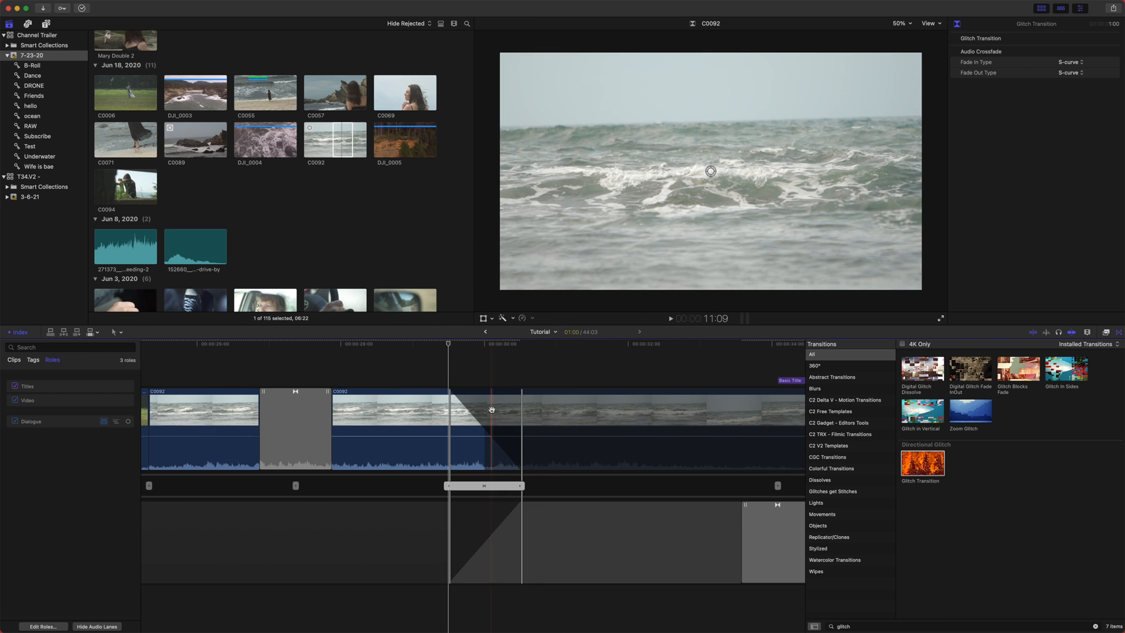
key("Escape")
right_click(490, 462)
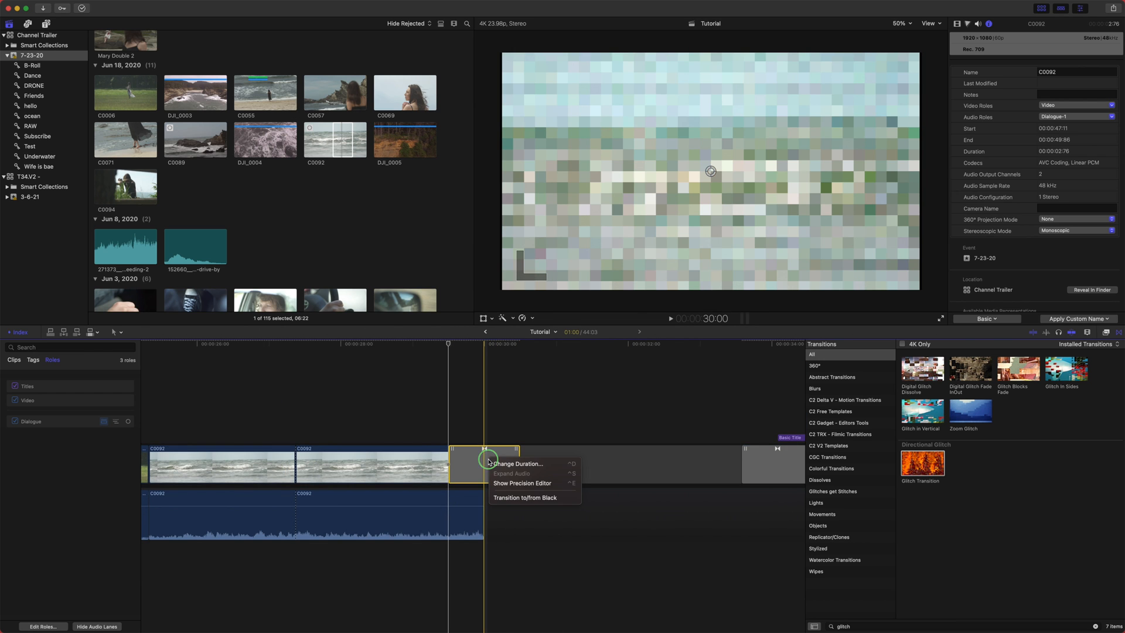
left_click(530, 483)
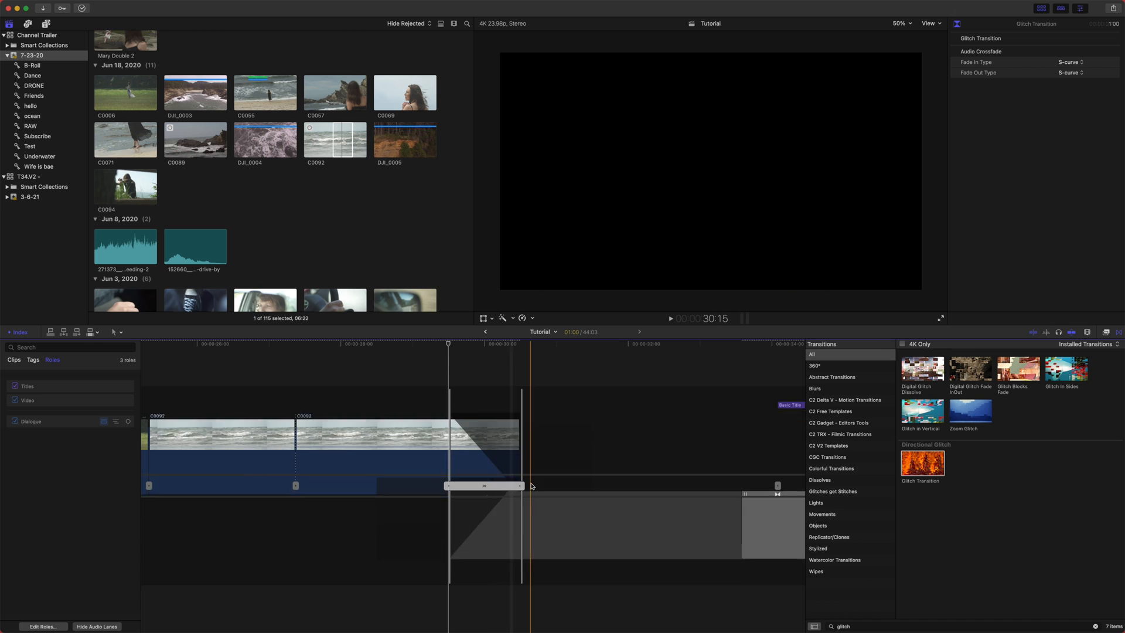
- Shorten the transition after the C0092 clip in the Precision Editor
left_click_drag(523, 486, 453, 492)
left_click_drag(453, 493, 453, 492)
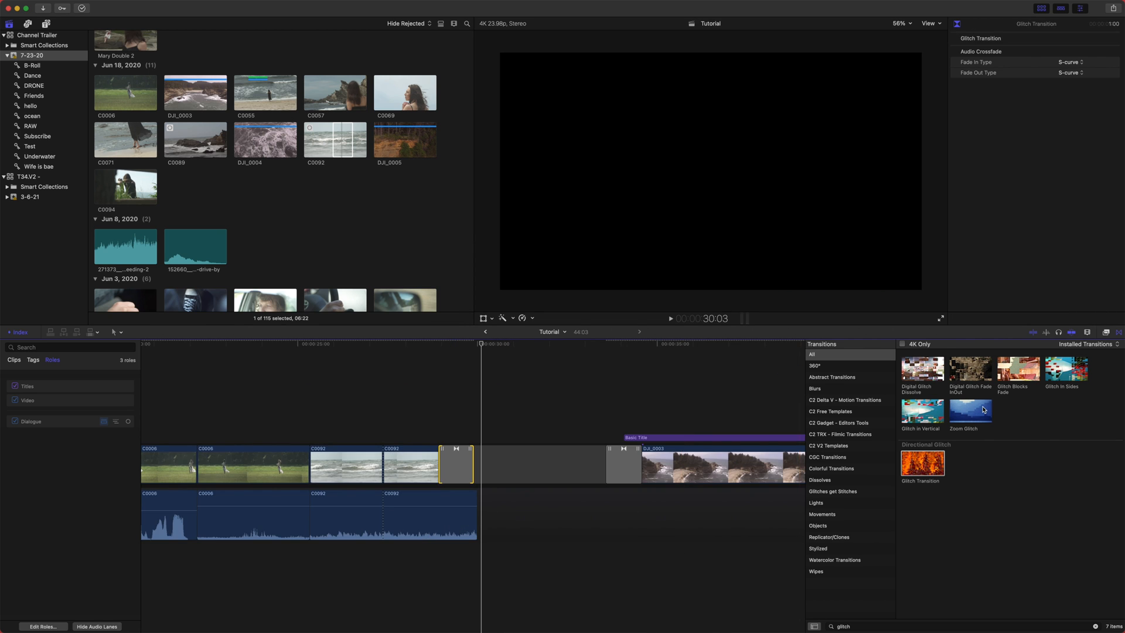
left_click(1119, 333)
key("shift+z")
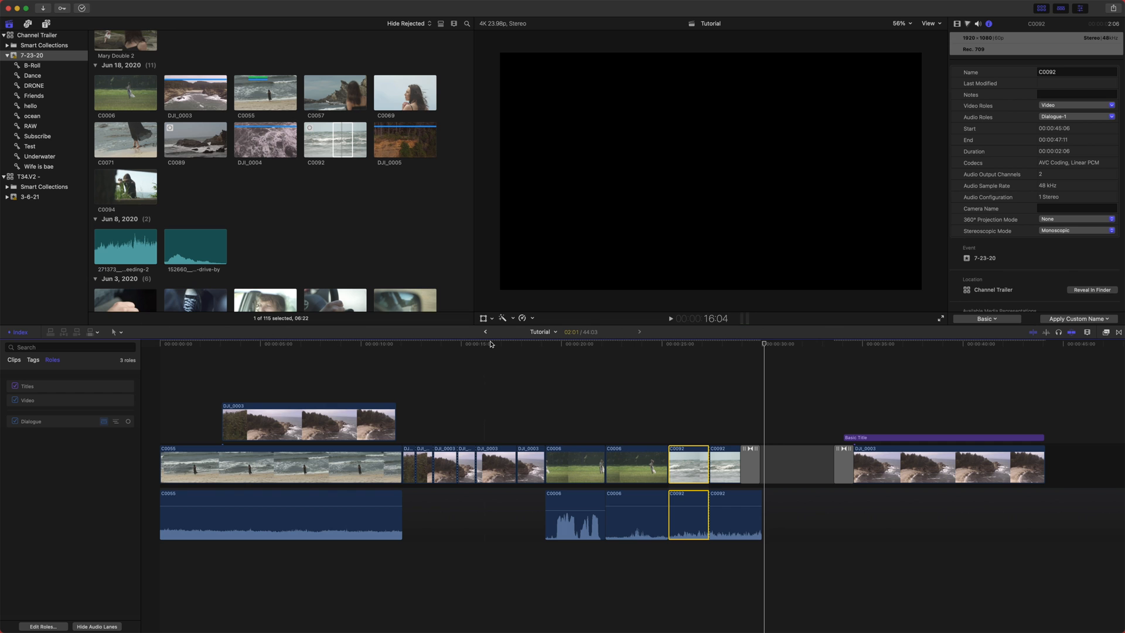
- Combine the consecutive DJI_0003 clips in the primary storyline into a new compound clip
left_click(708, 362)
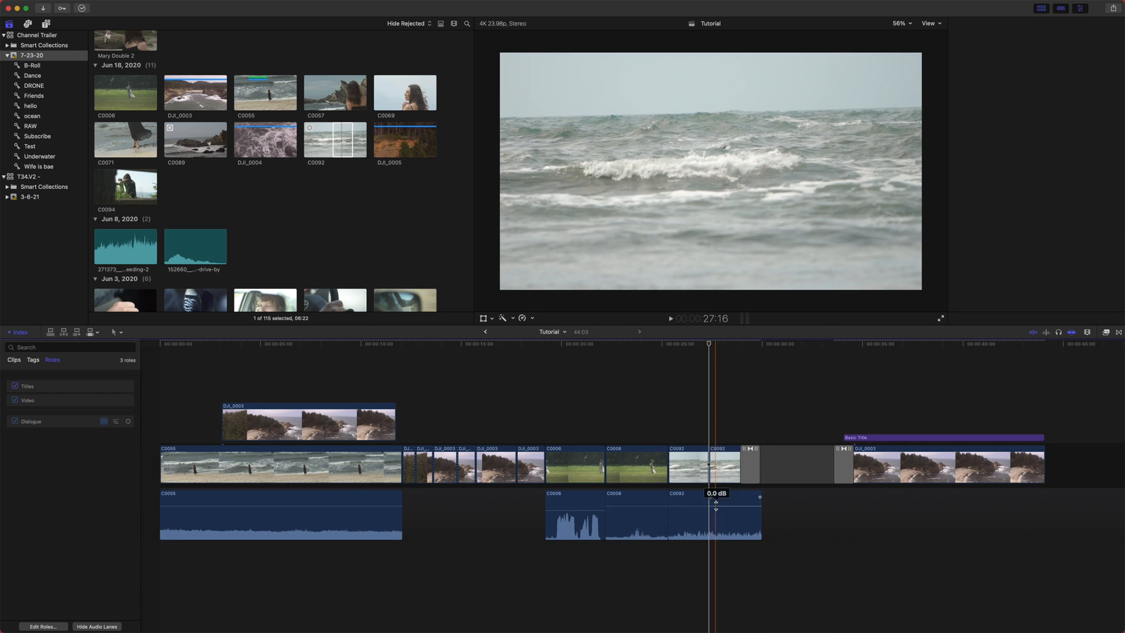
left_click(709, 497)
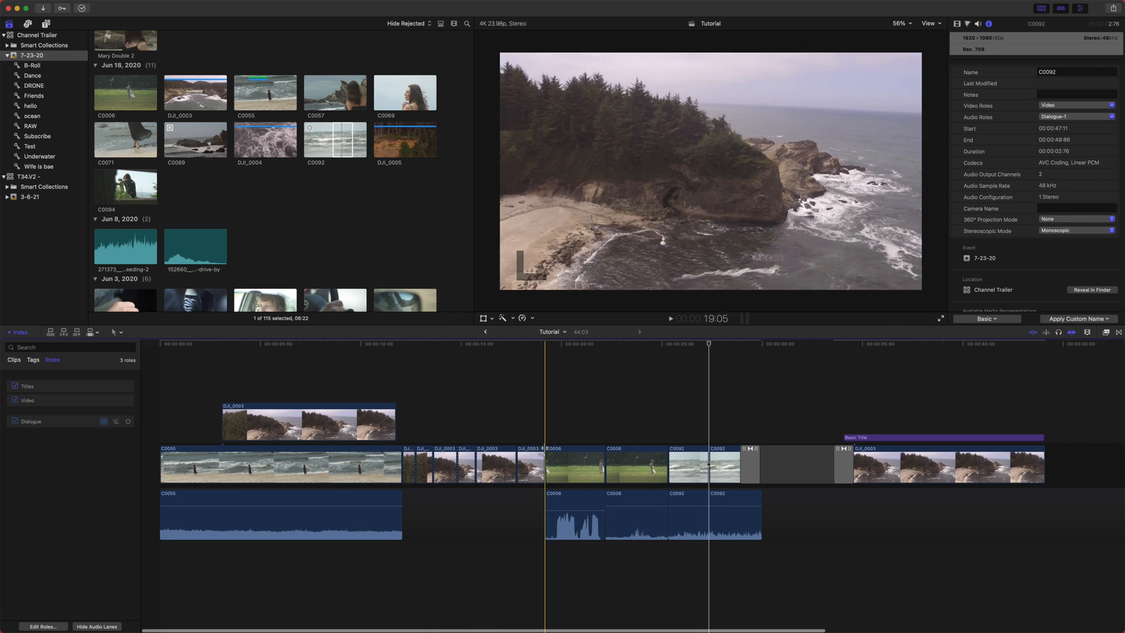
left_click_drag(527, 485, 402, 404)
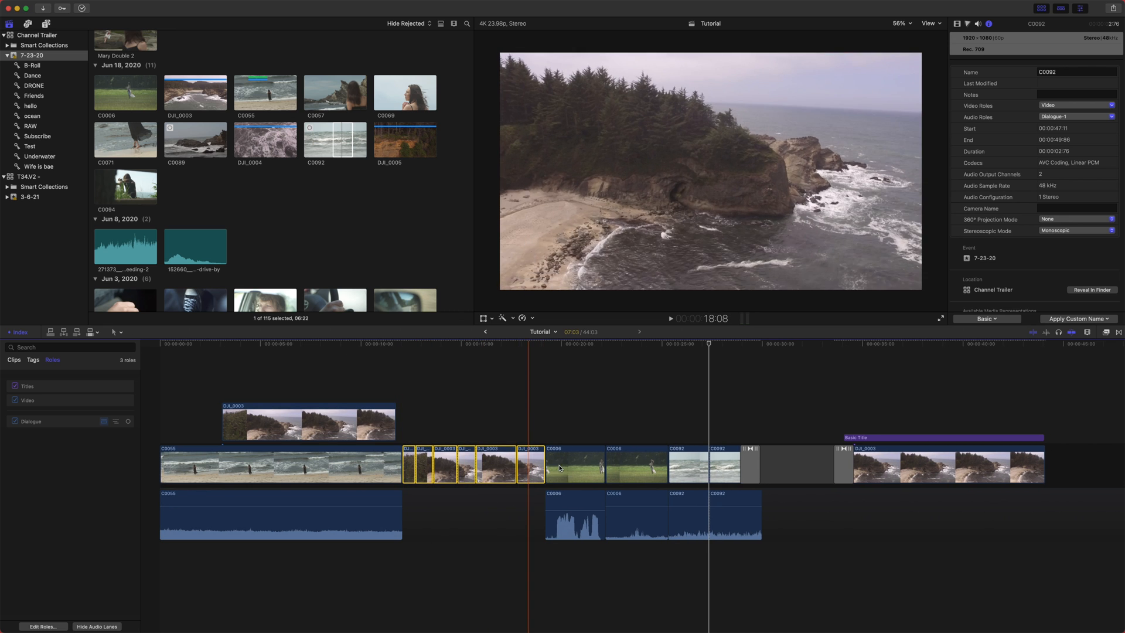
right_click(526, 456)
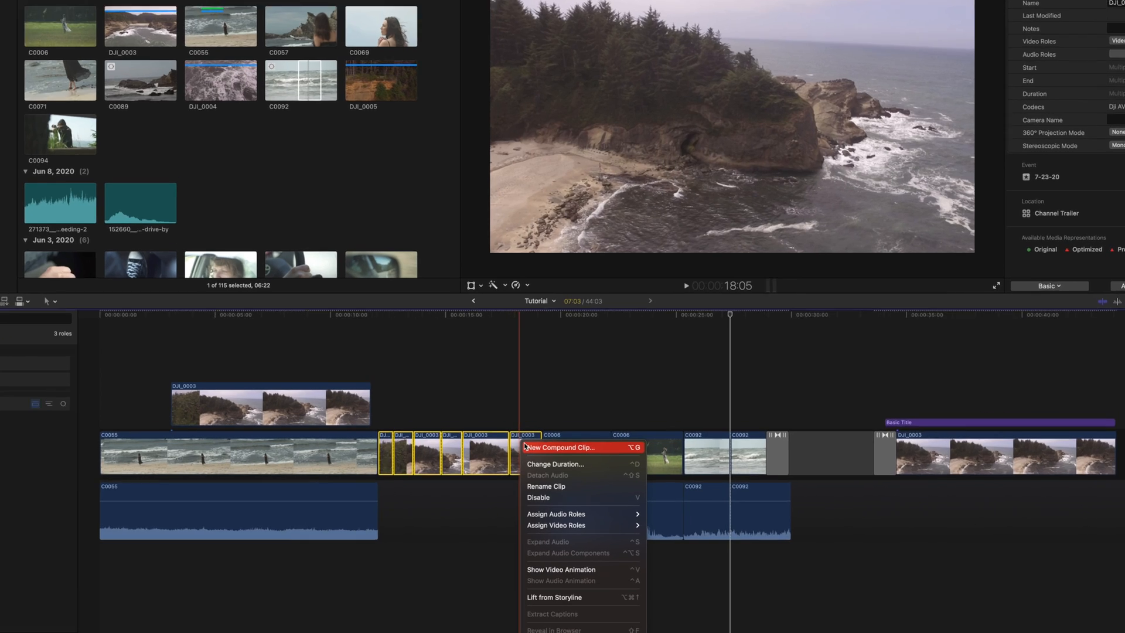
left_click(531, 459)
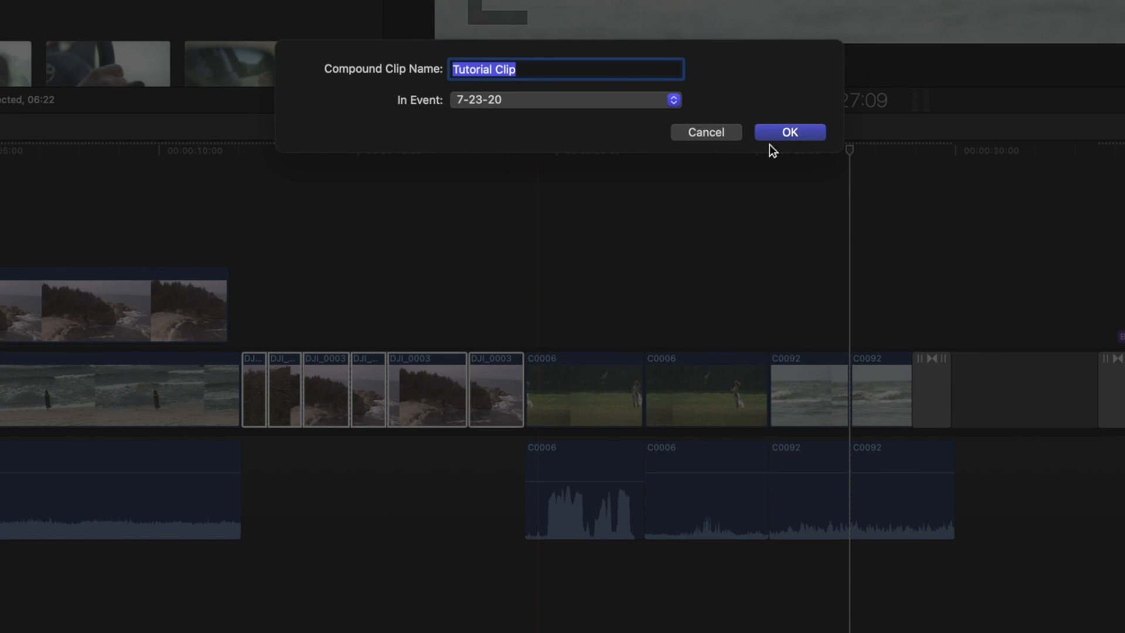
left_click(774, 133)
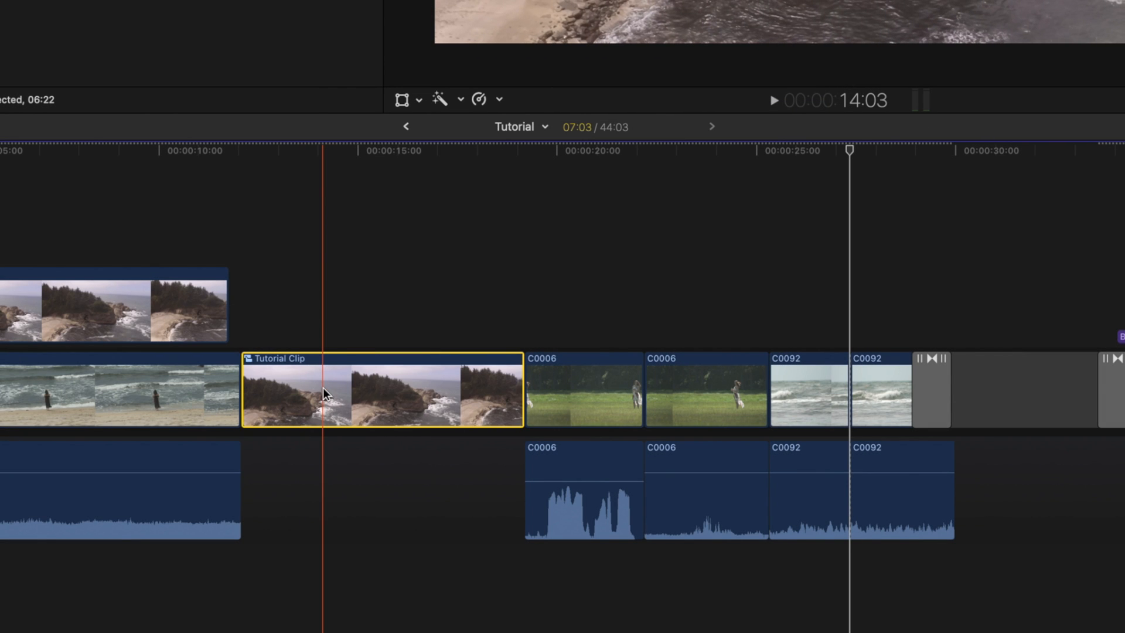
- Open the Tutorial Clip compound clip to inspect its contents and return to the main timeline
key("super+equal")
scroll(227, 399, "left", 5)
scroll(228, 399, "right", 4)
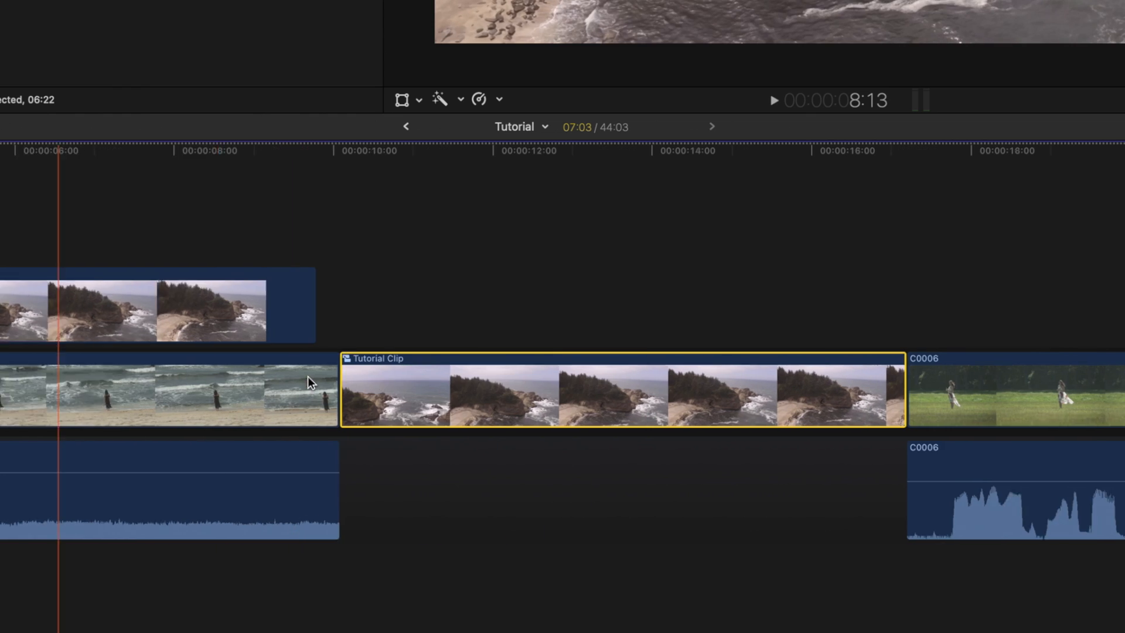
scroll(446, 398, "right", 2)
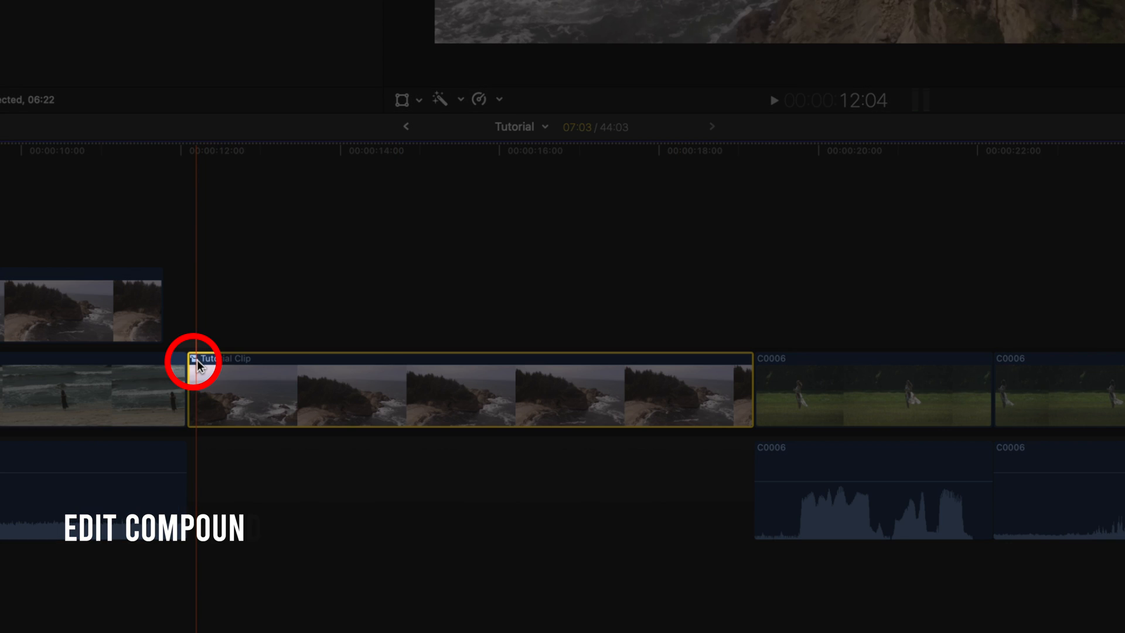
double_click(197, 359)
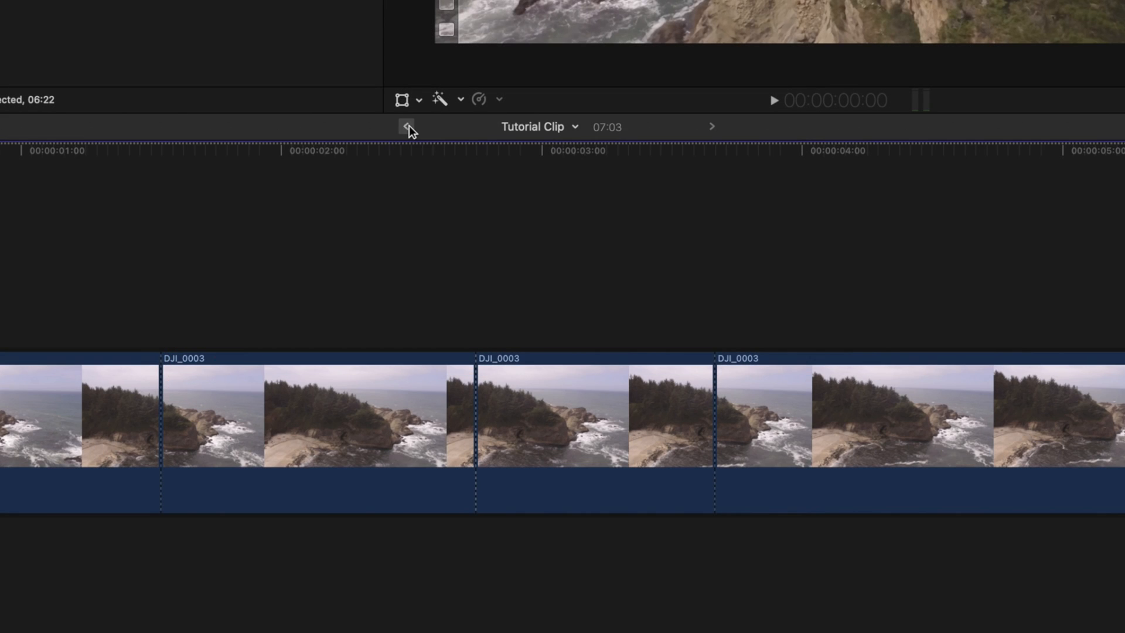
left_click(409, 127)
double_click(191, 363)
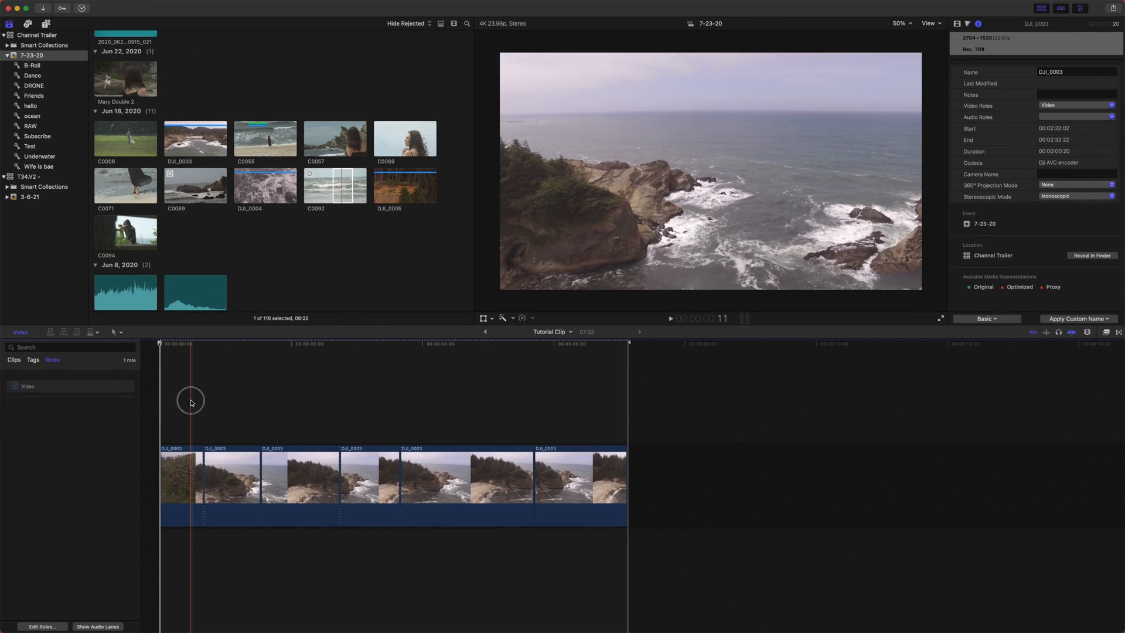
left_click_drag(146, 381, 260, 455)
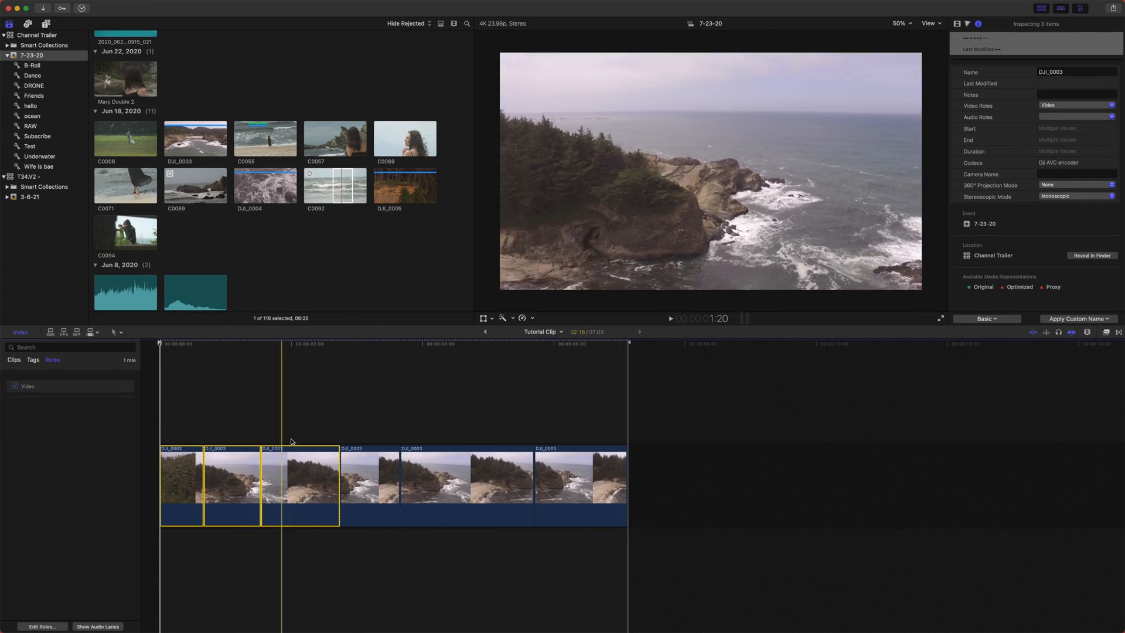
left_click(485, 332)
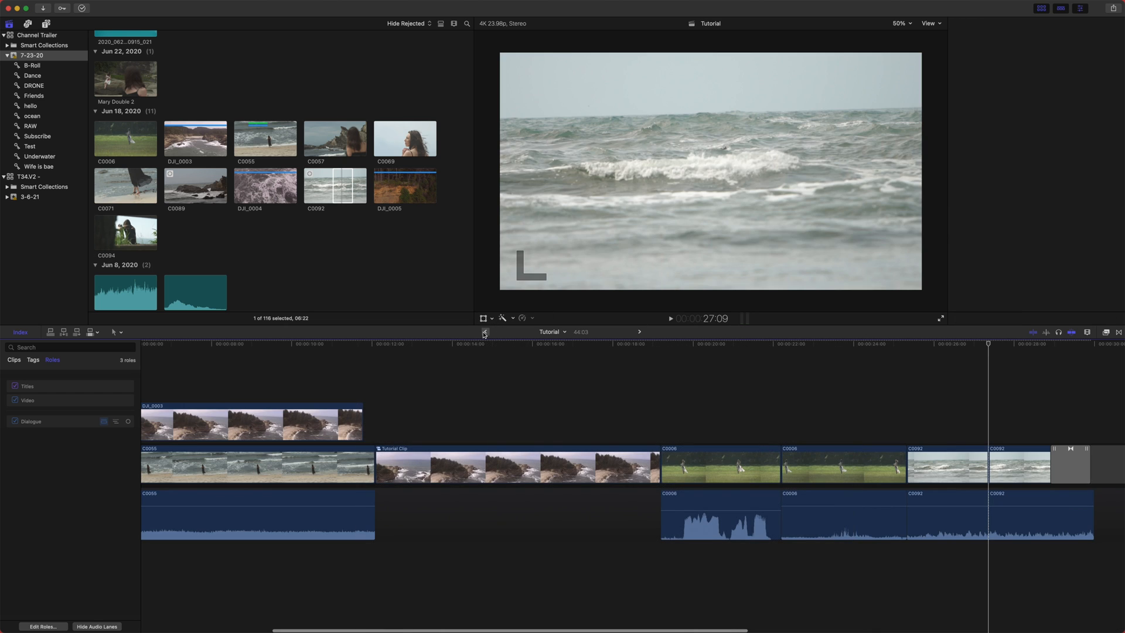
- Apply a Color Wheels correction to the Tutorial Clip compound clip
left_click(435, 346)
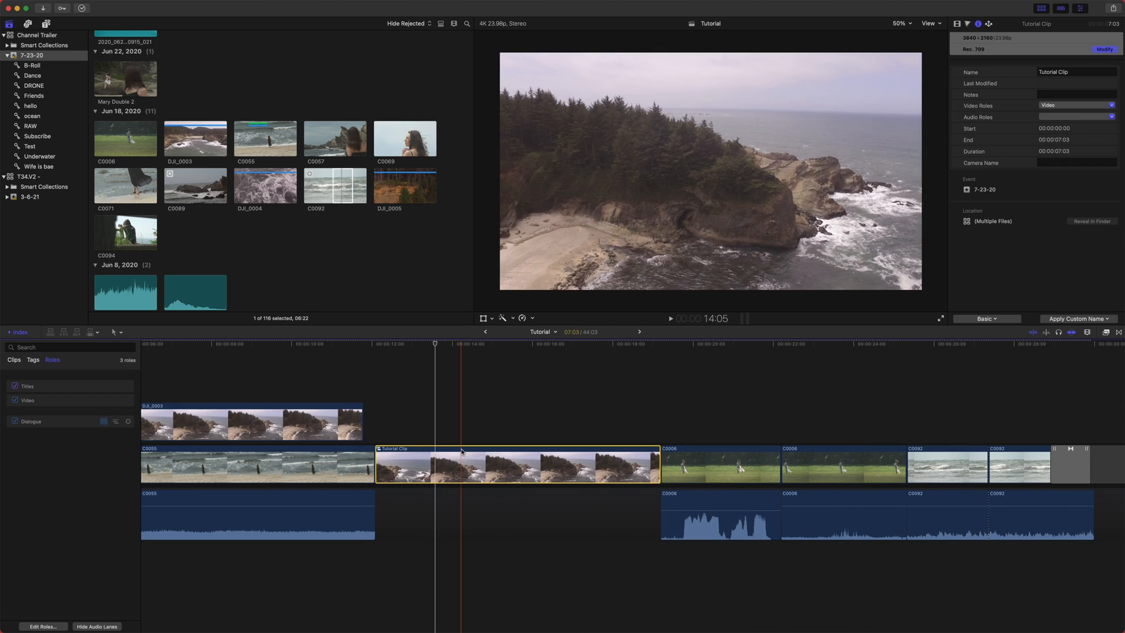
key("super+6")
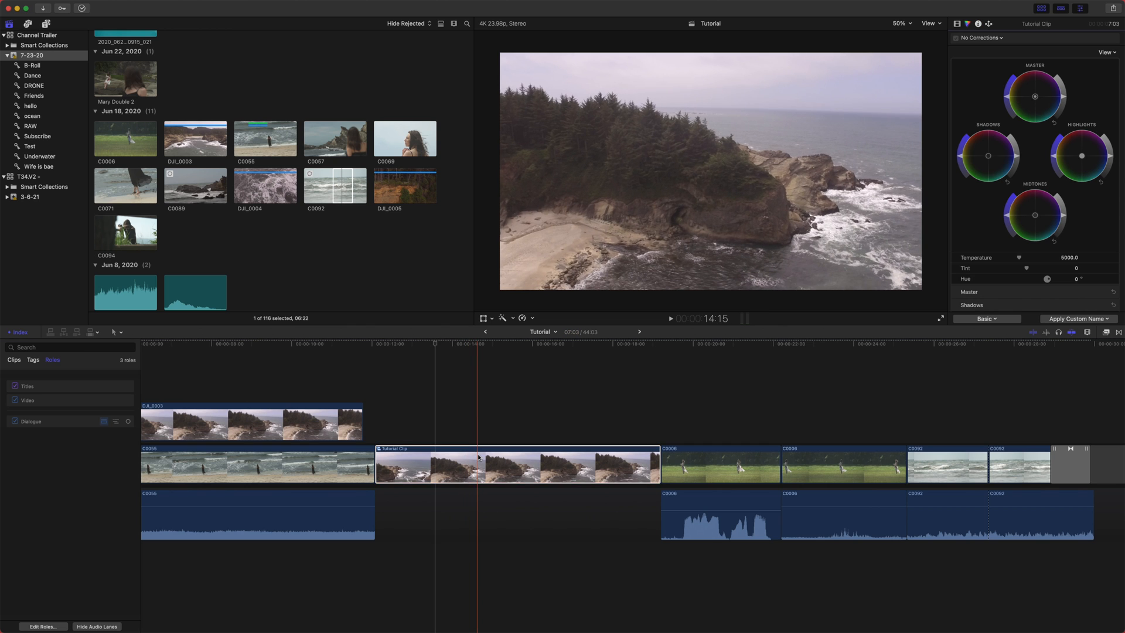
left_click(1019, 163)
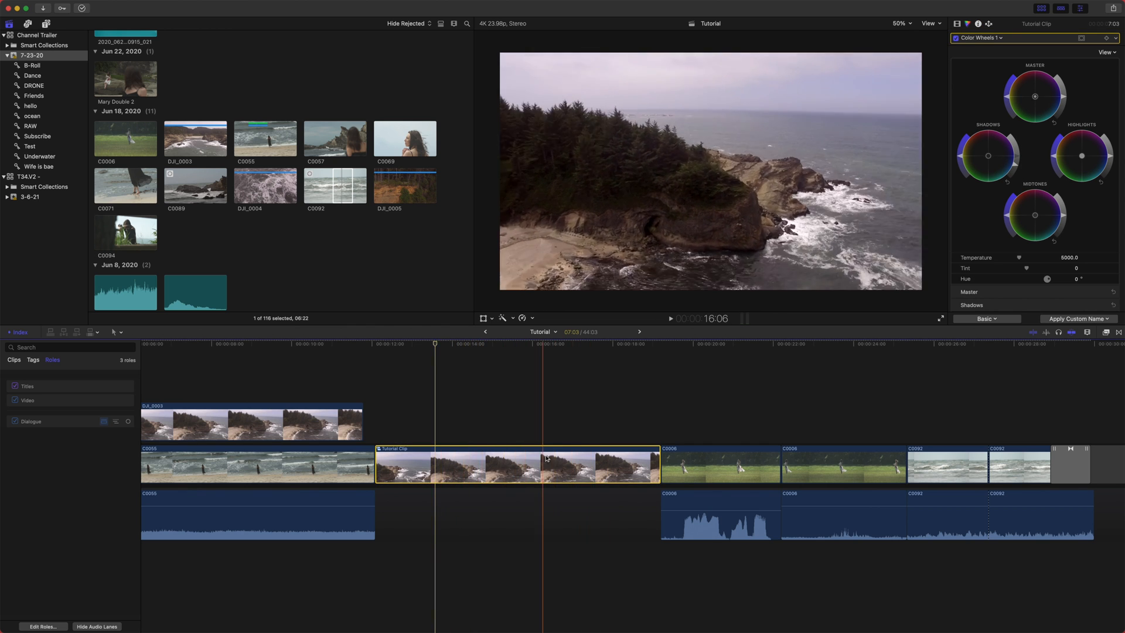
- Break apart the Tutorial Clip compound clip into its individual clips
left_click(518, 418)
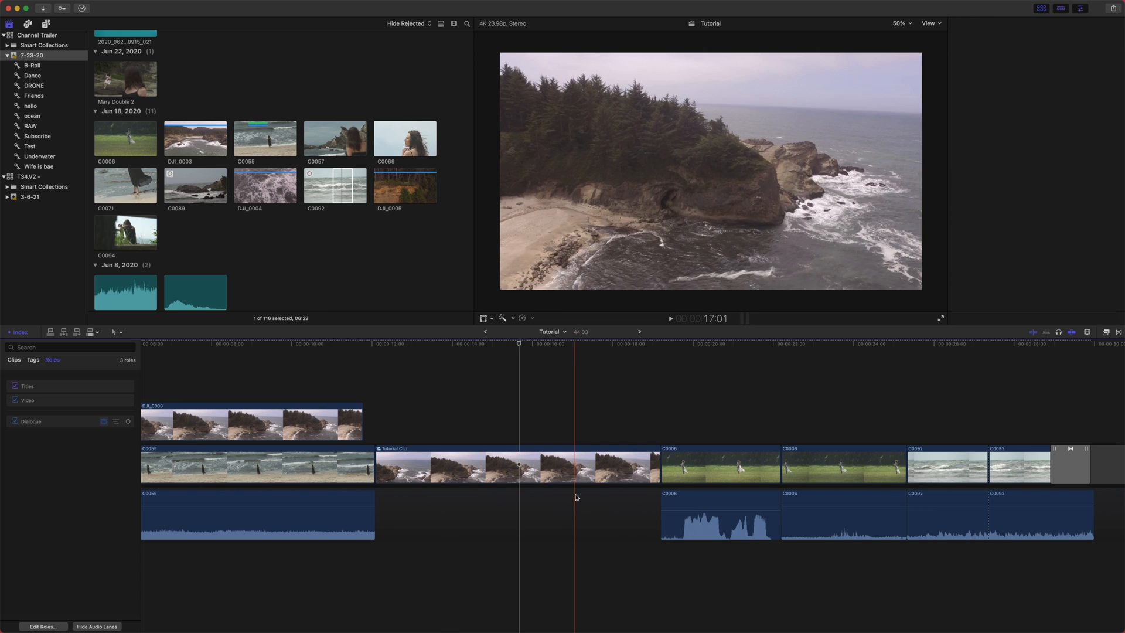
right_click(492, 460)
left_click(472, 479)
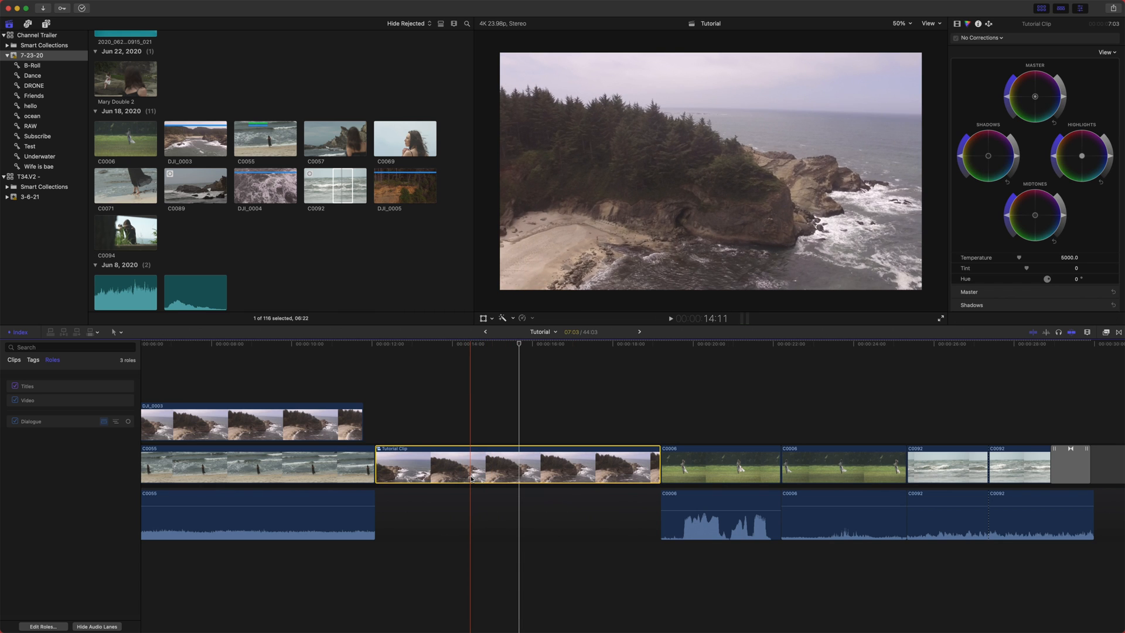
mouse_move(232, 3)
left_click(155, 5)
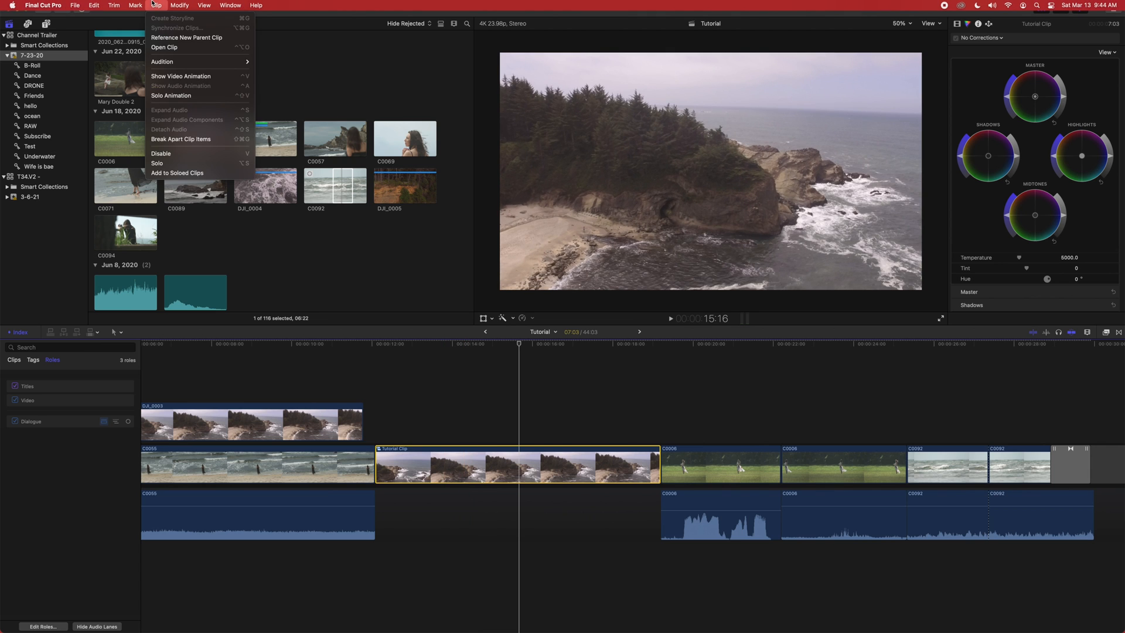
left_click(195, 139)
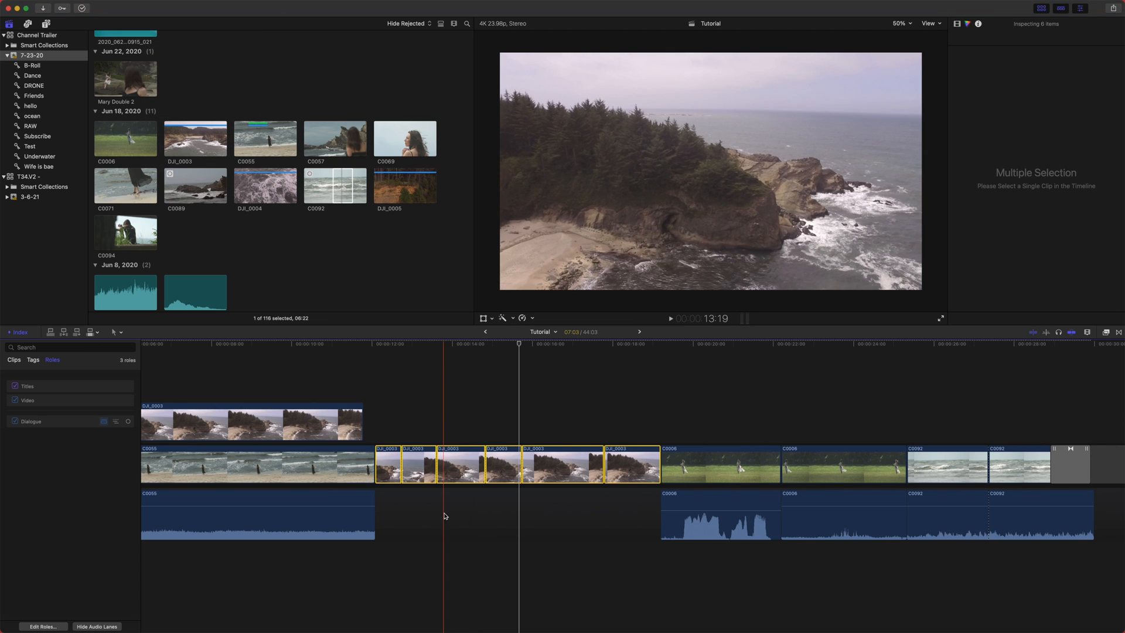
- Check the color correction of the individual DJI_0003 clips
left_click(418, 388)
key("super+6")
left_click(394, 346)
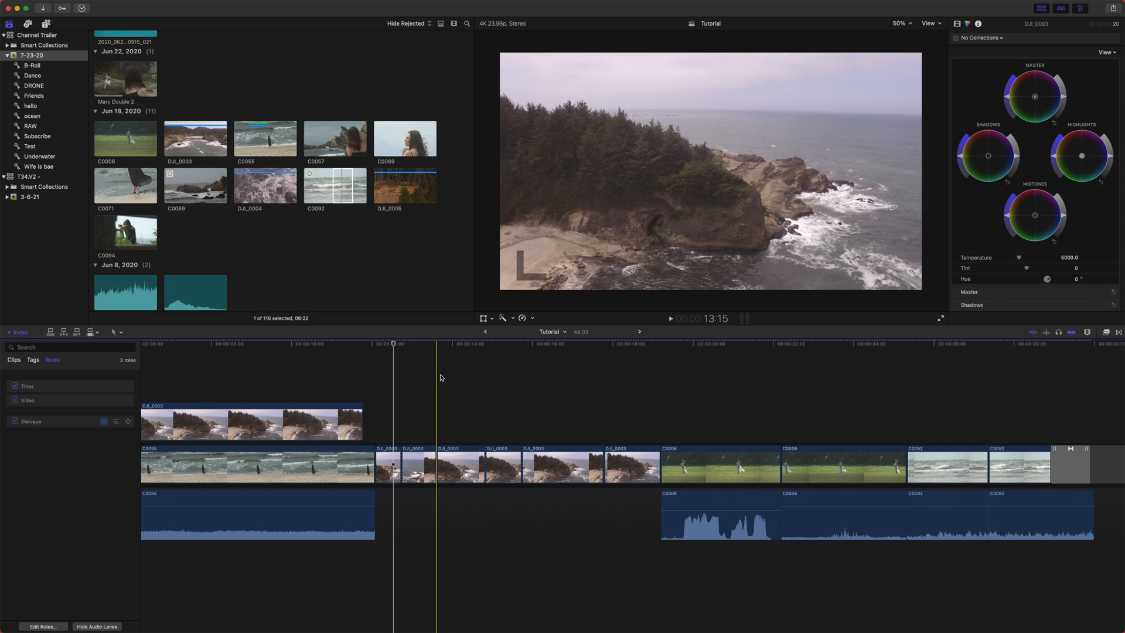
left_click_drag(427, 344, 450, 438)
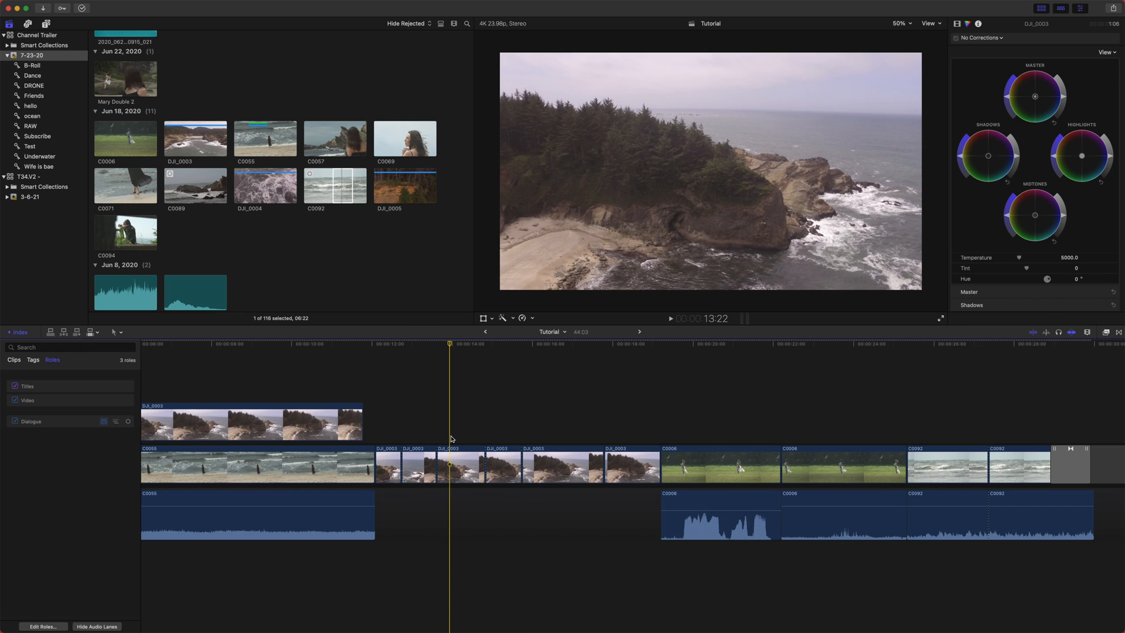
- Delete the DJI_0003 clip and Basic Title at the end of the storyline
left_click(621, 468)
scroll(570, 526, "right", 4)
scroll(570, 526, "right", 3)
key("super+minus")
key("super+minus")
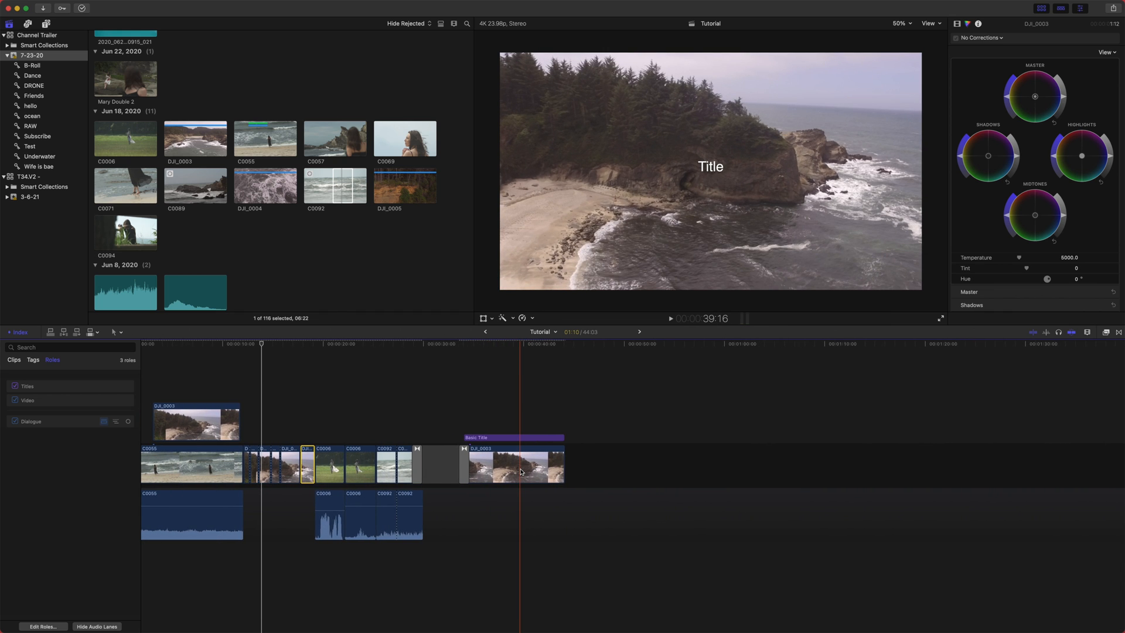
left_click_drag(520, 472, 520, 435)
key("Delete")
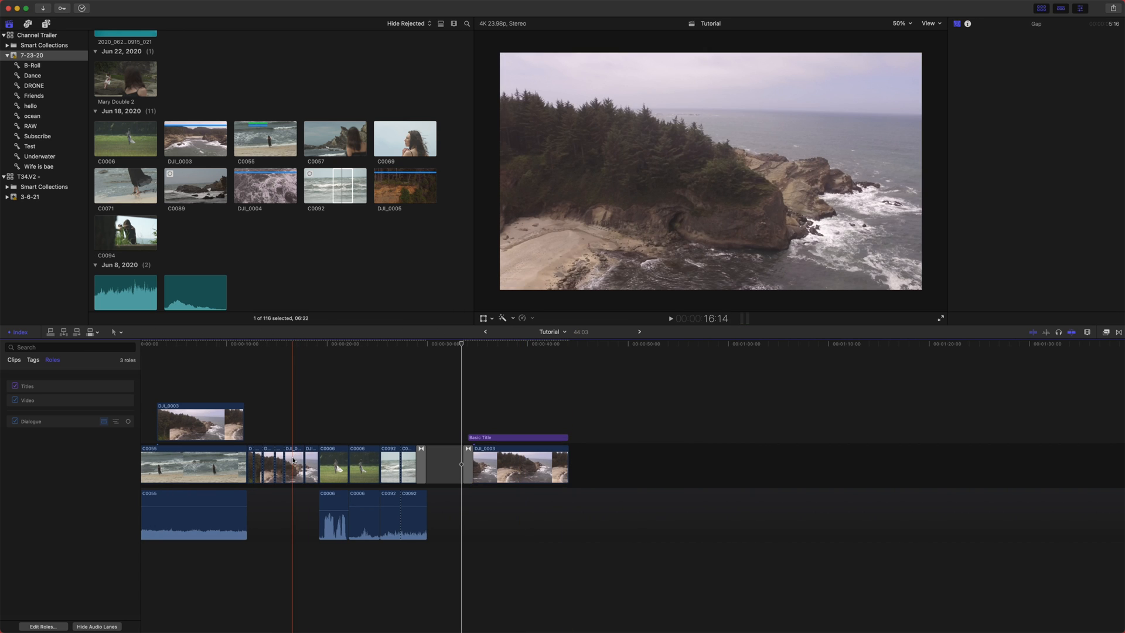
- Move the connected DJI_0003 clip to the end of the primary storyline
left_click_drag(236, 432, 698, 460)
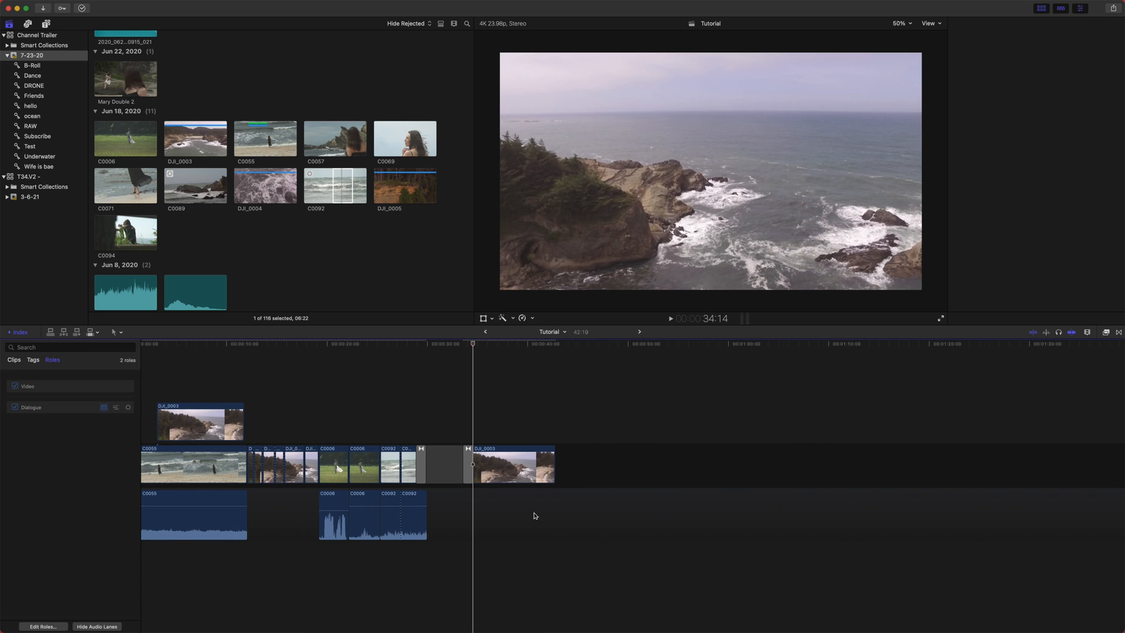
key("super+6")
key("super+equal")
key("super+equal")
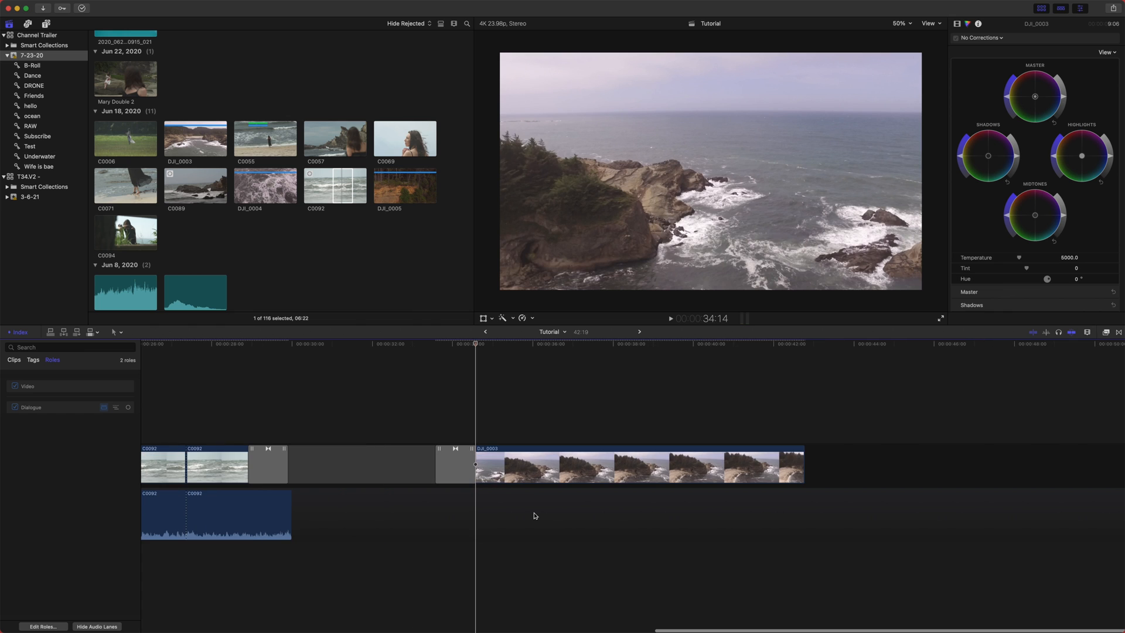
- Change the last DJI_0003 clip's duration to 1:00 and undo the change
left_click(571, 460)
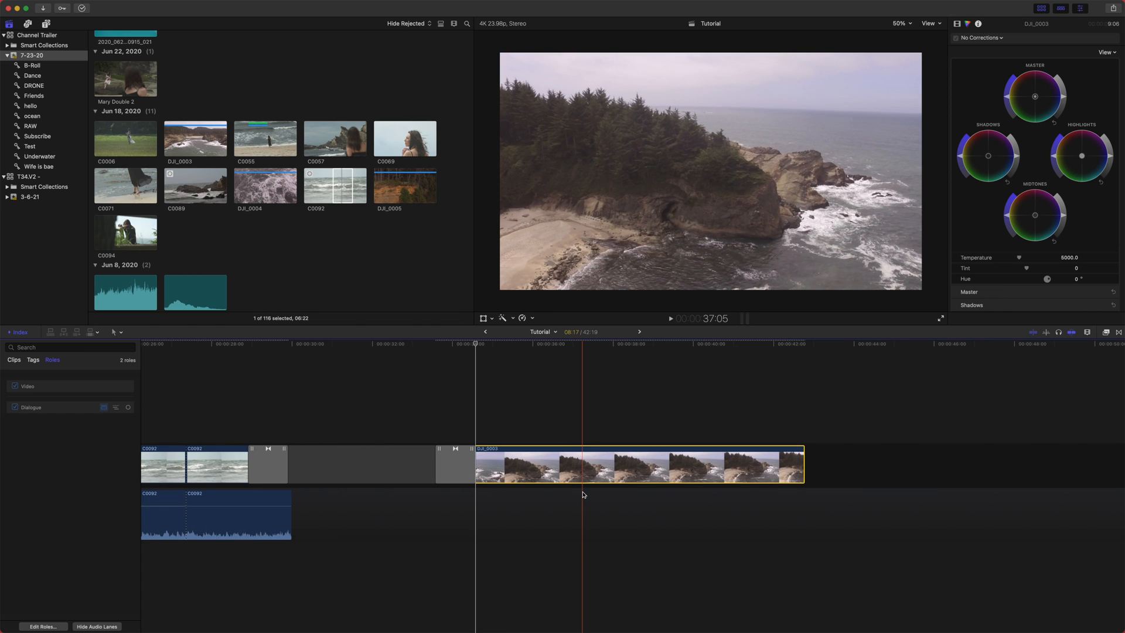
right_click(586, 465)
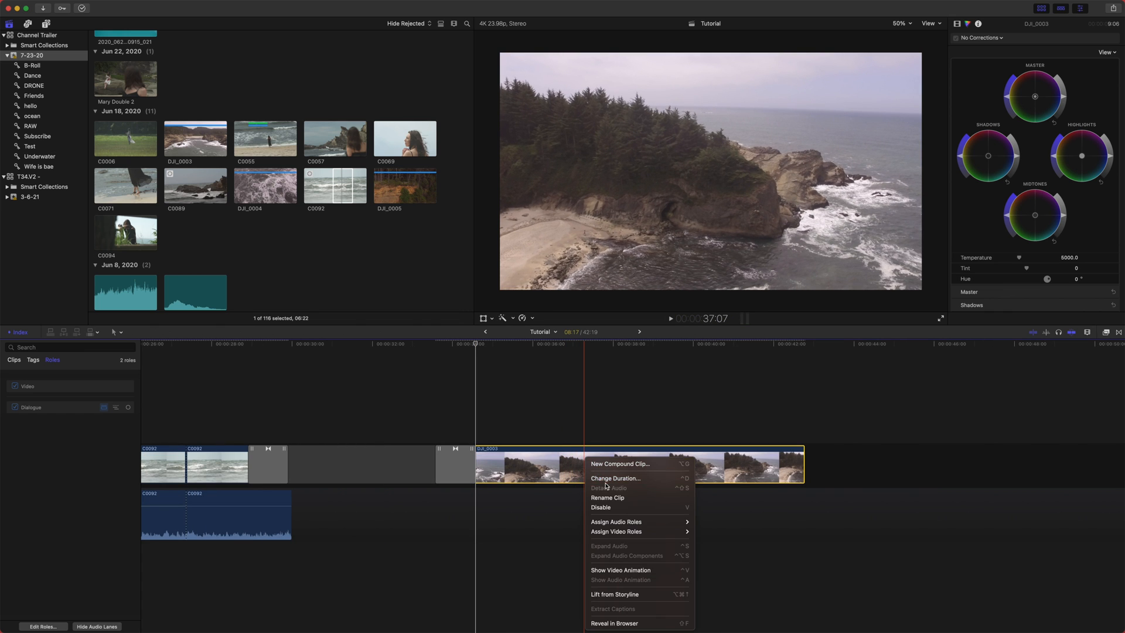
key("ctrl+d")
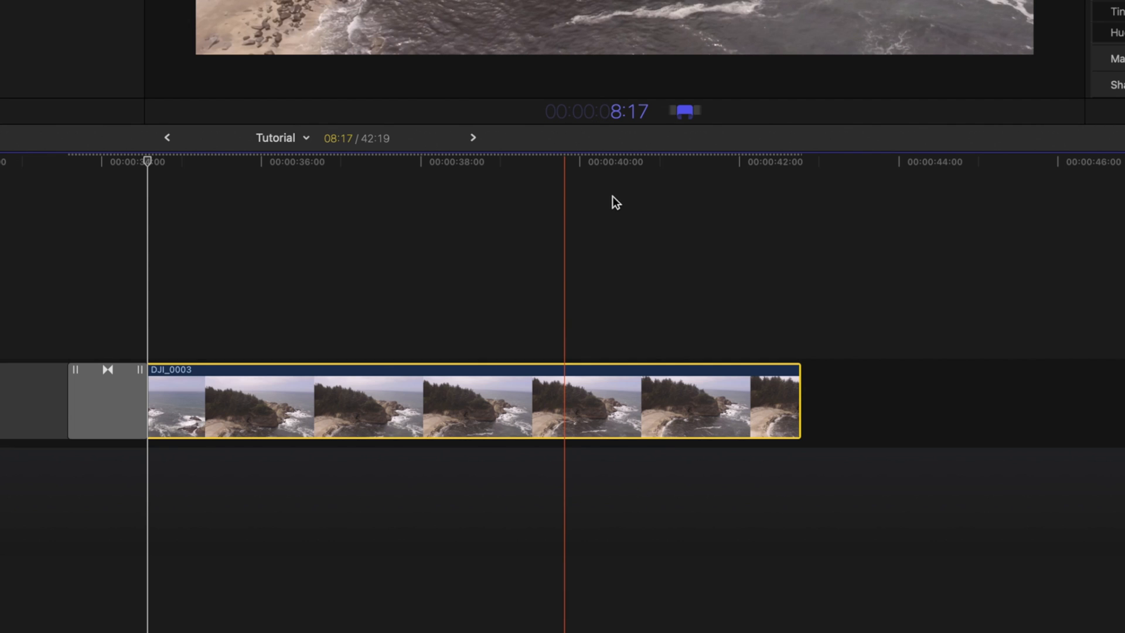
type("100")
key("Return")
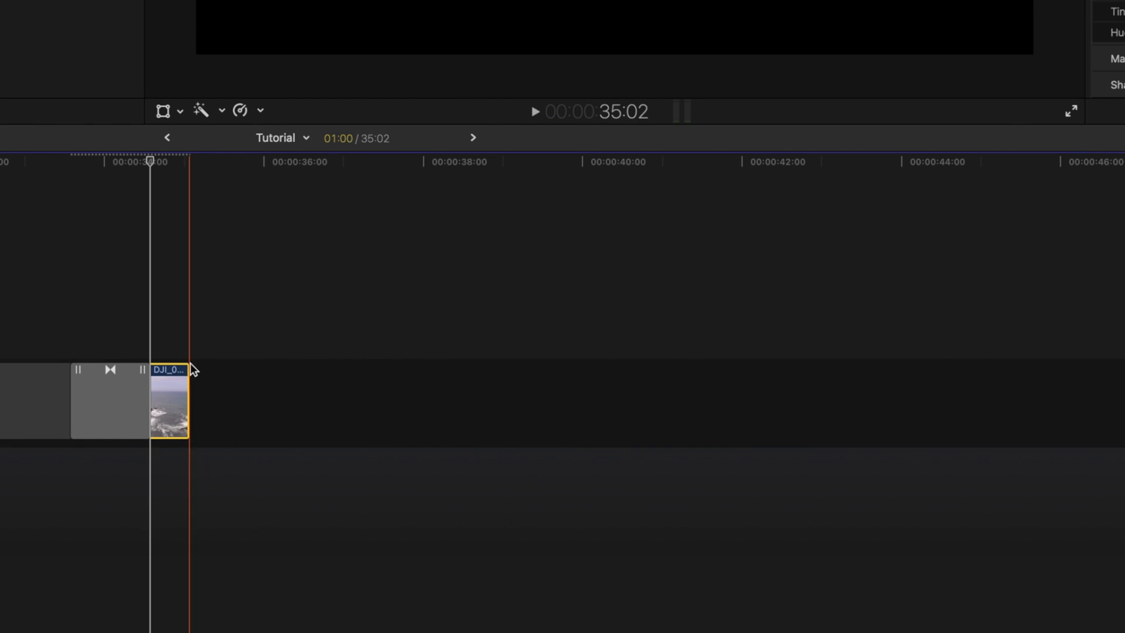
key("super+z")
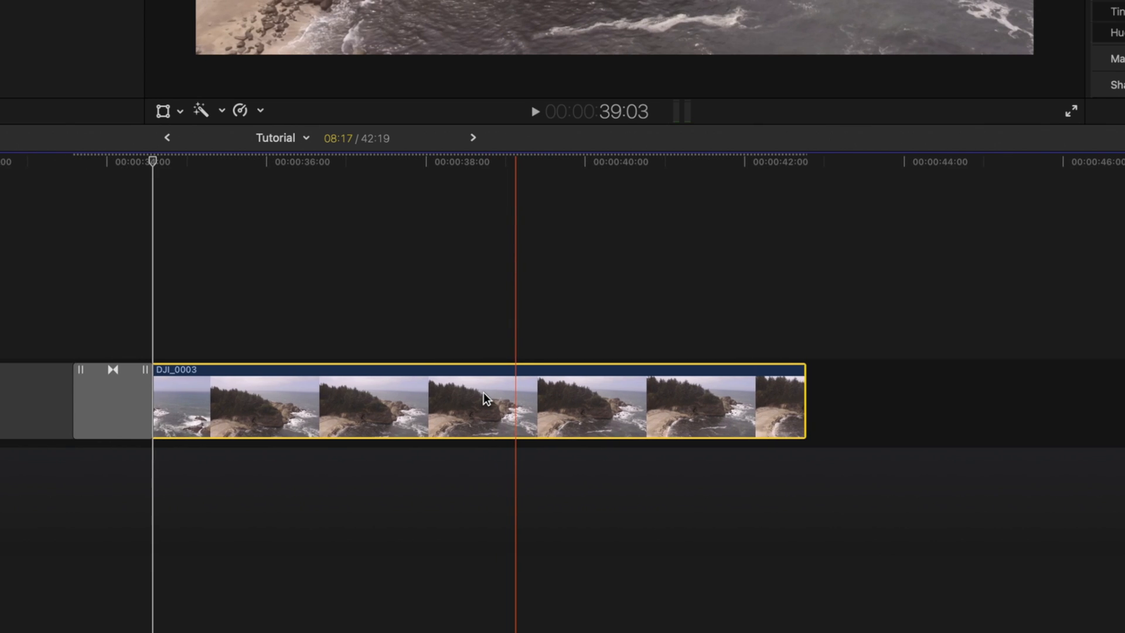
- Blade the final DJI_0003 clip about 2 seconds after its start
key("super+minus")
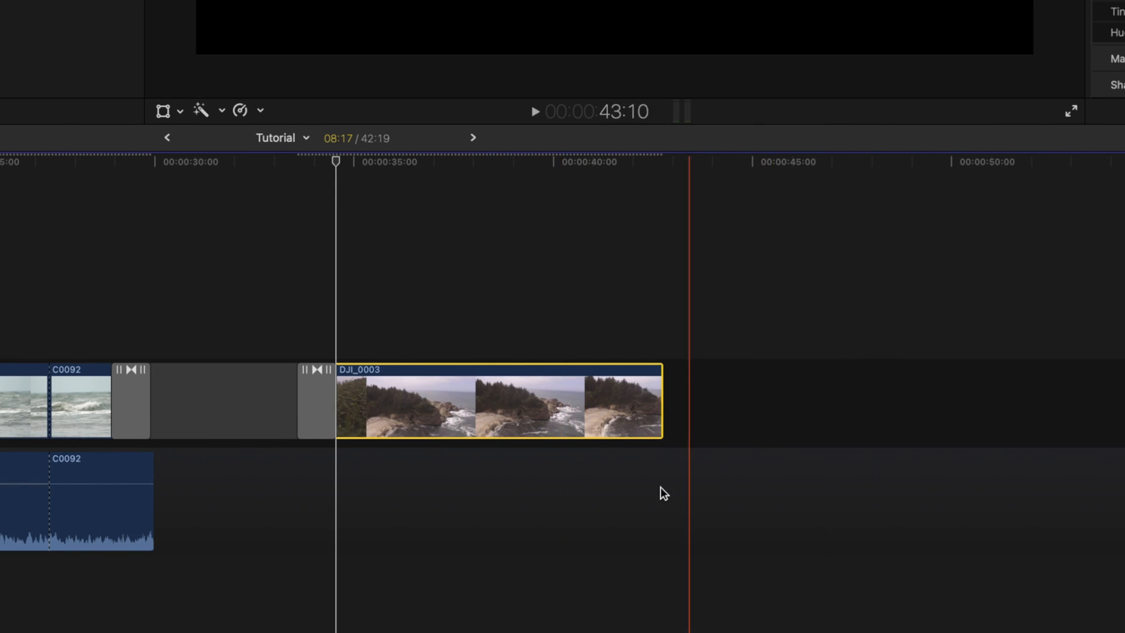
scroll(469, 444, "right", 2)
scroll(469, 443, "left", 2)
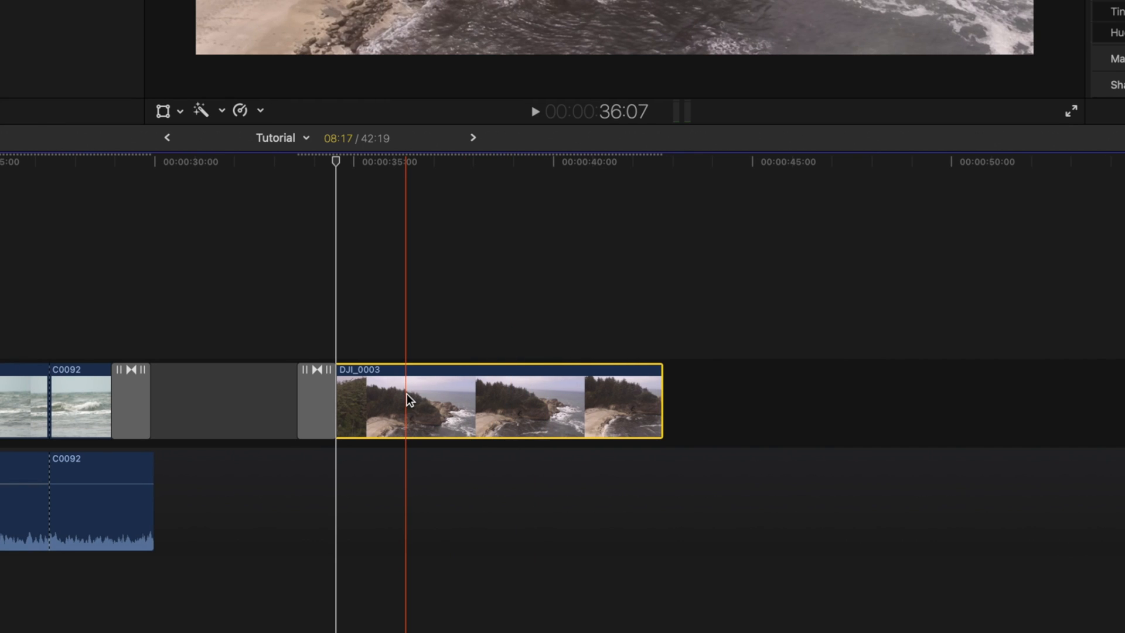
key("super+b")
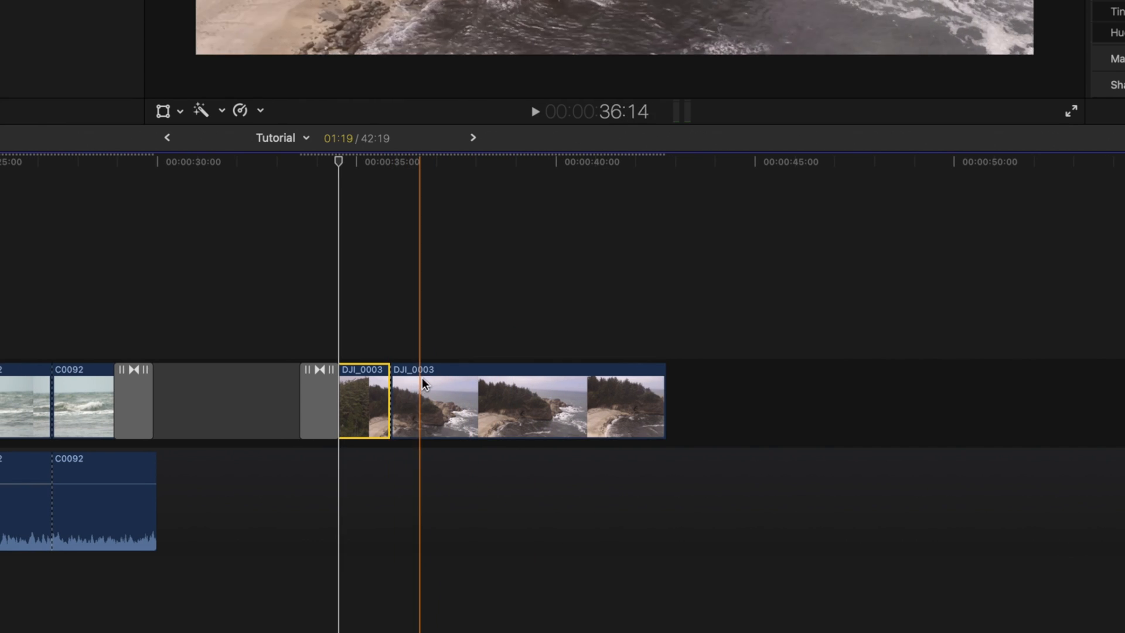
- Blade the final DJI_0003 clip several more times at the playhead
key("super+b")
key("super+b")
key("super+b")
key("super+b")
key("super+b")
key("super+b")
key("super+b")
key("super+b")
key("super+b")
- Select all the bladed DJI_0003 pieces at the end of the storyline and delete them
scroll(420, 378, "left", 1)
left_click_drag(814, 482, 399, 304)
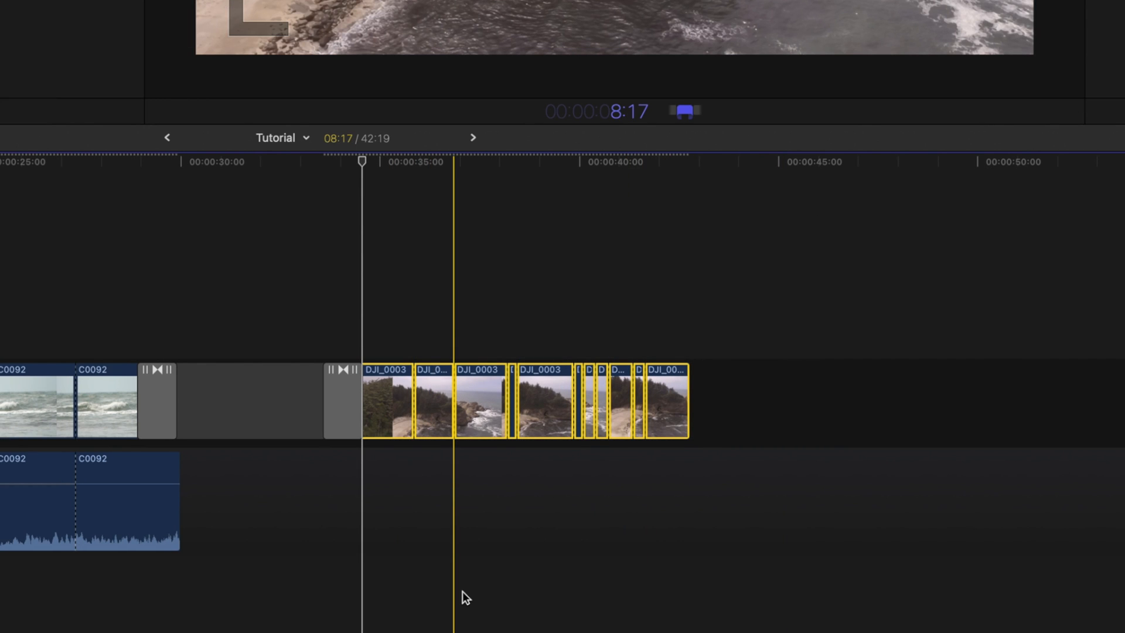
key("Delete")
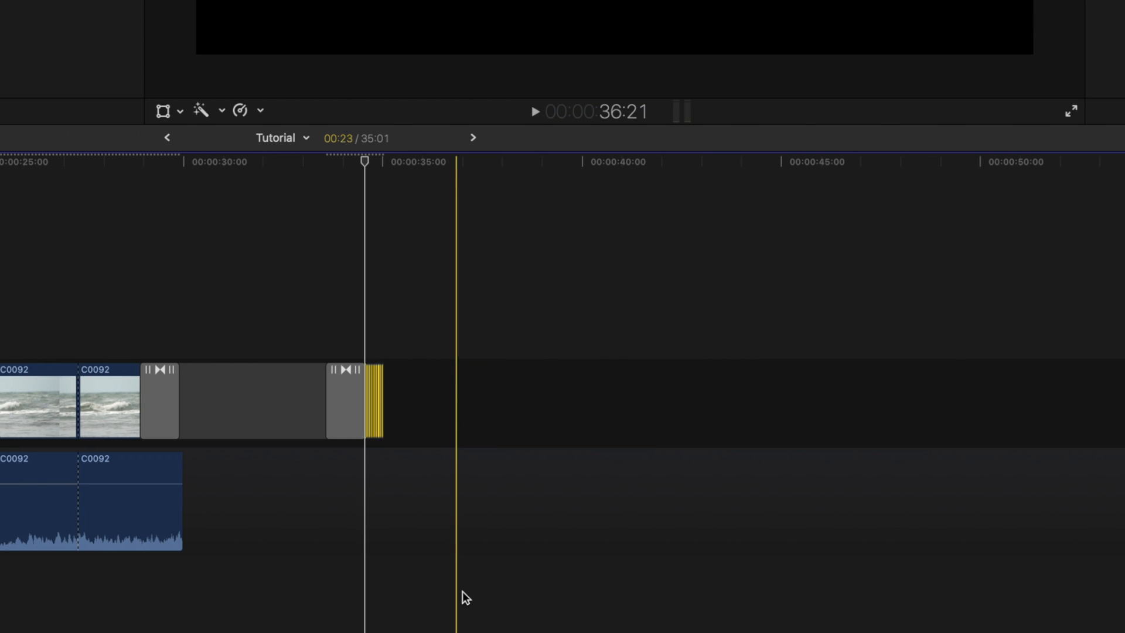
left_click(340, 386)
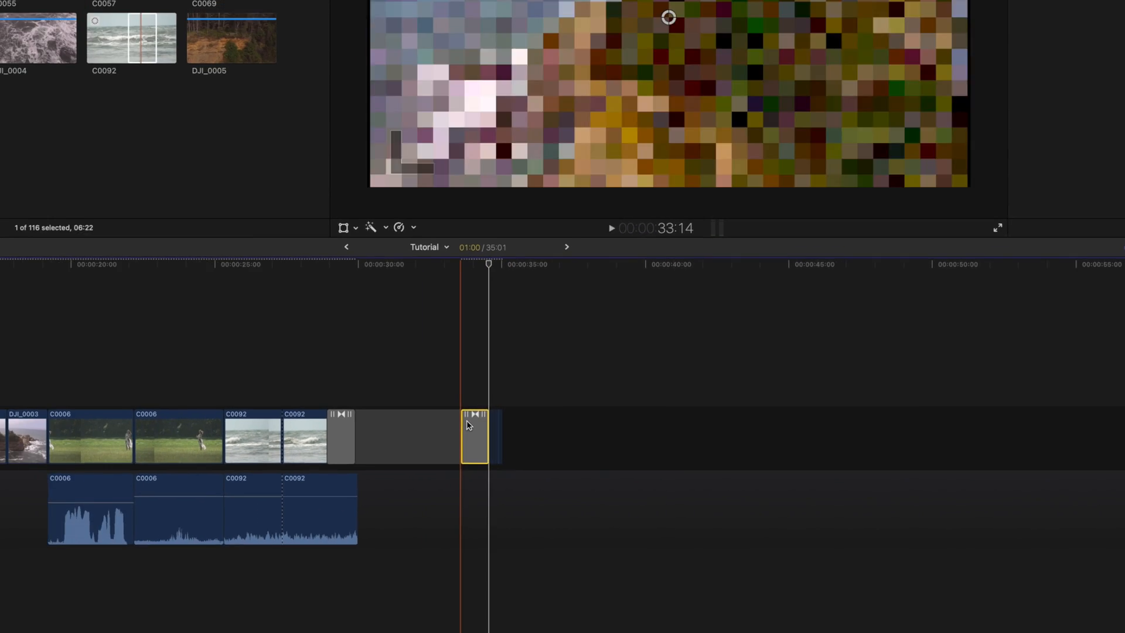
key("Delete")
- Zoom in and play back the end of the timeline
key("super+equal")
key("super+equal")
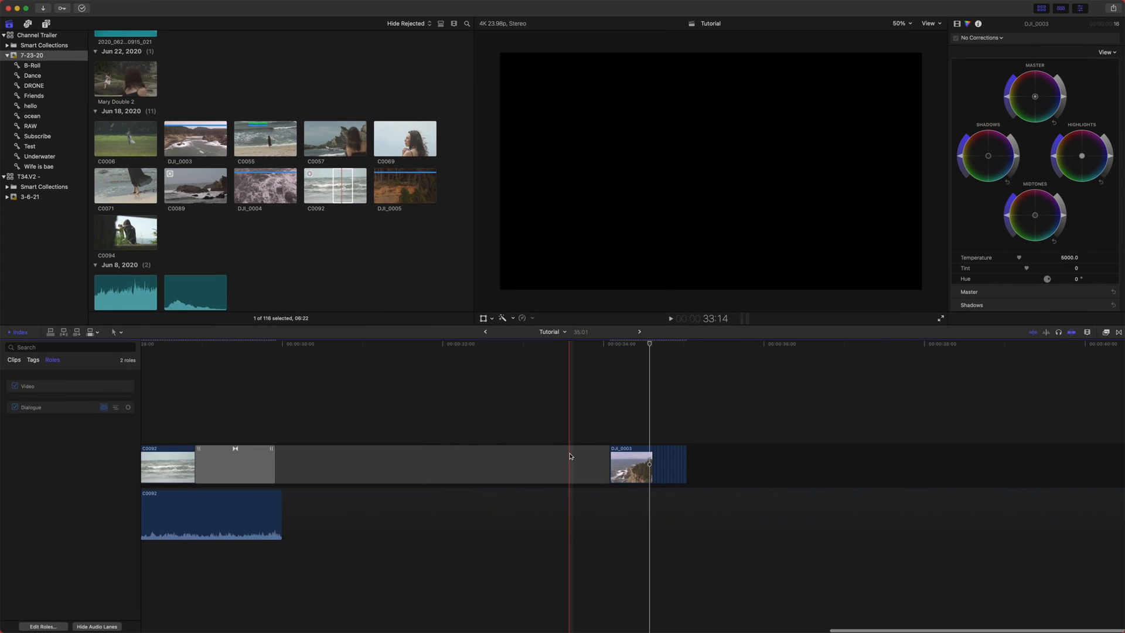
key("space")
key("space")
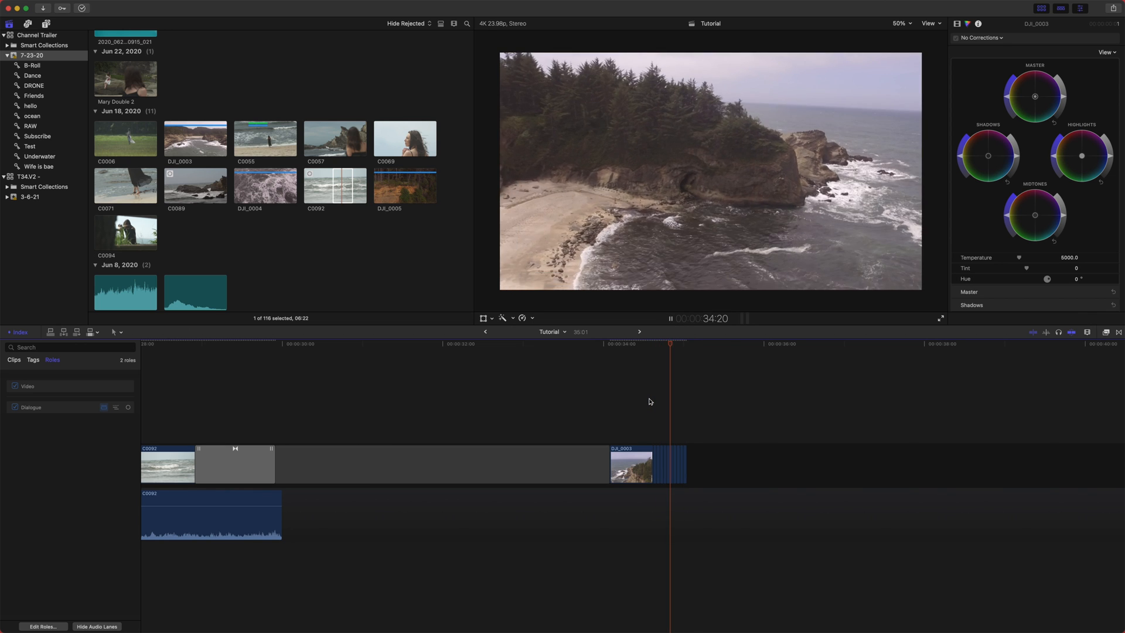
key("super+minus")
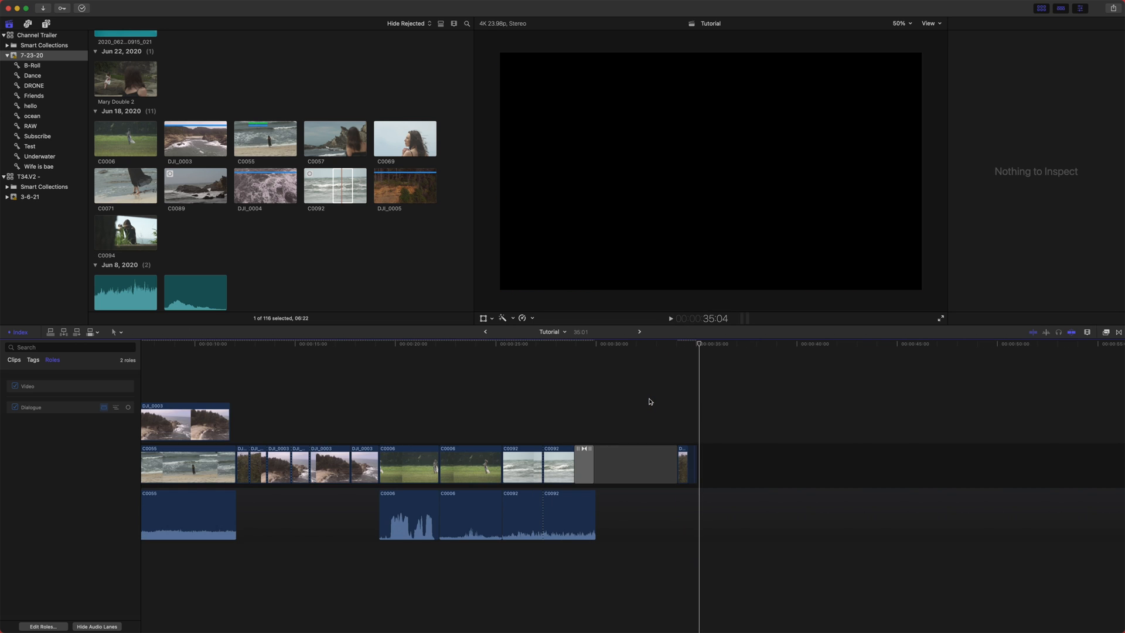
right_click(683, 453)
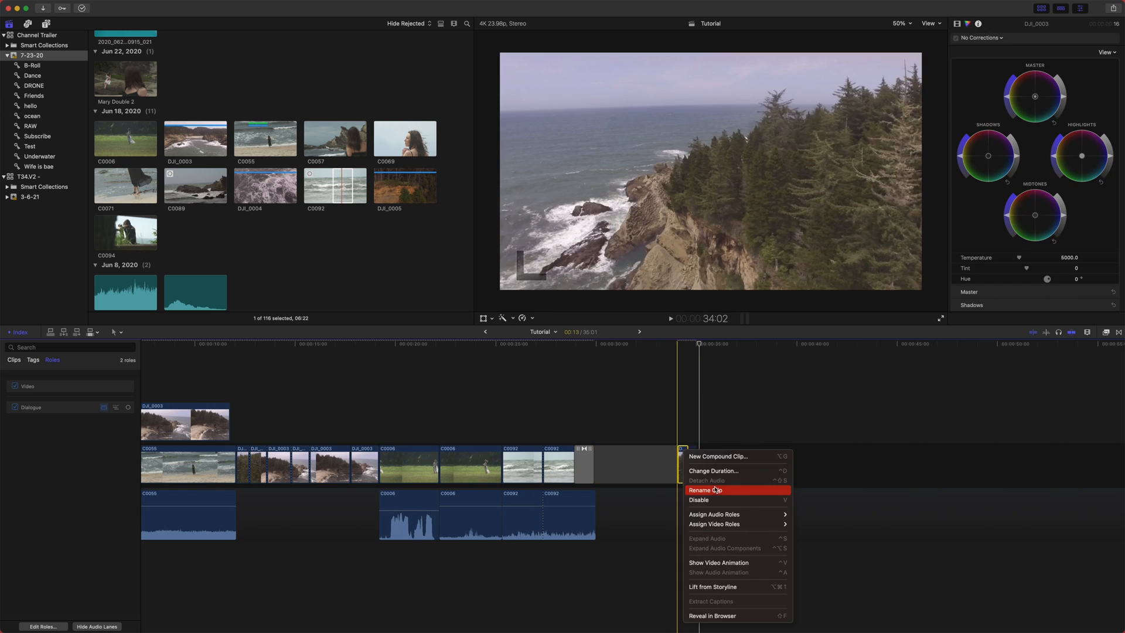
left_click(793, 425)
- Collapse the expanded audio of the C0006 clip in the primary storyline
key("super+equal")
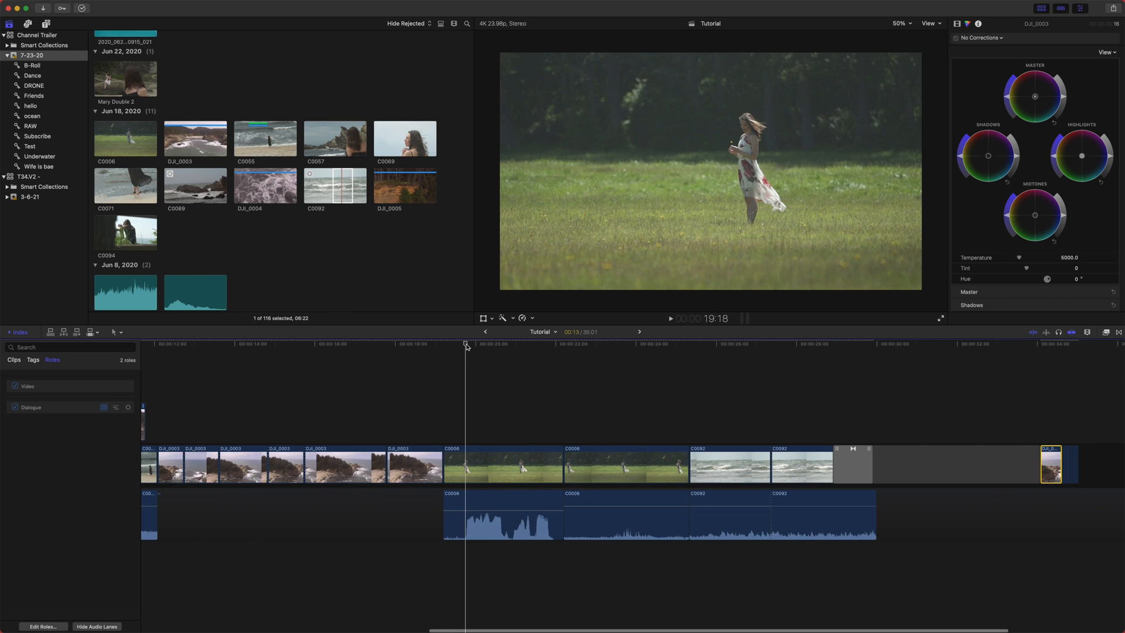
double_click(487, 519)
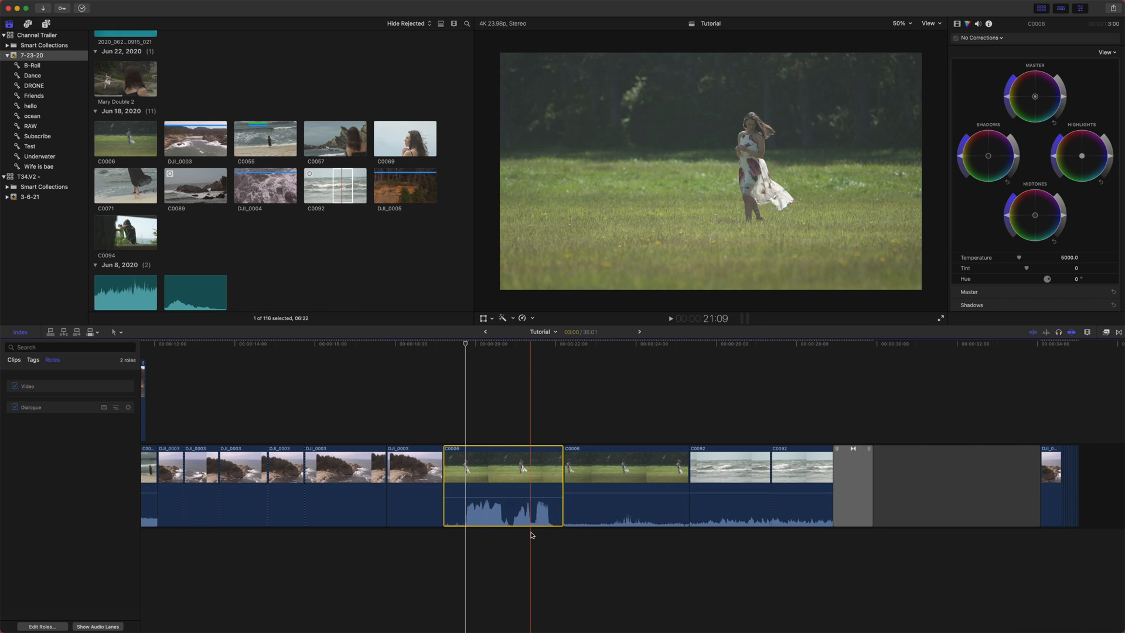
scroll(532, 528, "left", 4)
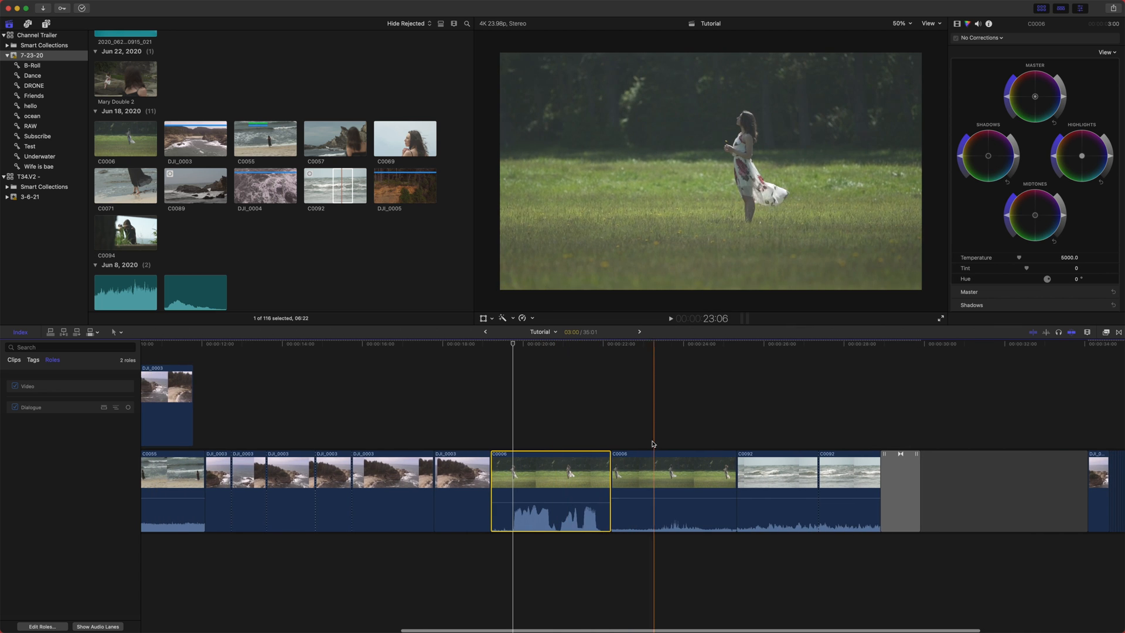
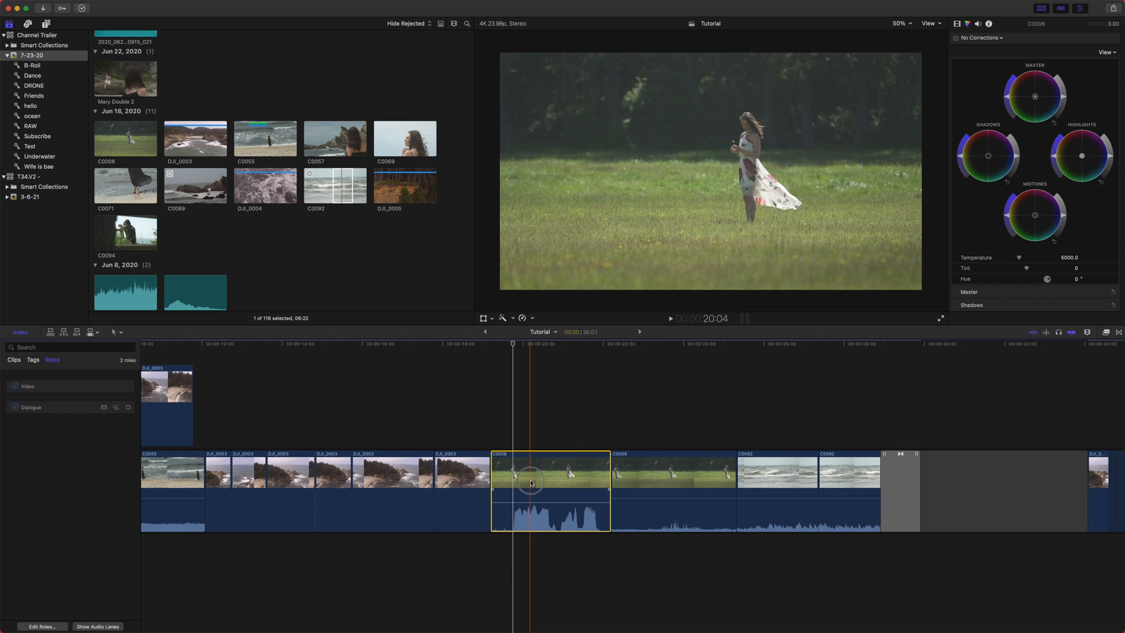
- Open the audio inspector for the selected C0006 clip and review its audio configuration
left_click(977, 24)
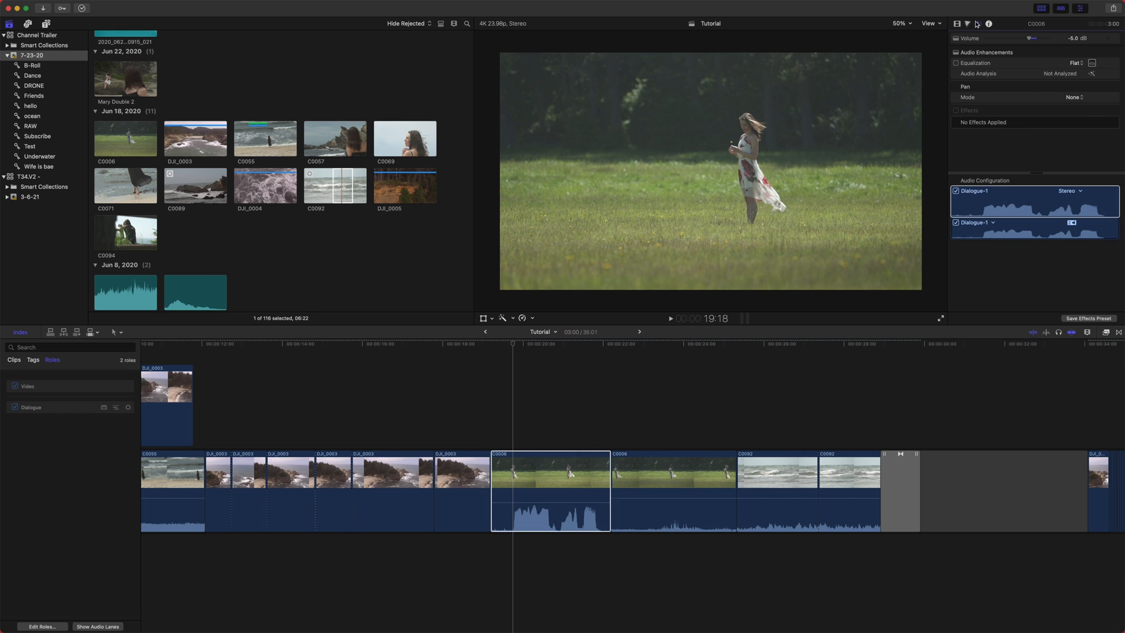
left_click(528, 475)
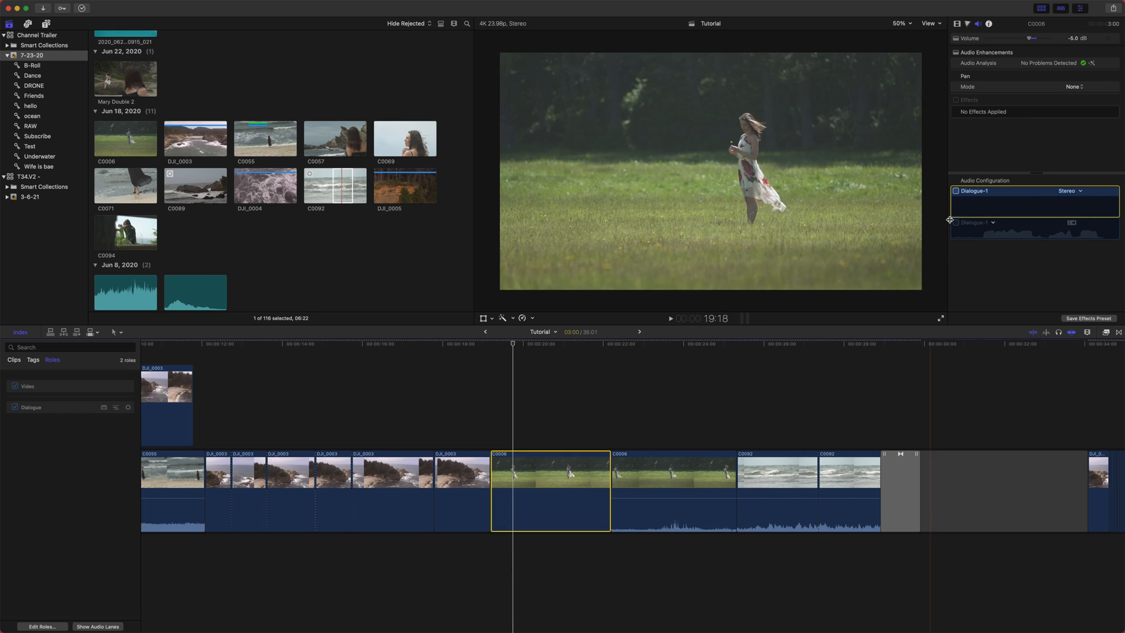
scroll(557, 477, "down", 1)
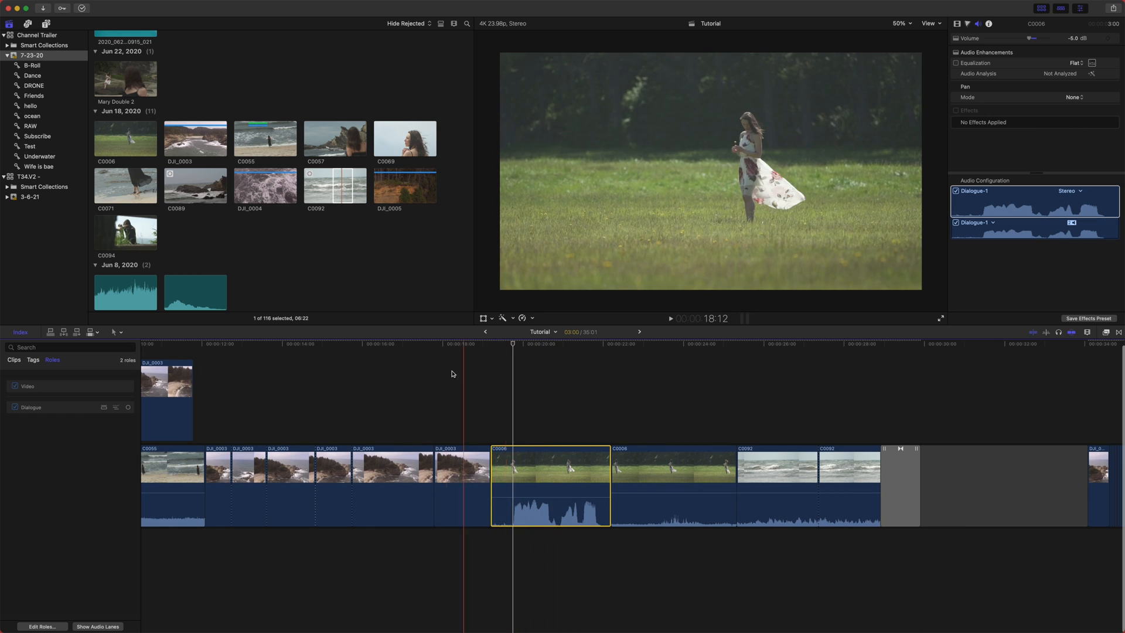
- Detach the audio of the C0006 clip and slide the detached audio right and back again
right_click(534, 470)
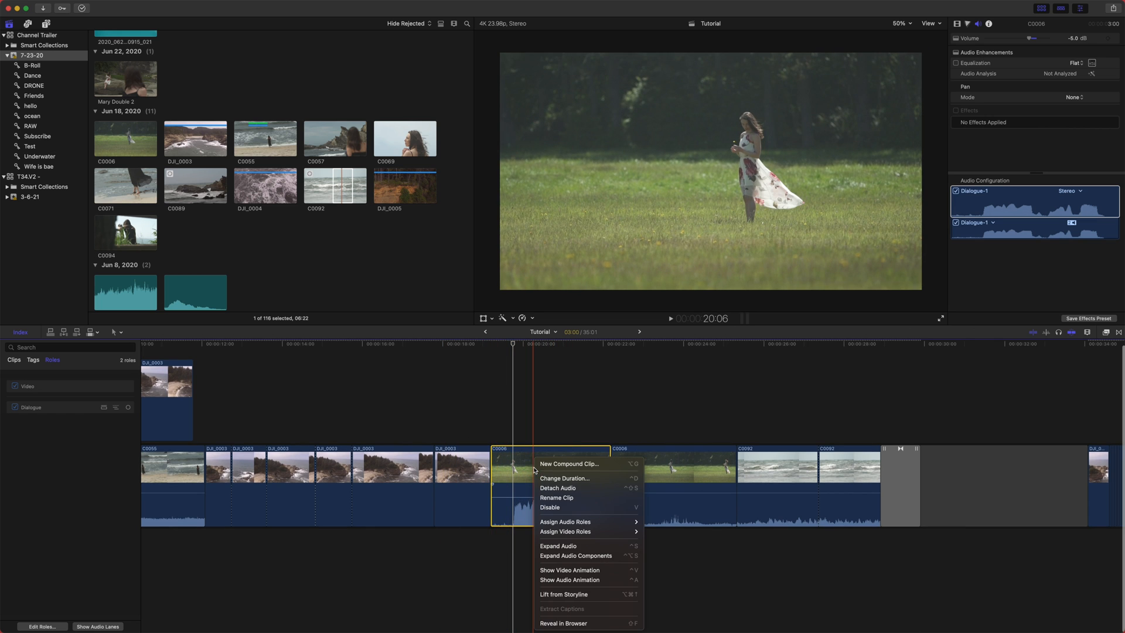
left_click(571, 487)
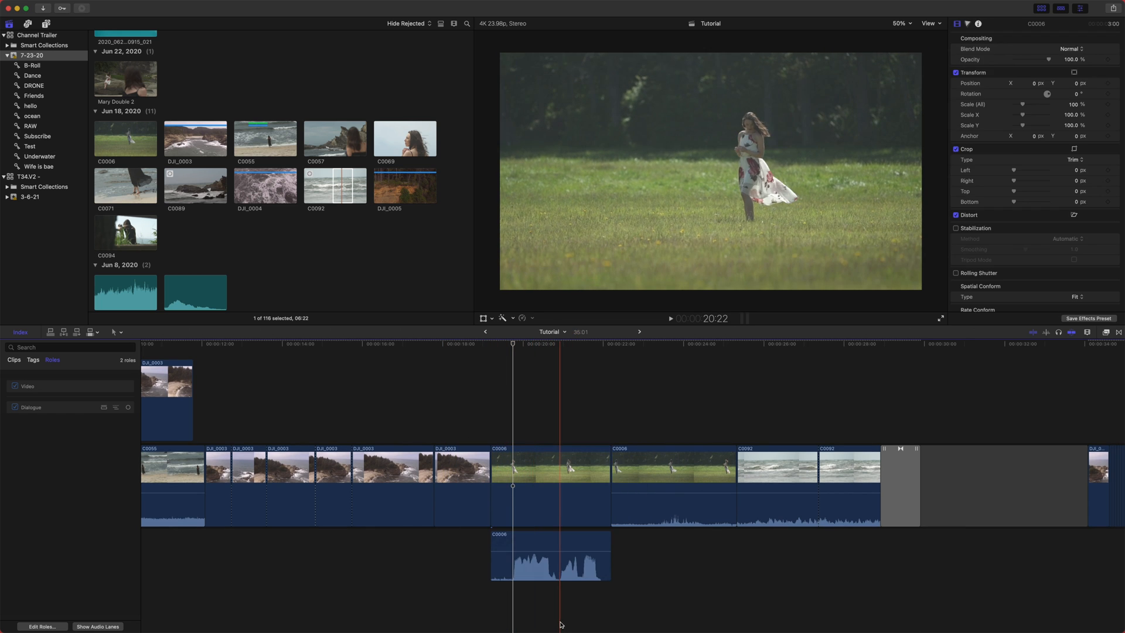
left_click(559, 576)
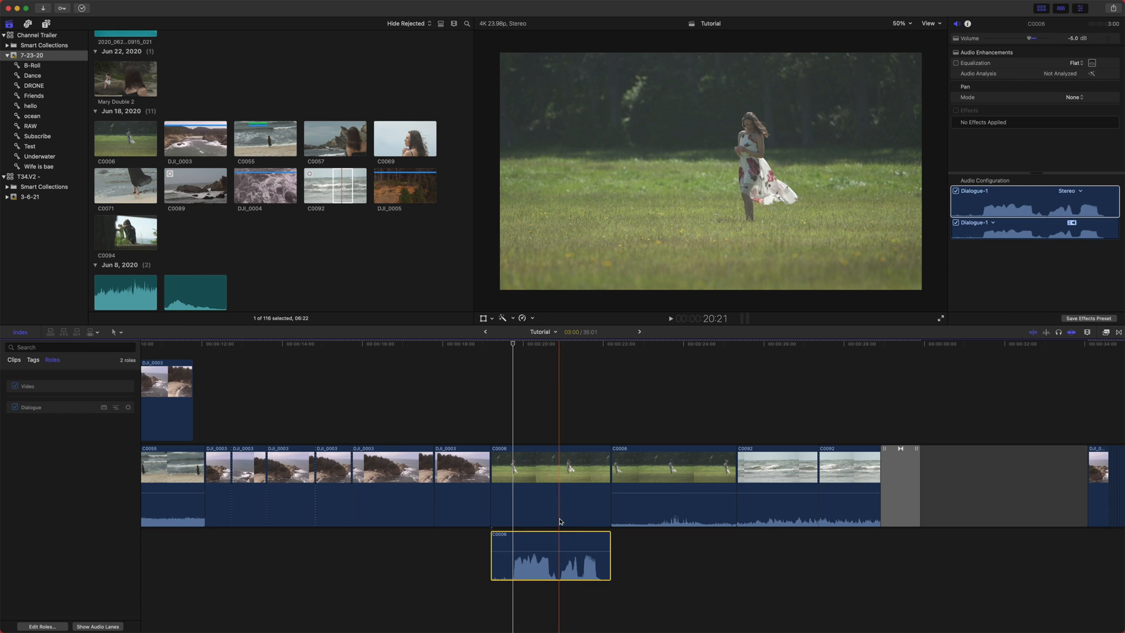
left_click_drag(563, 564, 712, 573)
left_click(545, 513)
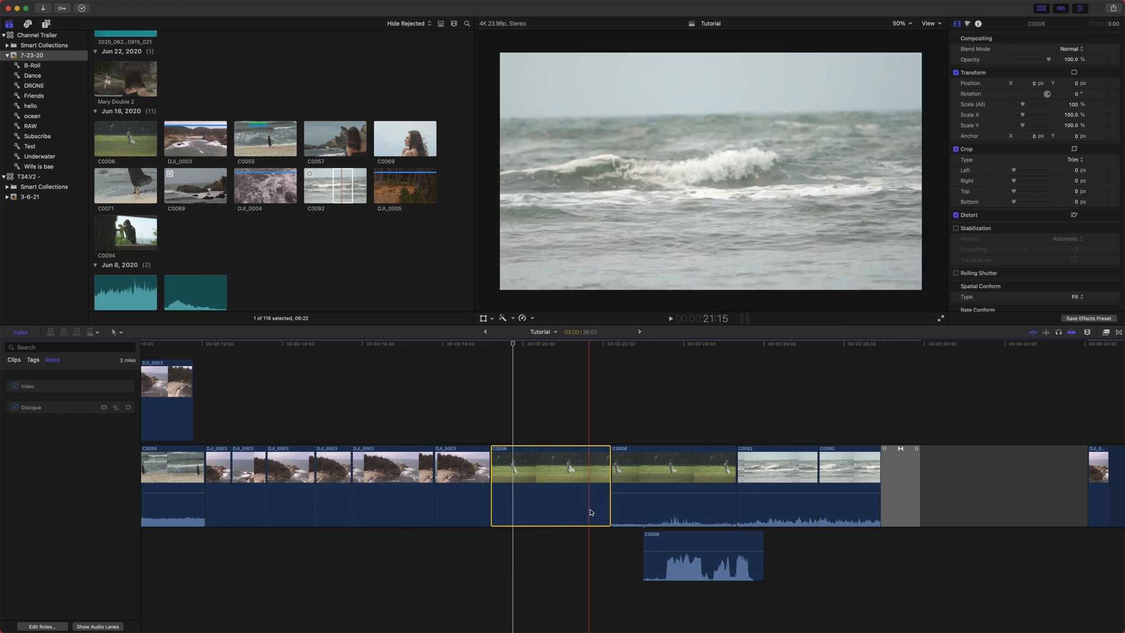
left_click_drag(681, 544, 526, 546)
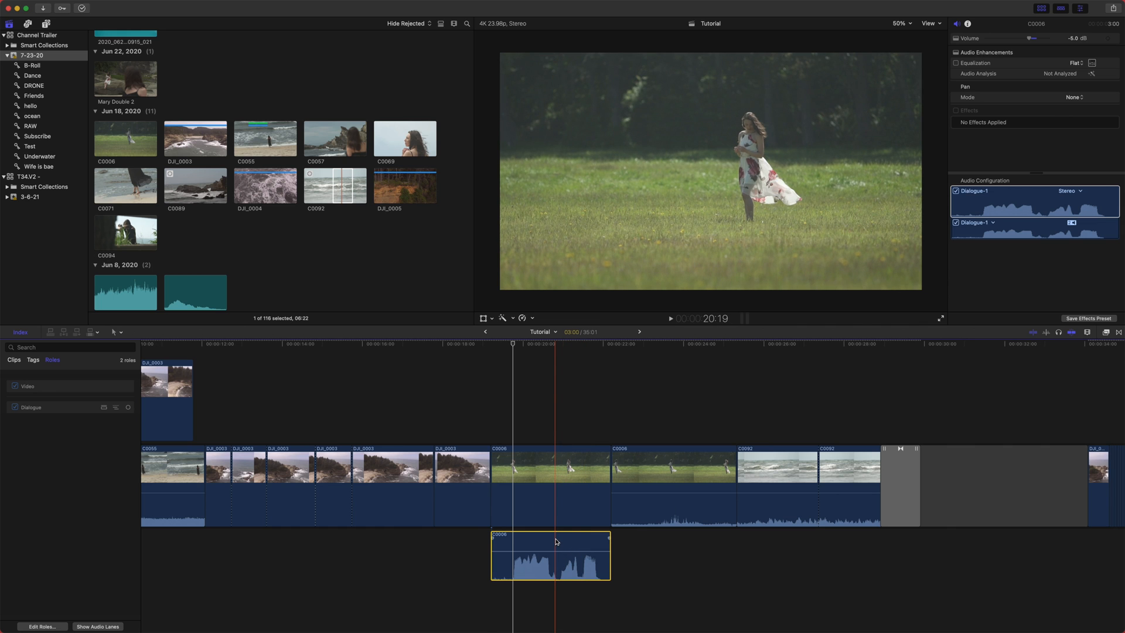
- Undo the audio moves and the detach of the C0006 clip
key("super+z")
key("super+z")
key("super+z")
key("super+z")
key("super+z")
key("super+z")
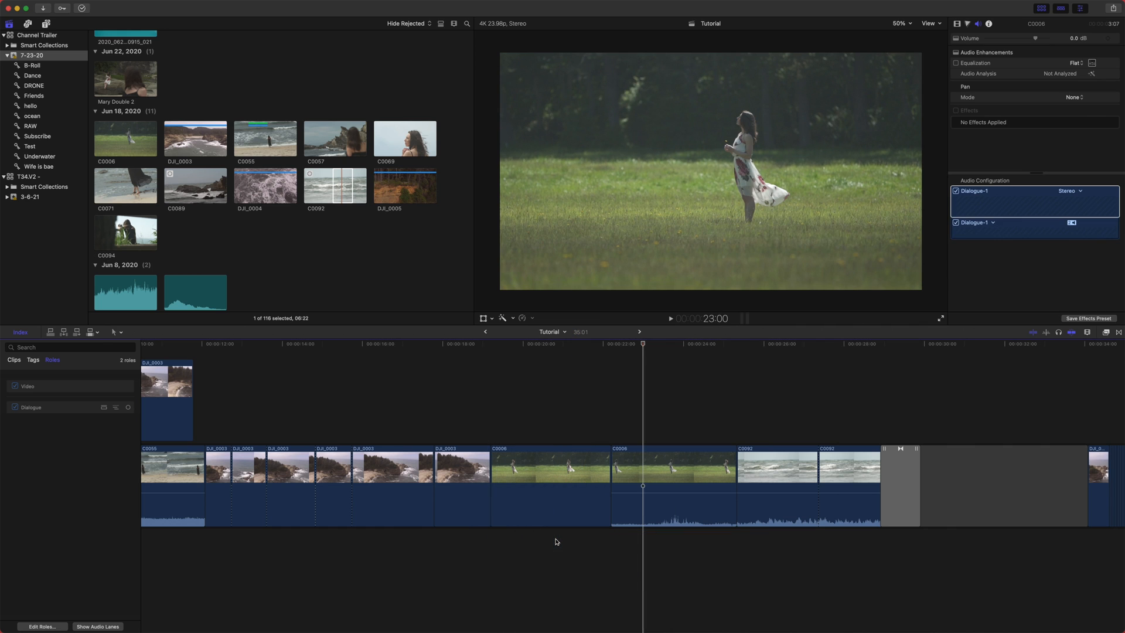
- Rename the C0006 clip in the primary storyline to Wife is bae
left_click(545, 497)
left_click(518, 345)
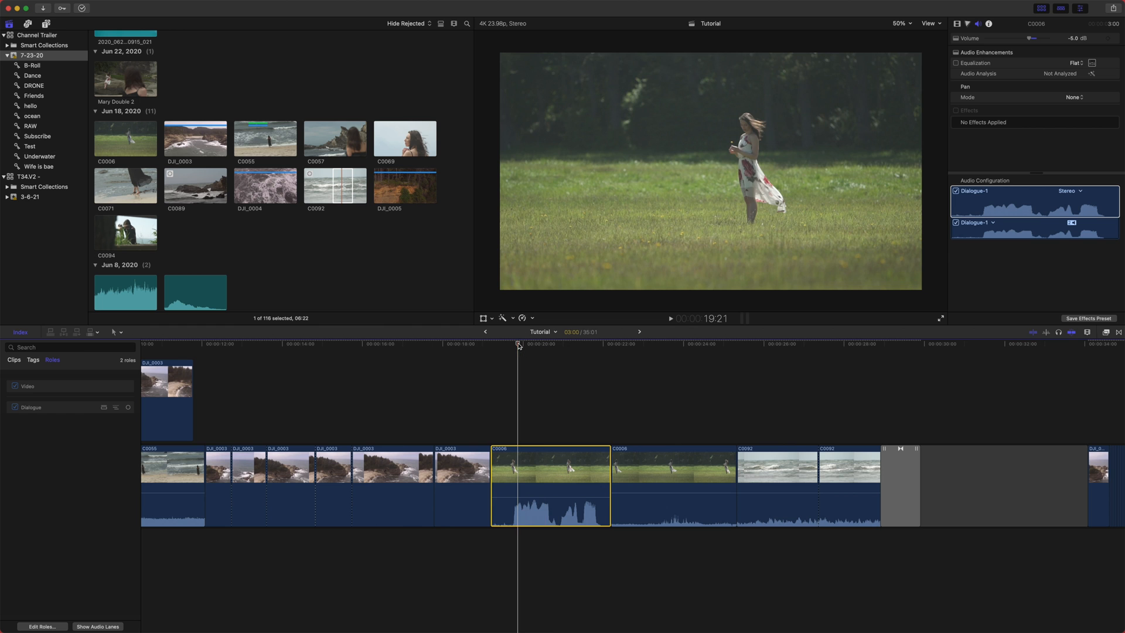
right_click(570, 472)
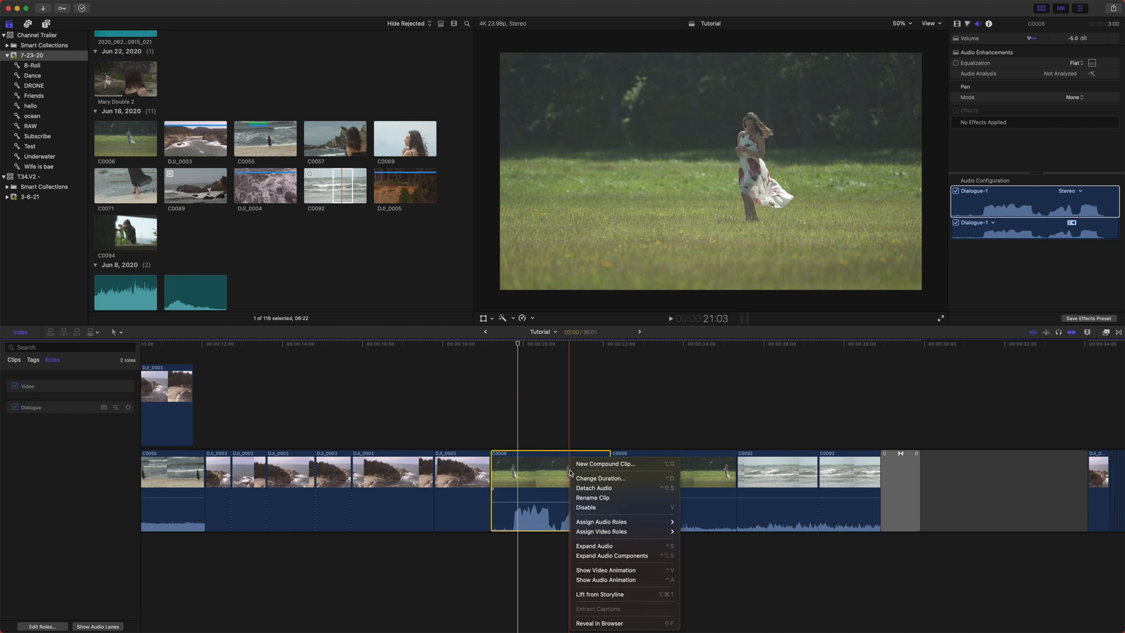
left_click(633, 499)
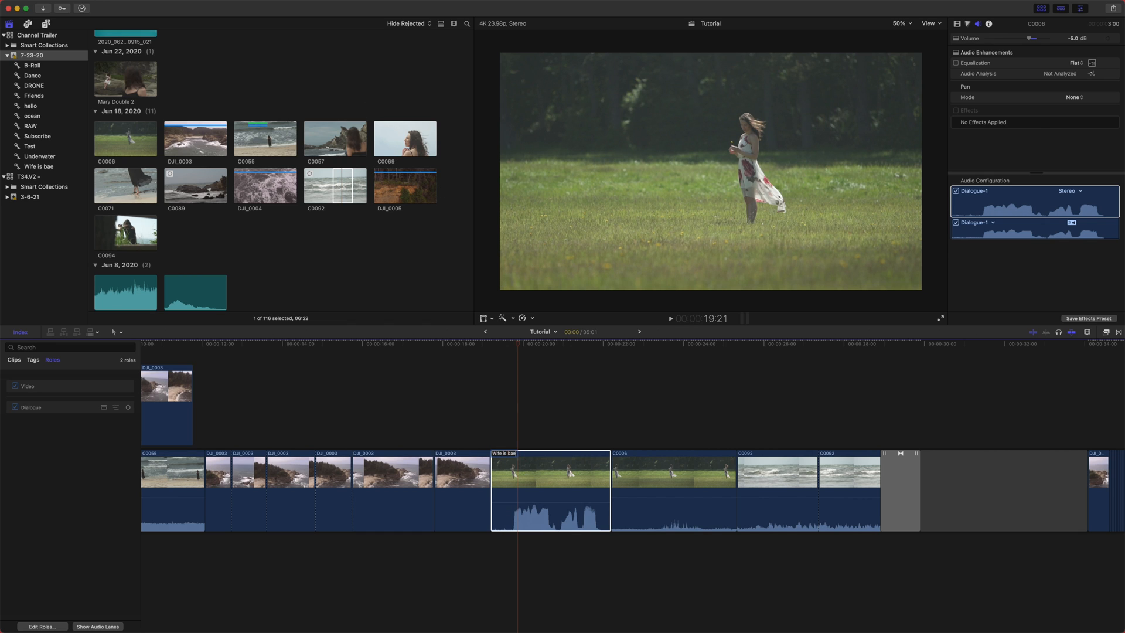
key("Return")
- Toggle the Wife is bae clip between disabled and enabled several times
scroll(648, 465, "left", 3)
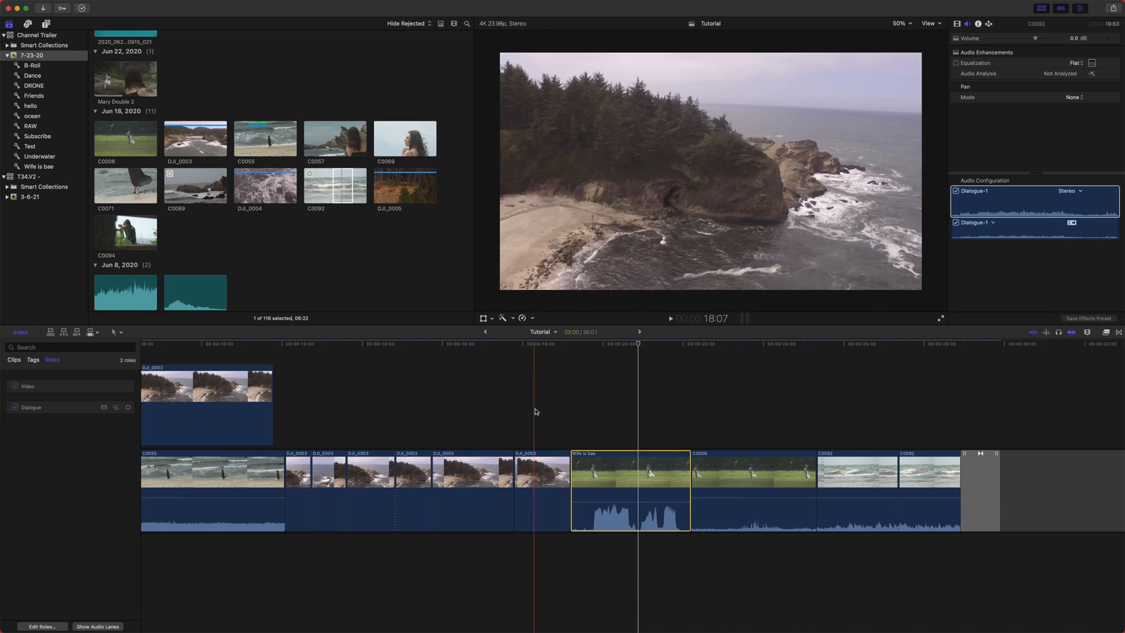
scroll(614, 502, "right", 5)
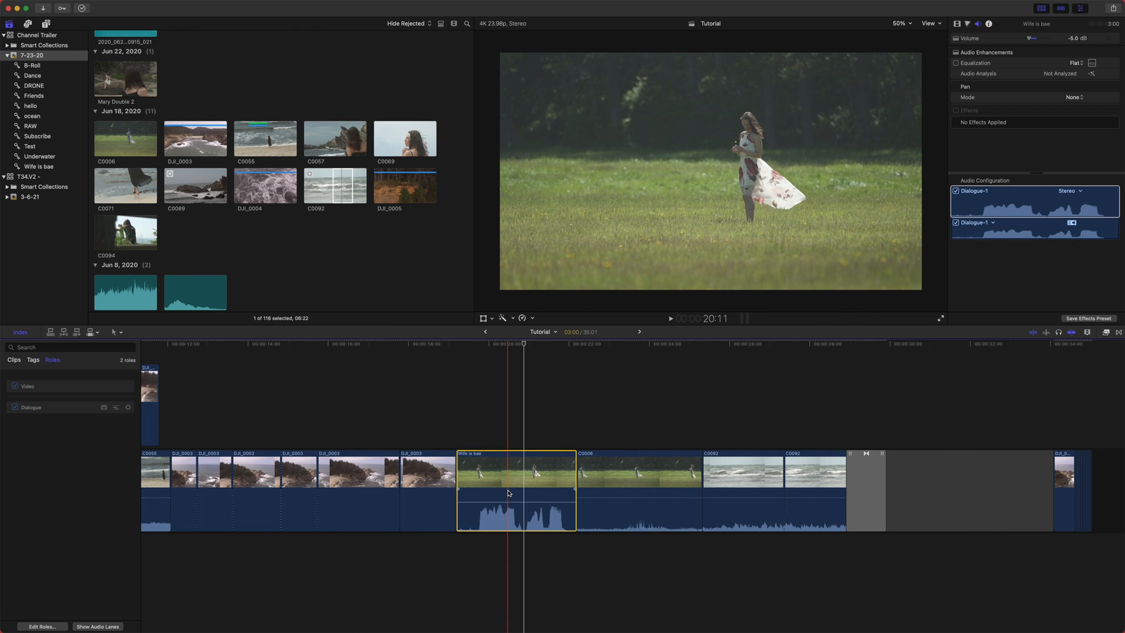
key("v")
key("v")
key("v")
key("v")
- Assign the Titles video role to the Wife is bae clip
left_click(434, 469)
left_click(518, 463)
right_click(518, 463)
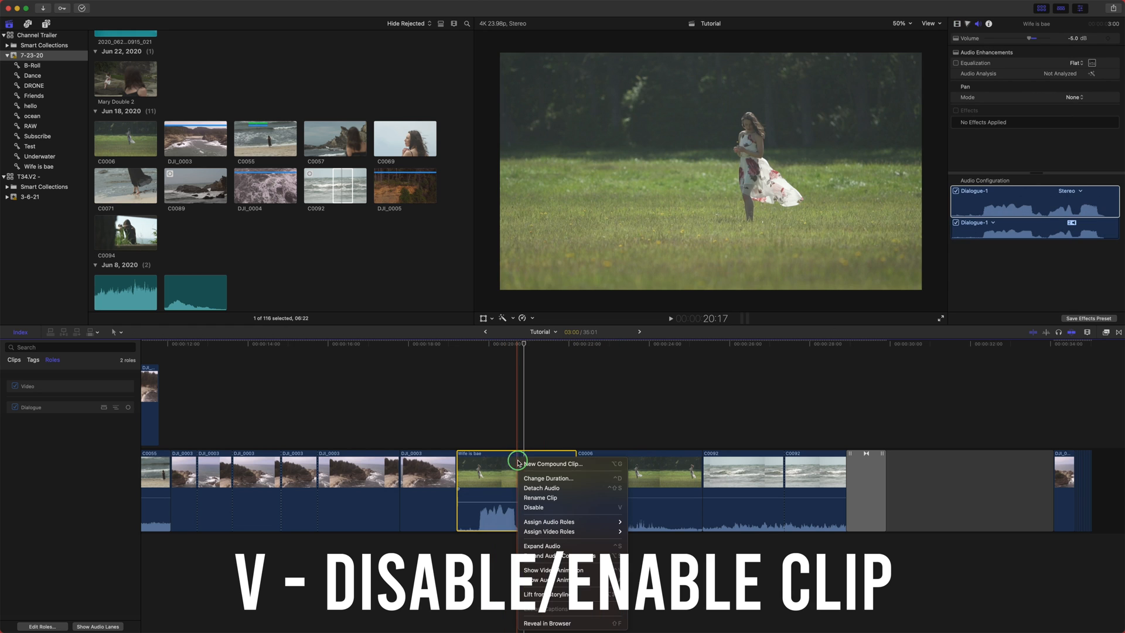
left_click(545, 422)
right_click(529, 472)
mouse_move(565, 524)
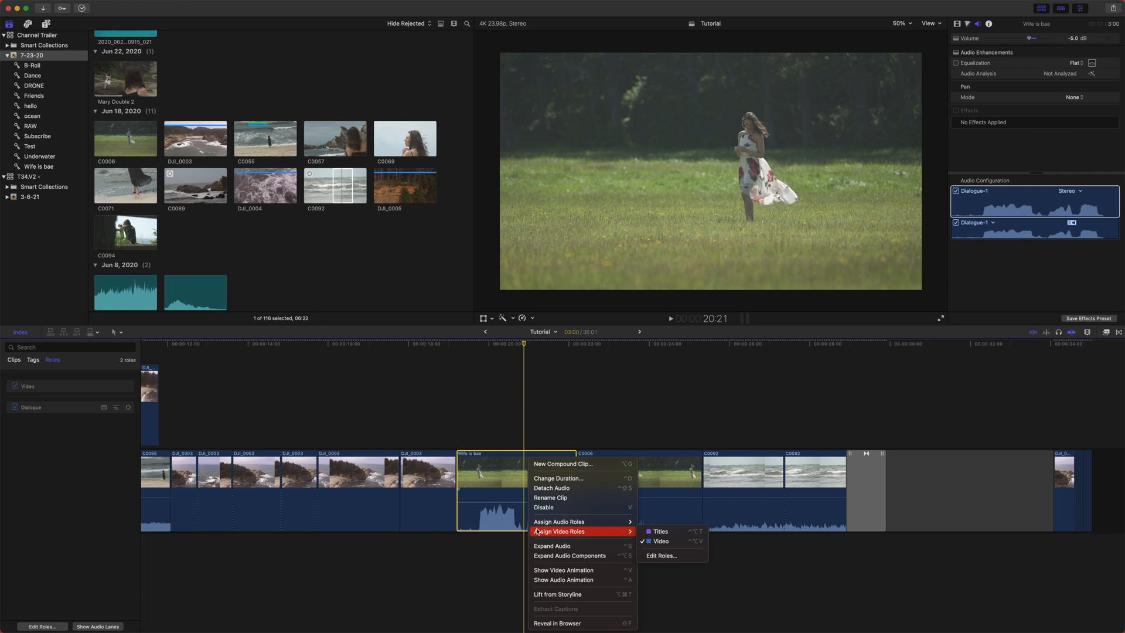
left_click(696, 534)
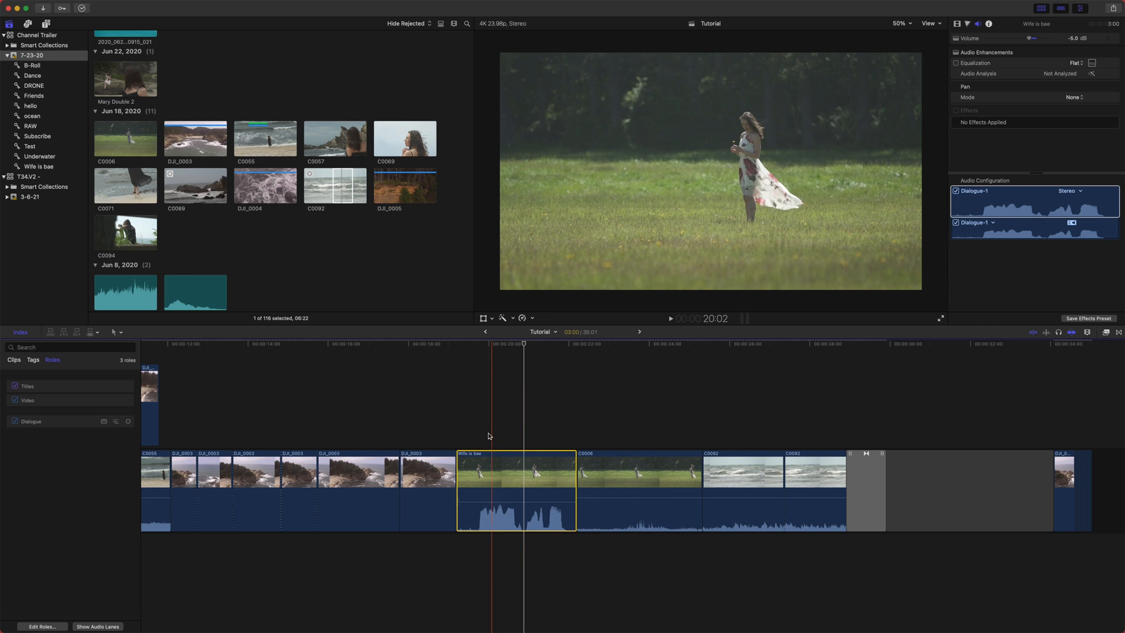
- Switch the Titles role off and on in the timeline index, then reassign the clip to the Video role
left_click(14, 385)
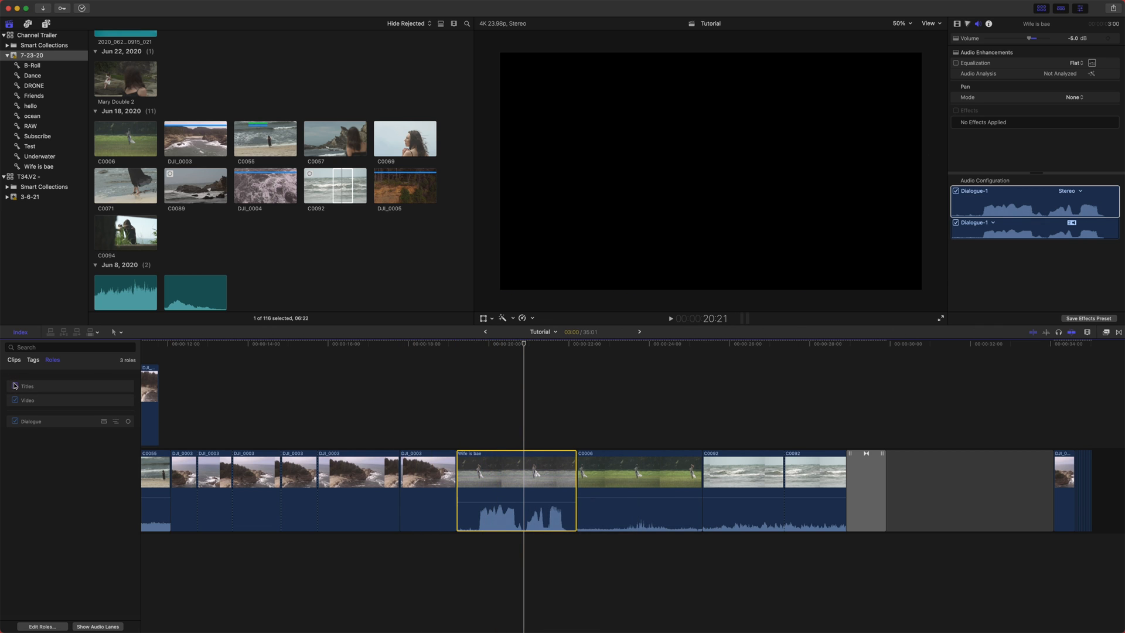
left_click(15, 385)
right_click(475, 463)
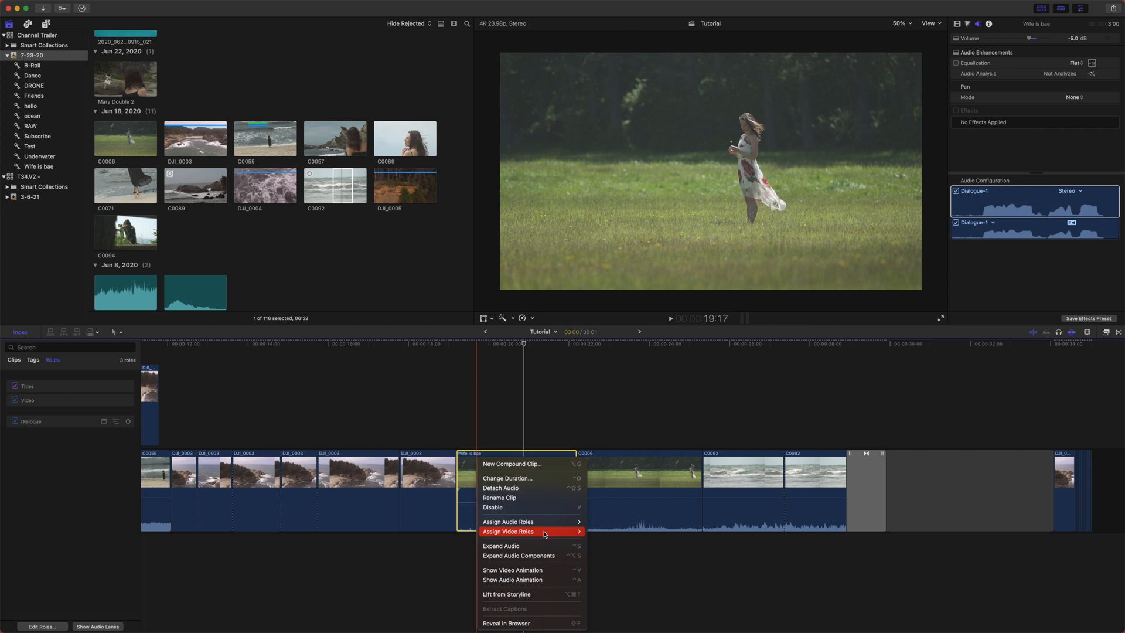
left_click(605, 542)
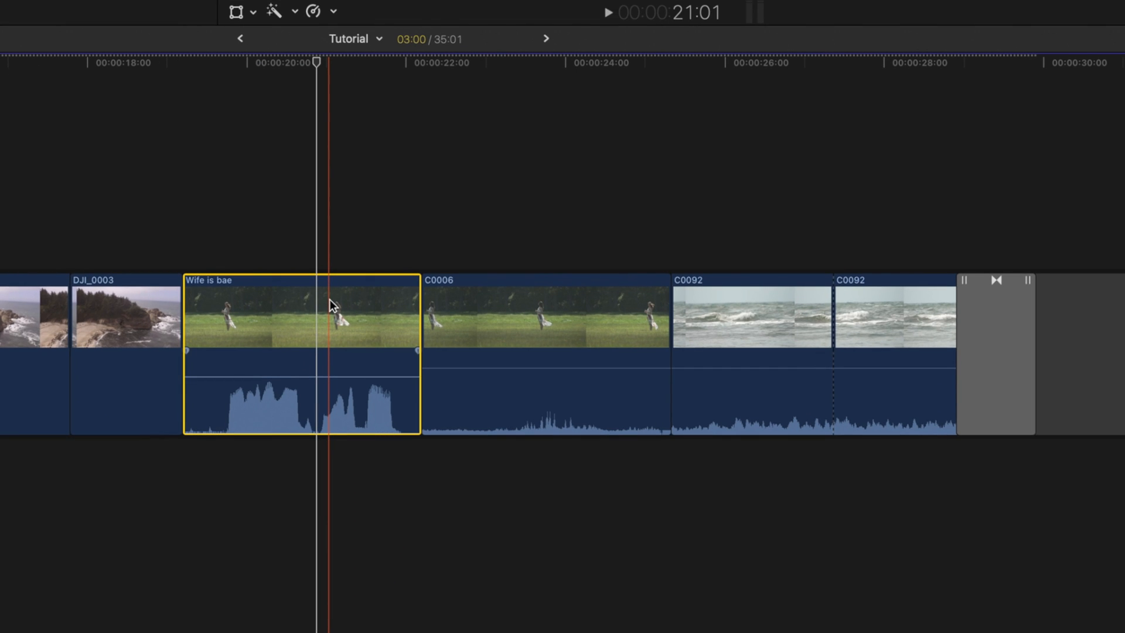
- Expand the Wife is bae clip's audio and extend it past the video end over the C0006 clip
right_click(329, 300)
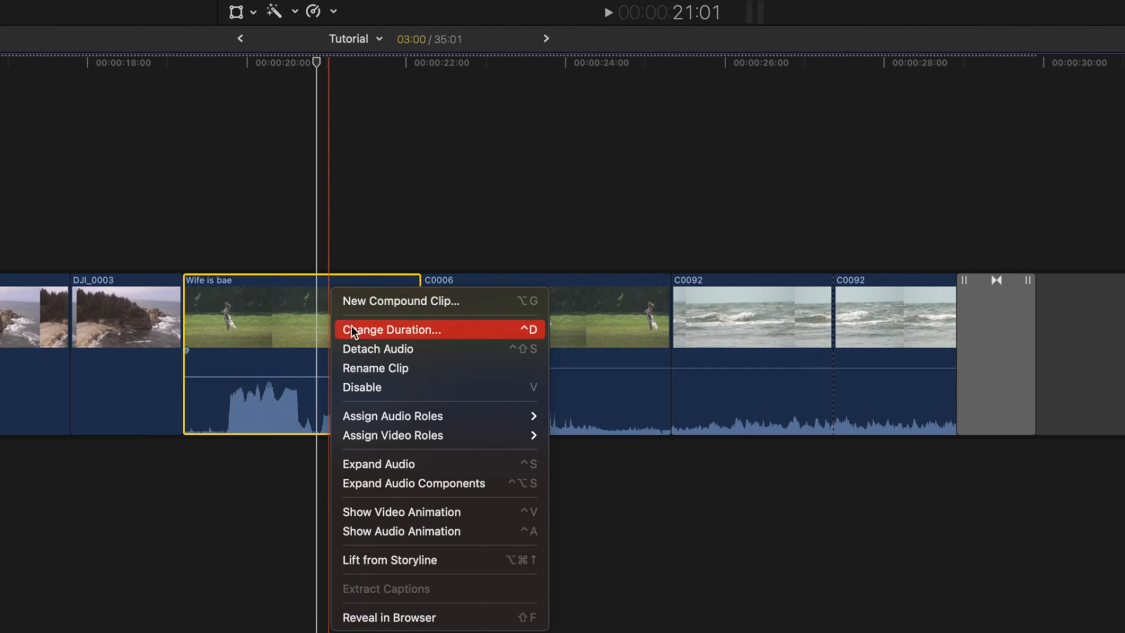
left_click(398, 463)
left_click_drag(419, 450, 709, 464)
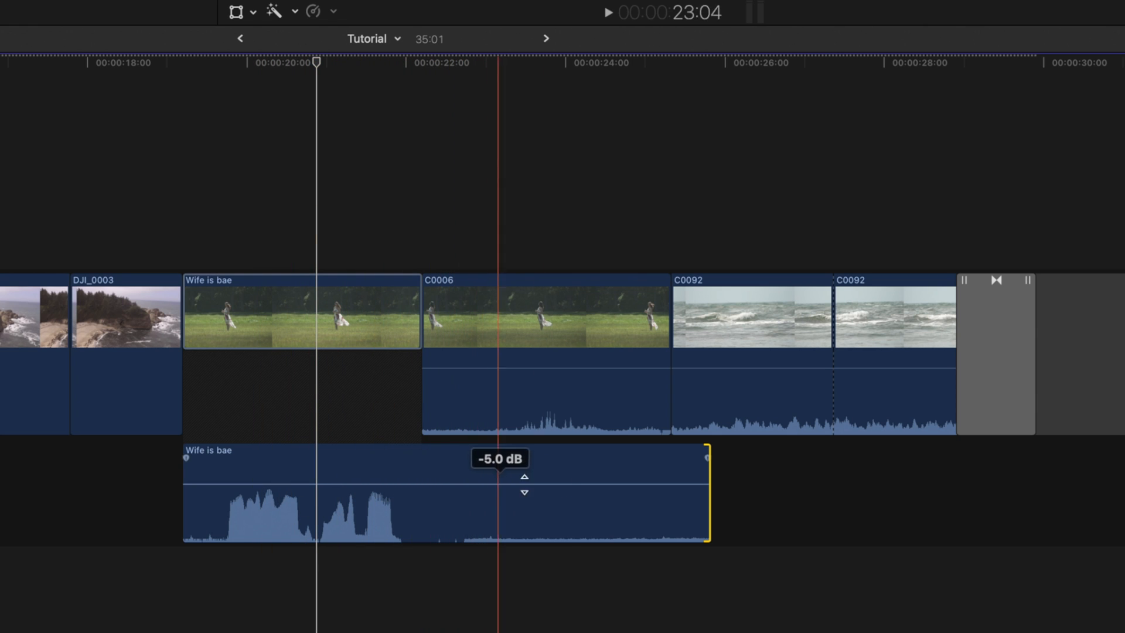
left_click(369, 327)
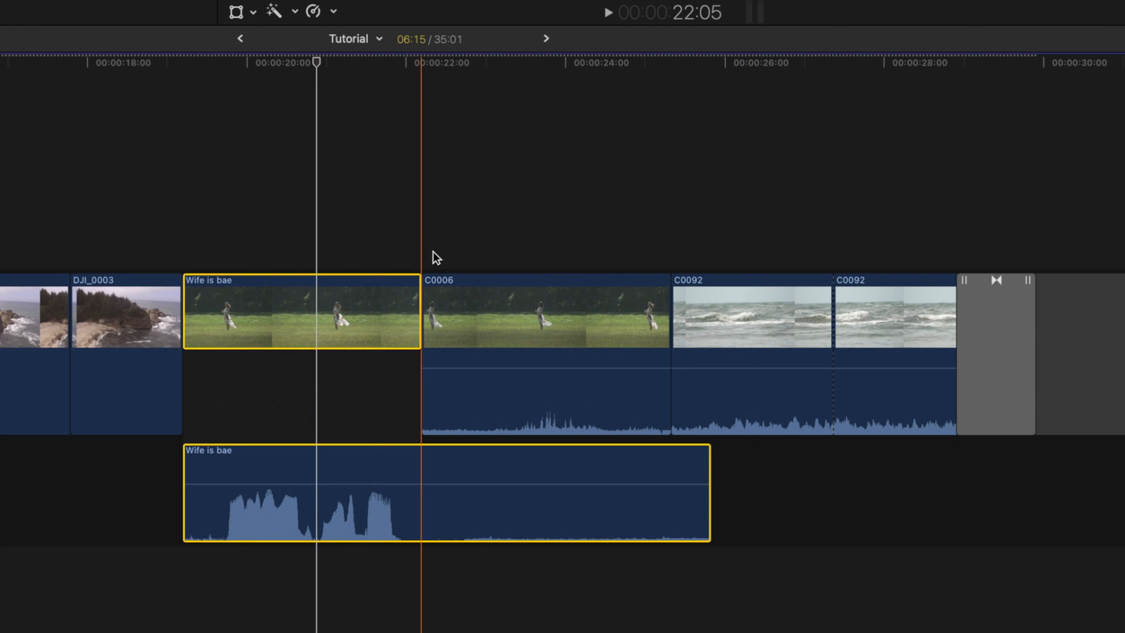
double_click(640, 385)
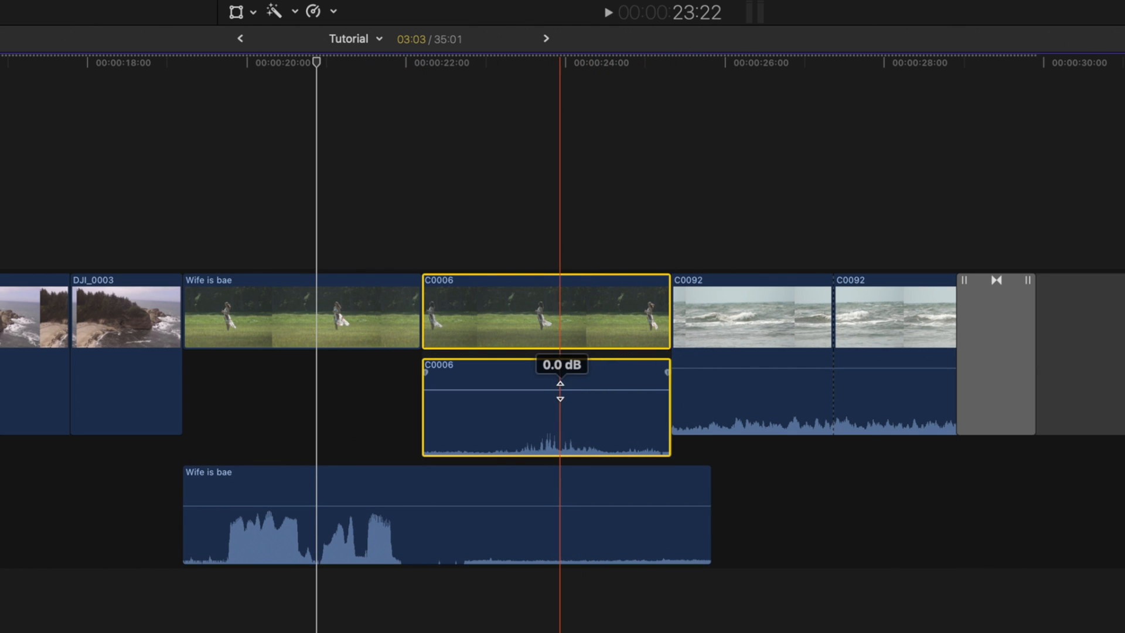
left_click_drag(420, 300, 422, 249)
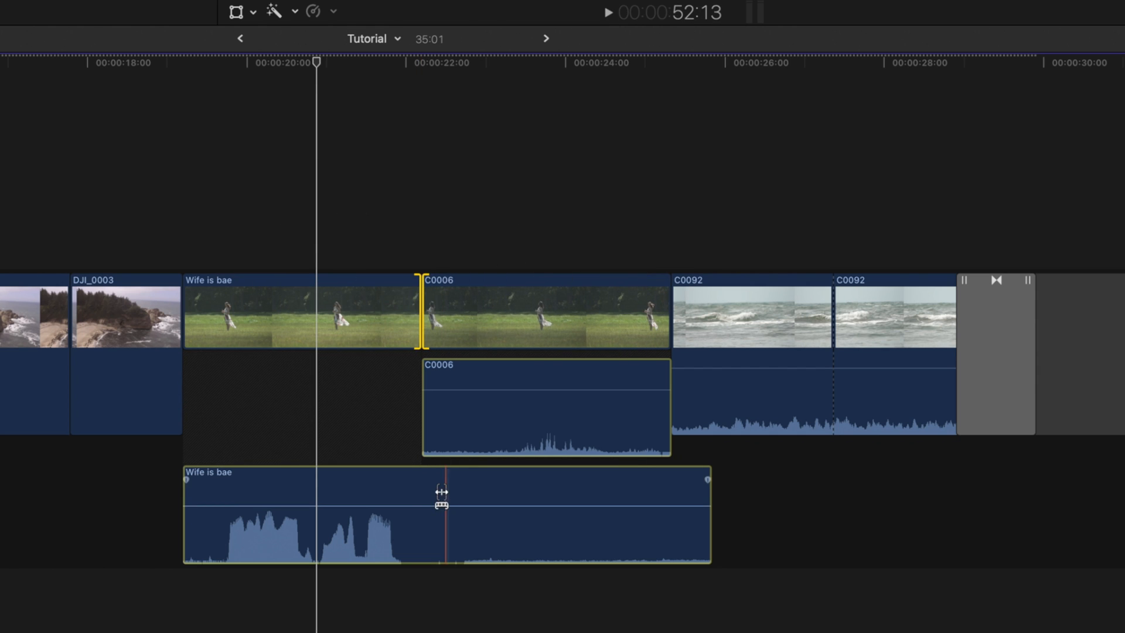
- Collapse the expanded audio of the Wife is bae and C0006 clips
key("a")
left_click(473, 415)
key("ctrl+s")
left_click(452, 494)
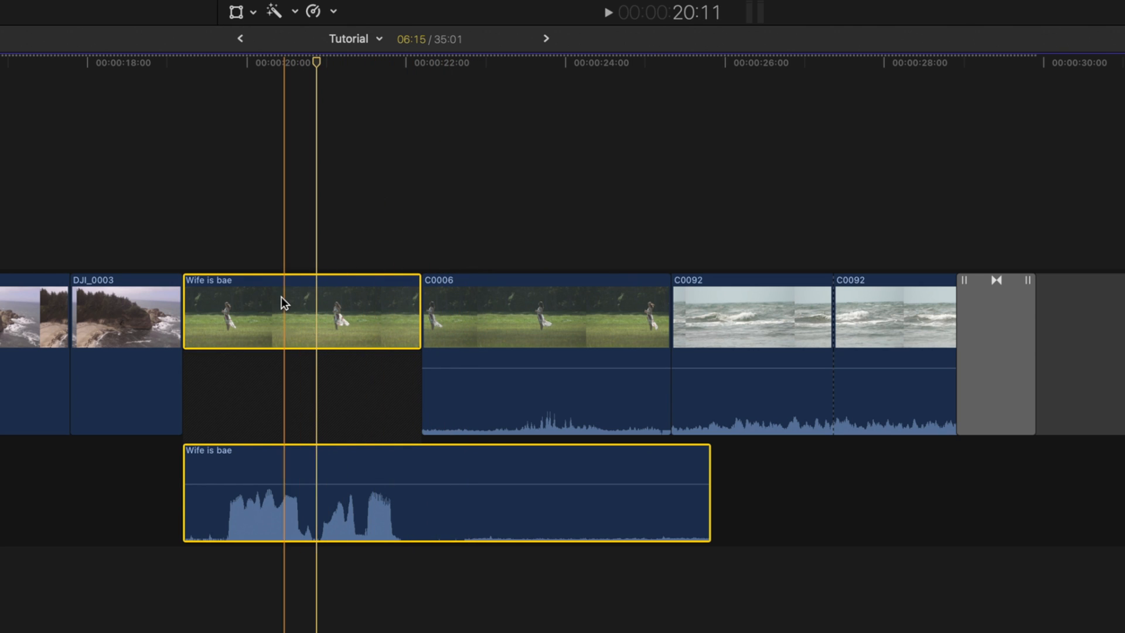
key("ctrl+s")
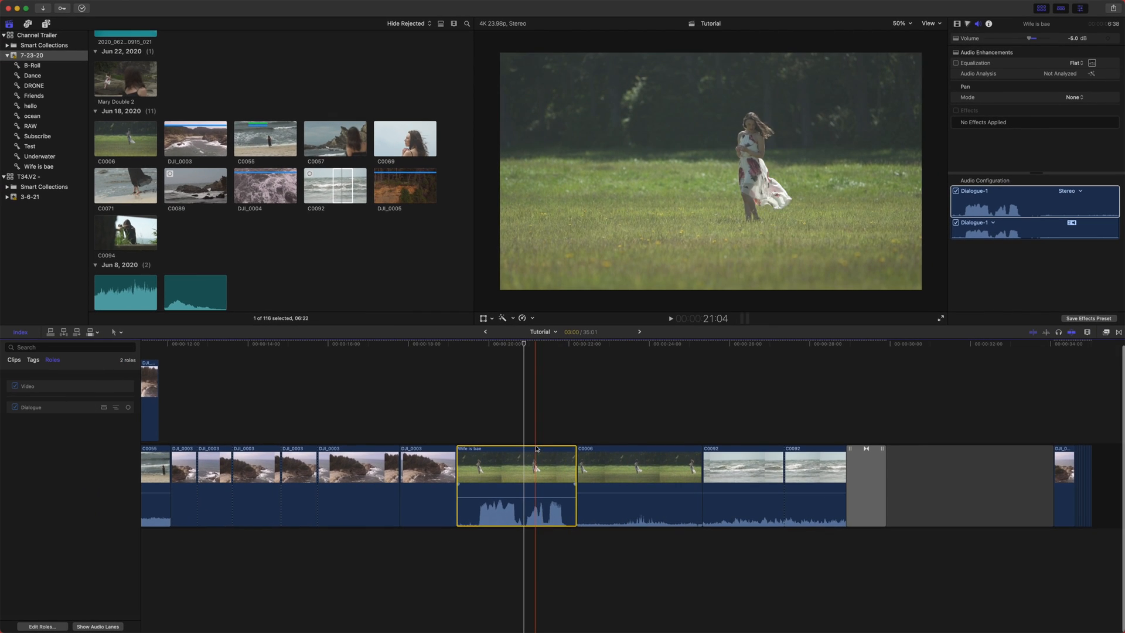
key("ctrl+s")
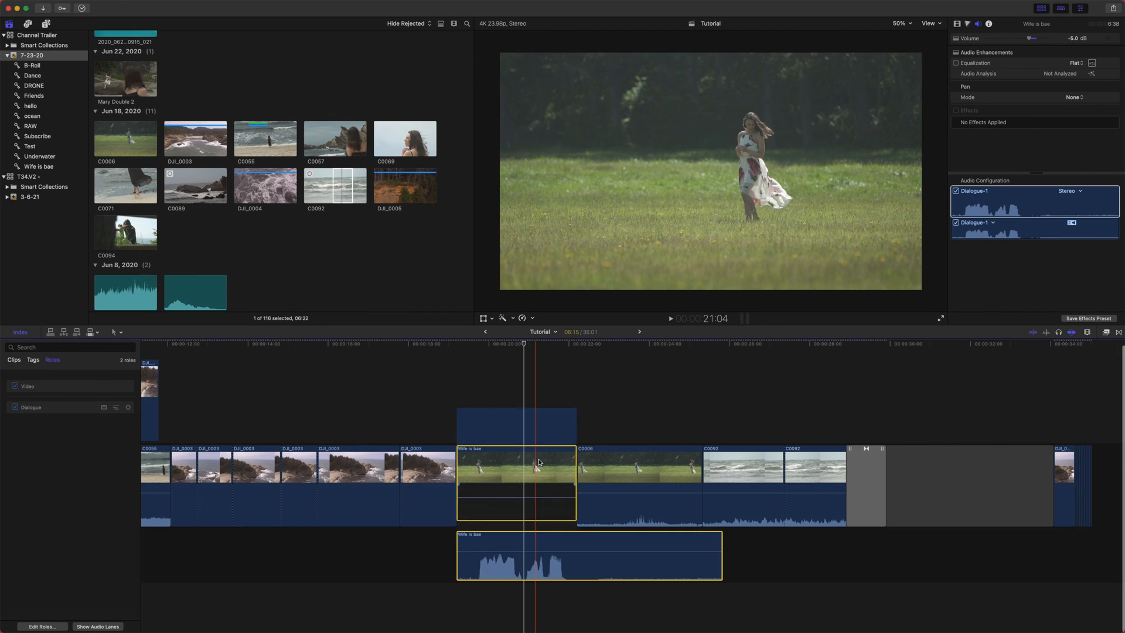
key("ctrl+s")
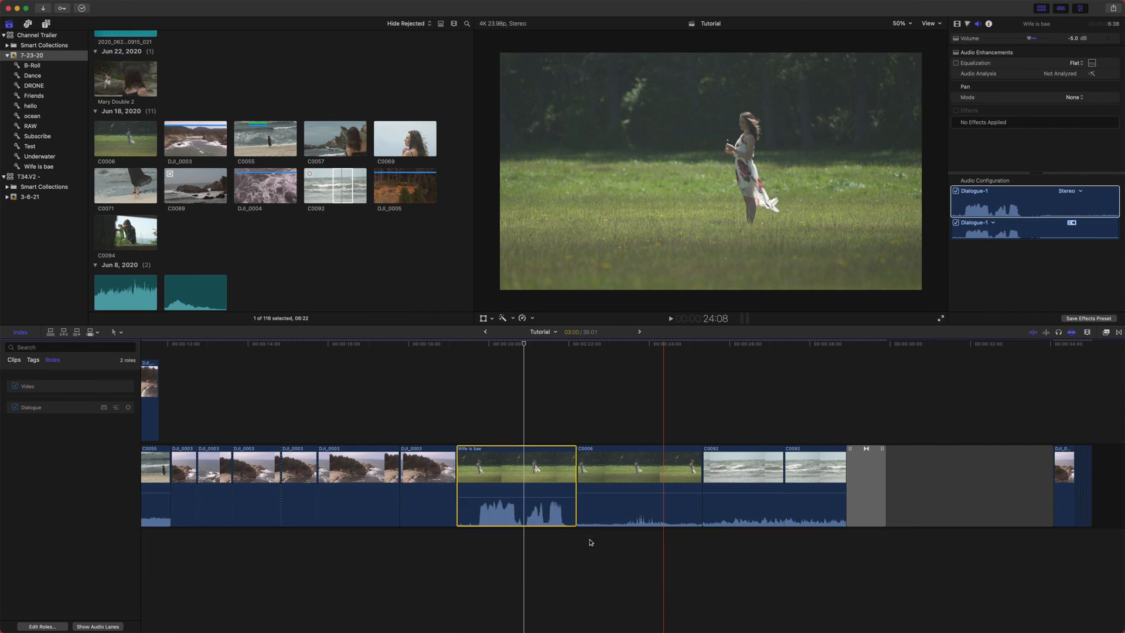
right_click(592, 487)
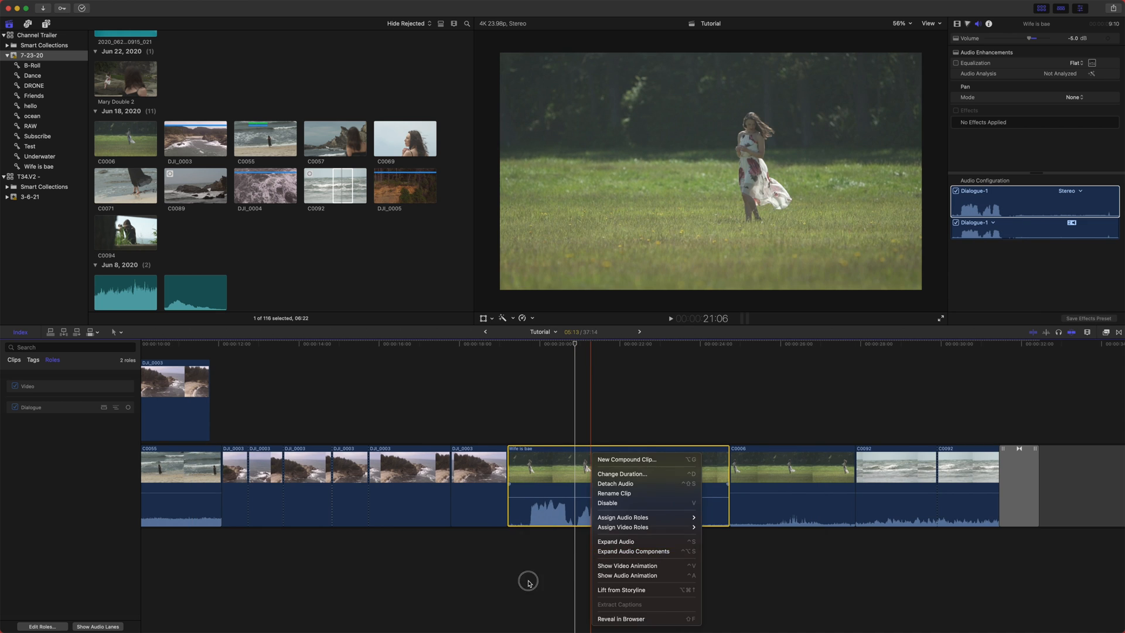
left_click(529, 581)
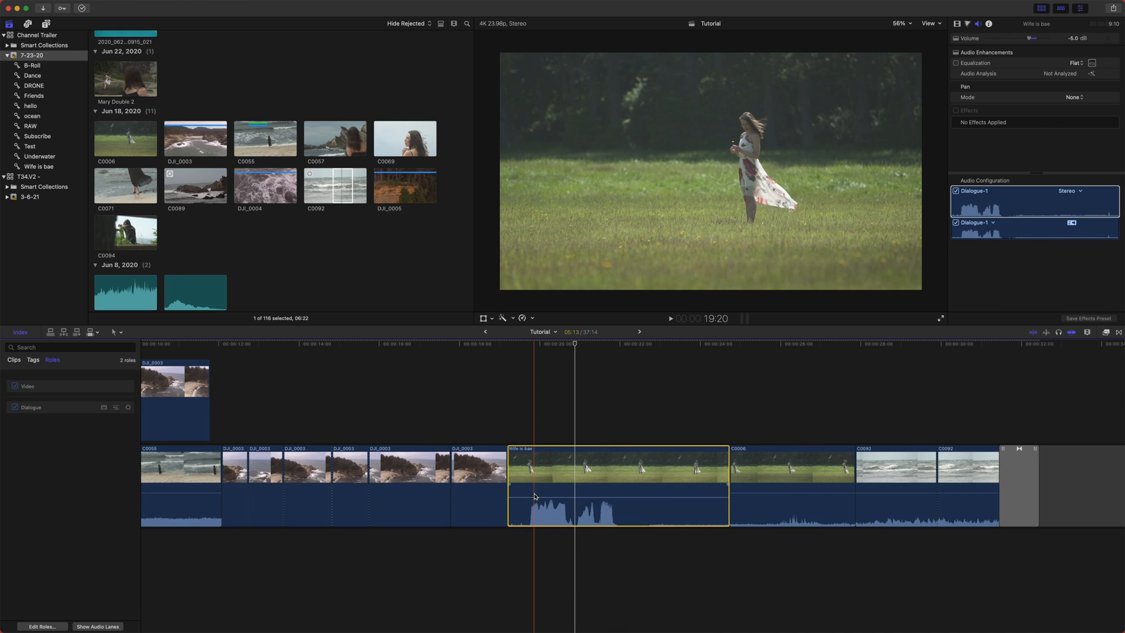
- Move the Wife is bae clip above the storyline as a connected clip and assign it the Music audio role
scroll(533, 536, "right", 2)
scroll(505, 540, "left", 4)
scroll(504, 540, "left", 1)
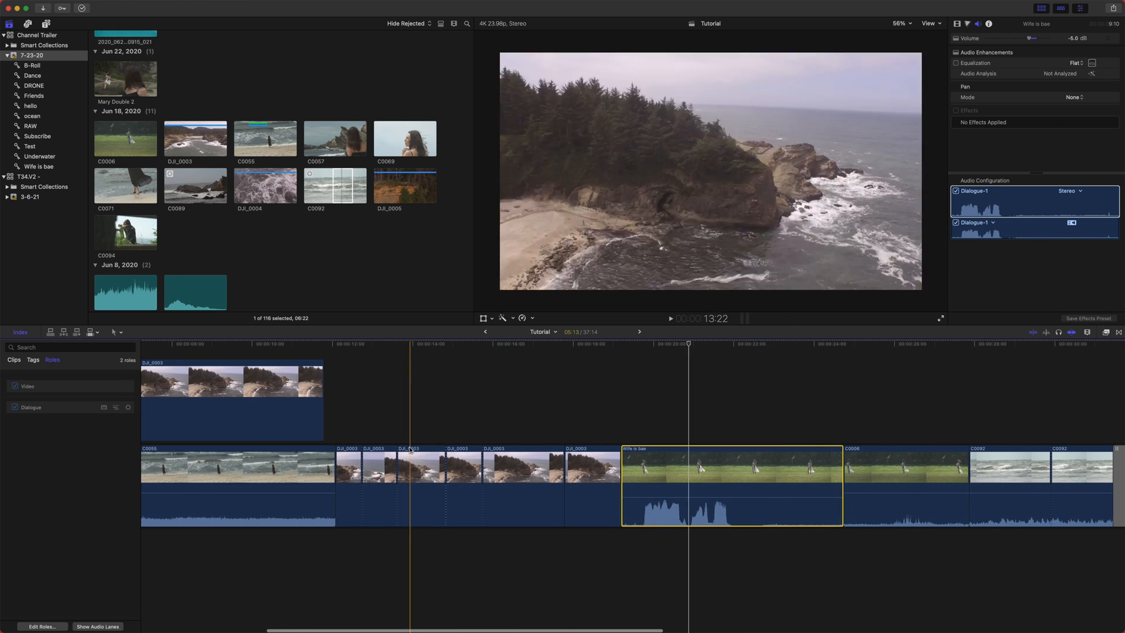
scroll(667, 548, "right", 6)
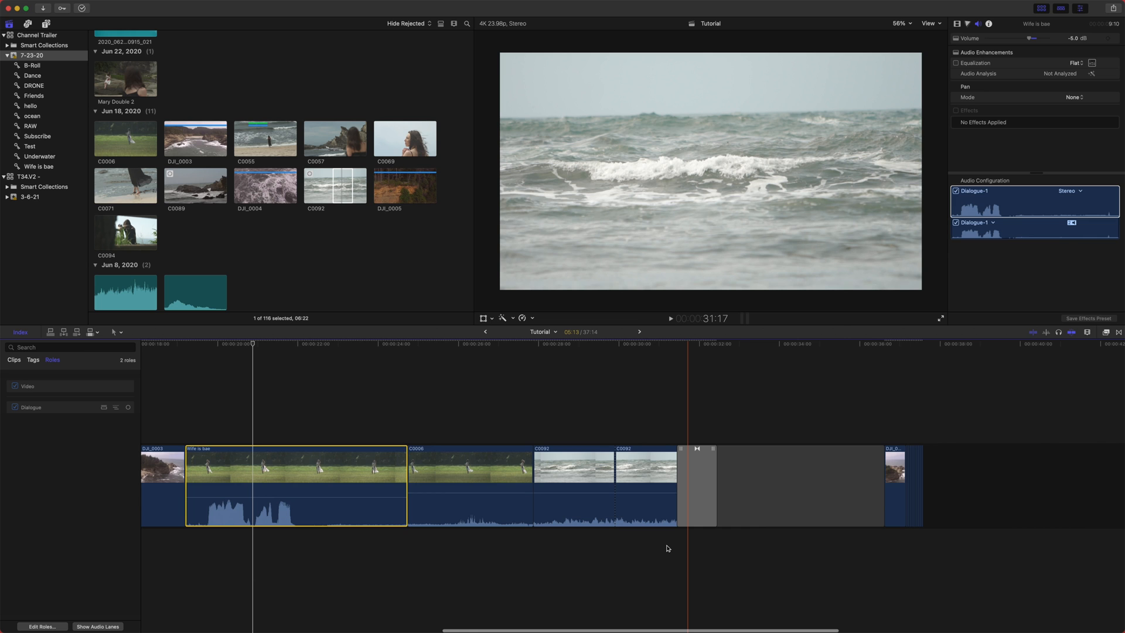
key("super+minus")
left_click_drag(508, 467, 509, 391)
right_click(503, 389)
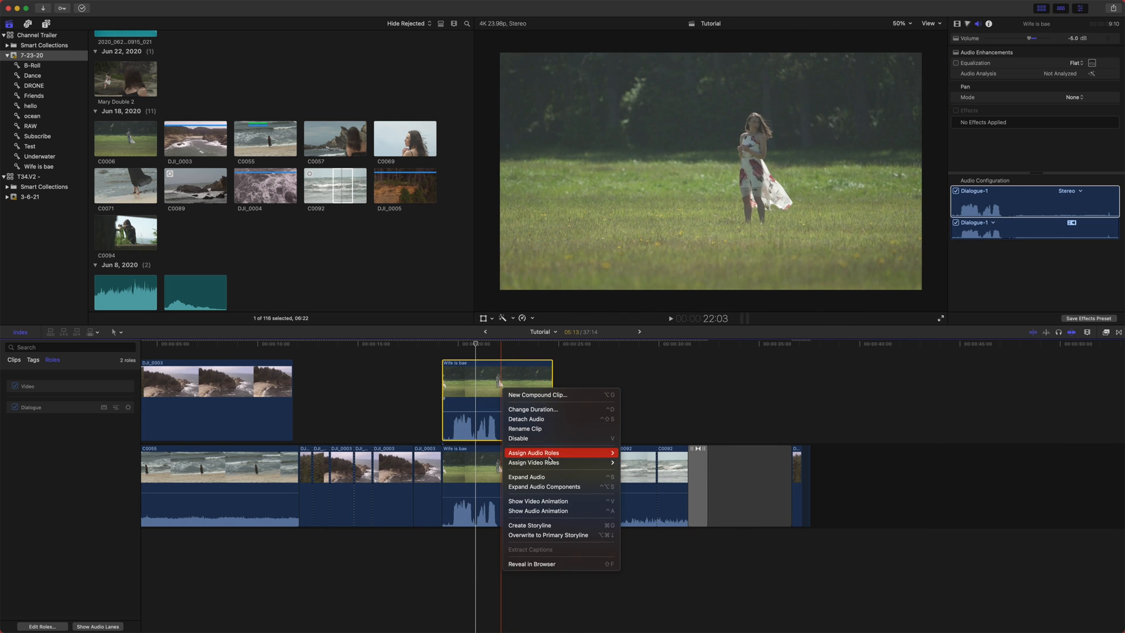
mouse_move(602, 457)
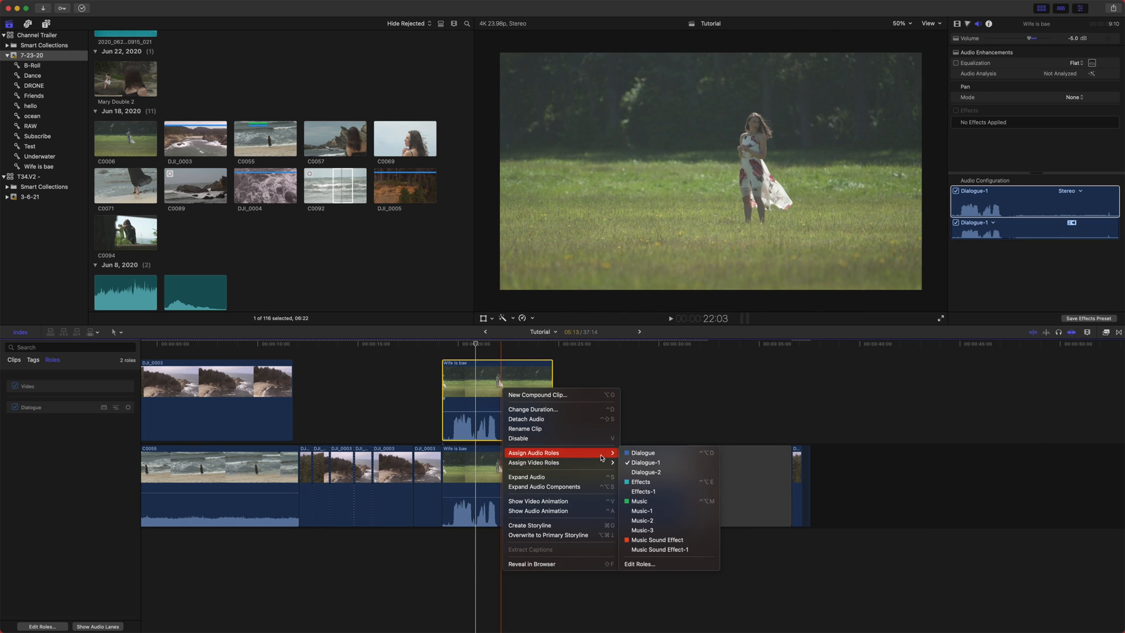
left_click(654, 499)
- Create a new compound clip from the selected clip
key("alt+g")
key("Return")
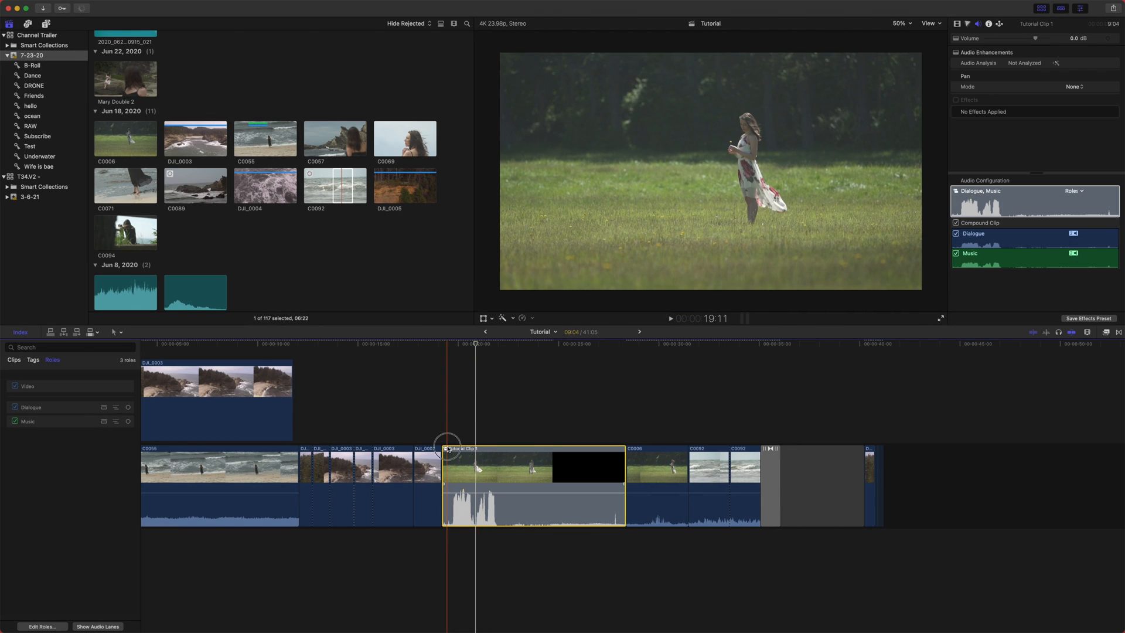
- Open the Tutorial Clip 1 compound clip to inspect its contents, then return to the Tutorial project
double_click(444, 450)
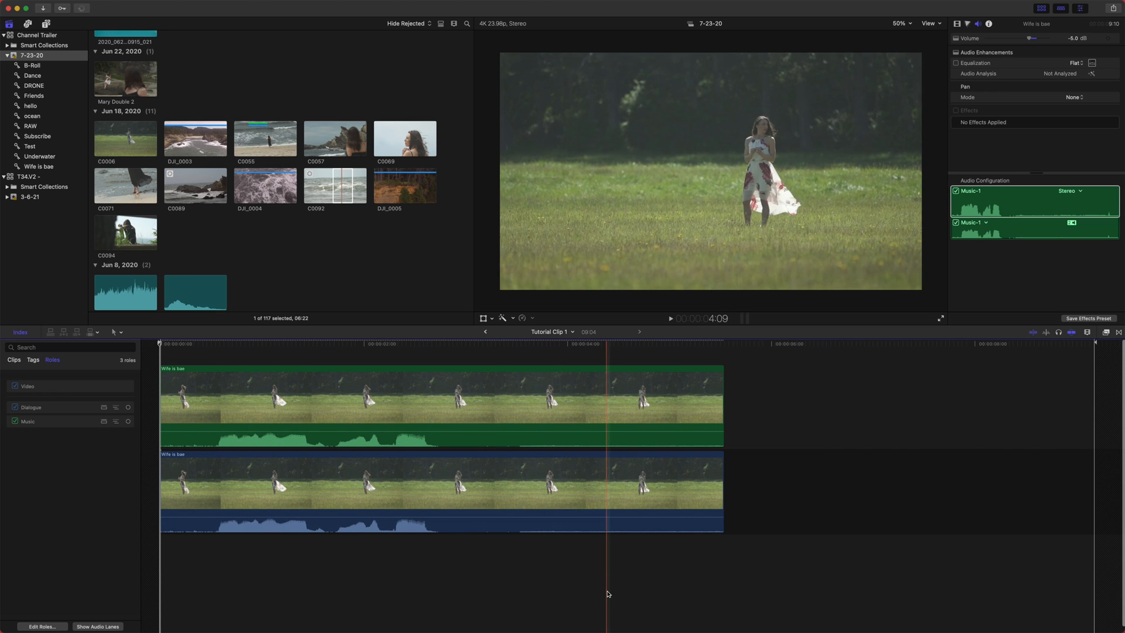
left_click_drag(649, 595, 455, 460)
left_click(472, 407)
left_click(397, 470)
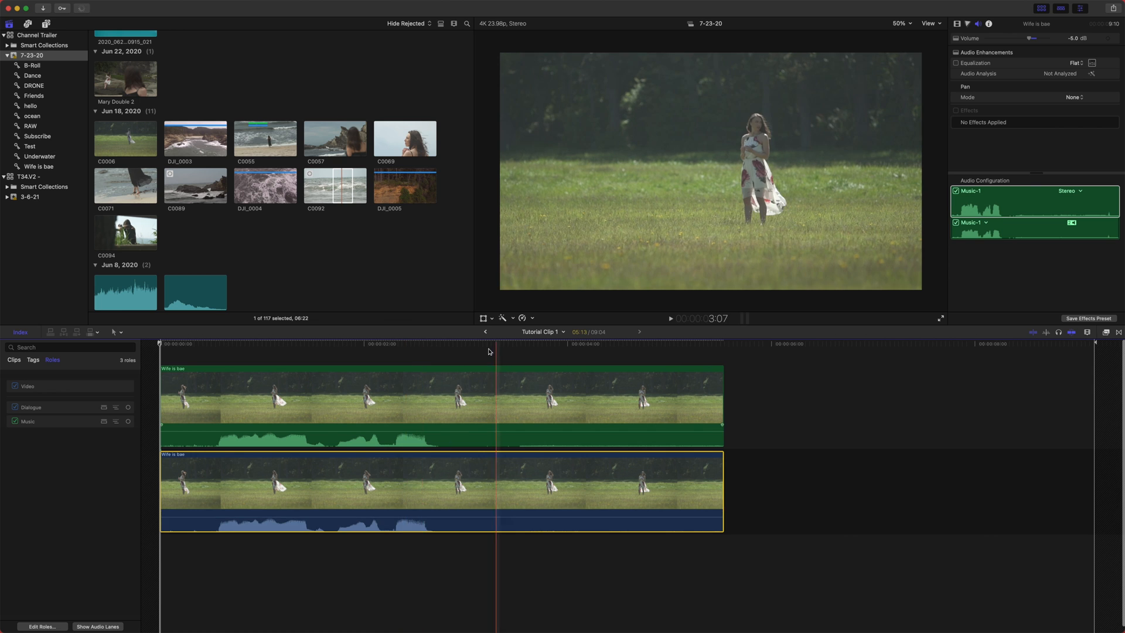
left_click(485, 333)
- Expand the compound clip's audio components into separate Dialogue and Music lanes
right_click(555, 461)
left_click(481, 464)
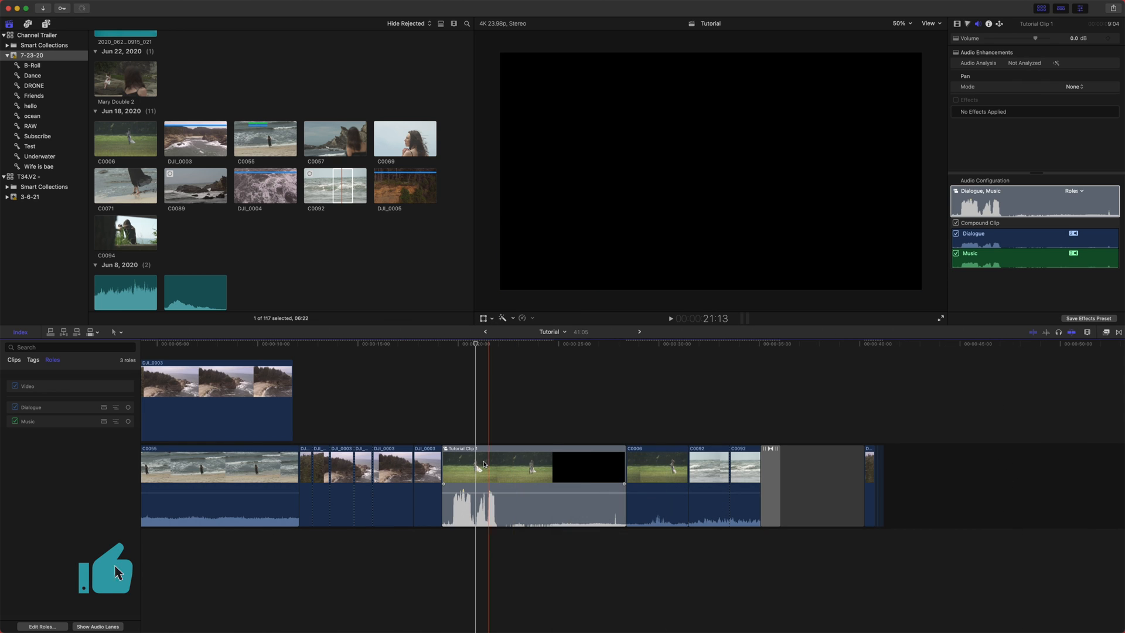
right_click(481, 464)
left_click(512, 555)
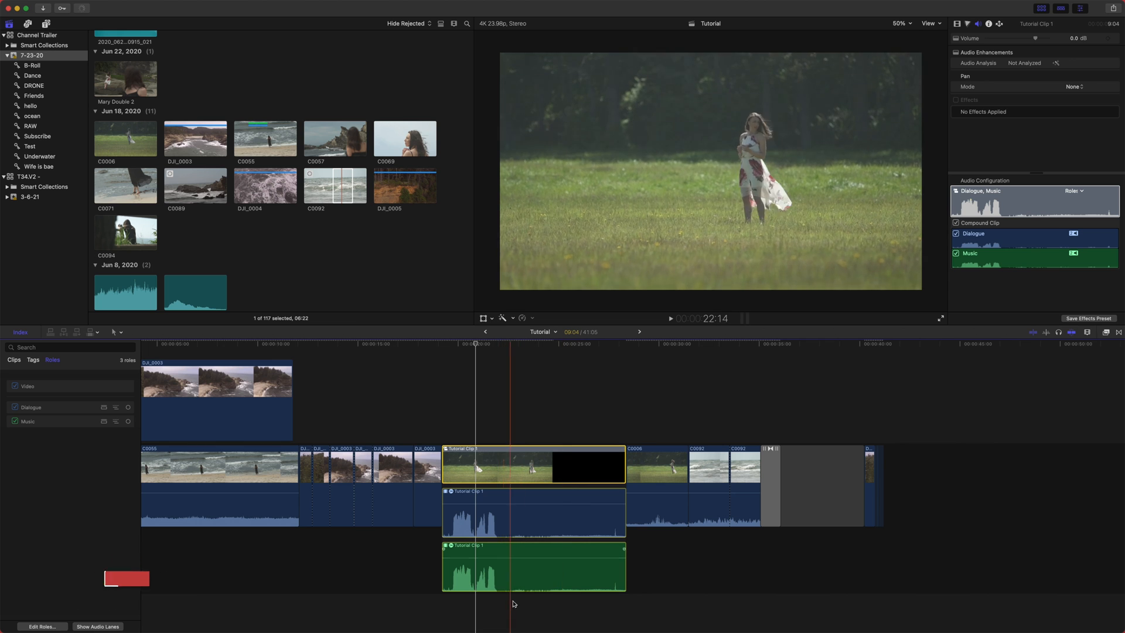
- Select the Dialogue and Music components, then collapse the compound clip's audio components
left_click(469, 579)
left_click(480, 521)
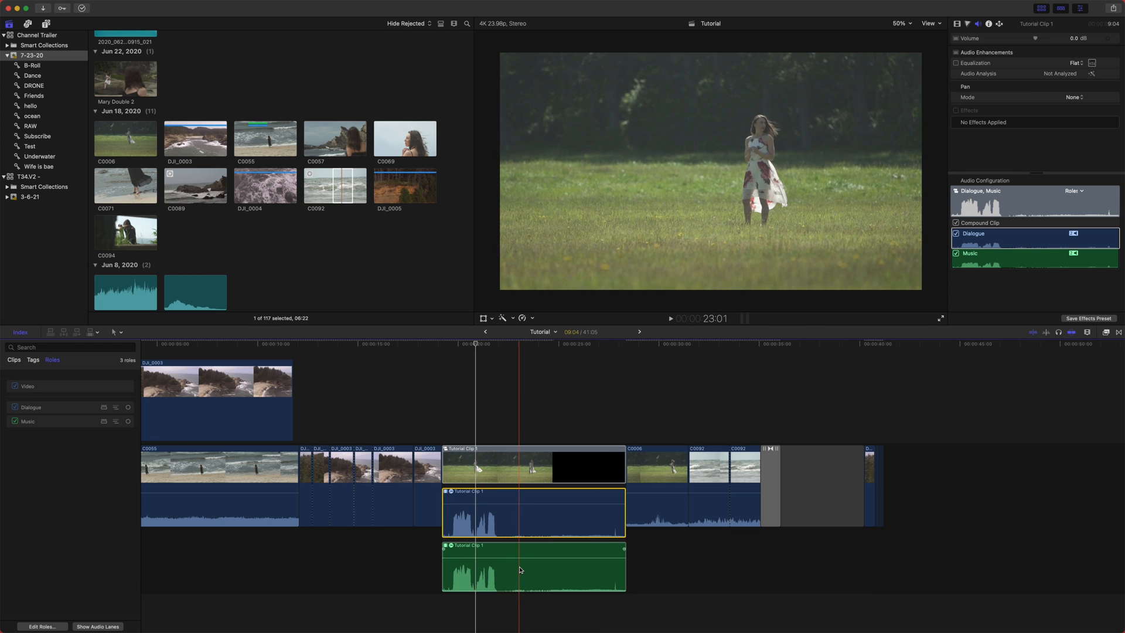
key("v")
key("v")
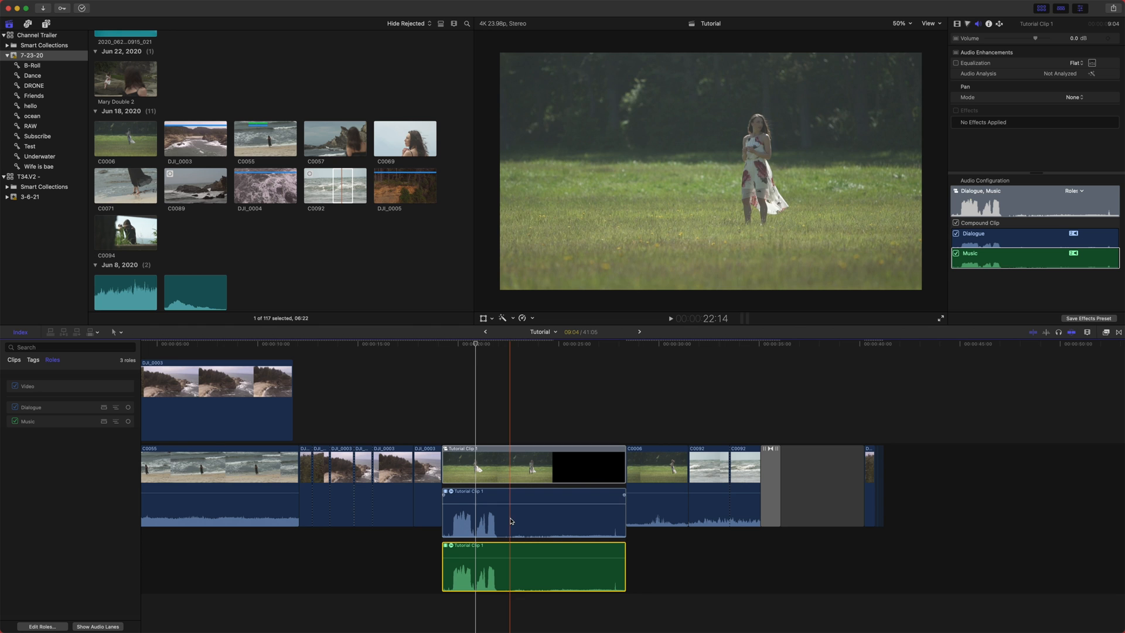
mouse_move(524, 553)
left_mouse_down()
mouse_move(524, 580)
mouse_move(523, 558)
left_mouse_up()
left_click(517, 509, "super")
right_click(556, 516)
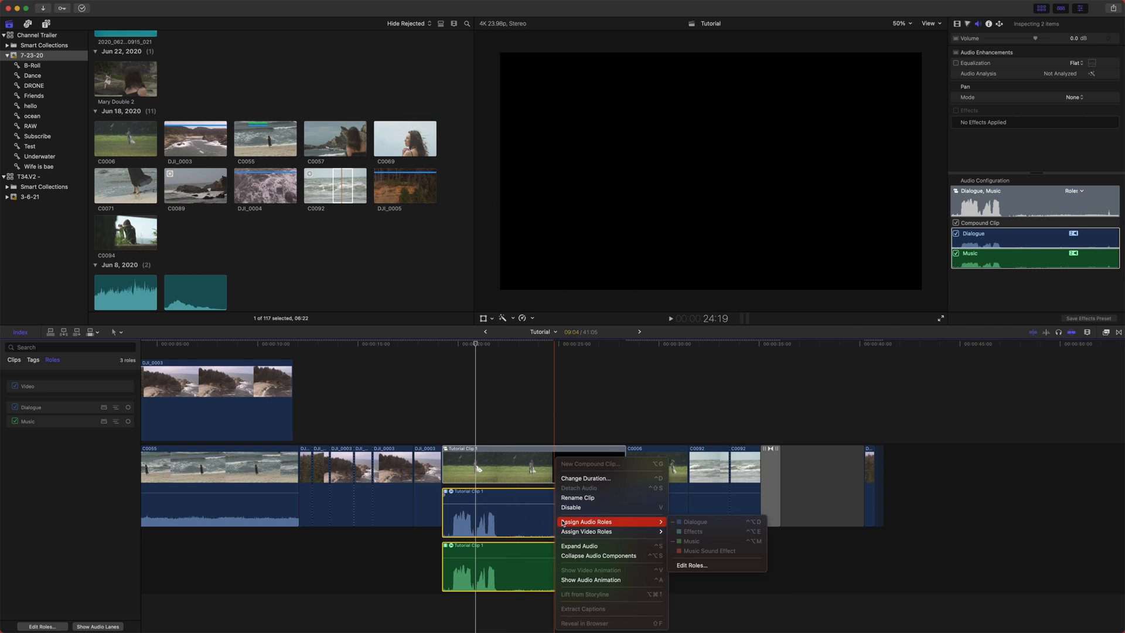
left_click(599, 555)
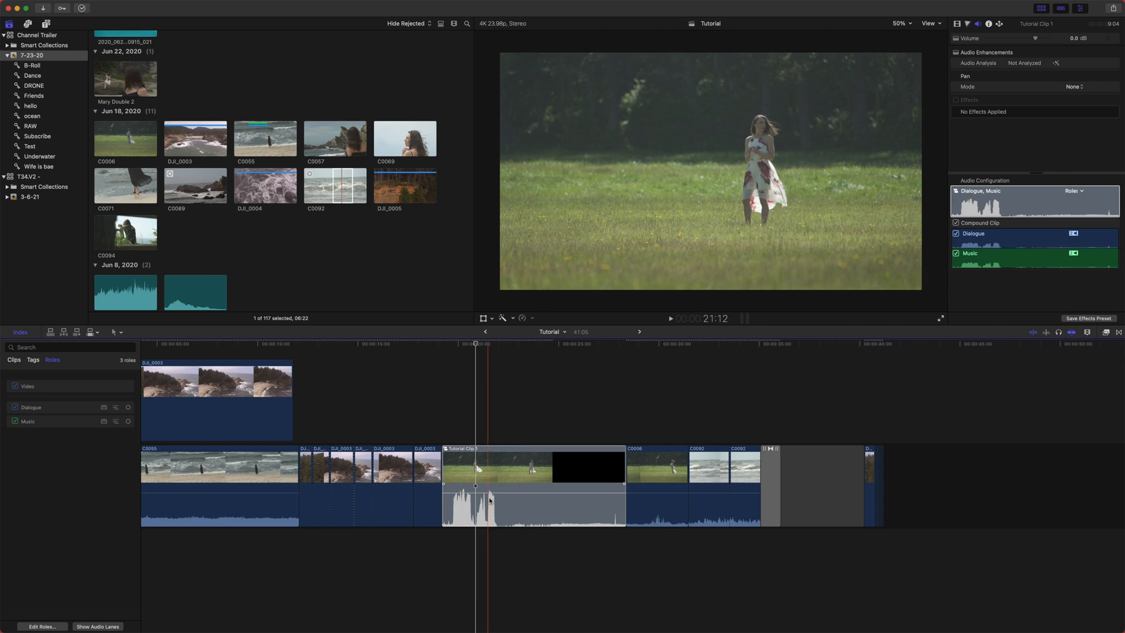
- Show the compound clip's video animation, then delete the compound clip from the timeline
right_click(507, 456)
left_click(573, 570)
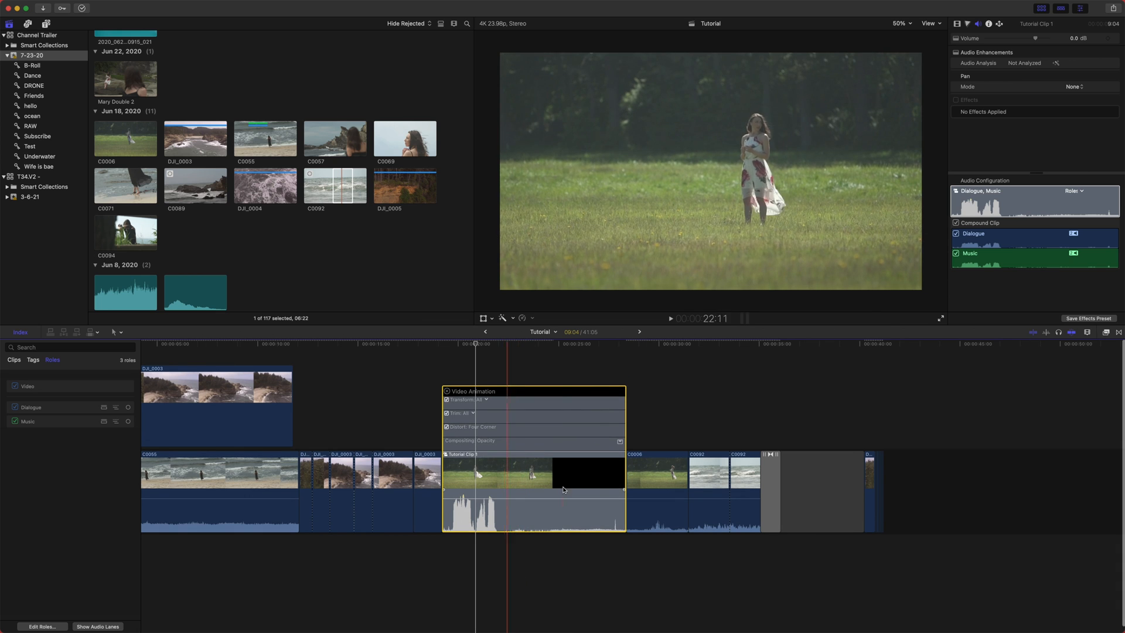
key("Delete")
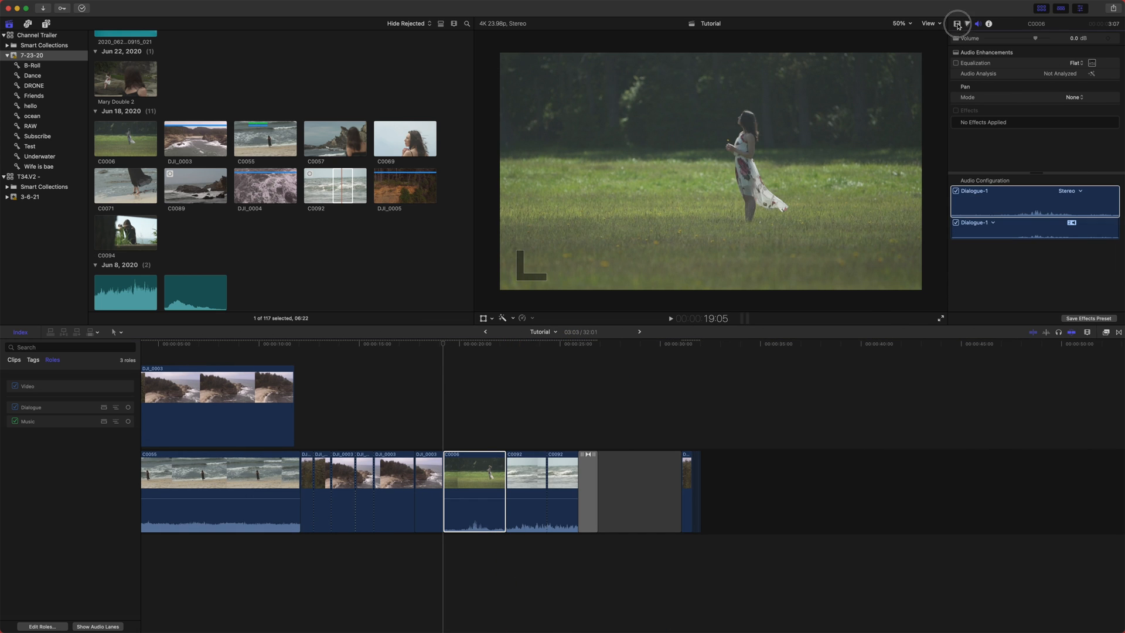
- Open the video inspector and play back the C0006 clip to preview its scale animation
left_click(957, 24)
left_click(1108, 104)
left_click(496, 344)
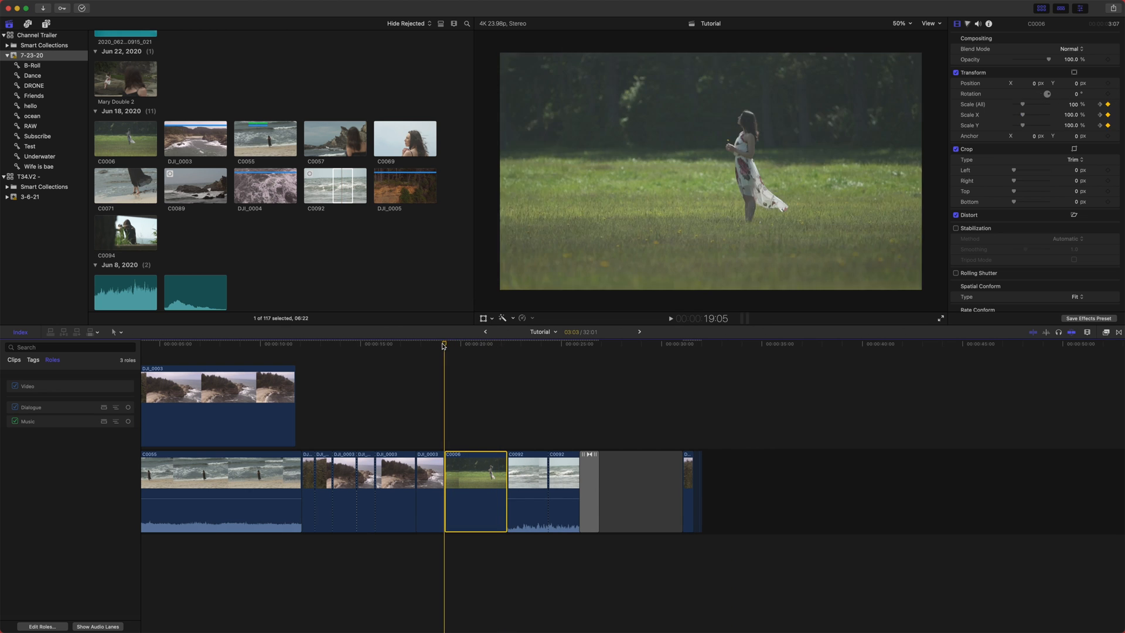
key("space")
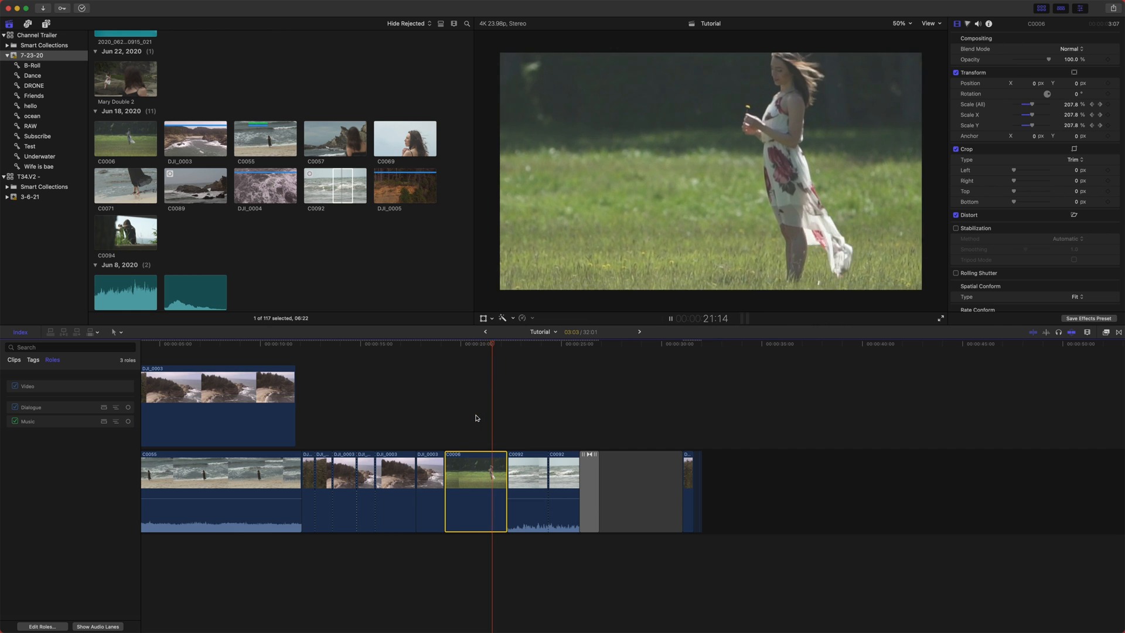
left_click(497, 345)
key("space")
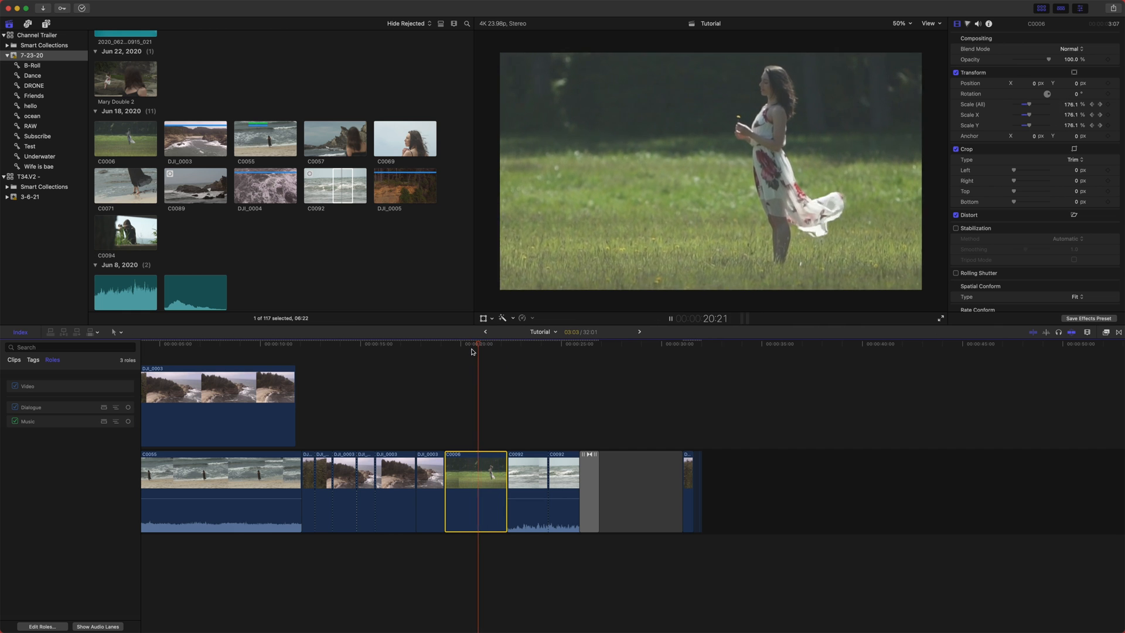
key("space")
left_click_drag(517, 350, 477, 362)
- Show C0006's video animation and reposition its transform keyframes closer together
right_click(463, 502)
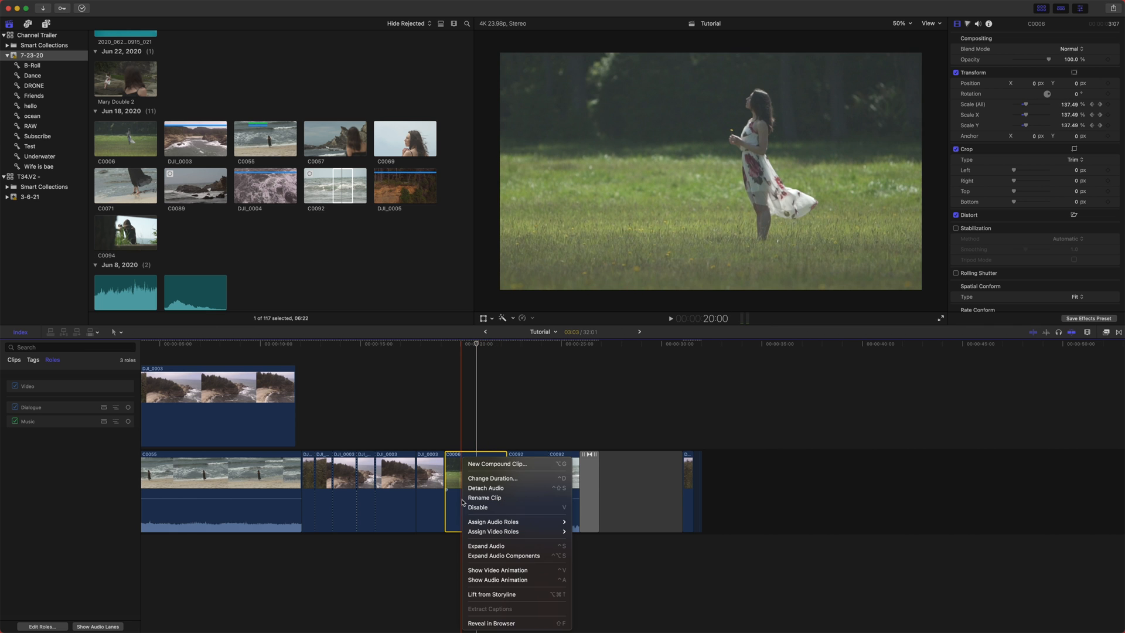
left_click(515, 570)
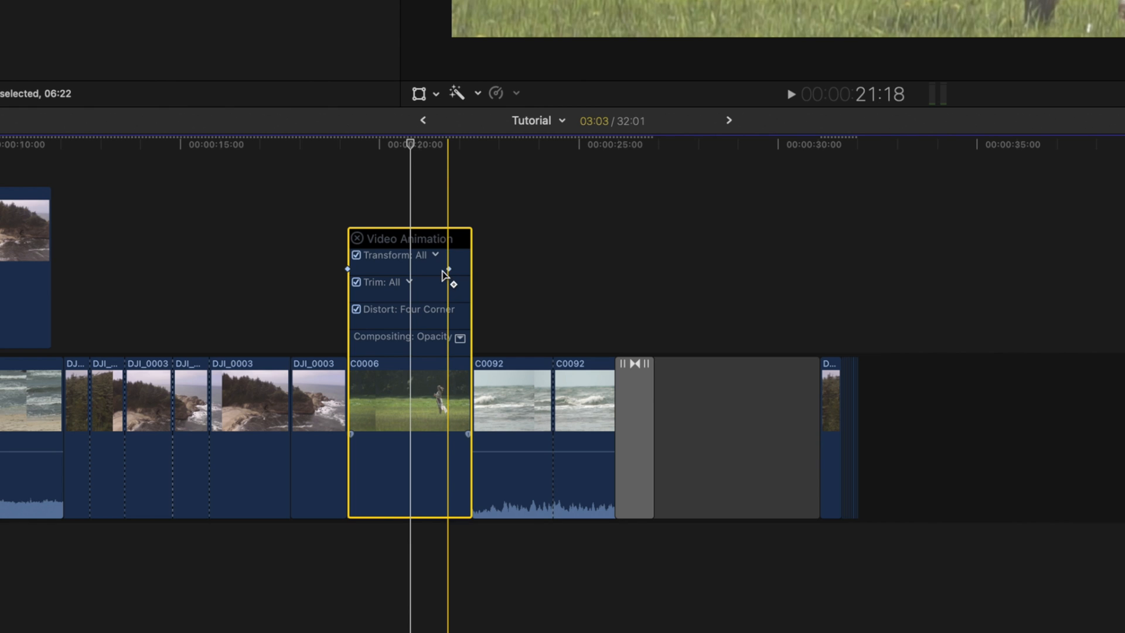
left_click_drag(348, 269, 357, 270)
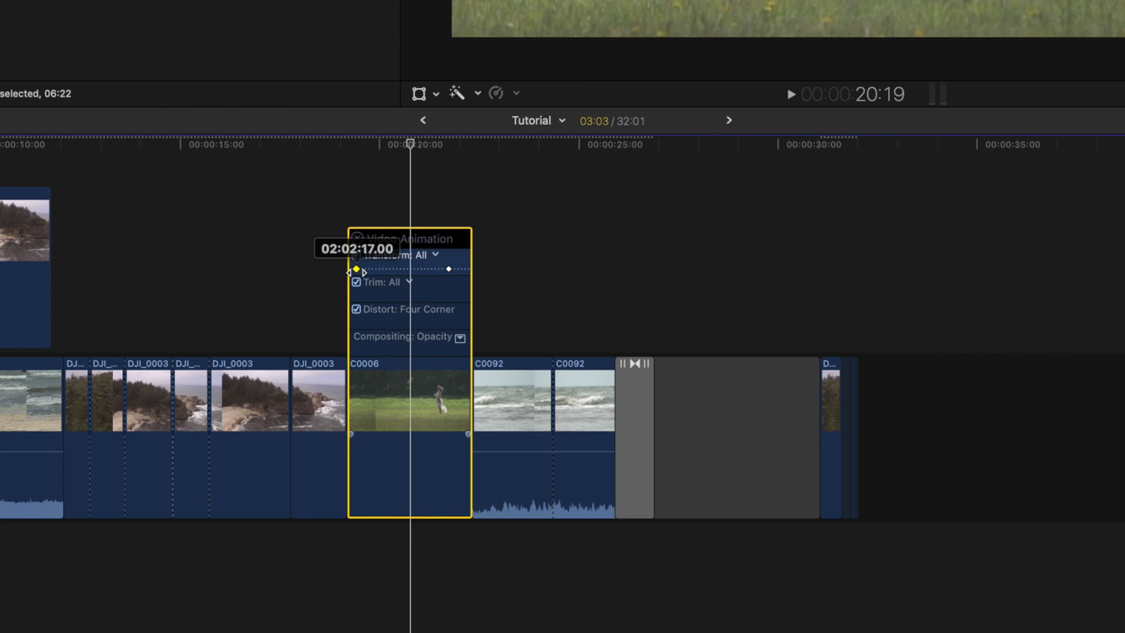
left_click_drag(449, 269, 414, 270)
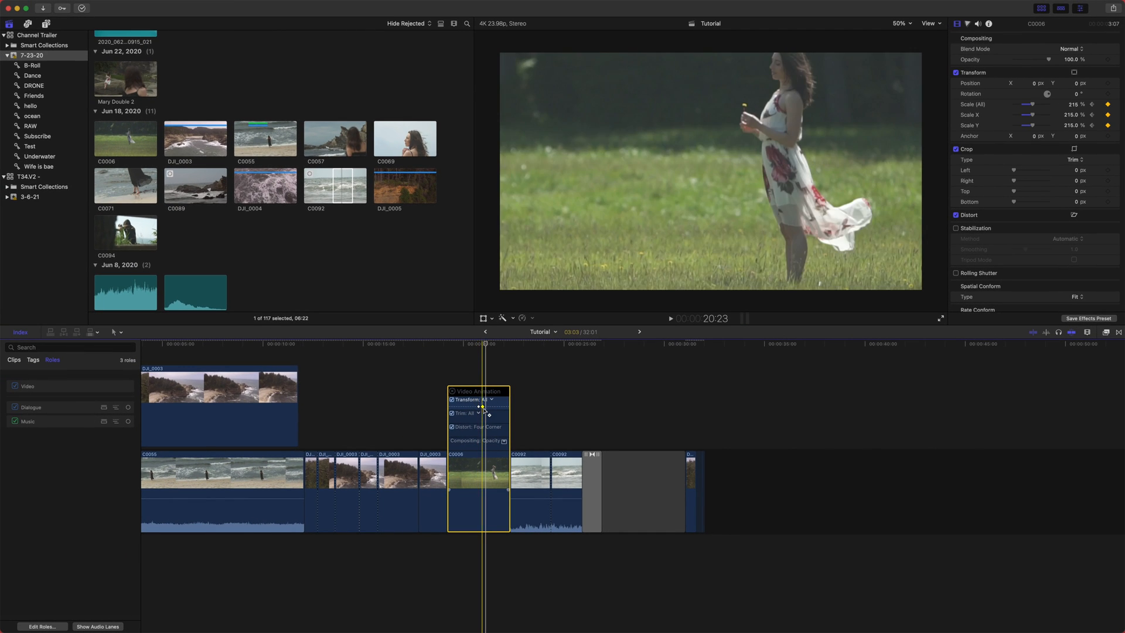
left_click_drag(483, 407, 445, 389)
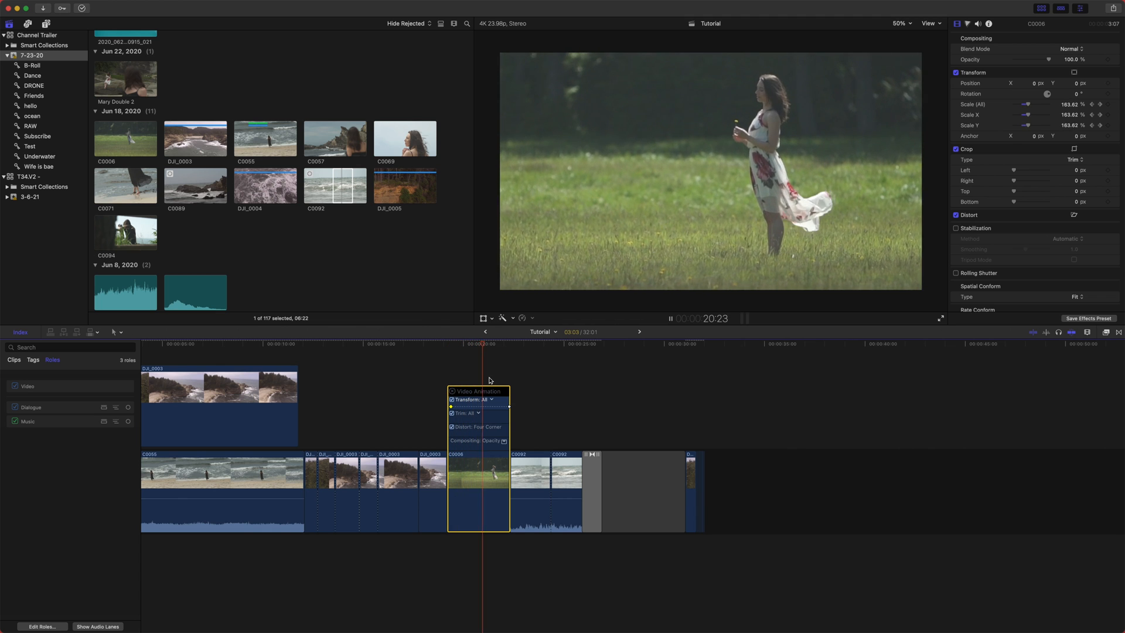
key("super+z")
key("super+z")
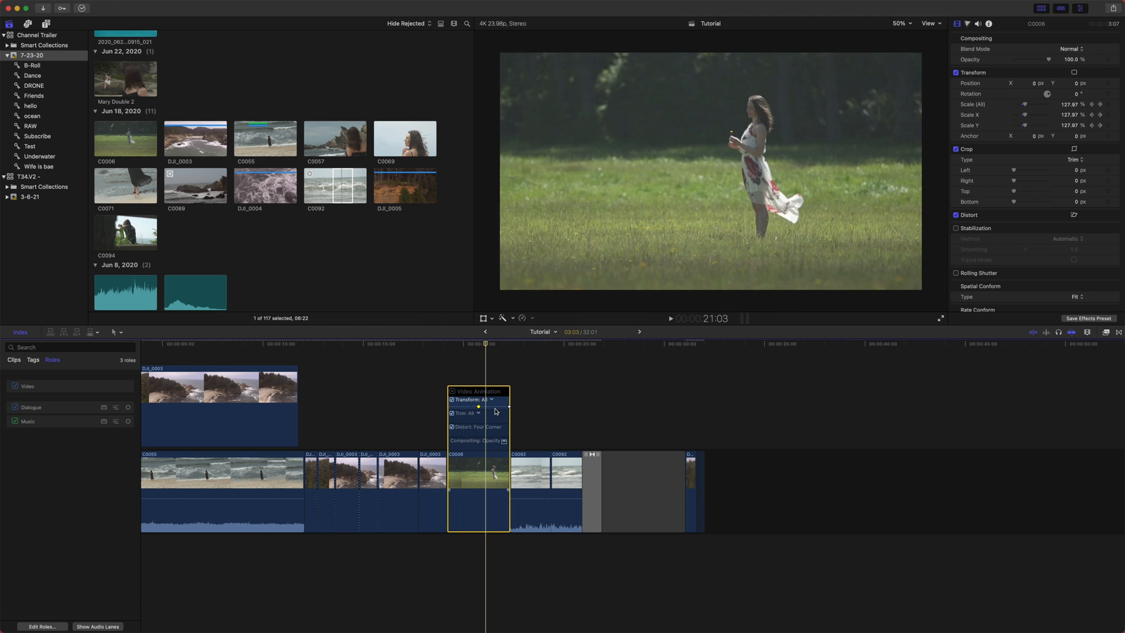
left_click_drag(480, 407, 456, 407)
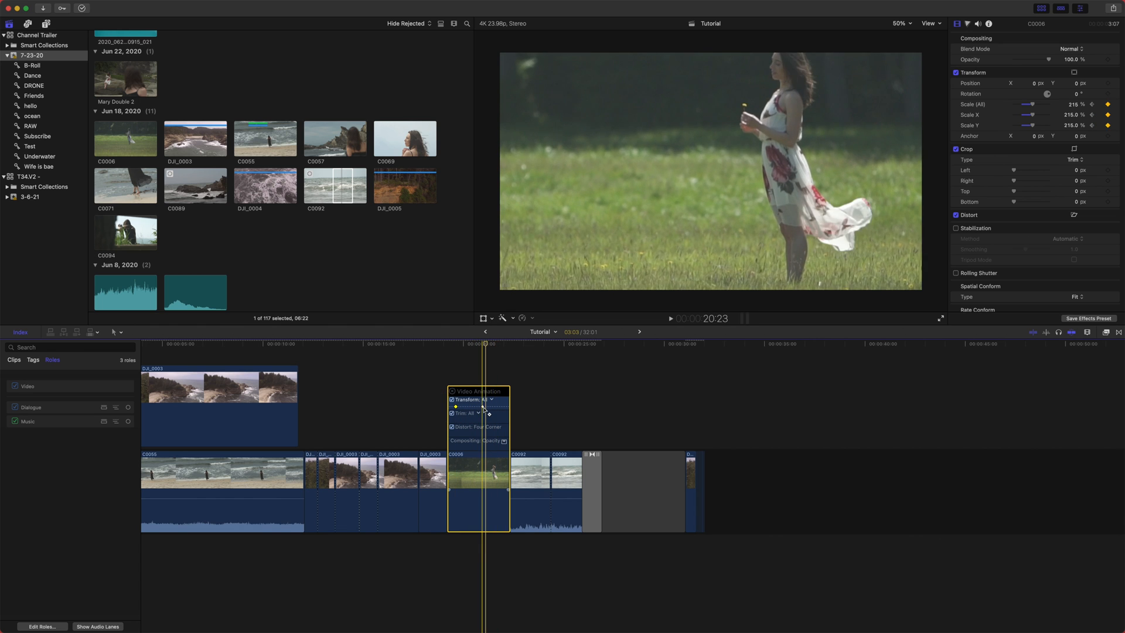
- Play back the C0006 clip to preview the retimed transform animation
left_click_drag(485, 341, 457, 378)
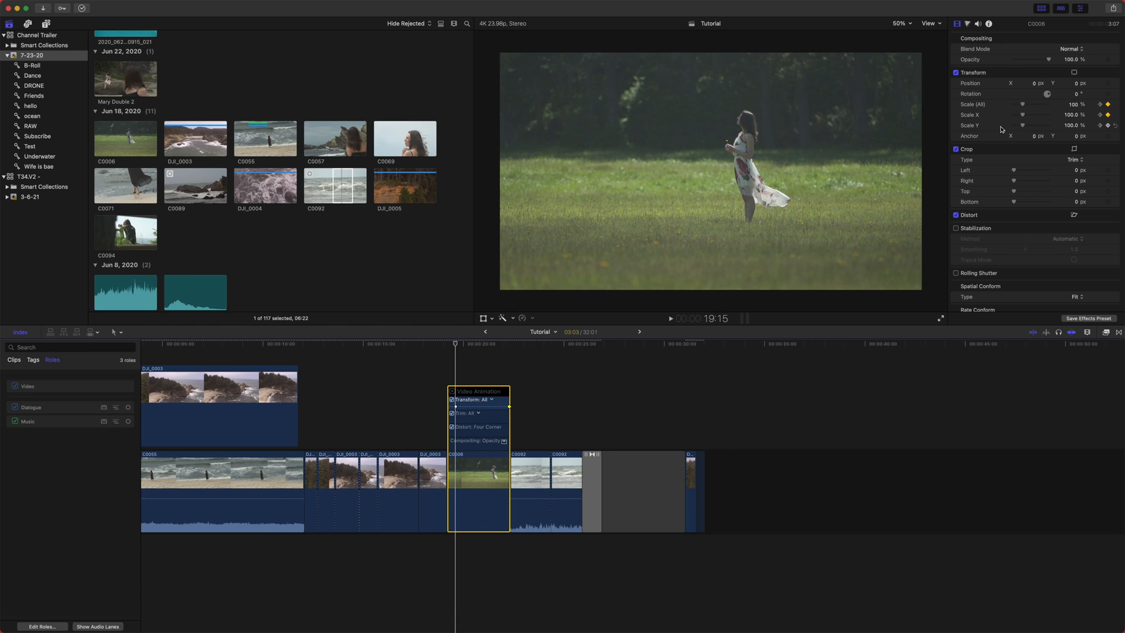
left_click(500, 342)
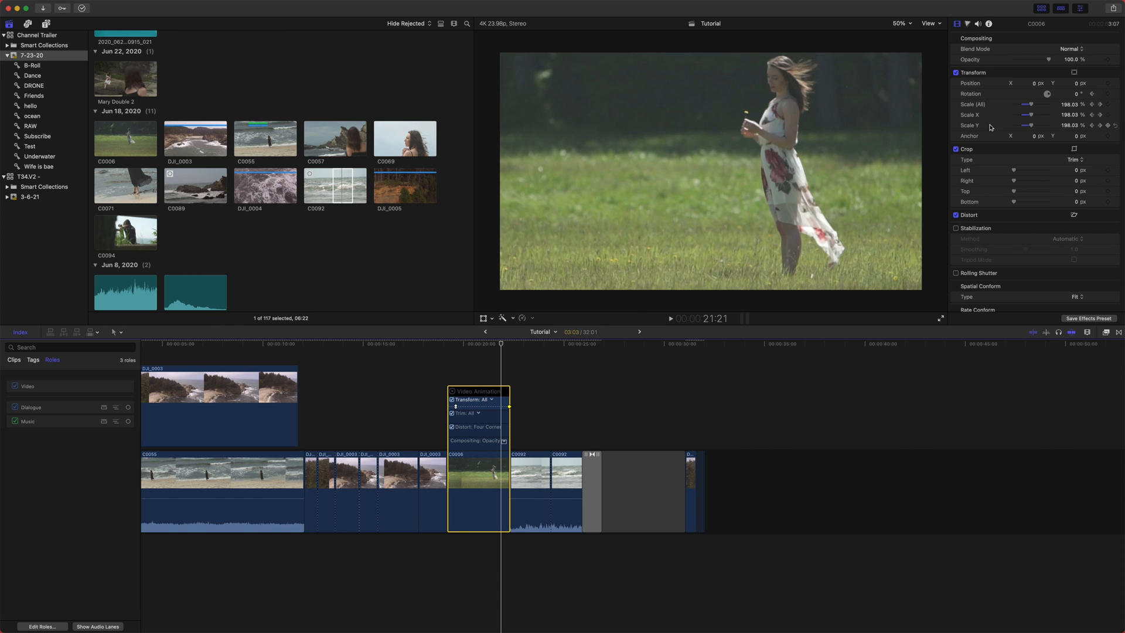
key("space")
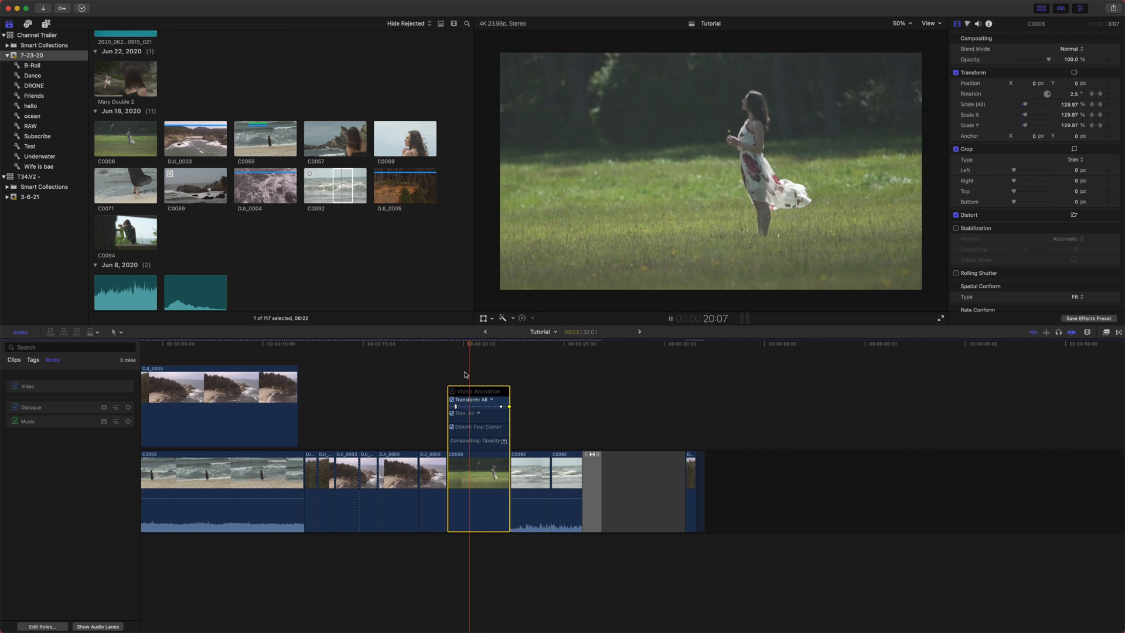
key("space")
left_click(454, 363)
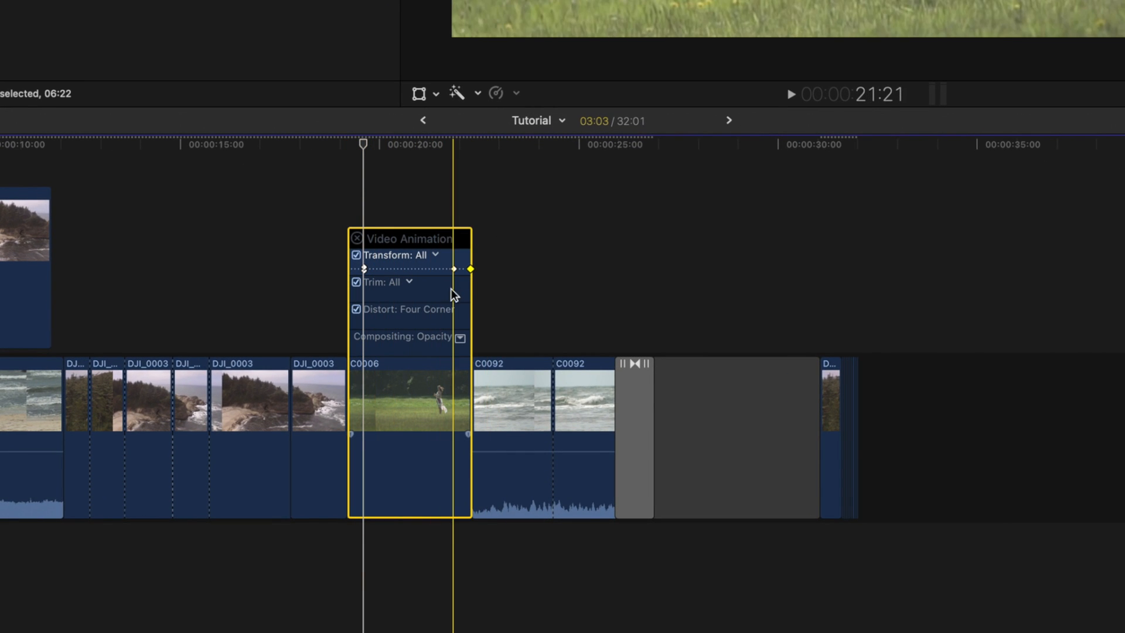
- Display the Rotation parameter in C0006's video animation and reposition its keyframes
left_click(437, 256)
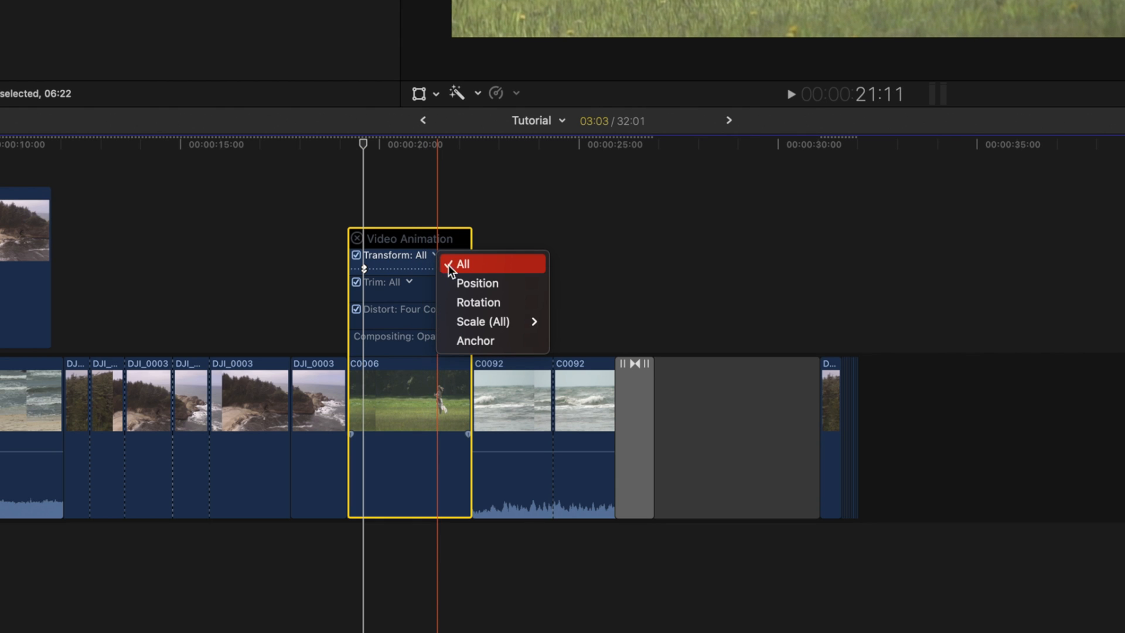
left_click(473, 302)
left_click_drag(394, 273, 424, 270)
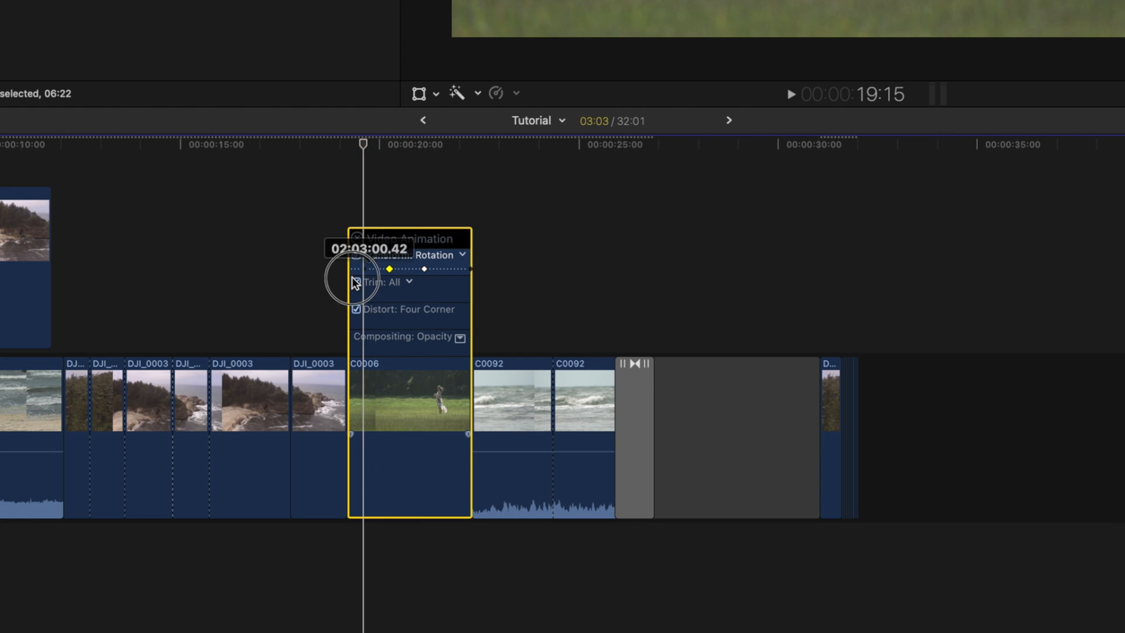
left_click_drag(362, 143, 440, 157)
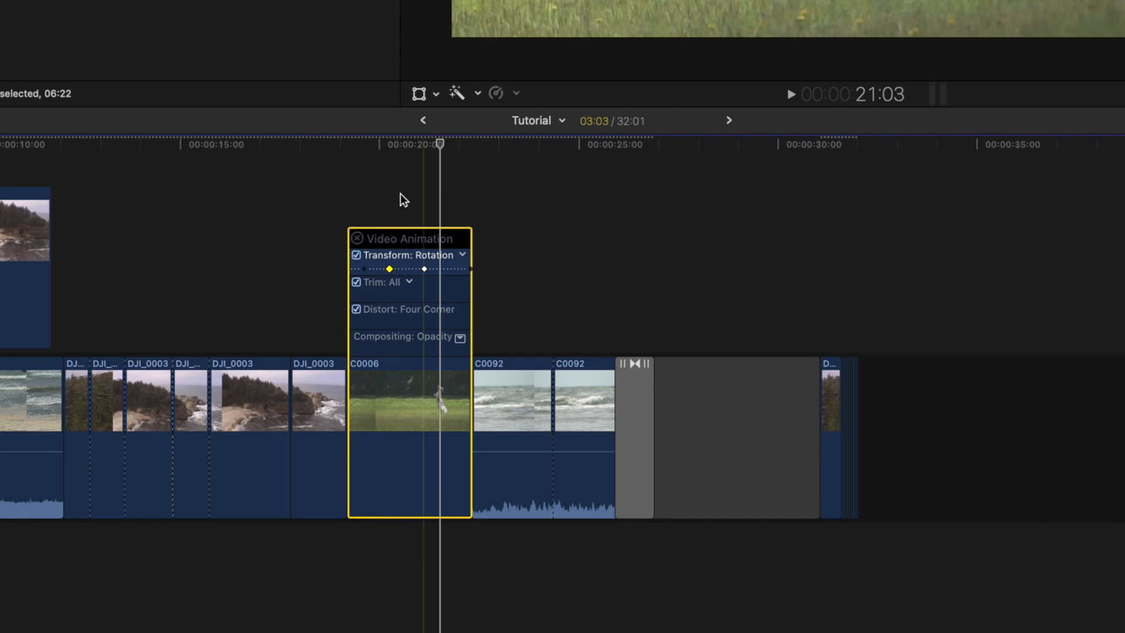
left_click(358, 272)
left_click(402, 271)
left_click_drag(395, 273, 390, 273)
left_click(419, 282)
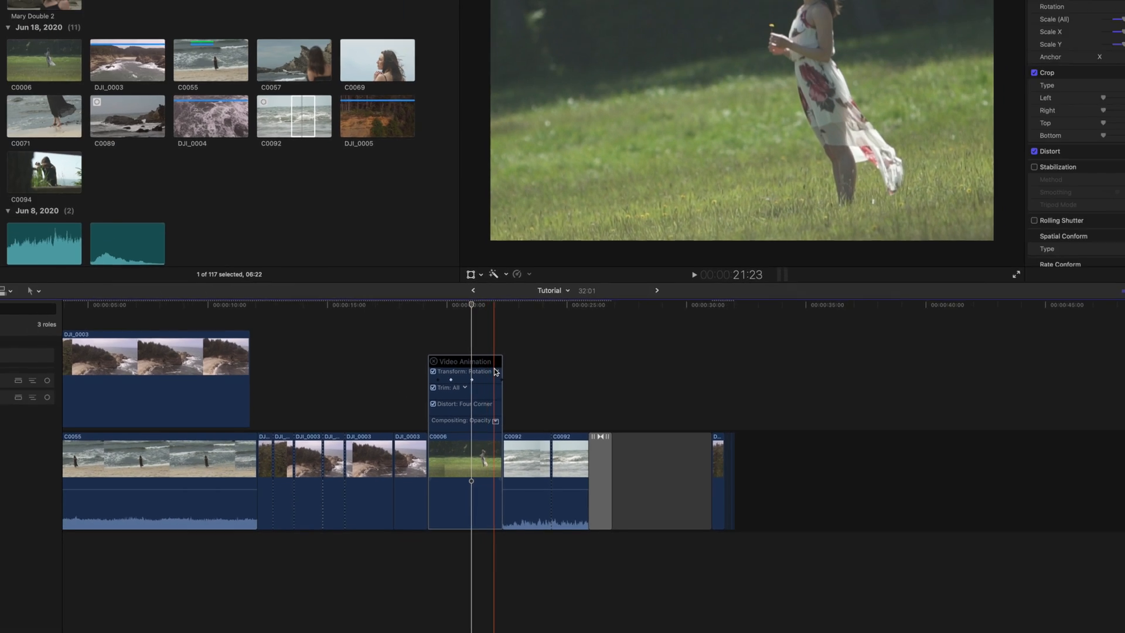
- Display the Scale X parameter in the video animation and move its last keyframe earlier
left_click(496, 372)
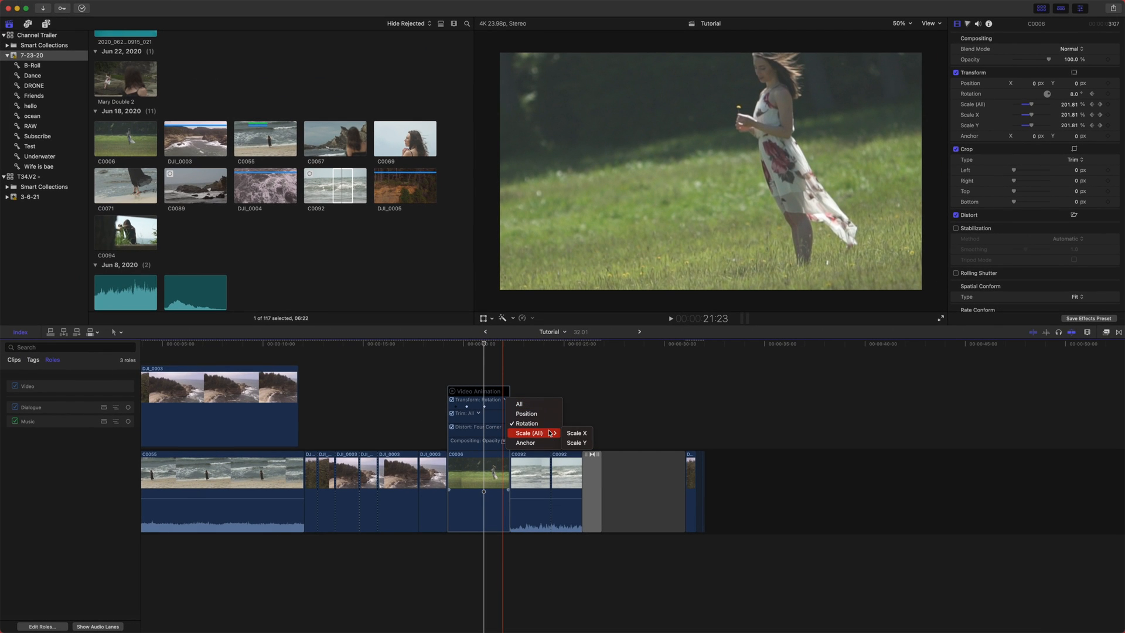
left_click(506, 370)
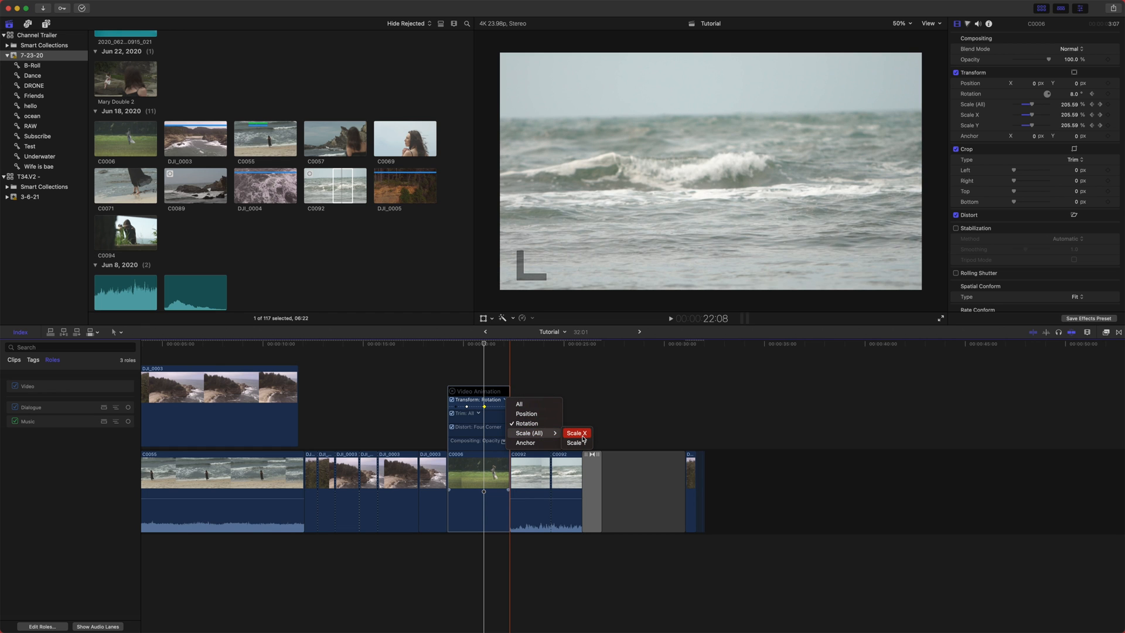
left_click_drag(508, 407, 483, 405)
- Play back and scrub through C0006 to review its rotation and scale animation
key("space")
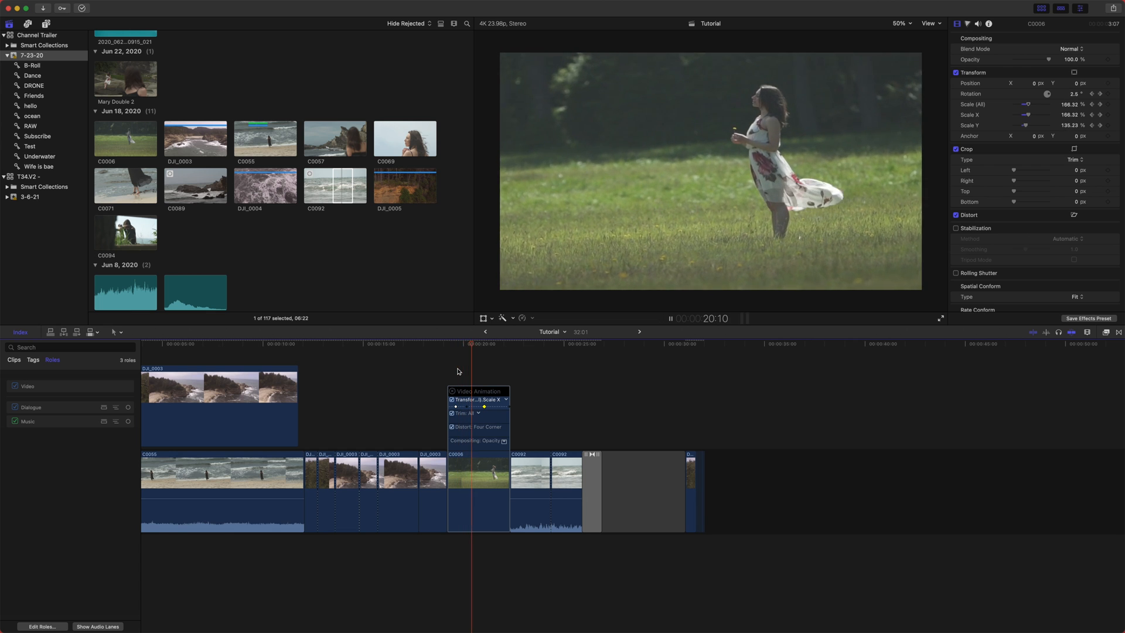
key("space")
left_click(460, 362)
key("l")
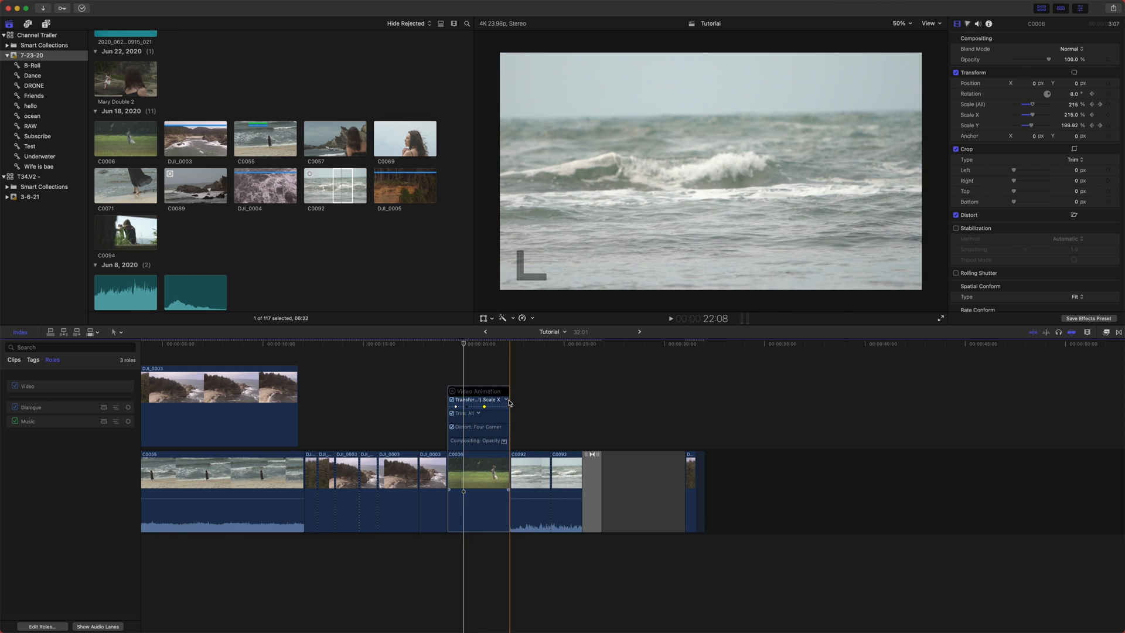
left_click(514, 405)
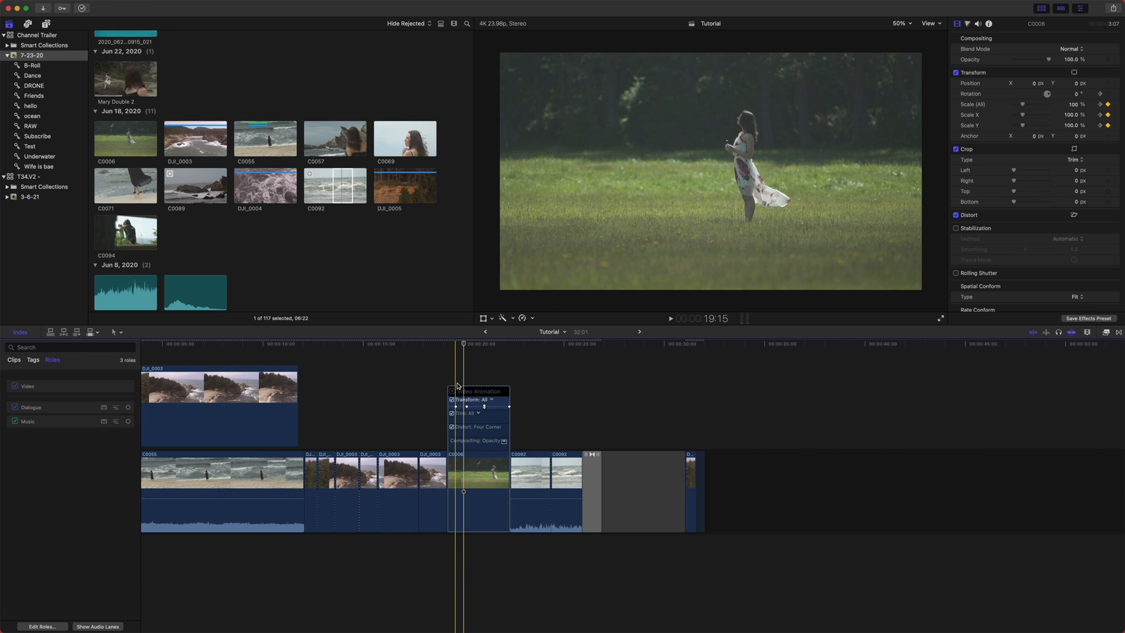
right_click(471, 460)
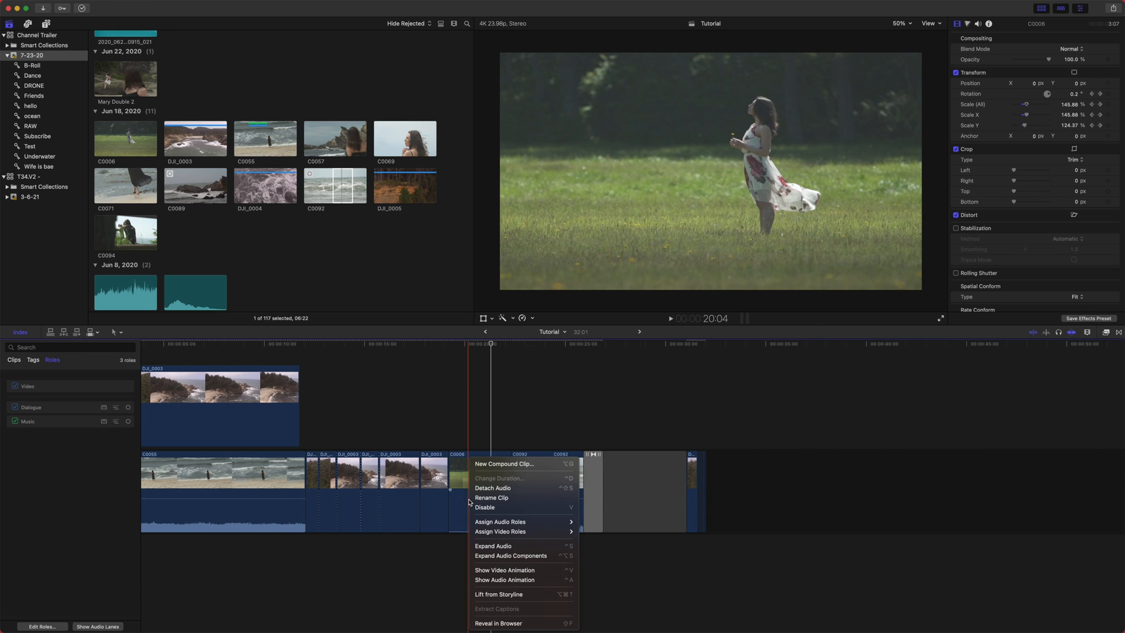
left_click(546, 432)
left_click(458, 367)
left_click_drag(458, 367, 469, 367)
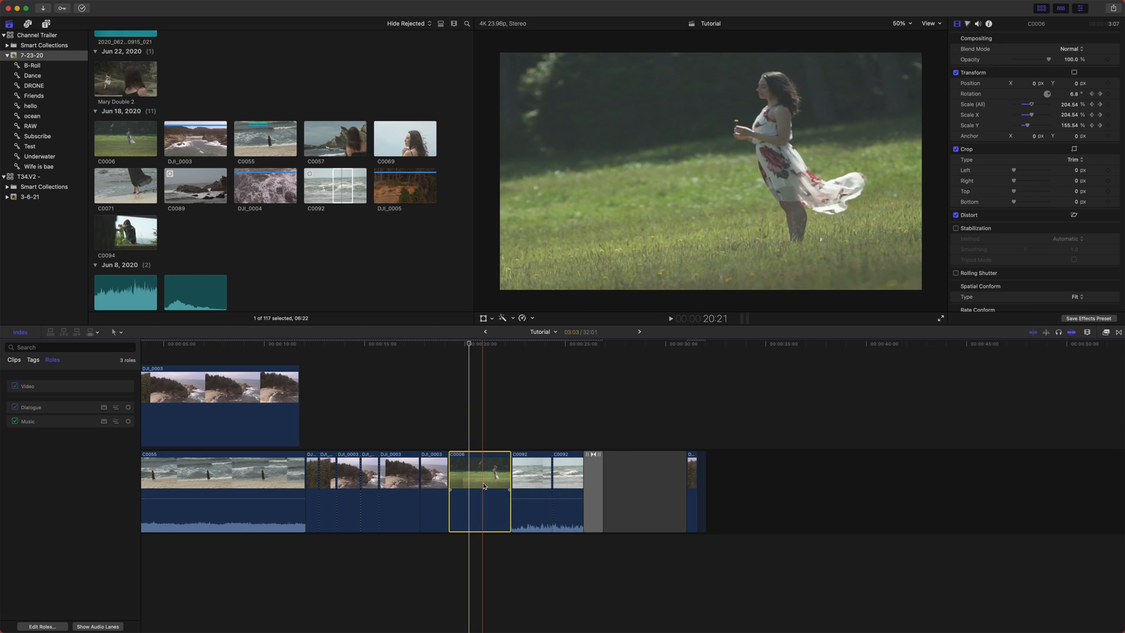
- Lift the C0006 clip out of the primary storyline so it becomes a connected clip
right_click(484, 486)
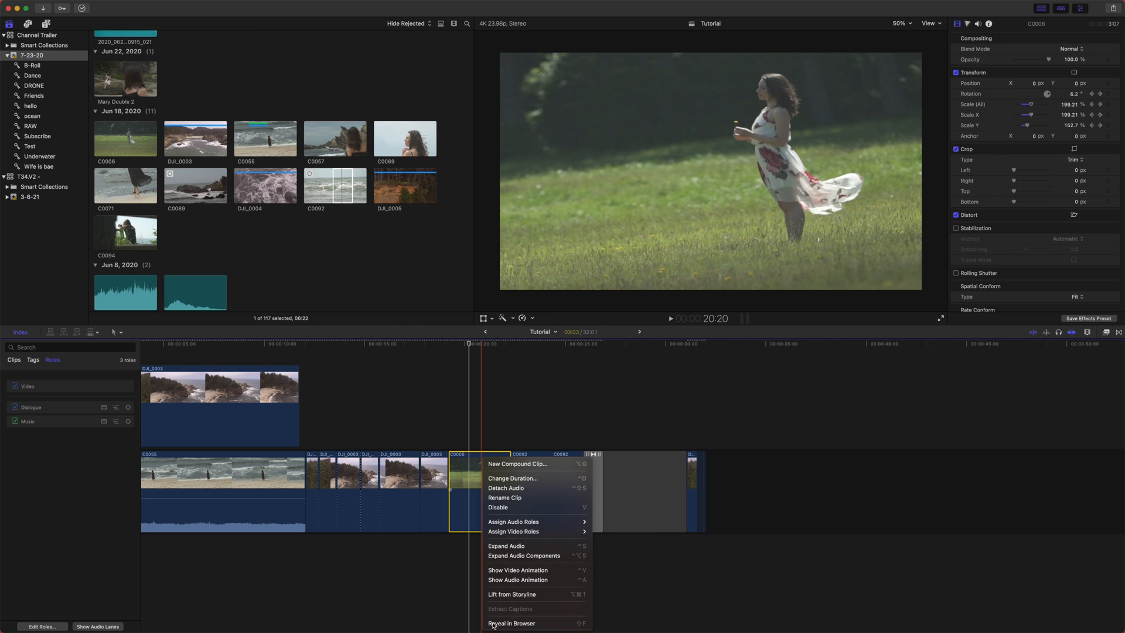
left_click(460, 556)
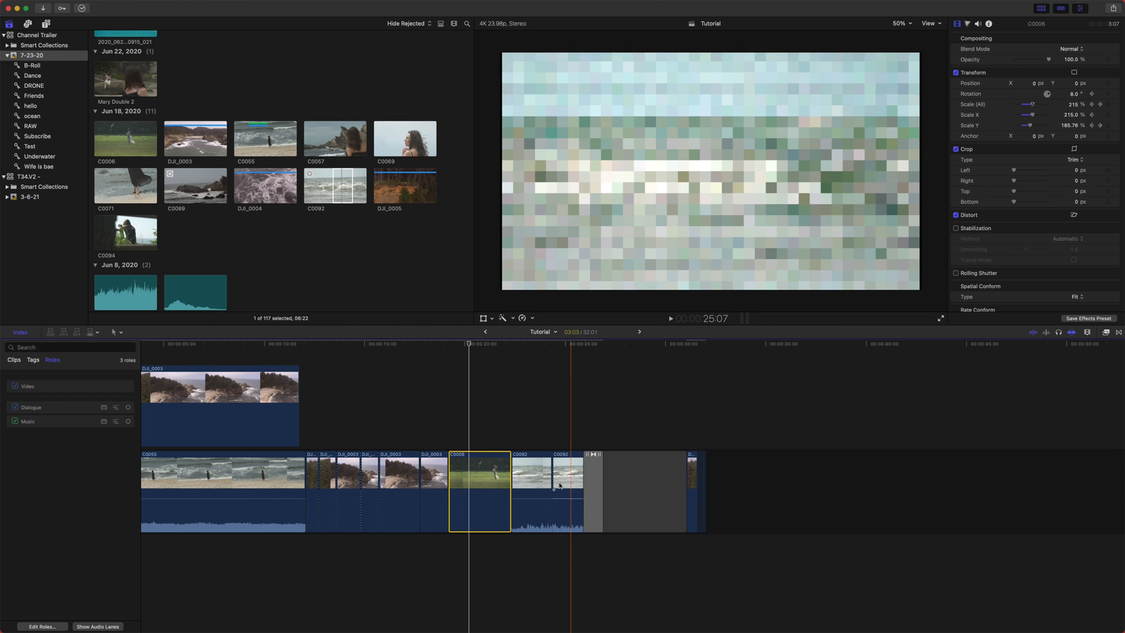
right_click(484, 459)
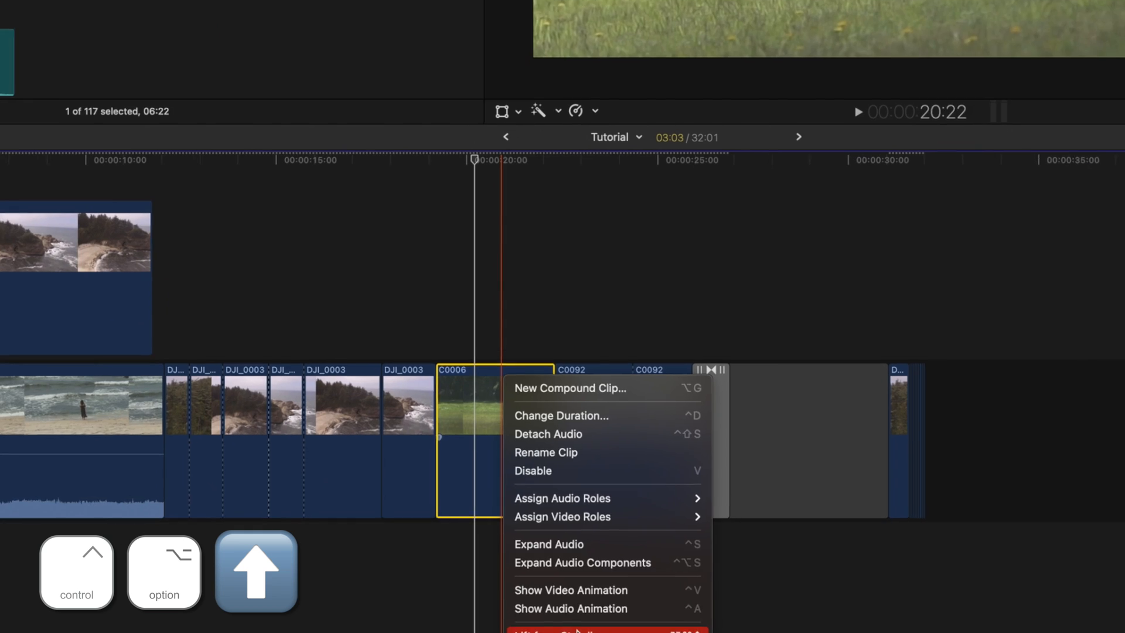
left_click(527, 595)
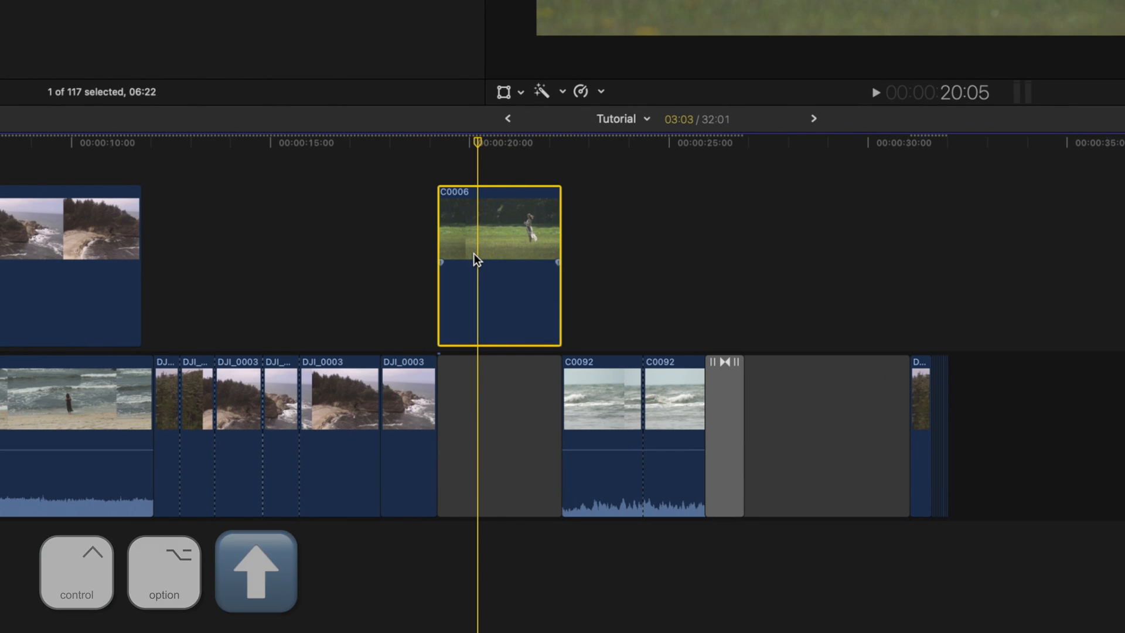
left_click_drag(496, 234, 680, 220)
key("super+z")
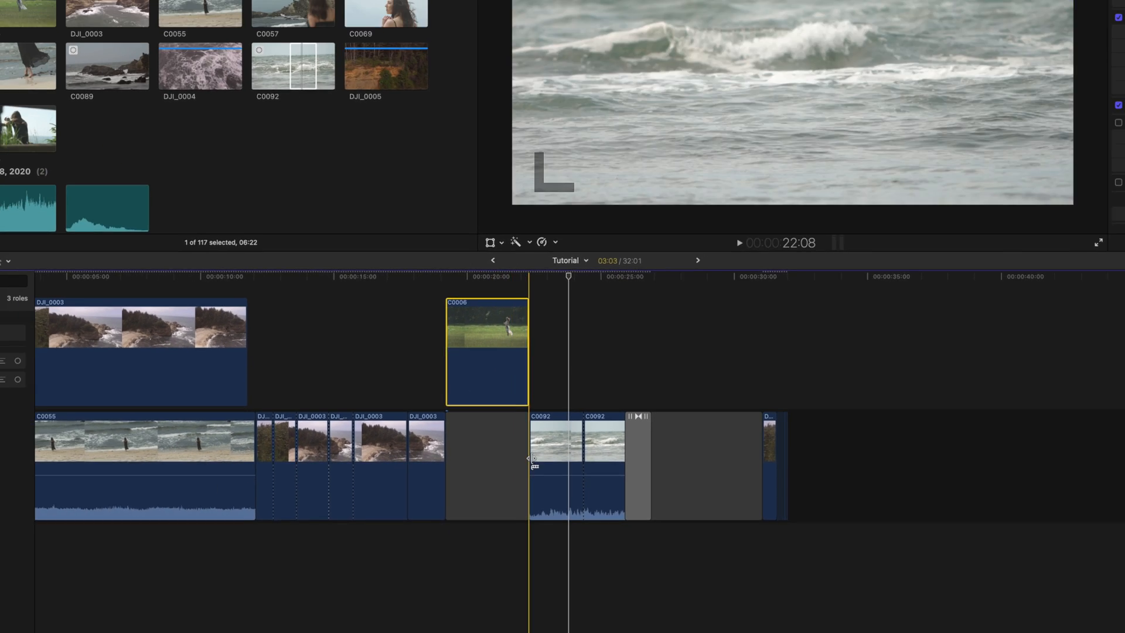
left_click(517, 467)
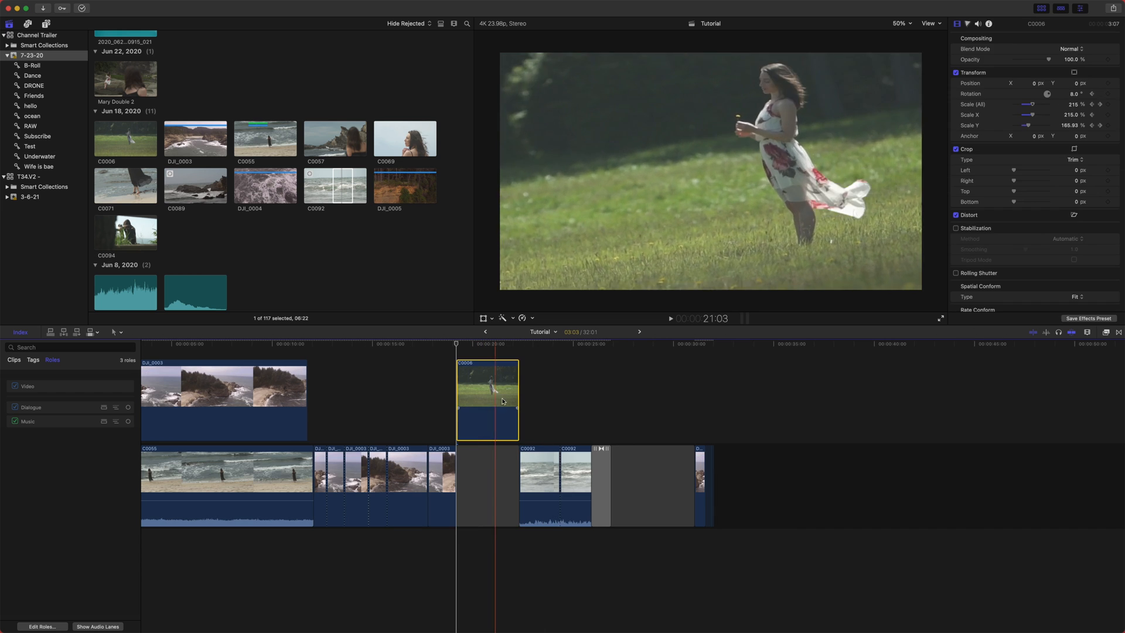
key("ctrl+alt+Down")
- Select C0006 together with the connected DJI_0003 clip and overwrite both into the primary storyline
left_click(497, 397)
left_click_drag(482, 345, 425, 450)
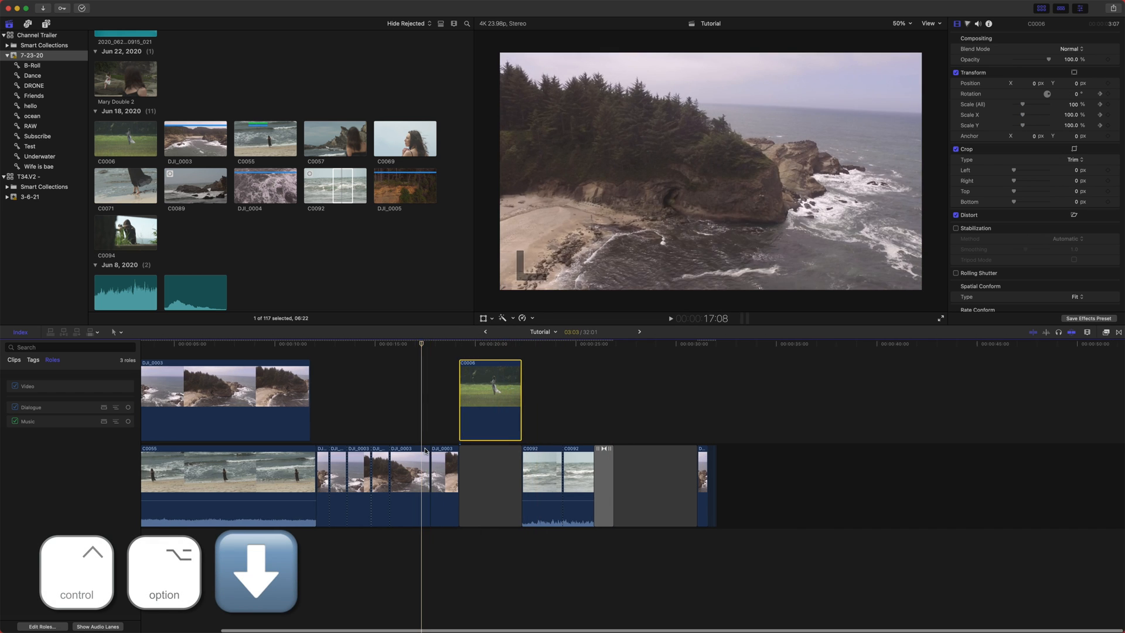
scroll(426, 451, "left", 5)
key("super+minus")
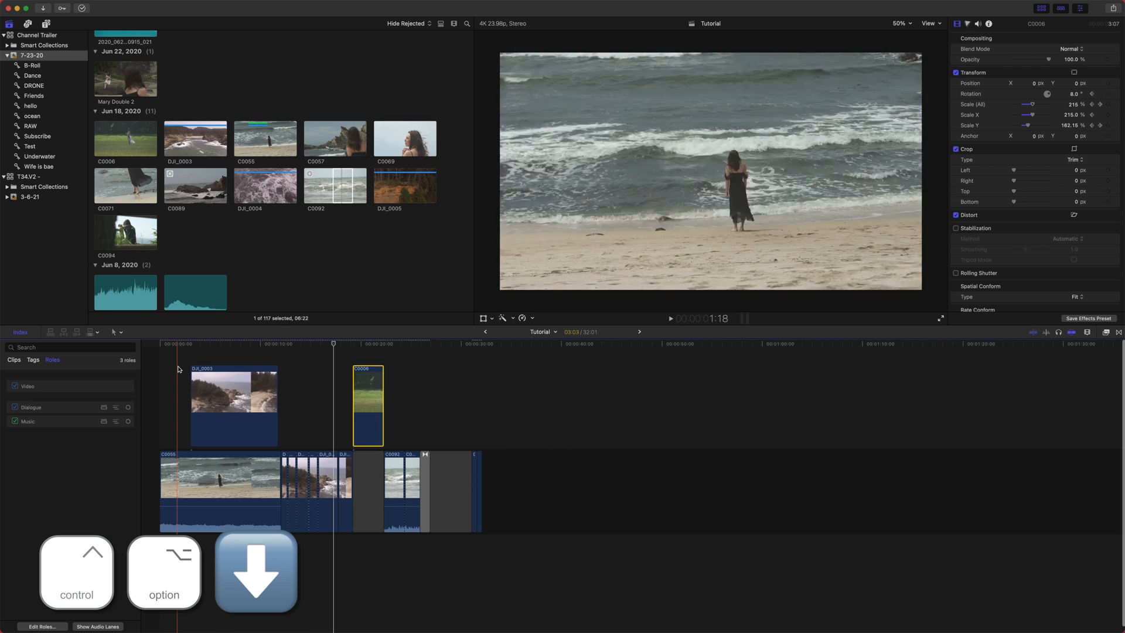
left_click(234, 404, "super")
right_click(373, 377)
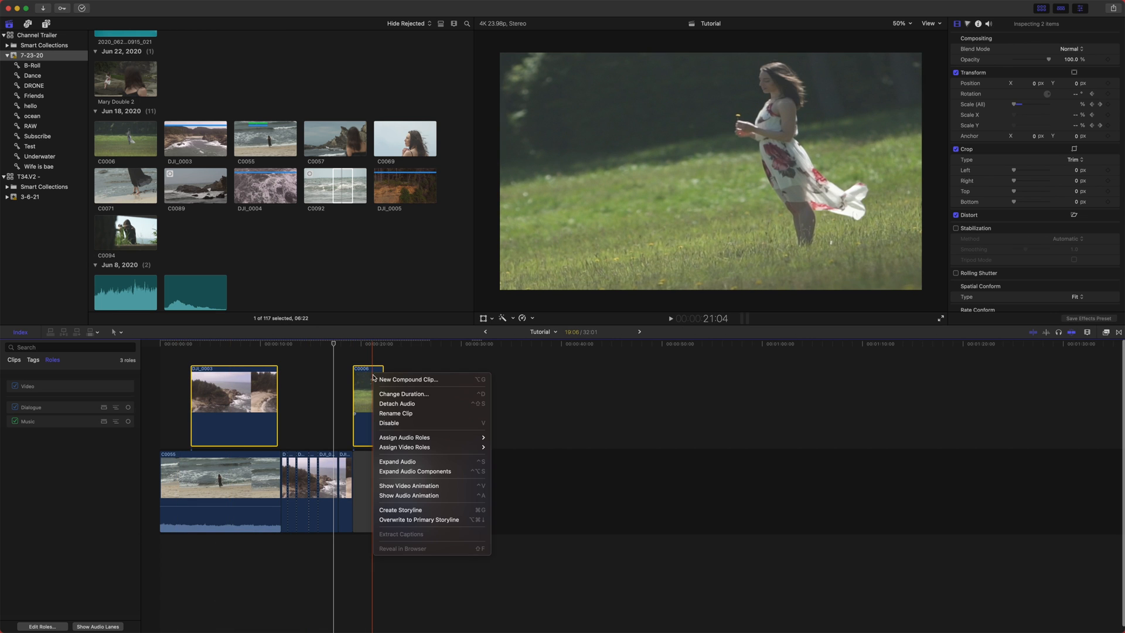
left_click(410, 520)
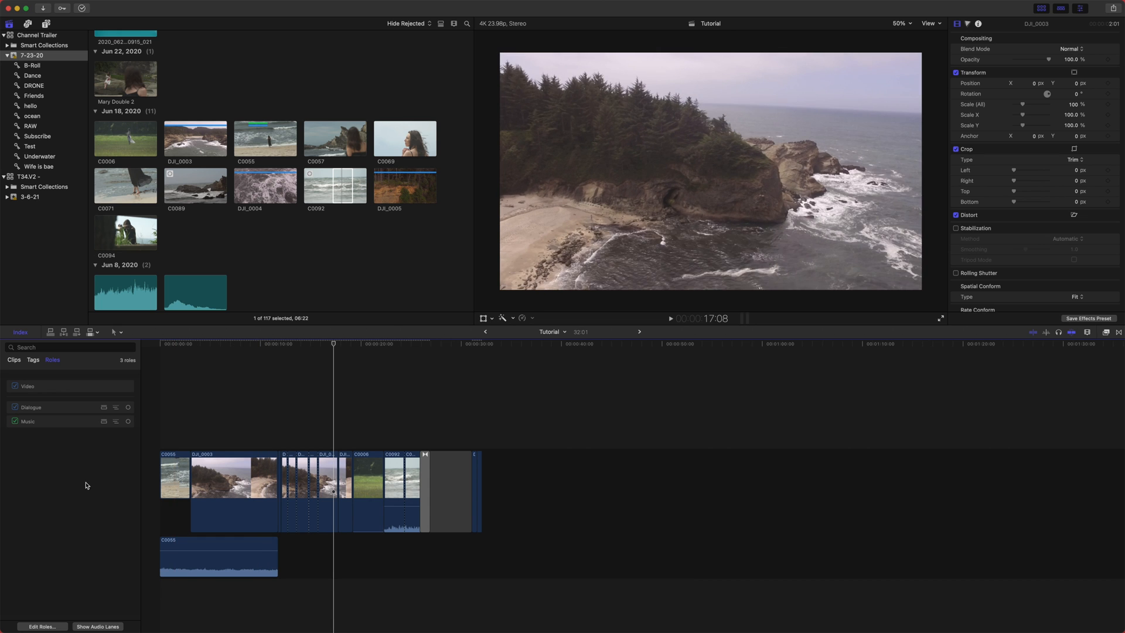
- Select the run of clips from DJI_0003 to C0092 and overwrite them to the primary storyline
left_click(174, 467)
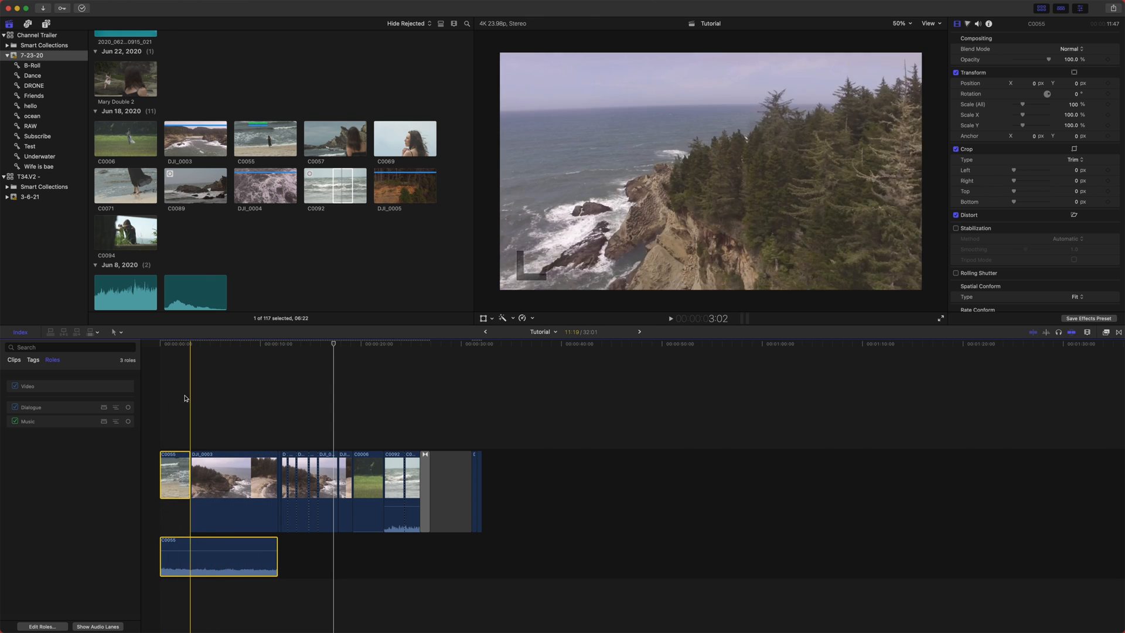
left_click_drag(415, 504, 237, 401)
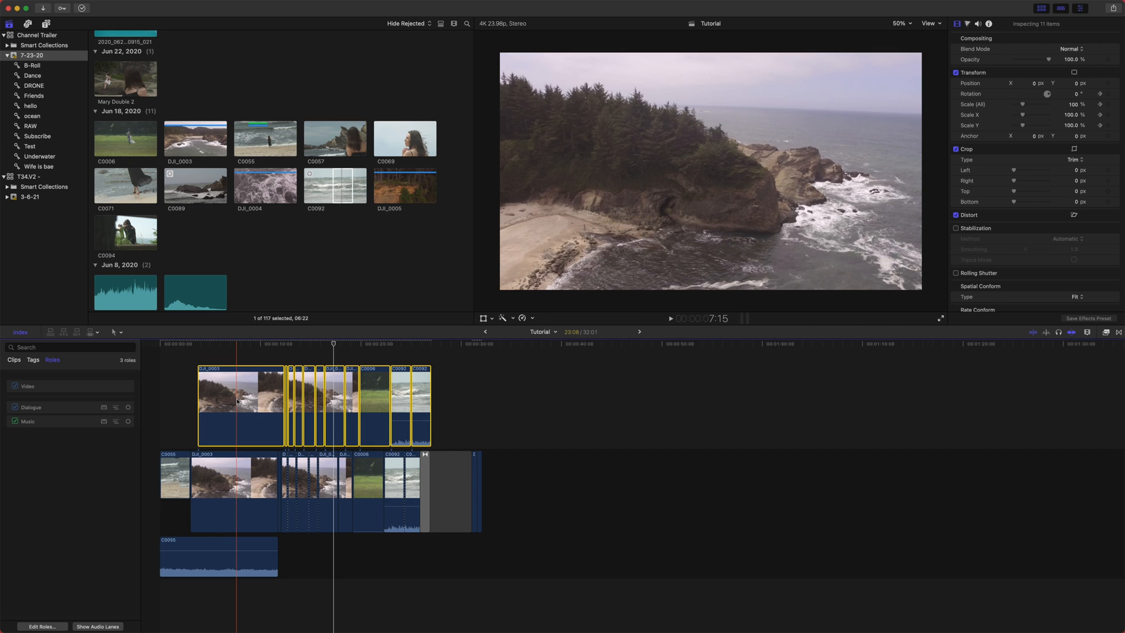
right_click(237, 401)
left_click(268, 544)
- Inspect the clips and their separated audio lanes across the timeline
scroll(577, 459, "down", 1)
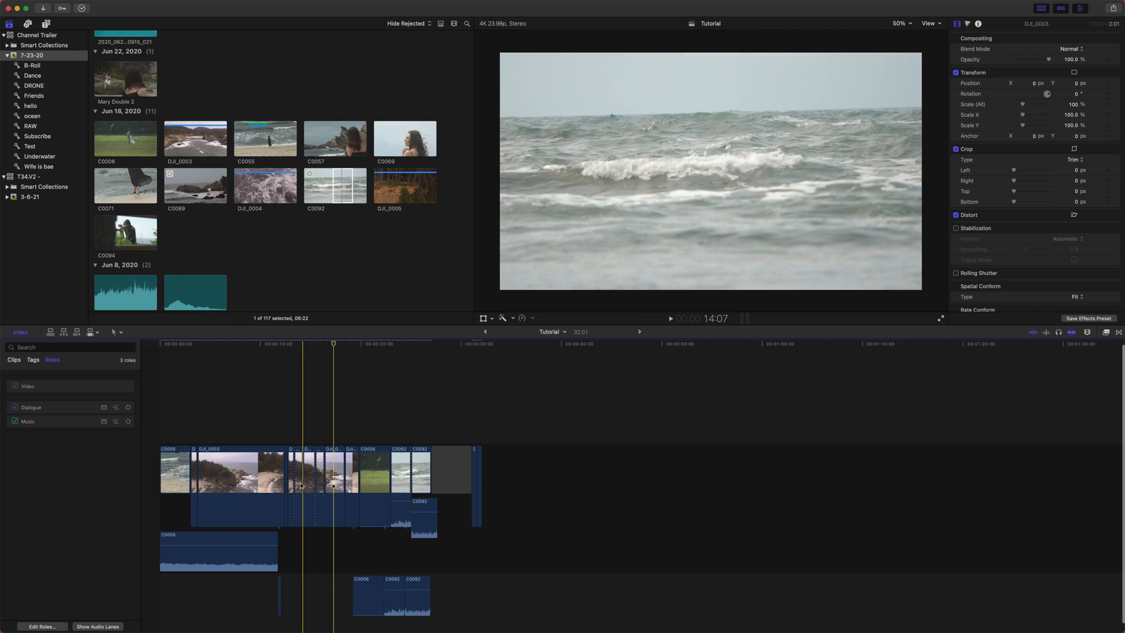
scroll(359, 519, "down", 1)
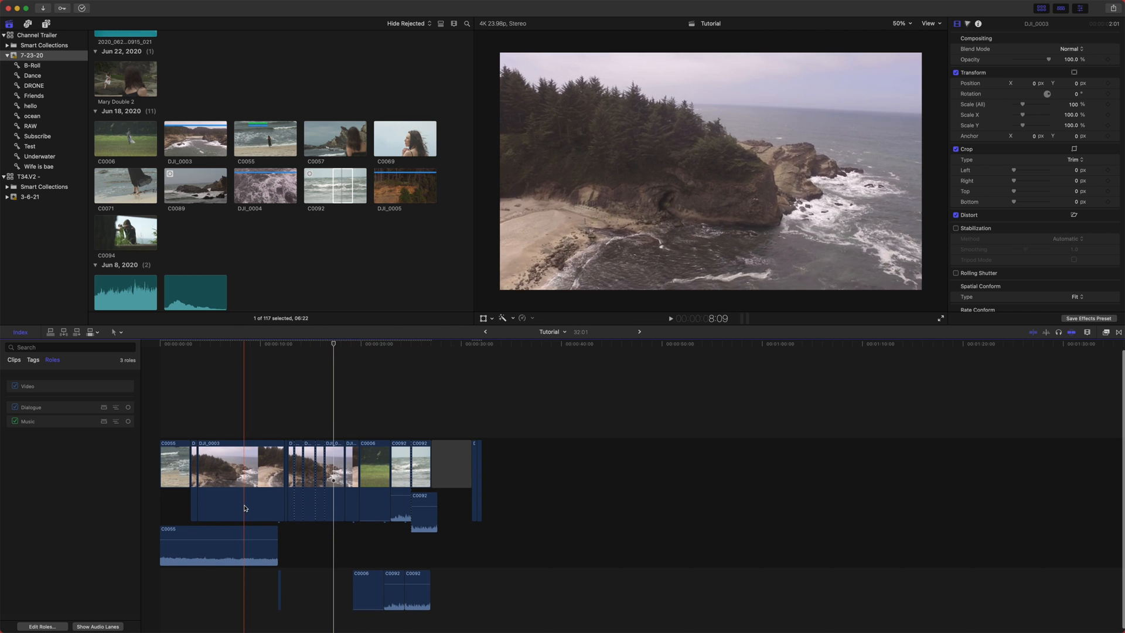
left_click(295, 472)
scroll(293, 474, "left", 1)
left_click(228, 564)
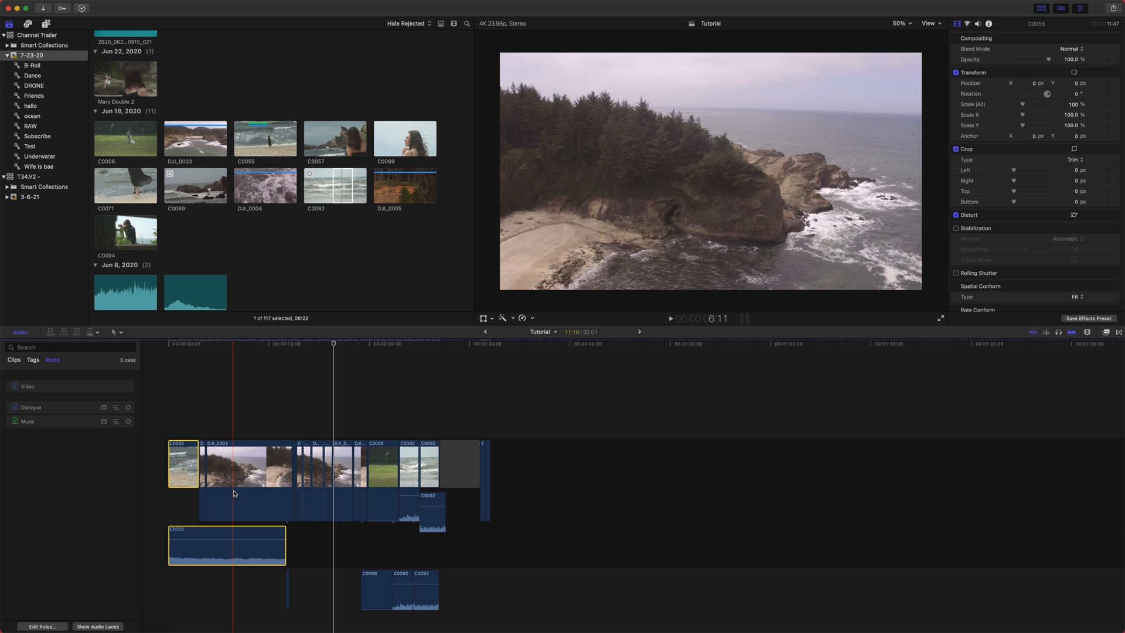
scroll(437, 544, "down", 1)
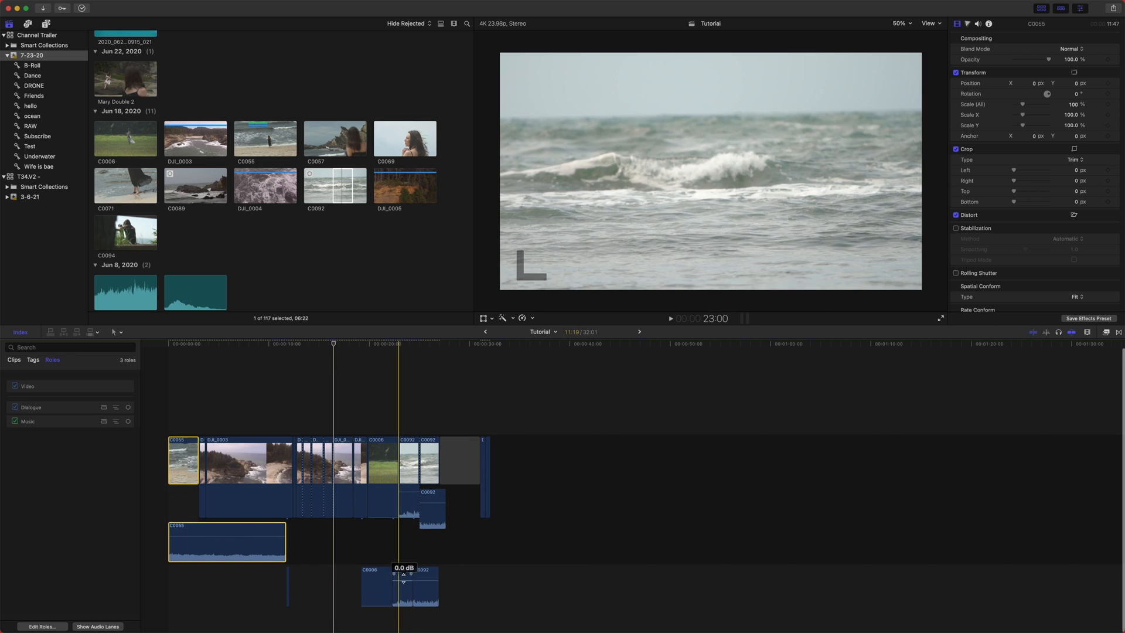
right_click(431, 450)
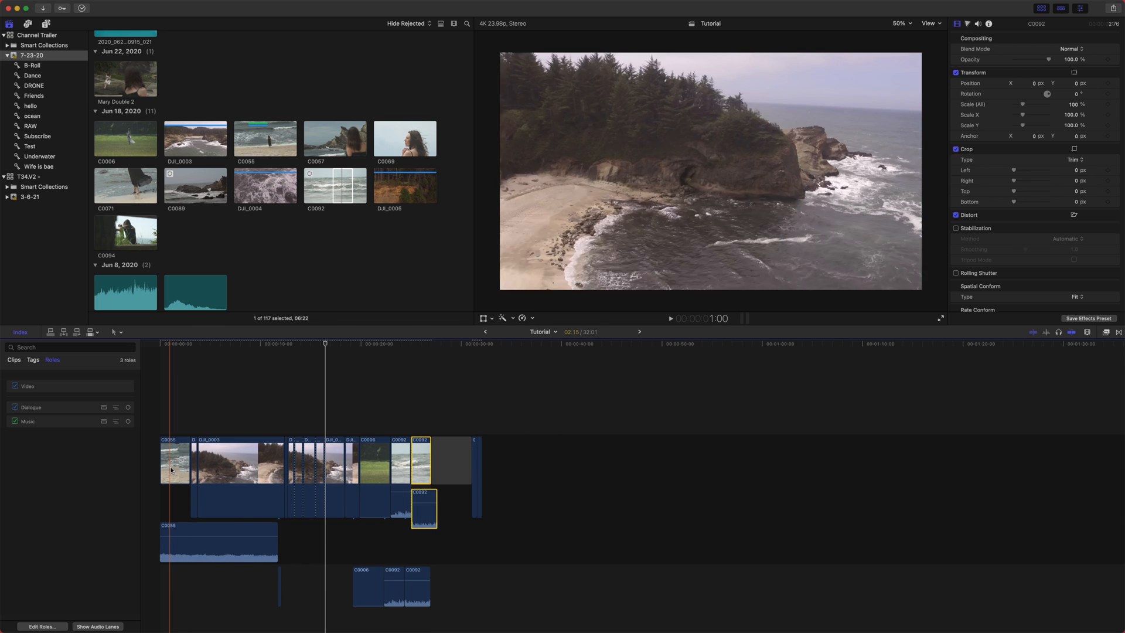
left_click(171, 469)
scroll(202, 492, "down", 2)
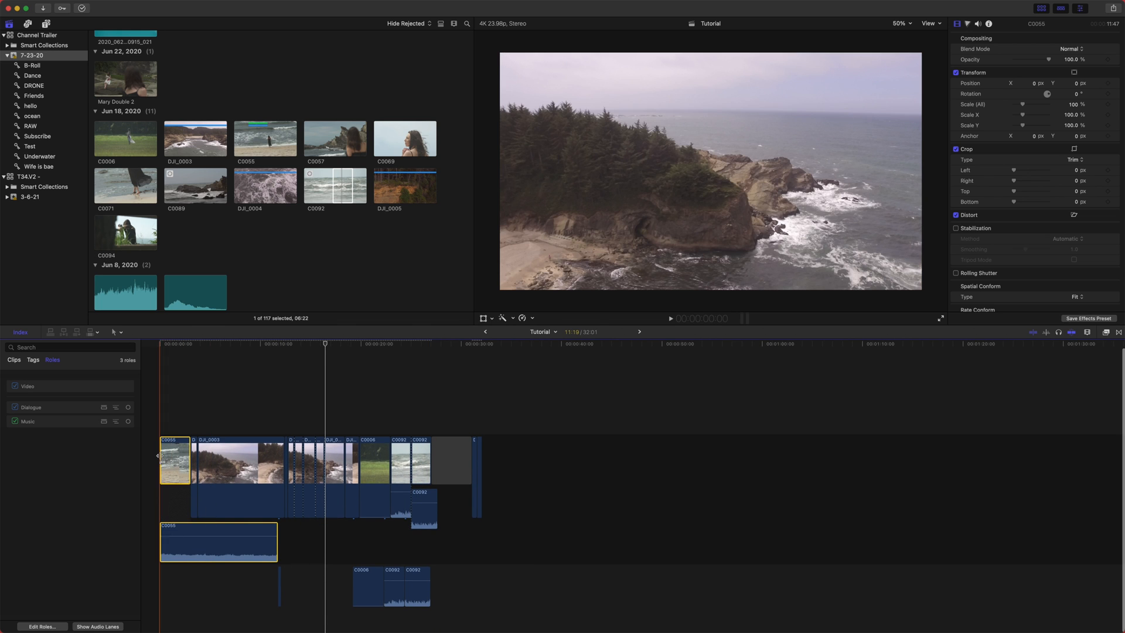
key("shift+f")
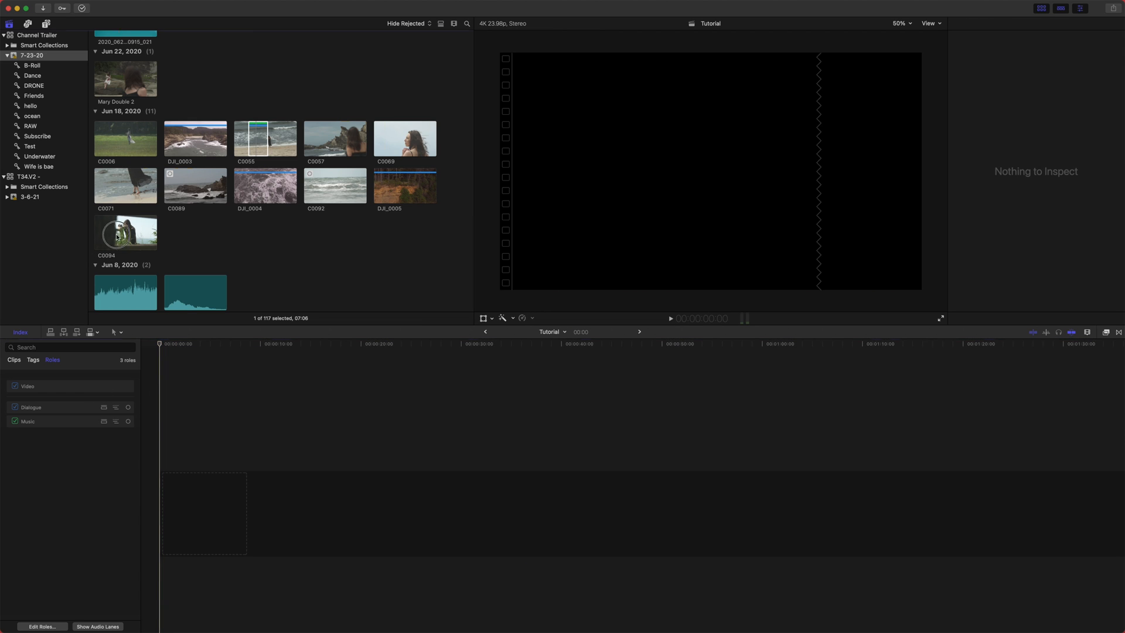
- Add the C0094 clip to the empty timeline and place a marker about one second into it
left_click_drag(129, 238, 264, 511)
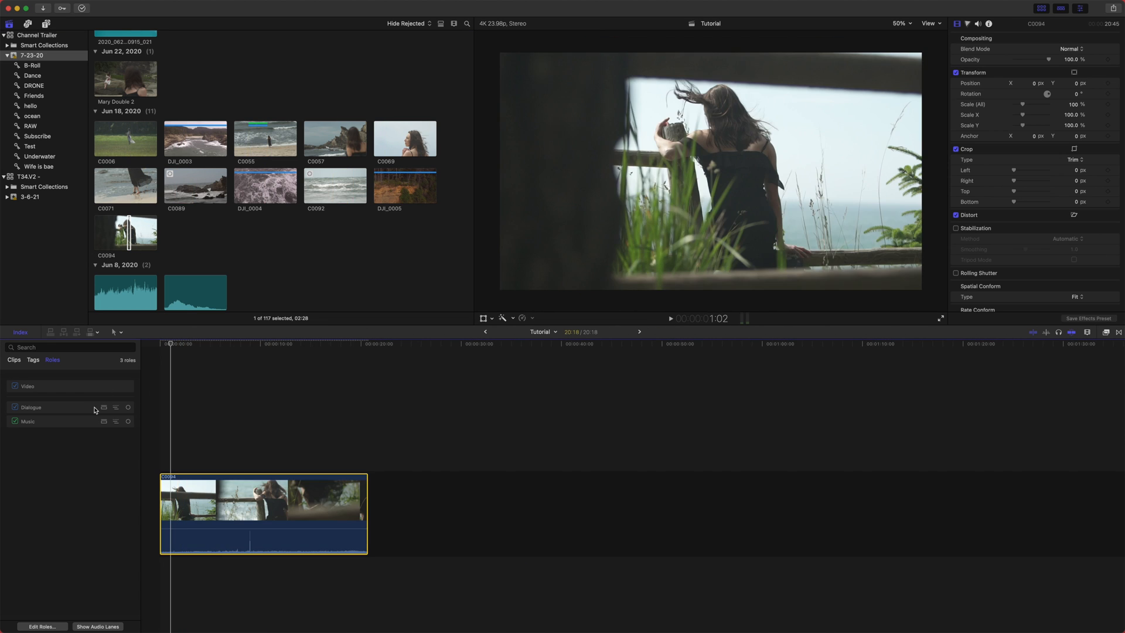
left_click(176, 365)
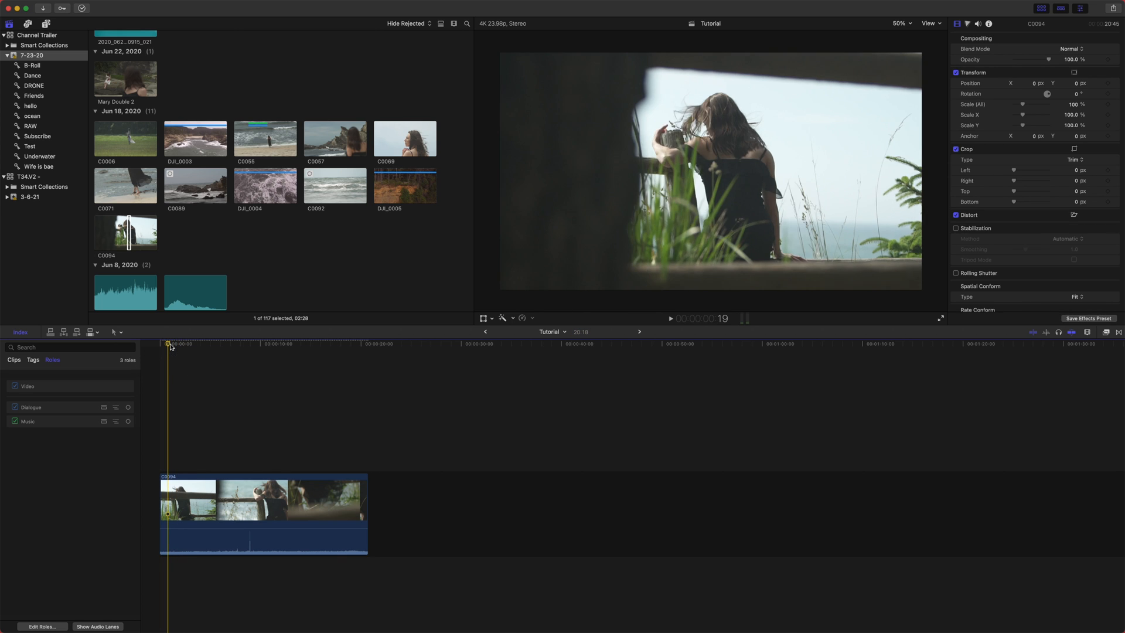
left_click(181, 344)
left_click(161, 343)
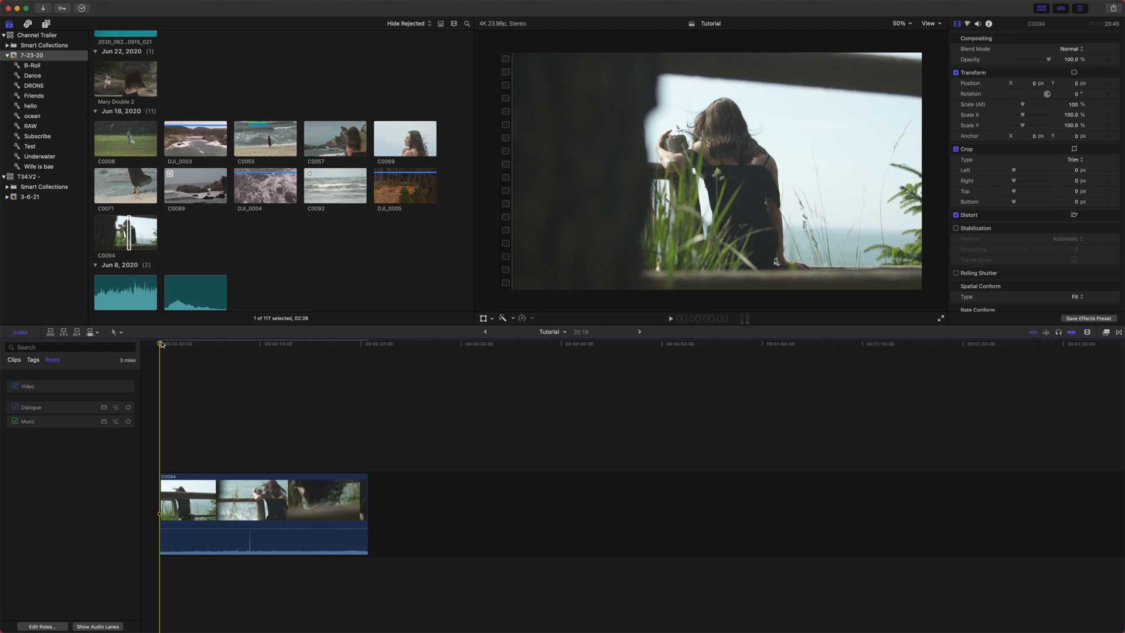
mouse_move(162, 343)
left_mouse_down()
mouse_move(177, 353)
mouse_move(170, 361)
left_mouse_up()
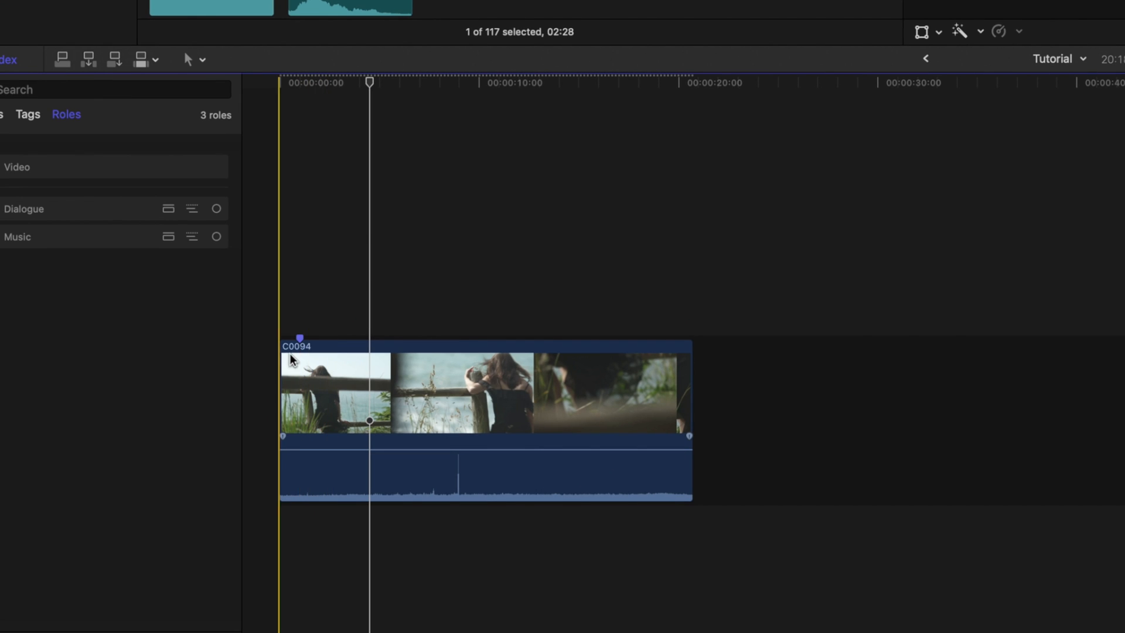
- Rename the first marker with a label beginning "Epic shot"
double_click(299, 337)
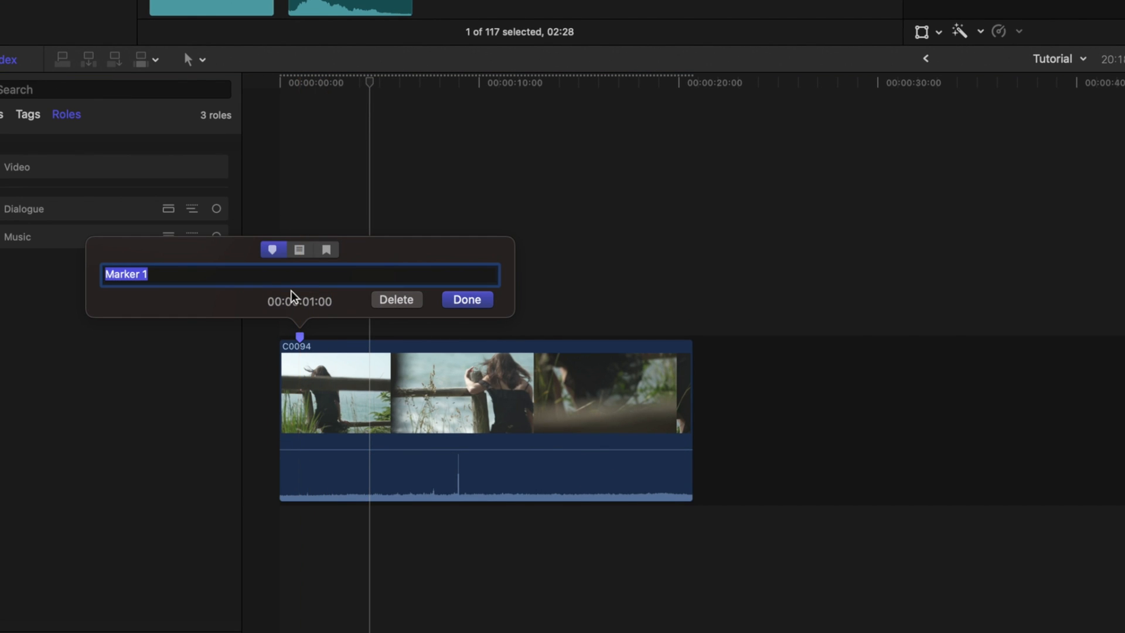
right_click(299, 336)
left_click(320, 381)
type("Epic shot portion")
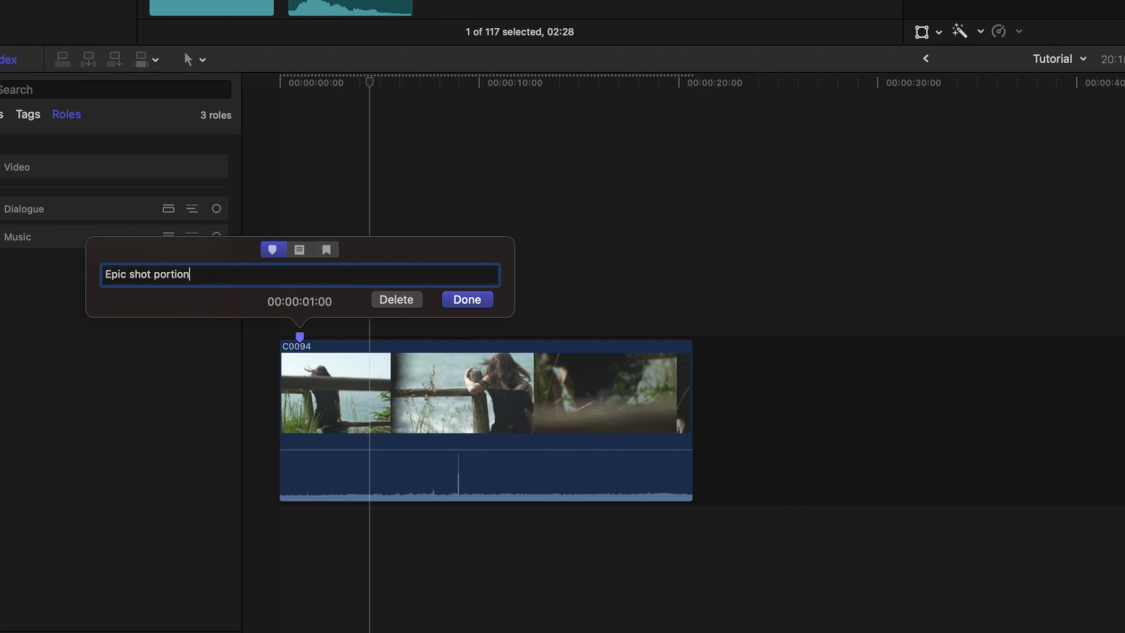
key("Return")
- Add a second marker at about 5 seconds and change it to a To Do marker
left_click(389, 82)
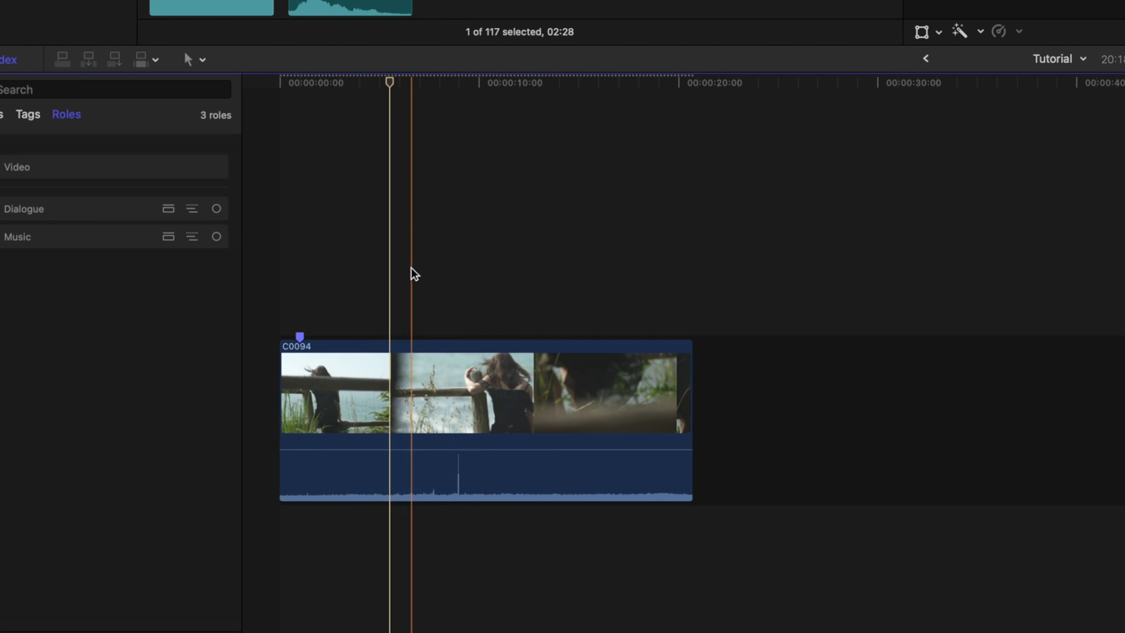
key("m")
right_click(392, 336)
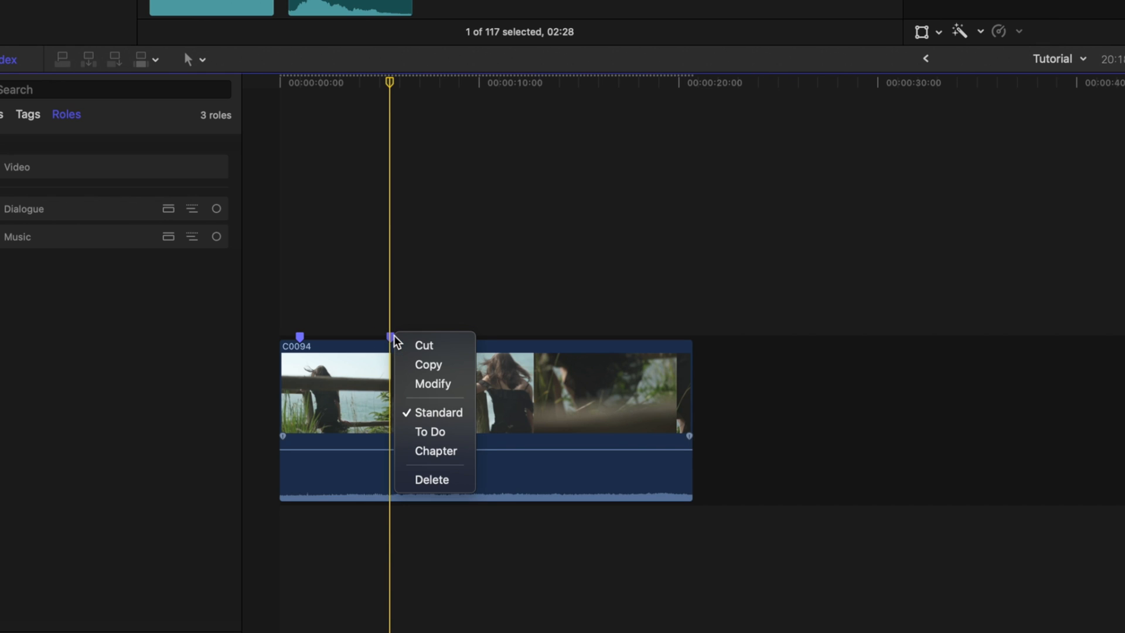
left_click(437, 432)
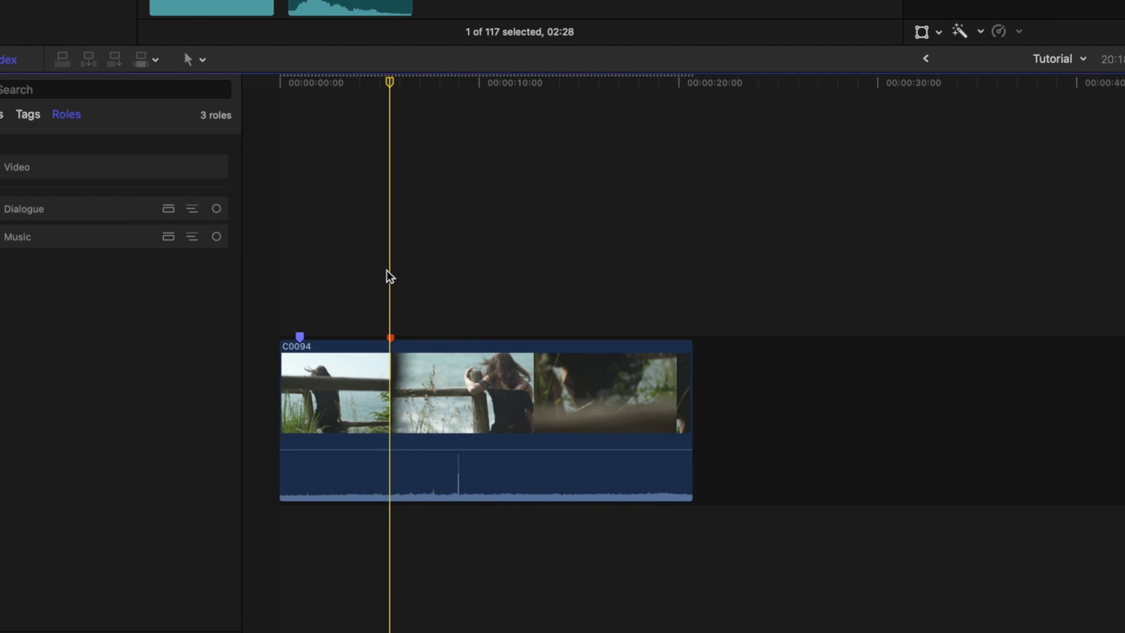
- Name the To Do marker "Color grade this section"
left_click(366, 83)
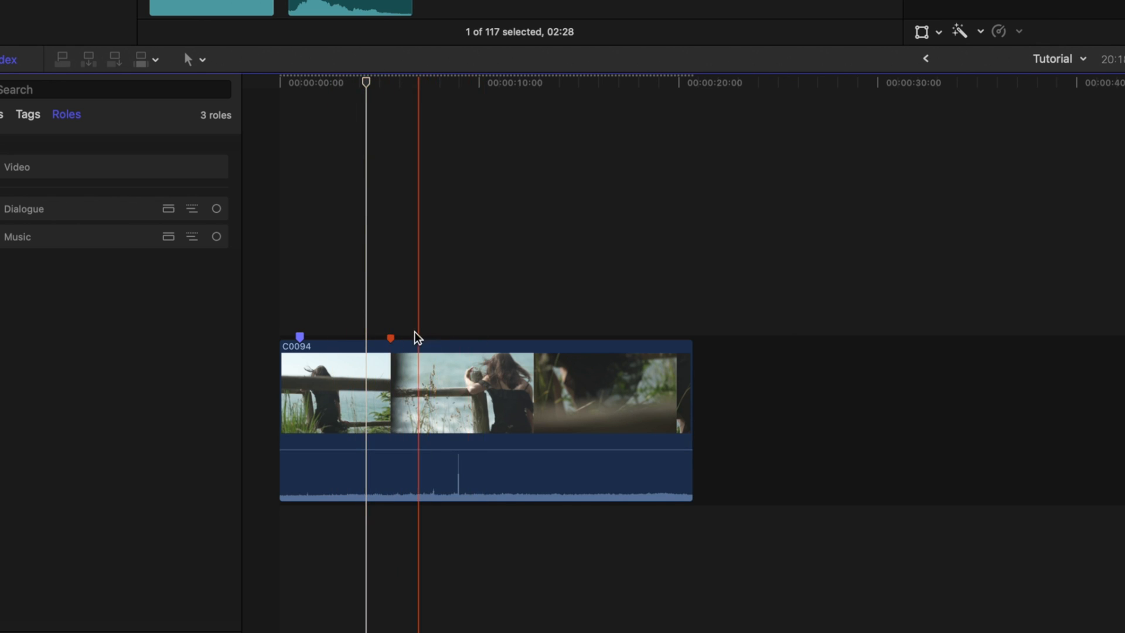
double_click(394, 335)
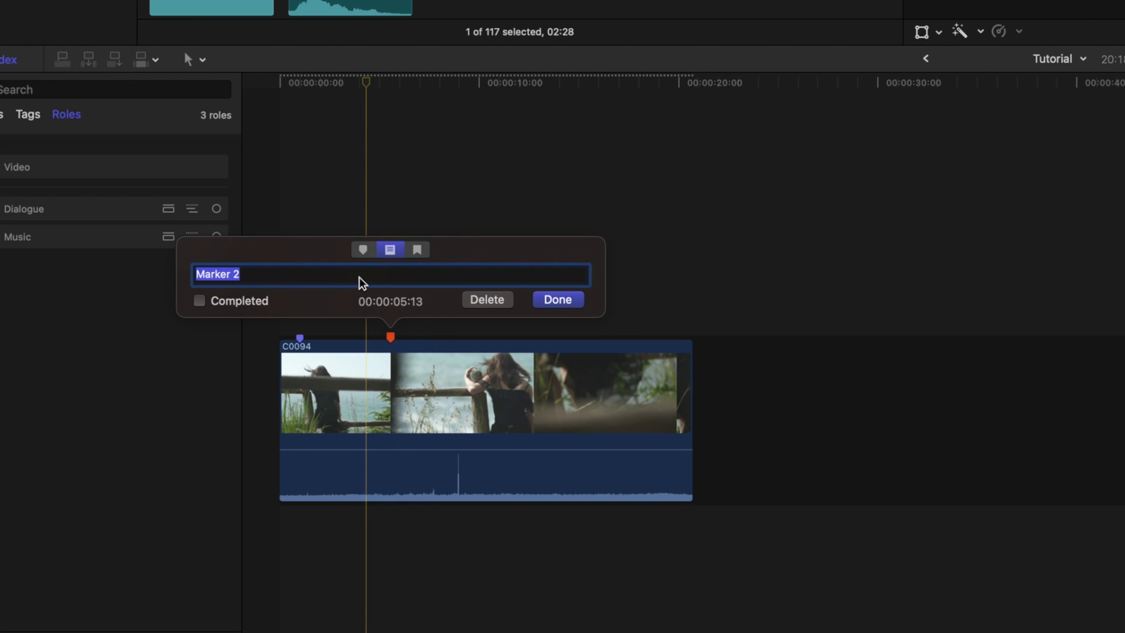
type("Color grade")
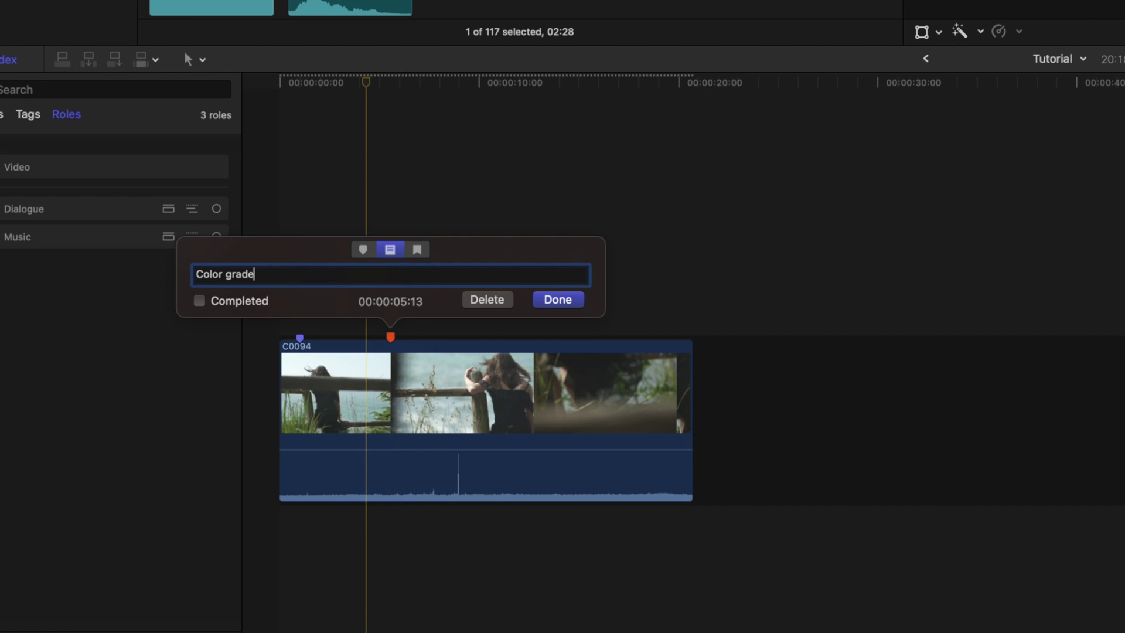
type(" this section")
key("Return")
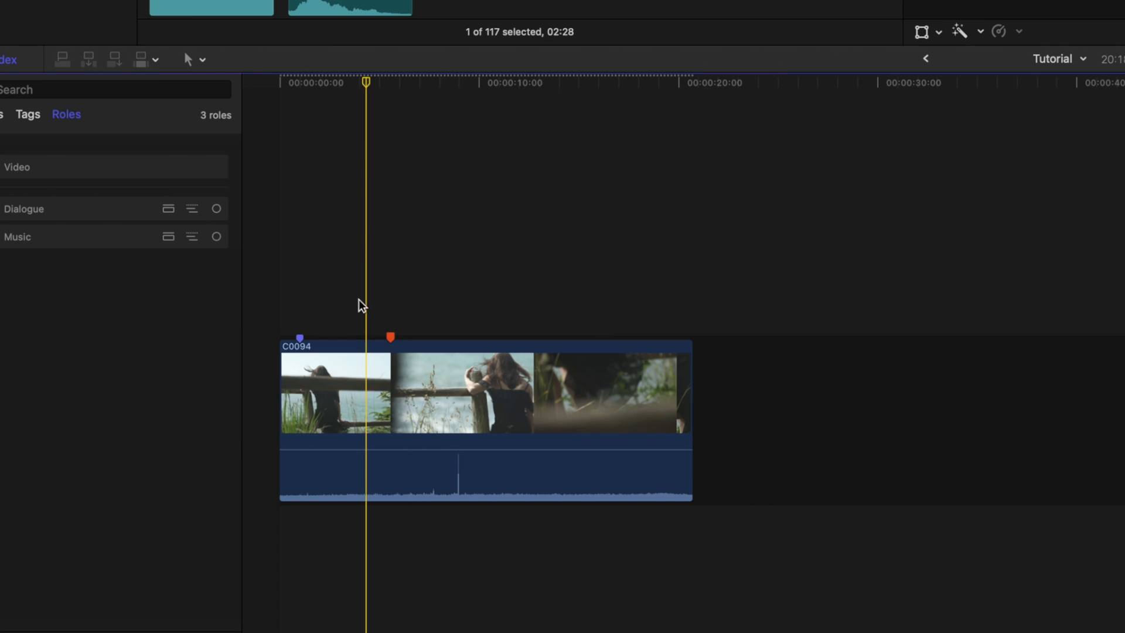
- Add a chapter marker at 00:00:10:00 on the C0094 clip
left_click_drag(420, 82, 476, 86)
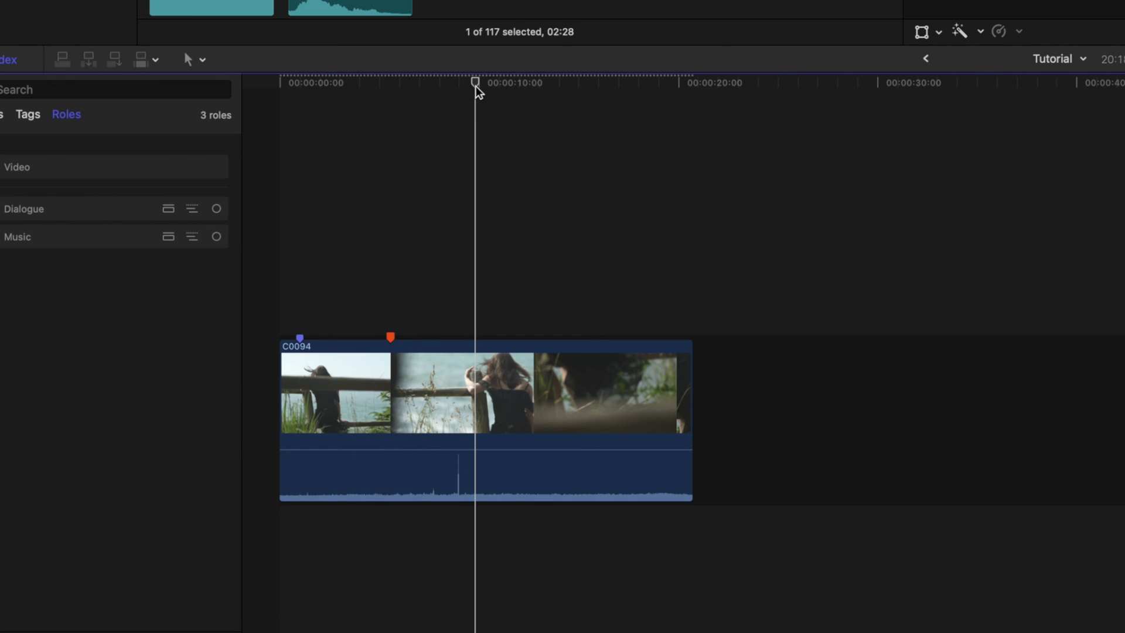
left_click(479, 95)
key("m")
key("m")
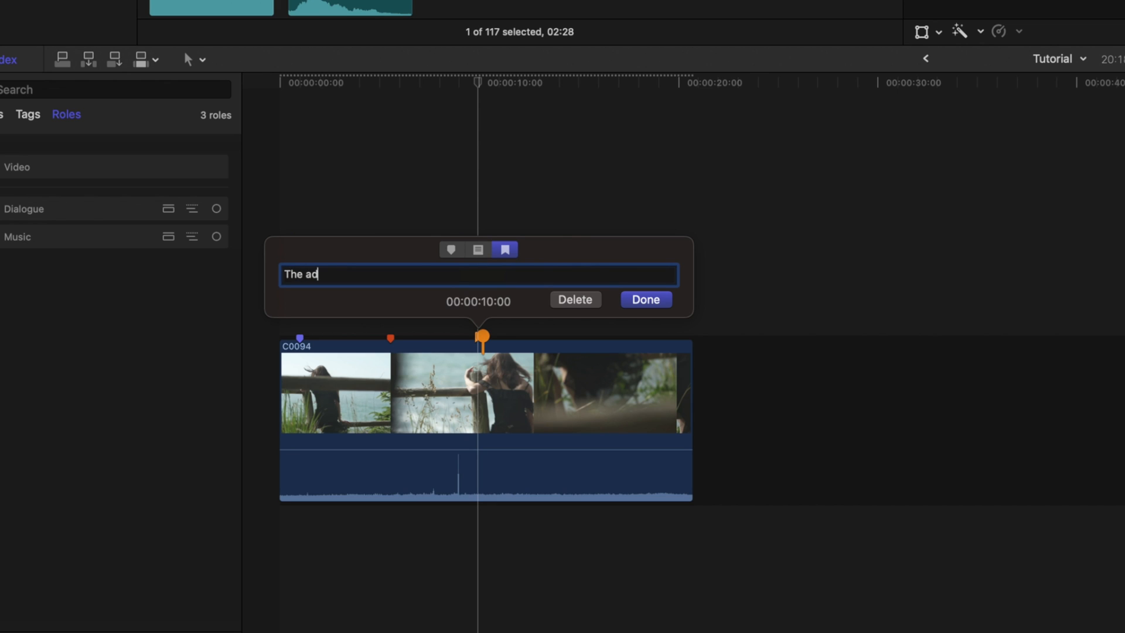
left_click(459, 313)
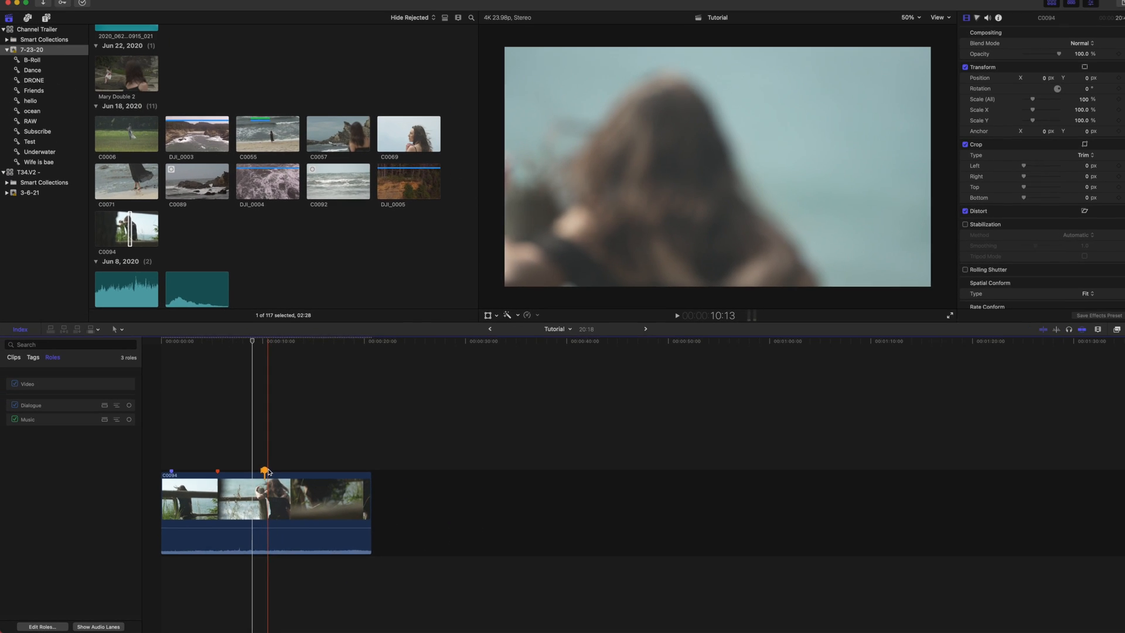
- Open the timeline index's Tags list and jump to the Epic shot marker
mouse_move(268, 472)
left_mouse_down()
mouse_move(322, 462)
mouse_move(262, 467)
mouse_move(277, 466)
left_mouse_up()
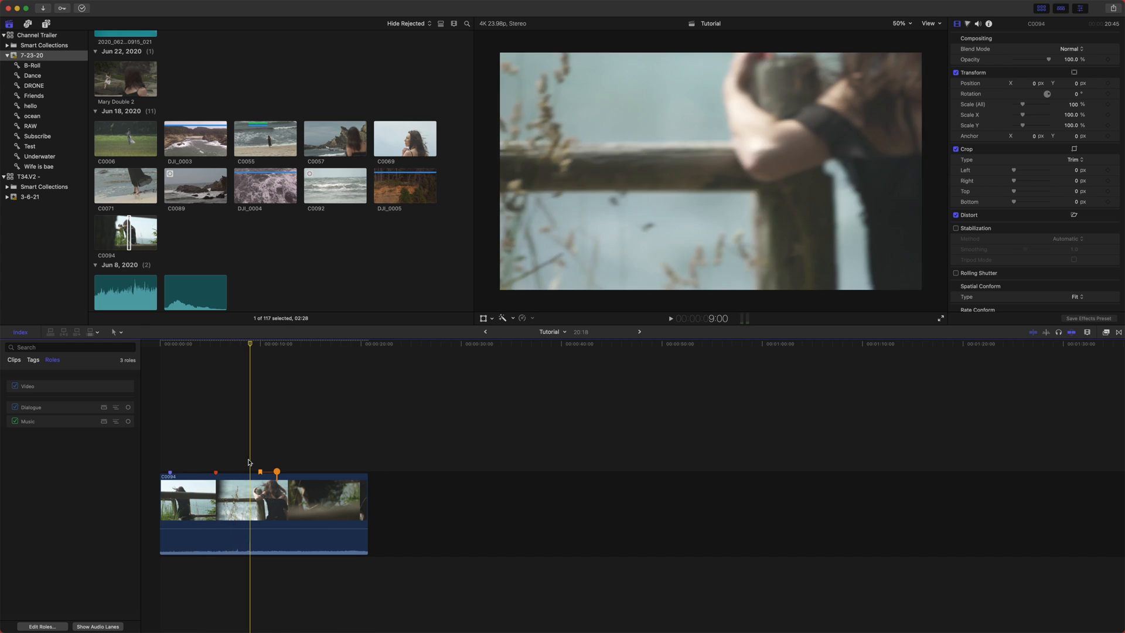
left_click_drag(206, 346, 157, 356)
left_click(34, 359)
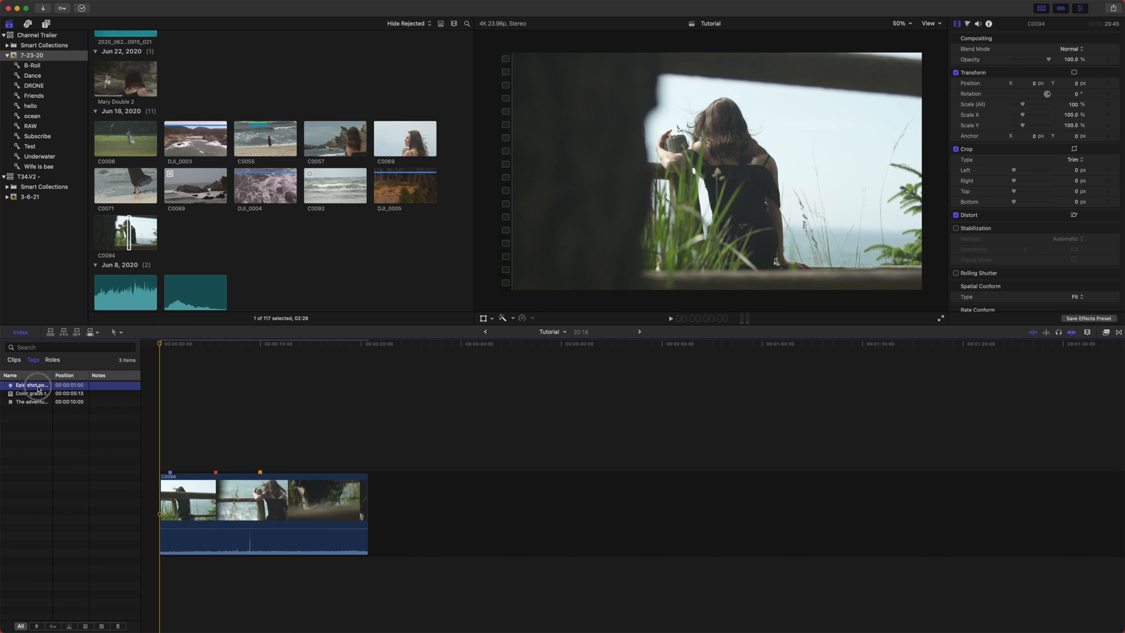
left_click(37, 387)
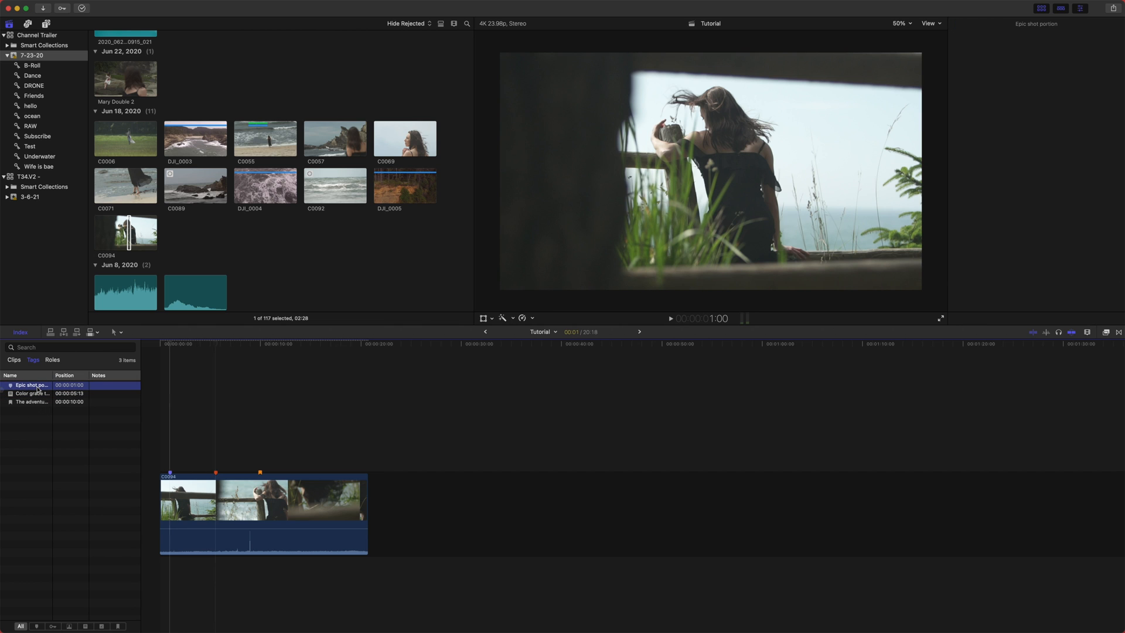
key("super+4")
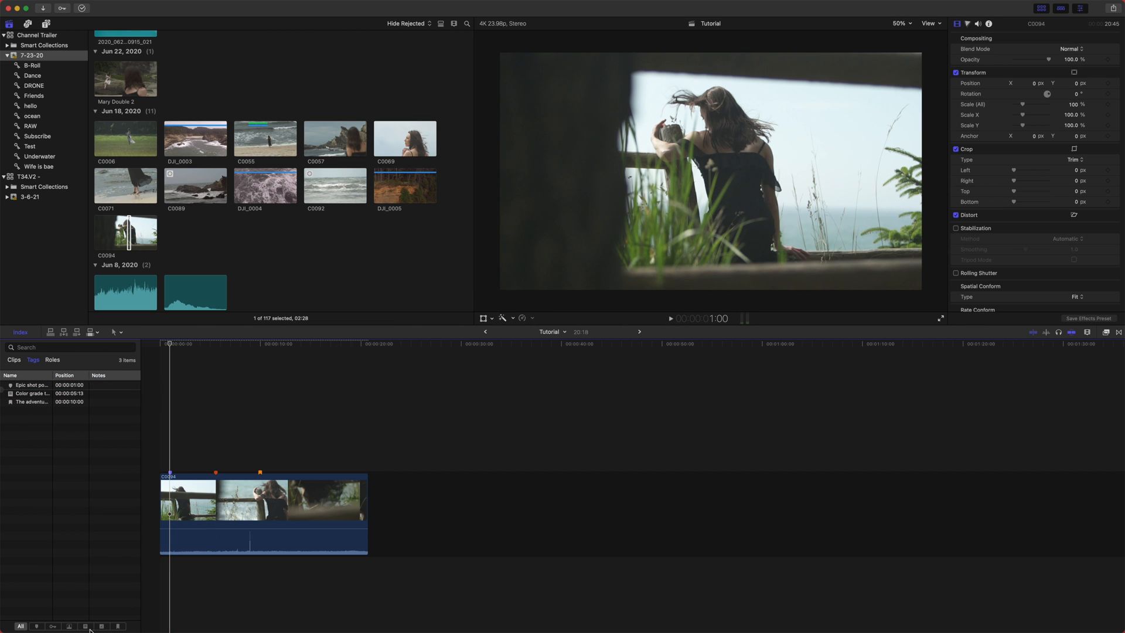
- Filter the index to To Do markers and add a To Do marker named "FLY AWAY" at 00:00:12:19
mouse_move(91, 630)
left_click_drag(169, 344, 289, 347)
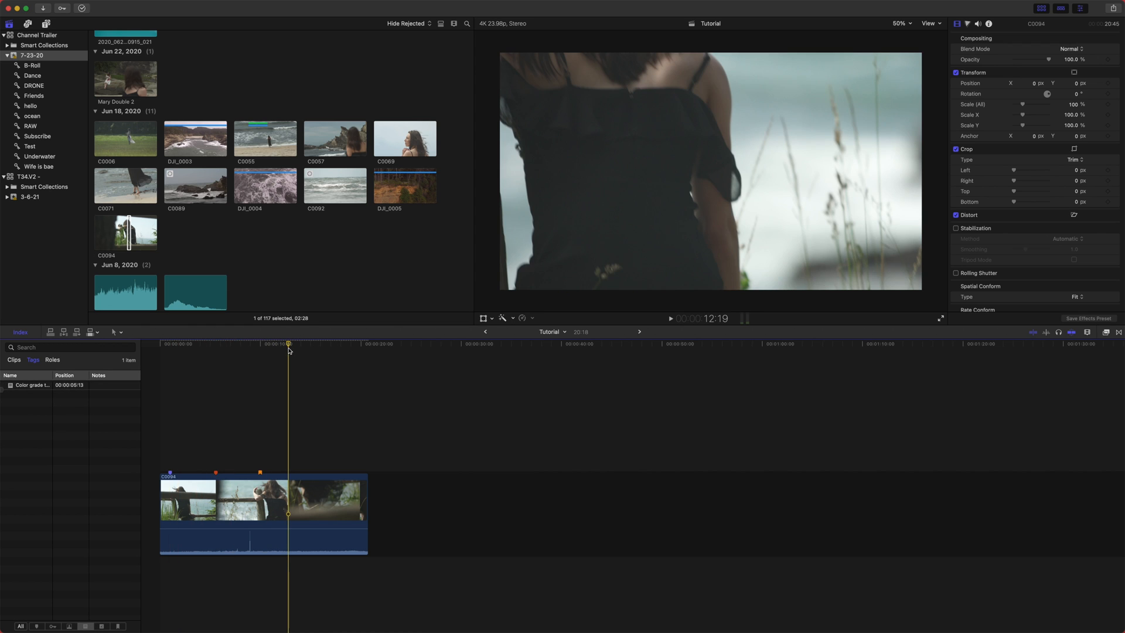
key("alt+m")
type("F")
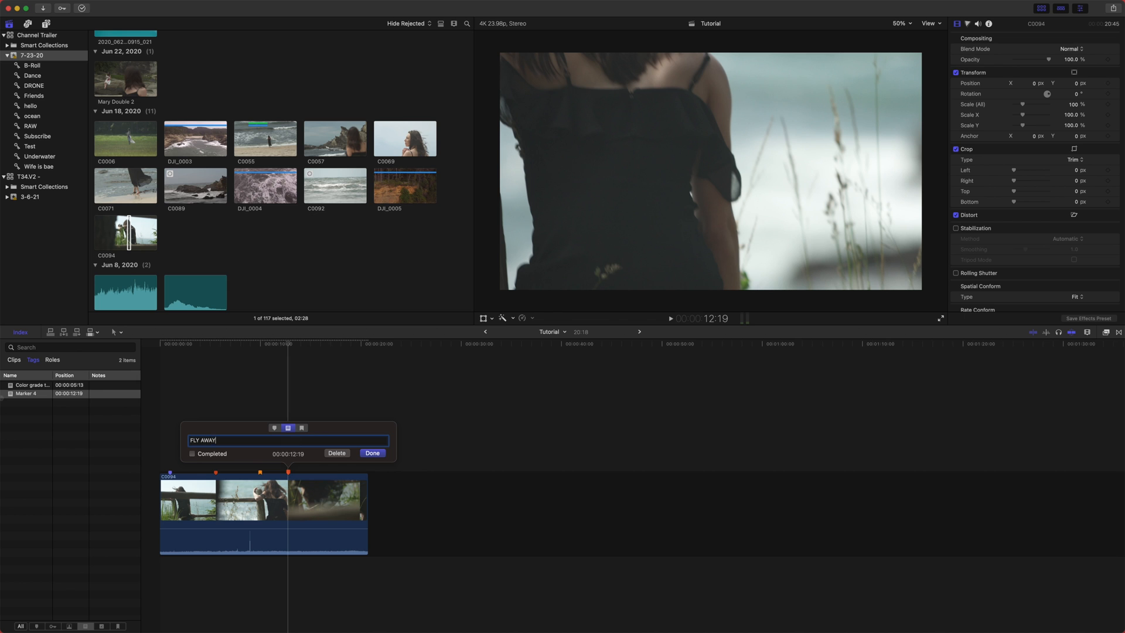
type("LY AWAY")
key("Return")
- Jump to the "Color grade this section" marker and apply a Color Wheels correction to the clip
left_click_drag(289, 363, 178, 375)
left_click(37, 387)
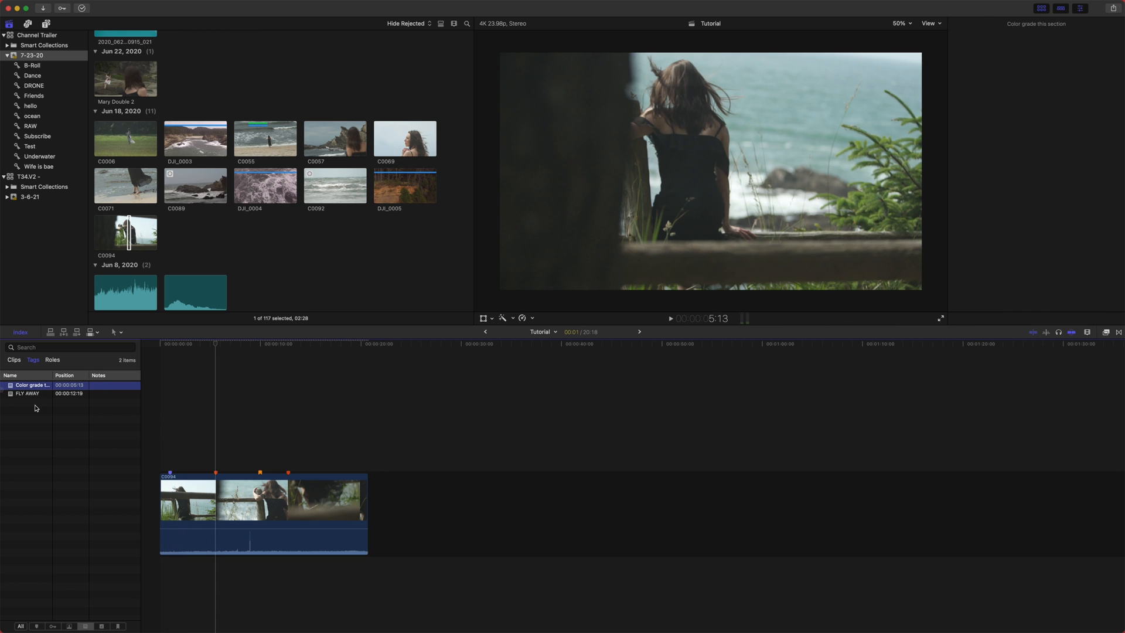
key("super+6")
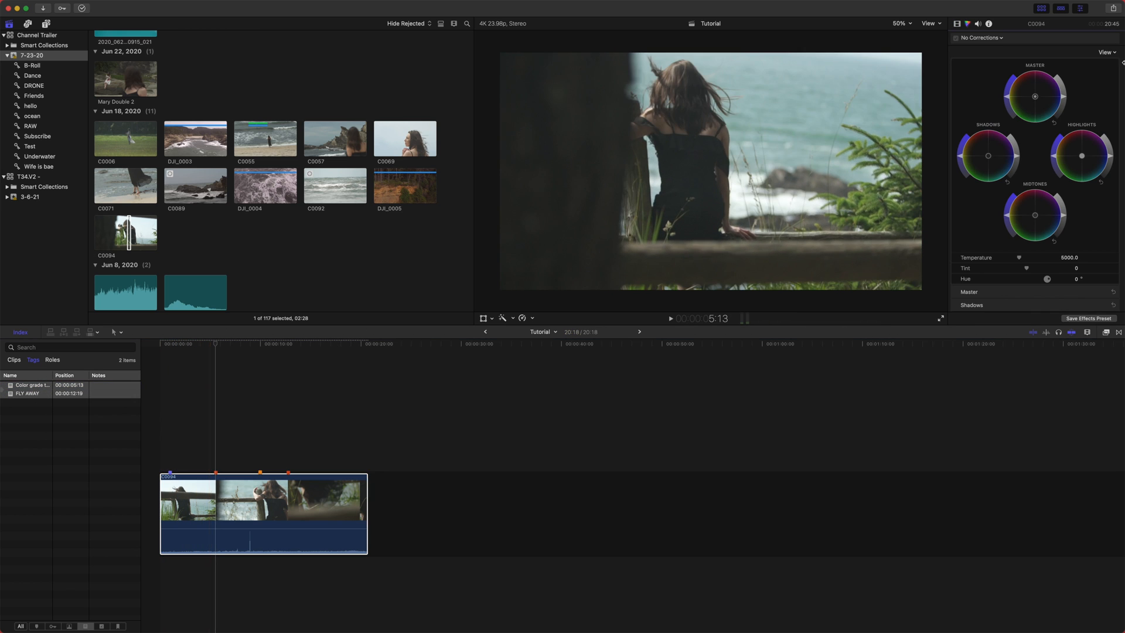
left_click(216, 376)
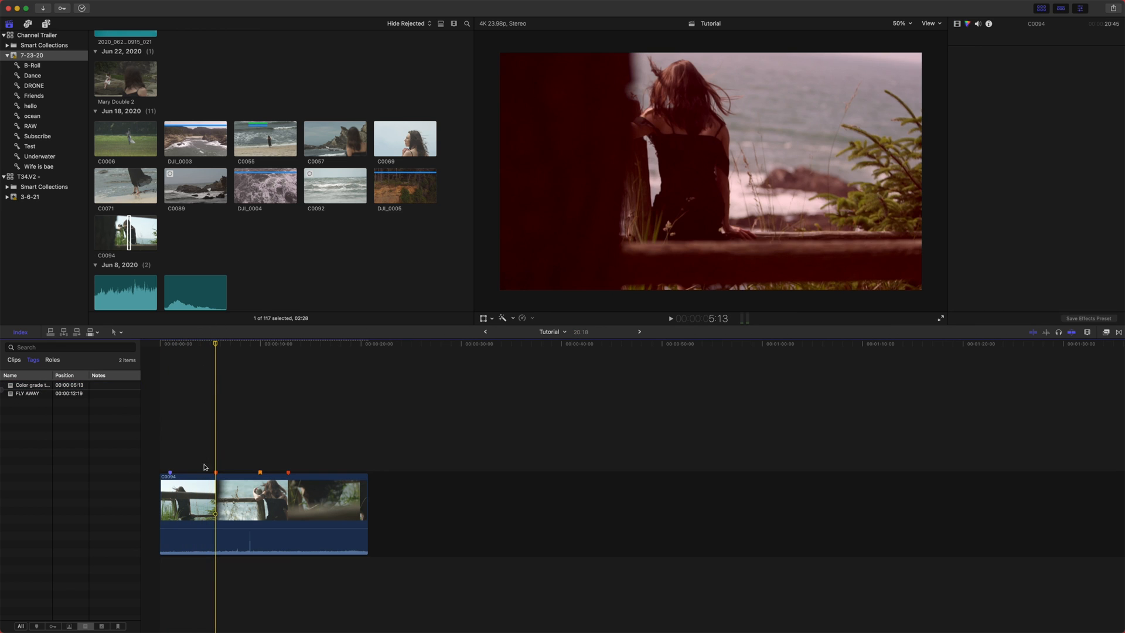
- Mark the "Color grade this section" To Do marker as completed
double_click(216, 473)
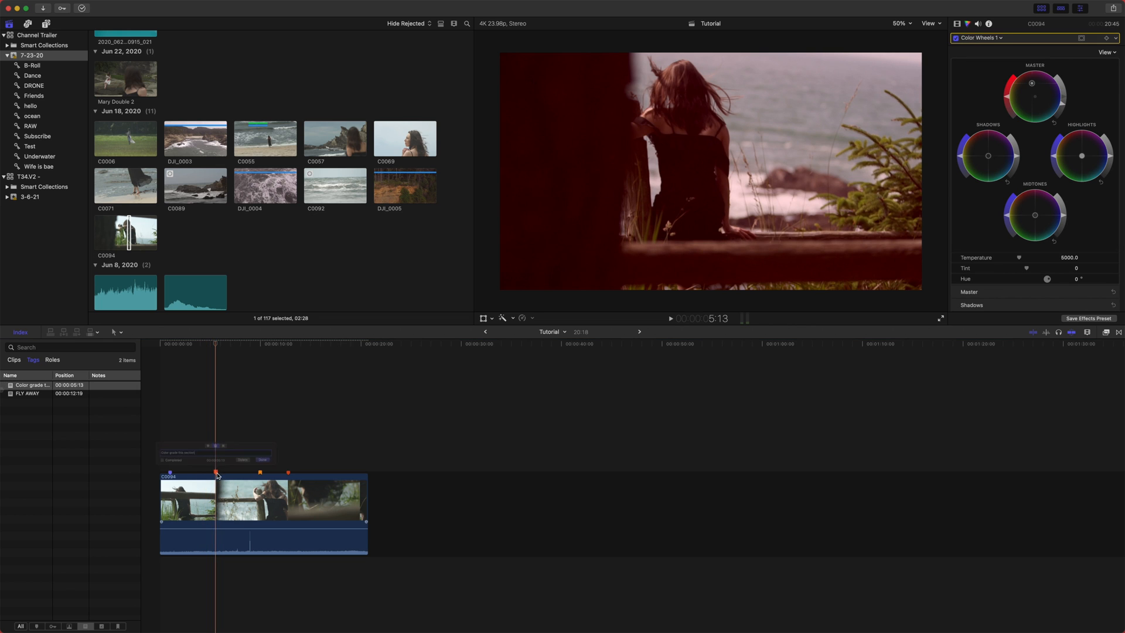
left_click(300, 453)
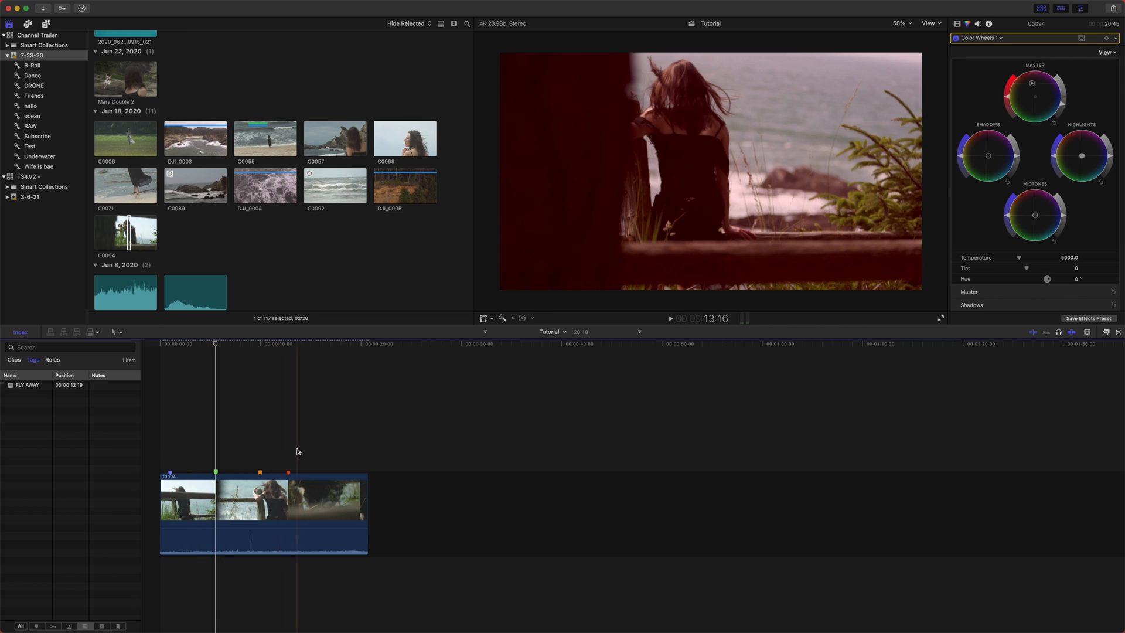
- Open the FLY AWAY marker and mark it as completed
left_click(249, 351)
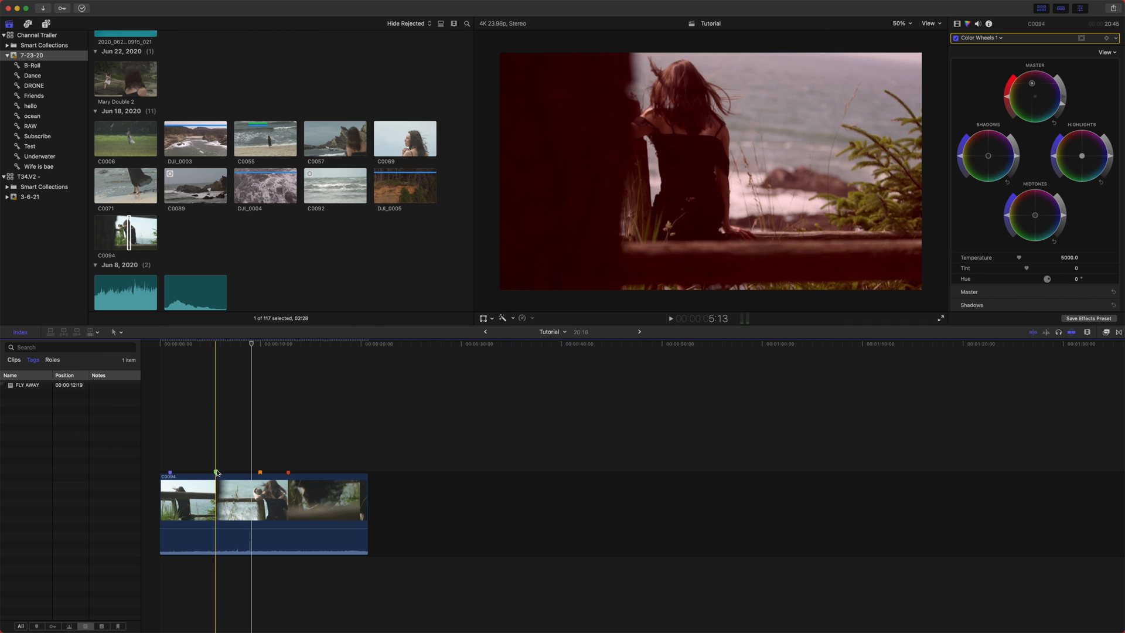
left_click_drag(256, 345, 293, 353)
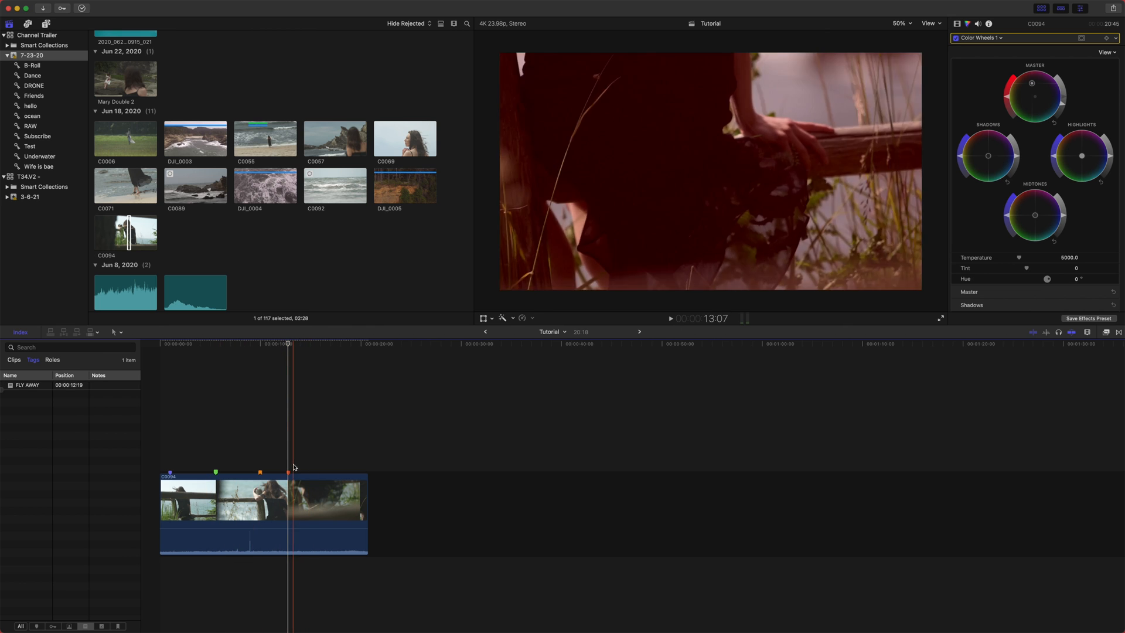
left_click(289, 472)
double_click(289, 472)
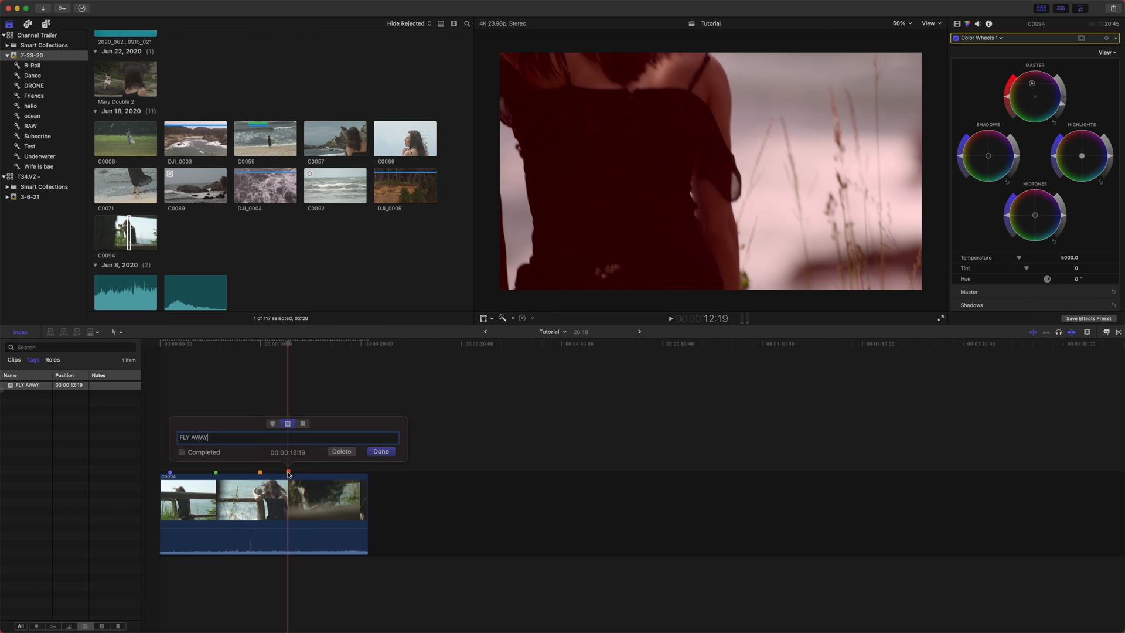
left_click(373, 453)
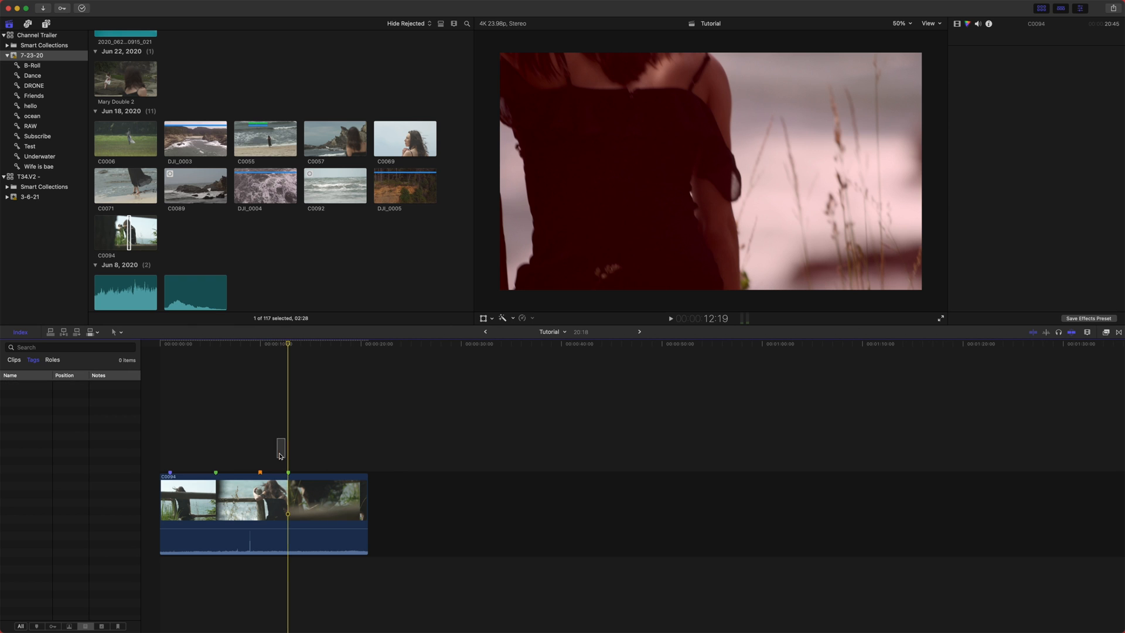